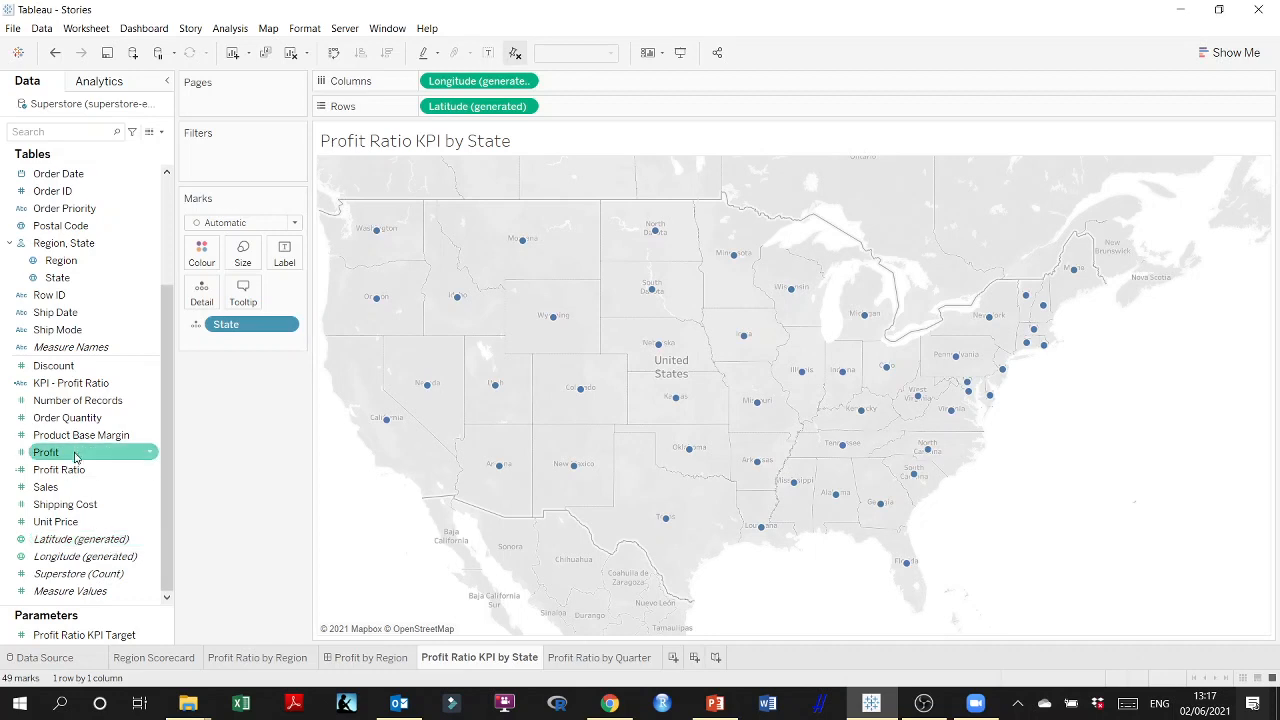
drag(88, 472, 195, 255)
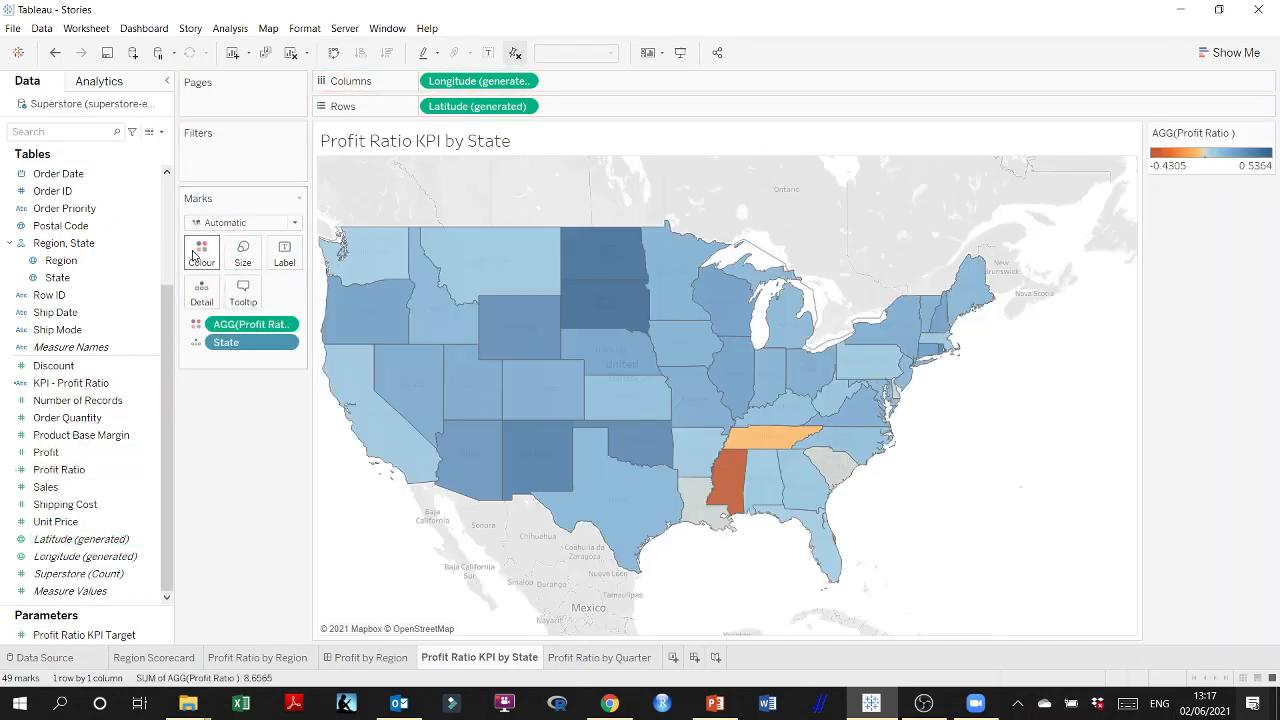
scroll(690, 272, down, 2)
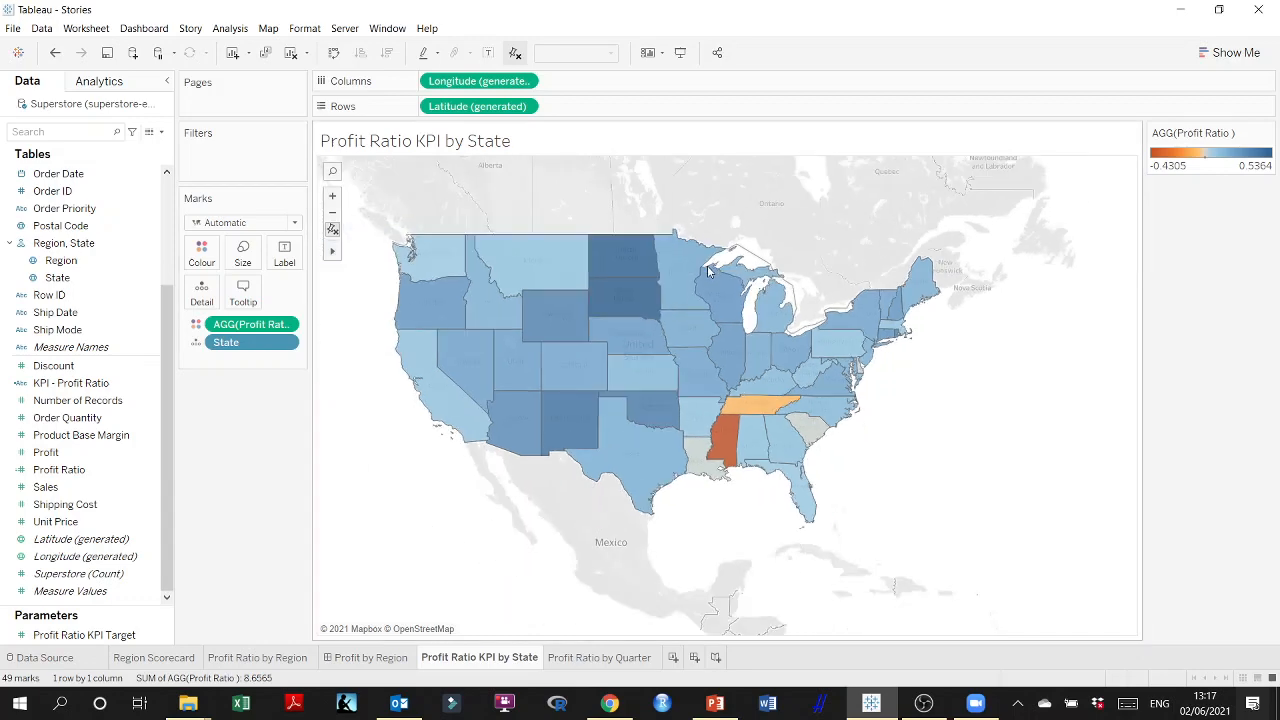
click(871, 705)
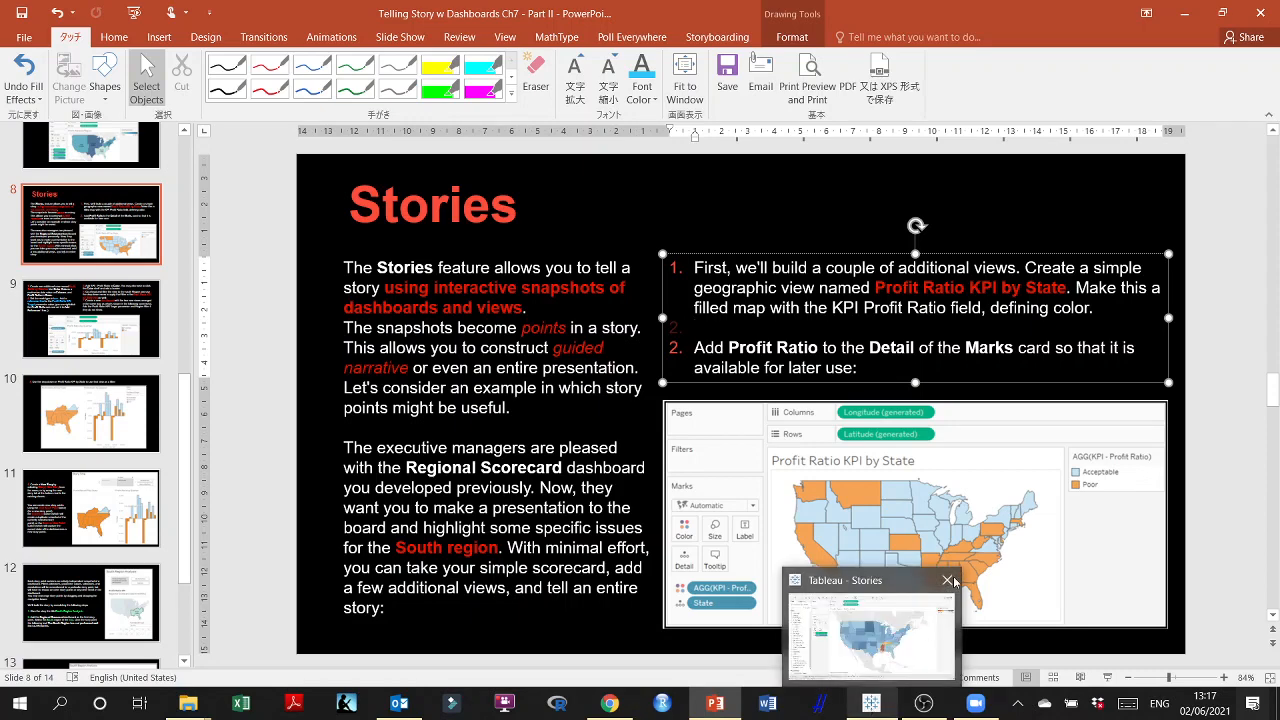
click(866, 705)
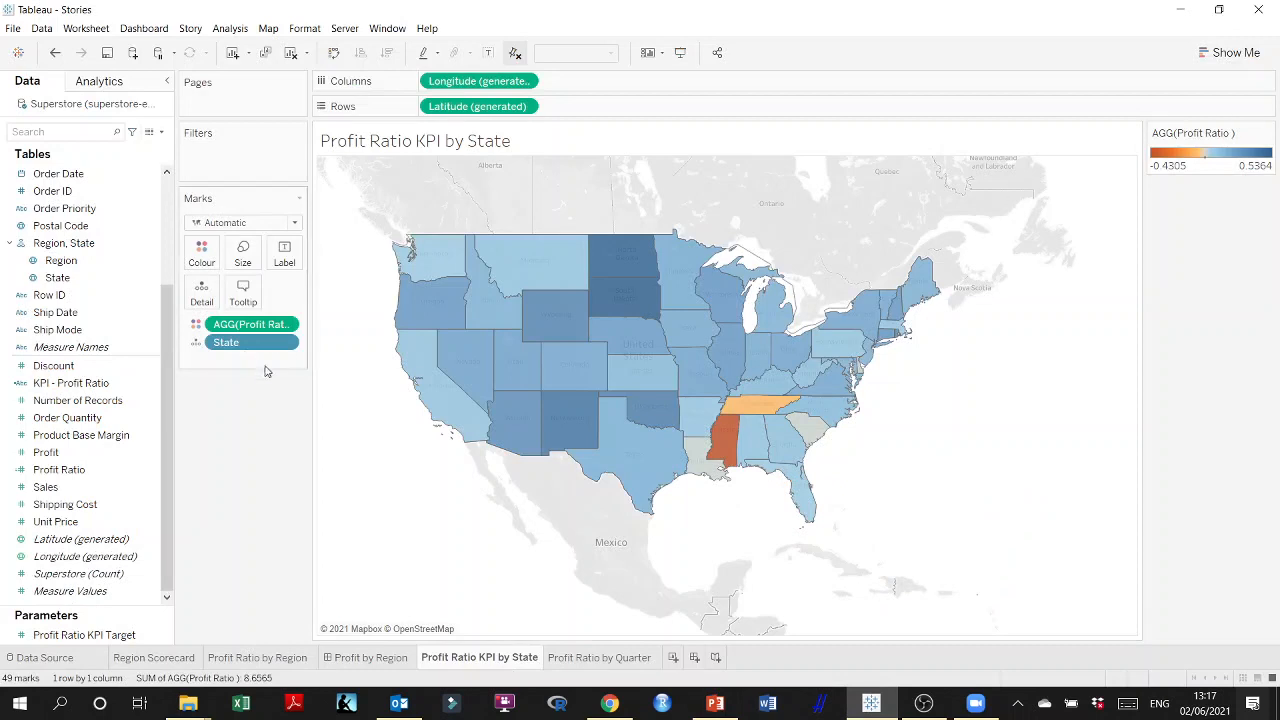
drag(257, 328, 231, 514)
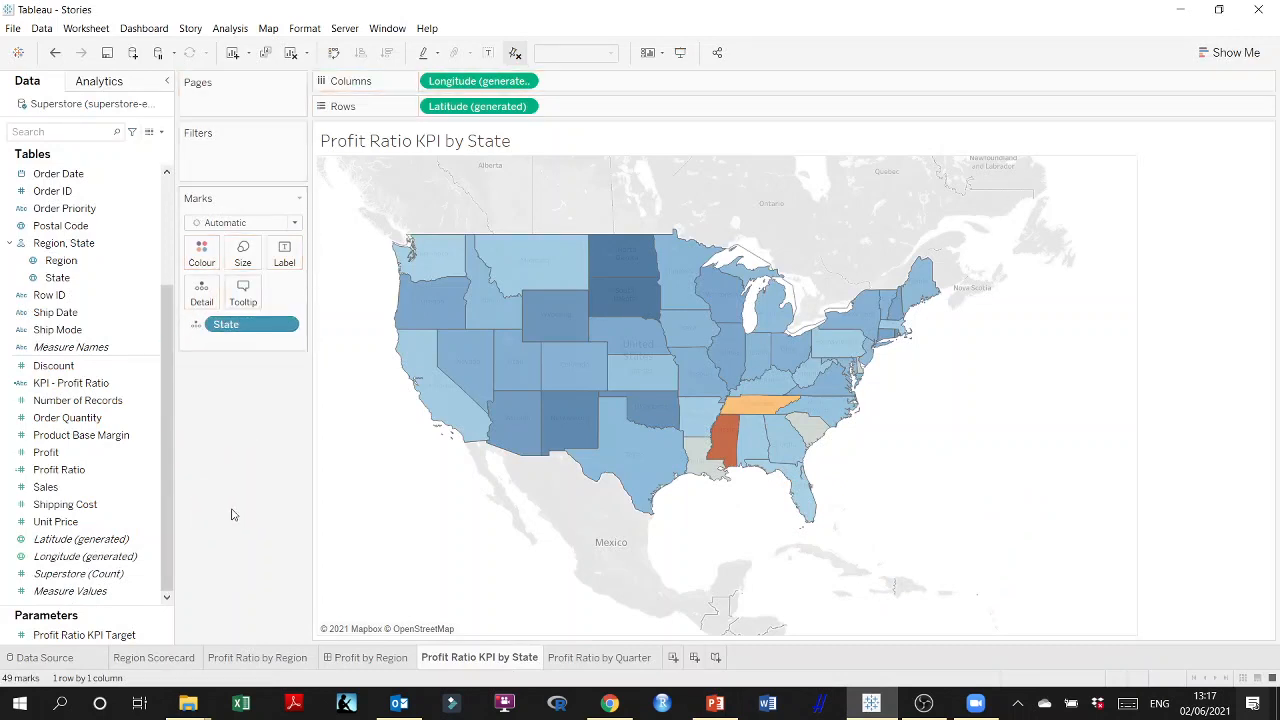
Colour the state map by KPI - Profit Ratio, assigning teal to Acceptable and orange to Poor
drag(35, 388, 211, 259)
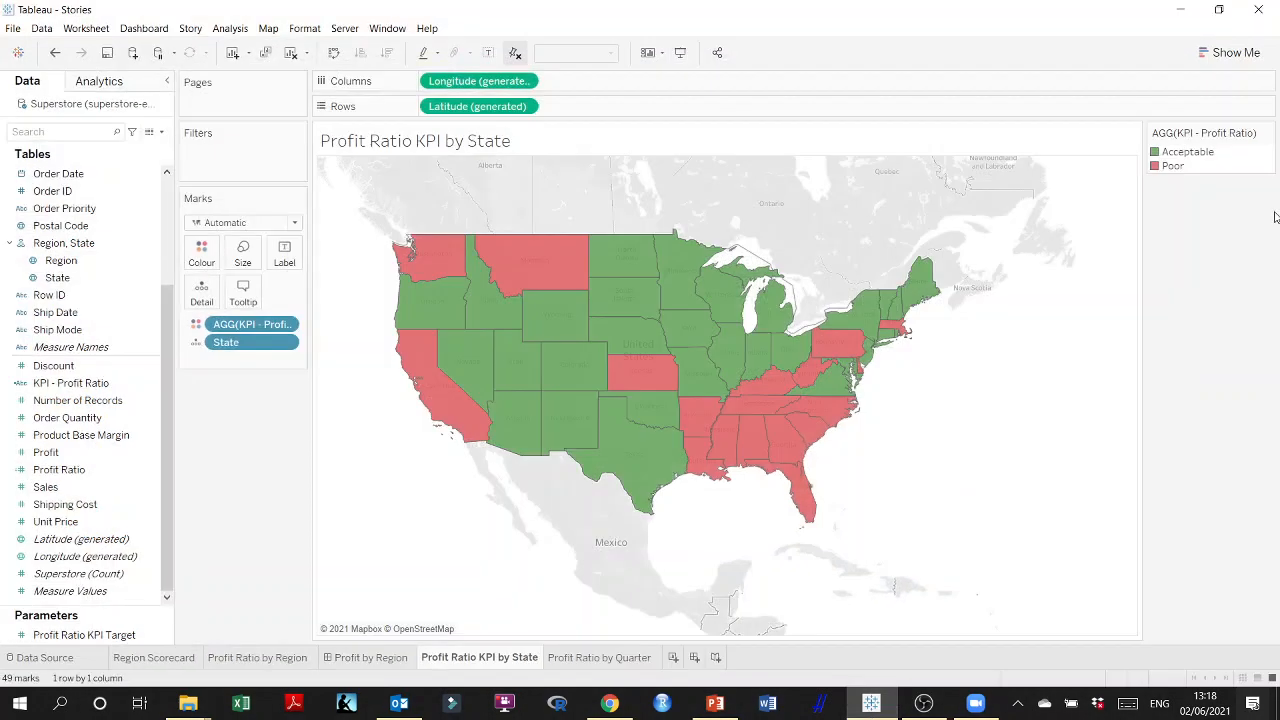
click(1265, 133)
click(1160, 149)
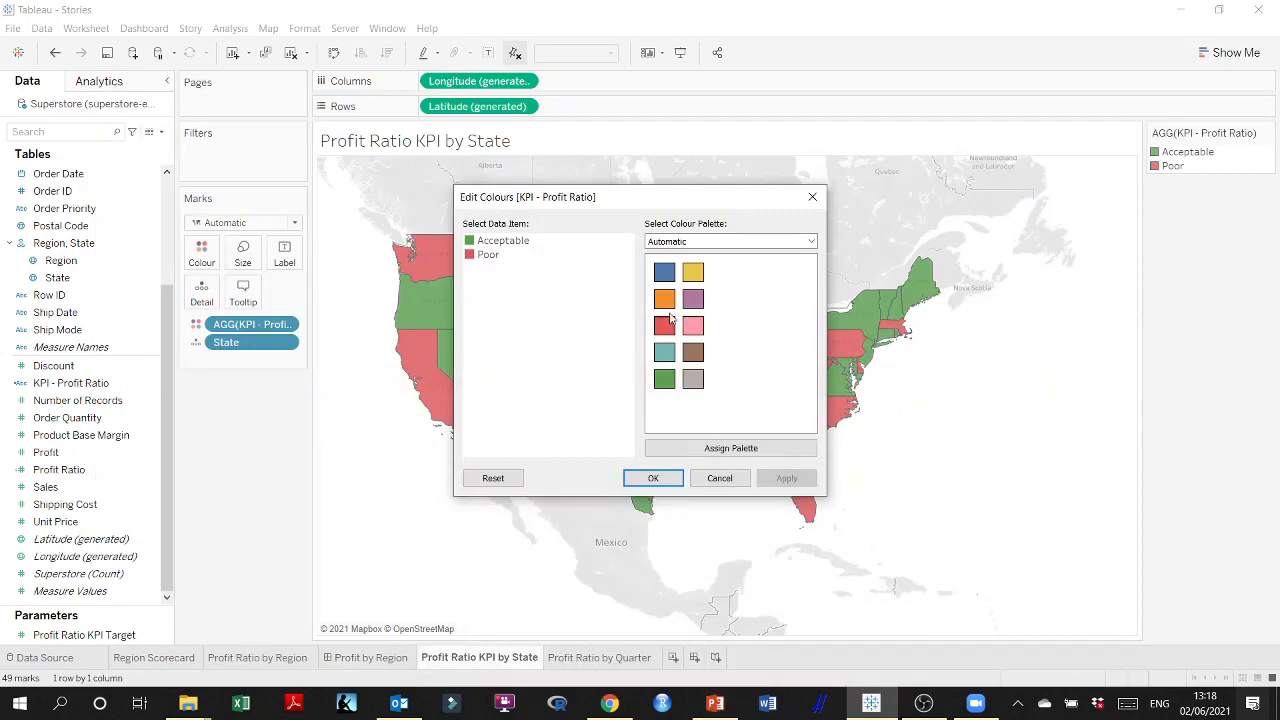
click(519, 240)
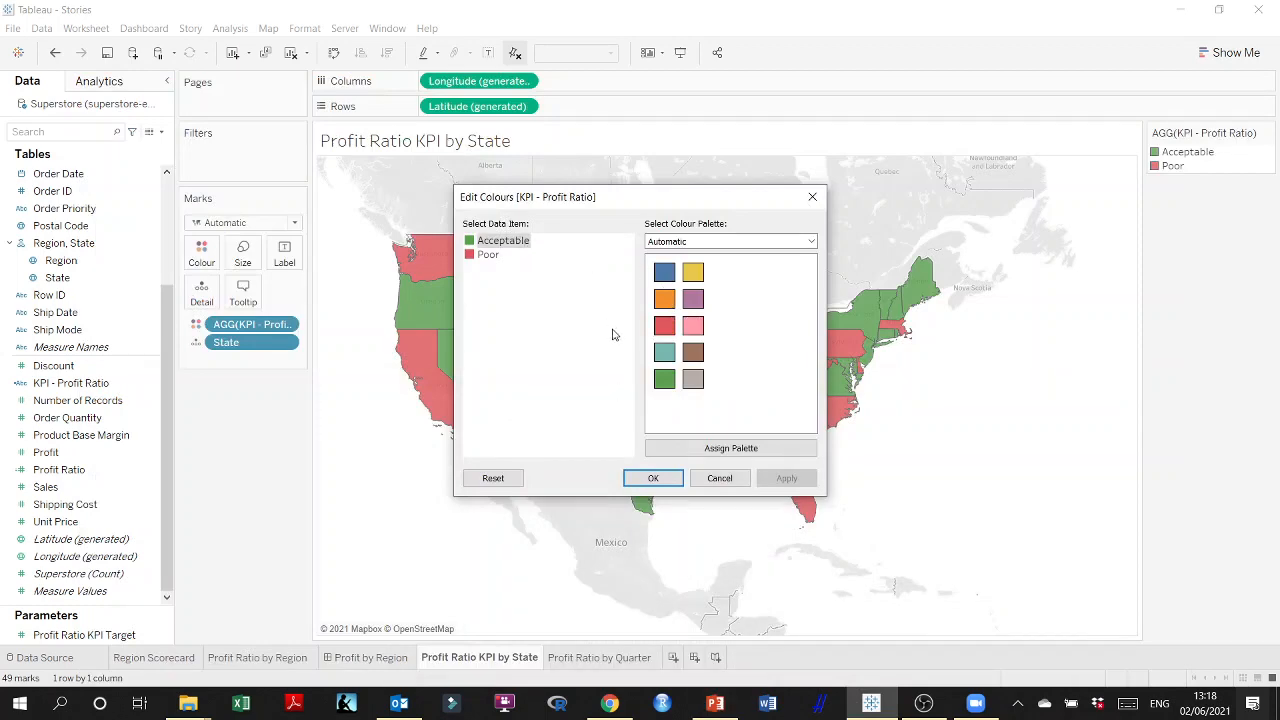
click(664, 351)
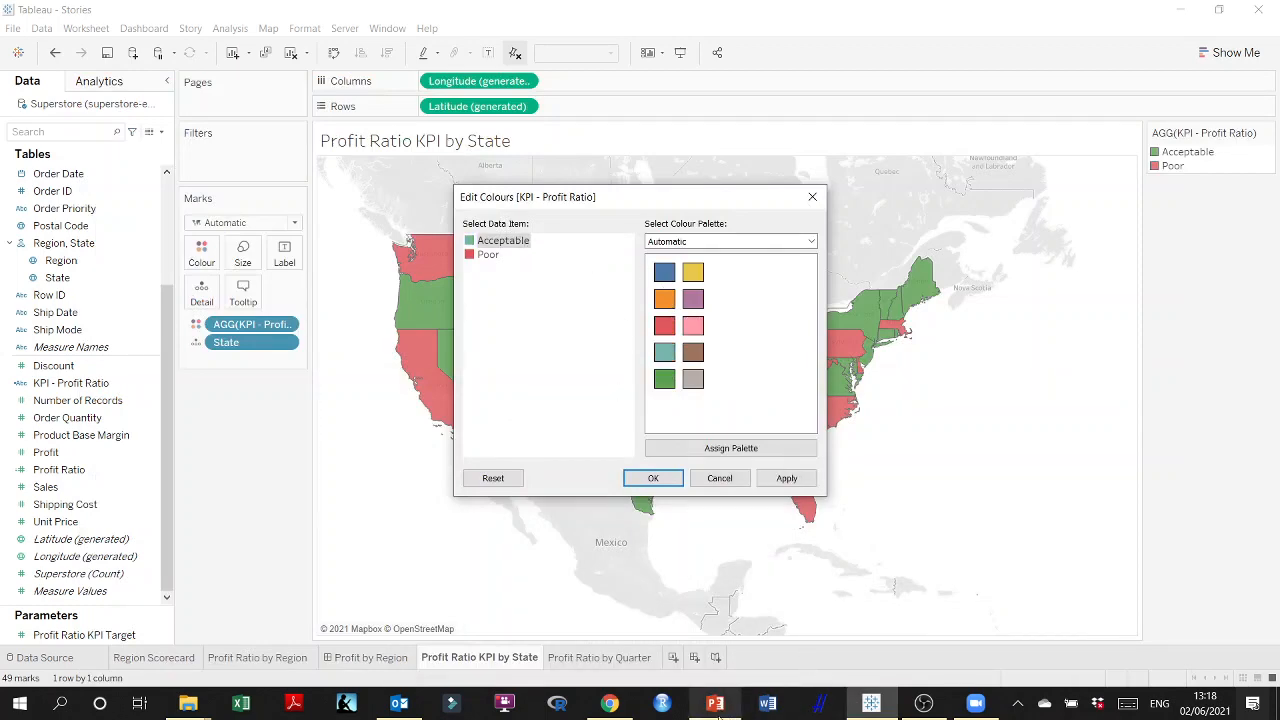
click(716, 704)
click(716, 704)
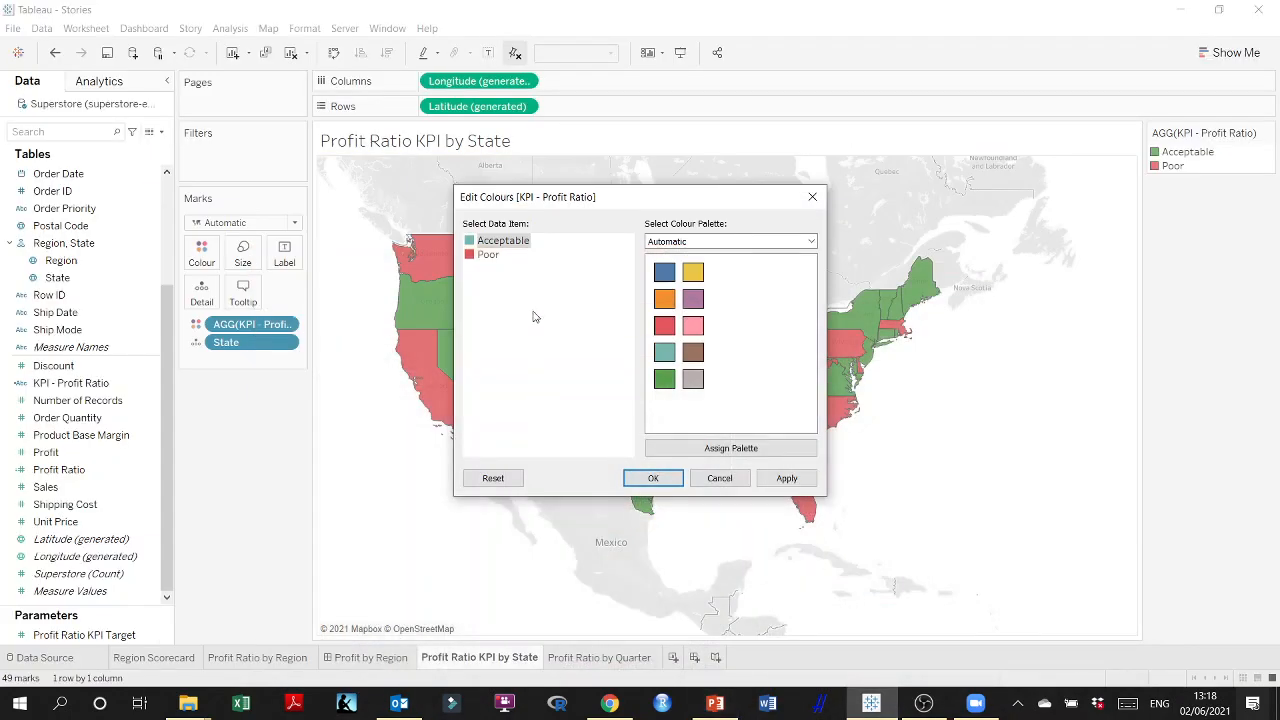
click(488, 255)
click(664, 298)
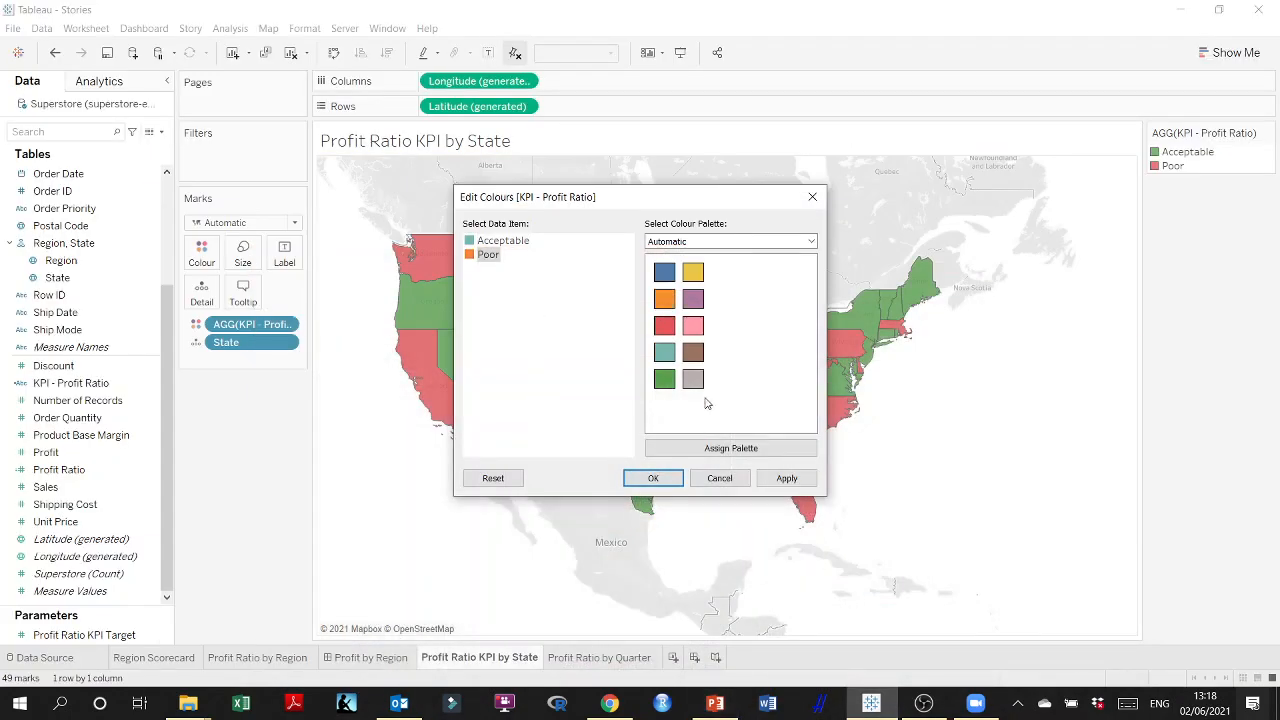
click(787, 478)
click(653, 479)
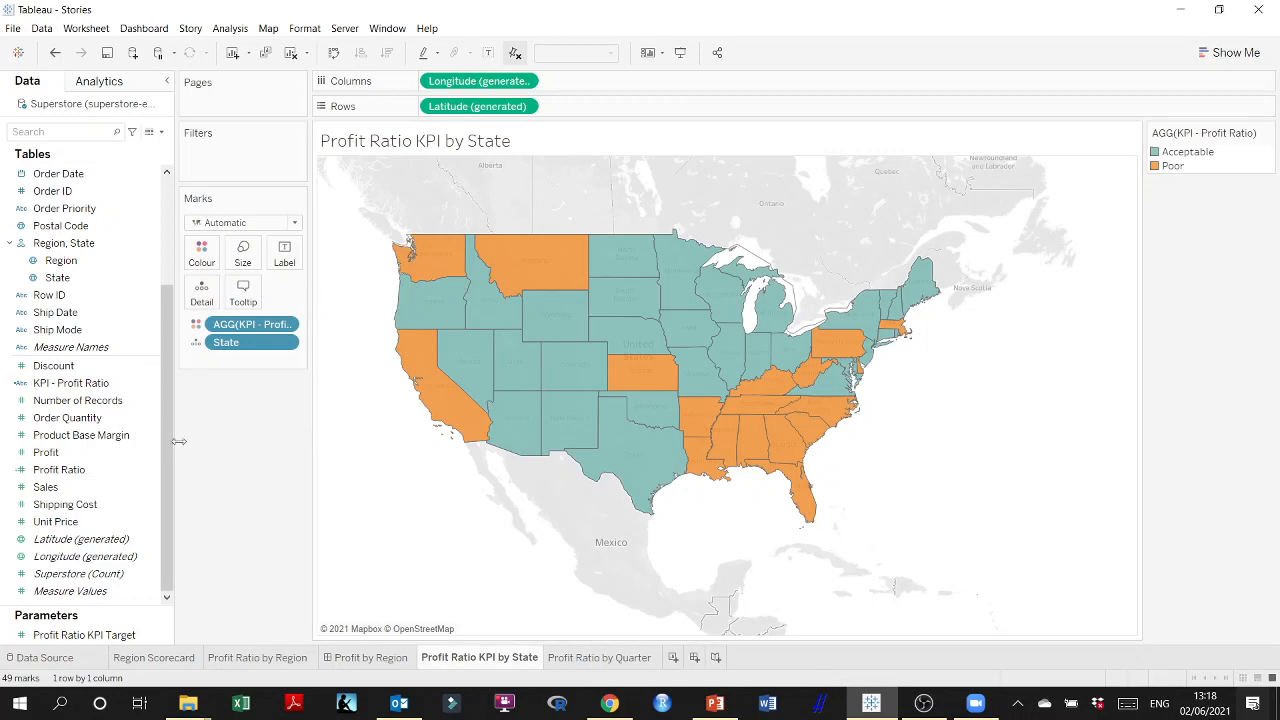
Add Profit Ratio to the tooltip of the state map and check it on Oregon
click(80, 470)
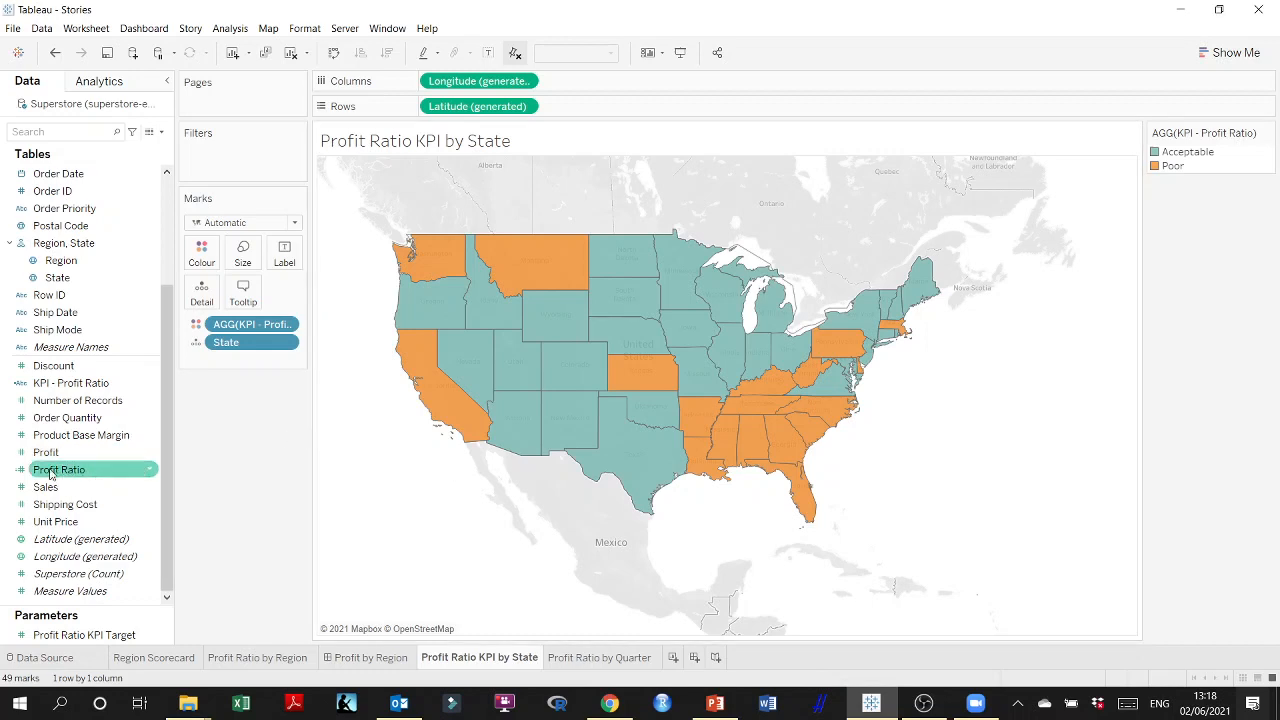
drag(51, 474, 285, 259)
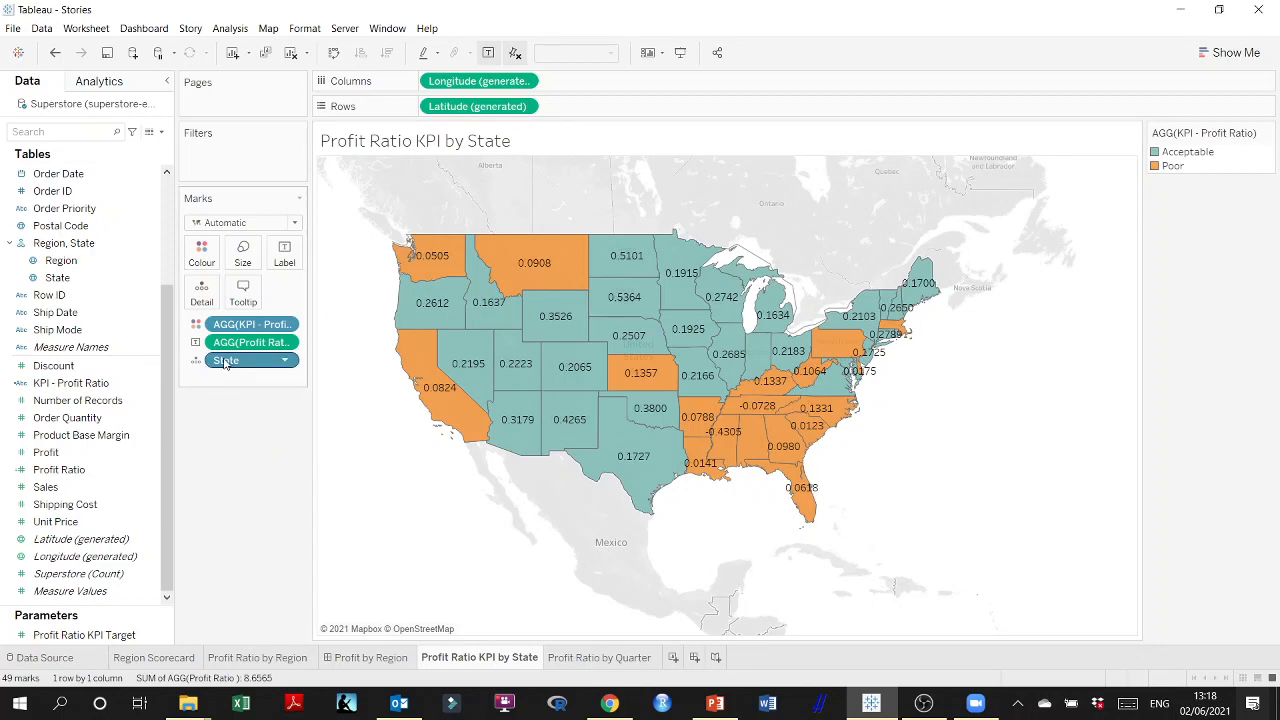
drag(228, 363, 243, 292)
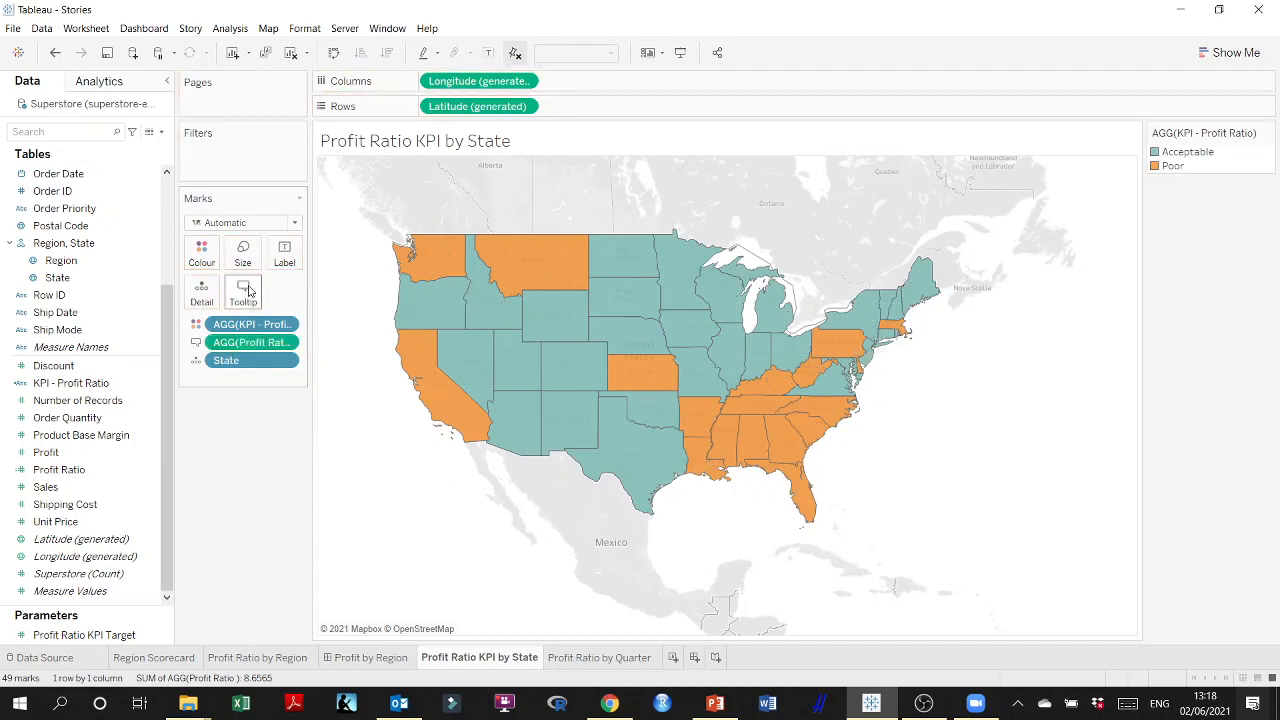
mouse_move(425, 303)
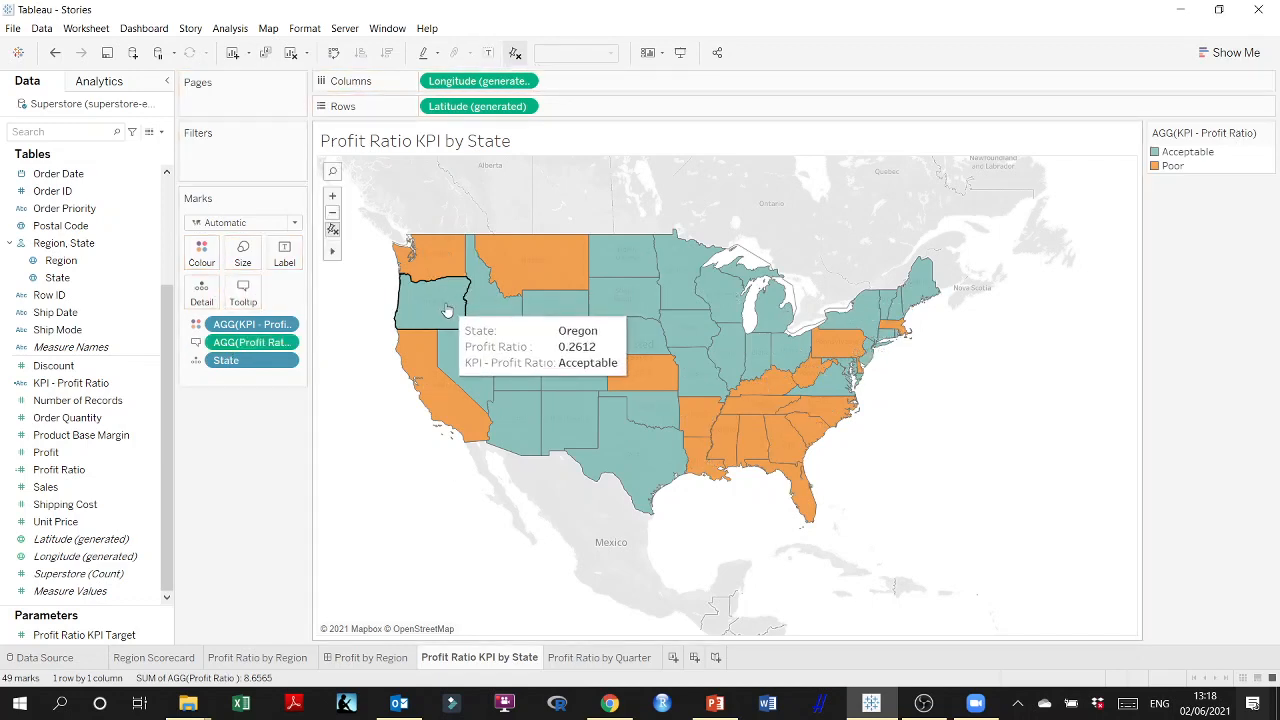
Format the Profit Ratio numbers in the map as a percentage with 0 decimal places
click(286, 342)
click(286, 404)
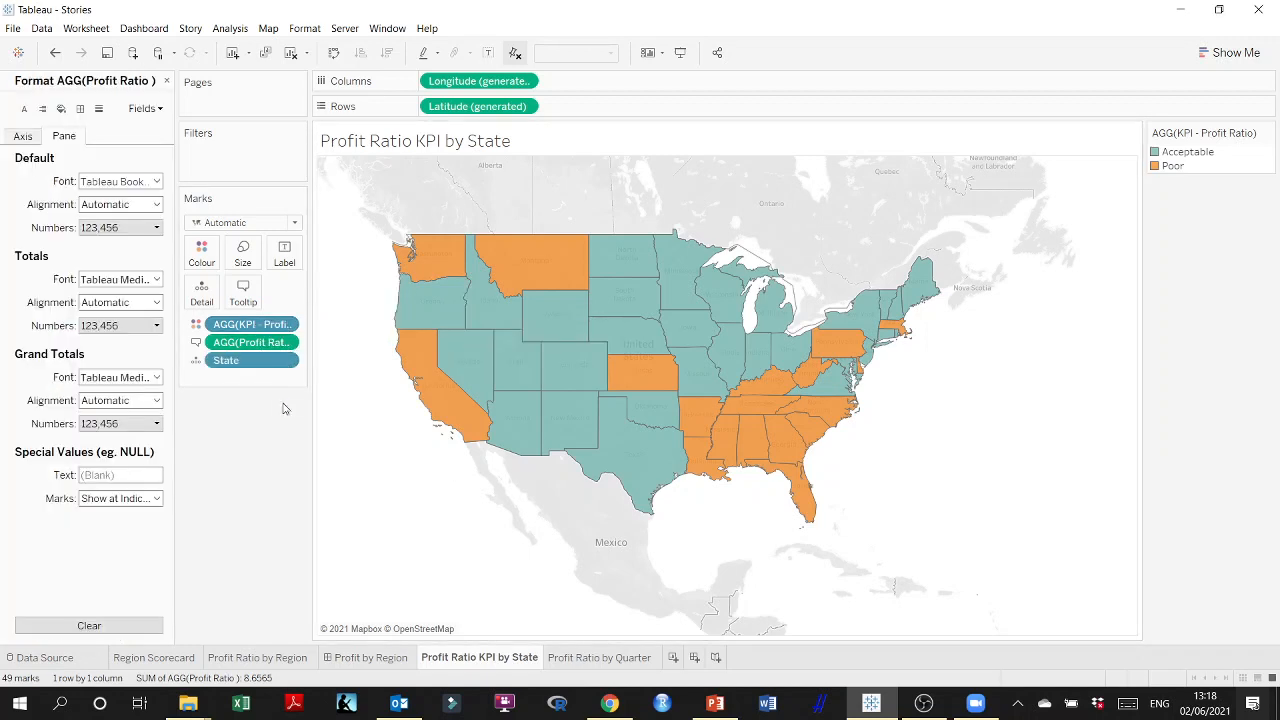
click(155, 228)
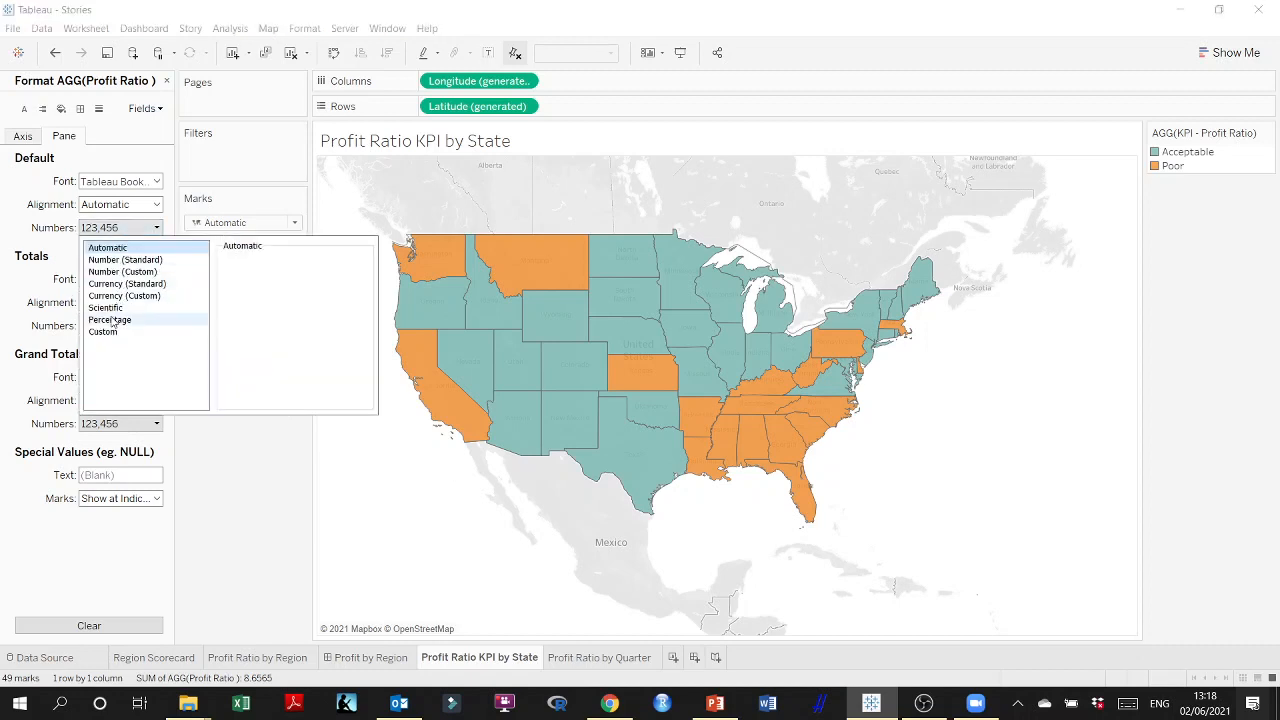
click(195, 319)
click(259, 279)
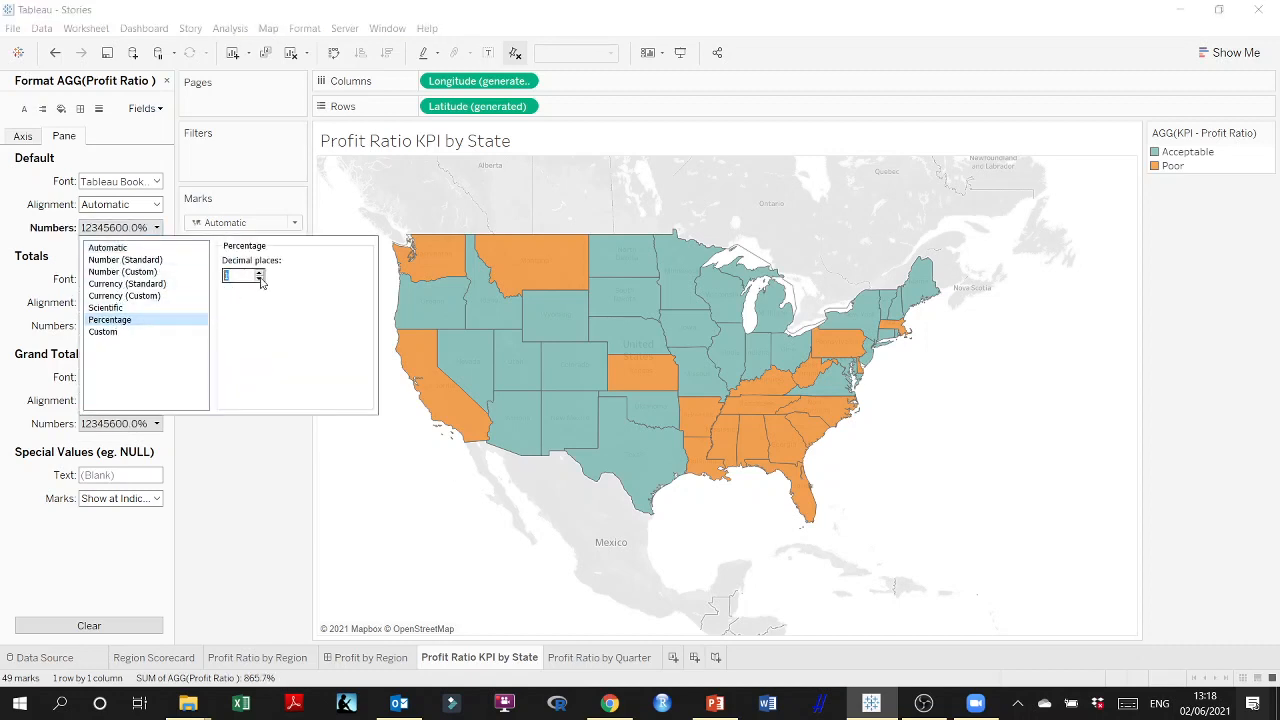
click(259, 279)
click(255, 443)
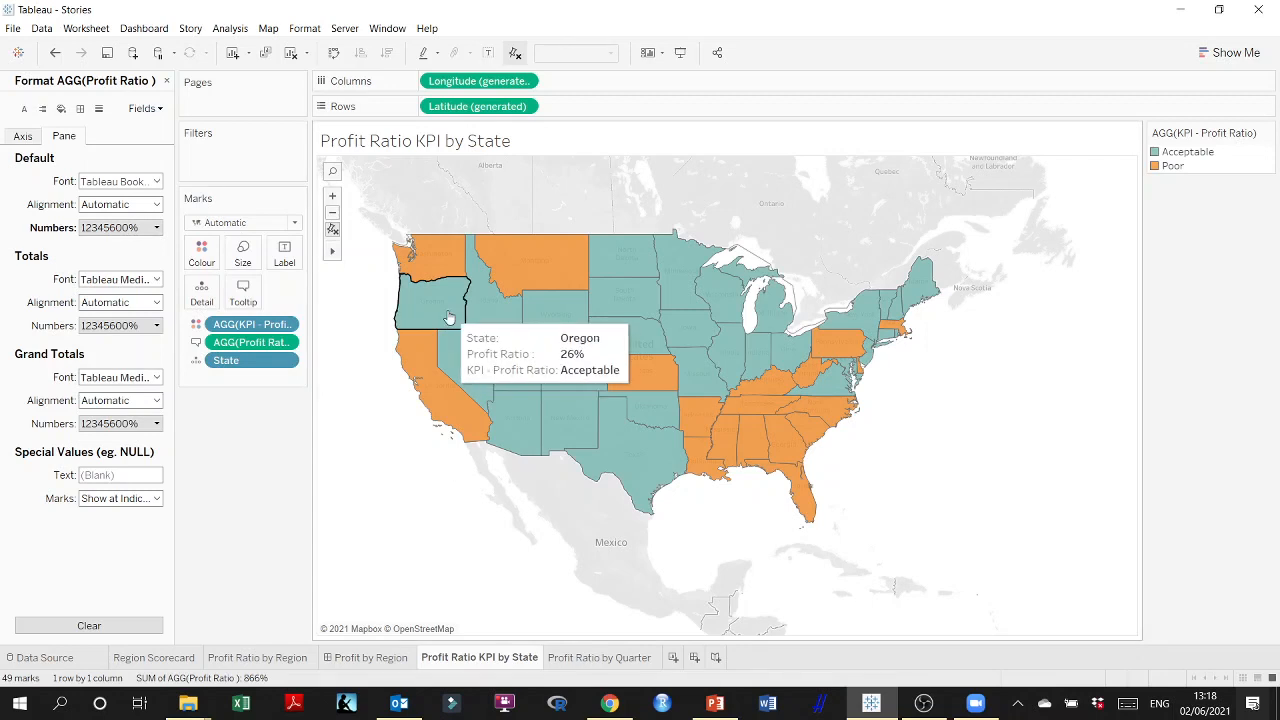
mouse_move(495, 313)
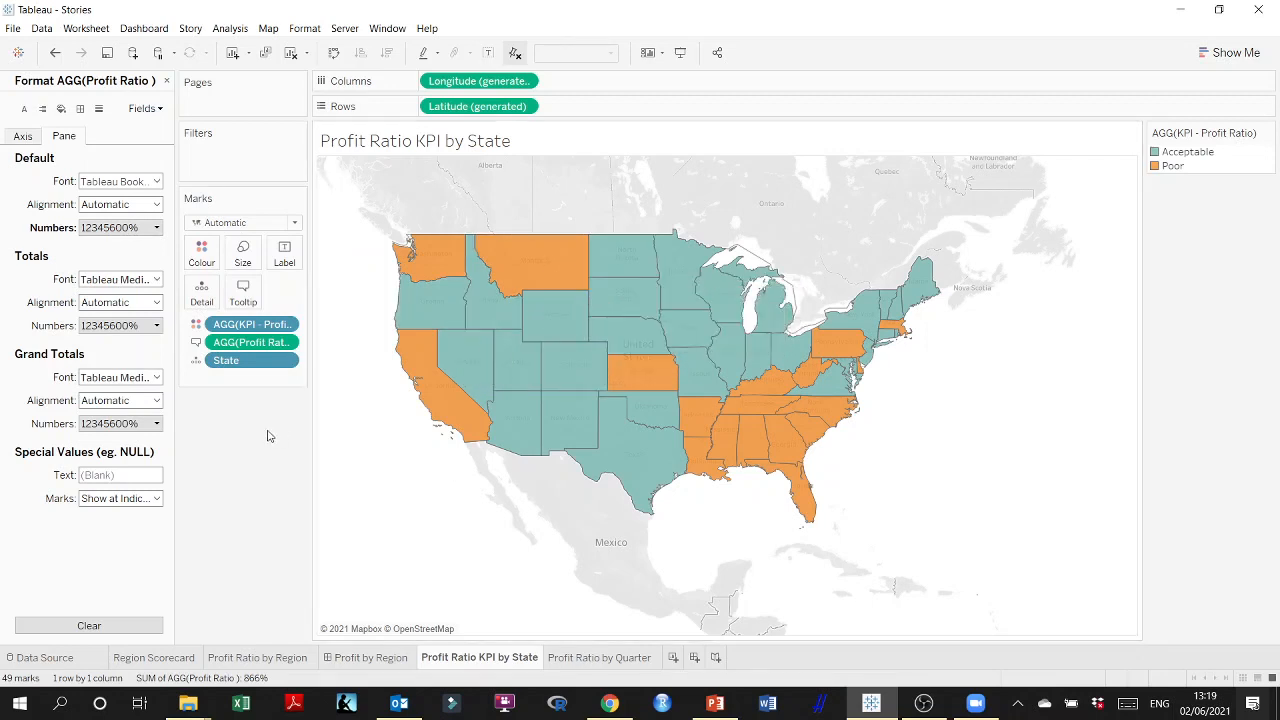
Read slide 9 in PowerPoint, return to Tableau and open the Profit Ratio by Quarter sheet with the format settings closed
click(715, 703)
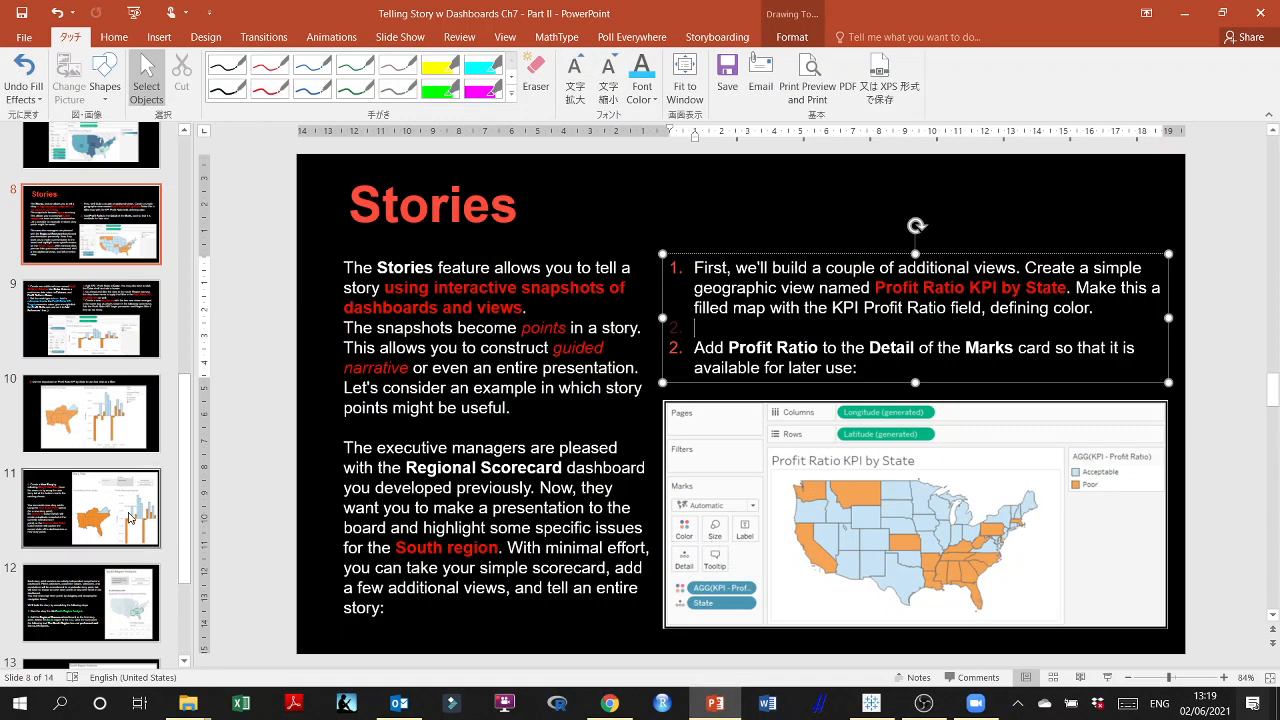
click(110, 327)
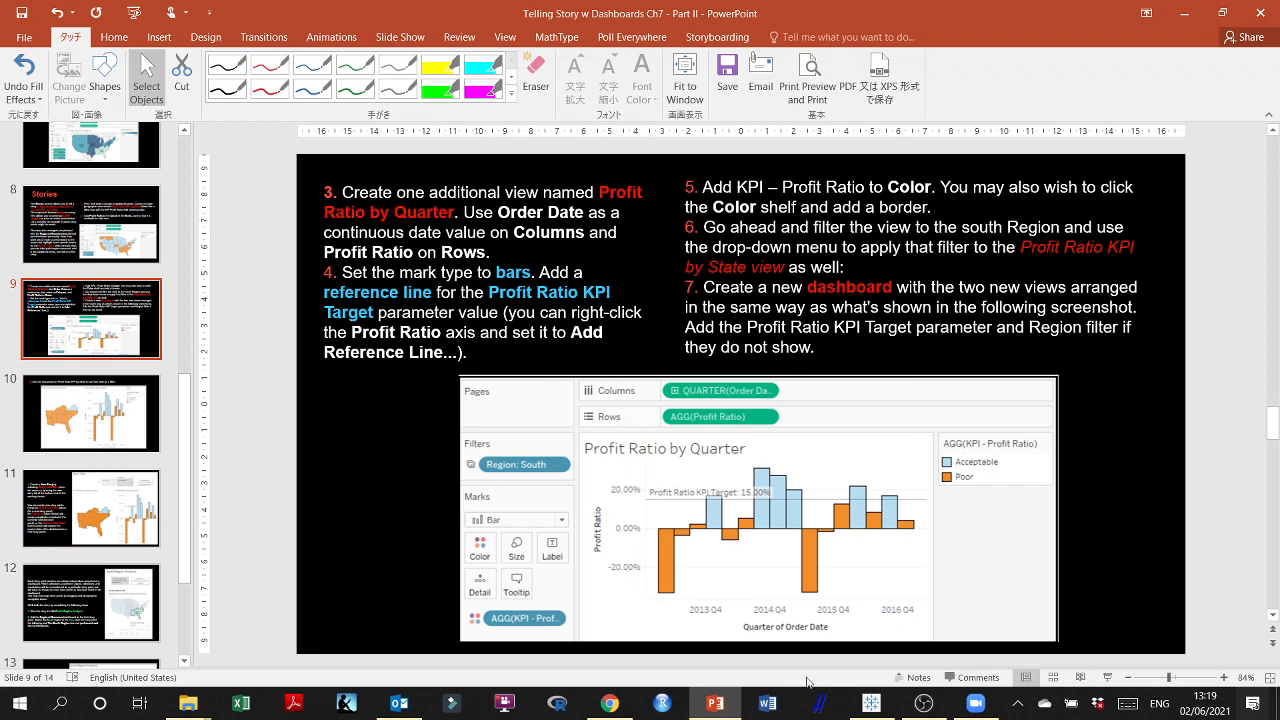
click(871, 703)
click(605, 660)
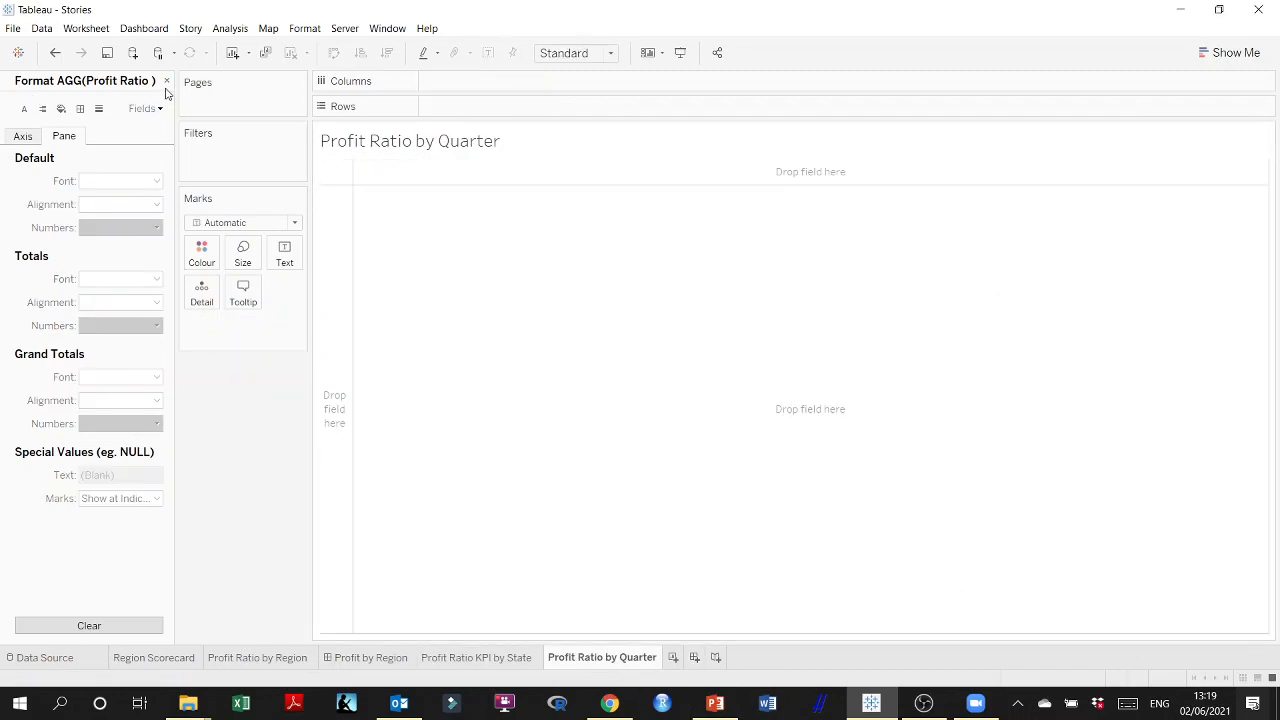
click(166, 81)
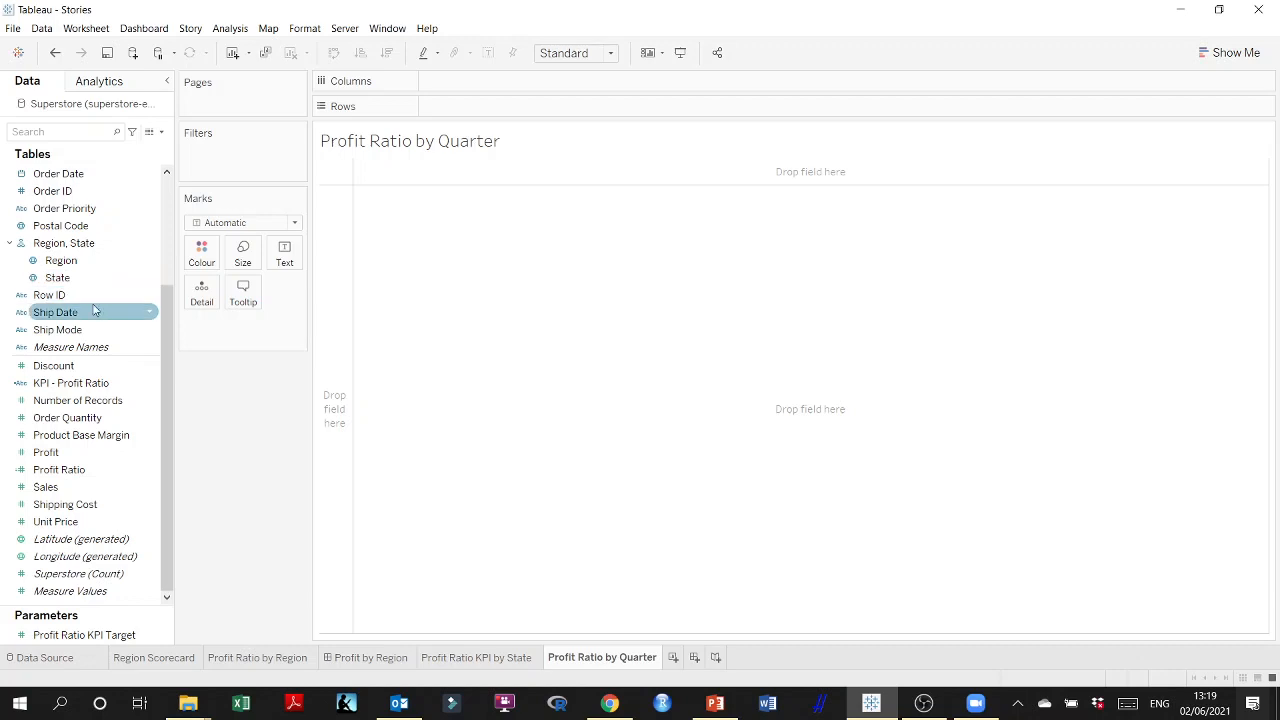
Place Order Date on Columns as a continuous quarter value
scroll(83, 297, up, 1)
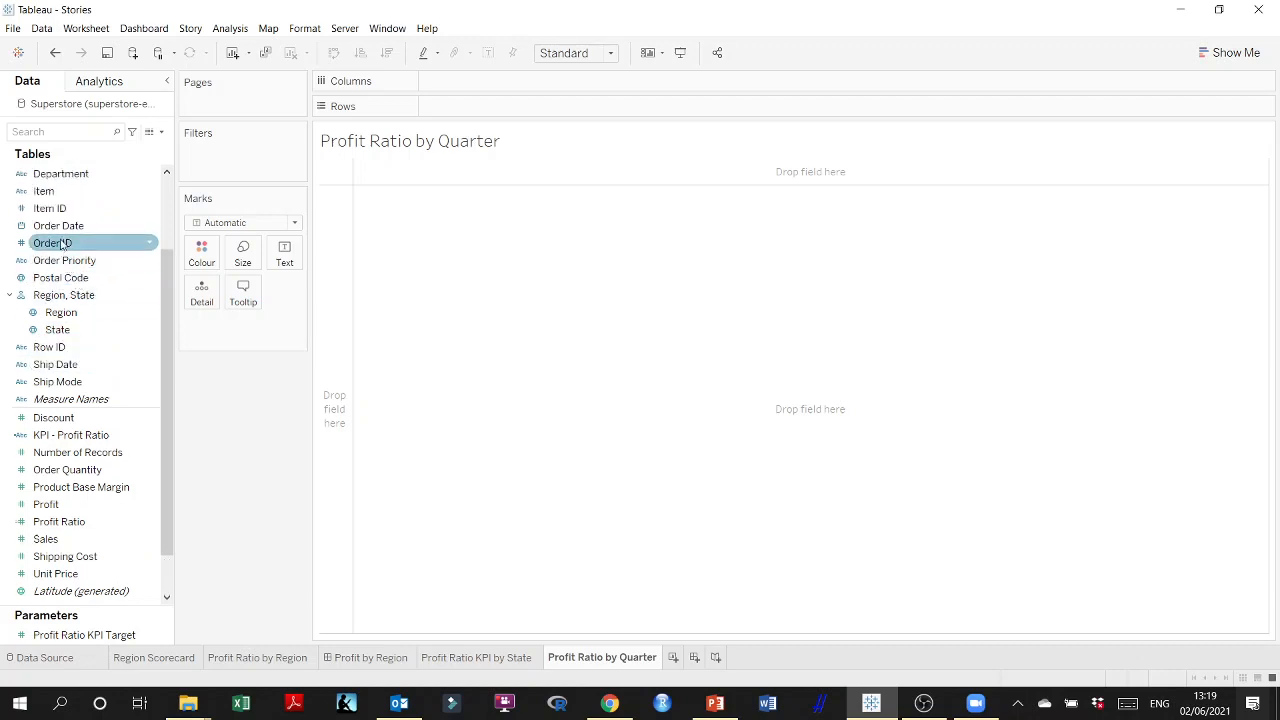
drag(57, 225, 484, 83)
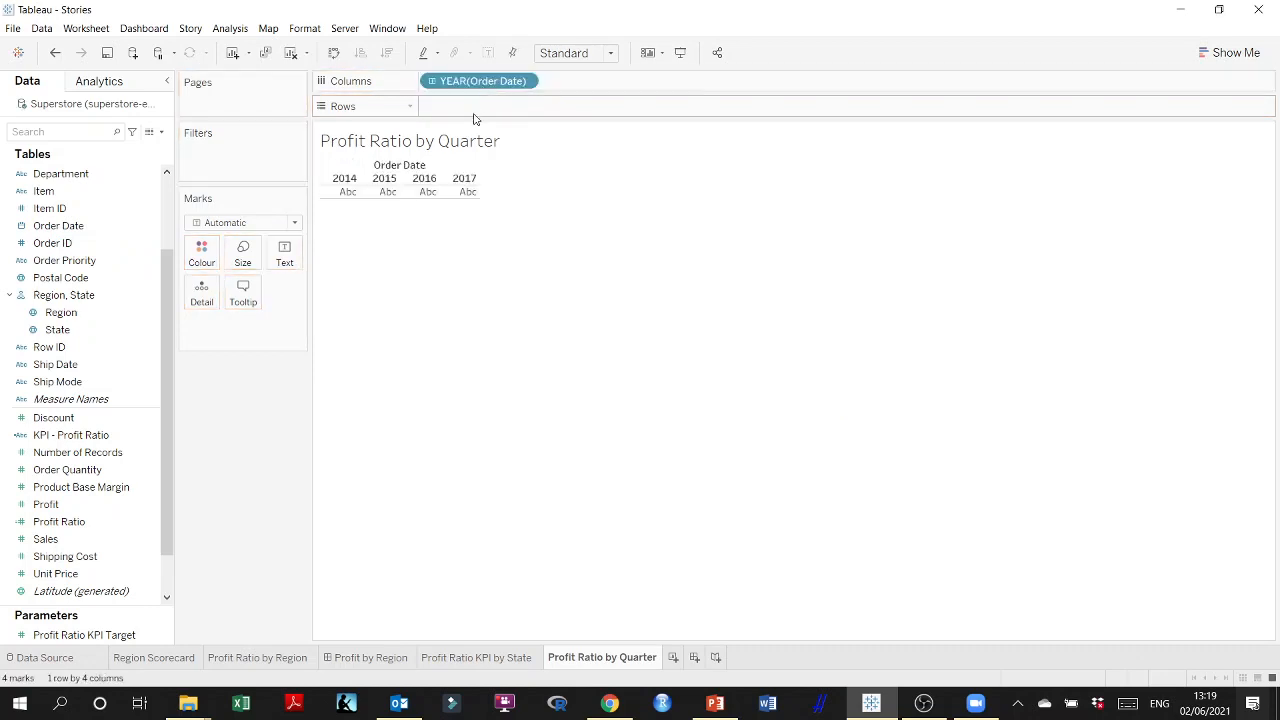
click(523, 82)
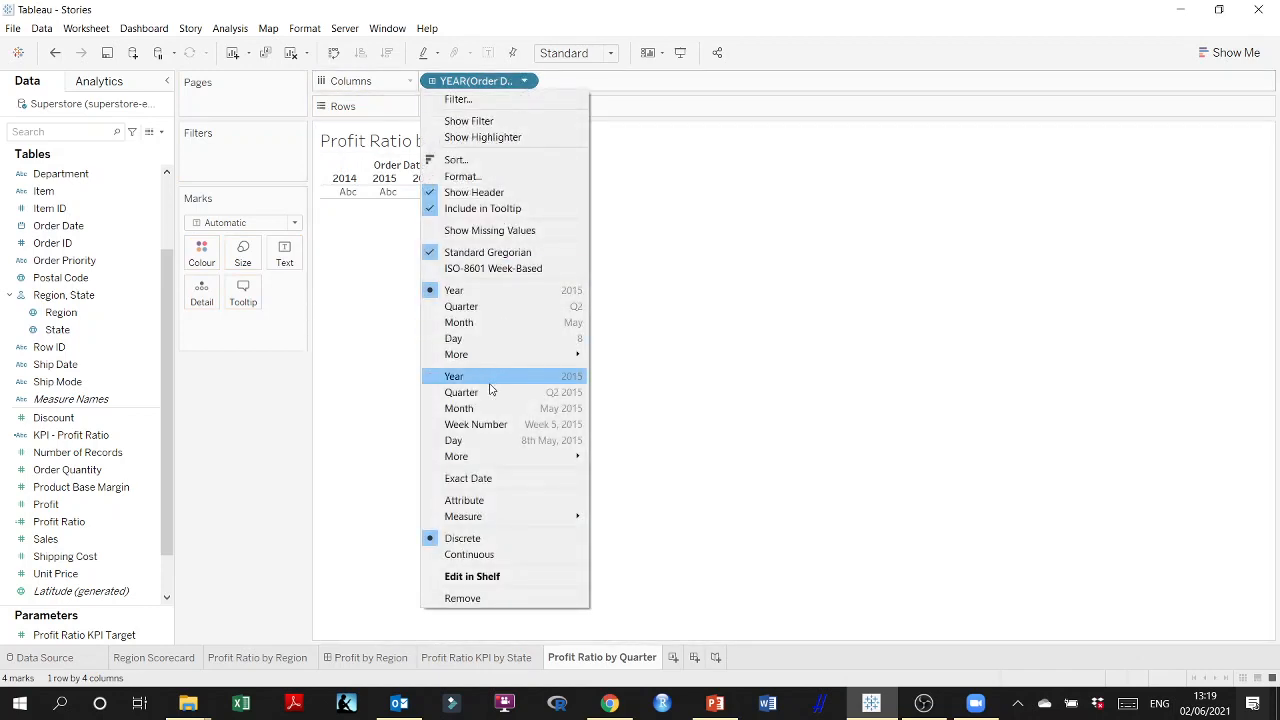
click(487, 393)
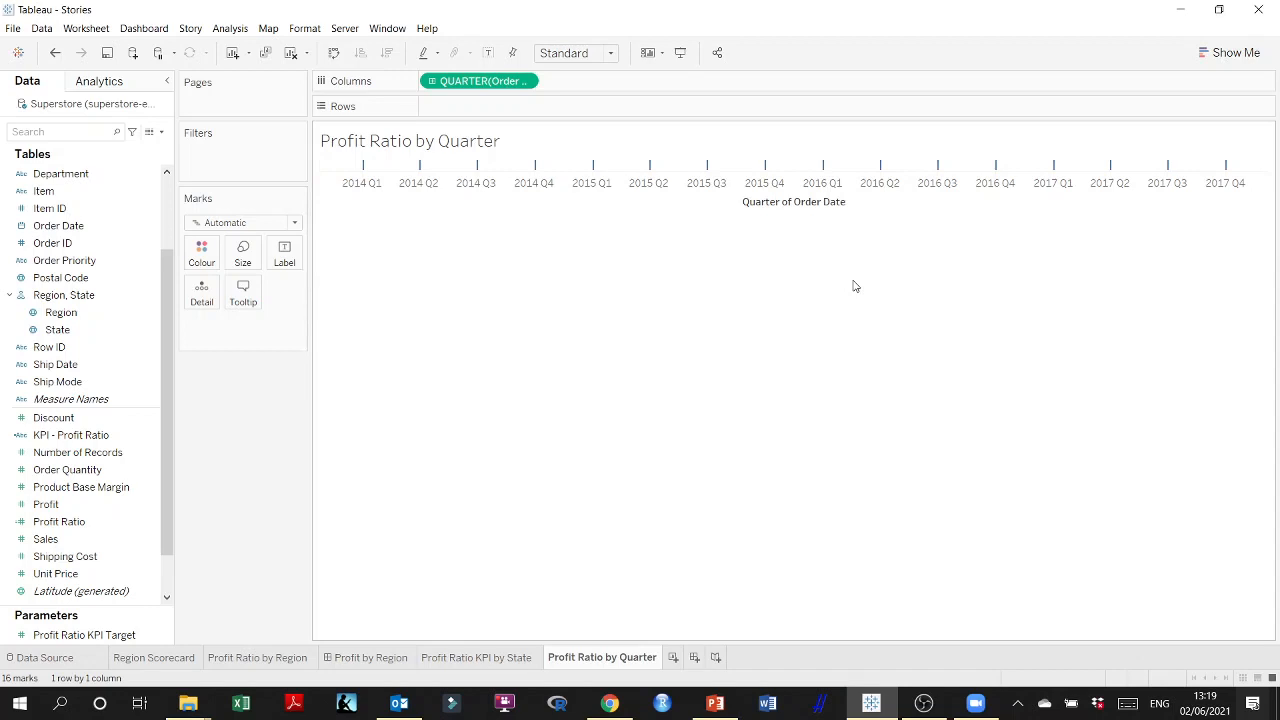
Place Profit Ratio on Rows and set the mark type to Bar
click(870, 710)
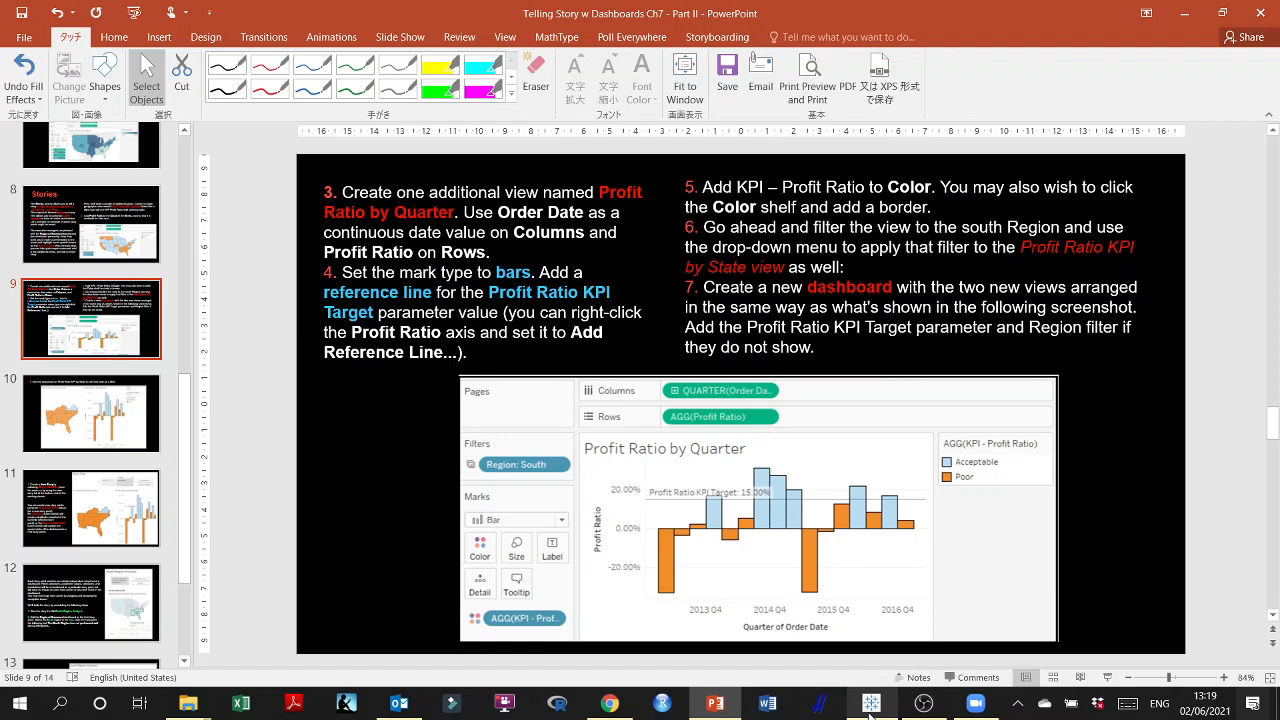
click(870, 708)
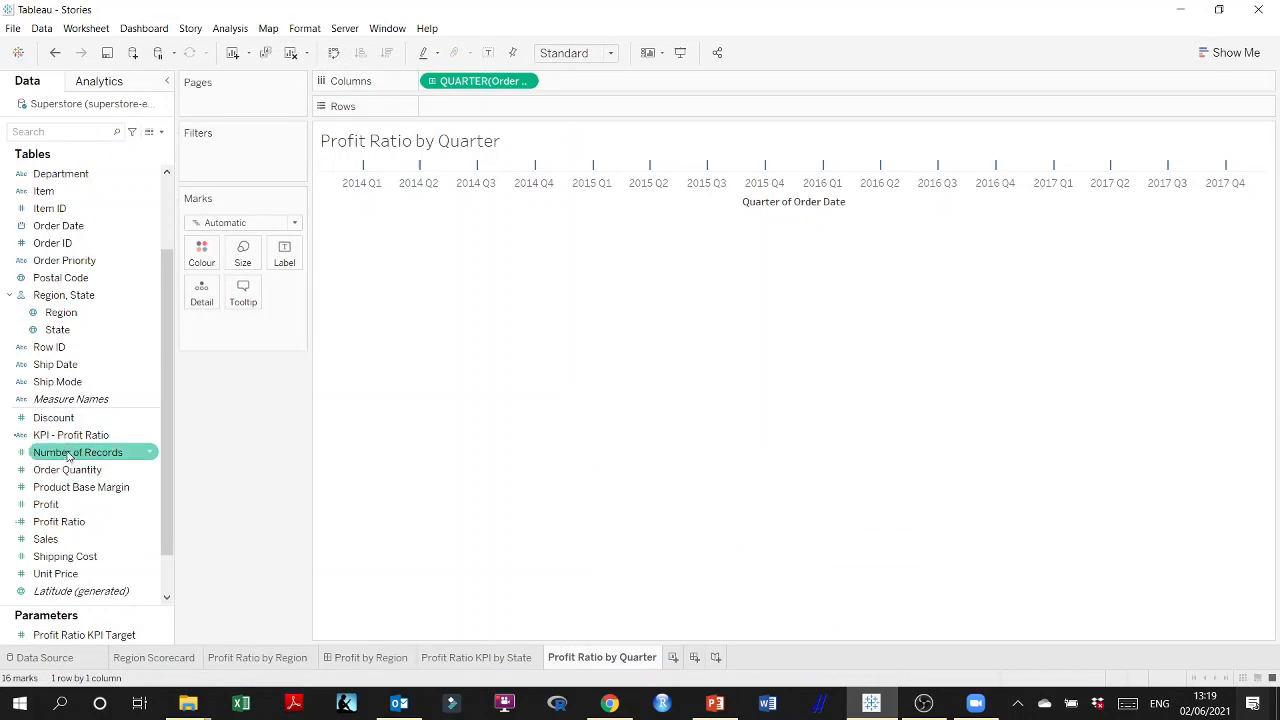
click(73, 524)
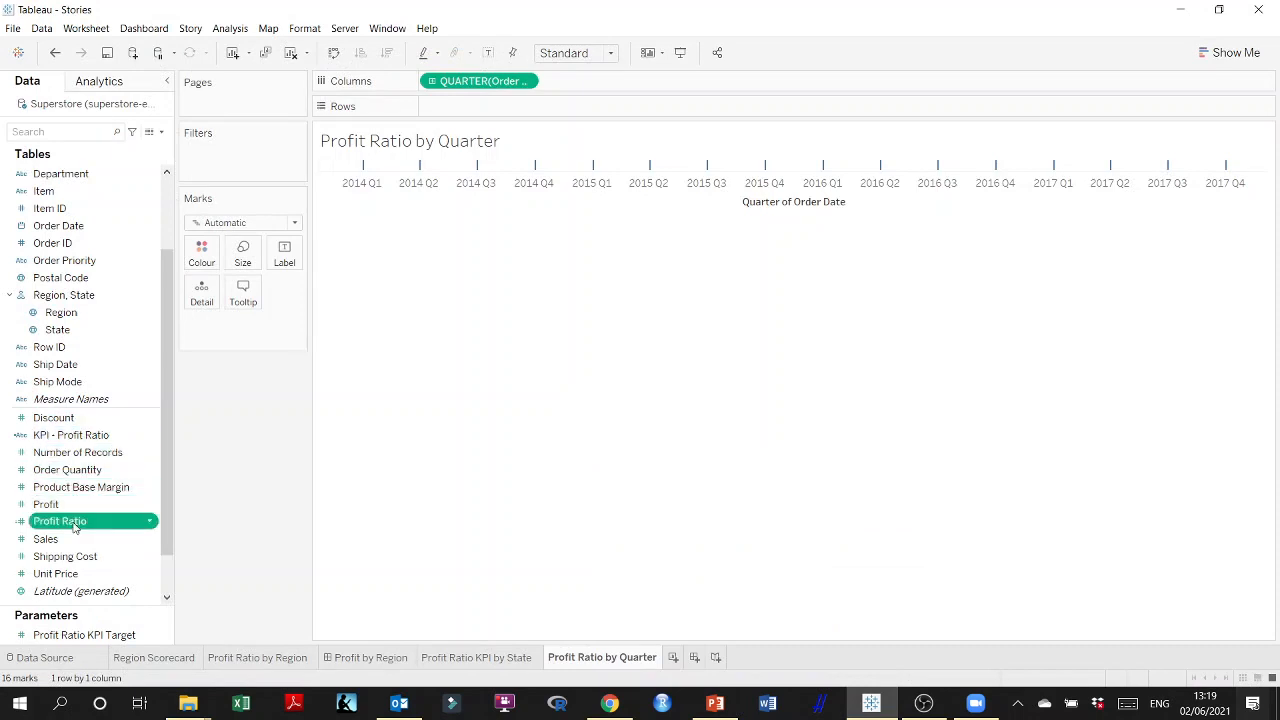
mouse_move(73, 528)
mouse_down()
mouse_move(455, 108)
mouse_move(520, 110)
mouse_move(508, 112)
mouse_up()
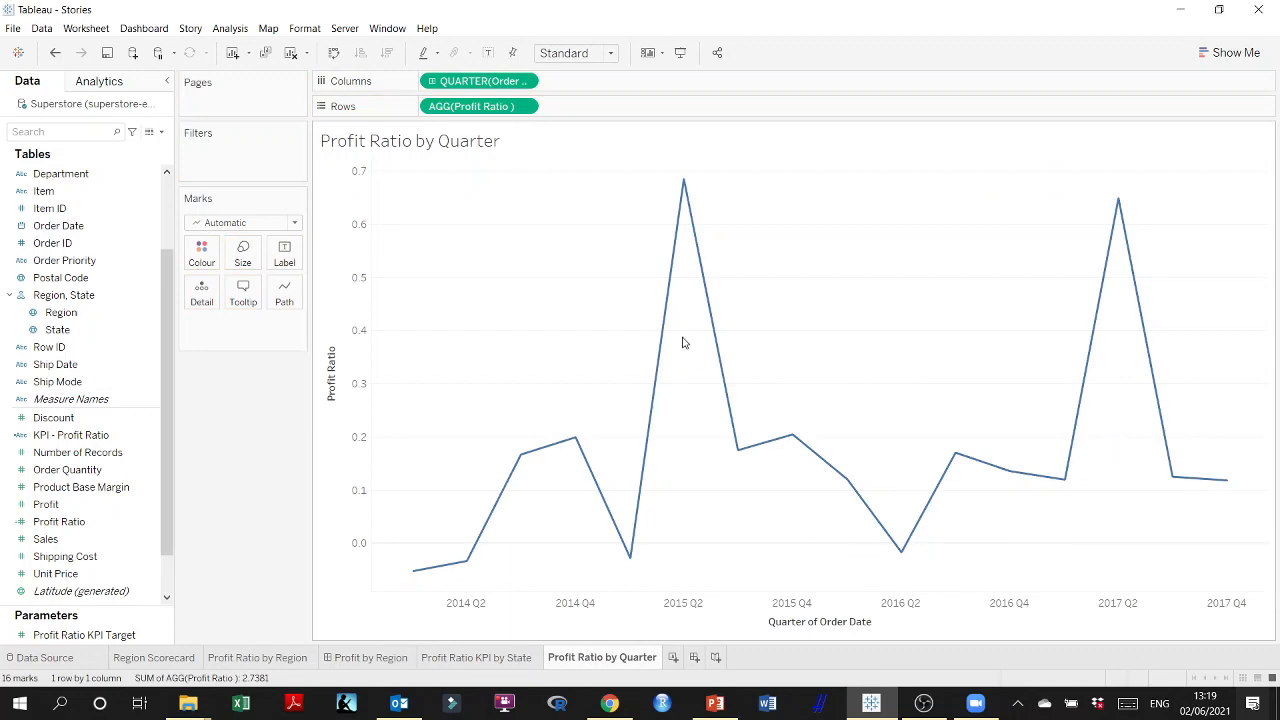
click(271, 222)
click(251, 257)
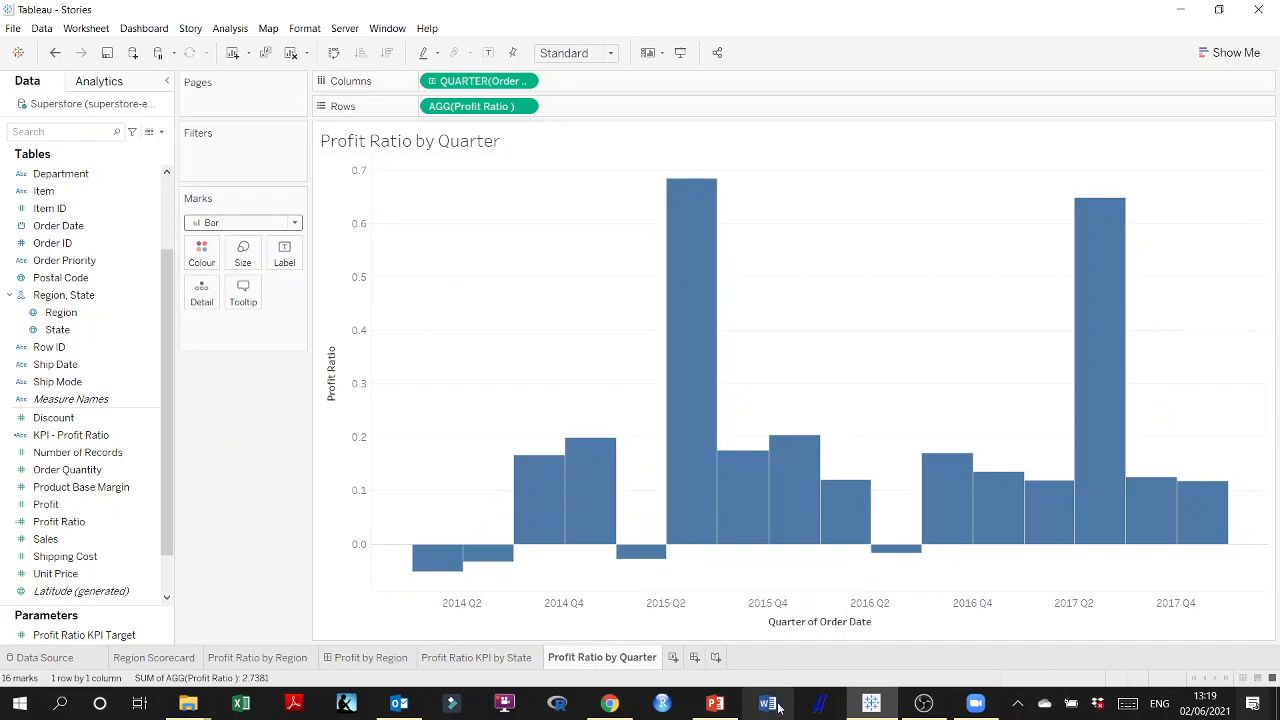
Review the instructions on slide 9 in PowerPoint against the Profit Ratio KPI by State and Profit Ratio by Quarter sheets in Tableau
click(873, 706)
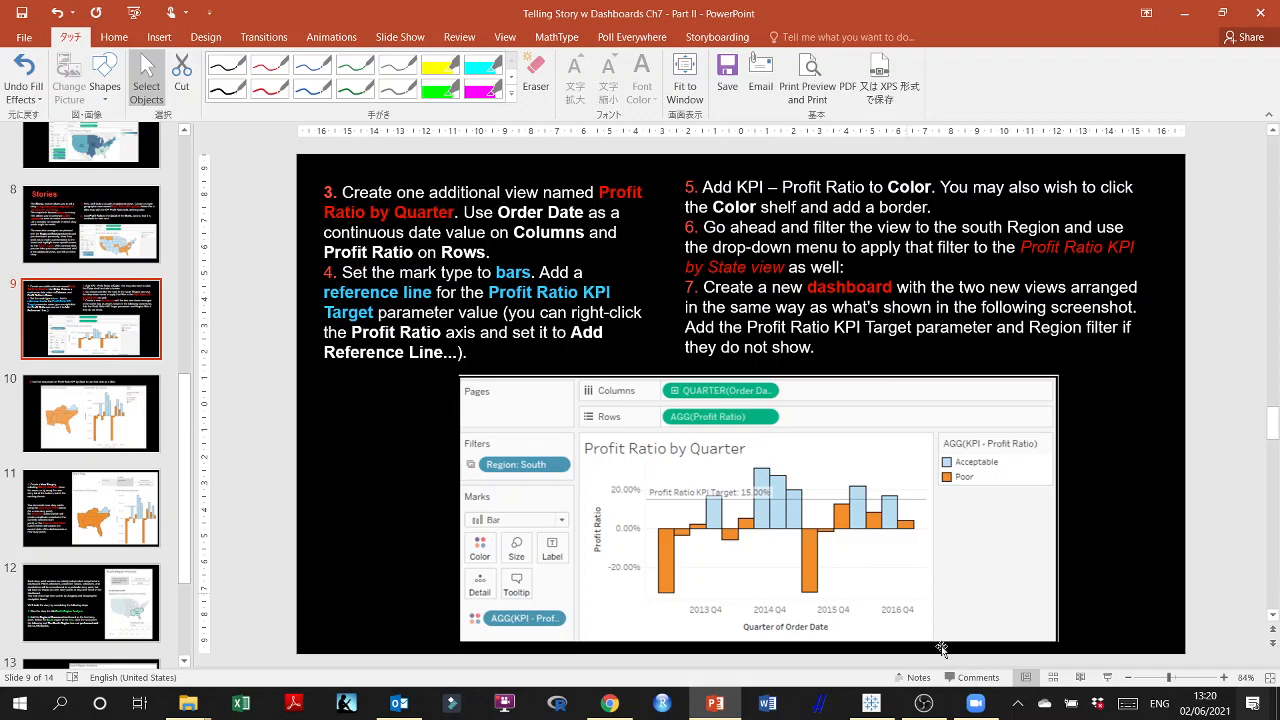
click(871, 704)
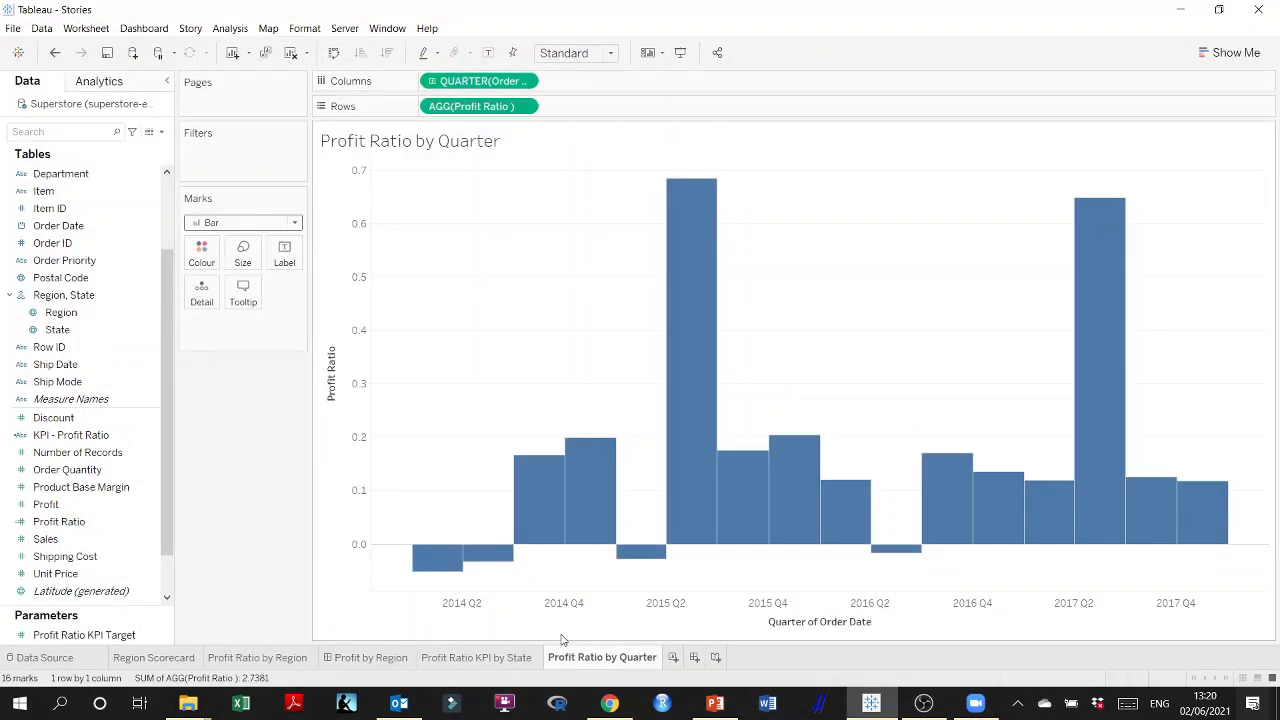
click(465, 659)
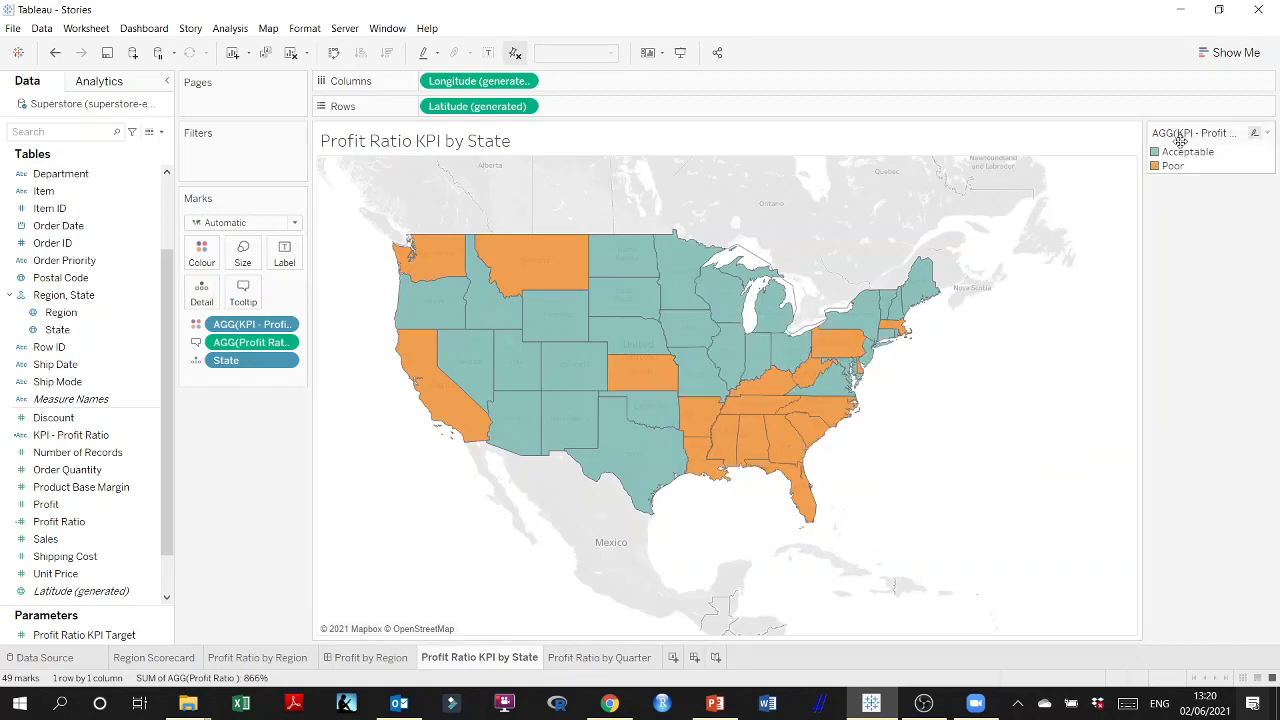
click(715, 704)
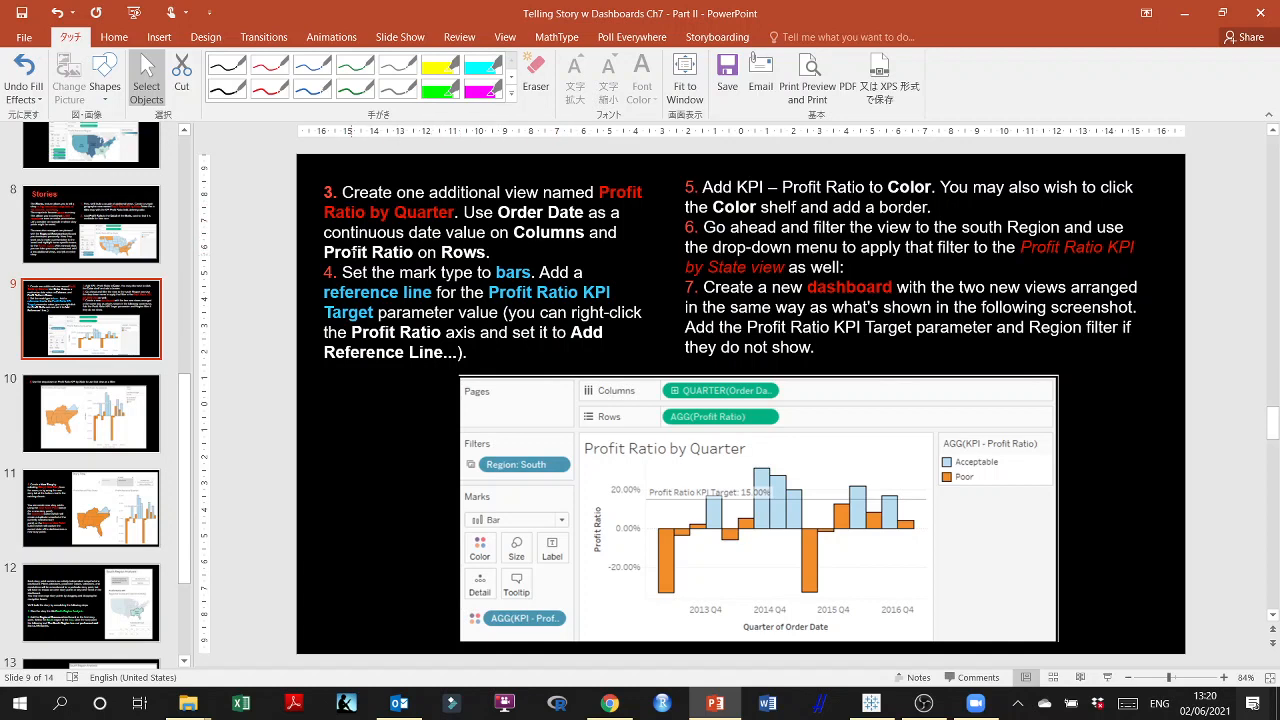
drag(325, 252, 487, 256)
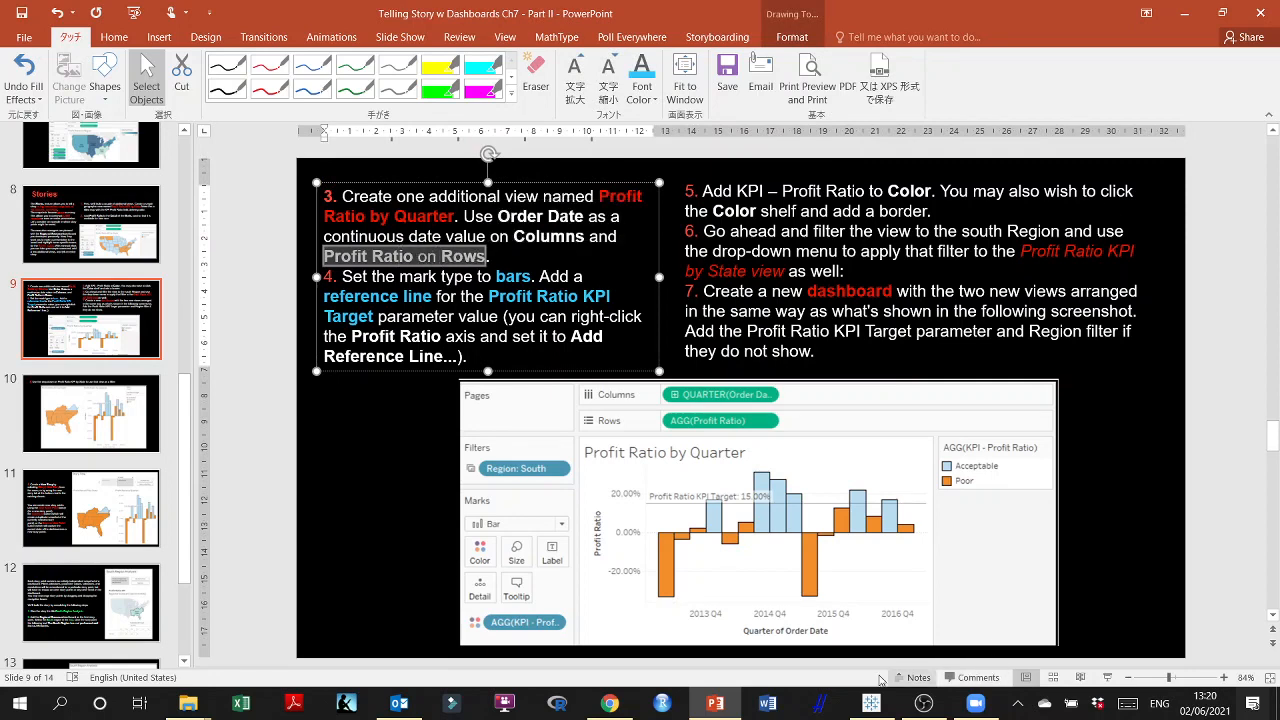
click(872, 706)
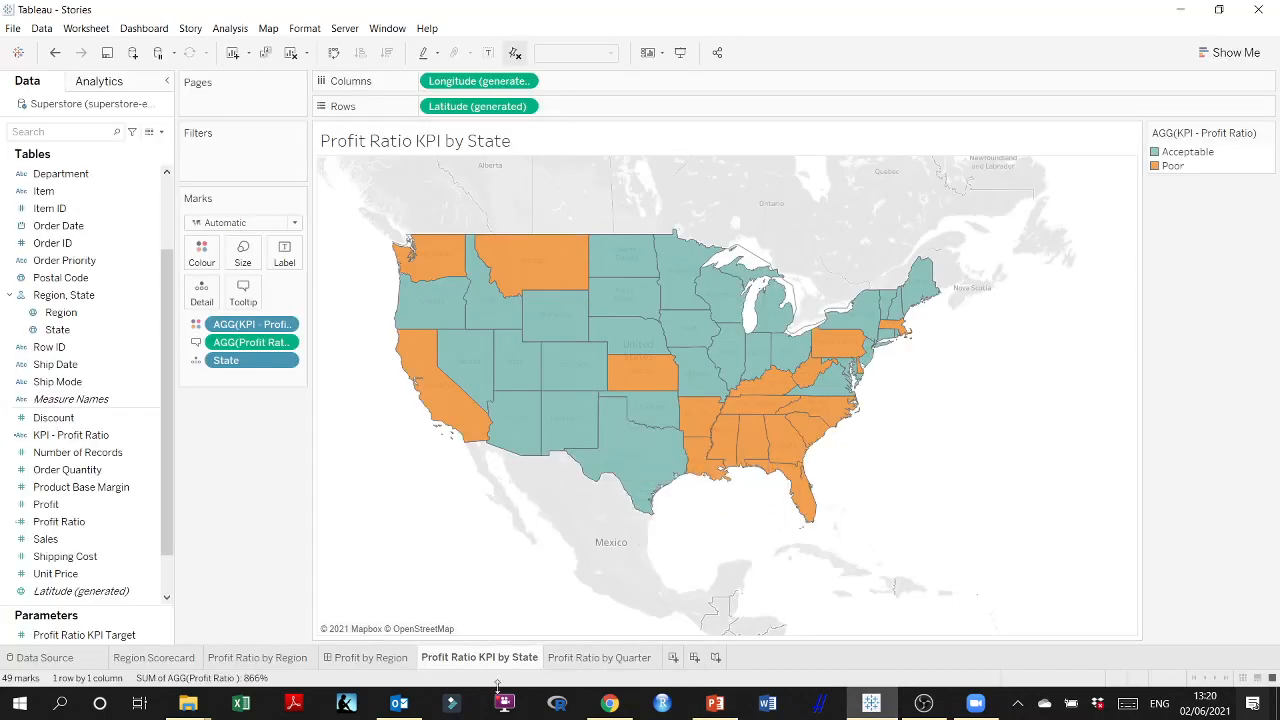
click(598, 662)
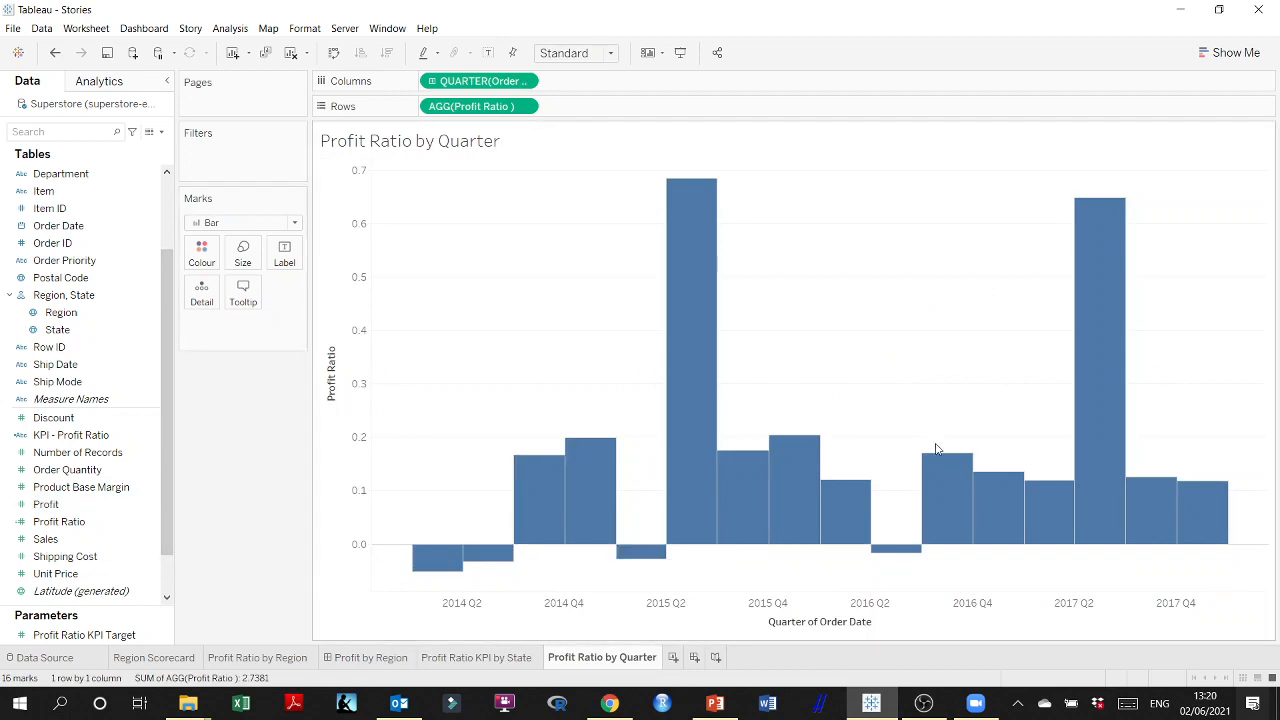
mouse_move(870, 712)
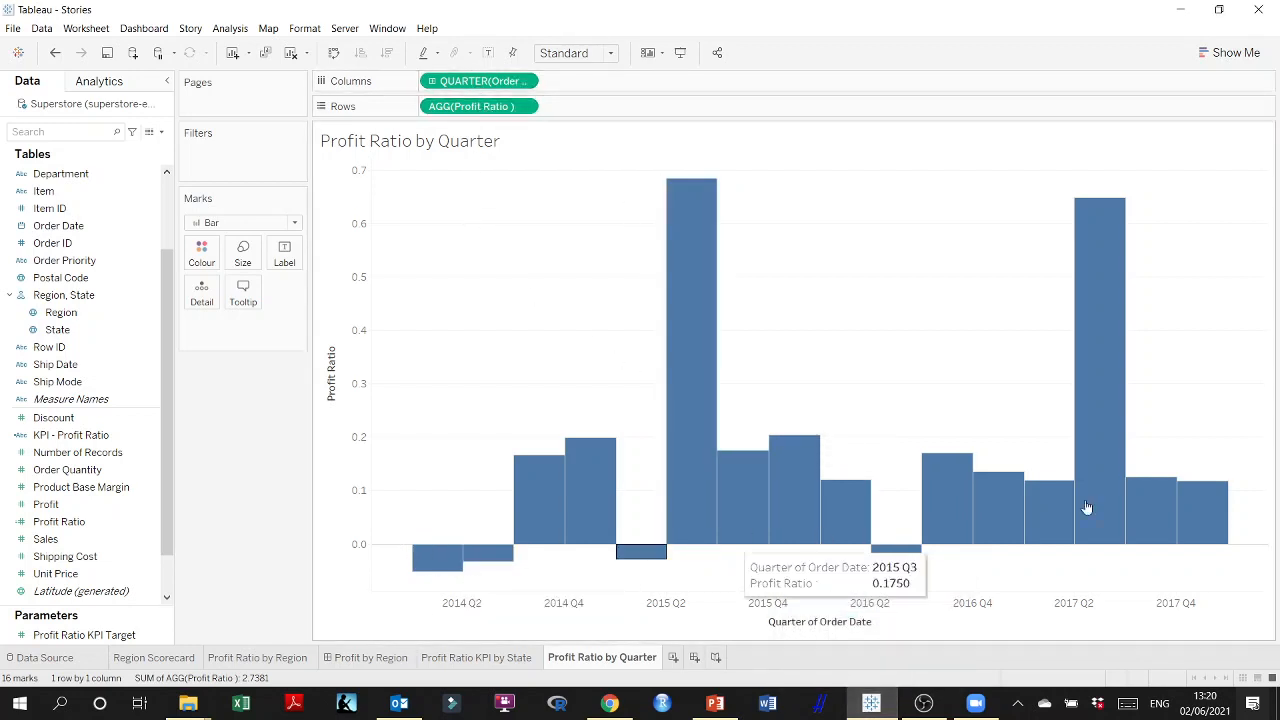
click(876, 706)
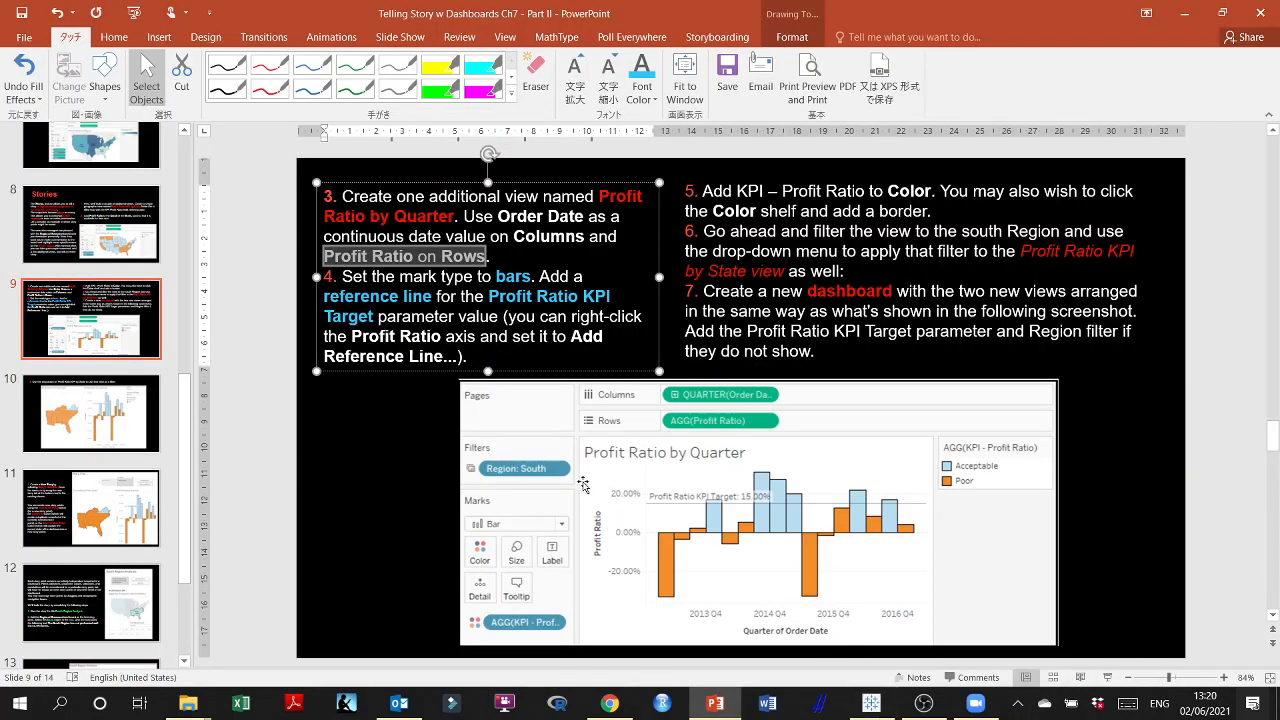
click(866, 710)
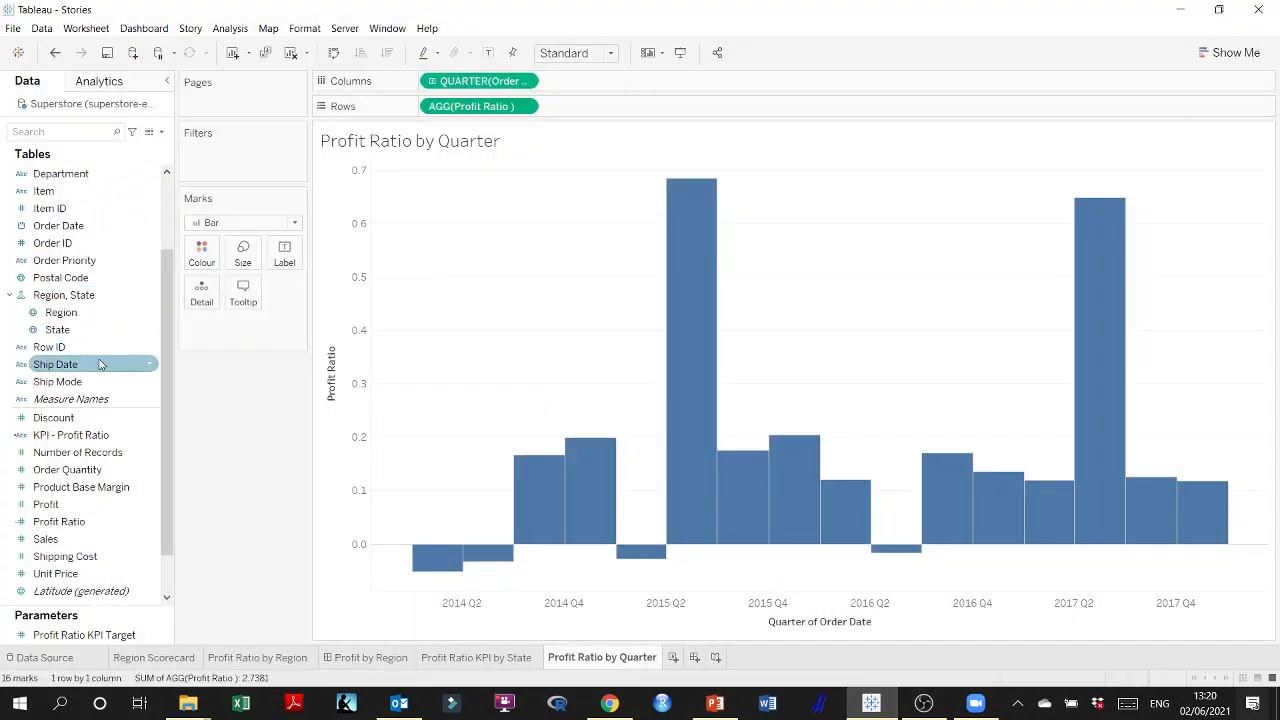
View the Region Scorecard sheet and compare the West, South and East profit ratios on the Profit Ratio by Region map
click(160, 659)
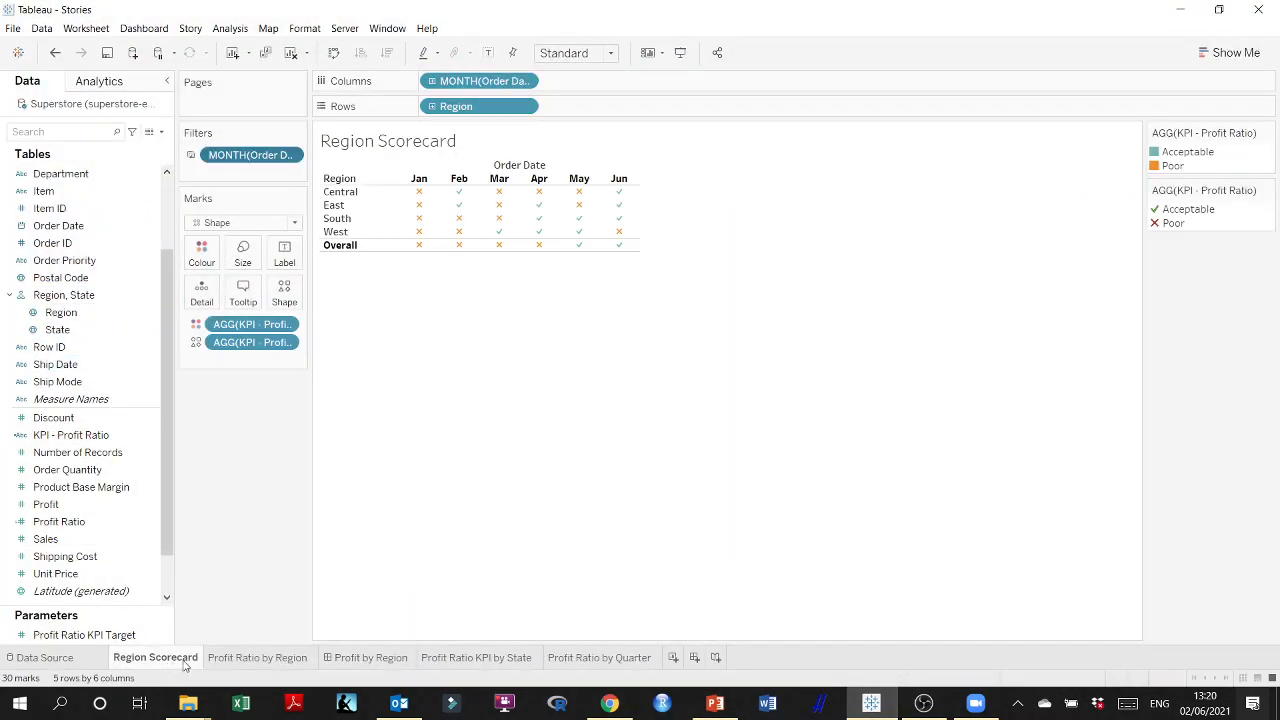
click(220, 660)
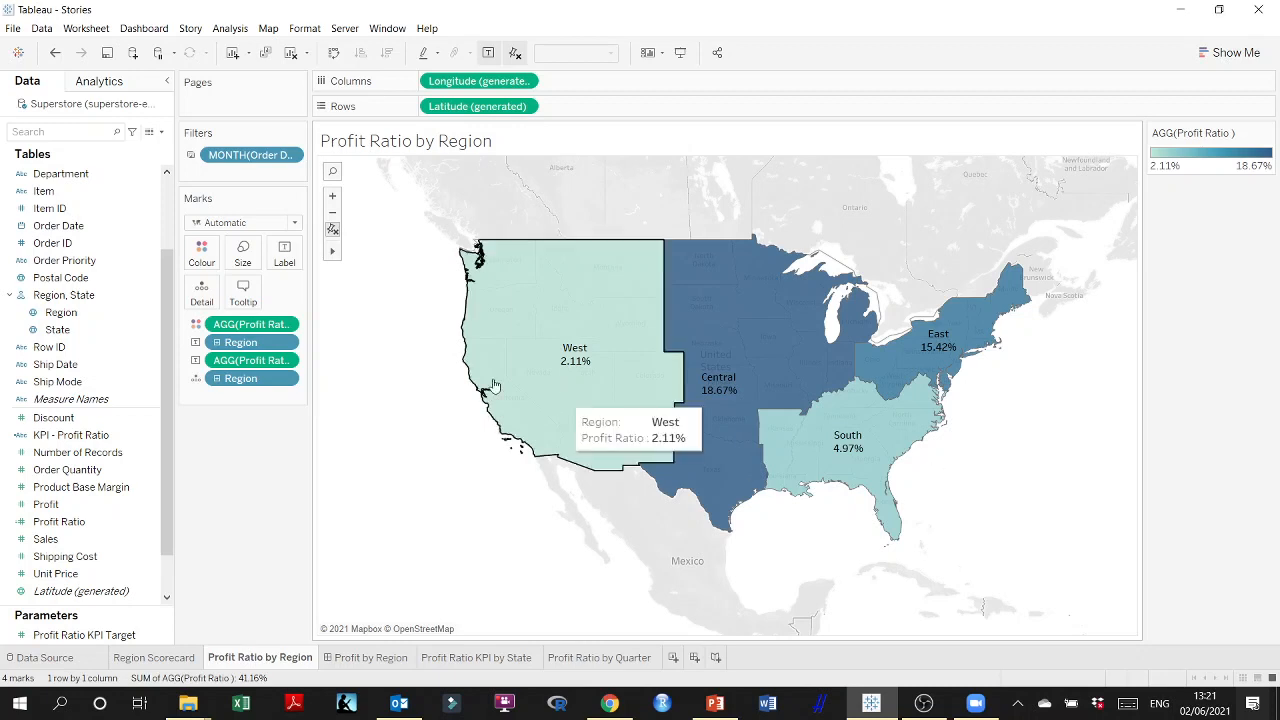
mouse_move(836, 466)
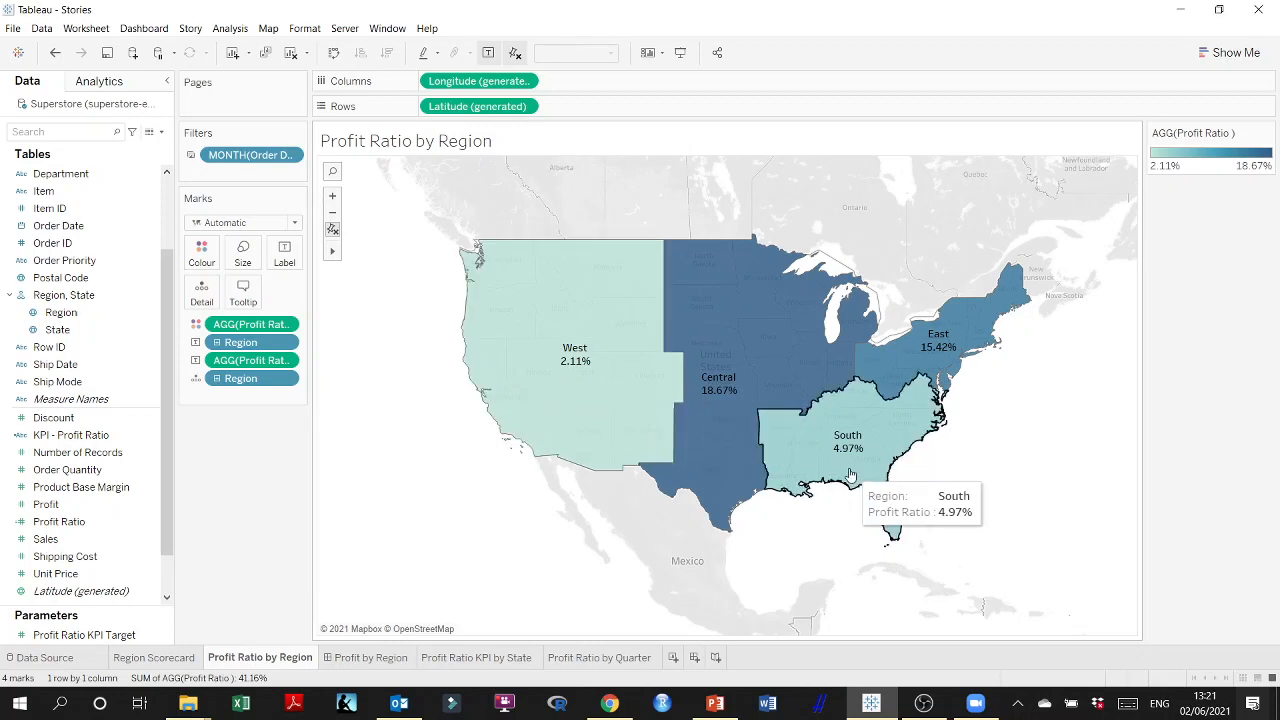
mouse_move(558, 392)
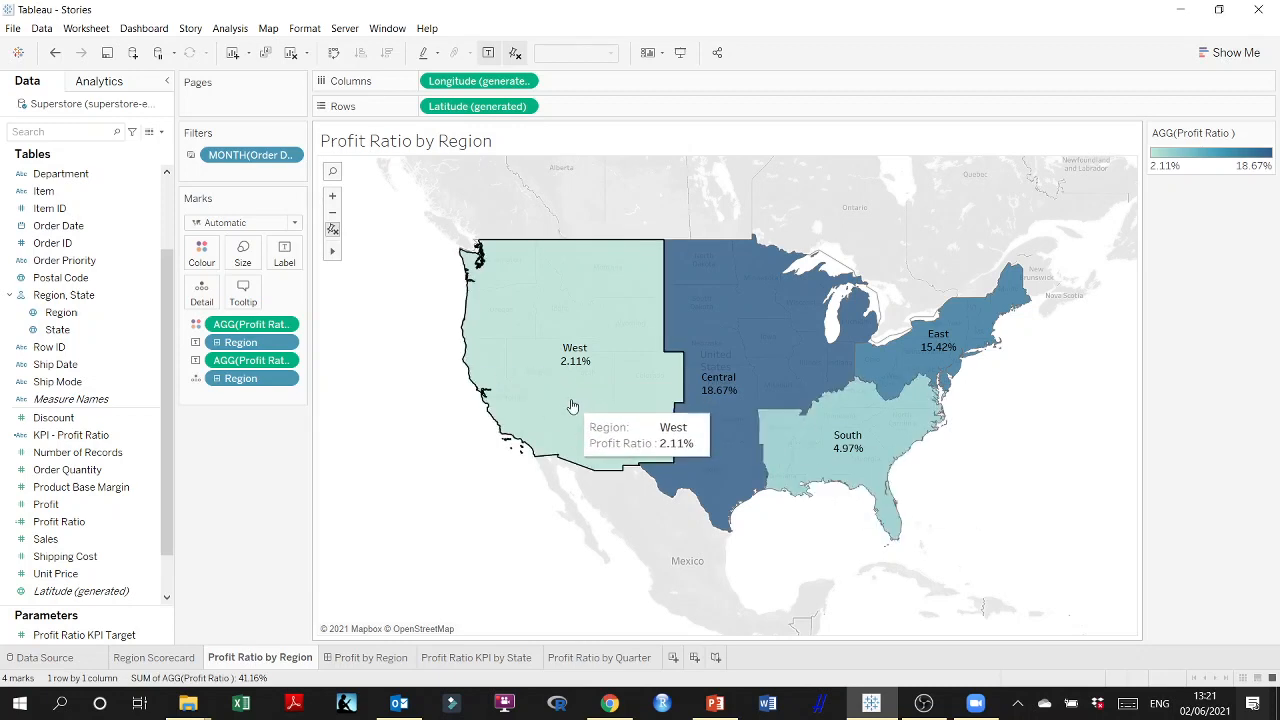
click(584, 408)
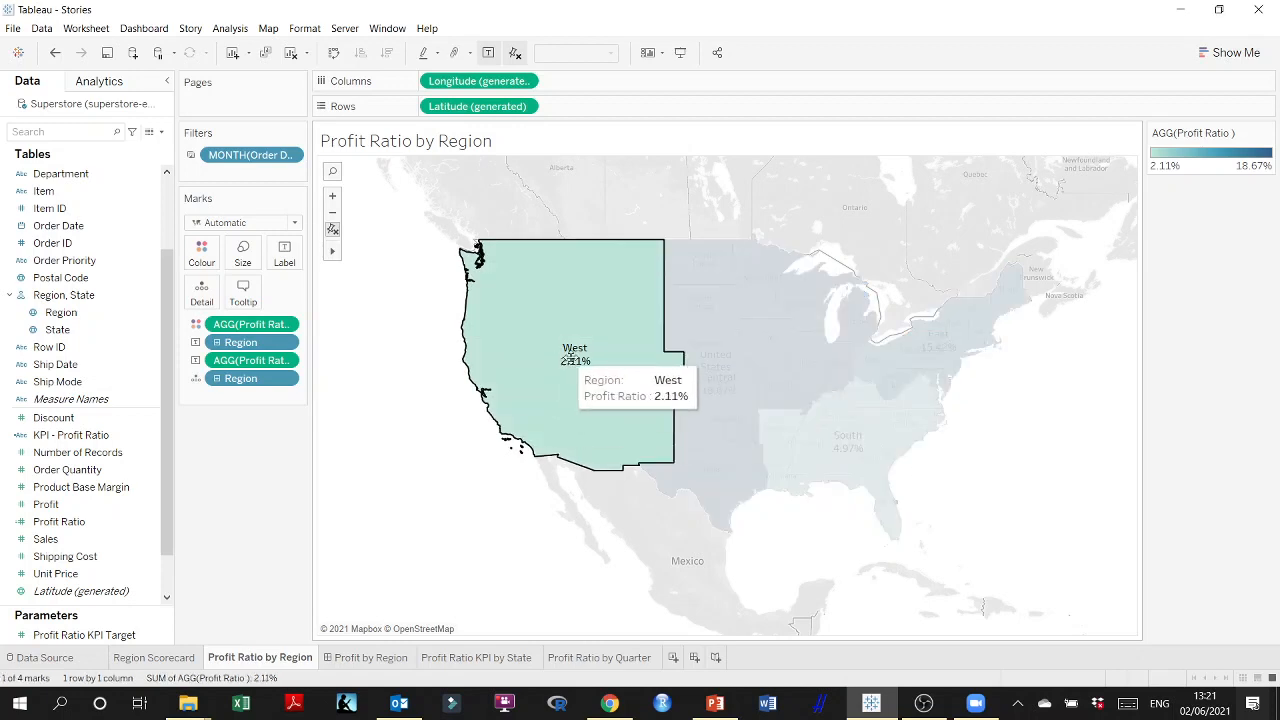
click(1022, 425)
mouse_move(843, 465)
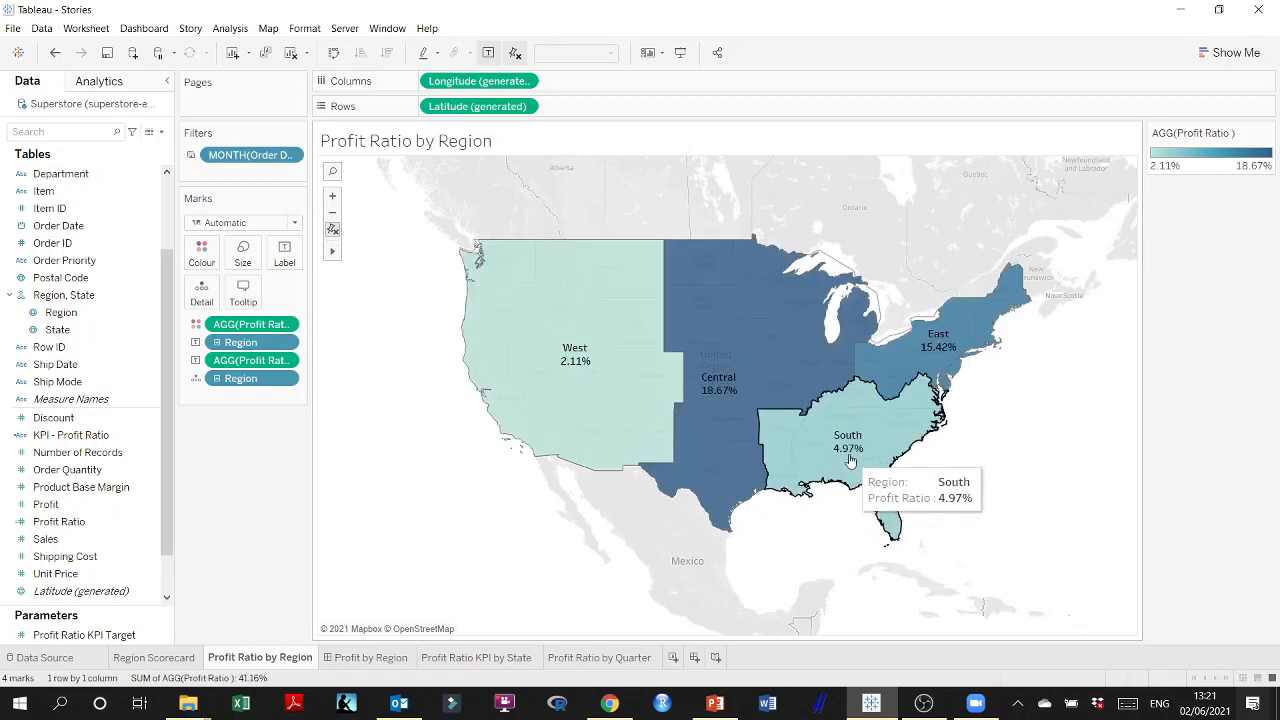
mouse_move(932, 348)
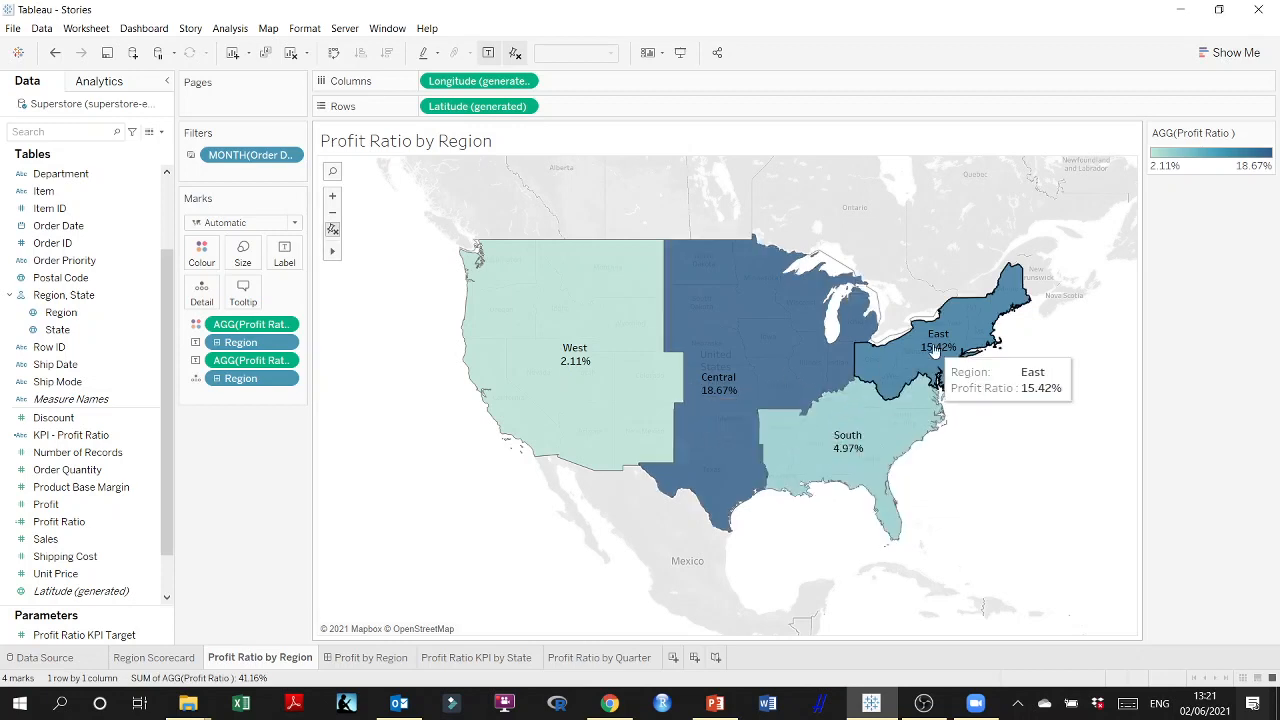
click(560, 362)
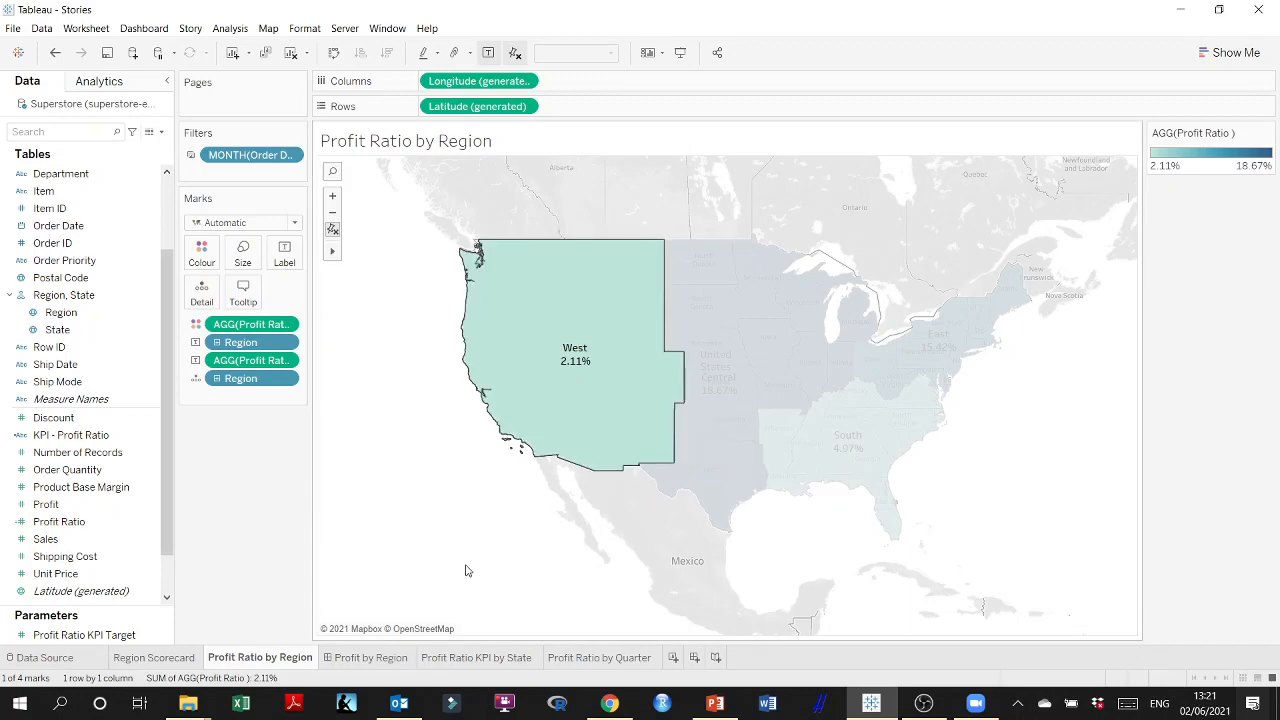
Add a Region filter to the Profit Ratio by Quarter sheet that keeps only East
click(457, 659)
click(552, 660)
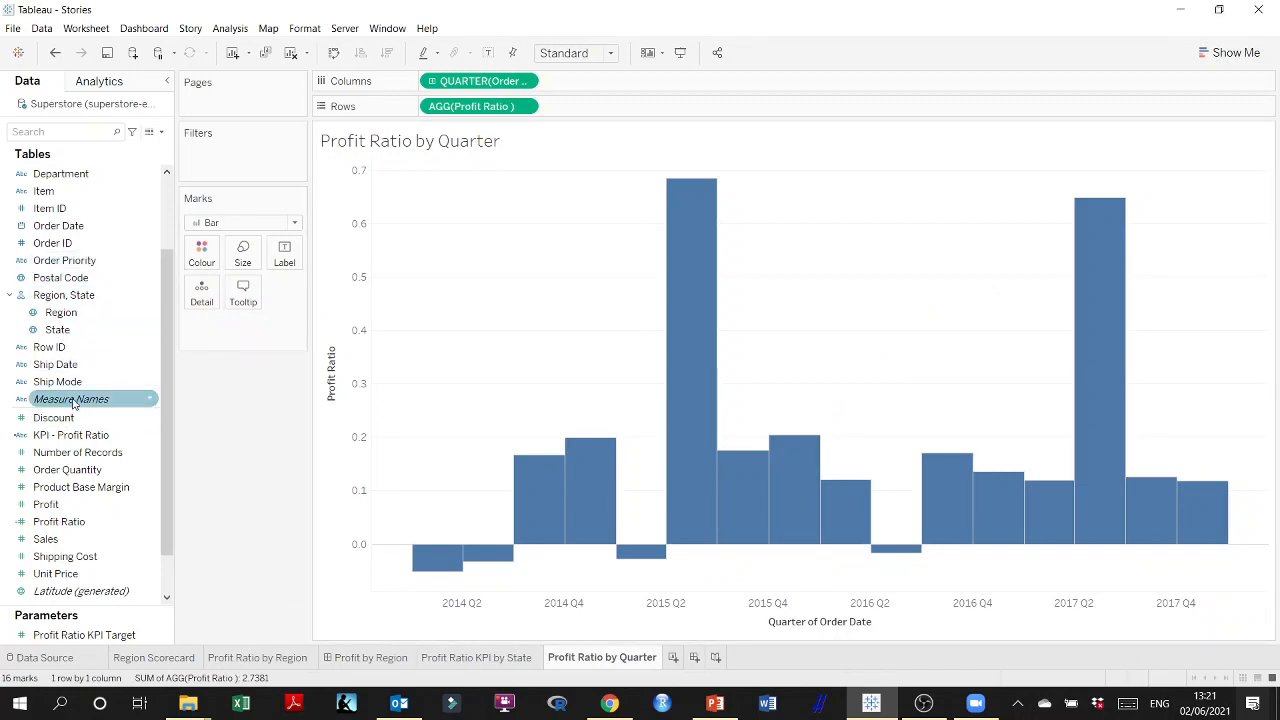
drag(68, 316, 241, 165)
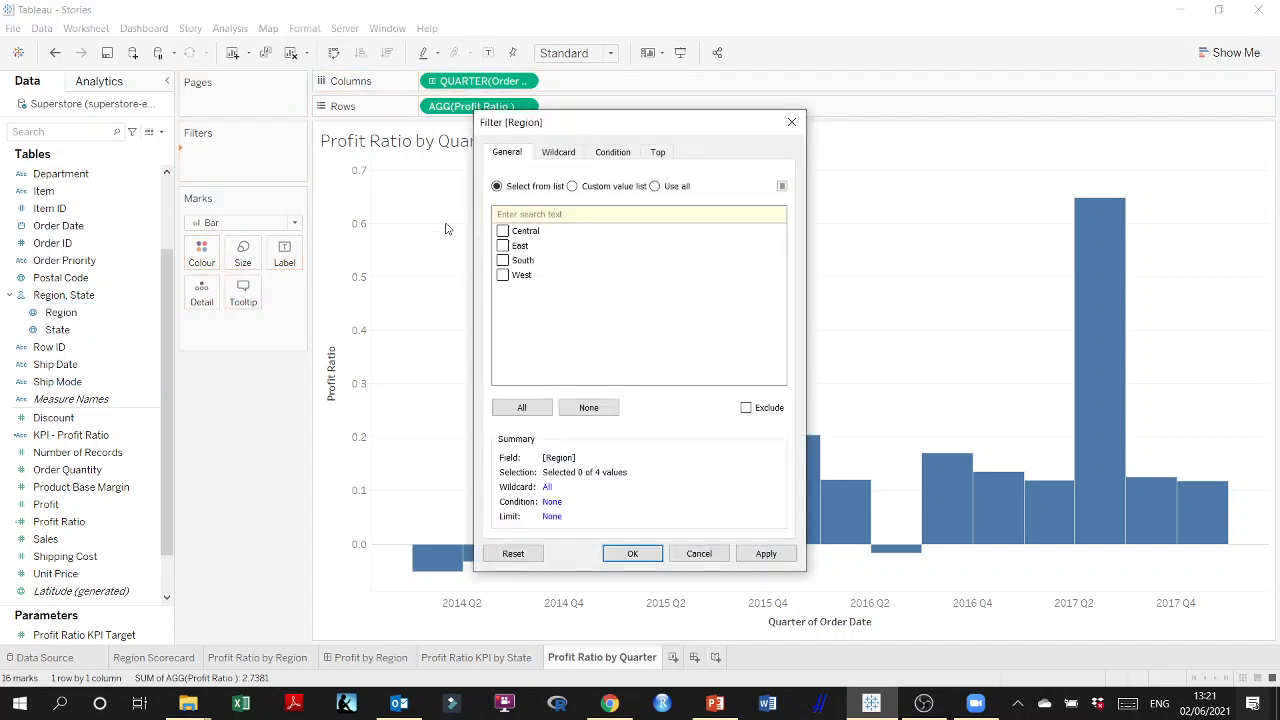
click(632, 553)
Check the Profit Ratio by Region map and change the Region filter on the Profit Ratio by Quarter sheet to West only
click(462, 662)
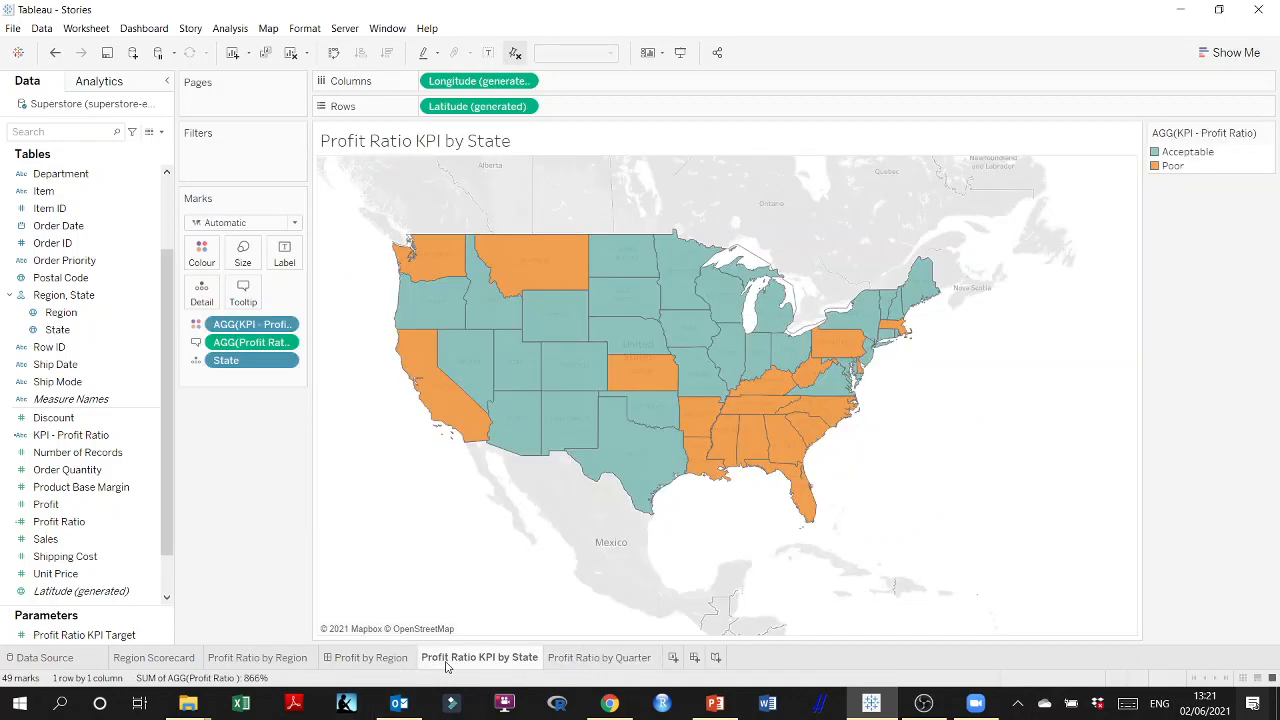
click(265, 662)
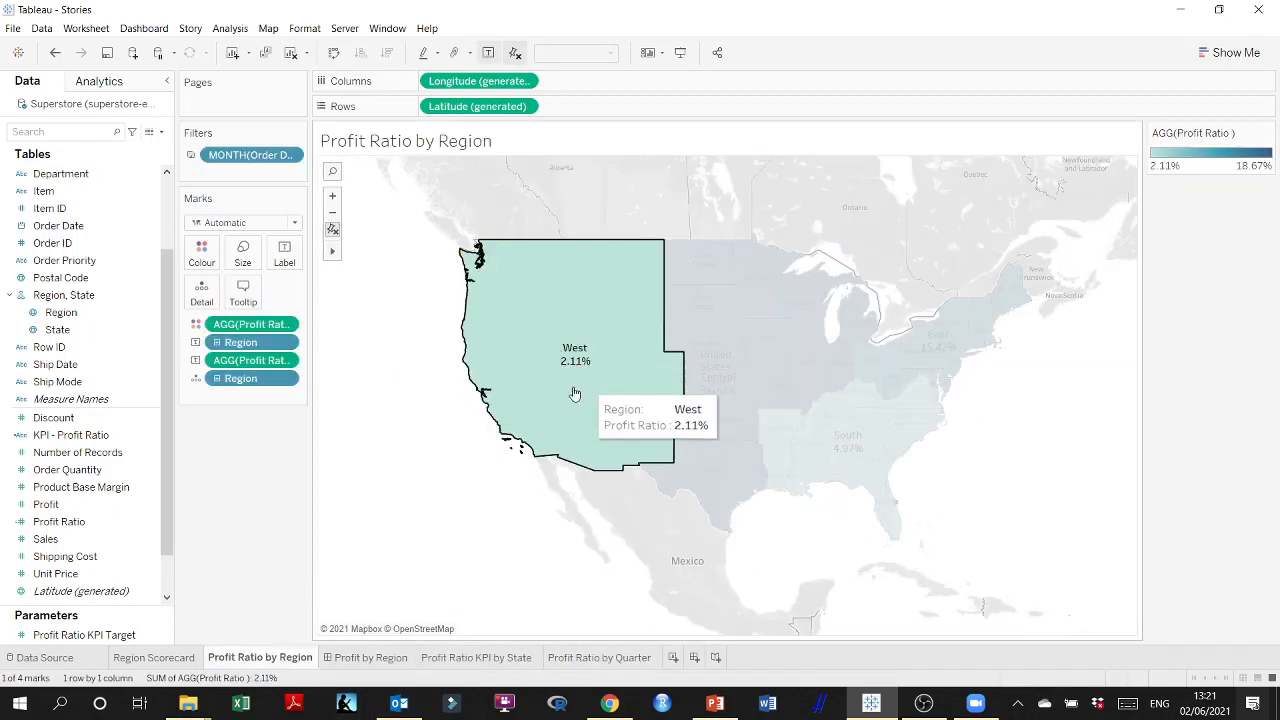
click(599, 657)
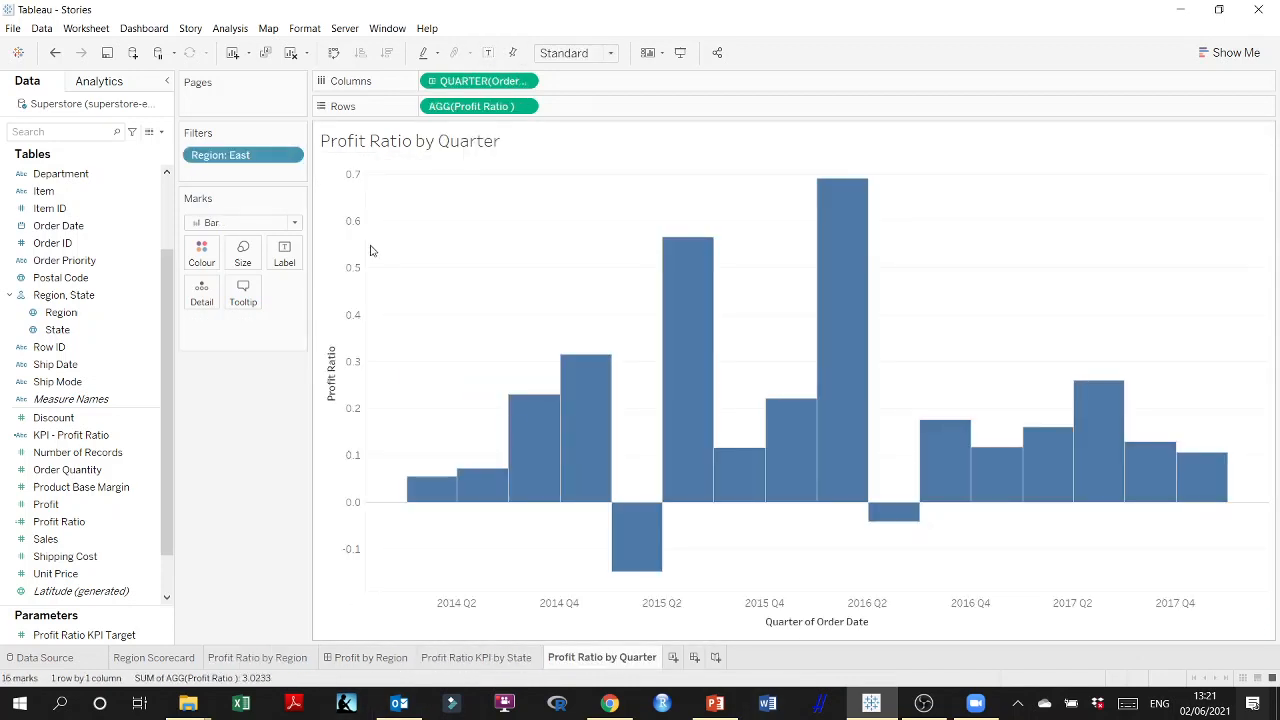
click(291, 162)
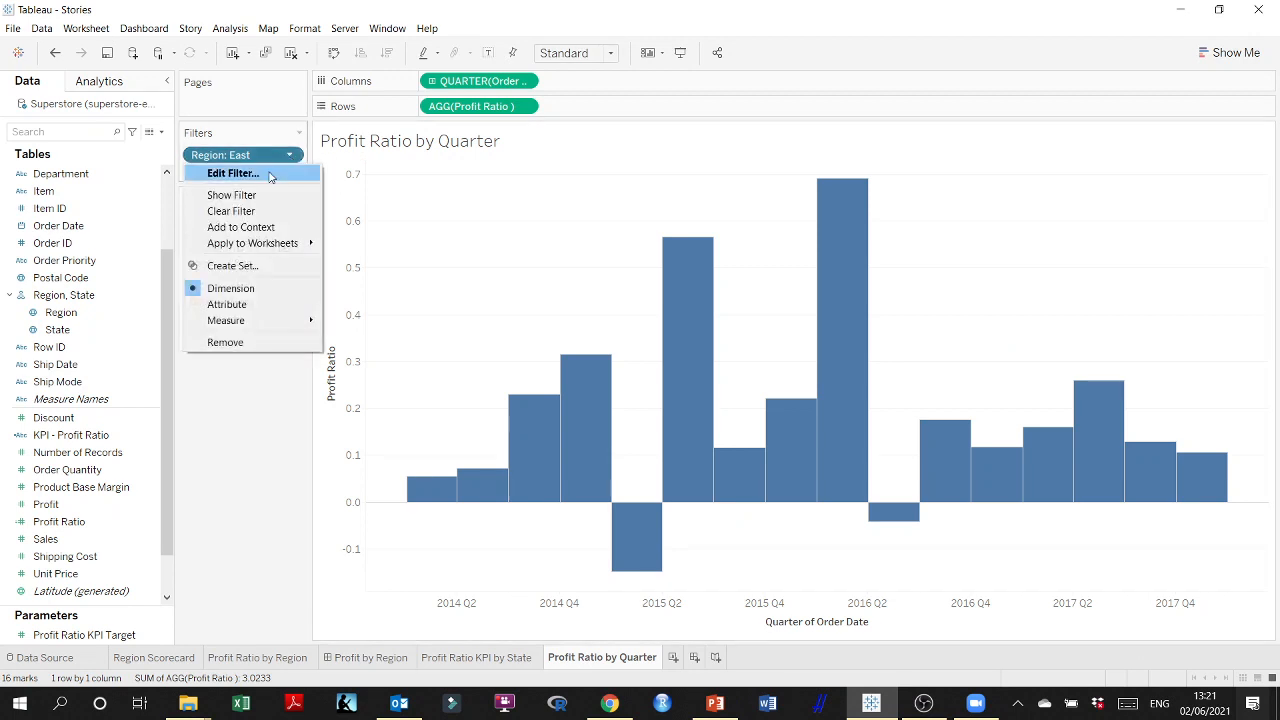
click(272, 173)
click(503, 246)
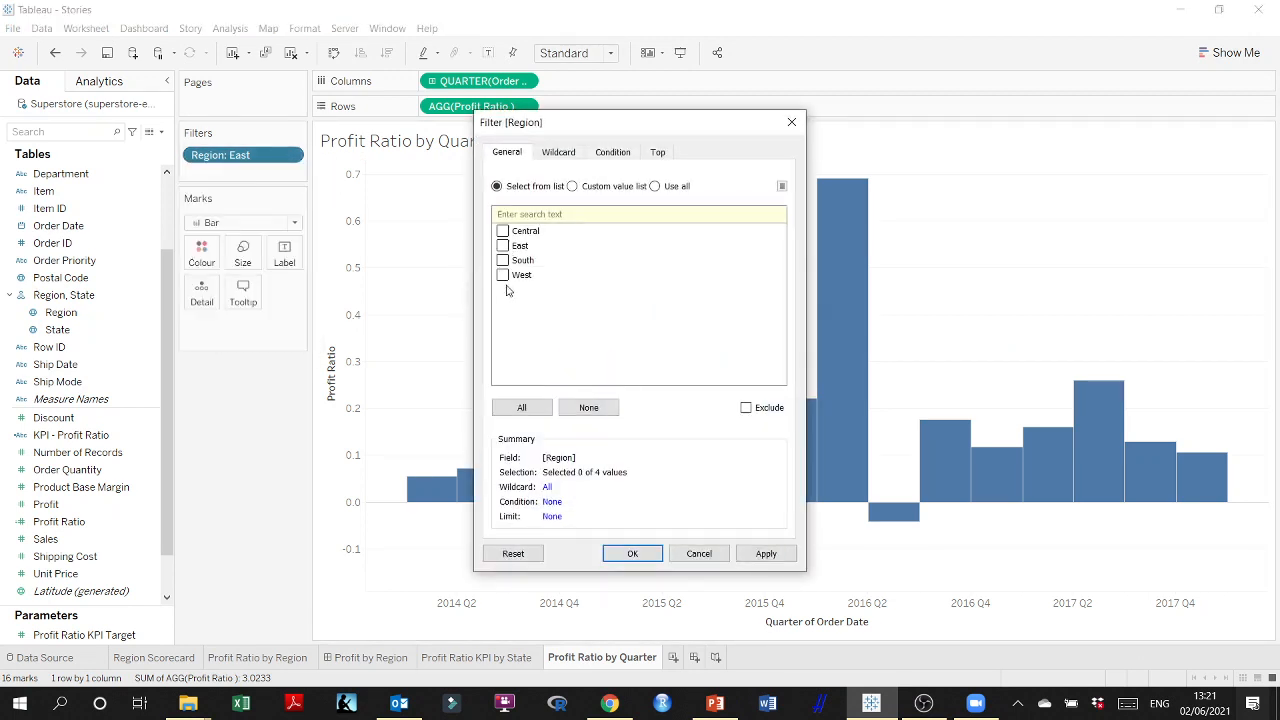
click(766, 553)
click(632, 553)
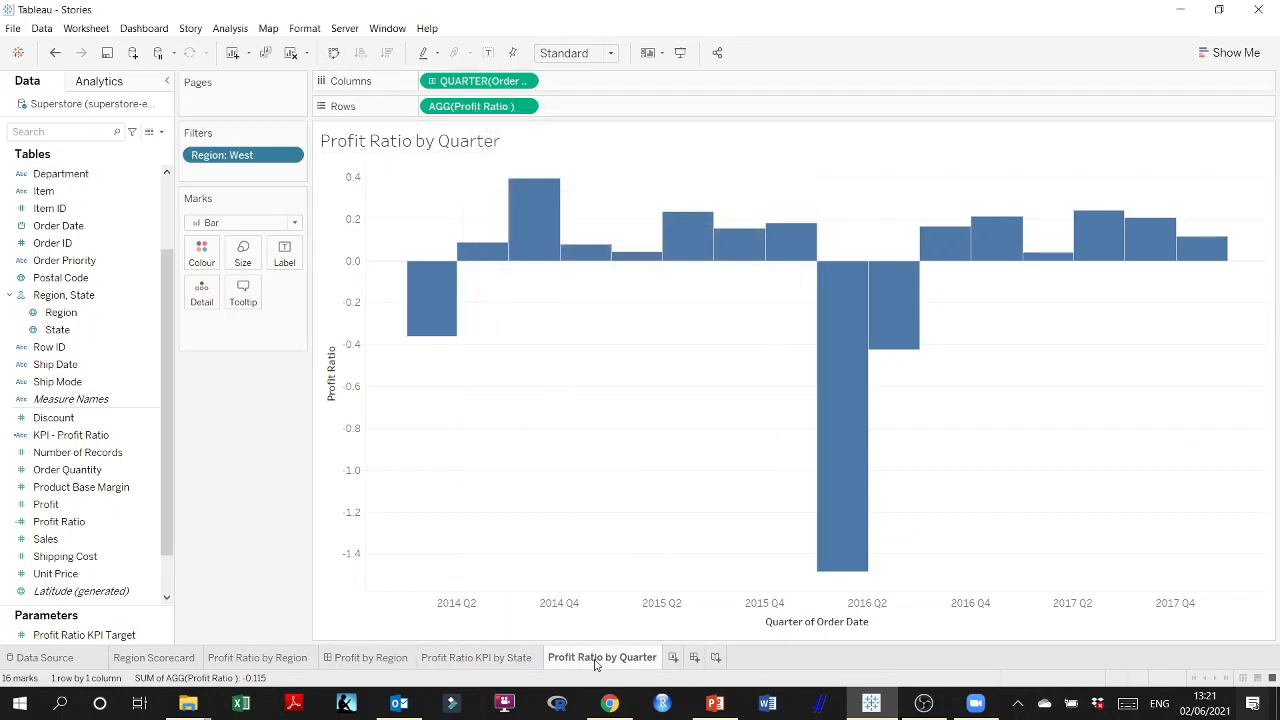
Check slide 9 in PowerPoint, return to Tableau and colour the quarterly bars by KPI - Profit Ratio
click(707, 708)
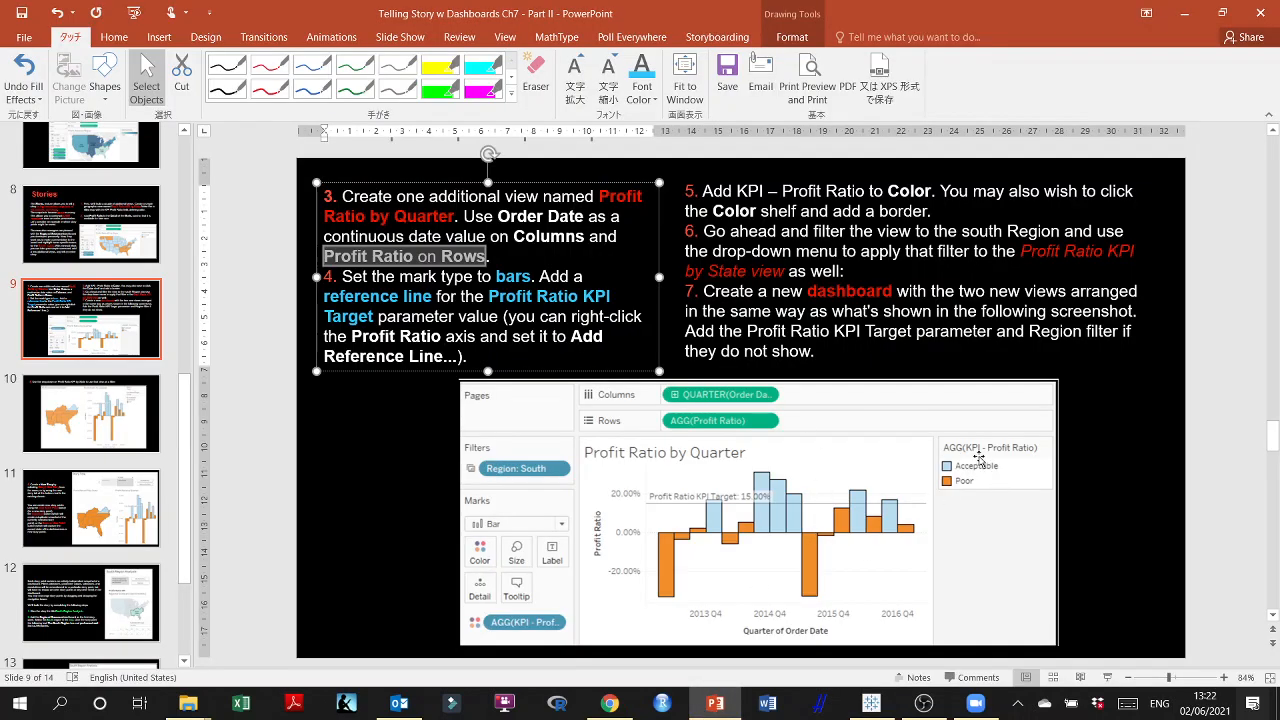
click(704, 712)
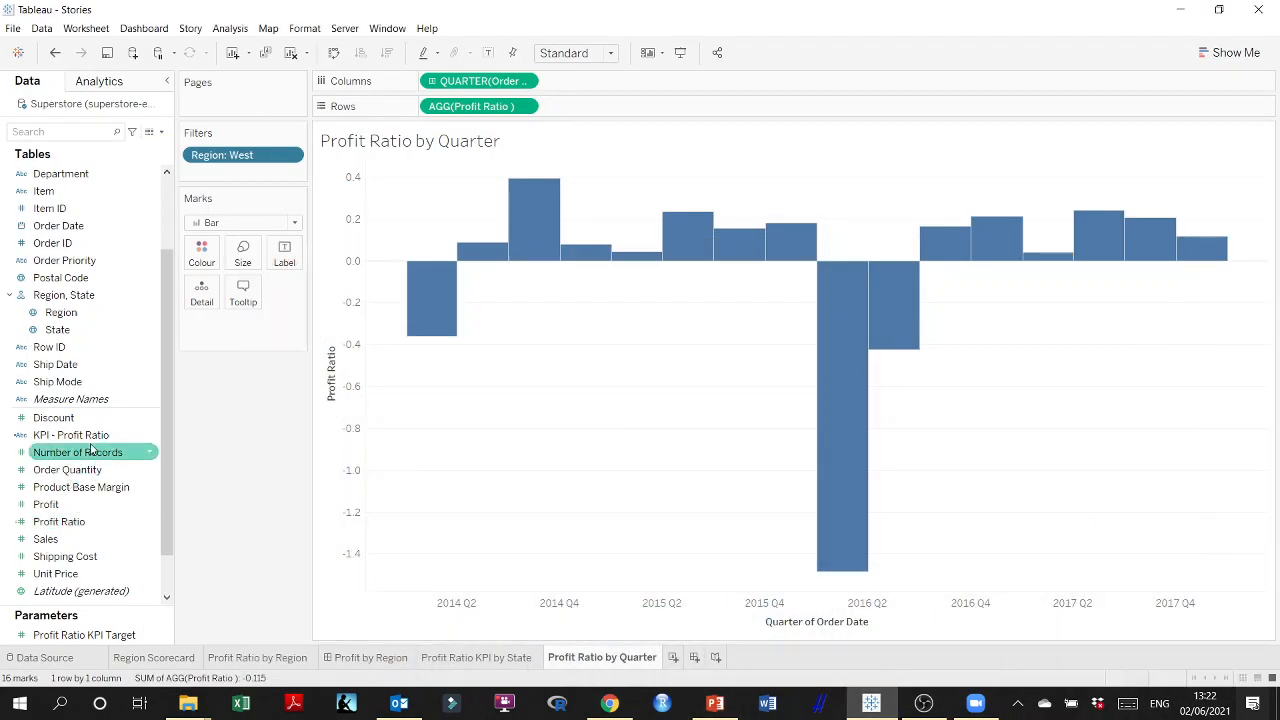
drag(70, 435, 208, 250)
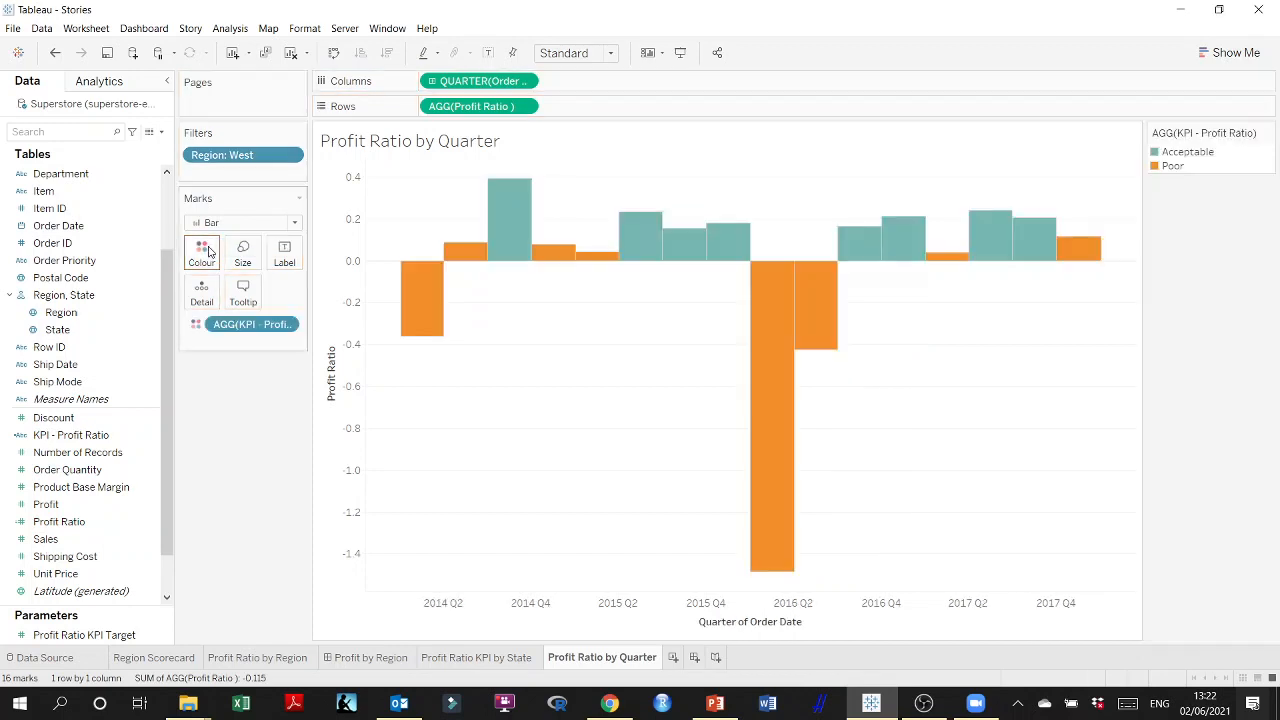
mouse_move(766, 474)
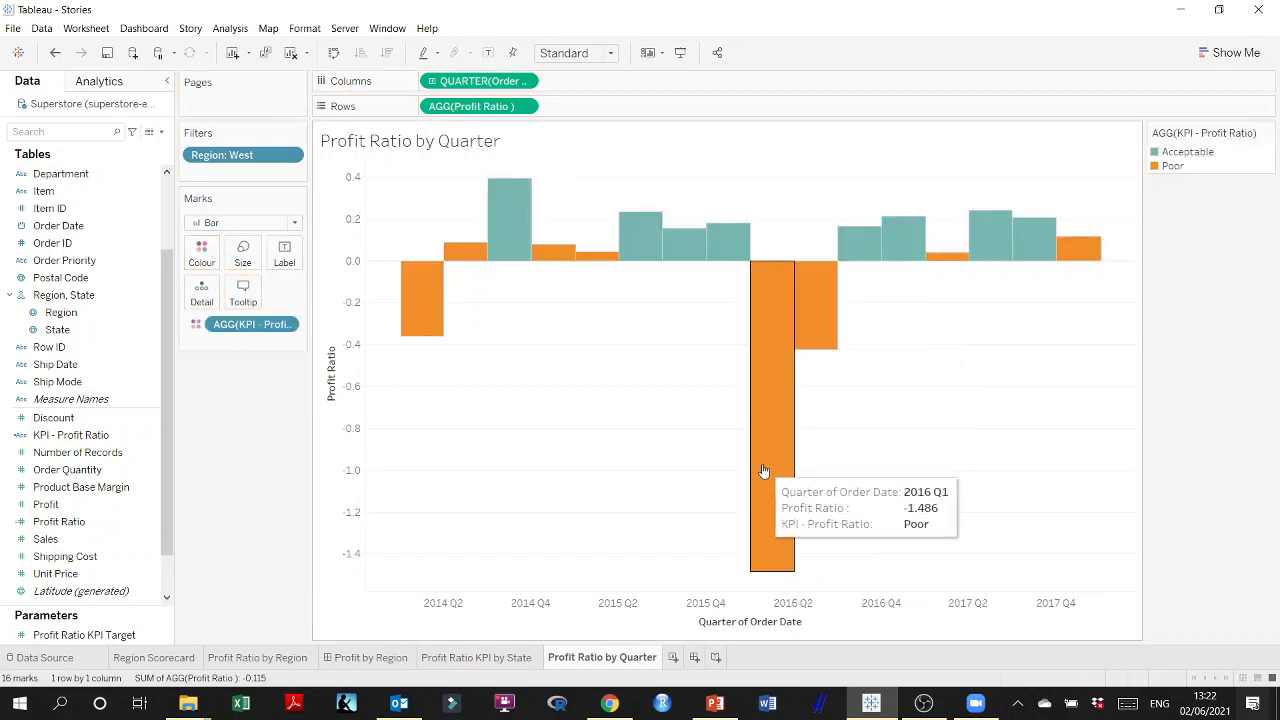
mouse_move(519, 223)
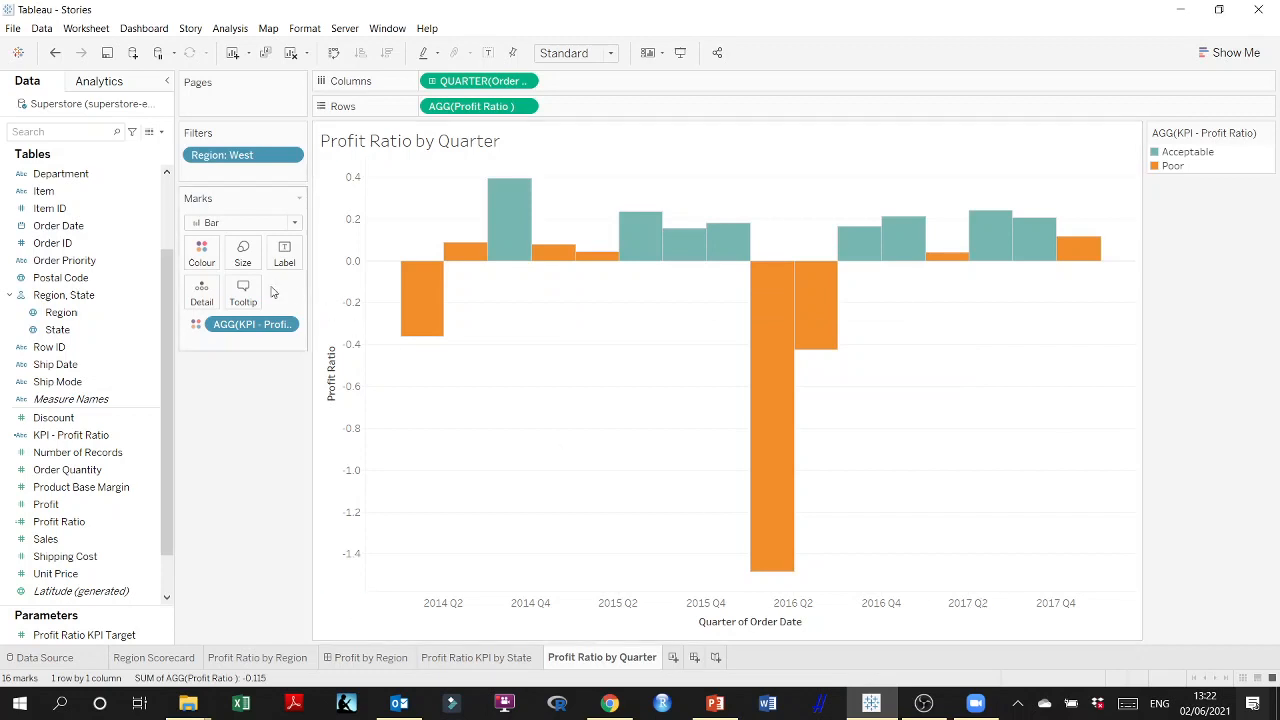
Add a black border to the bars of the quarterly chart
click(203, 254)
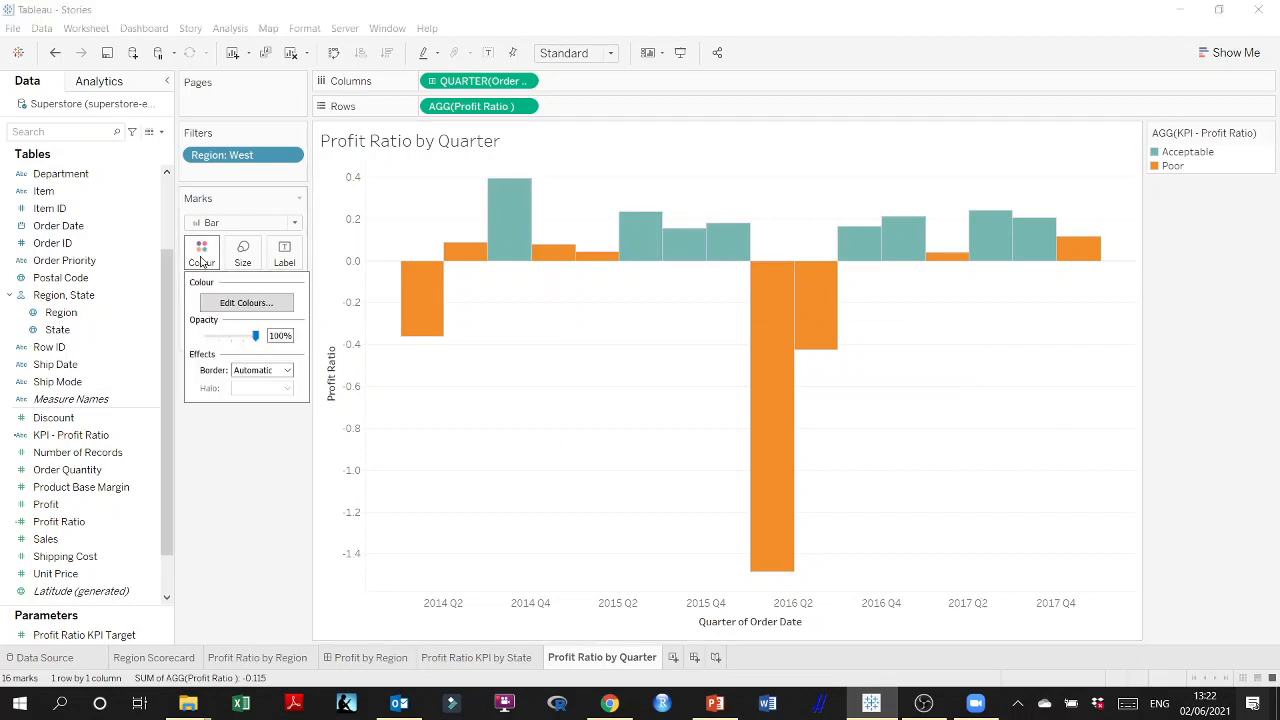
click(259, 371)
click(242, 428)
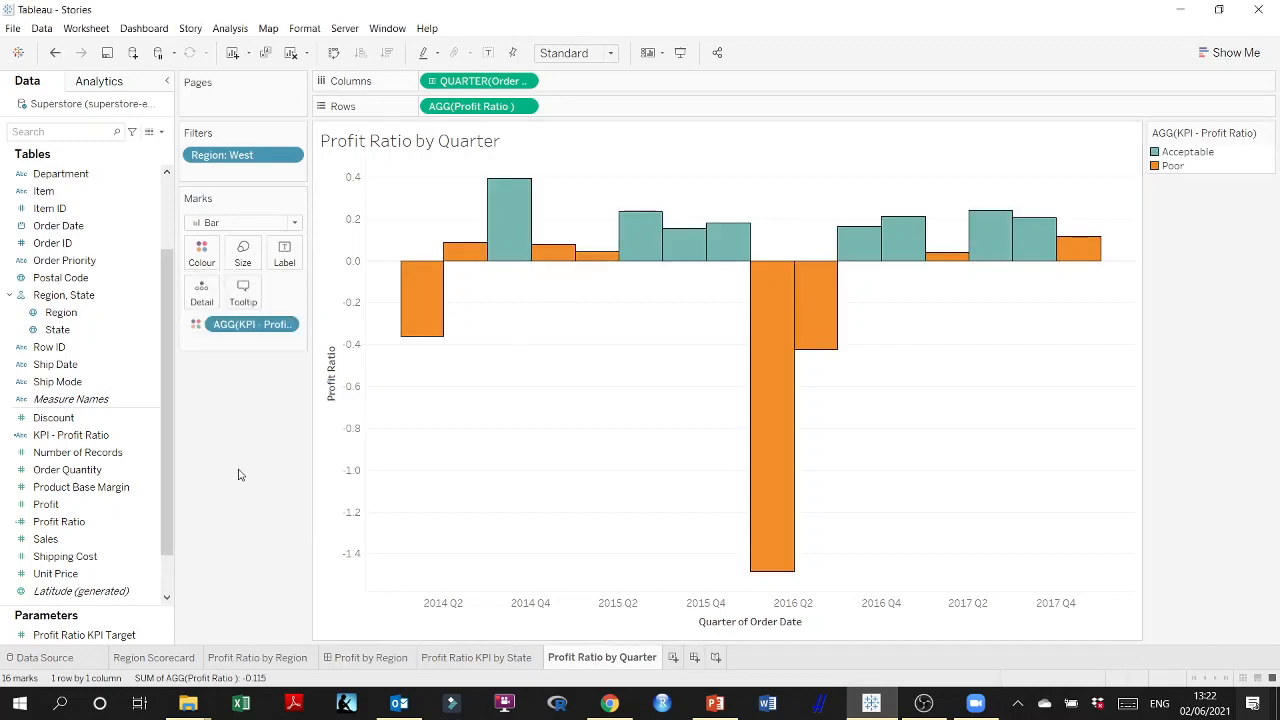
Try to place a custom reference line on the Profit Ratio by Quarter chart, closing its settings without configuring a value
click(46, 640)
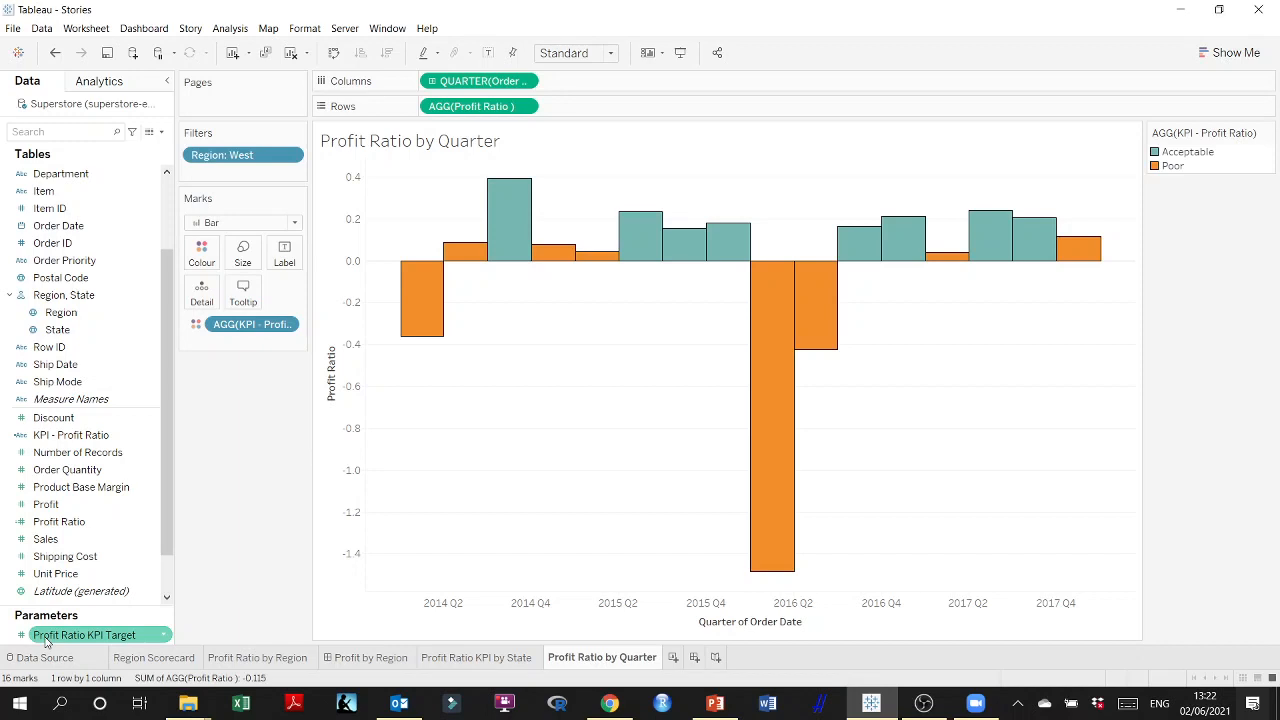
drag(46, 640, 92, 638)
click(124, 84)
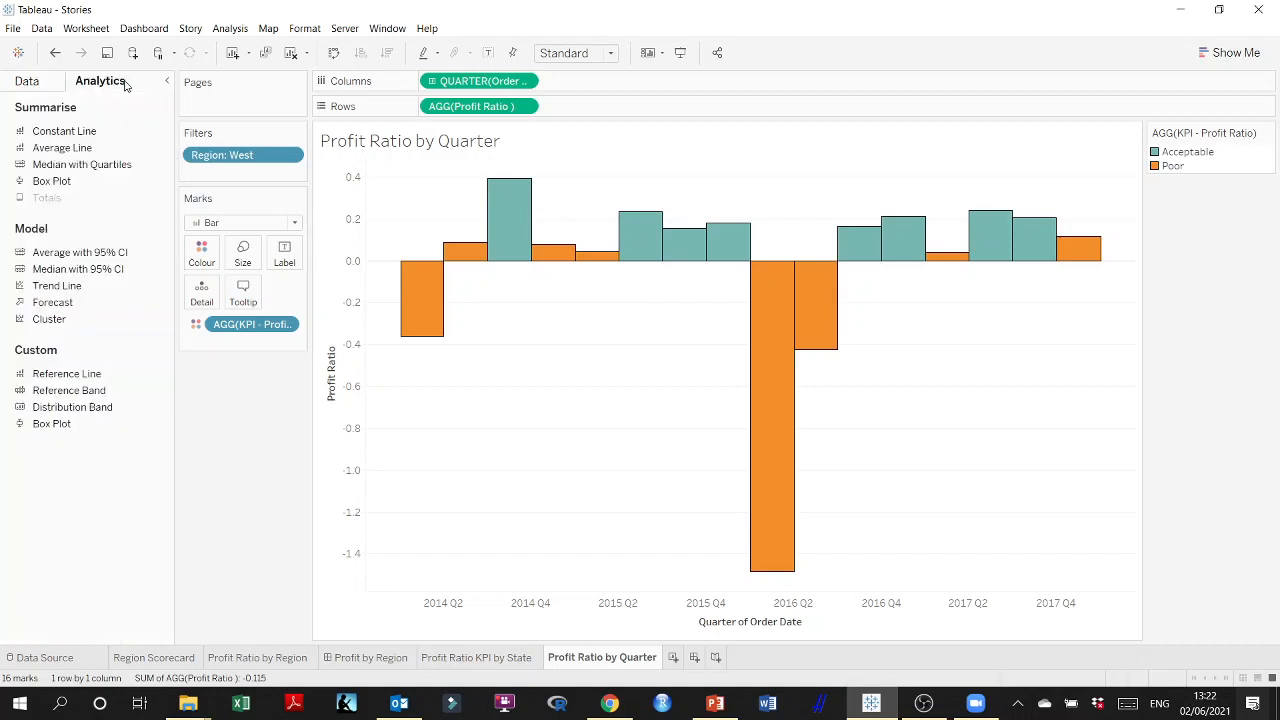
drag(56, 378, 563, 188)
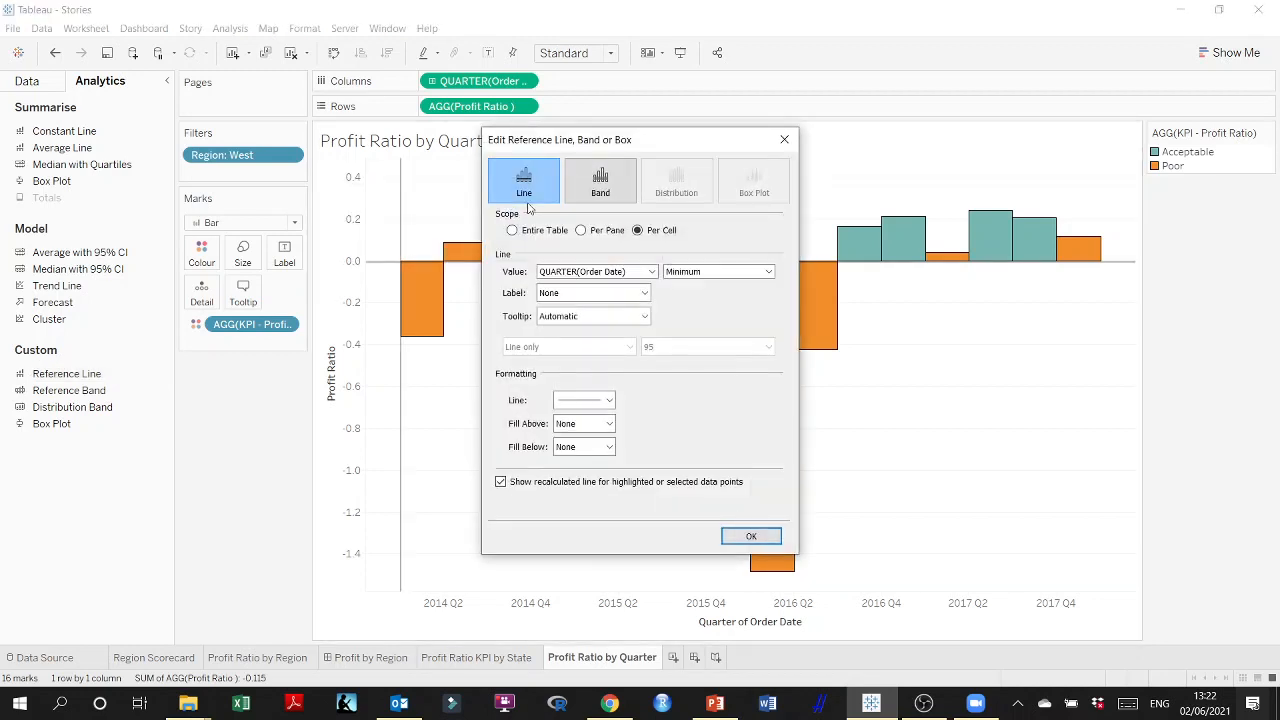
click(784, 139)
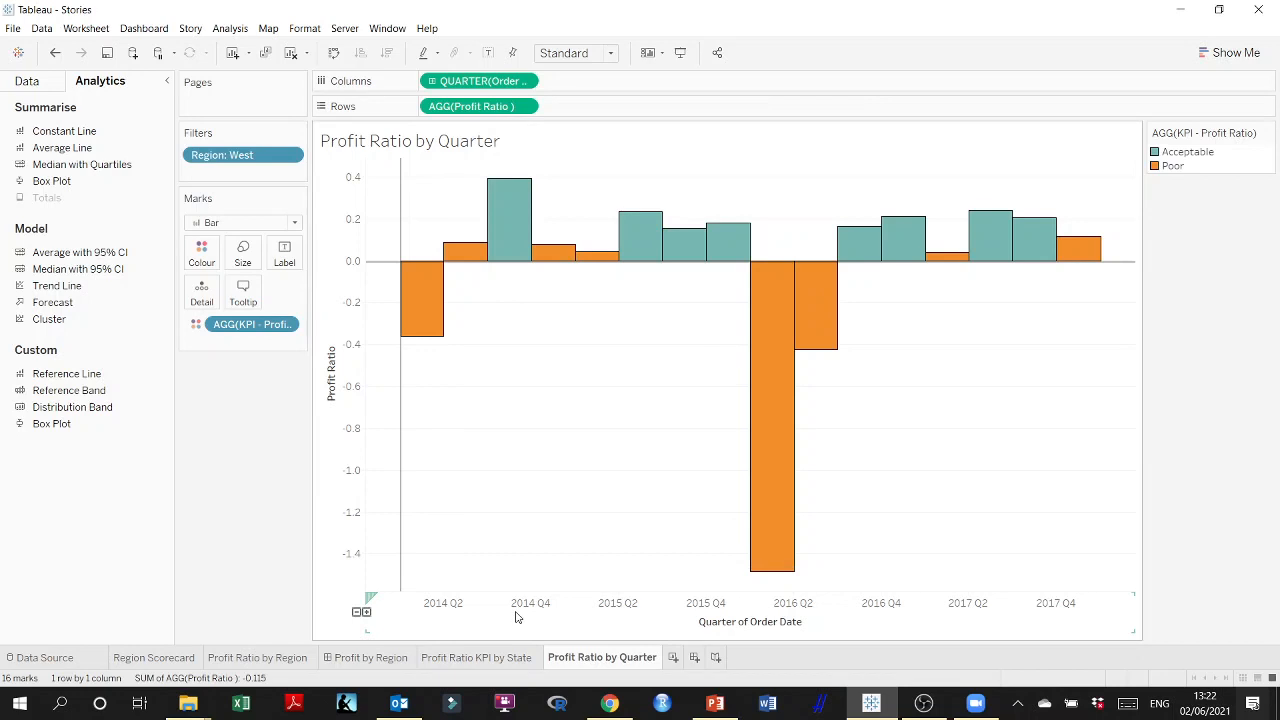
Try to add a per-cell Minimum reference line to the Quarter of Order Date axis
right_click(760, 622)
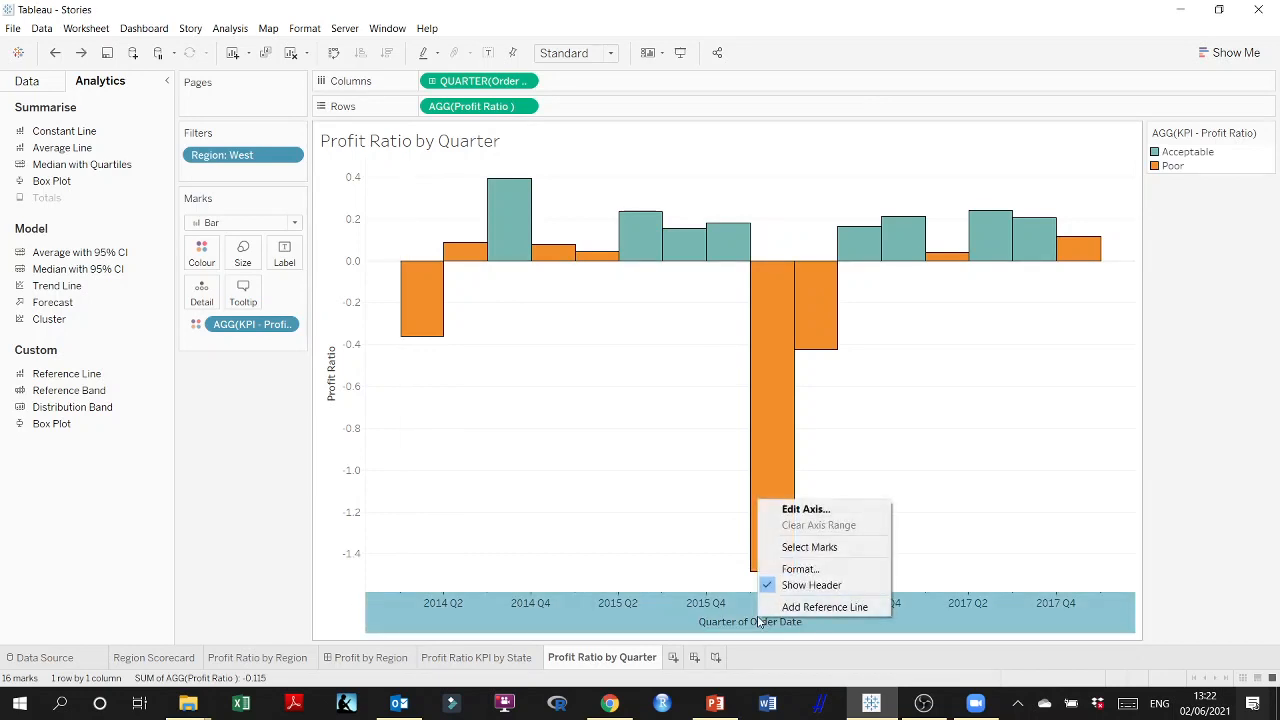
click(790, 609)
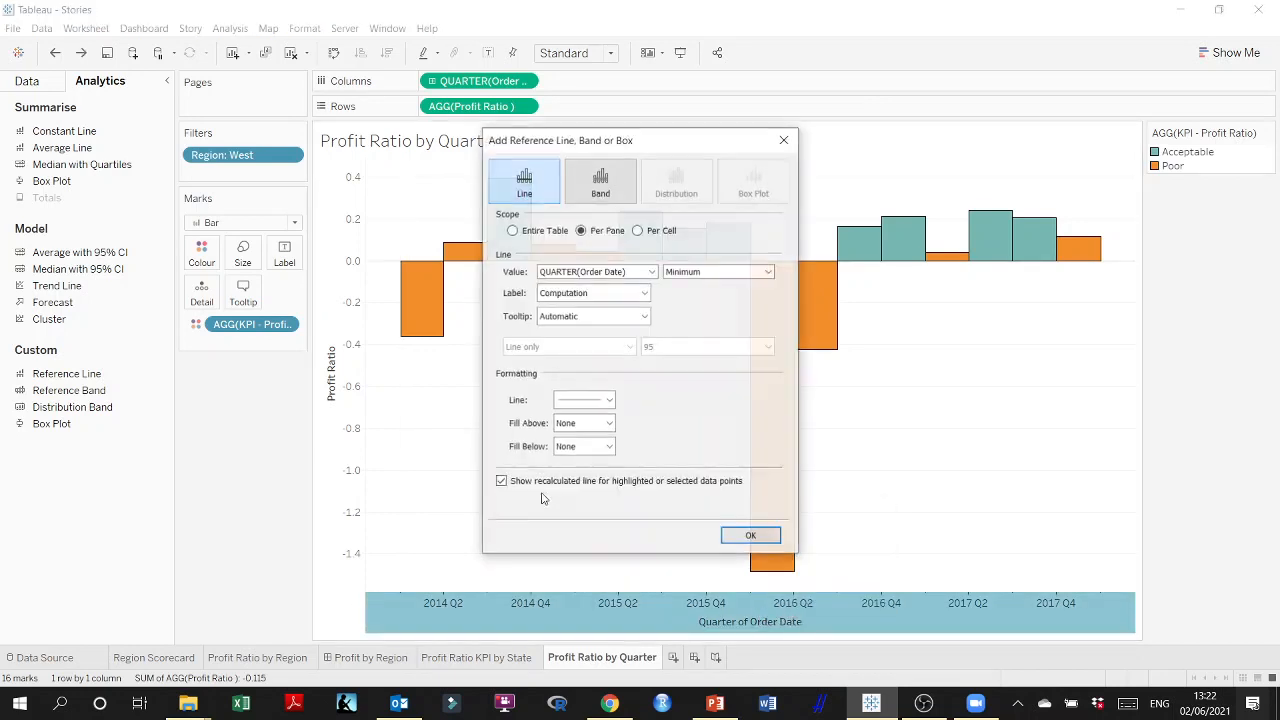
click(586, 272)
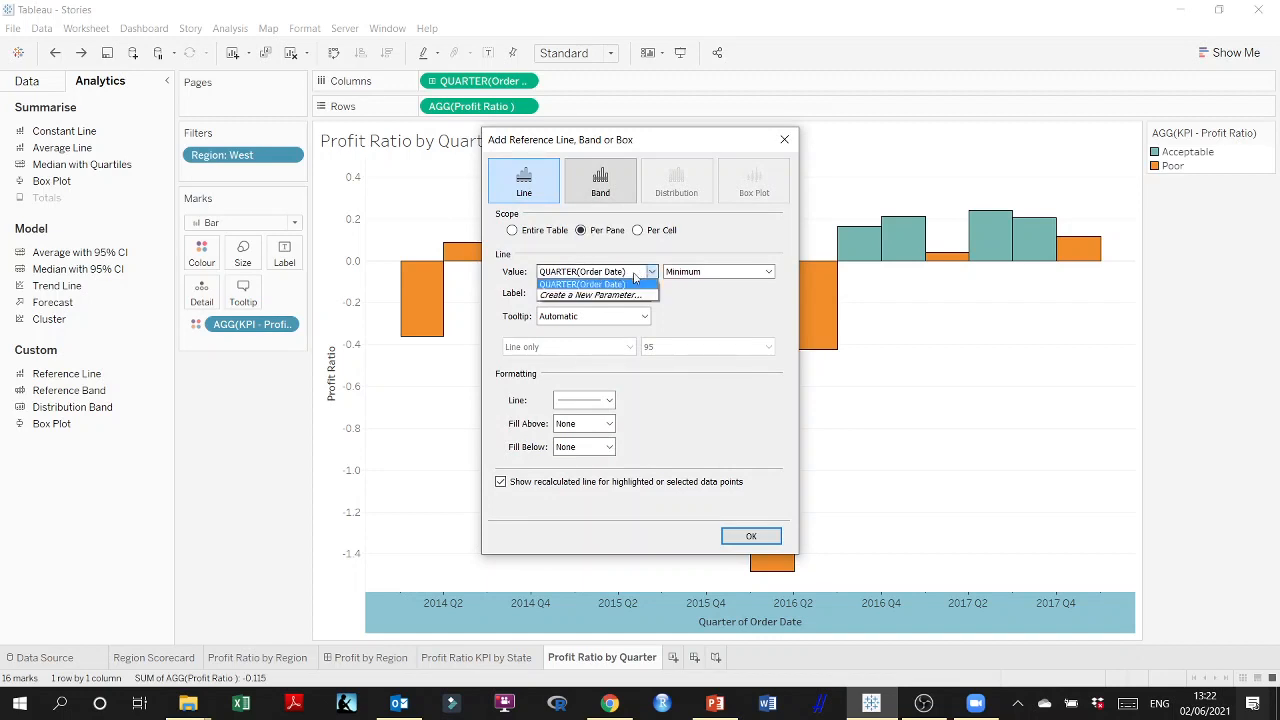
click(688, 313)
click(537, 199)
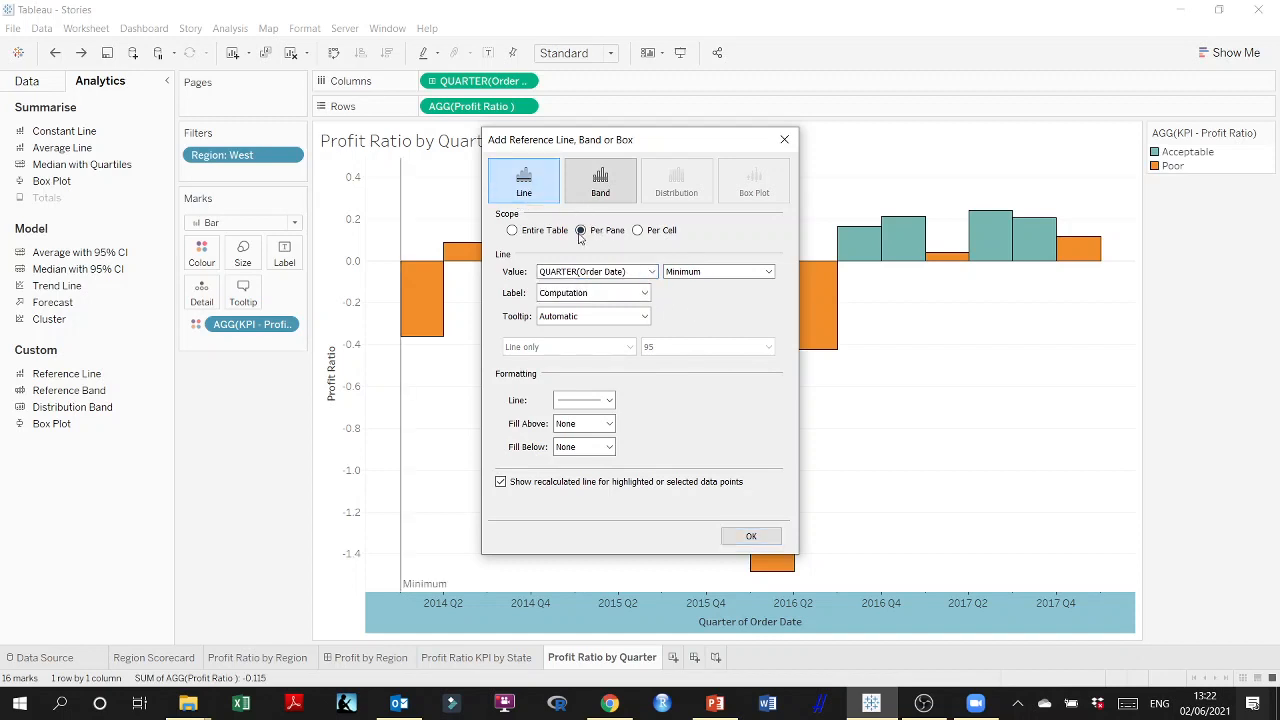
click(638, 231)
click(651, 273)
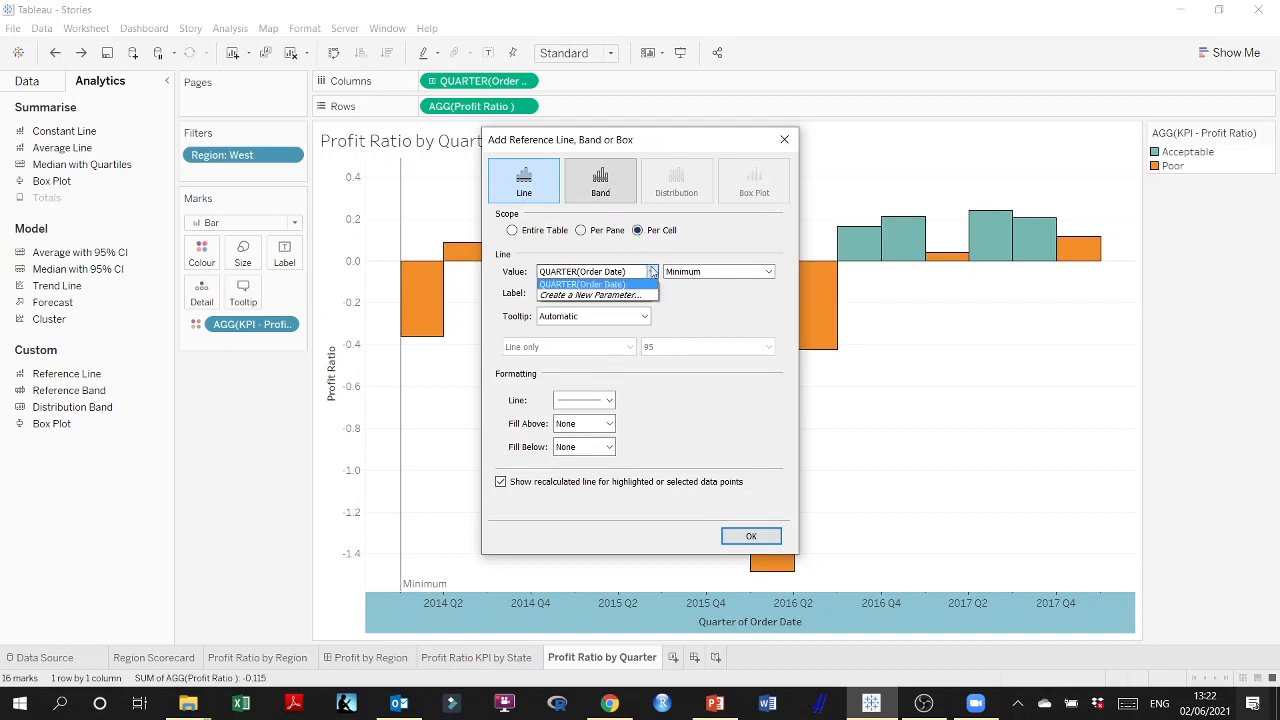
click(510, 236)
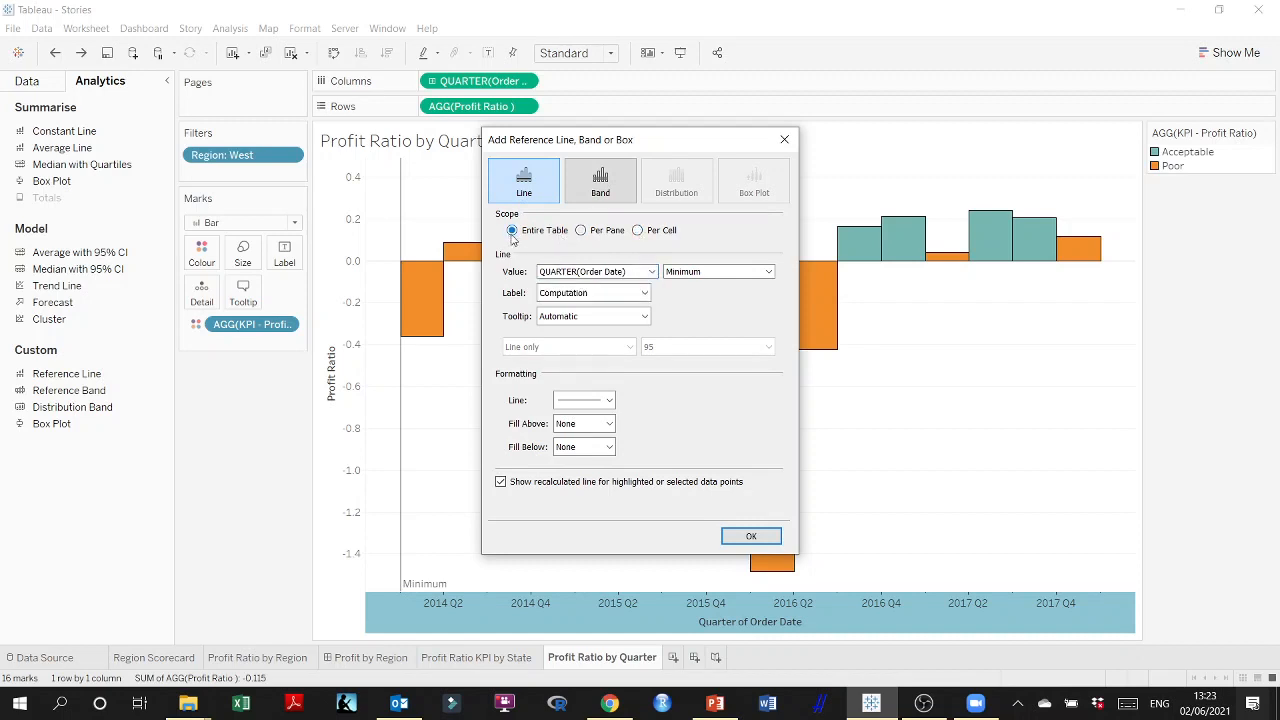
click(641, 231)
click(651, 274)
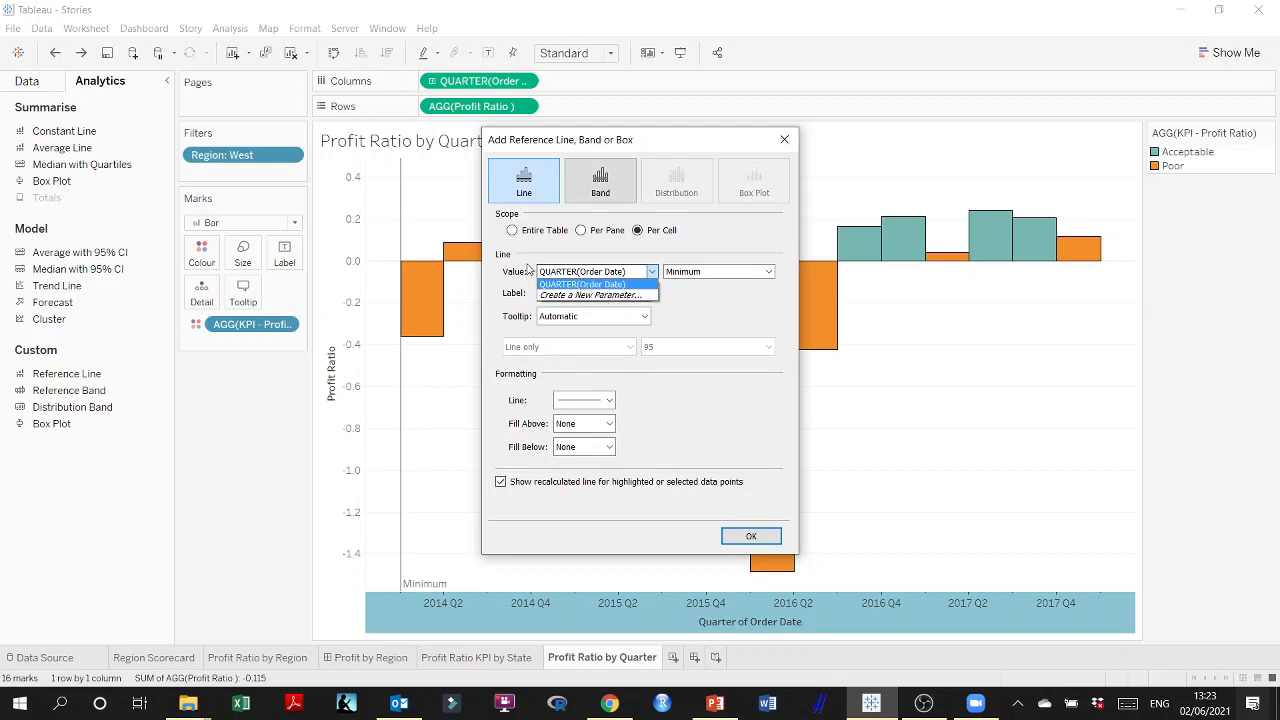
click(698, 314)
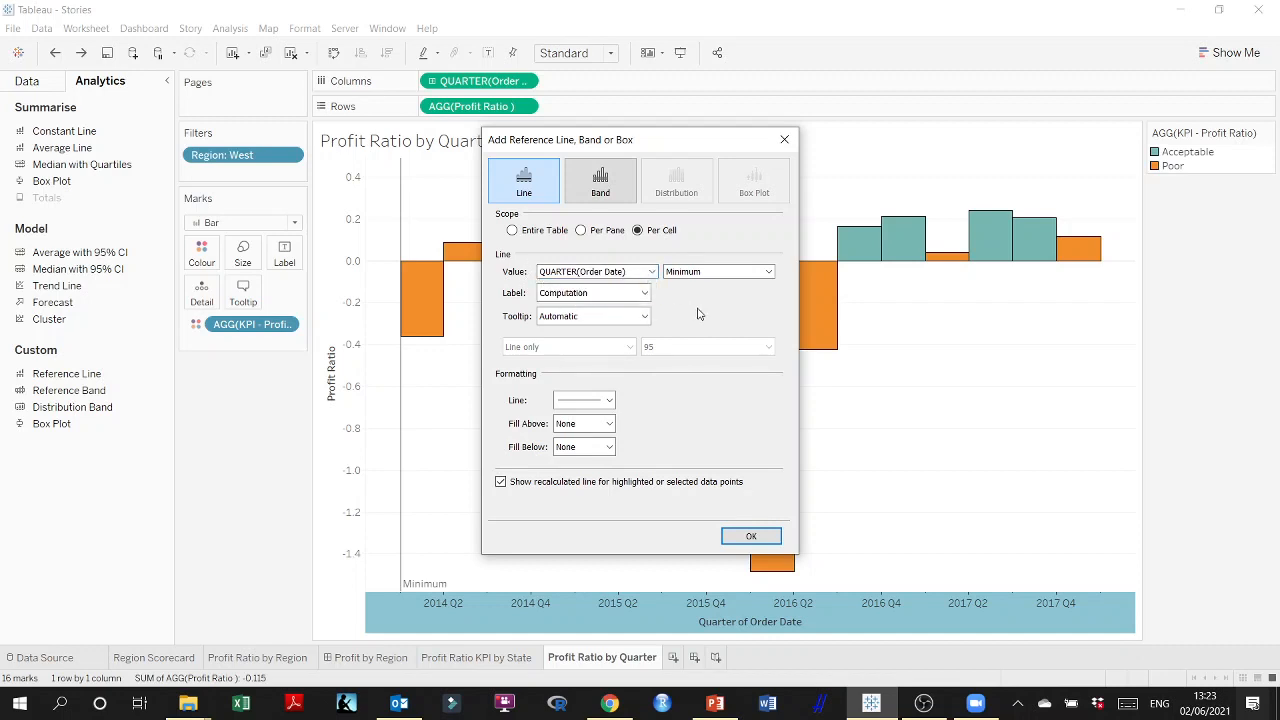
click(759, 540)
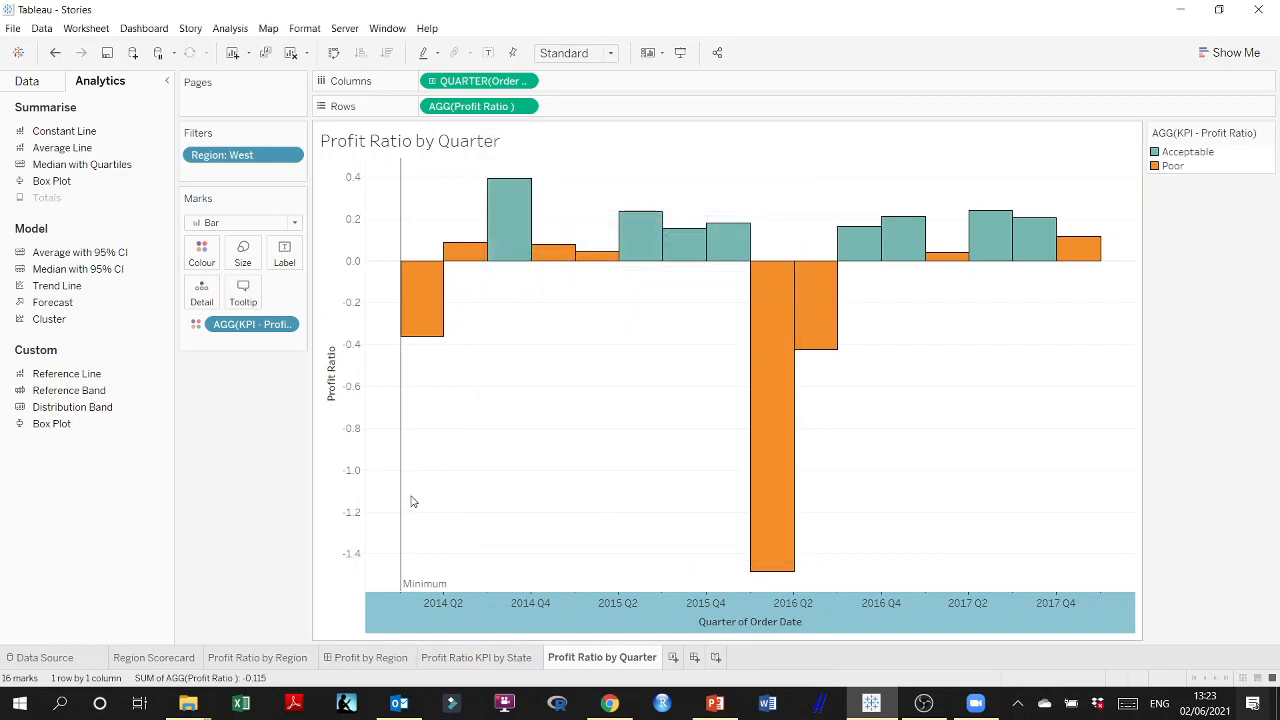
Undo the reference lines added to the quarterly chart and return to the data fields
key(ctrl+z)
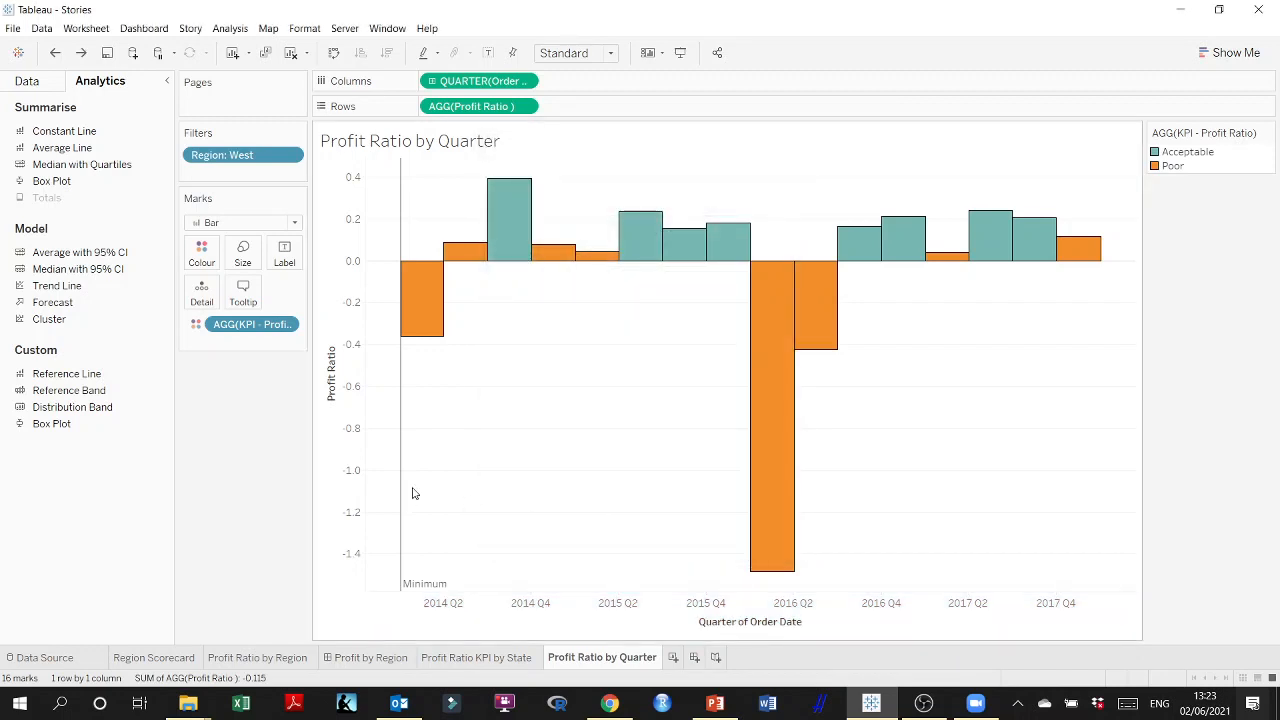
key(ctrl+z)
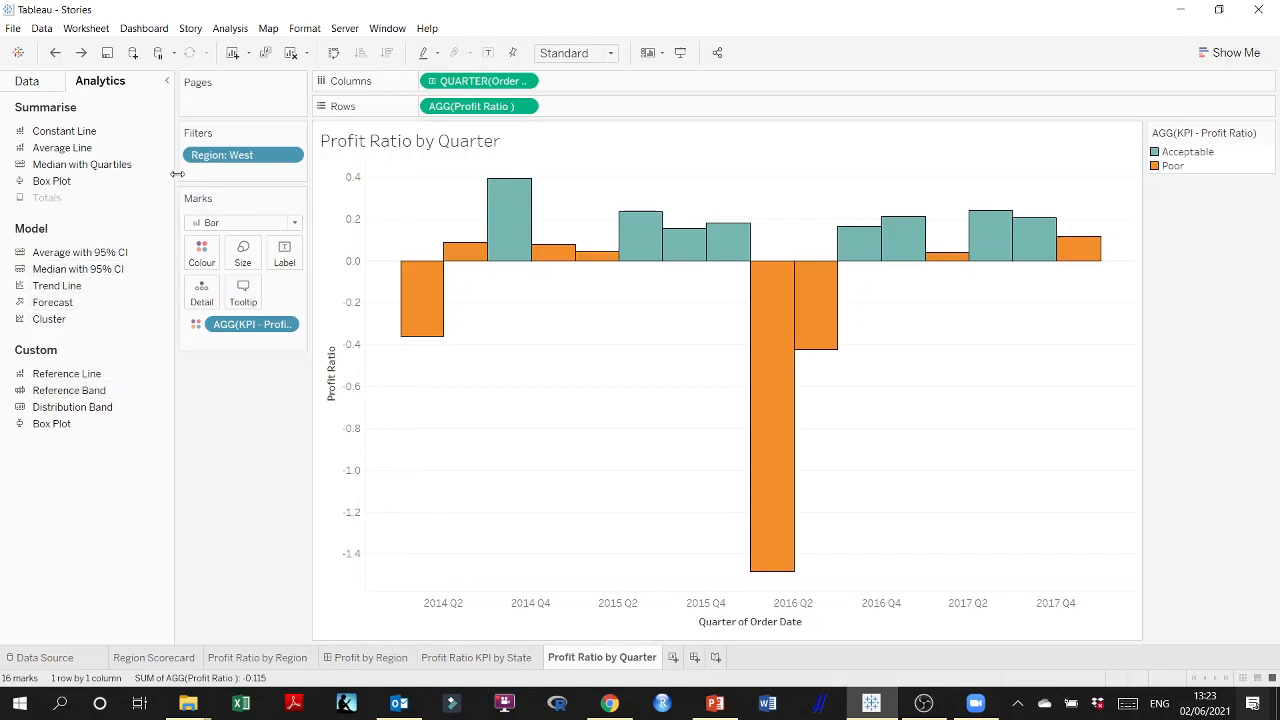
click(27, 81)
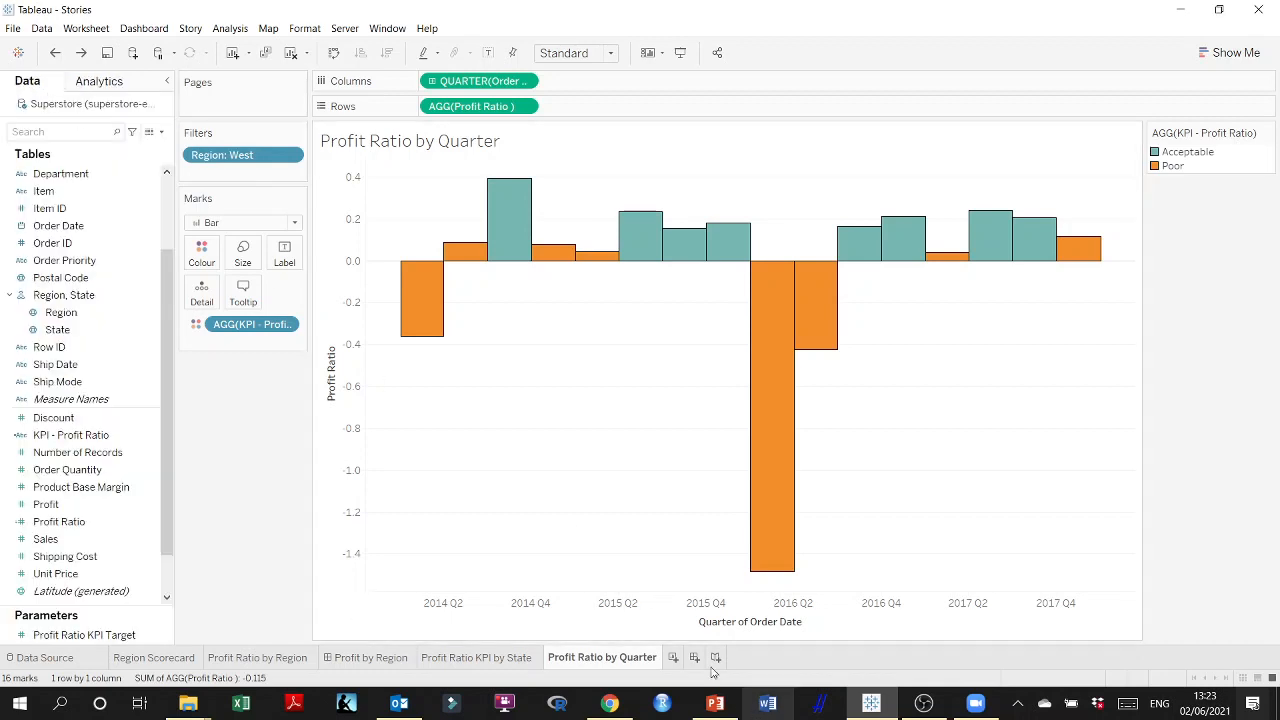
click(710, 622)
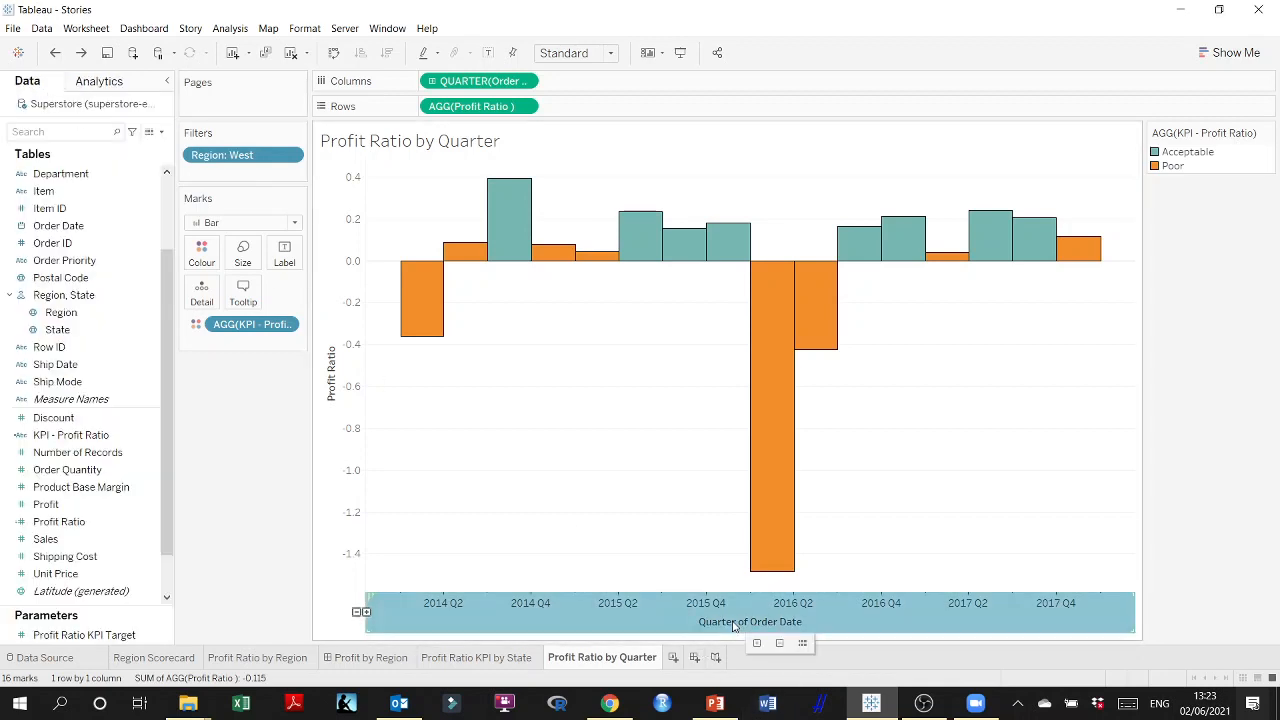
Start a per-pane reference line on the Profit Ratio axis using Profit Ratio KPI Target, with its label set to Value
click(331, 377)
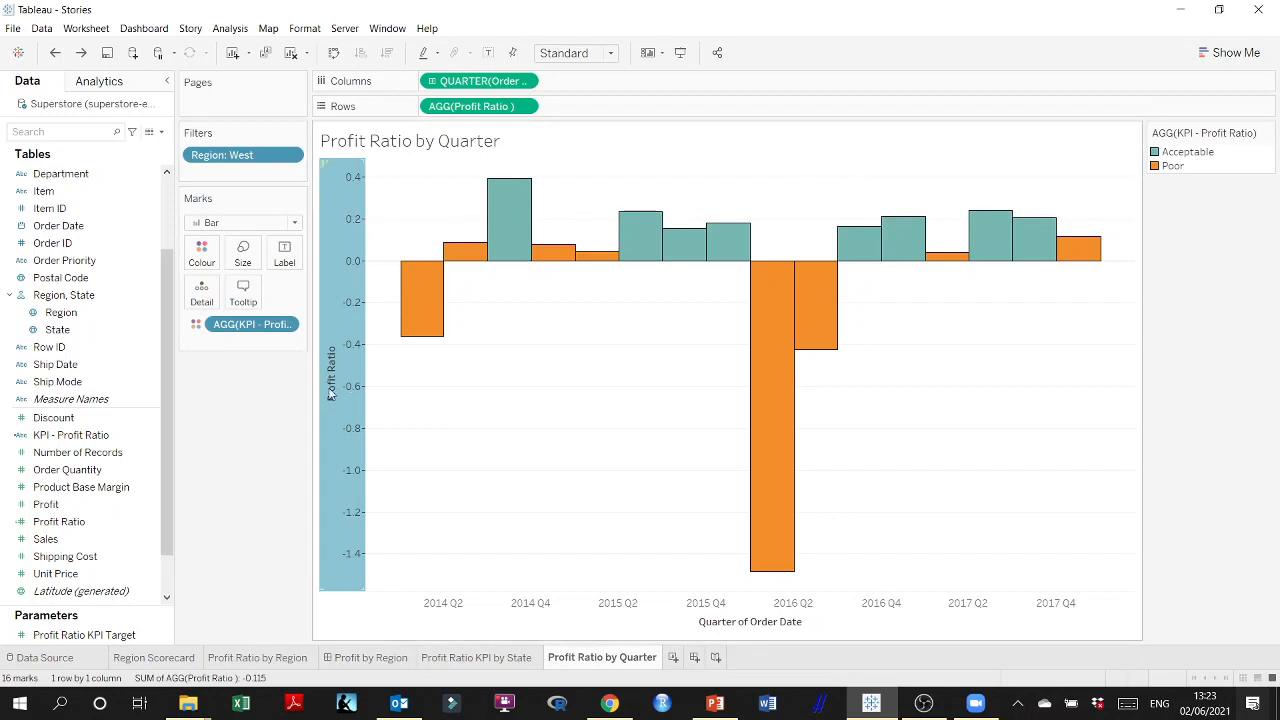
right_click(348, 201)
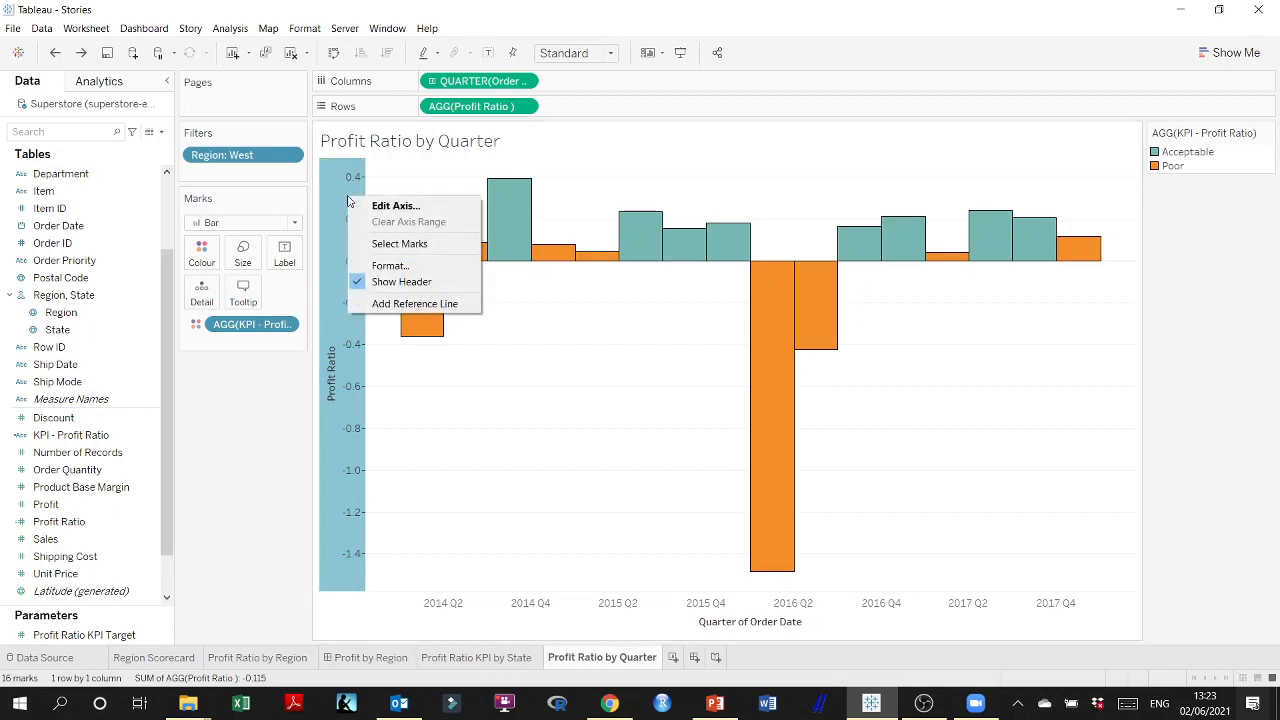
click(398, 303)
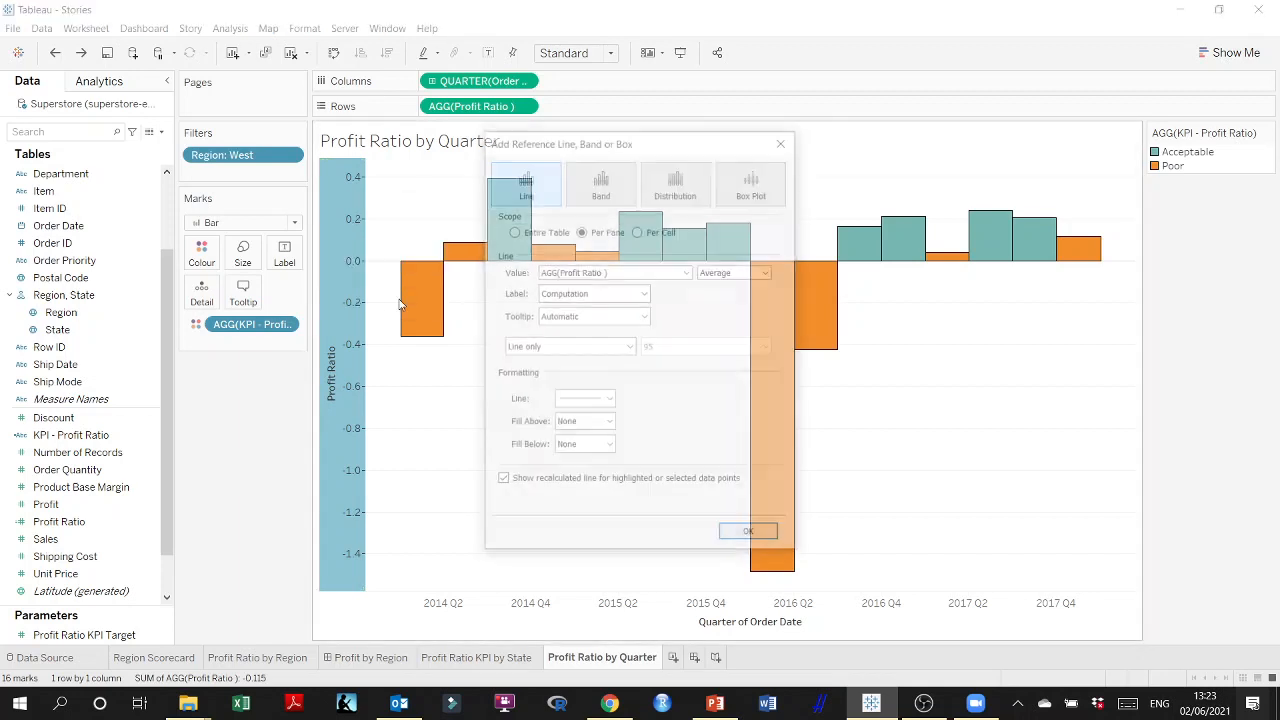
click(614, 272)
click(580, 296)
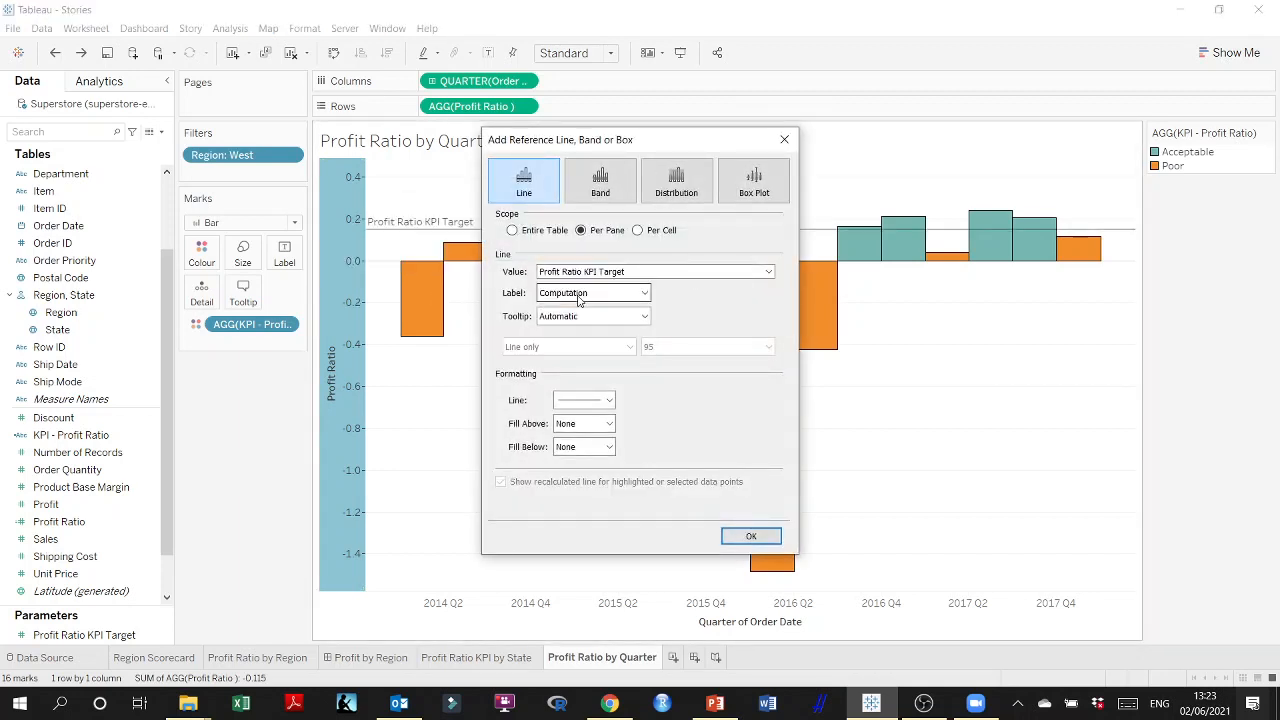
click(645, 293)
click(567, 318)
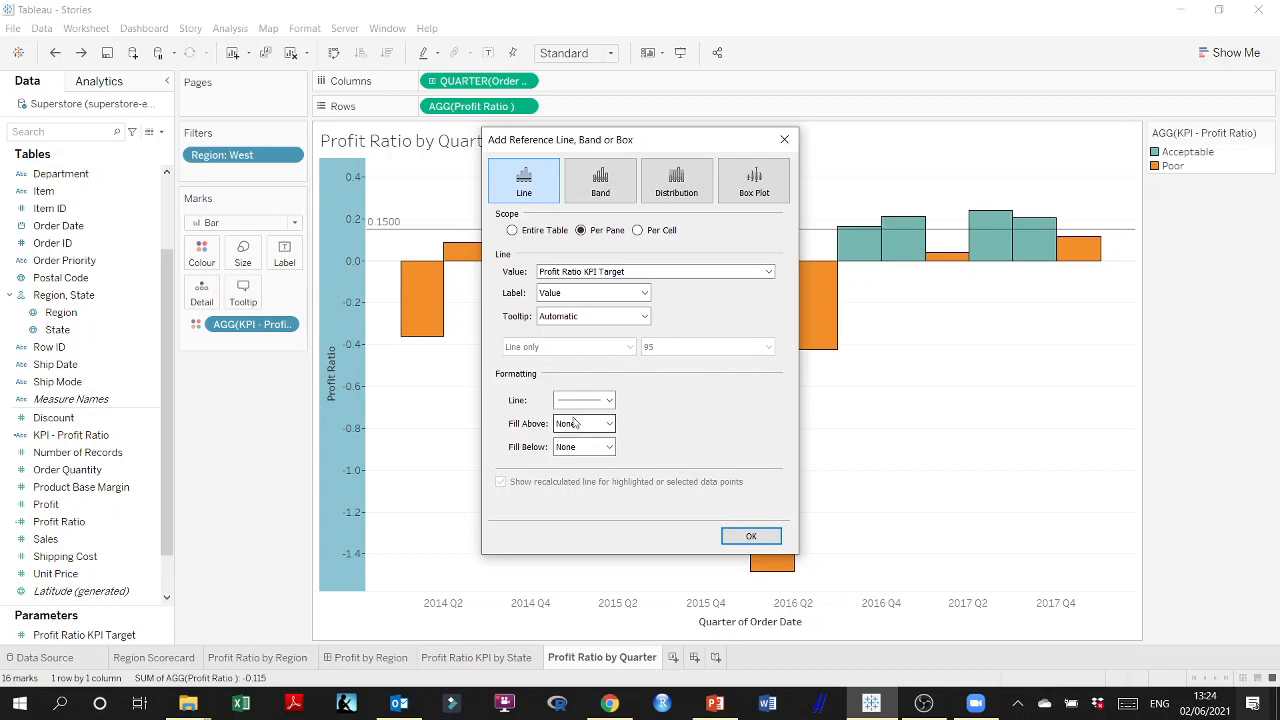
Format the target reference line as a blue dotted line and add it to the chart
click(610, 401)
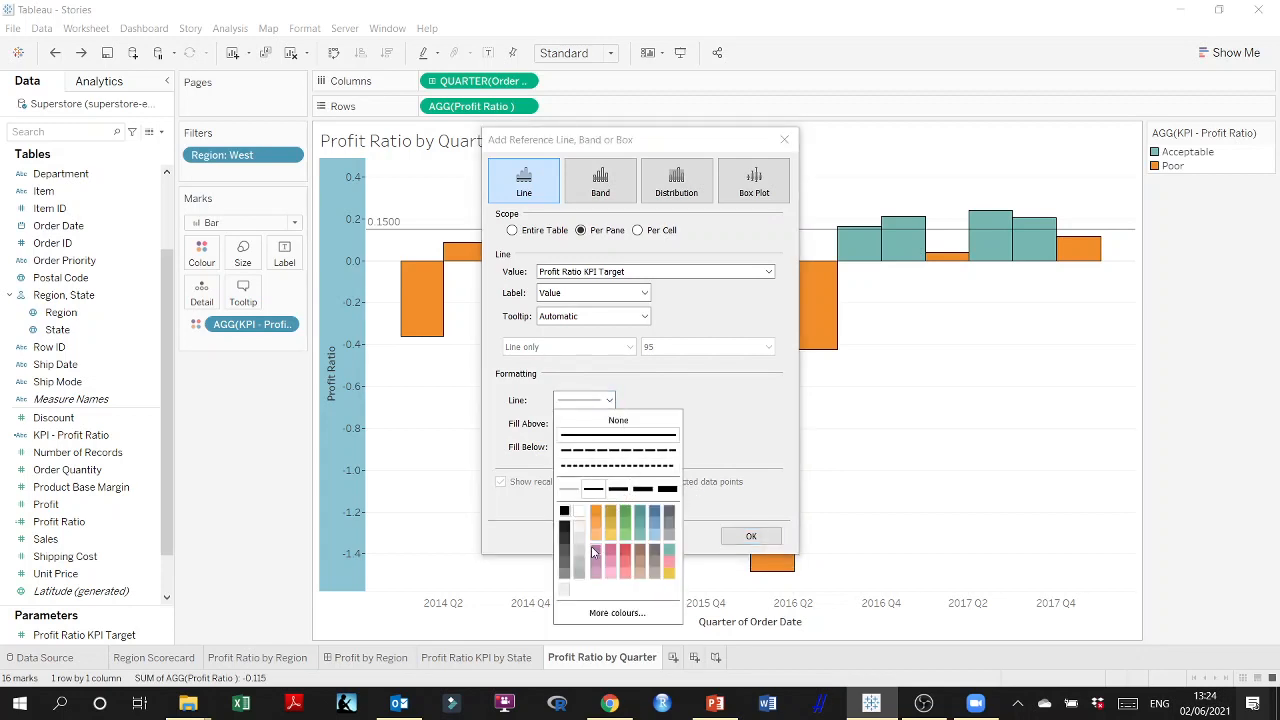
click(654, 511)
click(714, 471)
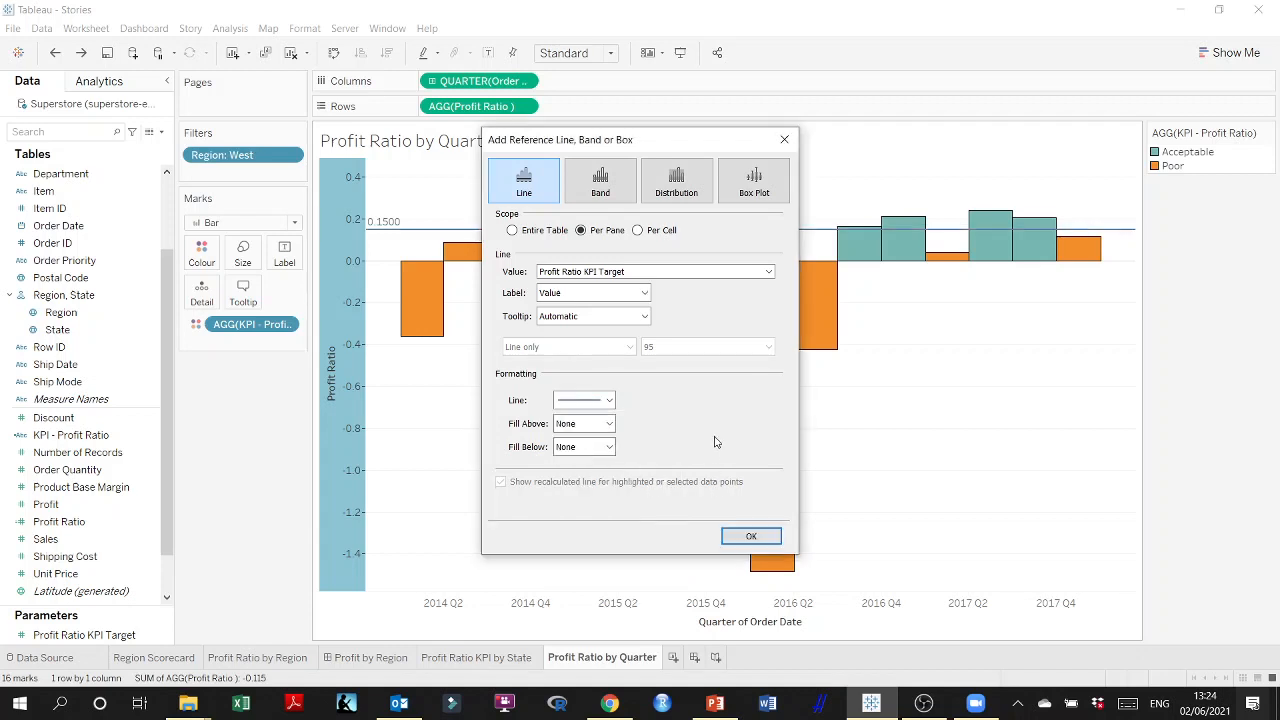
click(606, 426)
click(606, 426)
click(608, 400)
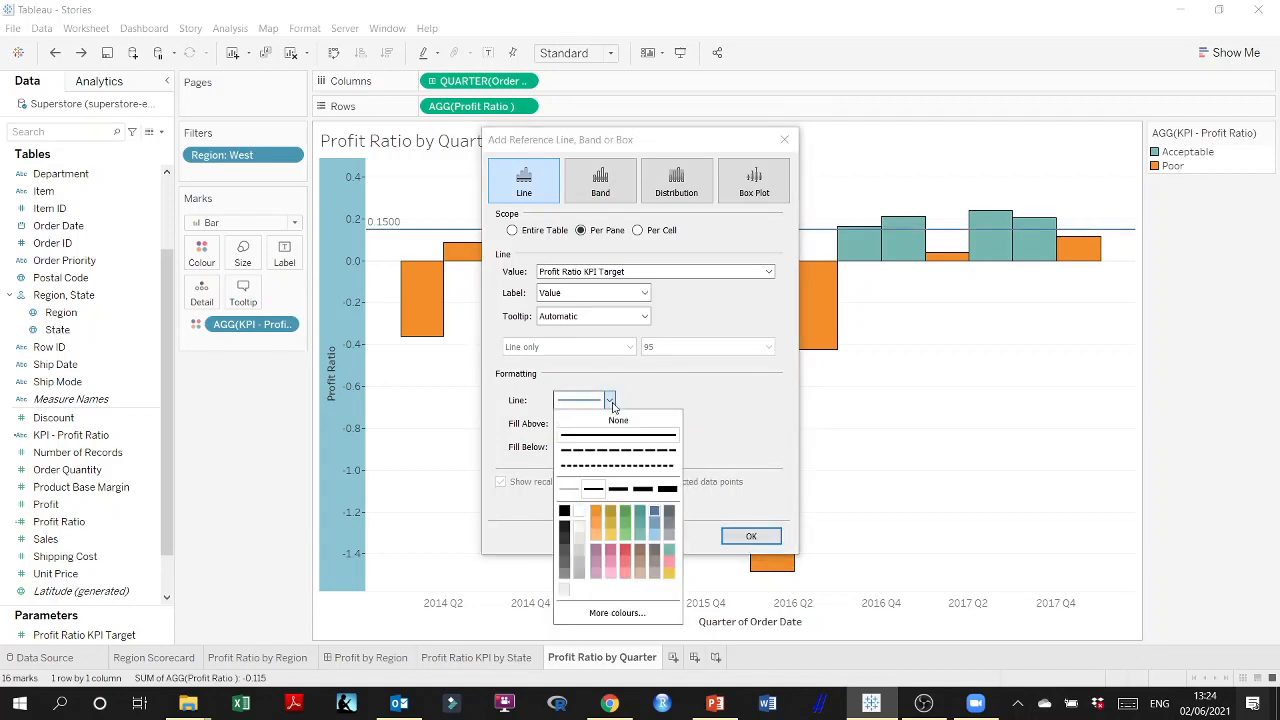
click(624, 467)
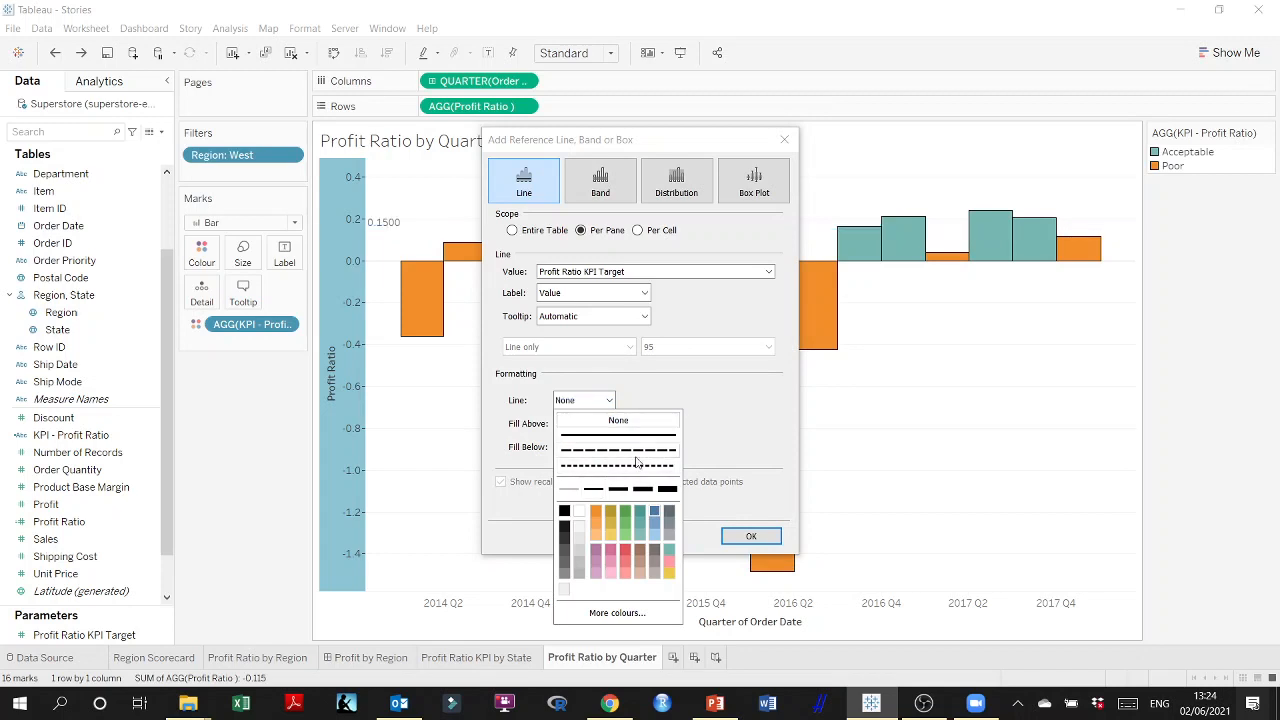
click(700, 422)
click(751, 536)
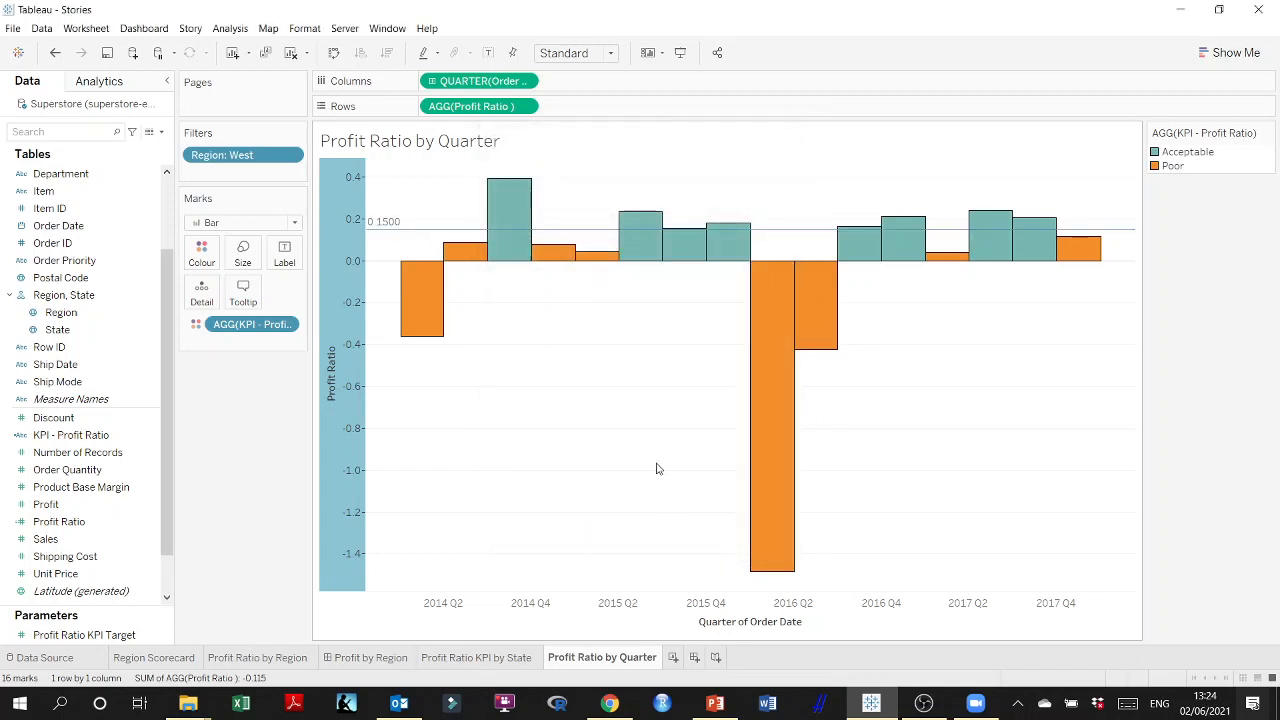
Edit the target reference line on the Profit Ratio axis to use the second-thinnest line weight
mouse_move(422, 235)
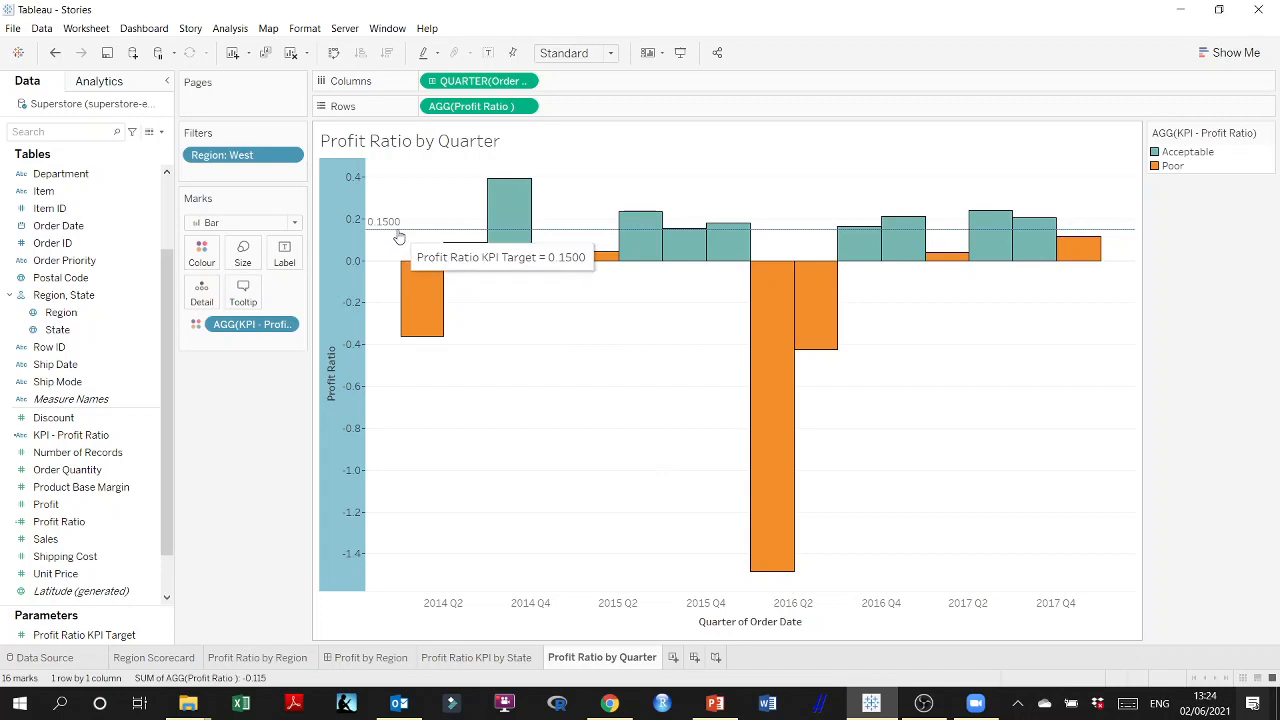
click(394, 236)
click(549, 463)
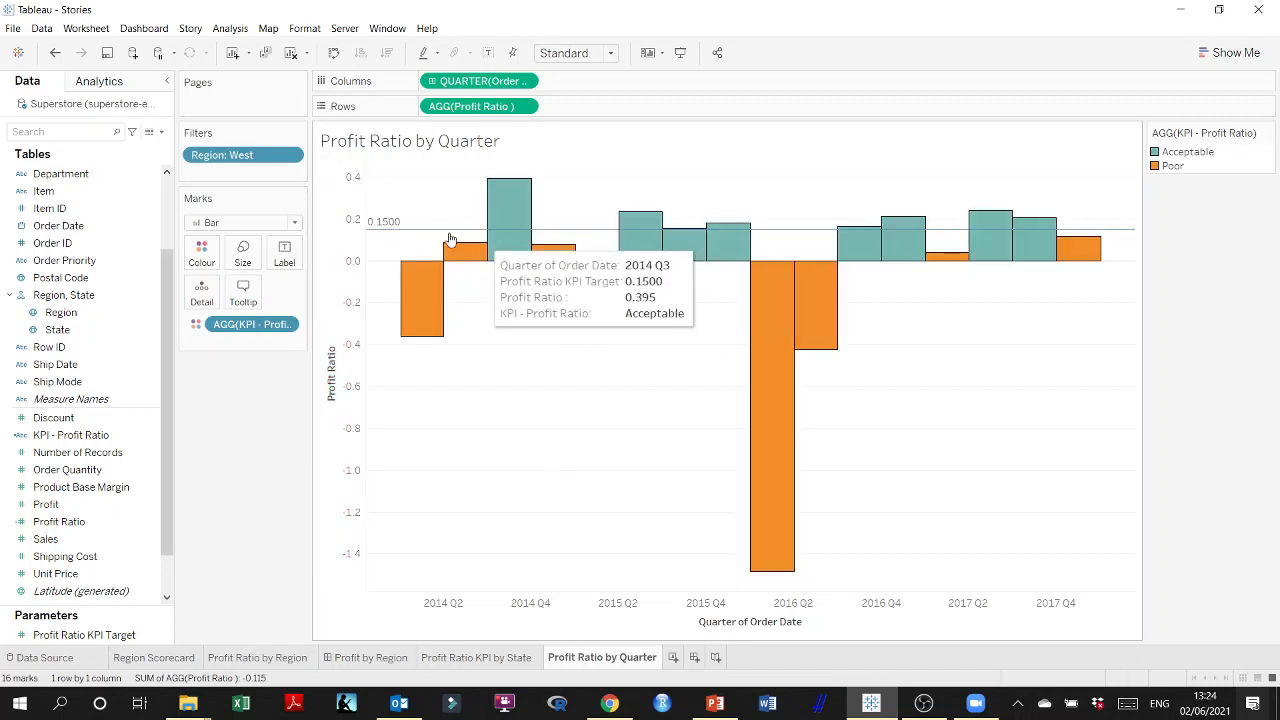
click(409, 236)
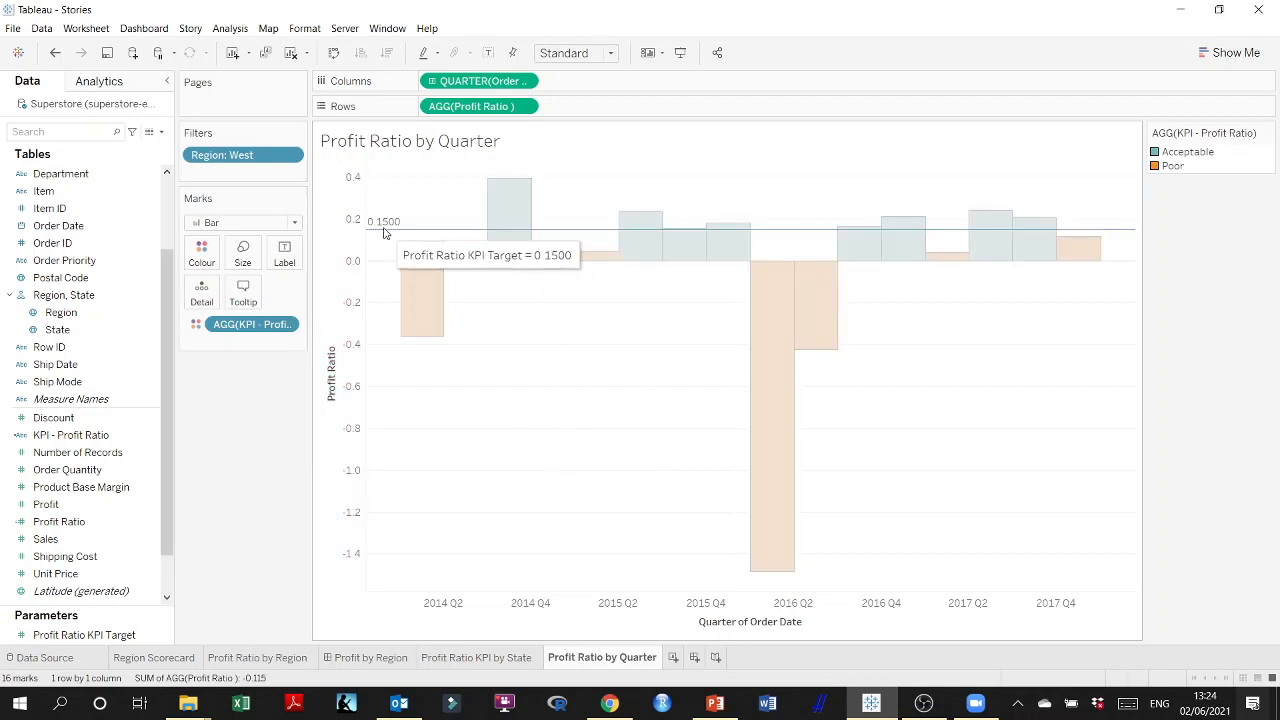
click(385, 234)
click(361, 236)
right_click(344, 250)
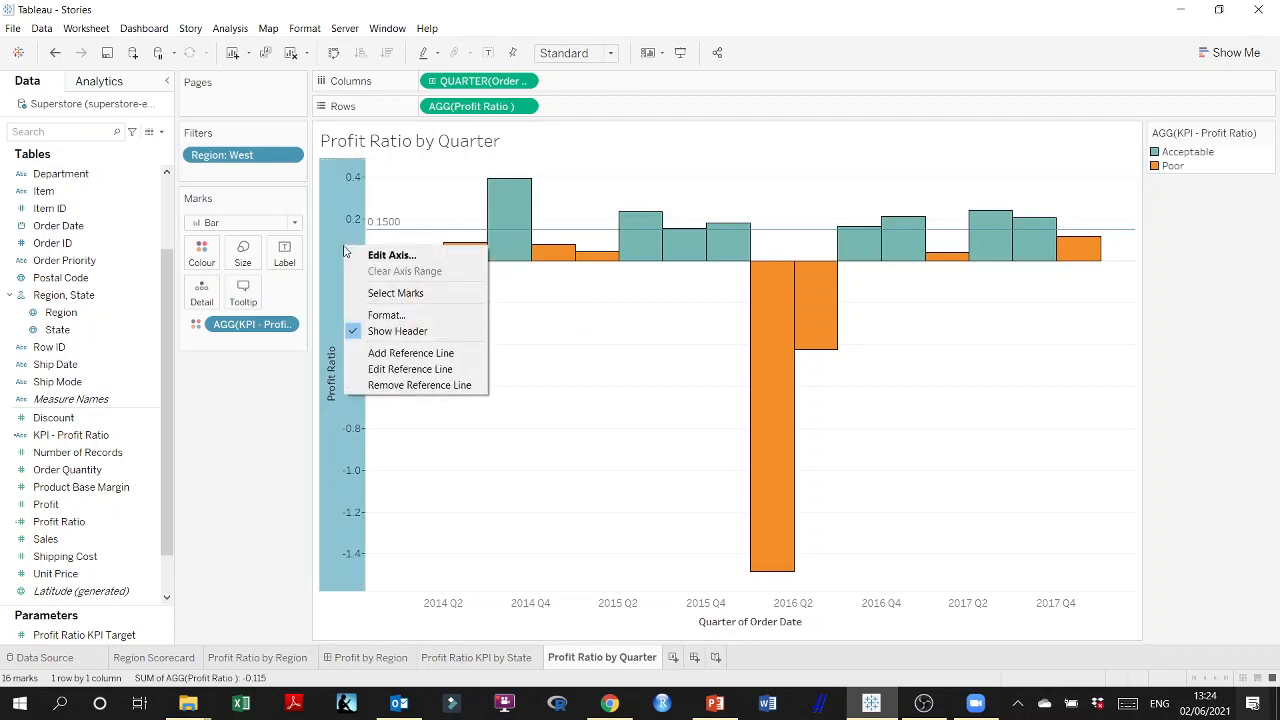
click(414, 370)
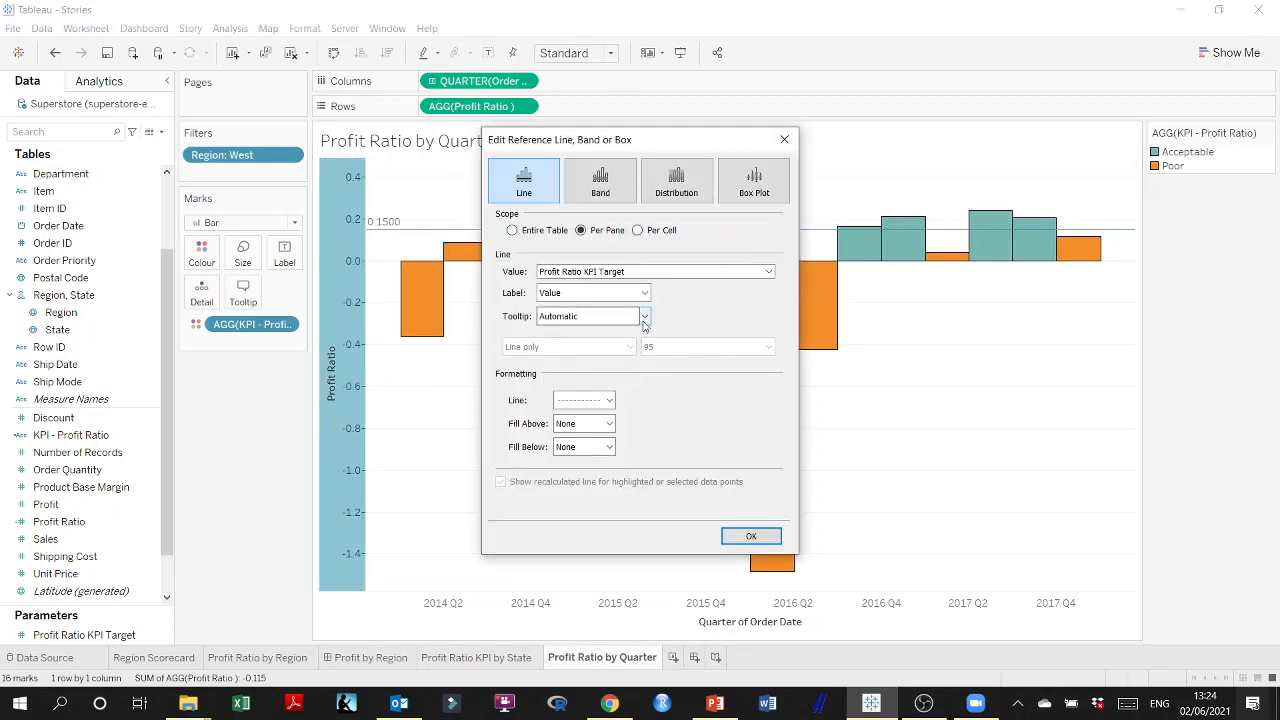
click(610, 401)
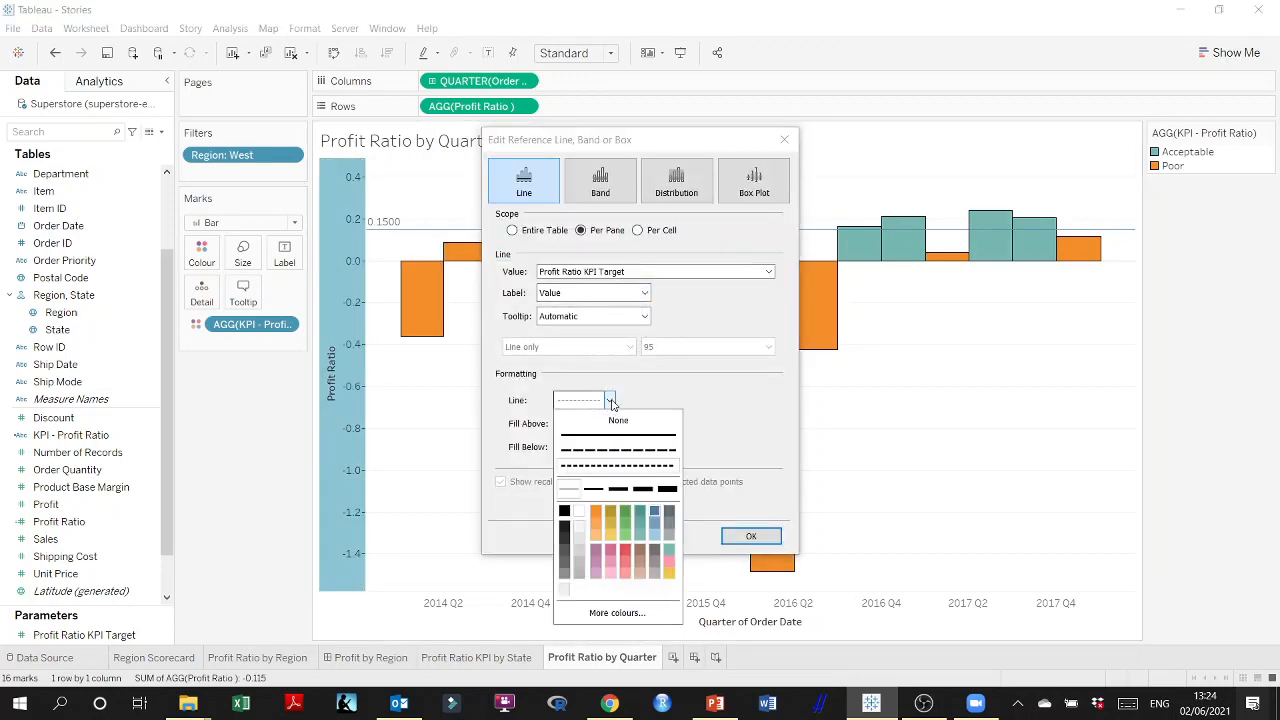
click(596, 489)
click(737, 534)
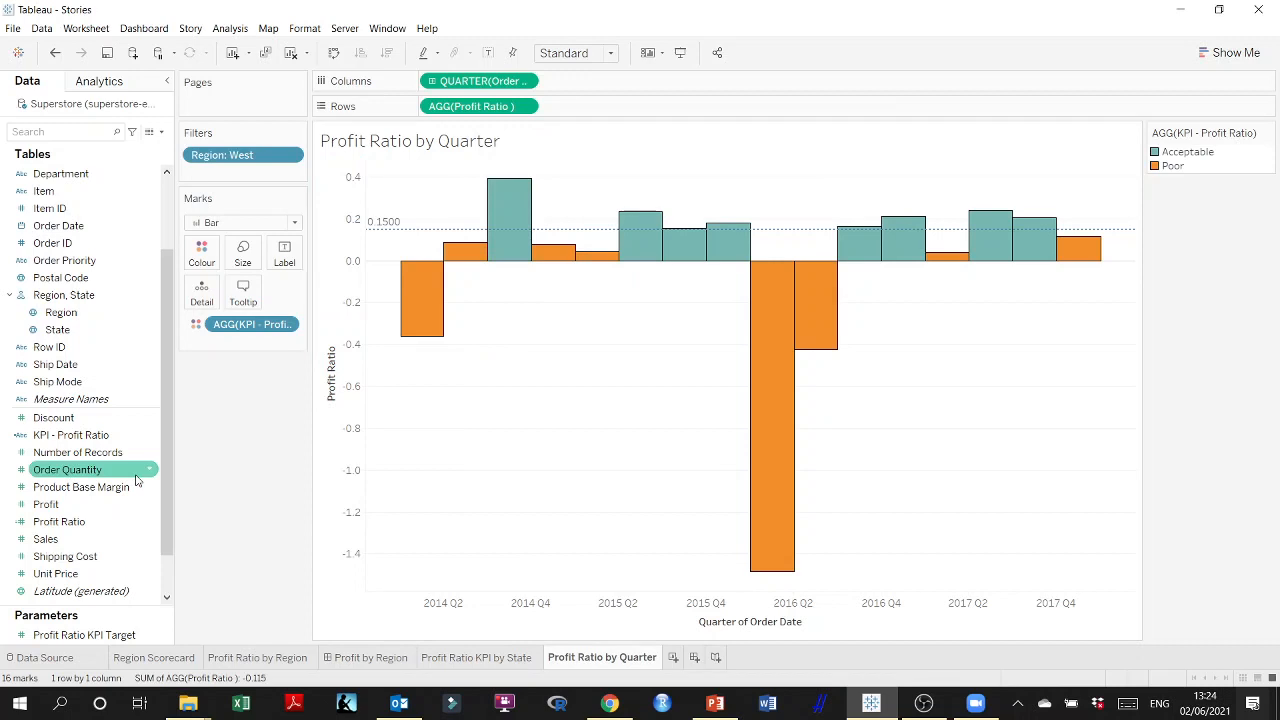
mouse_move(505, 232)
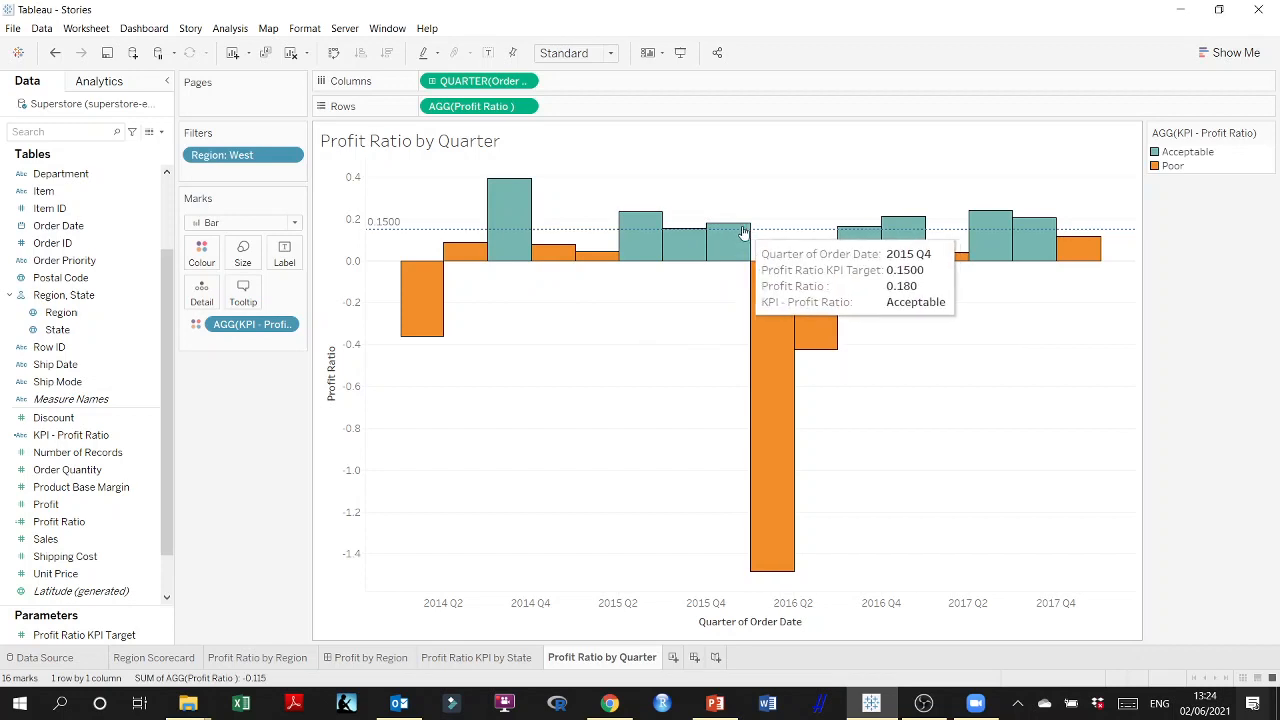
Check the profit ratio and KPI status of individual quarters against the target line in the quarterly chart
mouse_move(751, 235)
mouse_move(679, 232)
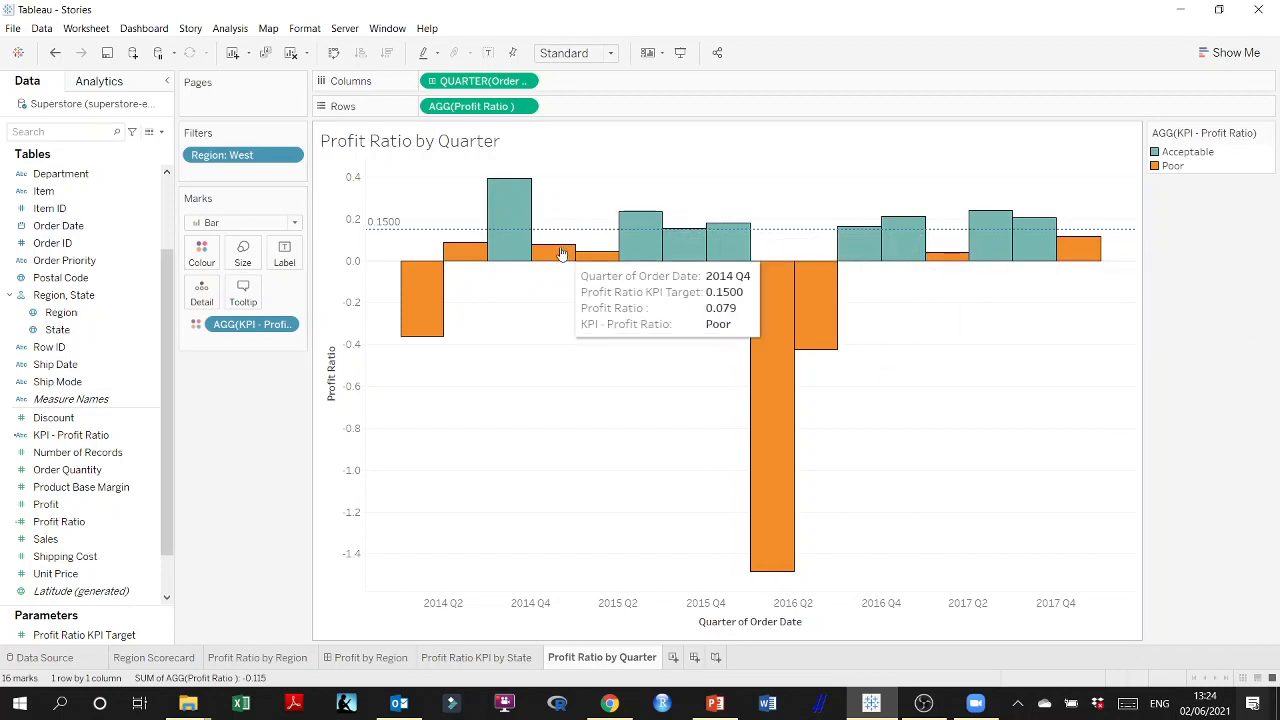
mouse_move(543, 258)
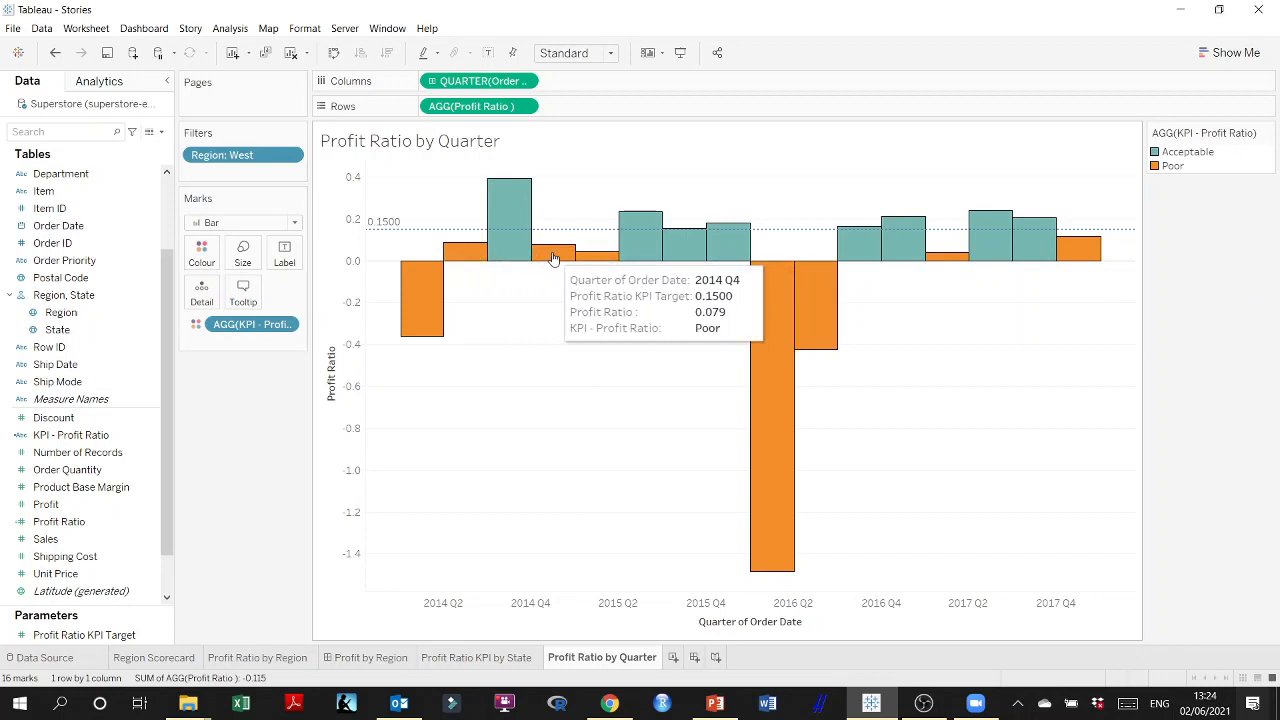
mouse_move(629, 268)
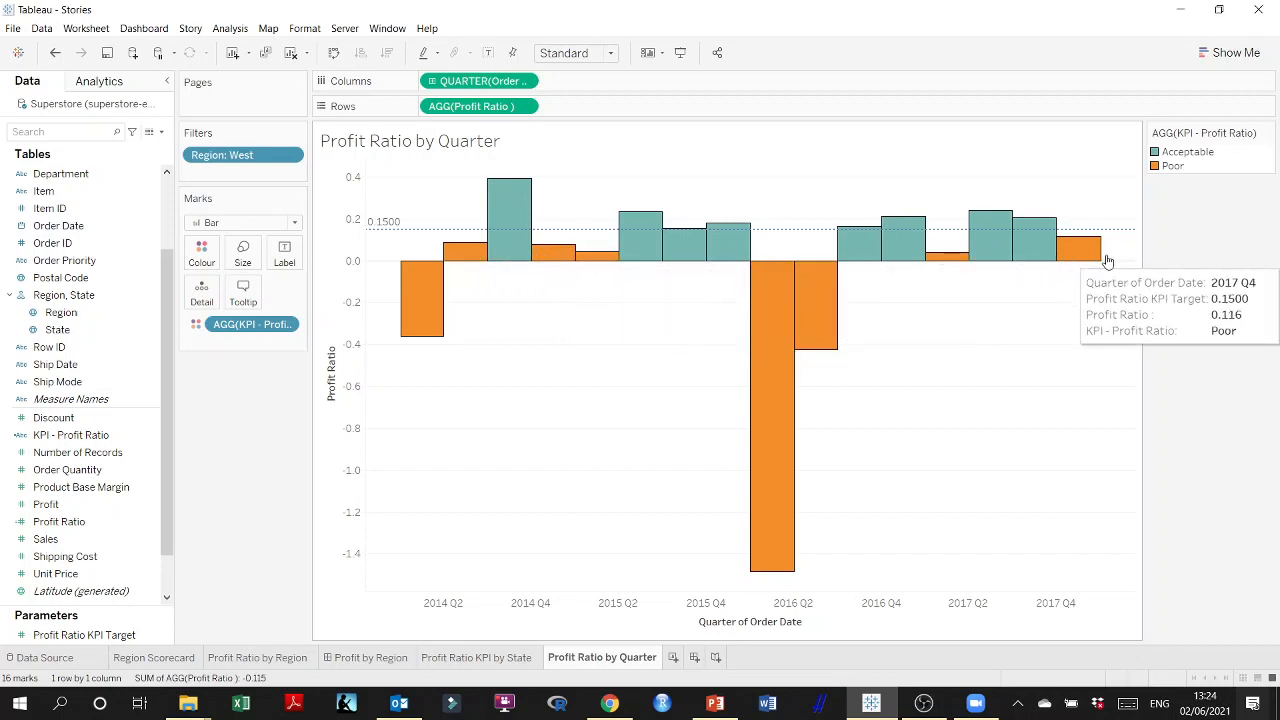
mouse_move(947, 262)
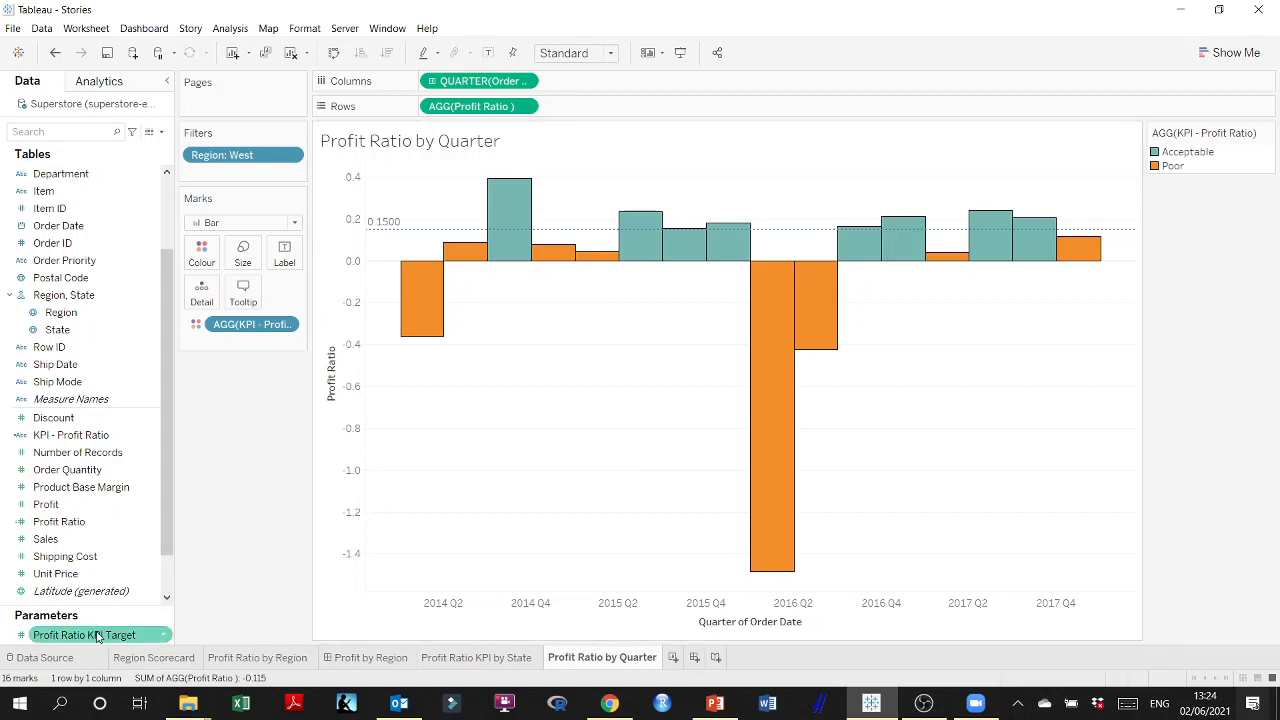
Show the Profit Ratio KPI Target parameter control on the Profit Ratio by Quarter sheet
click(165, 636)
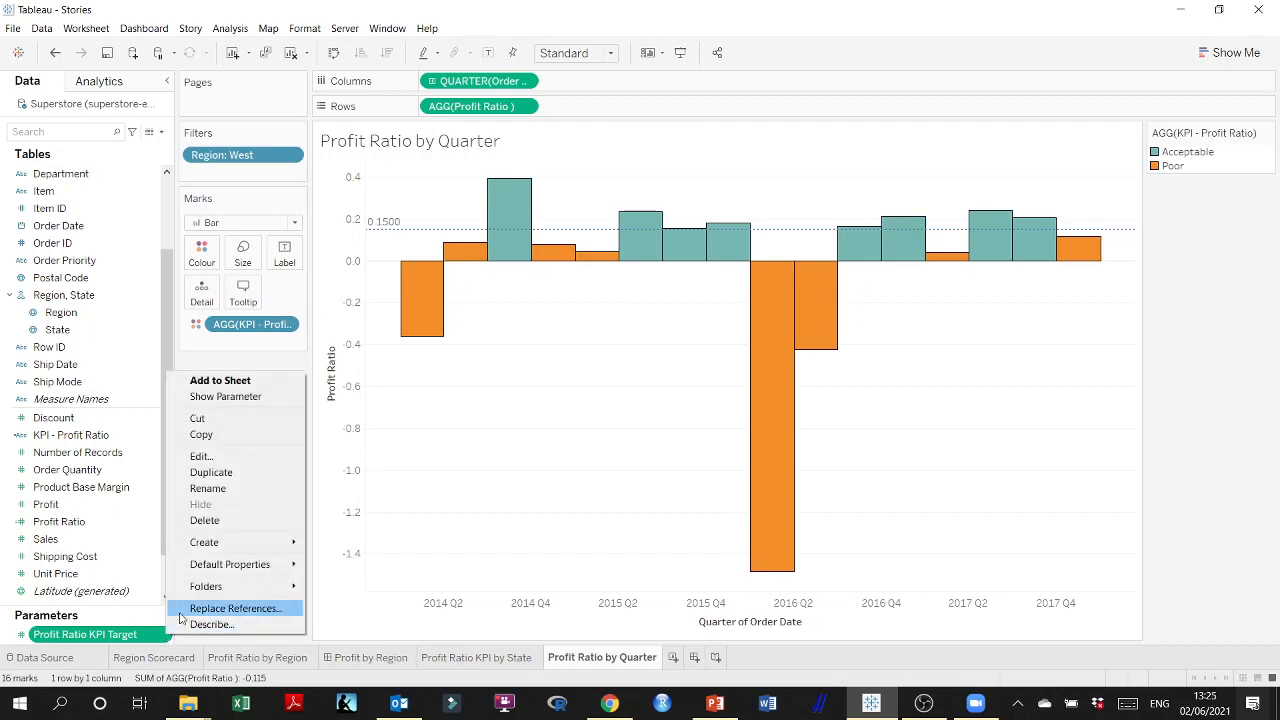
click(232, 396)
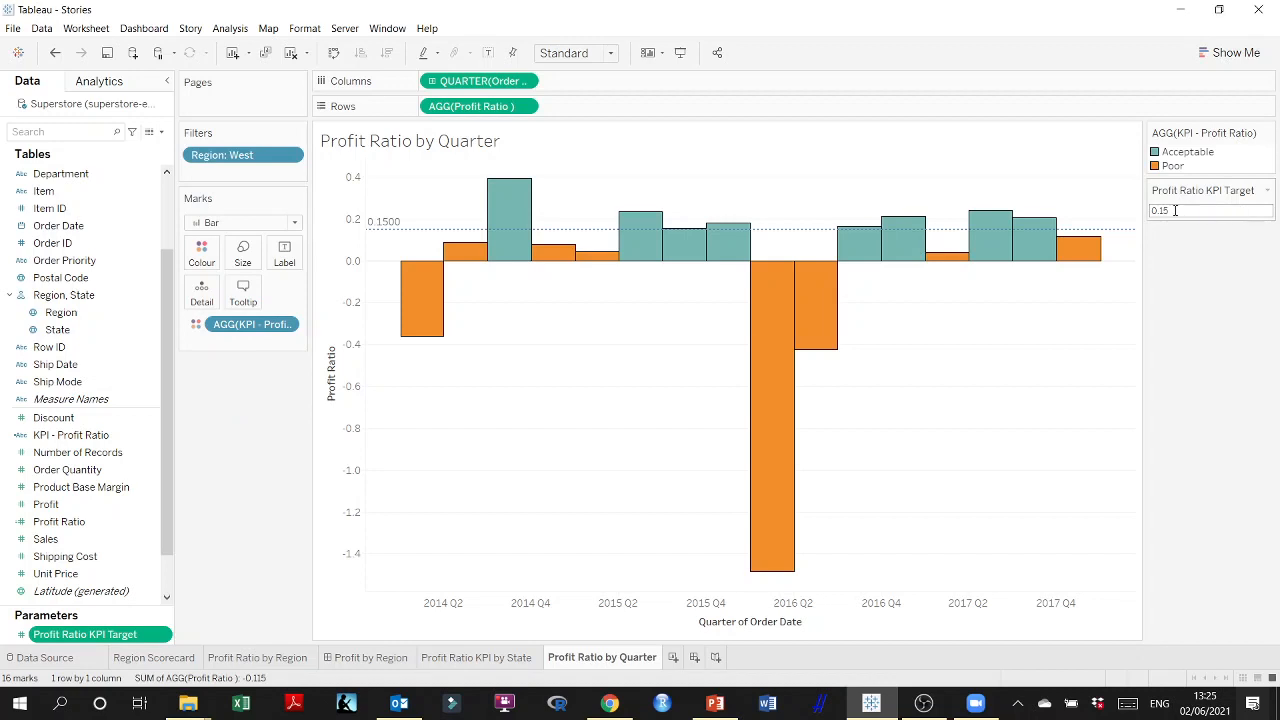
Test the quarterly chart with Profit Ratio KPI Target values of 0, 0.1 and 0.2, and restore the target to 0.15
click(1194, 244)
click(1176, 212)
key(BackSpace)
text(0)
click(1205, 266)
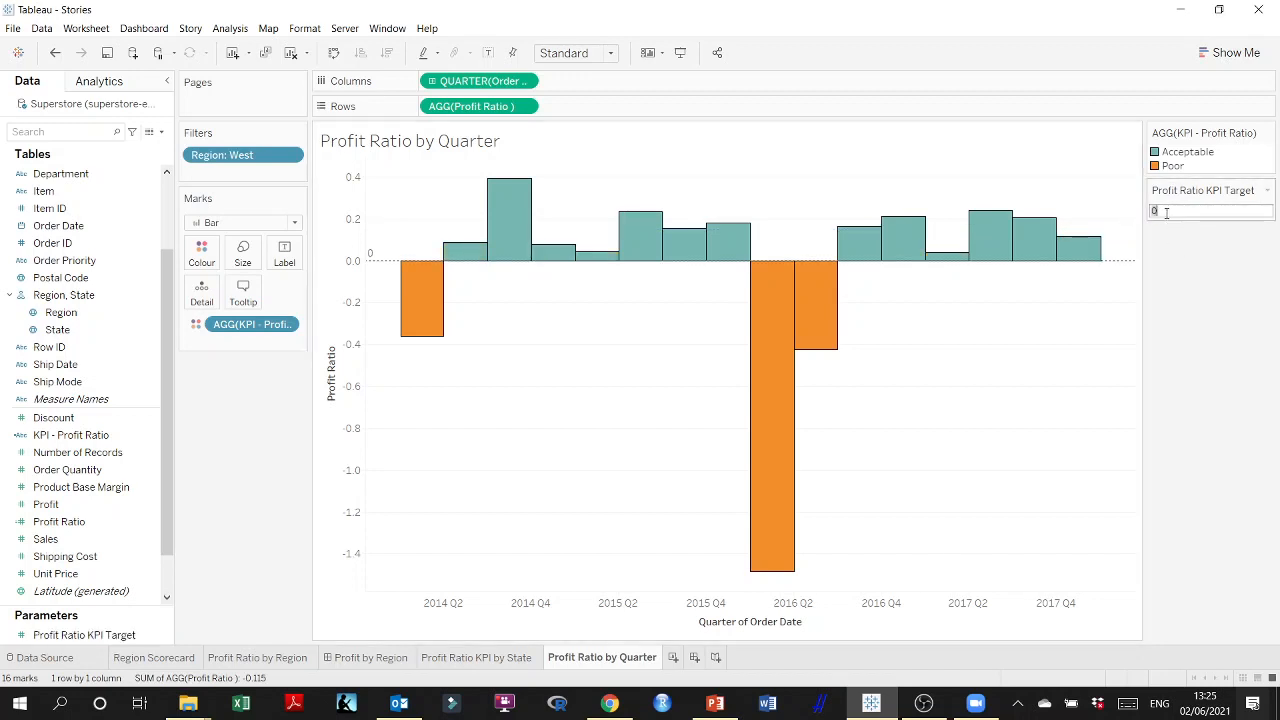
text(.1)
click(1192, 284)
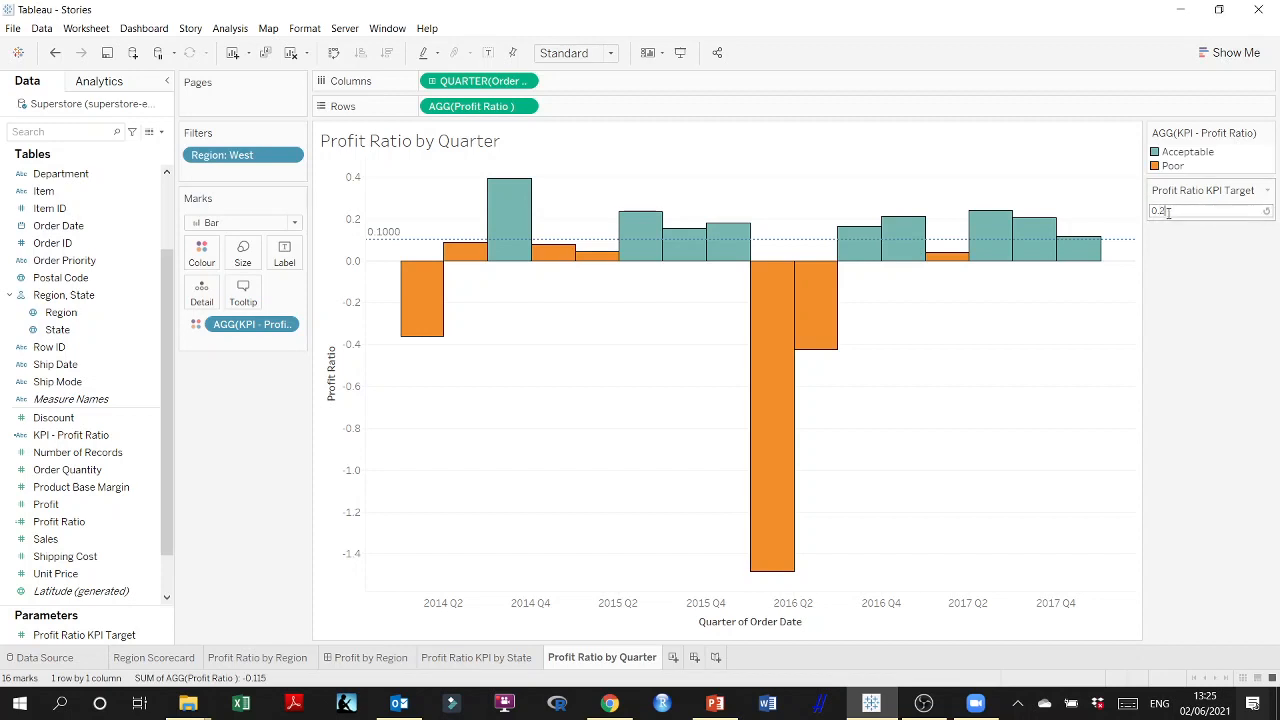
key(Return)
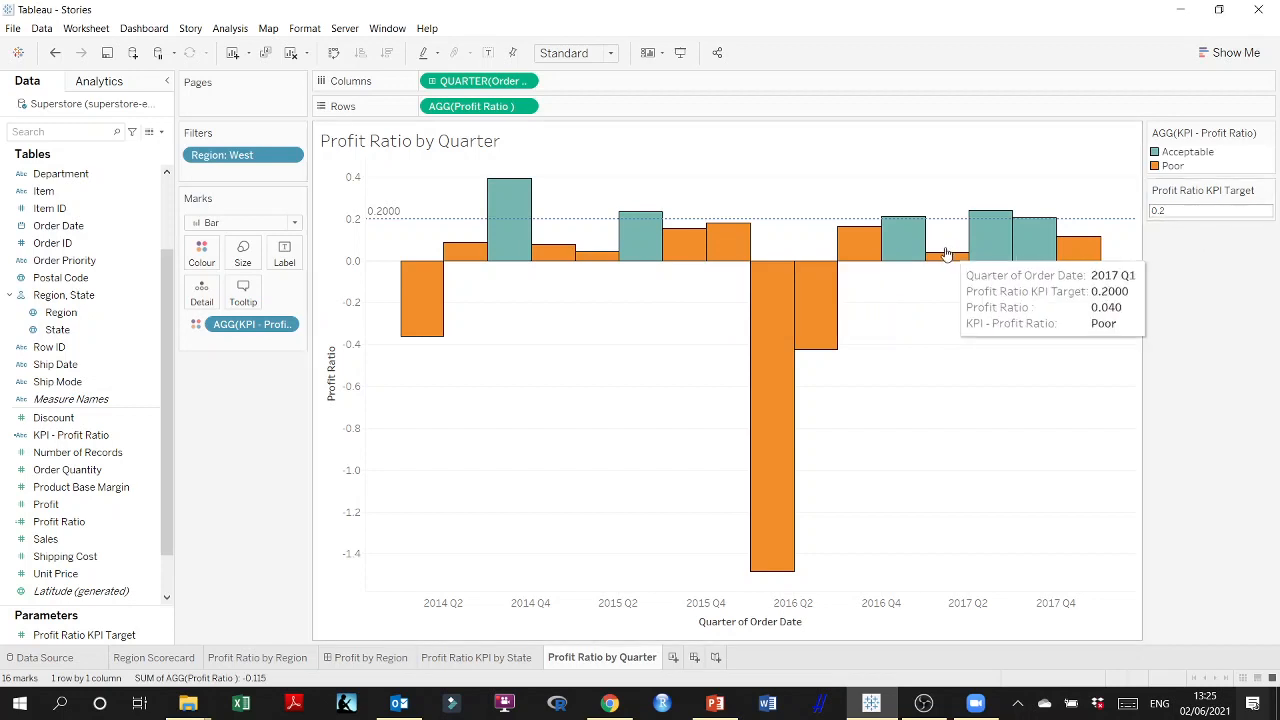
double_click(1166, 211)
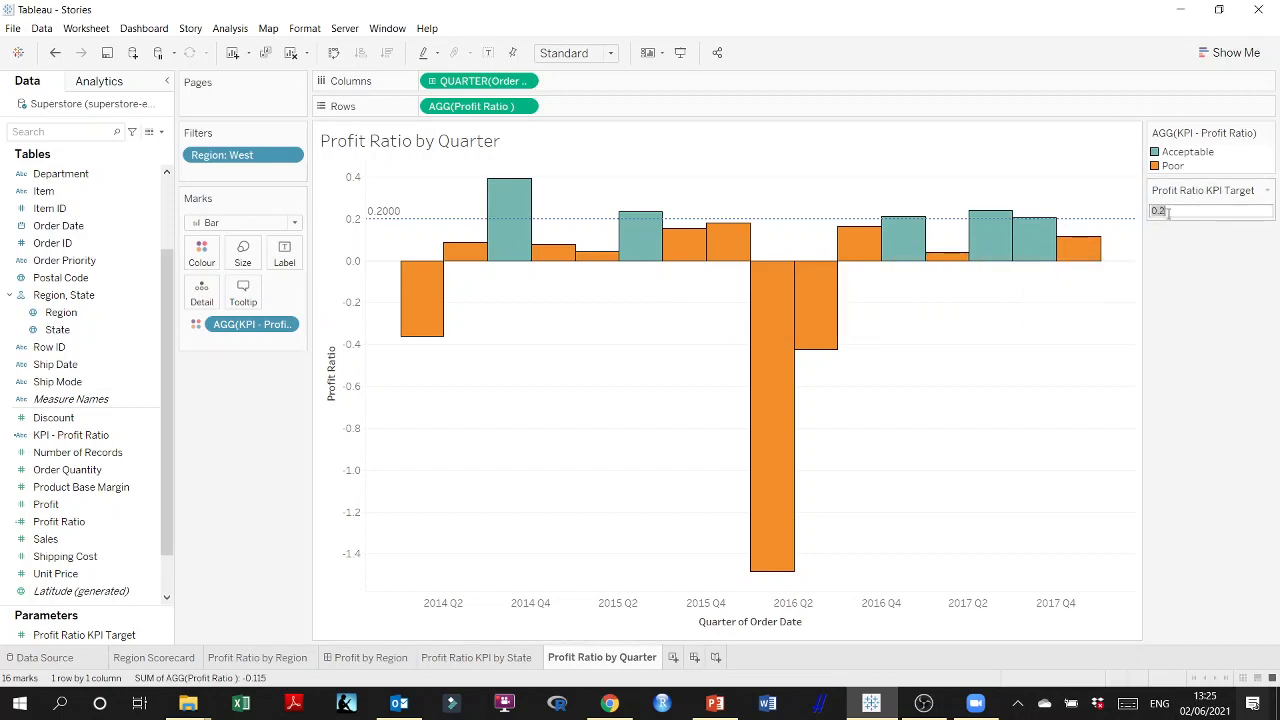
text(0.15)
key(Return)
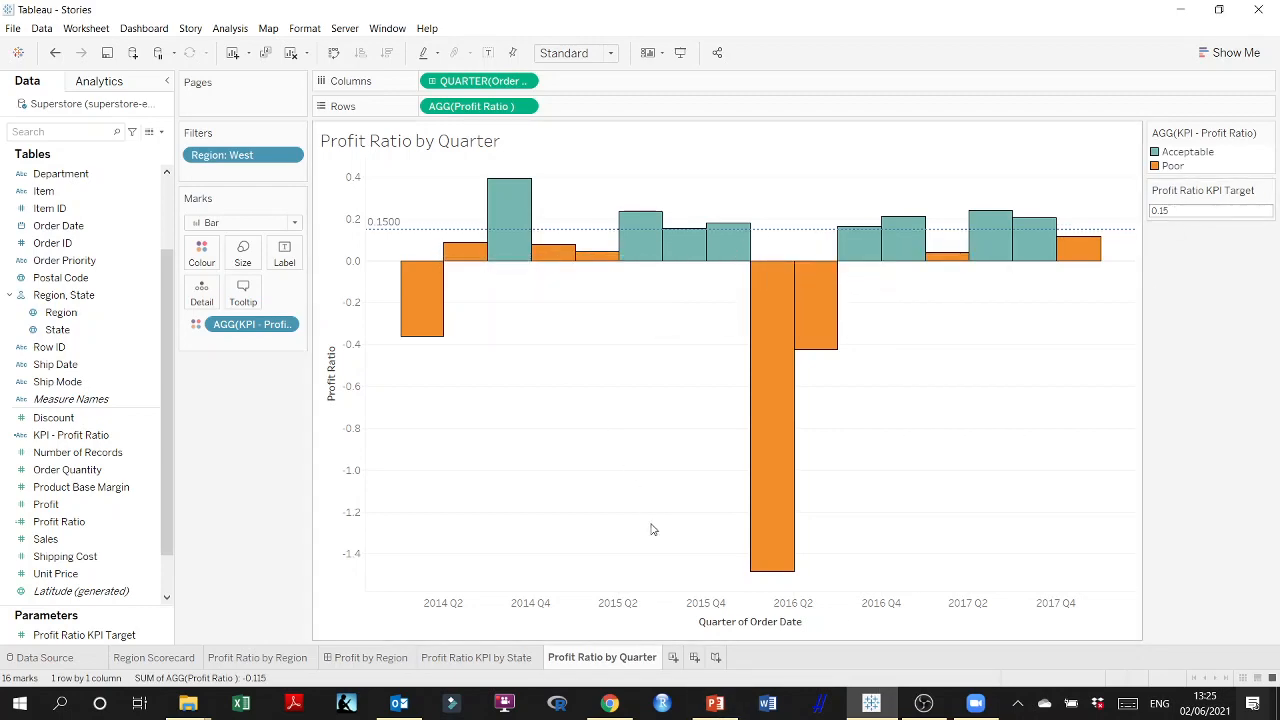
Switch to PowerPoint and read the slide 10 instruction and example dashboard on using the state map as a filter
click(714, 705)
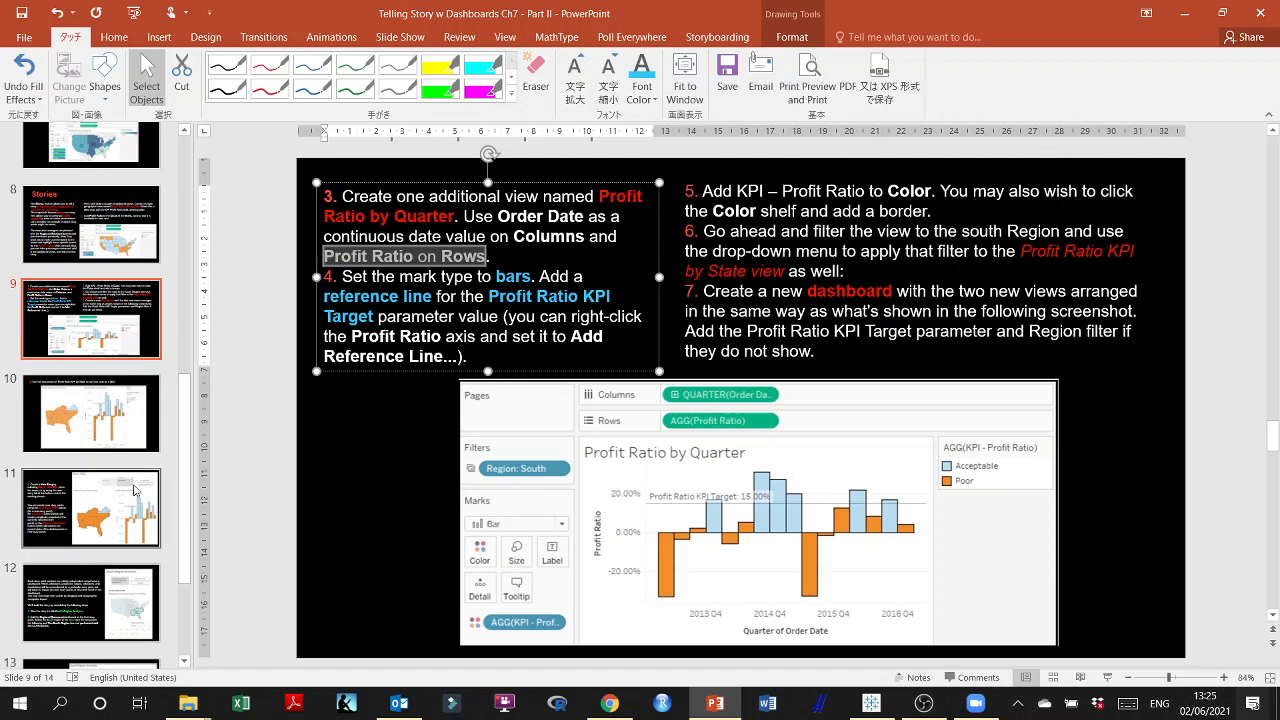
click(103, 414)
scroll(103, 414, down, 2)
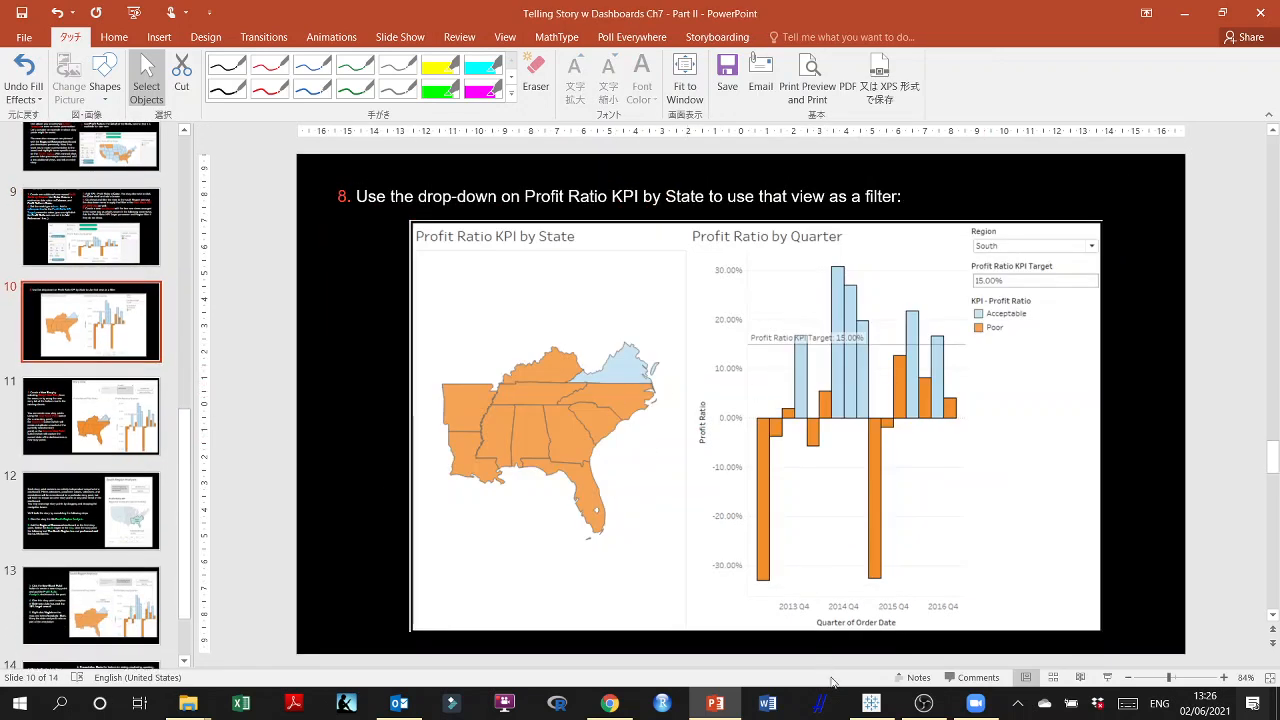
Switch to Tableau and create a new blank dashboard for the two profit ratio views
click(871, 703)
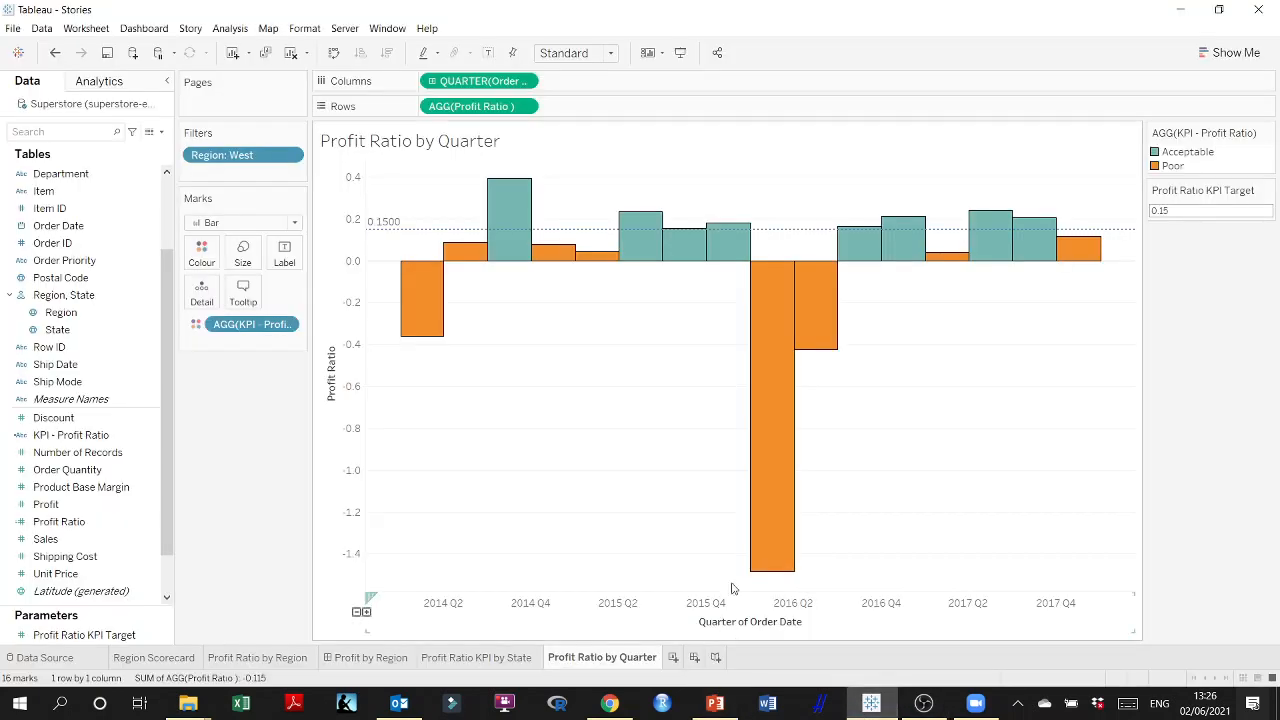
click(693, 657)
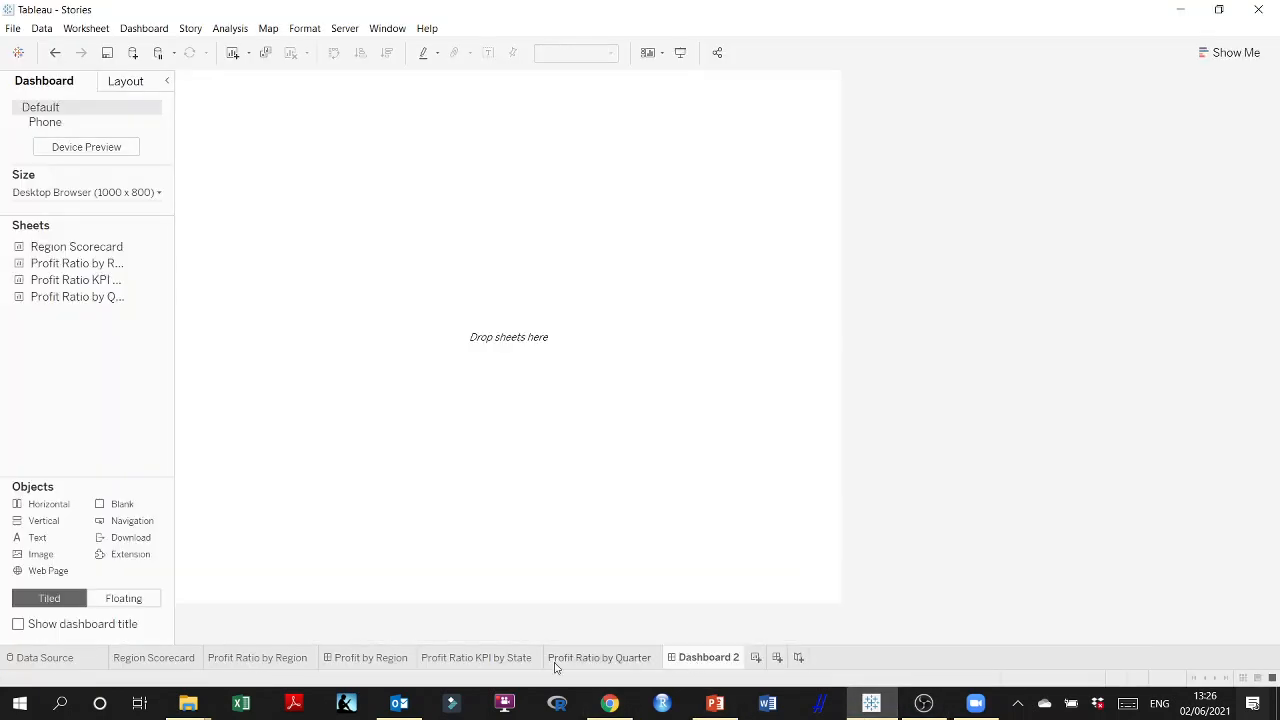
mouse_move(72, 287)
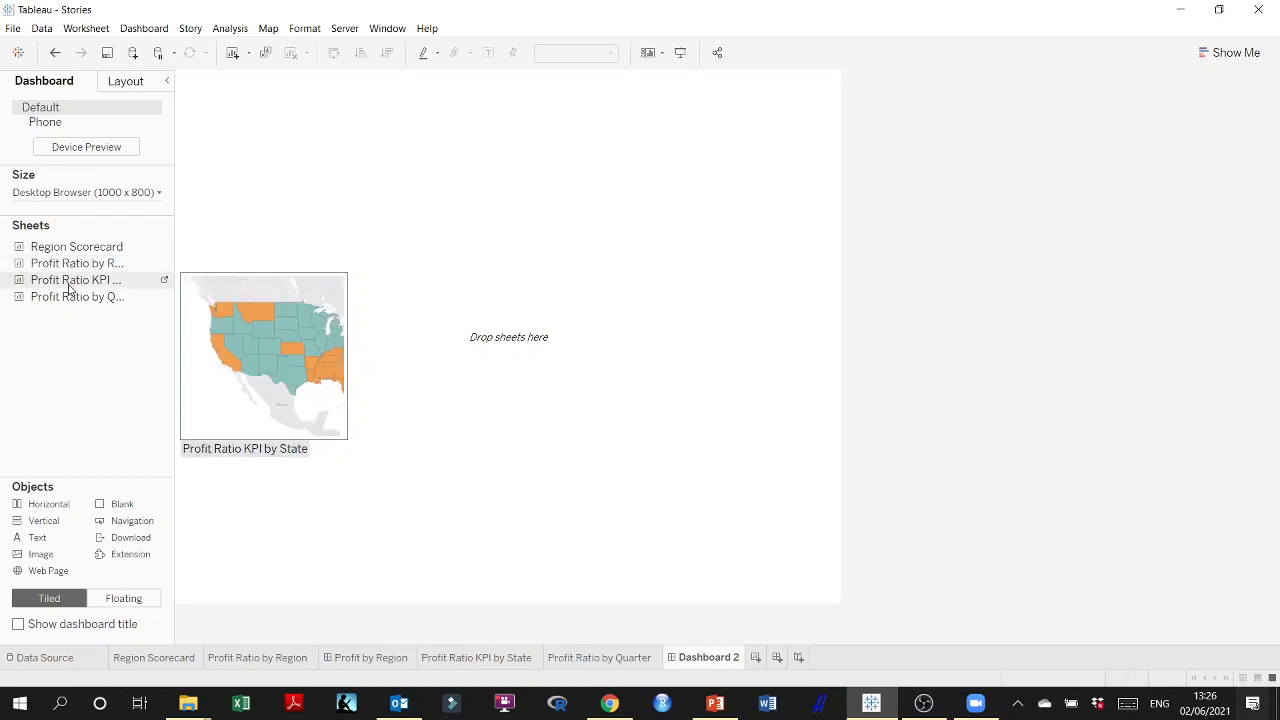
Recheck the example dashboard layout in PowerPoint and return to the blank Tableau dashboard
click(722, 710)
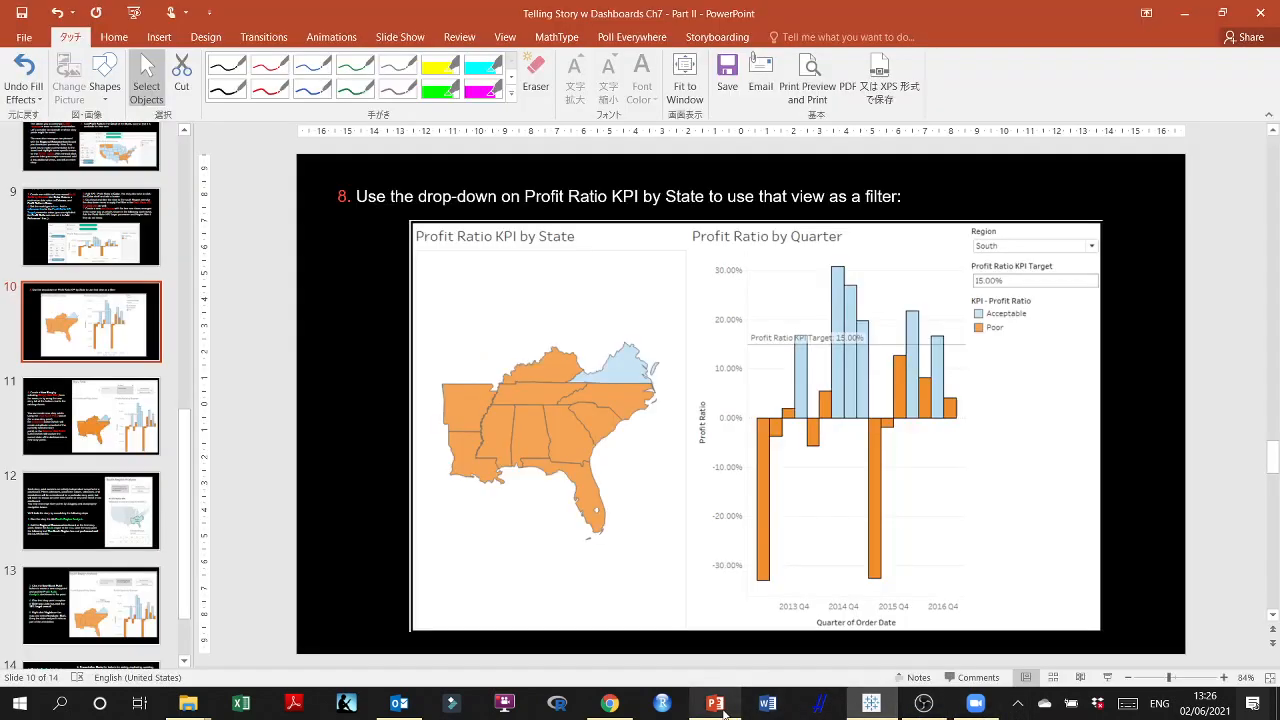
click(716, 706)
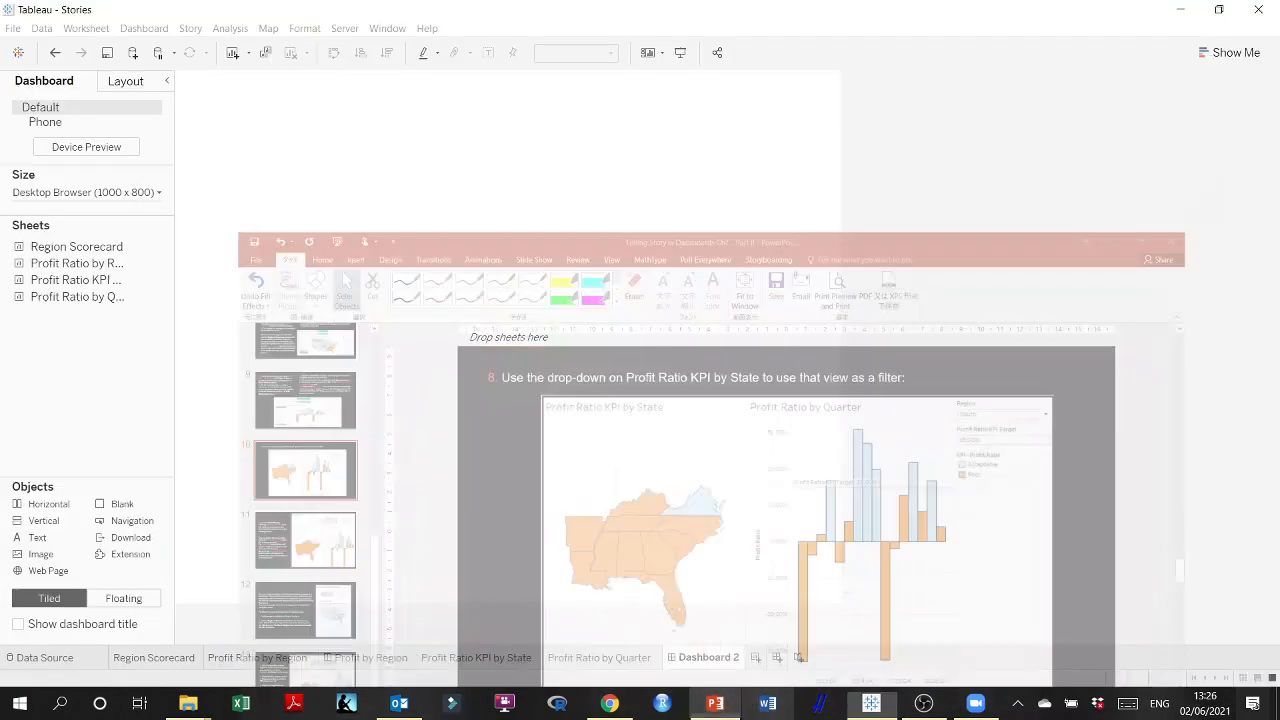
mouse_move(114, 284)
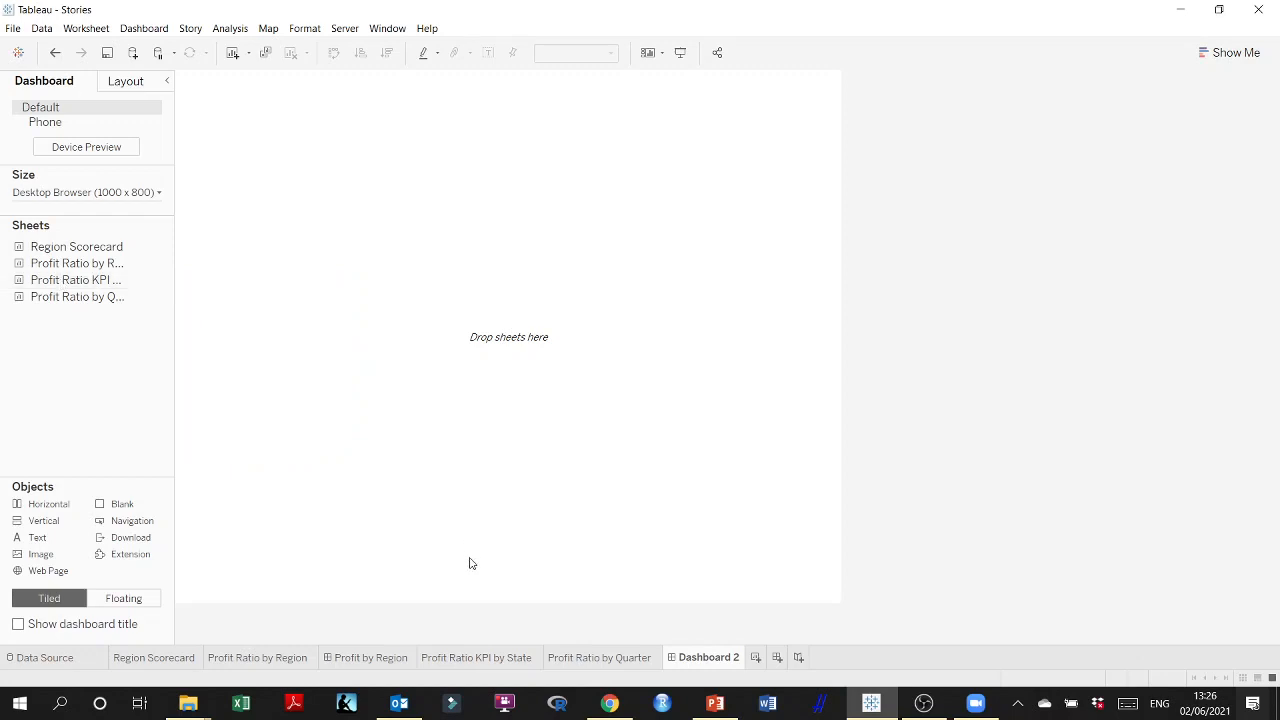
Review the Profit Ratio by Quarter sheet, and inspect Nevada and California on the Profit Ratio KPI by State map
click(596, 657)
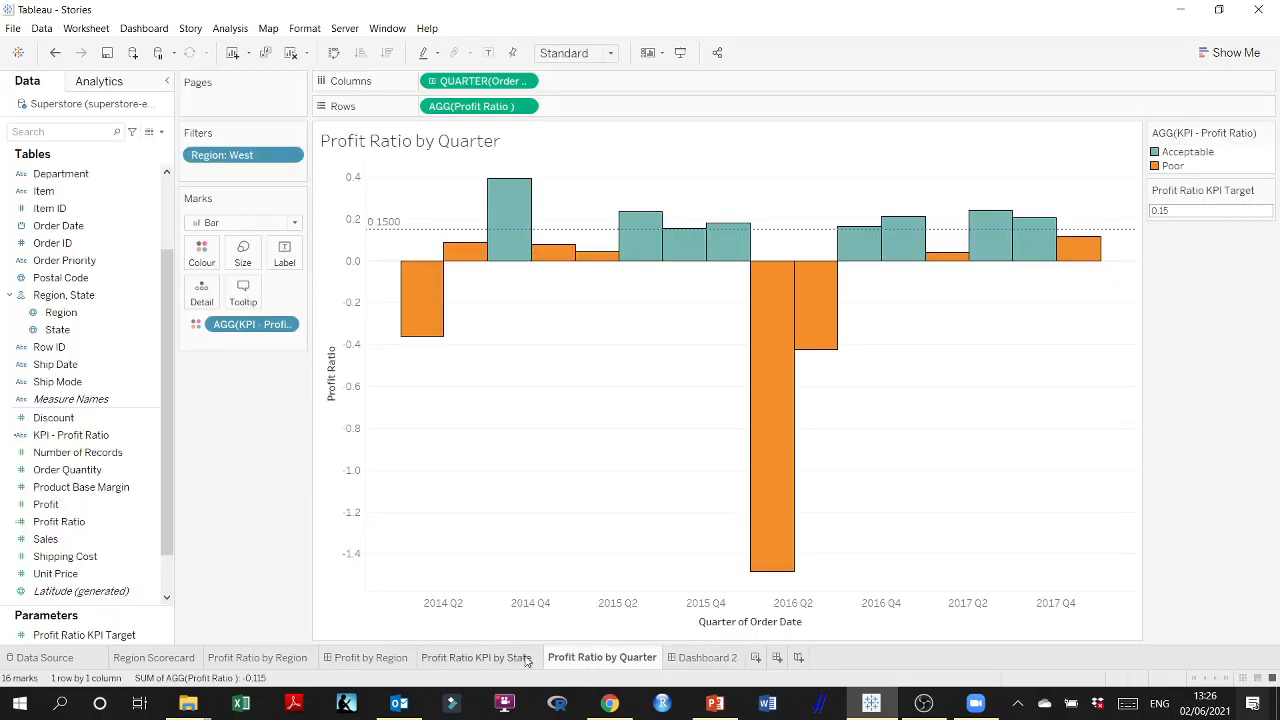
click(476, 657)
click(457, 388)
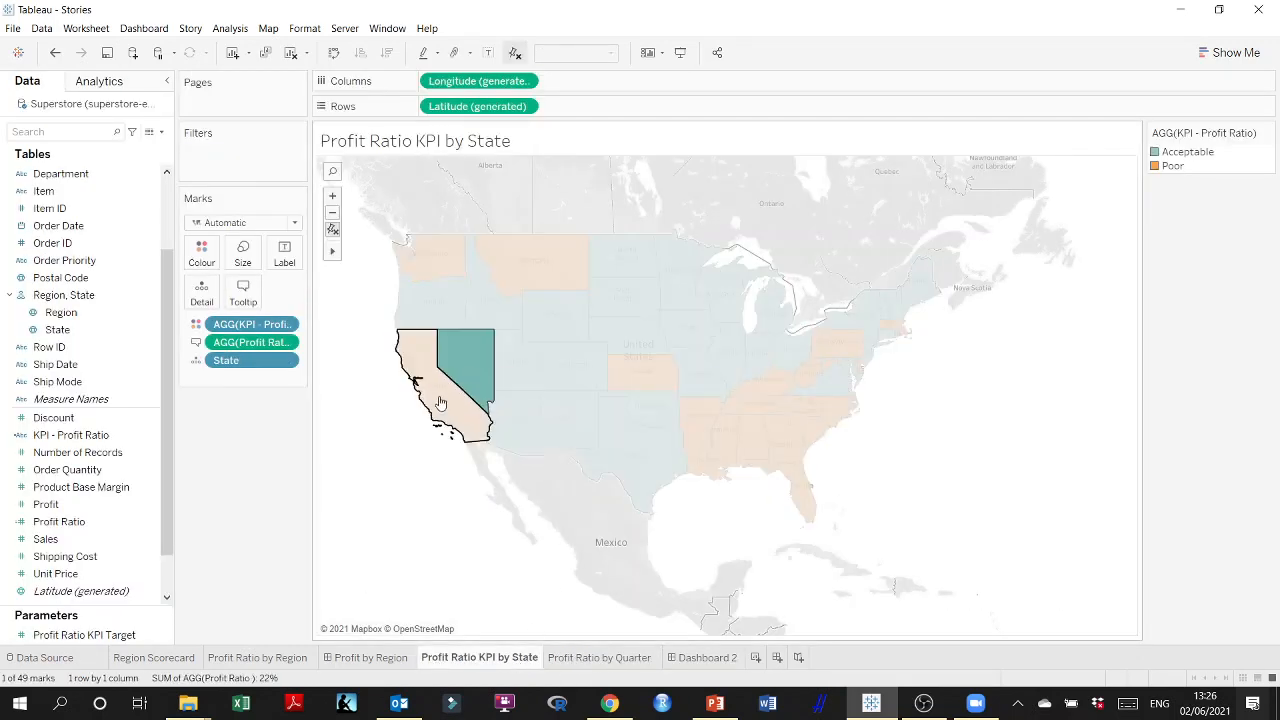
click(440, 402)
click(365, 466)
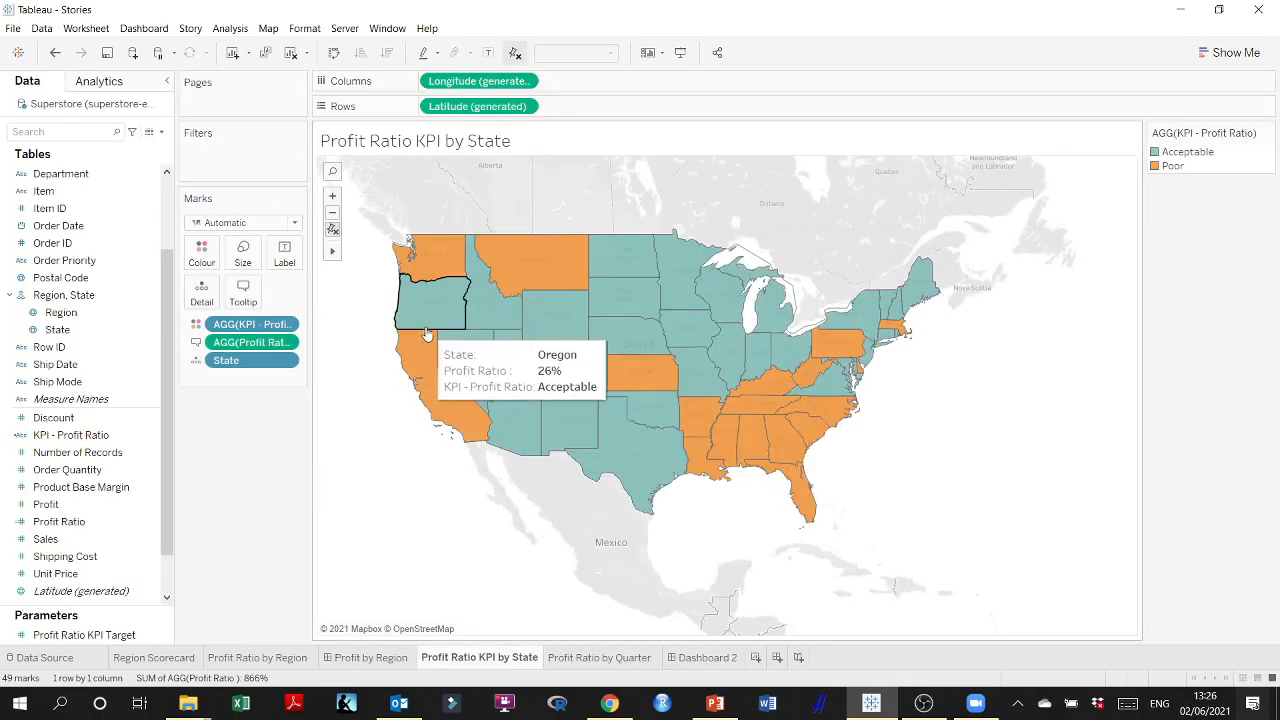
Try keeping only California on the state map, and undo the filter
click(432, 377)
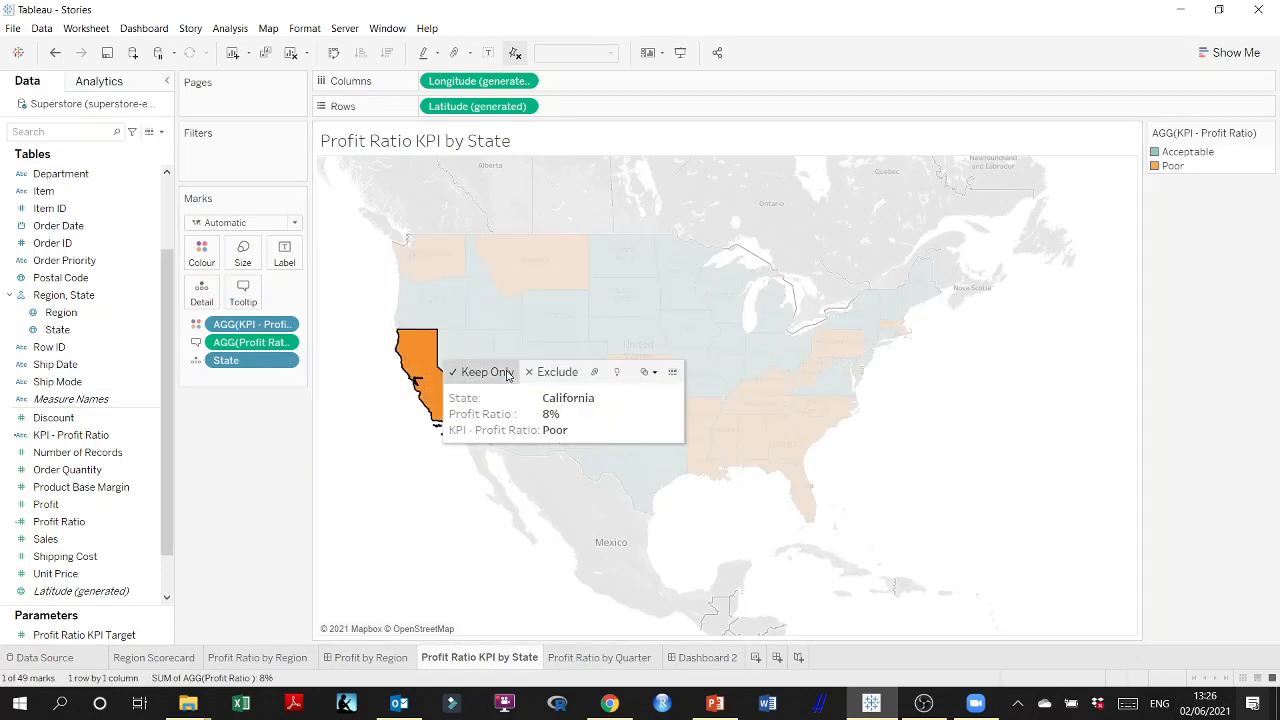
click(505, 374)
key(ctrl+z)
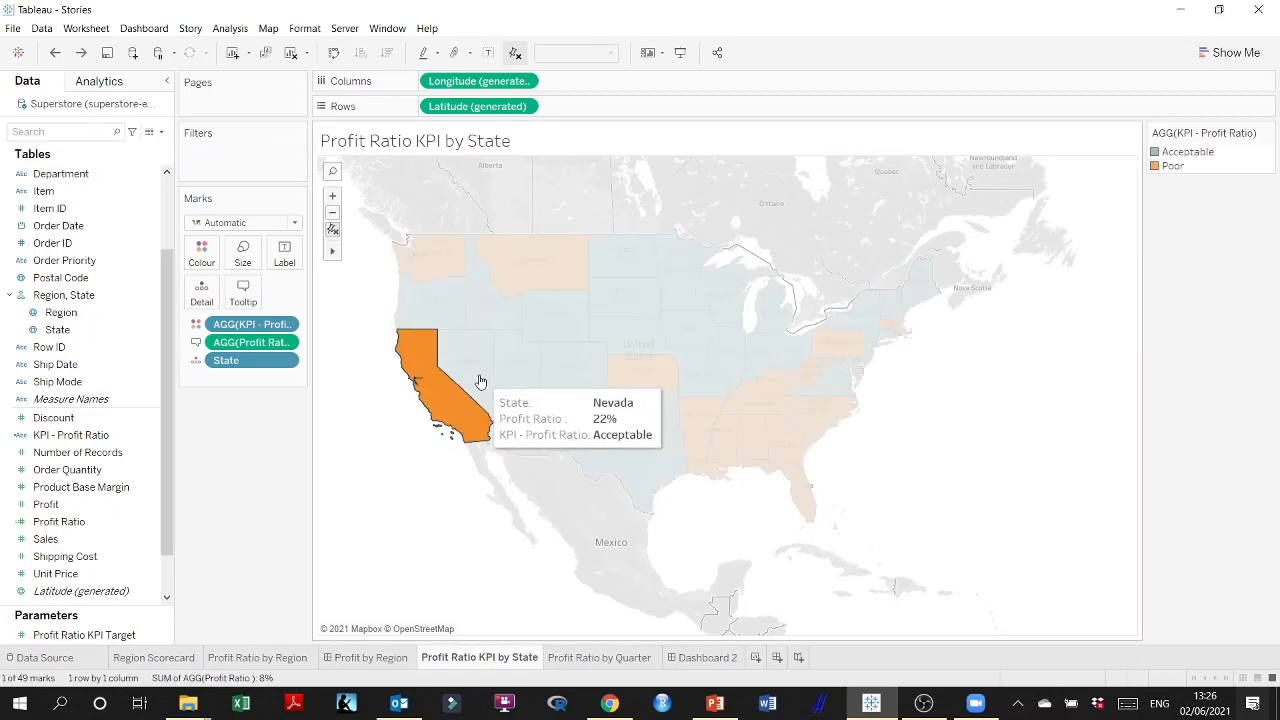
click(329, 506)
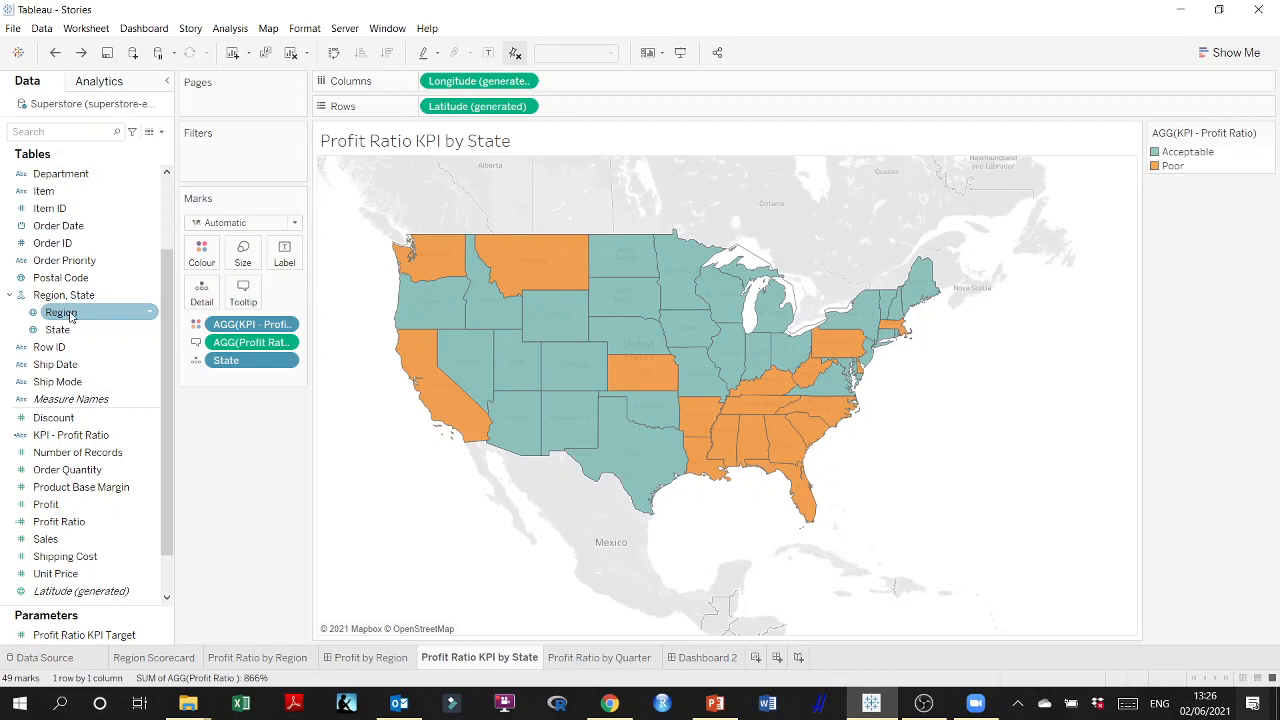
Add Region to the state map's tooltip and test selecting all West states through California's tooltip
drag(70, 316, 244, 297)
mouse_move(438, 405)
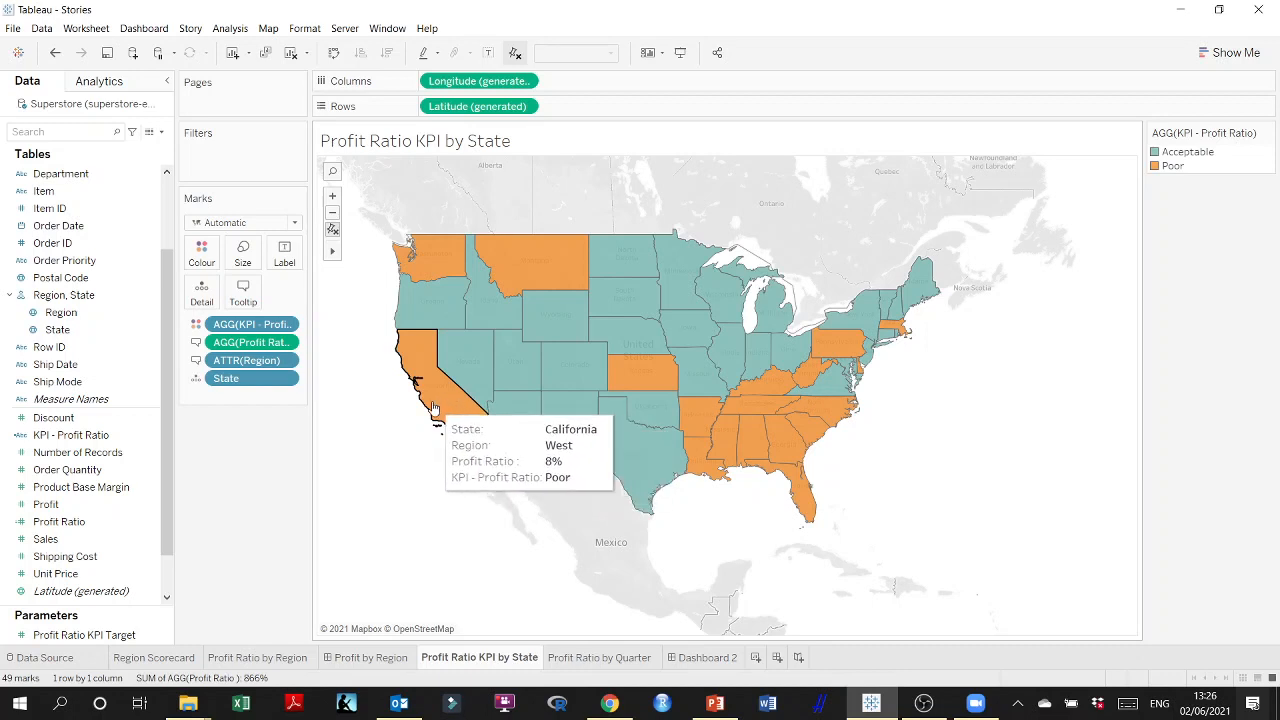
click(434, 408)
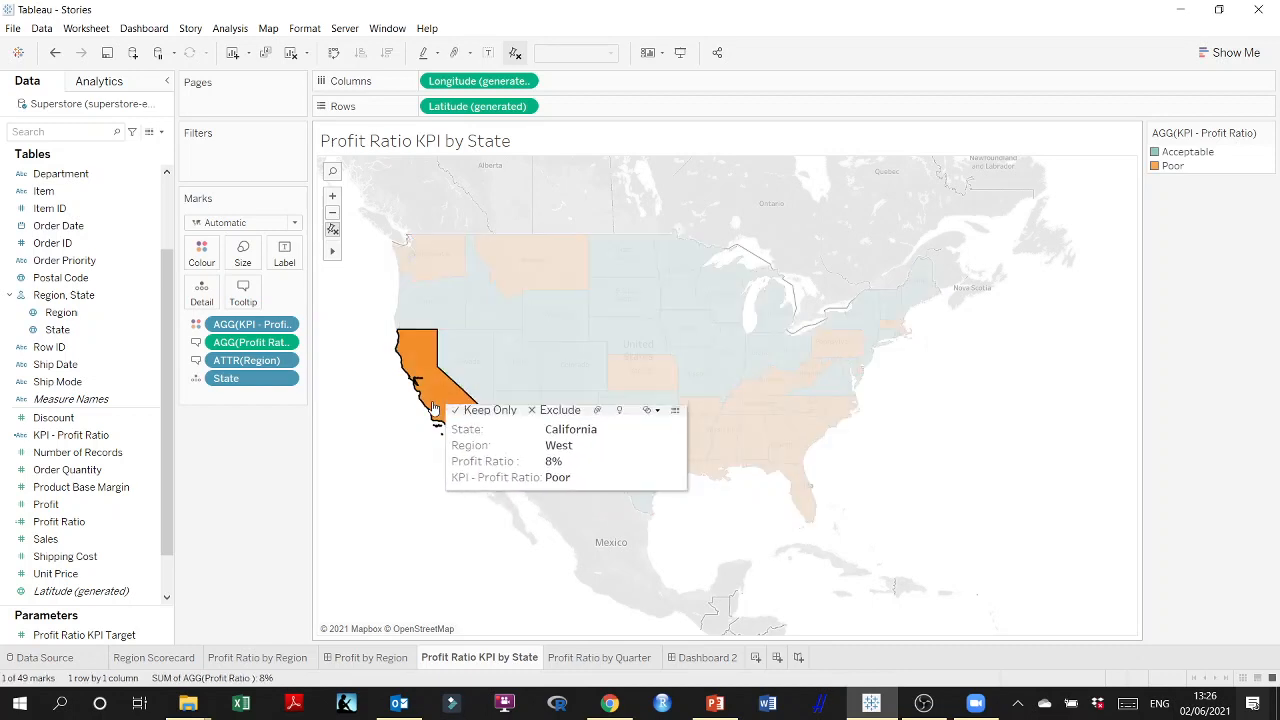
click(560, 450)
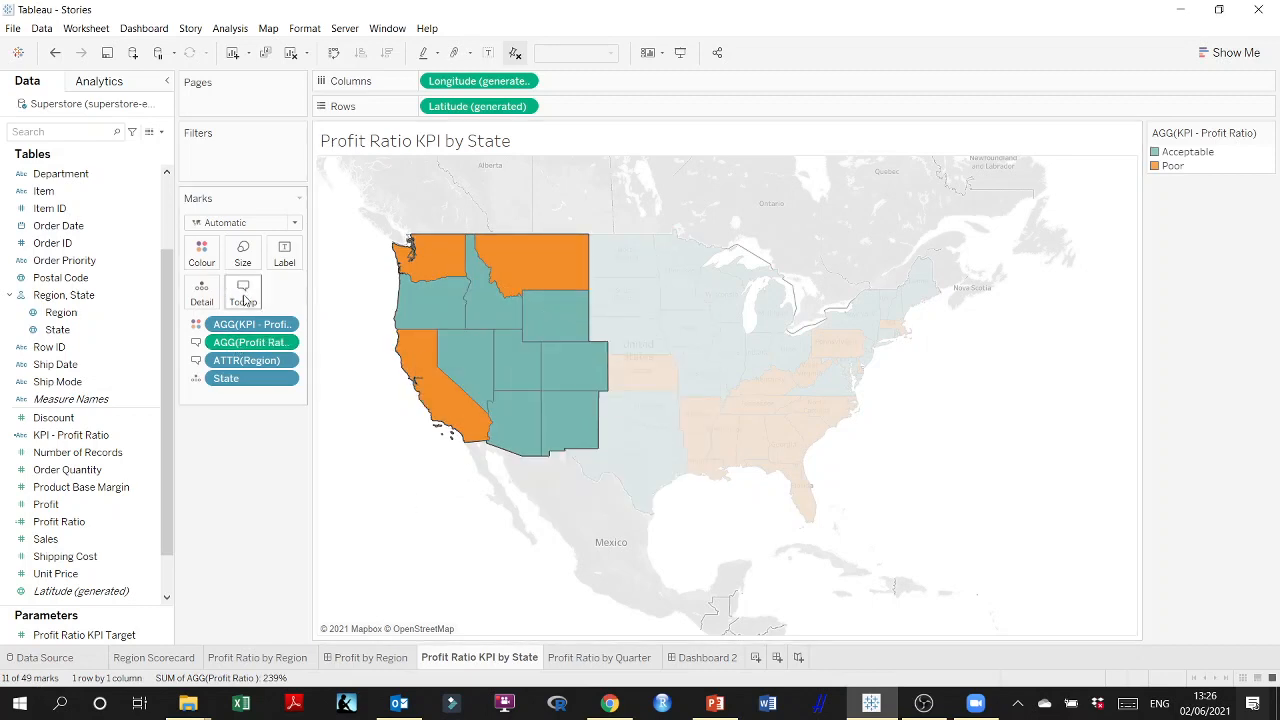
click(375, 488)
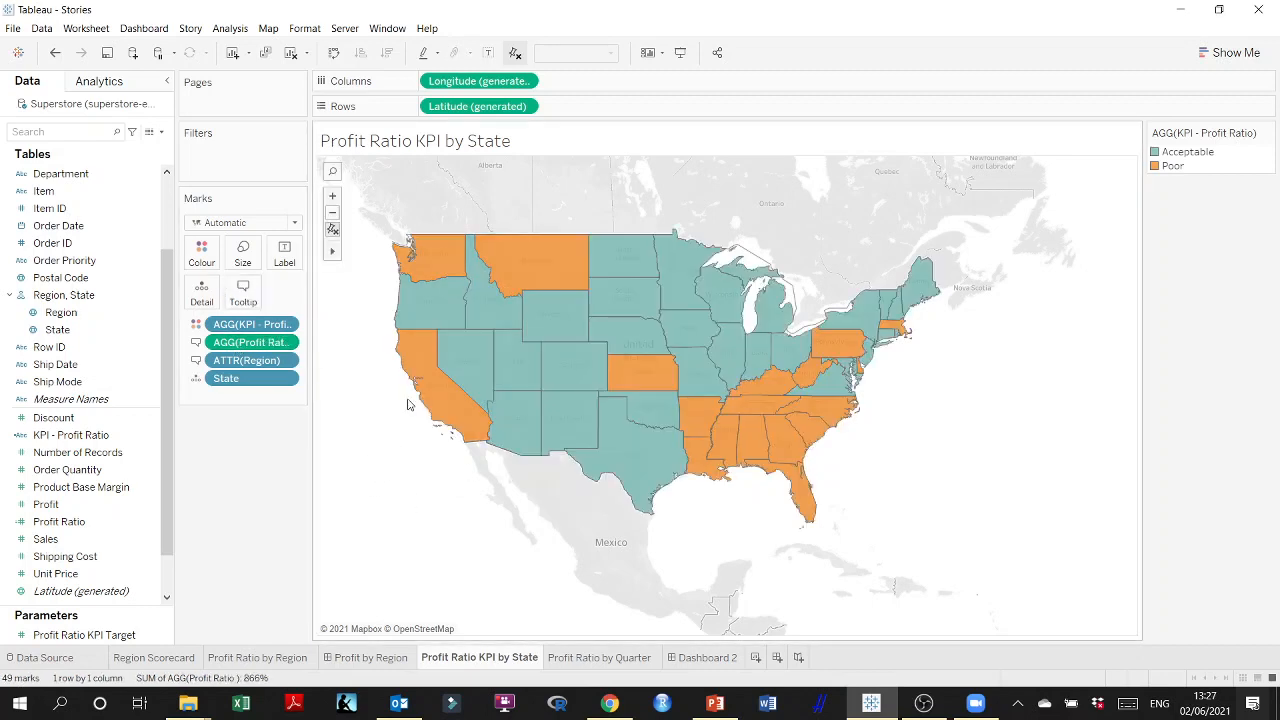
Add Profit Ratio KPI by State to Dashboard 2 with Profit Ratio by Quarter below it
click(706, 657)
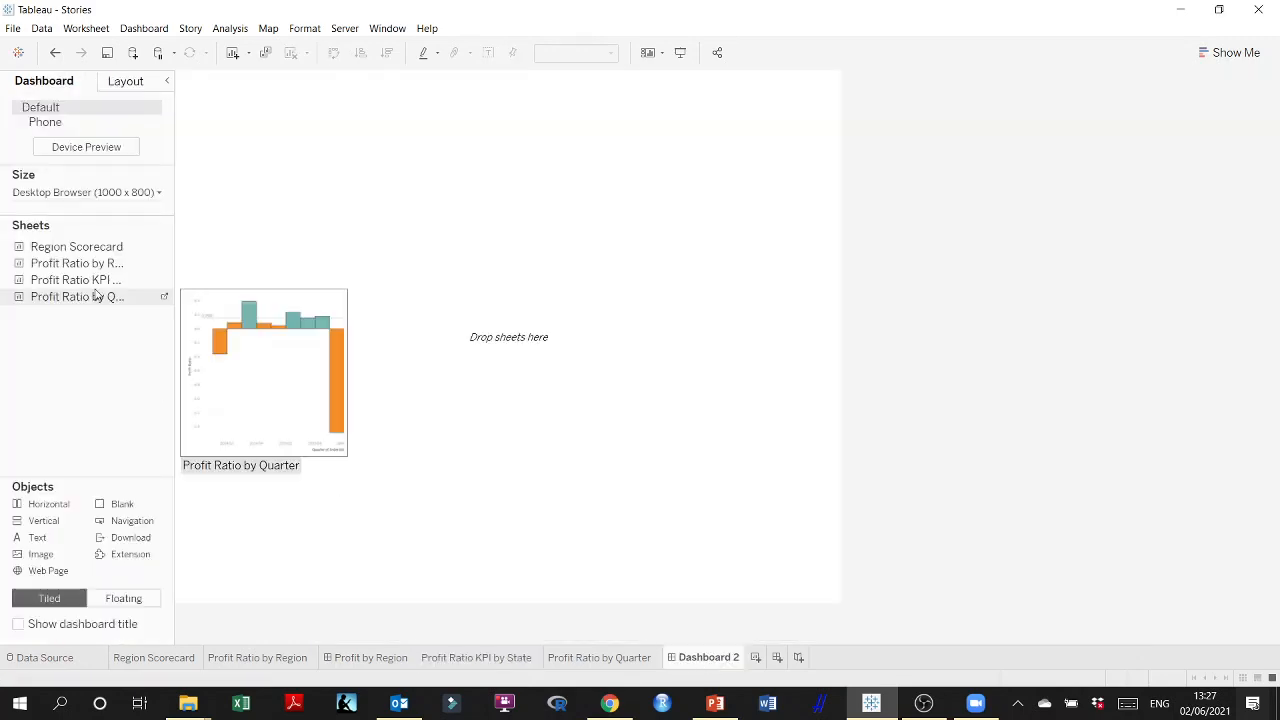
drag(88, 284, 374, 264)
drag(74, 296, 397, 505)
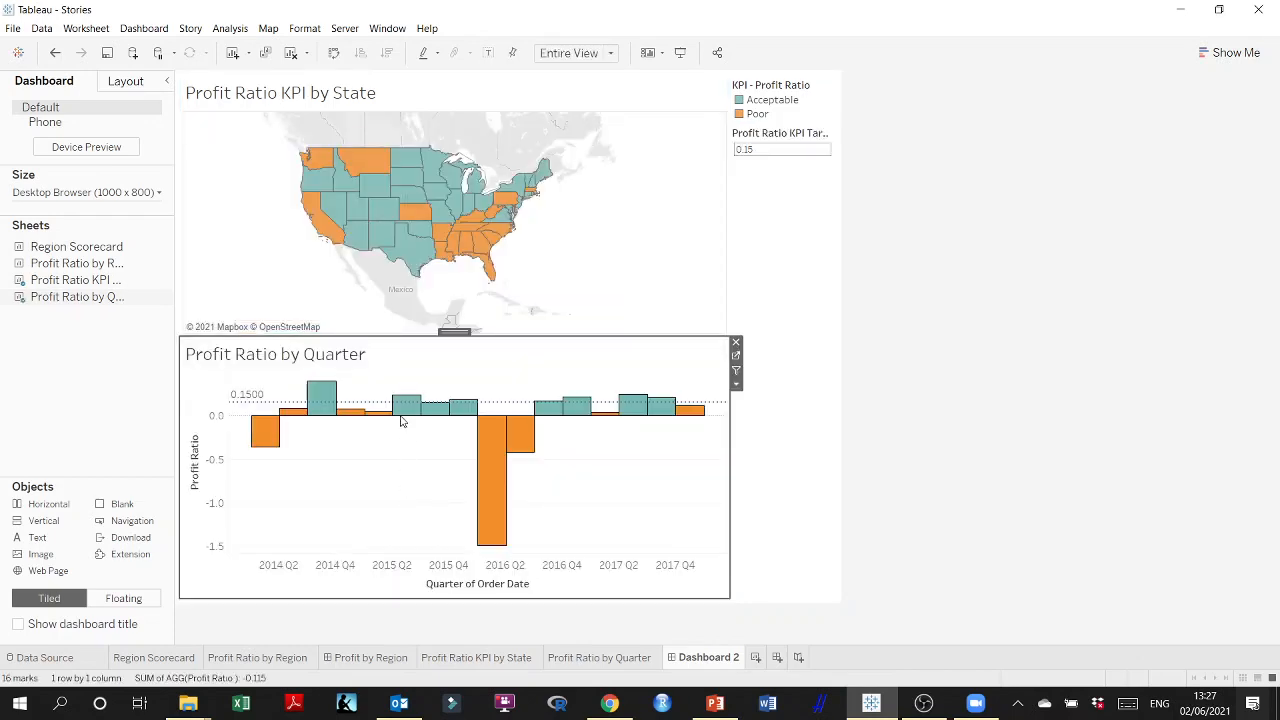
Select the West states on the dashboard map through California's tooltip and zoom the map in on them
click(335, 232)
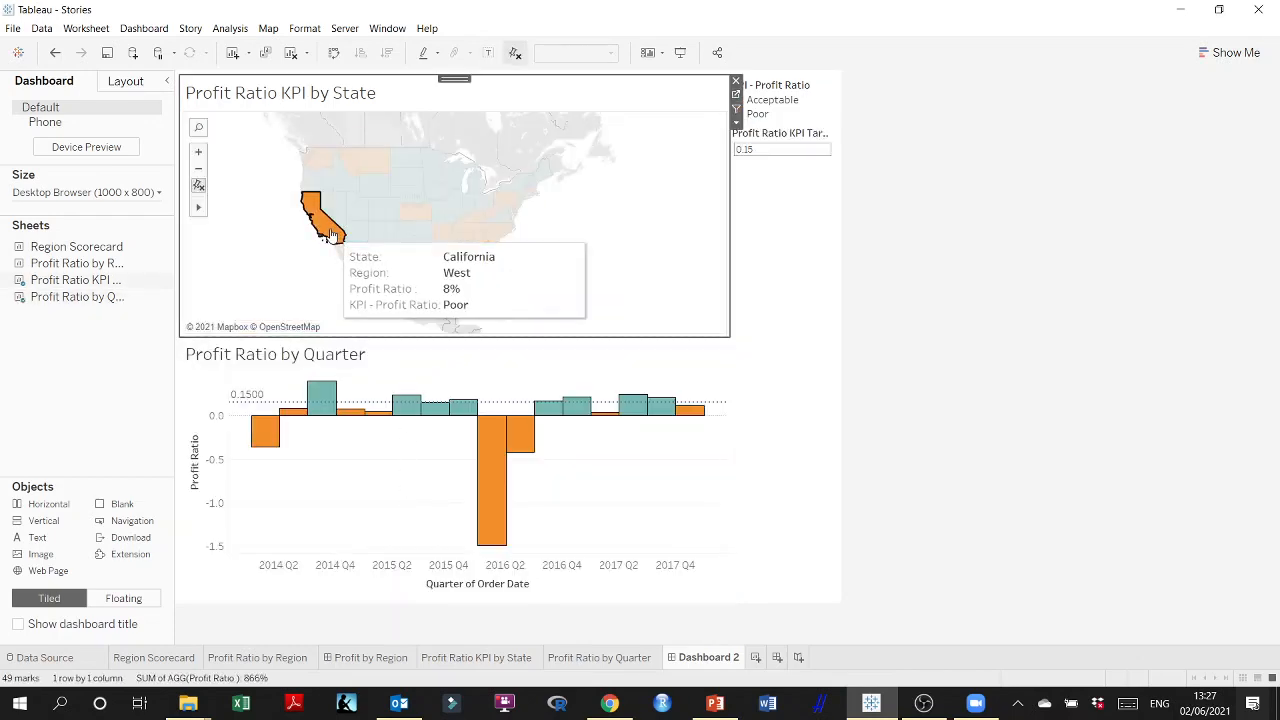
click(457, 278)
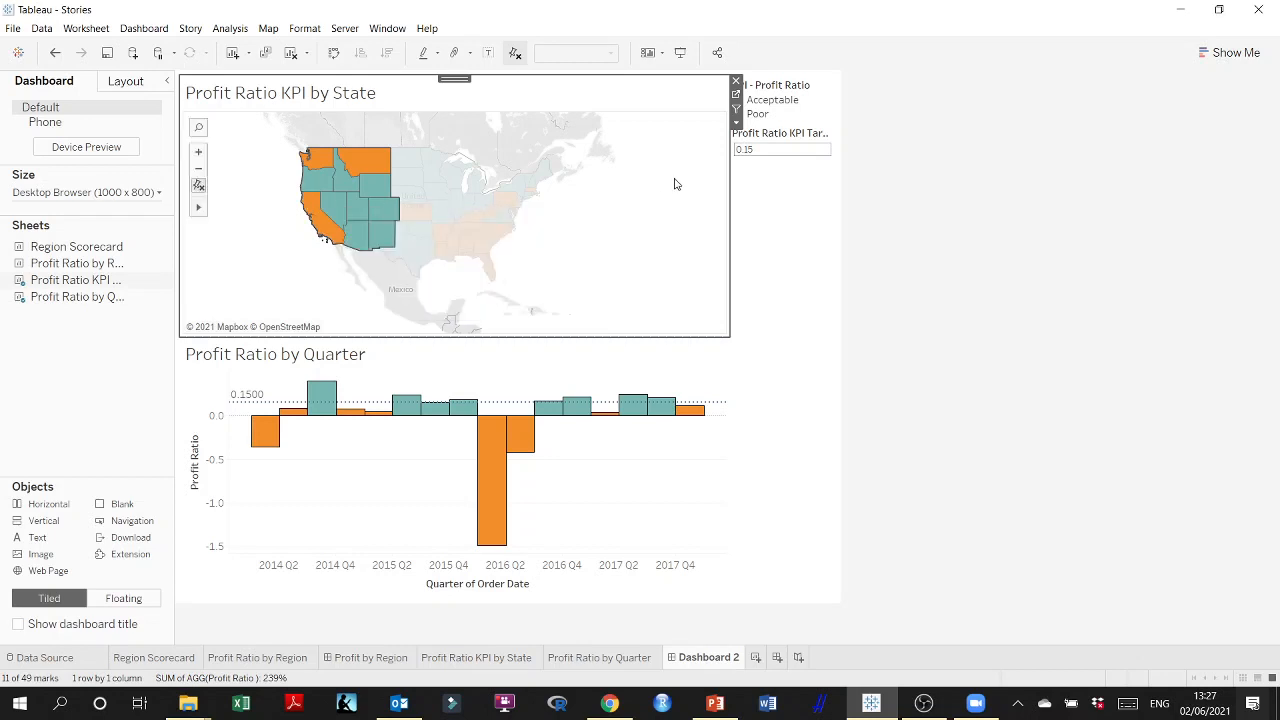
scroll(445, 251, up, 3)
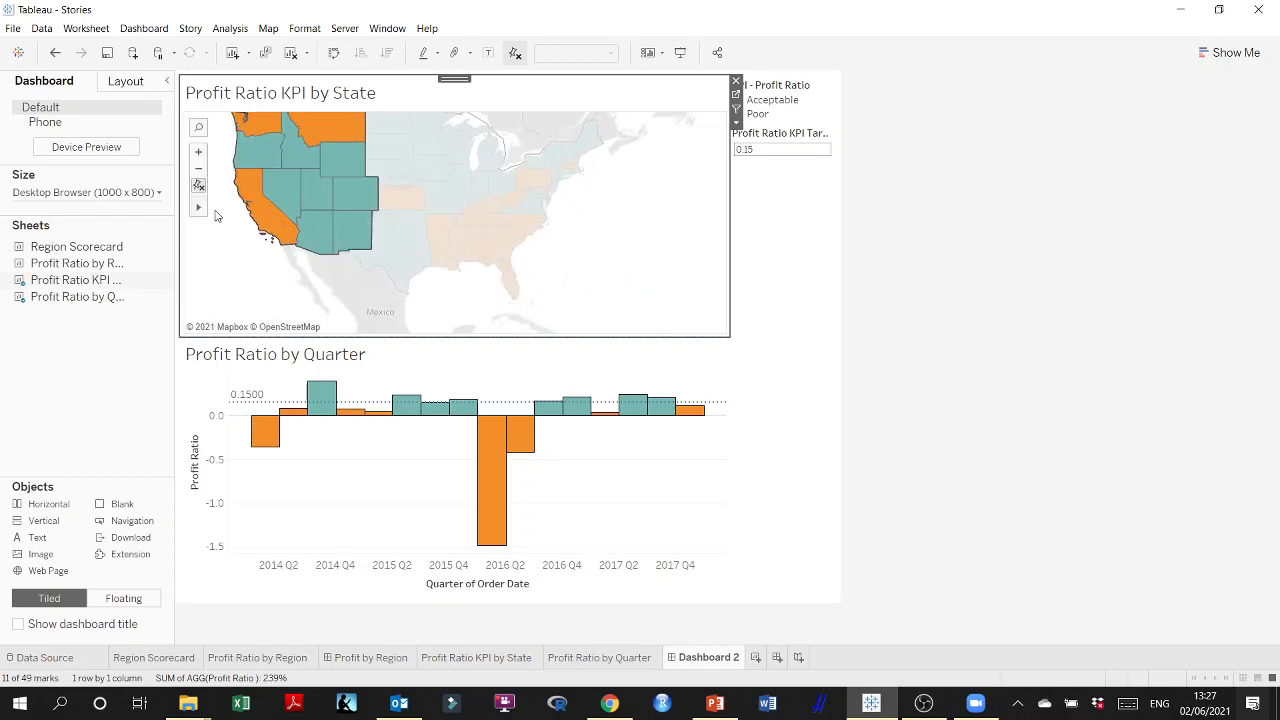
click(241, 208)
drag(248, 245, 300, 273)
scroll(300, 269, up, 1)
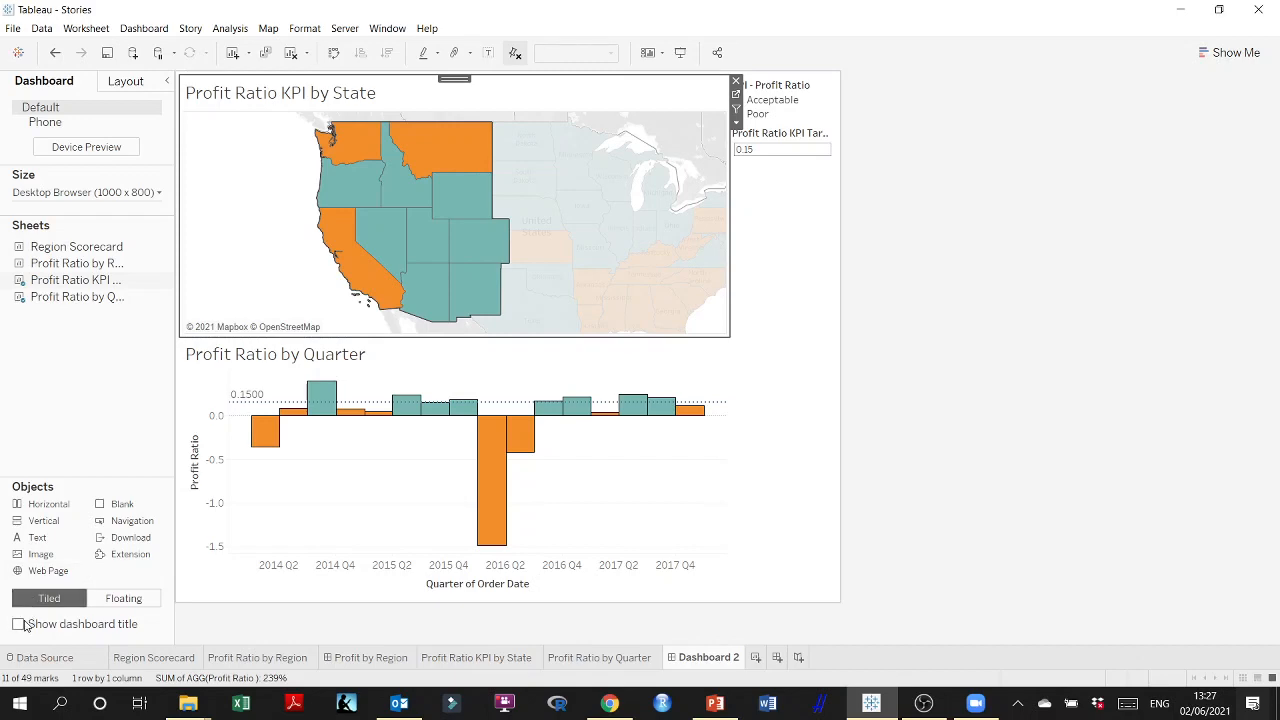
Switch to the PowerPoint slides to read the instruction on using the state map as a filter, and return to Tableau
click(714, 704)
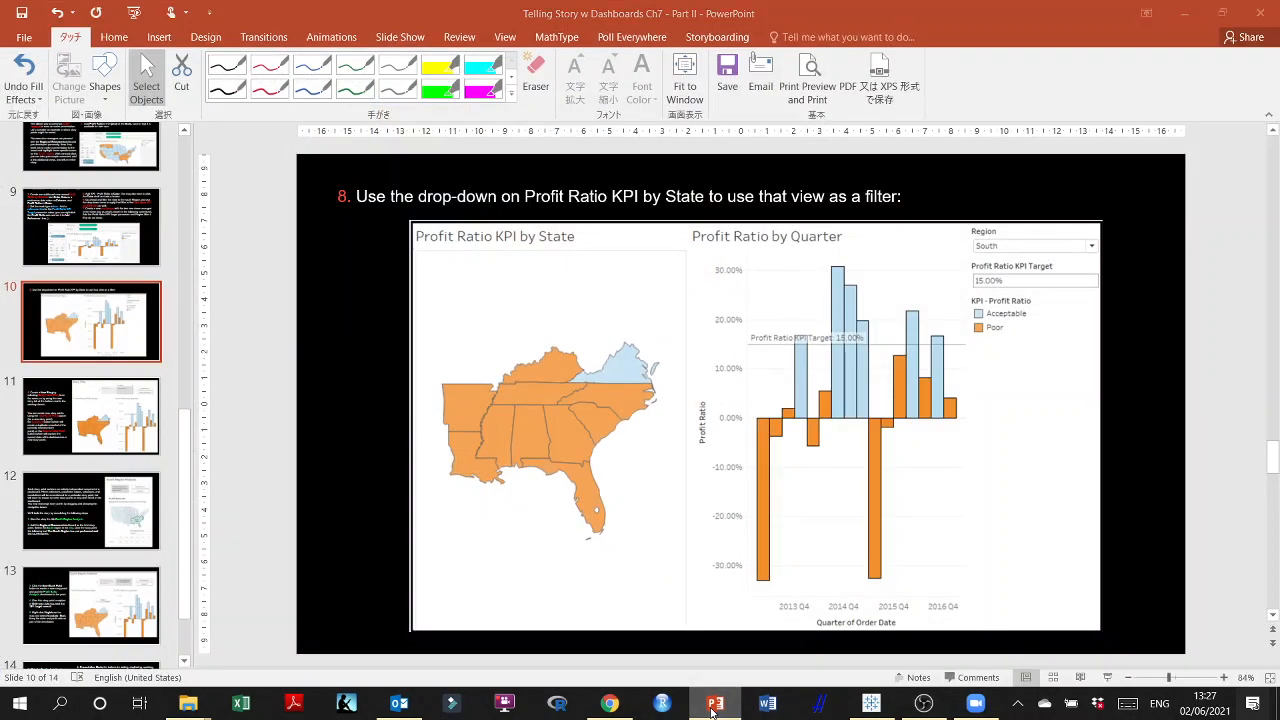
click(714, 704)
click(714, 704)
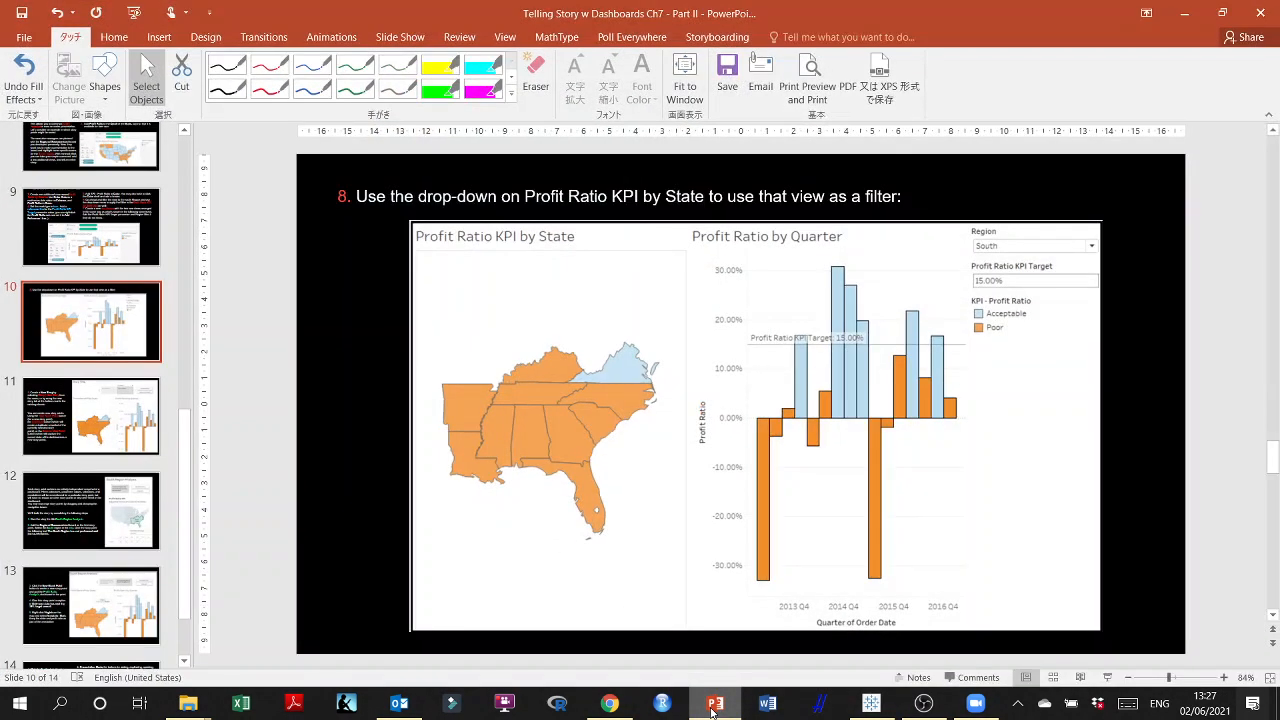
click(713, 706)
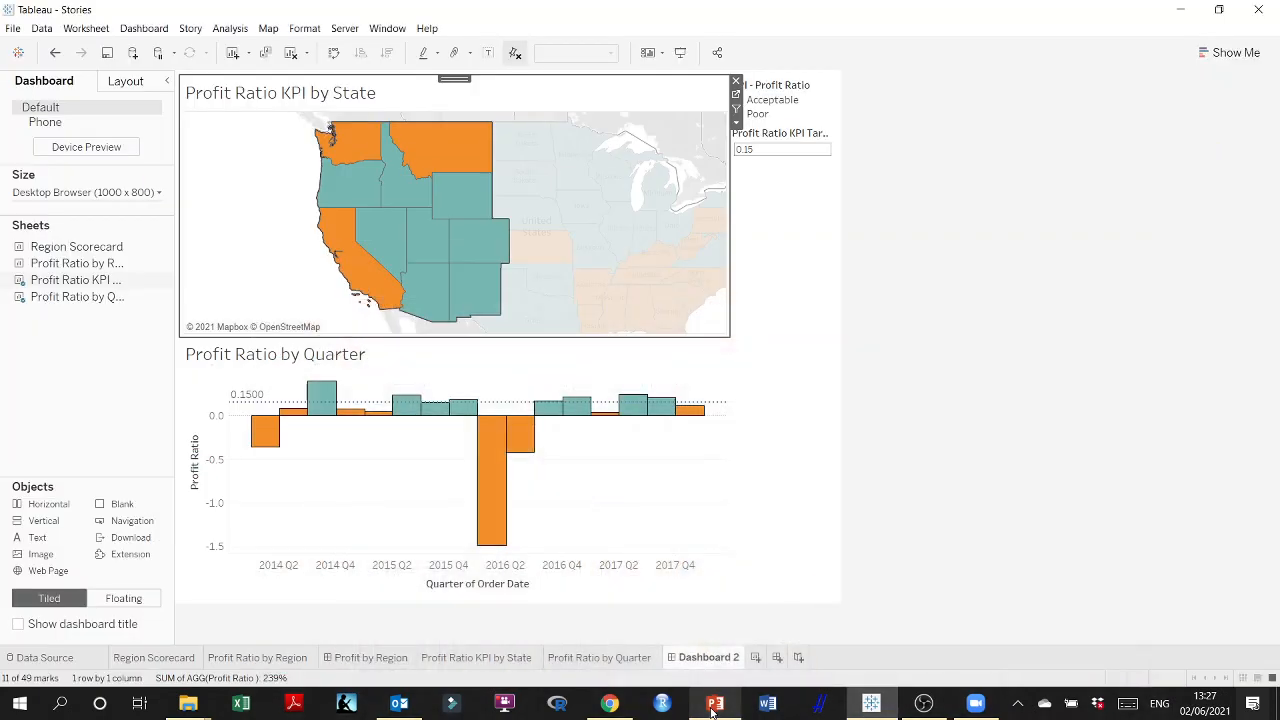
Try to rename Dashboard 2 as "Profit Ratio KPI by State"
double_click(711, 659)
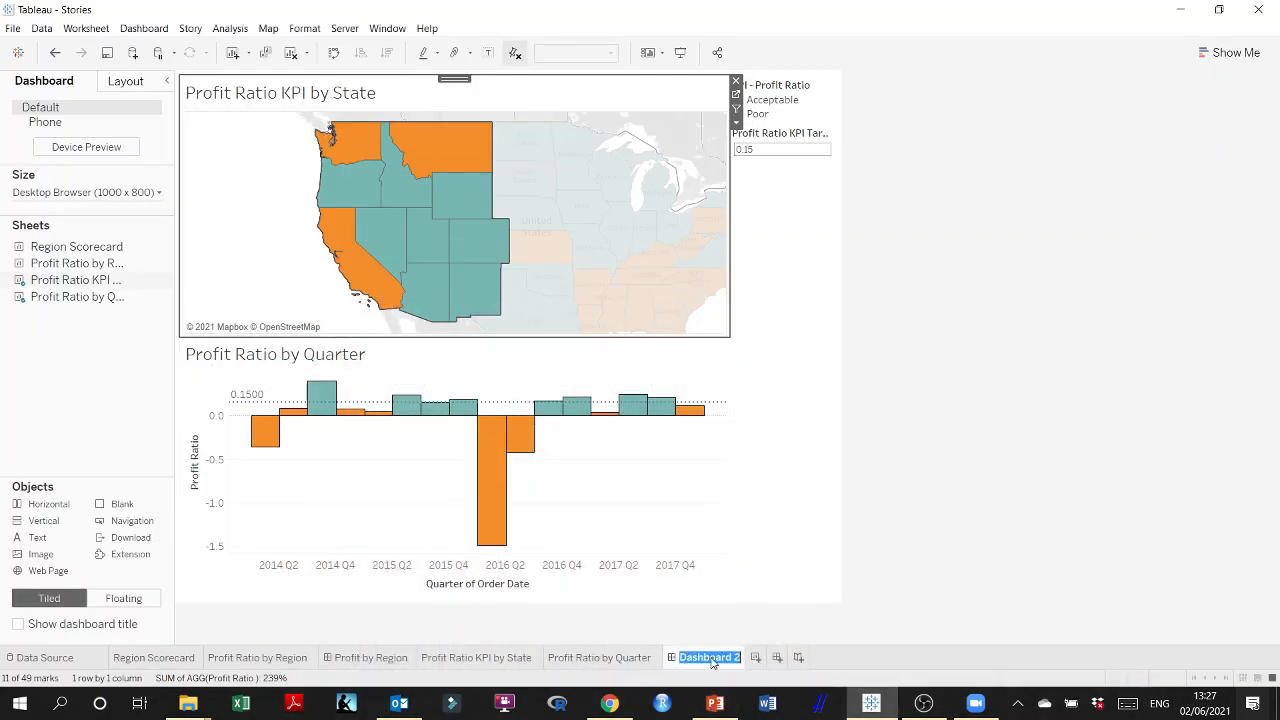
text(Profit Ratio K)
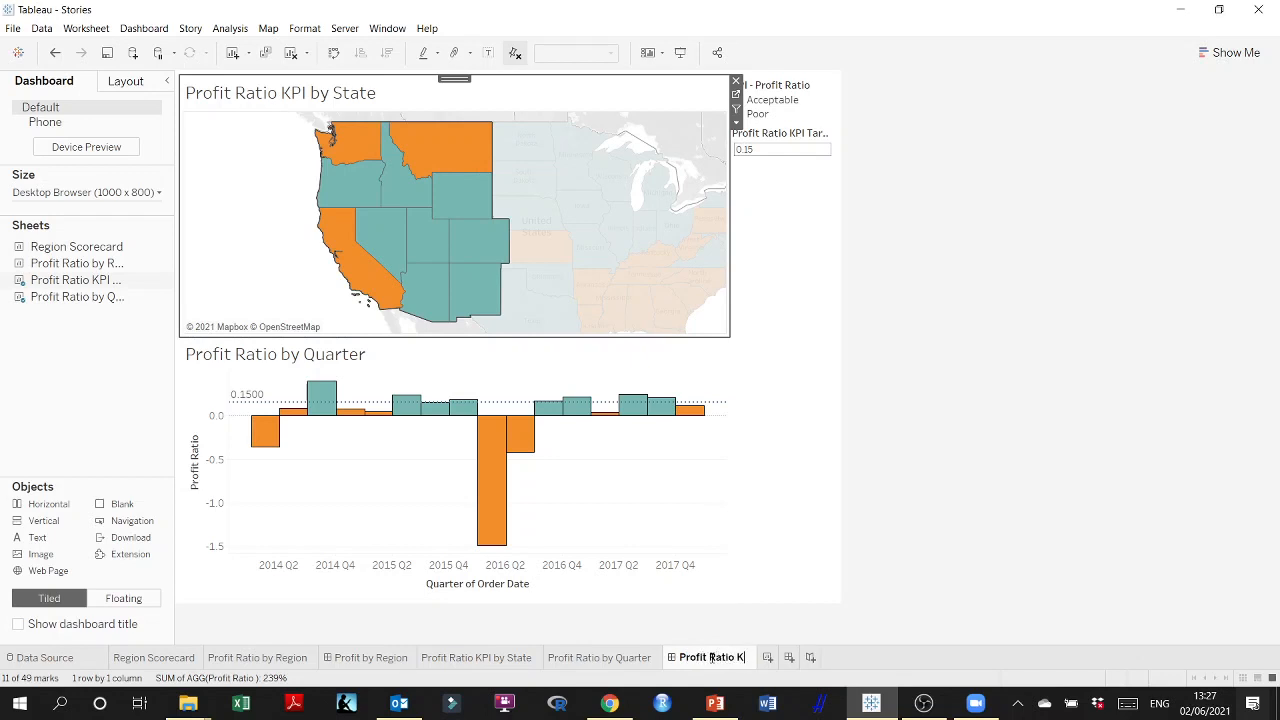
text(PI )
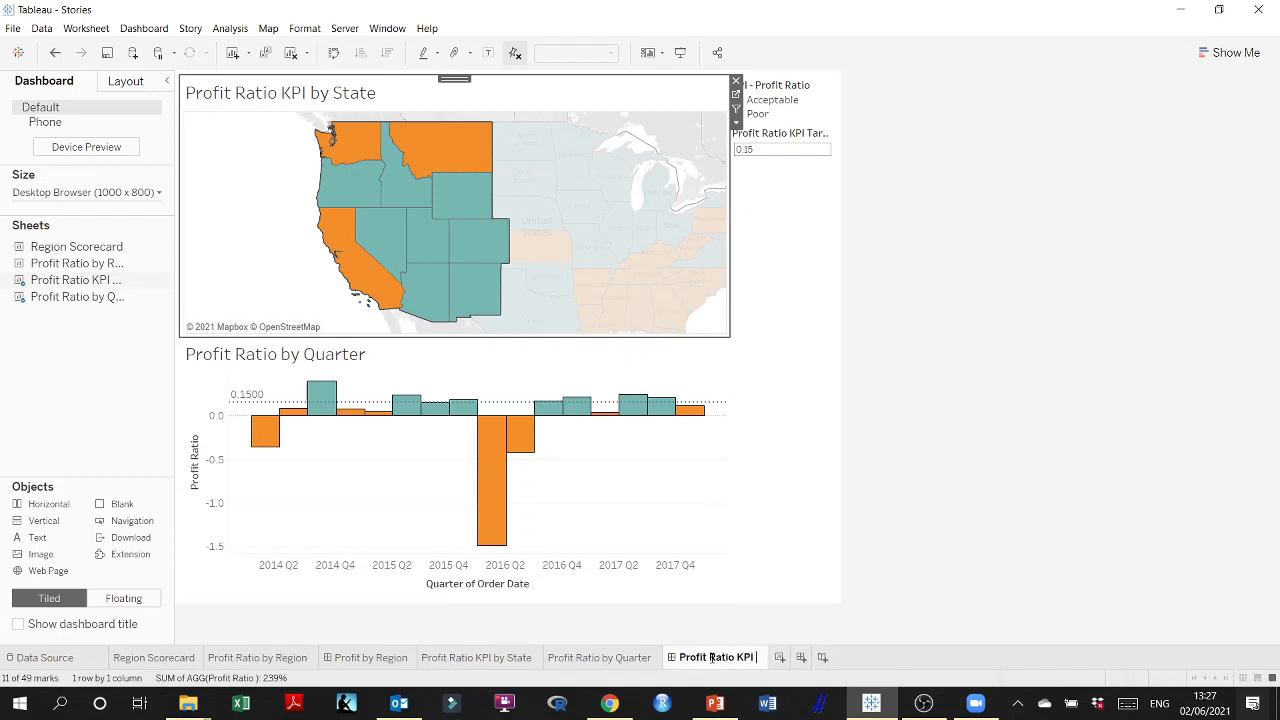
text(by State)
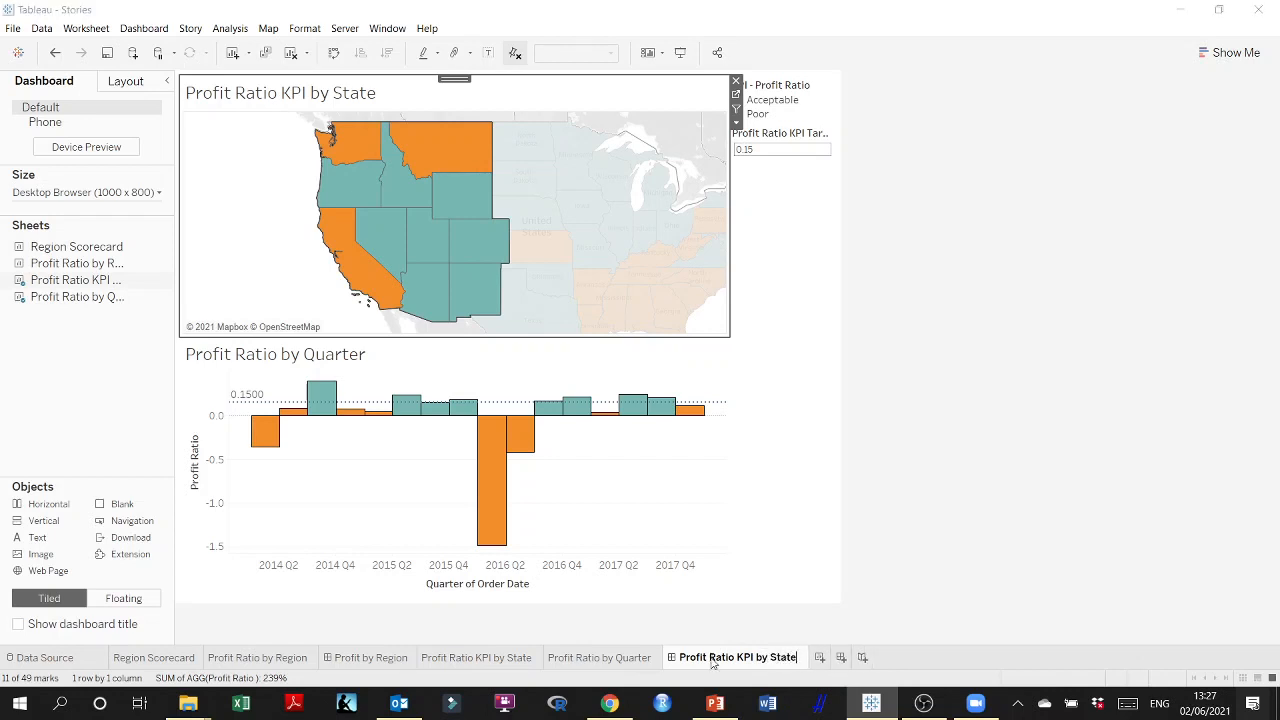
key(Return)
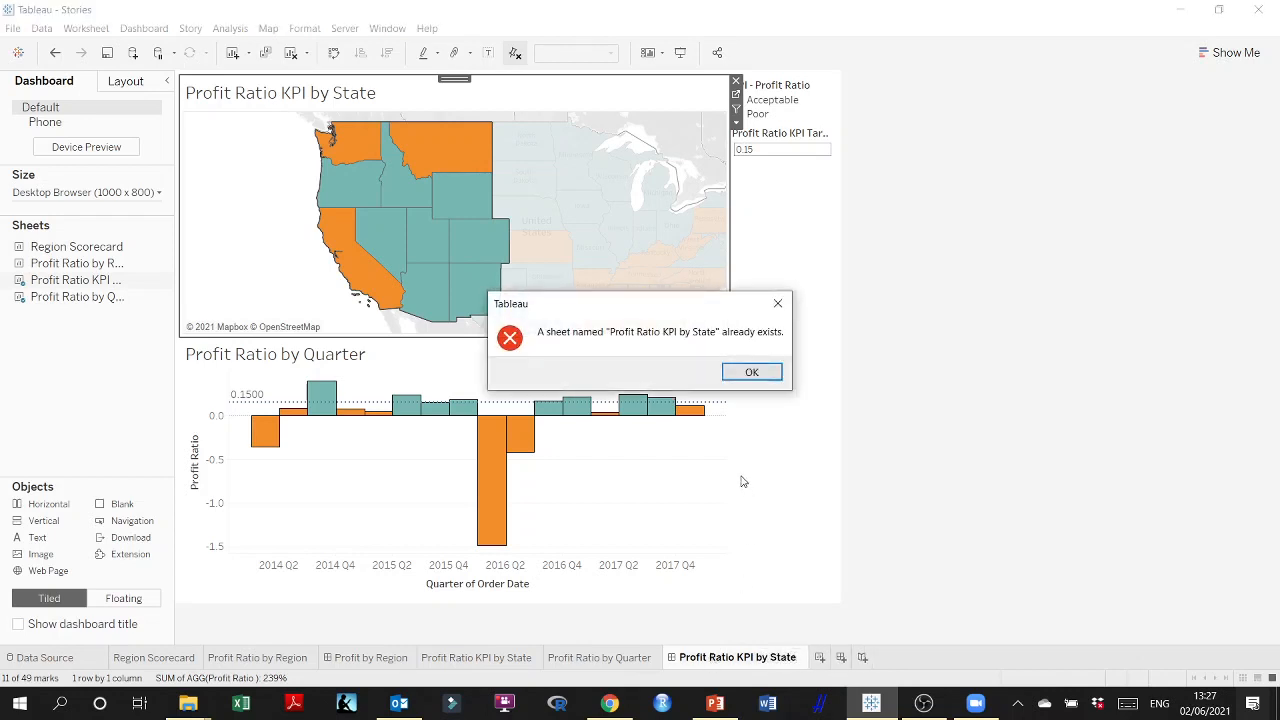
click(751, 372)
Complete the dashboard's name as "Profit Ratio KPI Over time per state" in place of the "by State" ending
mouse_move(80, 303)
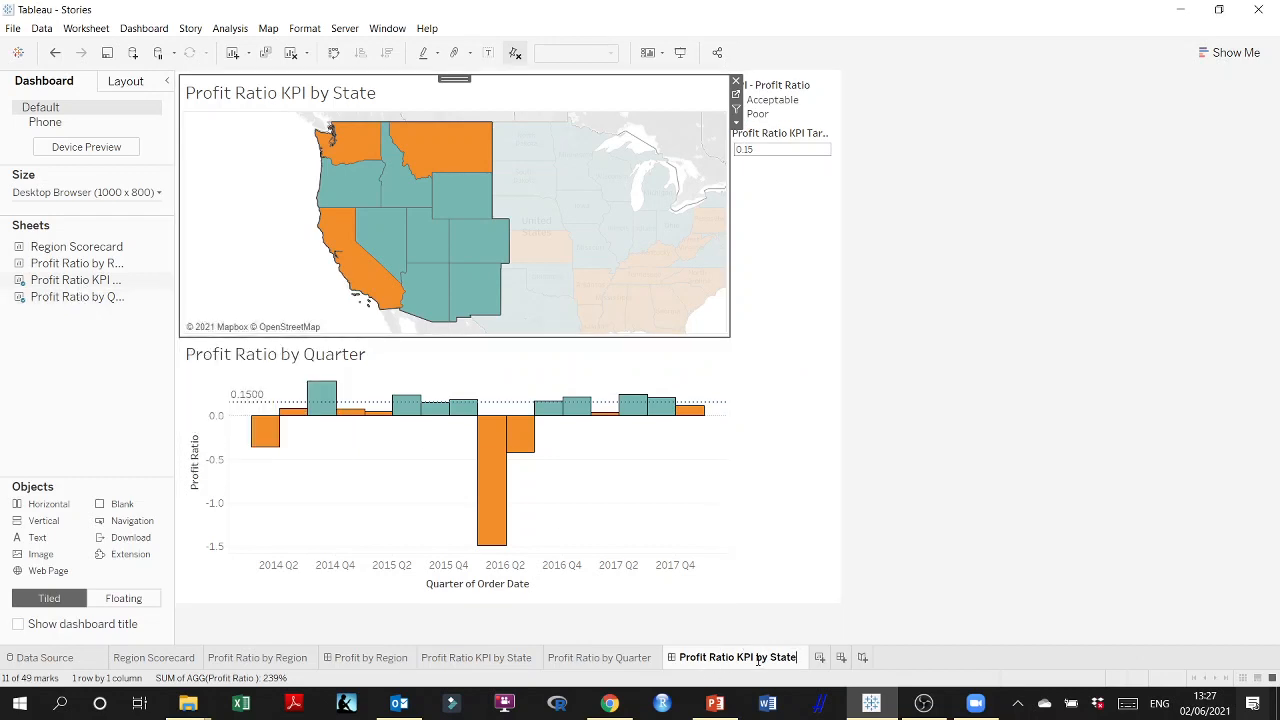
drag(757, 660, 800, 659)
text(Over Time)
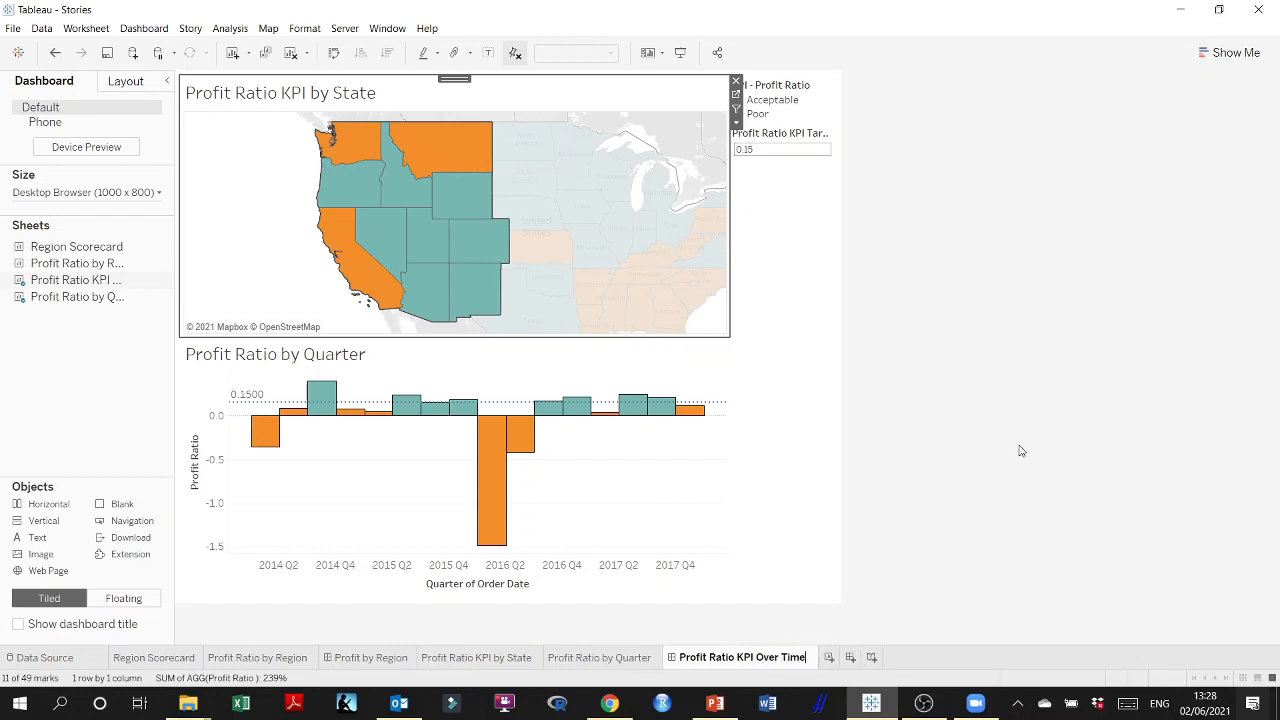
key(BackSpace)
key(BackSpace)
key(BackSpace)
key(BackSpace)
text(time and)
key(BackSpace)
key(BackSpace)
key(BackSpace)
text(pe)
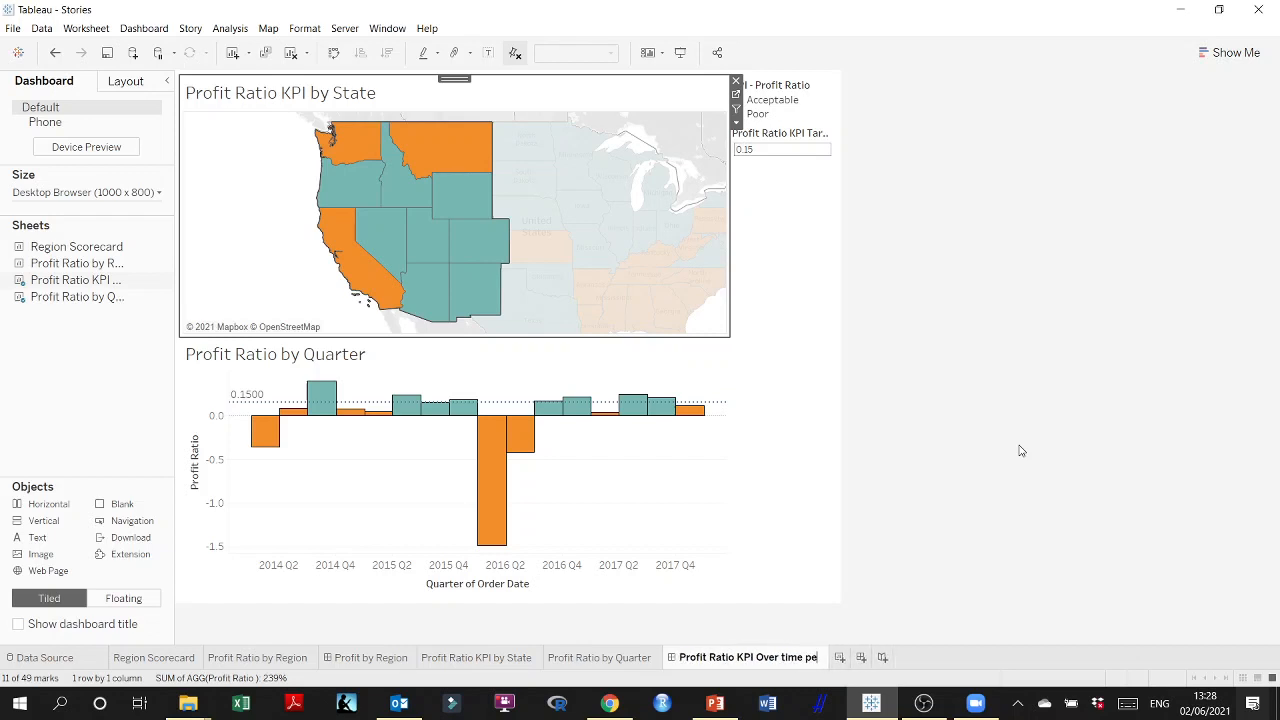
text(r state)
key(Return)
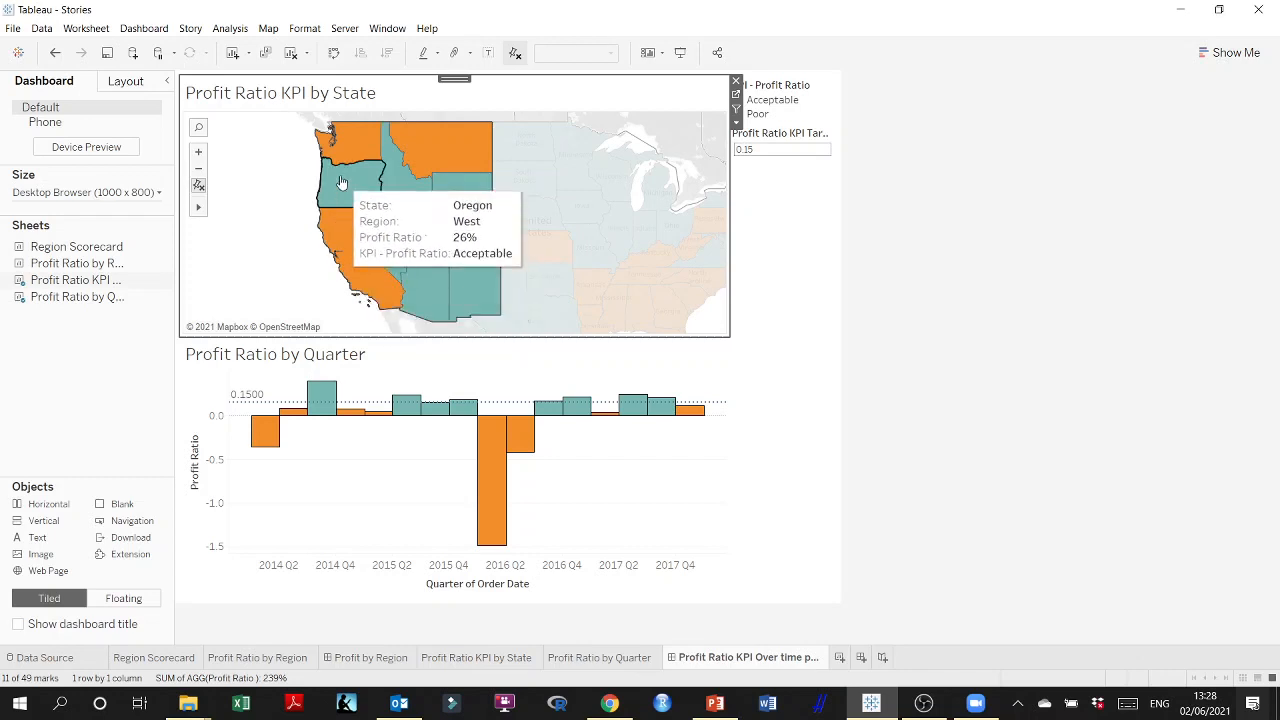
On the Profit Ratio KPI by State sheet, label the map's states with Profit Ratio and State
mouse_move(344, 207)
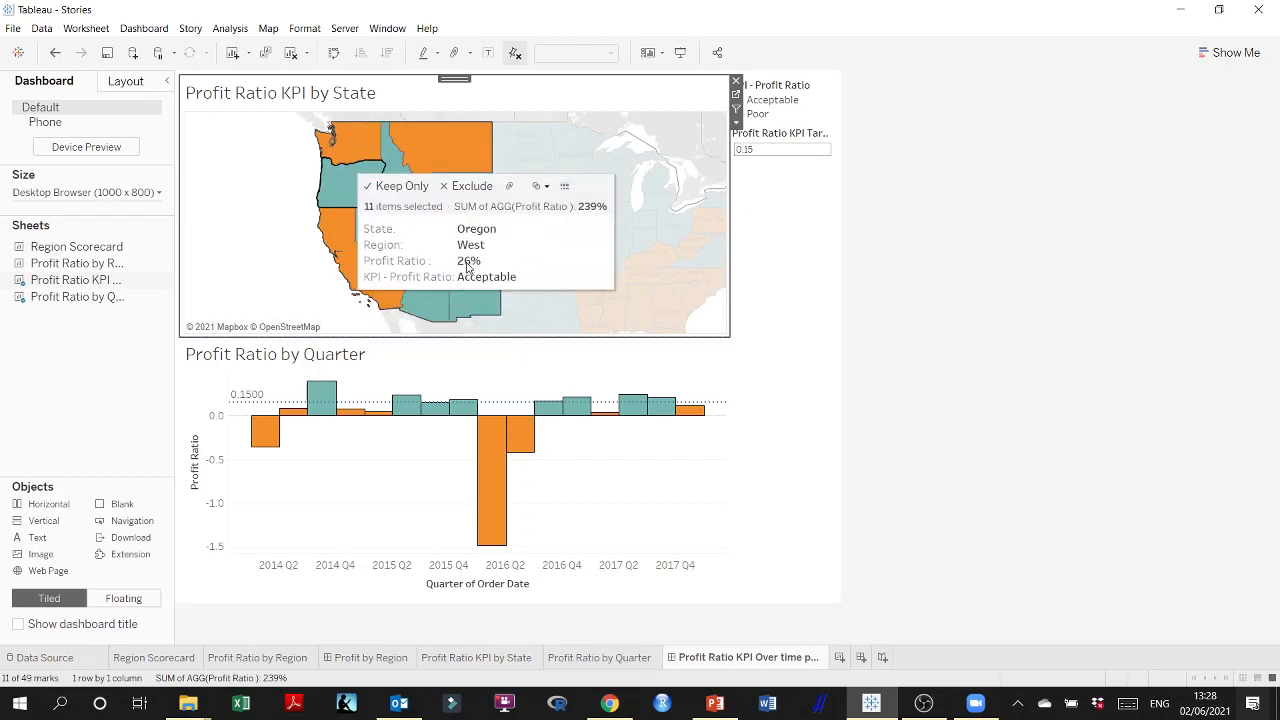
click(590, 658)
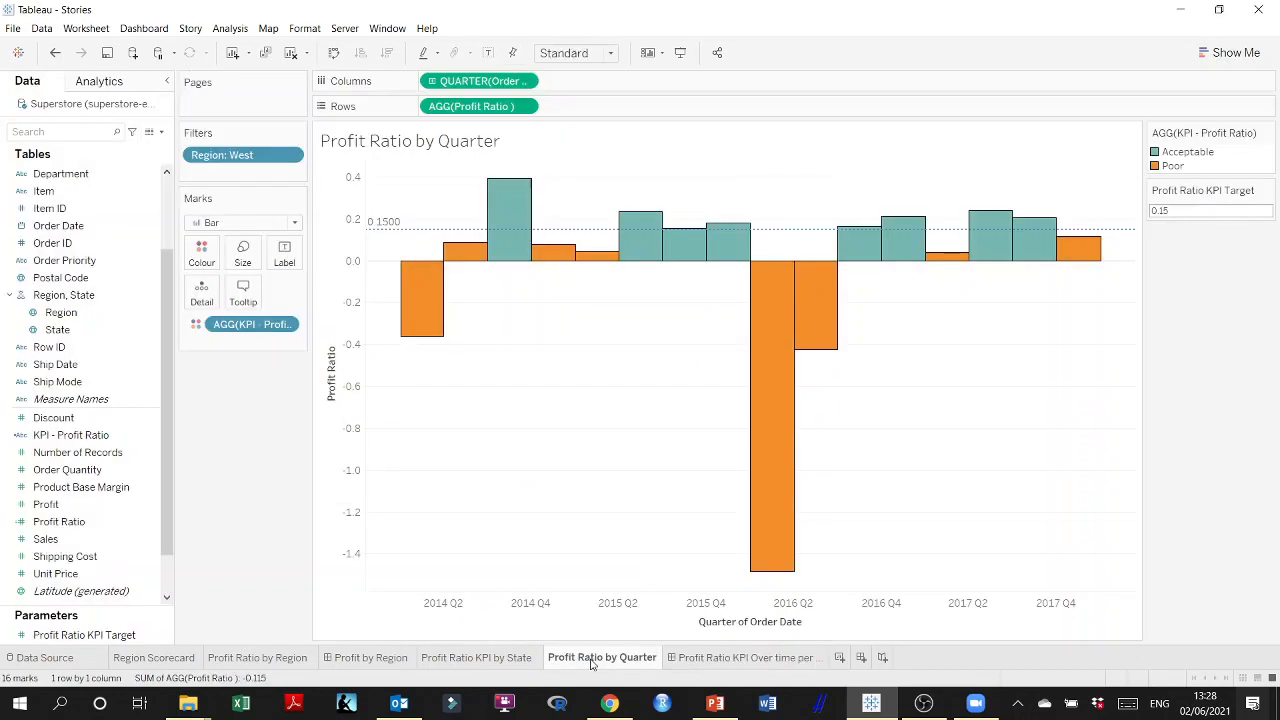
click(508, 660)
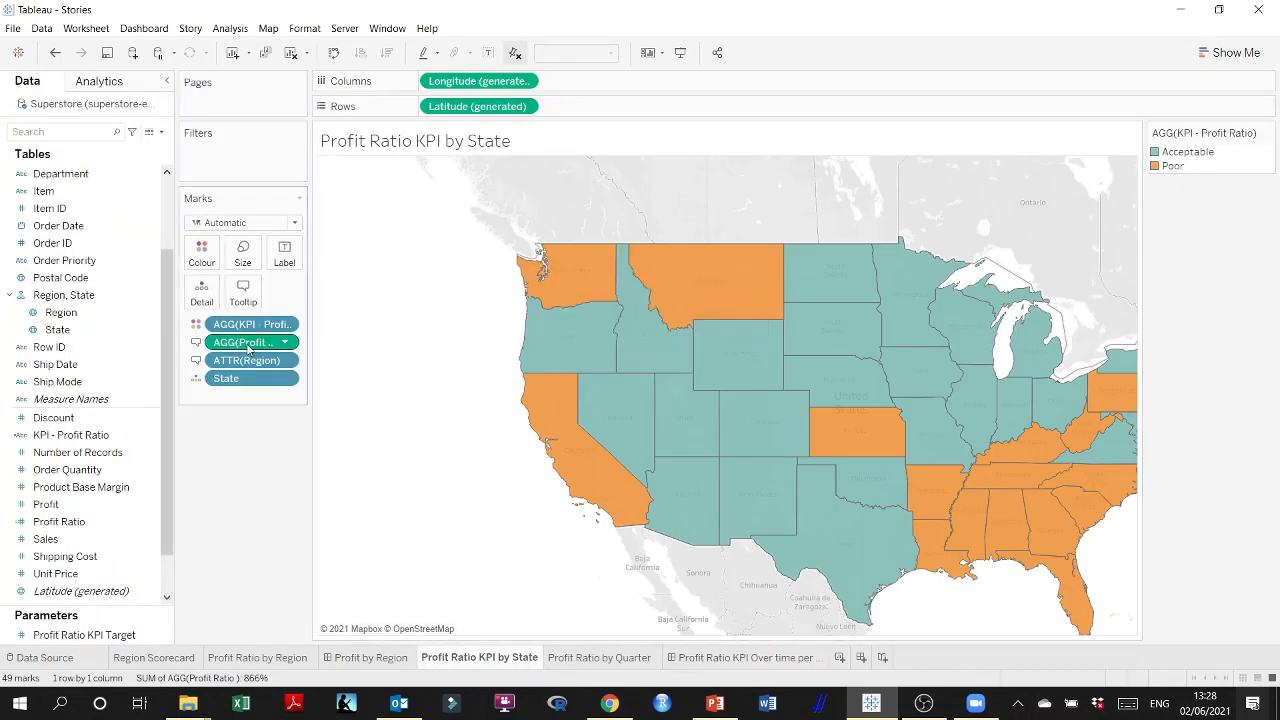
drag(248, 348, 289, 260)
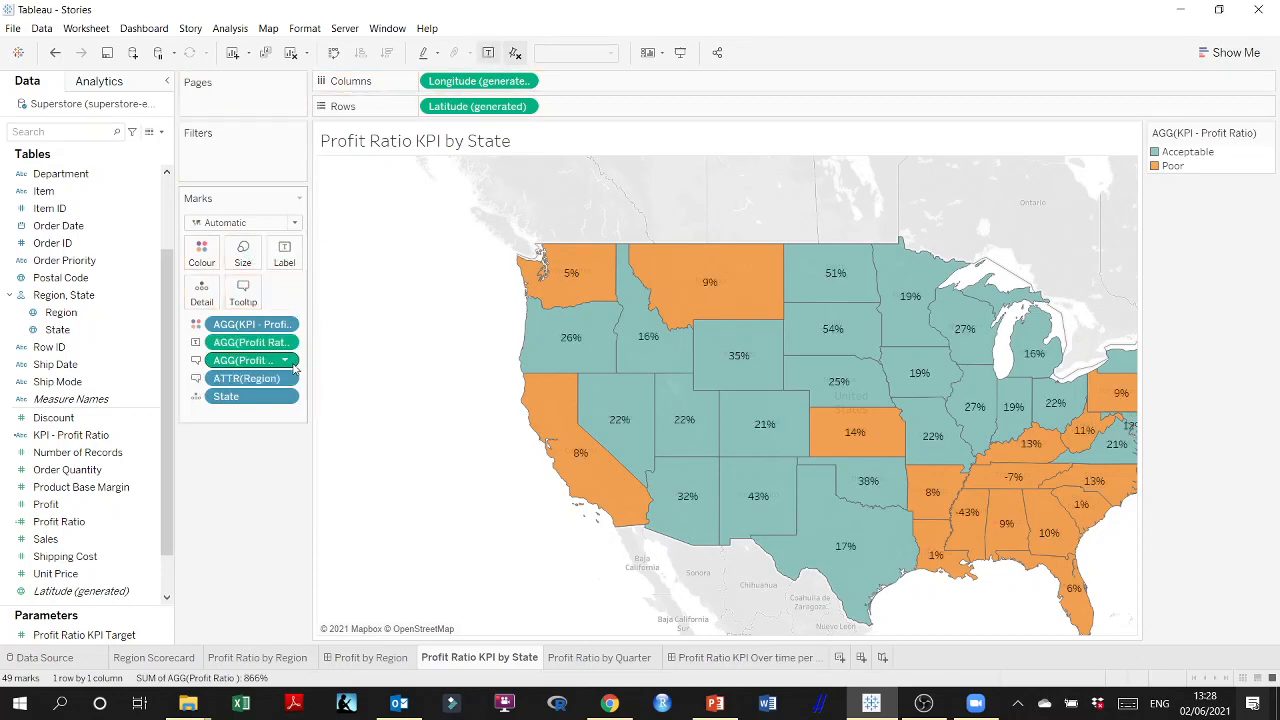
drag(252, 400, 285, 255)
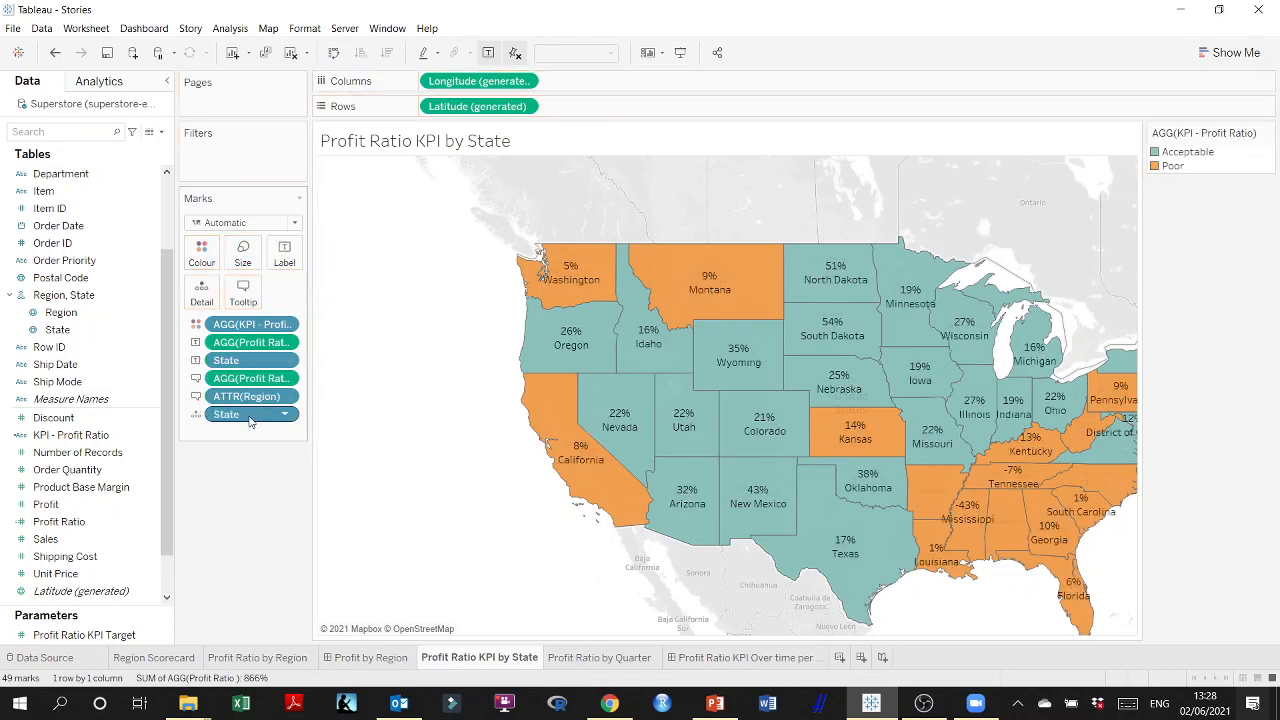
Reorder the map's label fields so State comes above Profit Ratio, undoing the attempt that drops the Profit Ratio label
drag(250, 421, 253, 378)
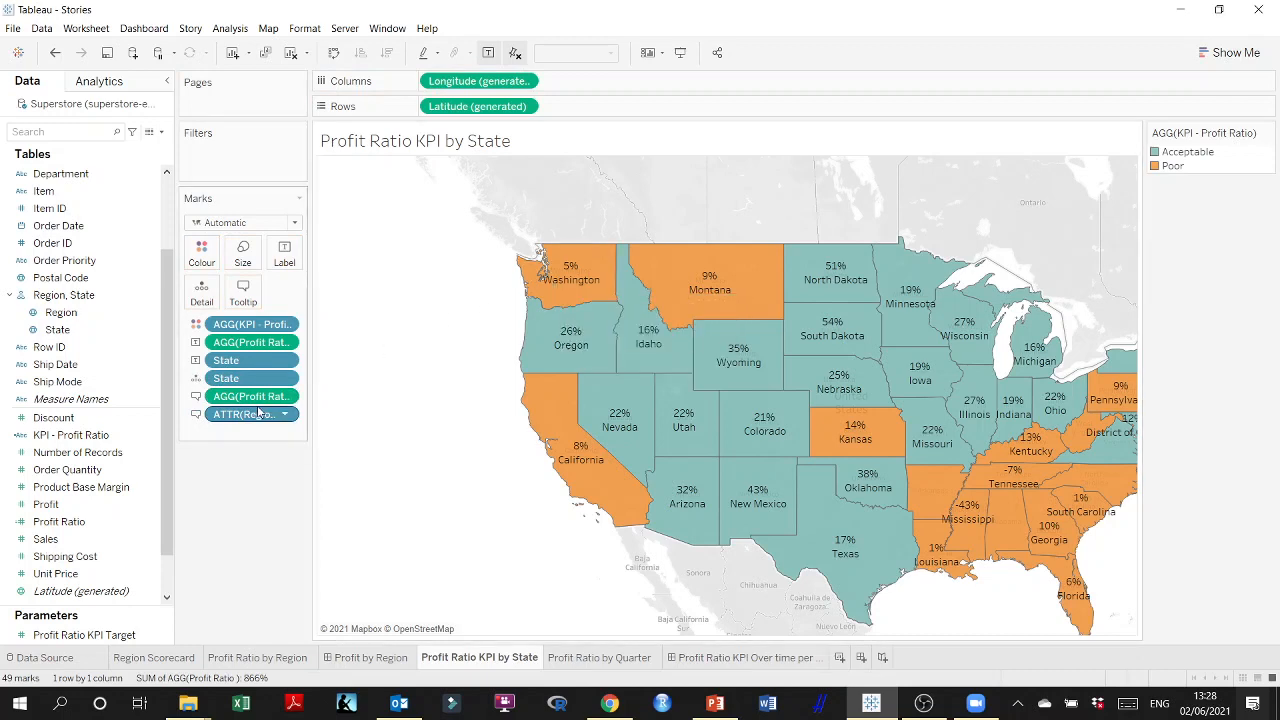
drag(250, 383, 242, 343)
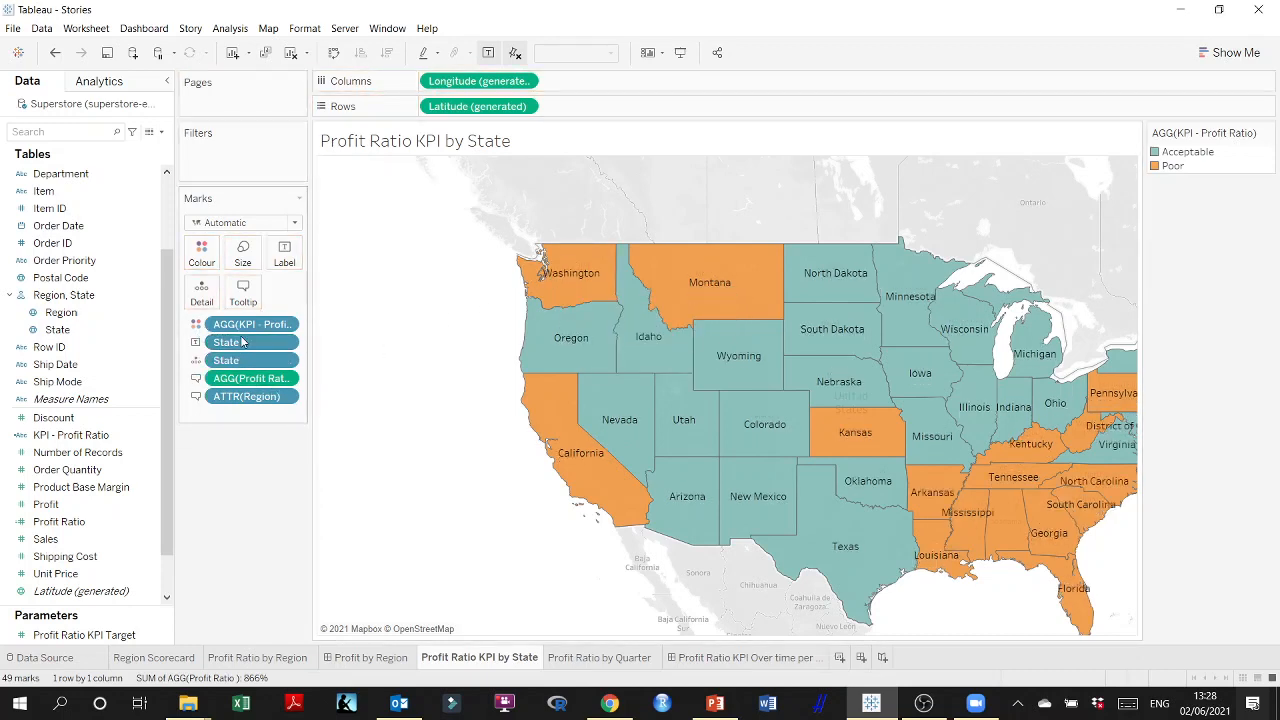
key(ctrl+z)
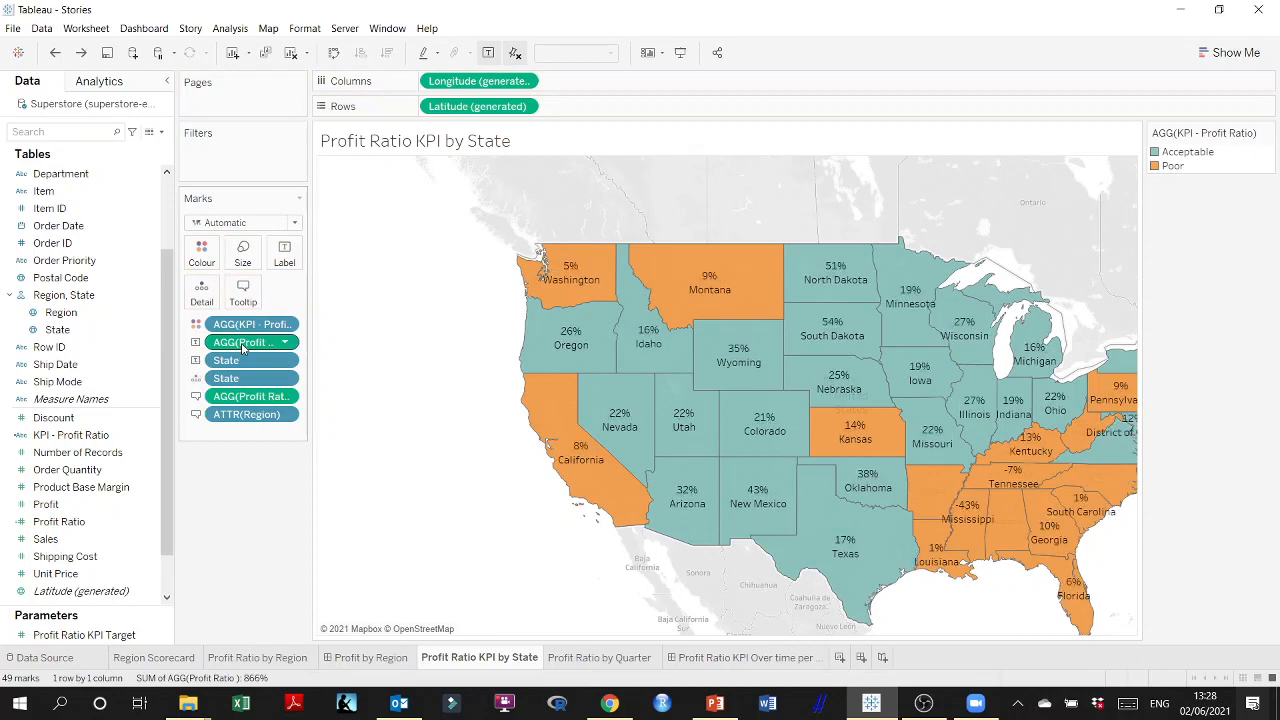
drag(244, 361, 233, 341)
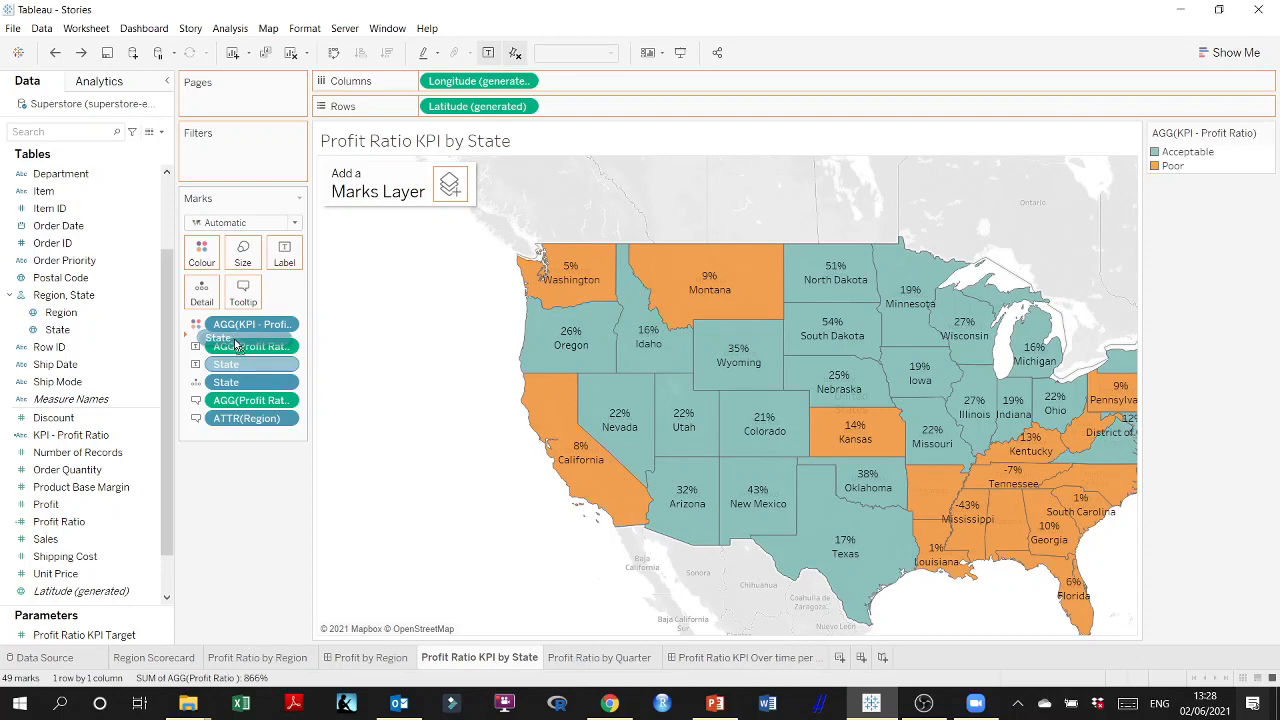
drag(237, 345, 237, 342)
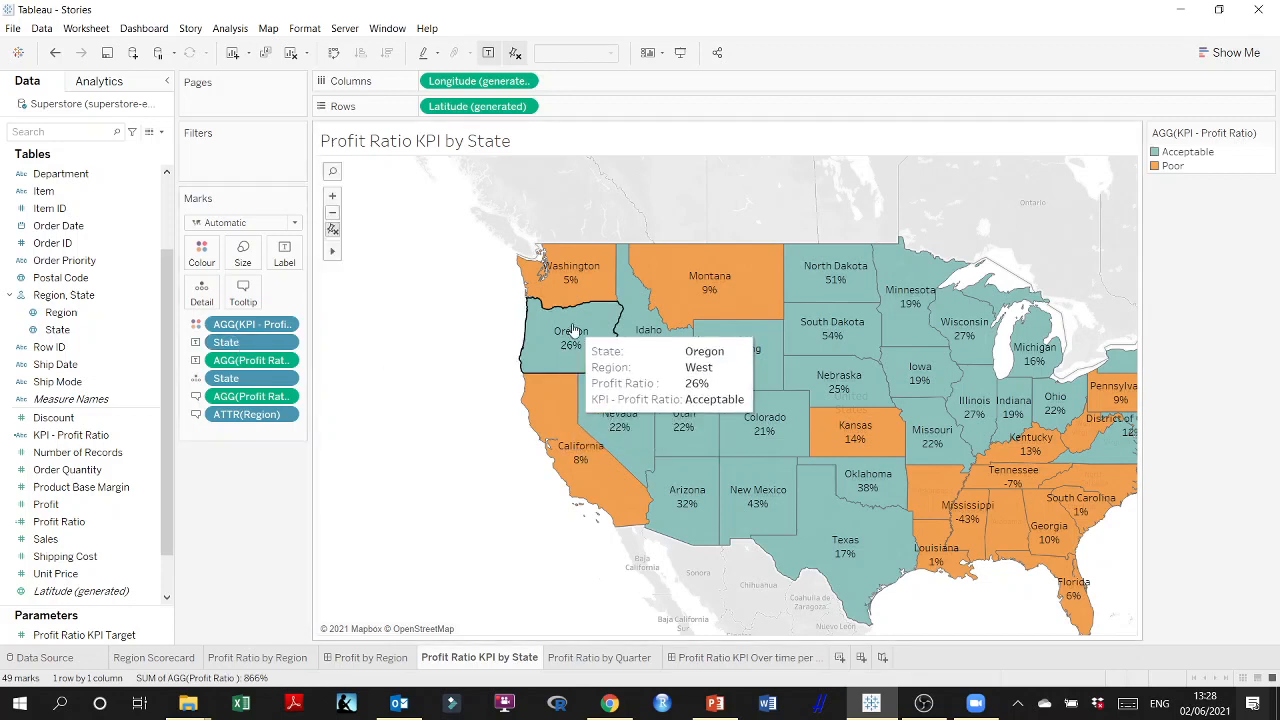
Make the State and Profit Ratio text of the map labels bold
click(284, 254)
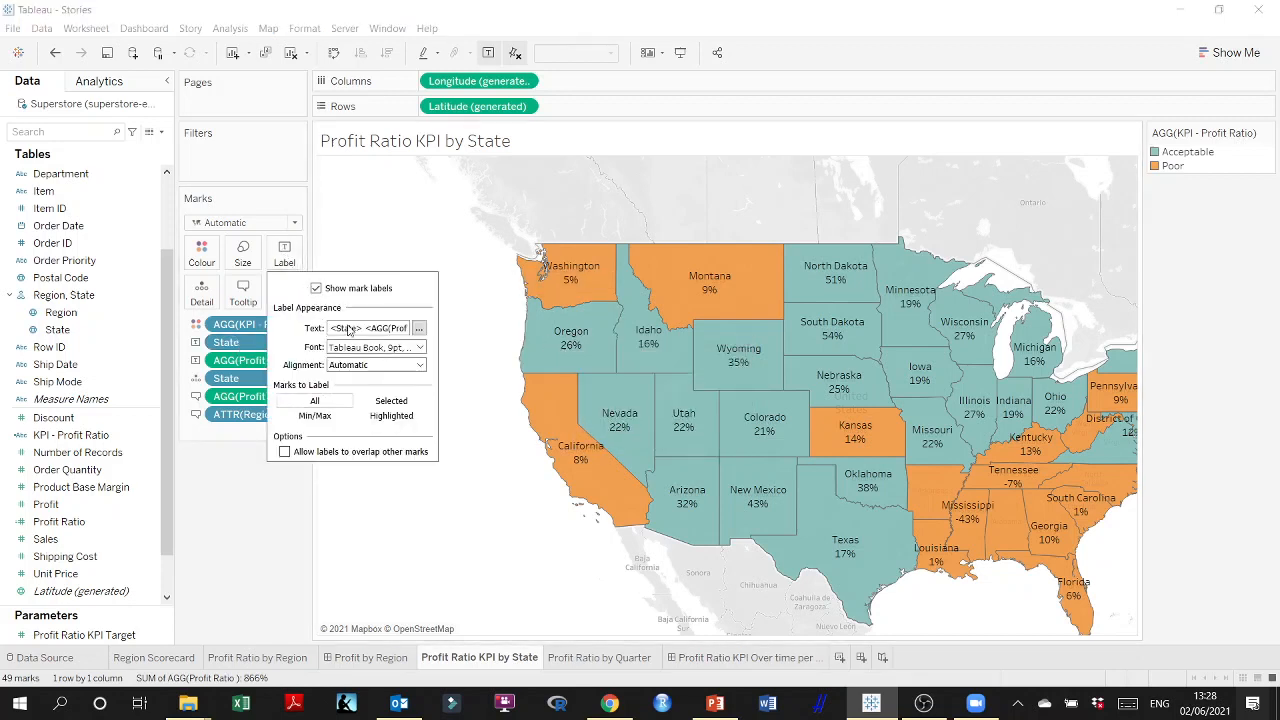
click(419, 330)
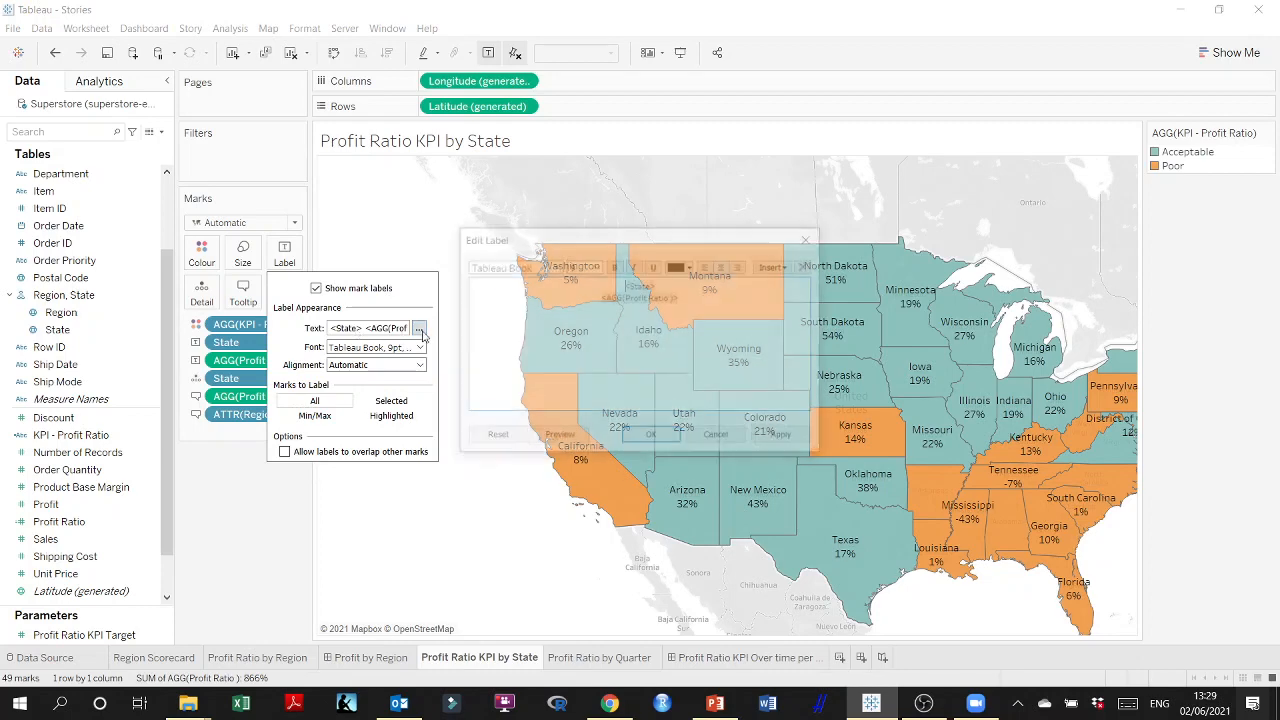
drag(618, 280, 683, 307)
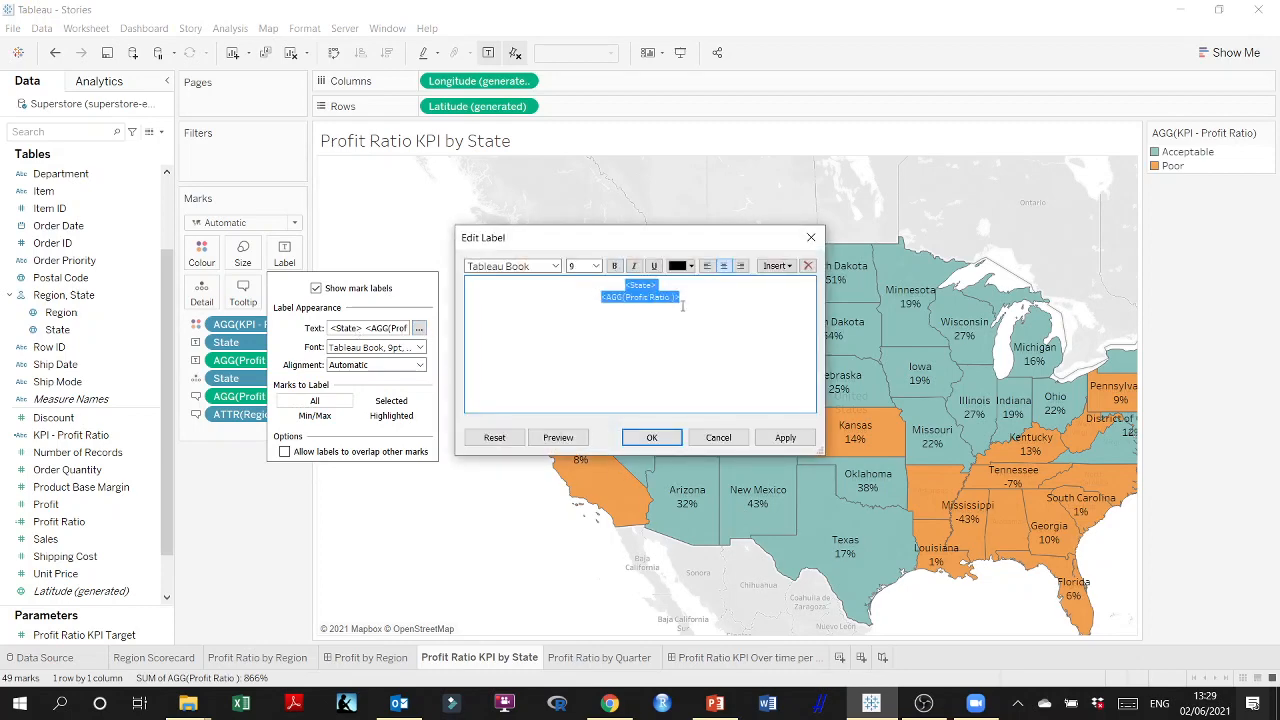
click(645, 437)
click(268, 546)
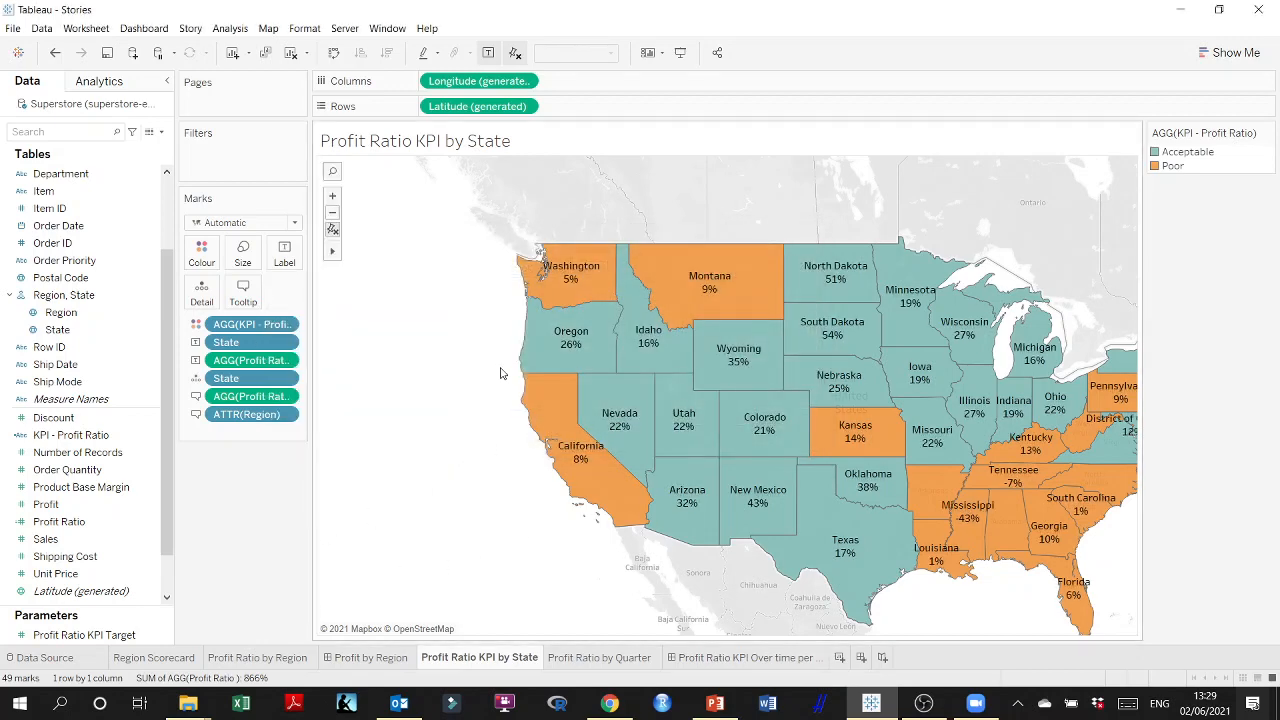
Return to the Profit Ratio KPI Over time dashboard and read slide 11 in PowerPoint on creating a new story
click(725, 658)
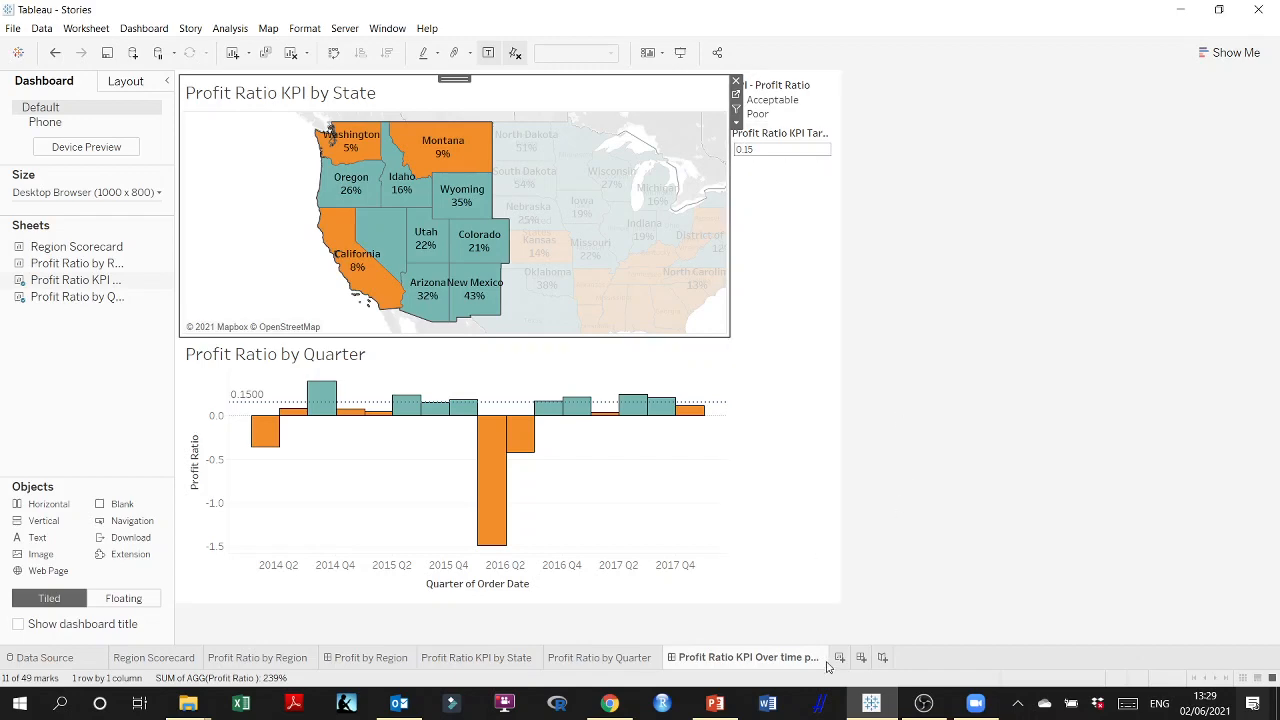
click(715, 703)
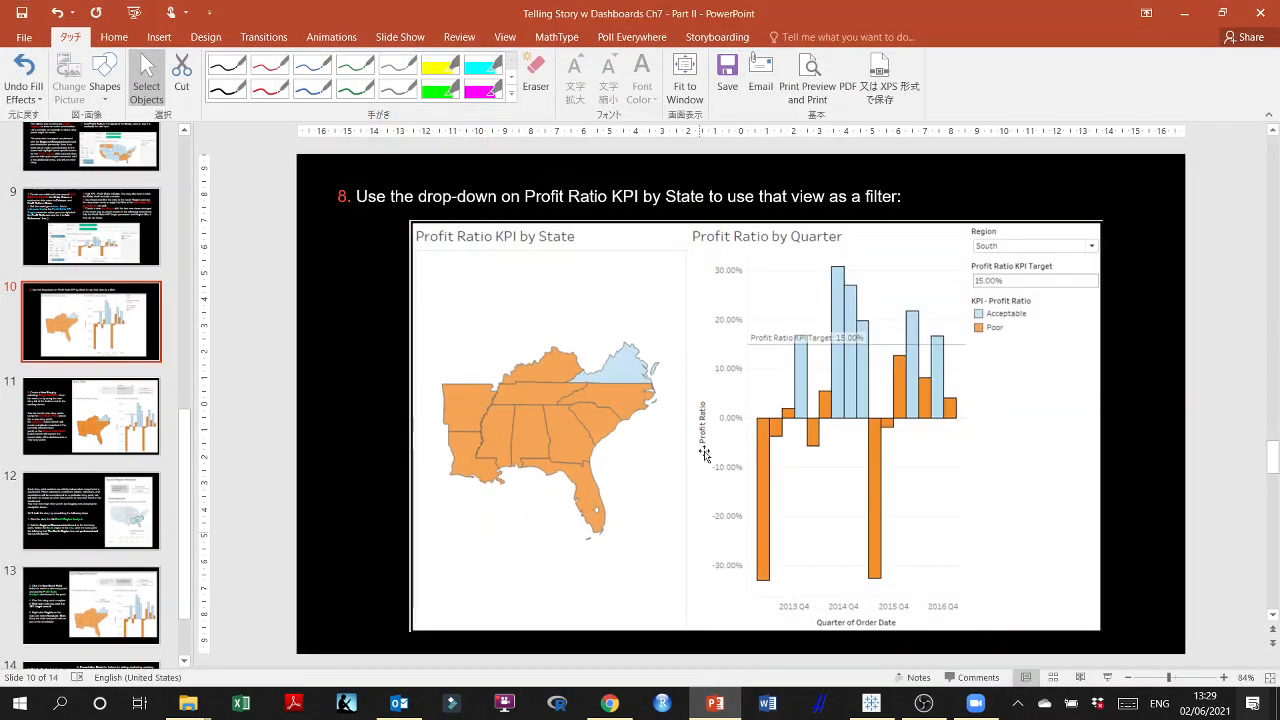
click(90, 415)
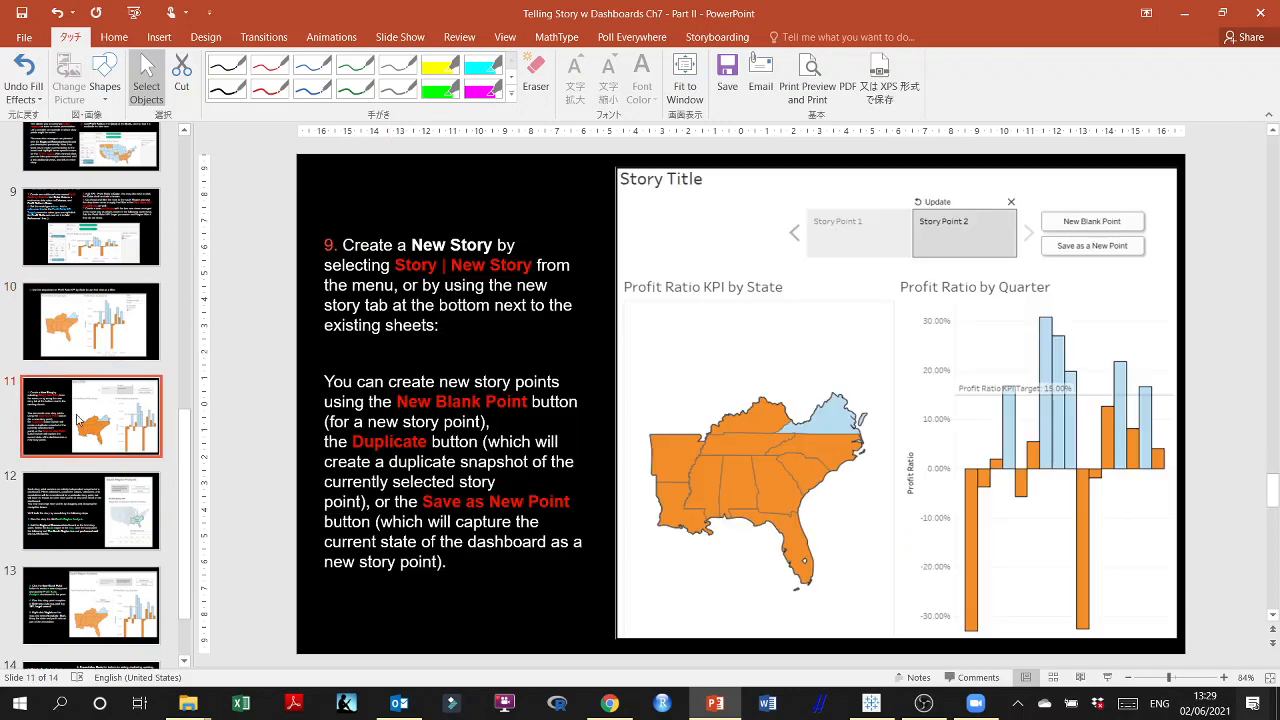
scroll(88, 415, down, 3)
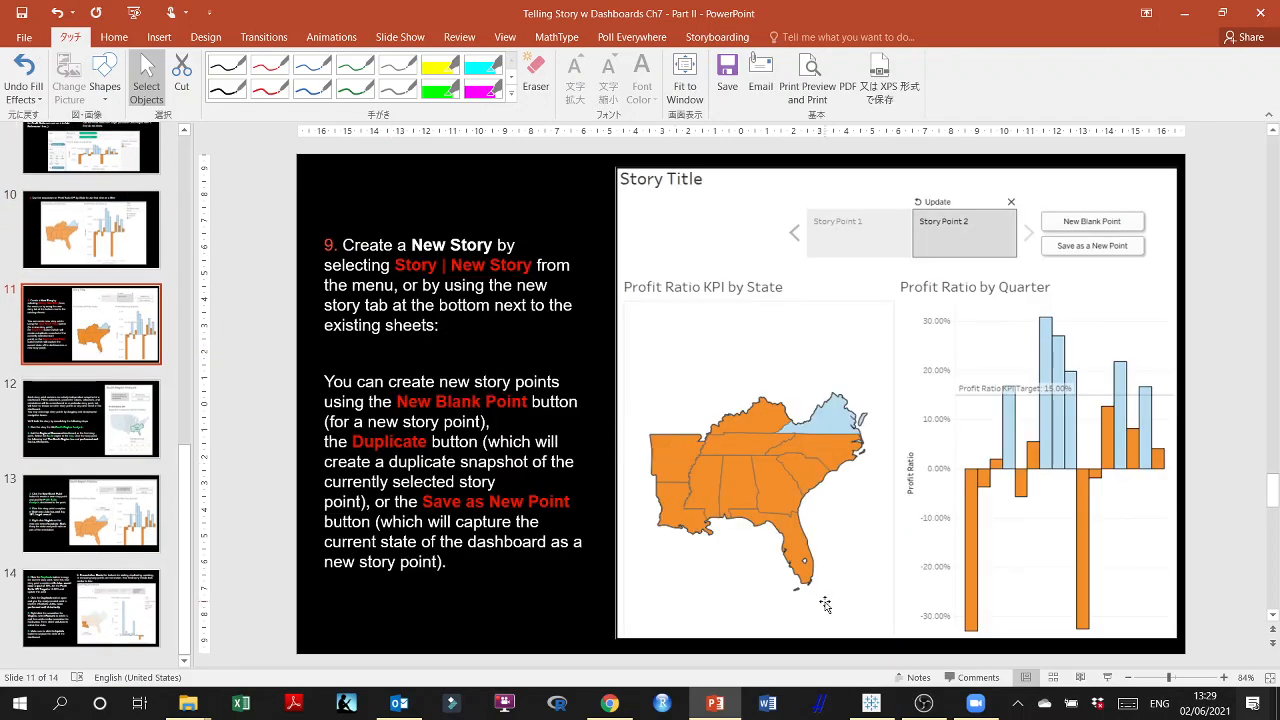
click(923, 703)
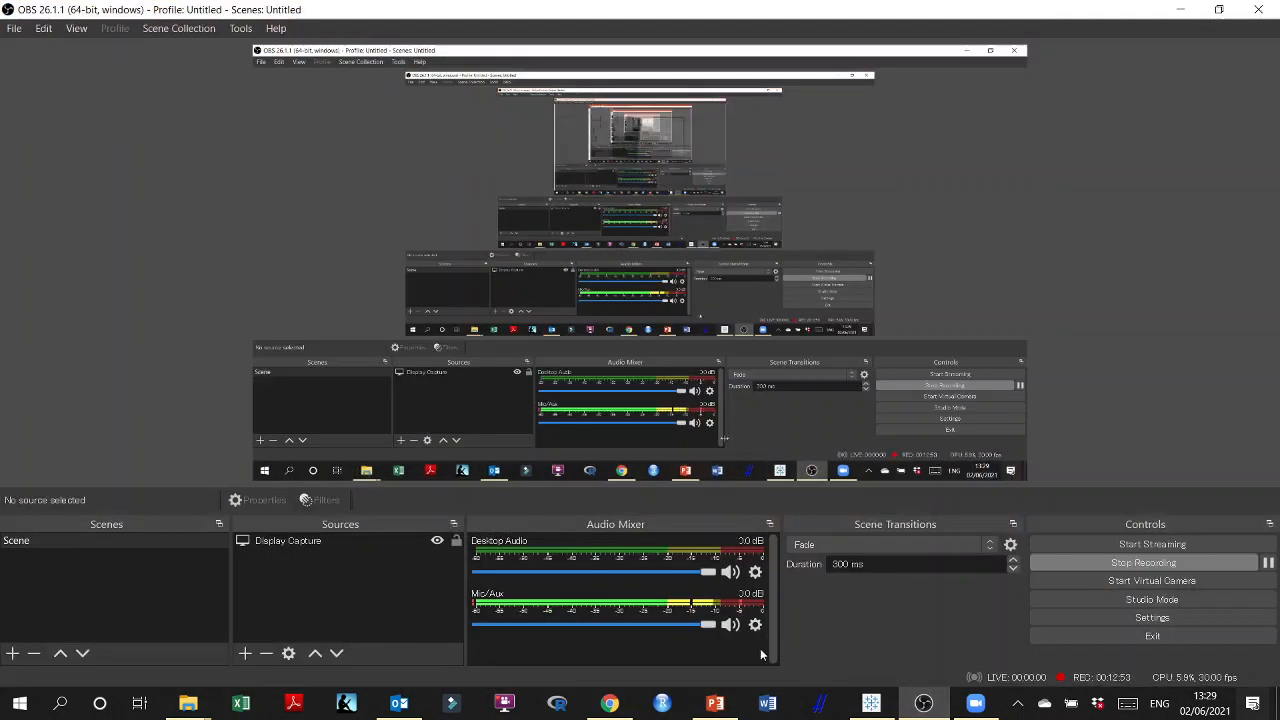
Switch to Tableau, create a new story, and recheck the PowerPoint slide on adding story points
click(871, 703)
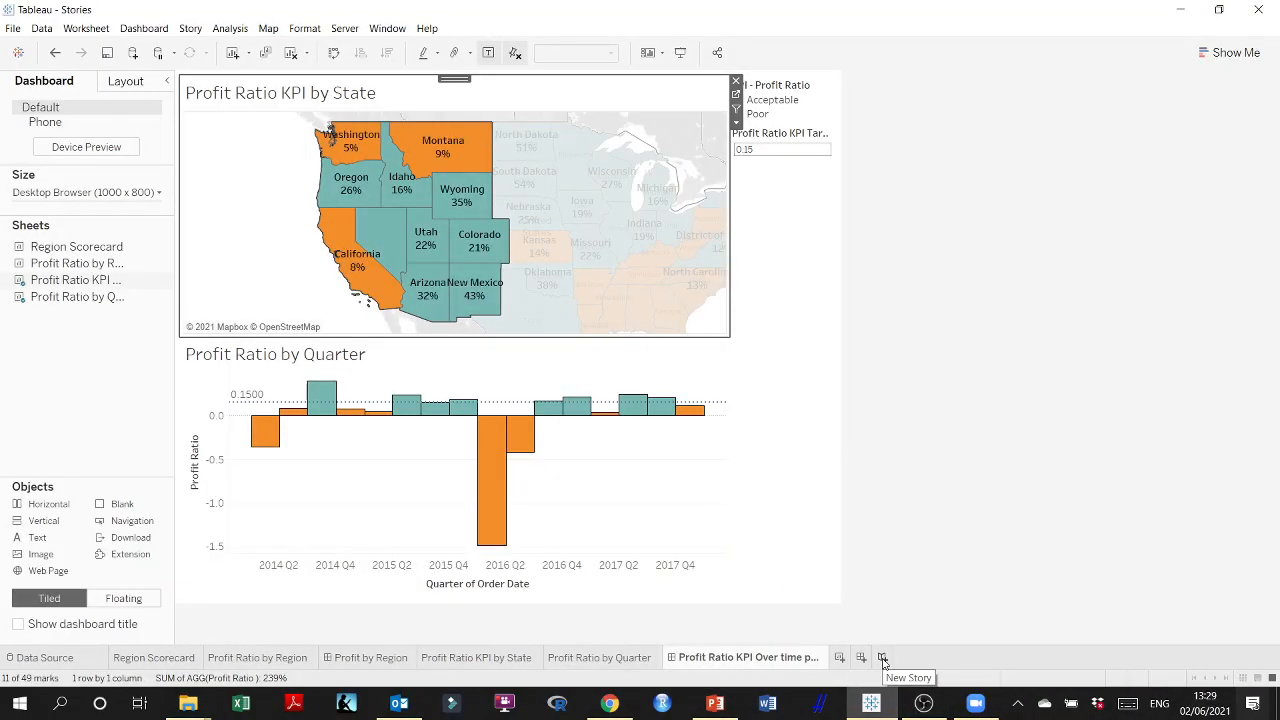
click(883, 658)
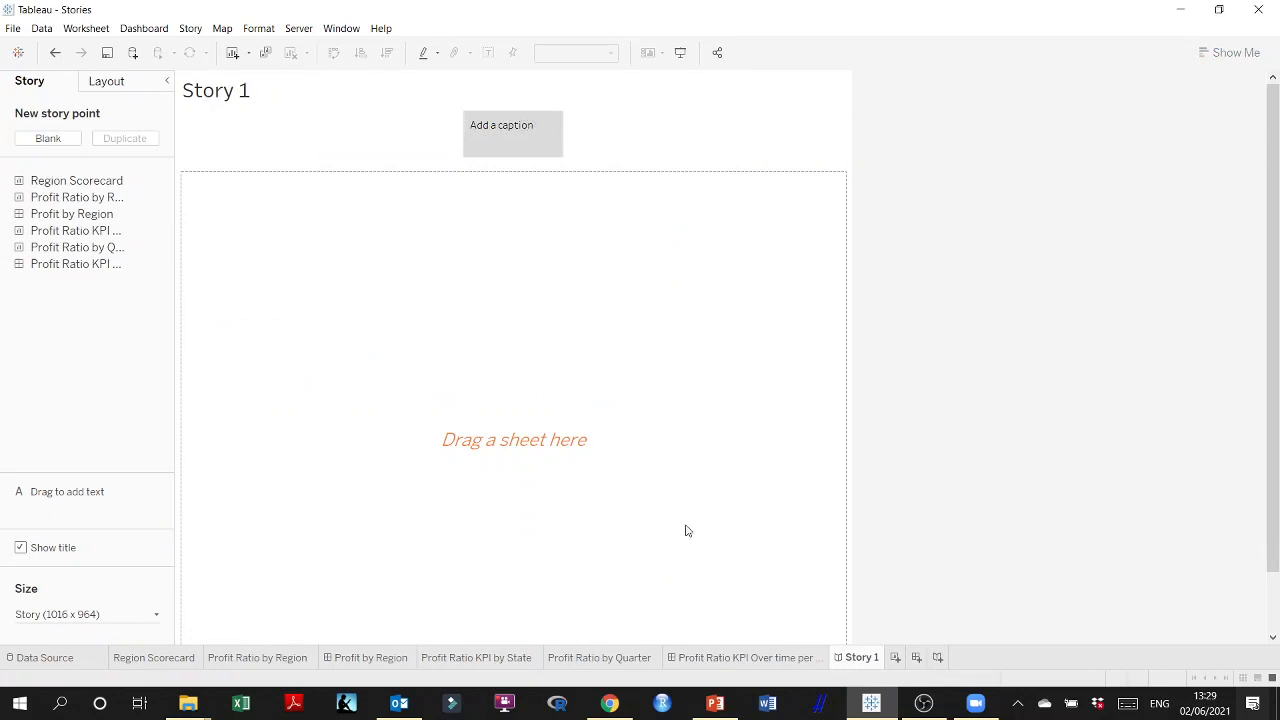
click(715, 703)
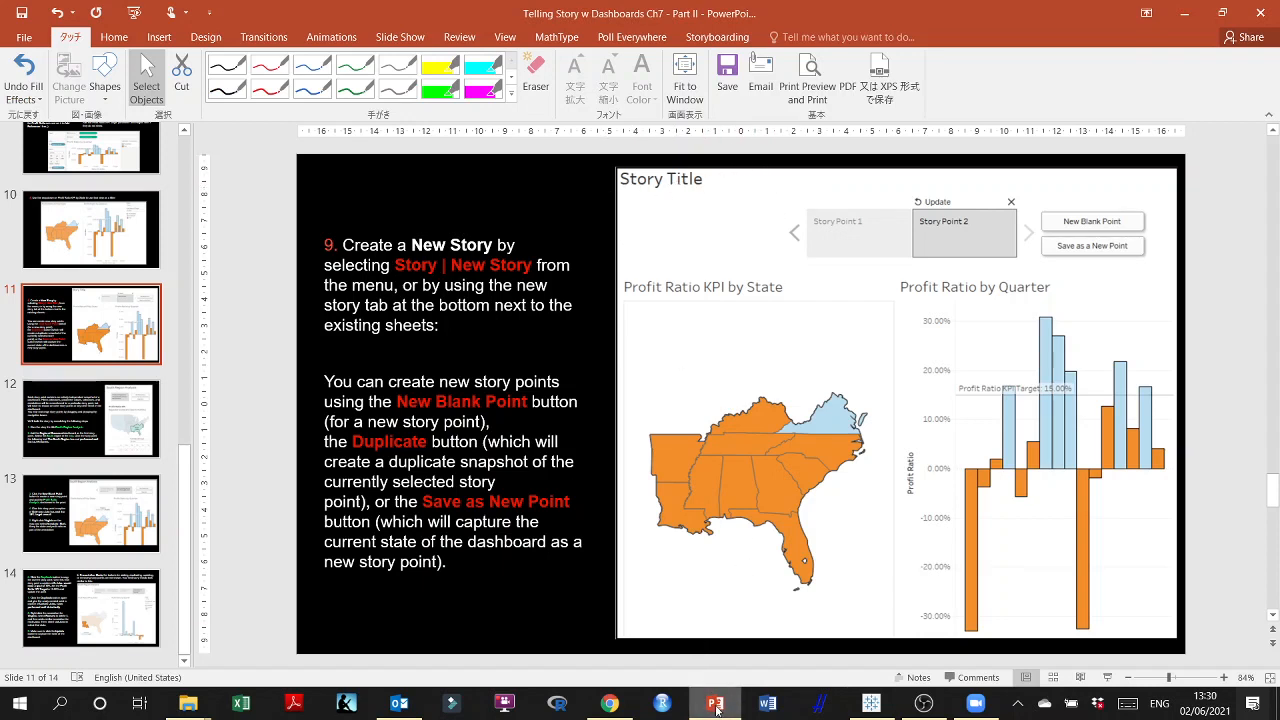
click(715, 703)
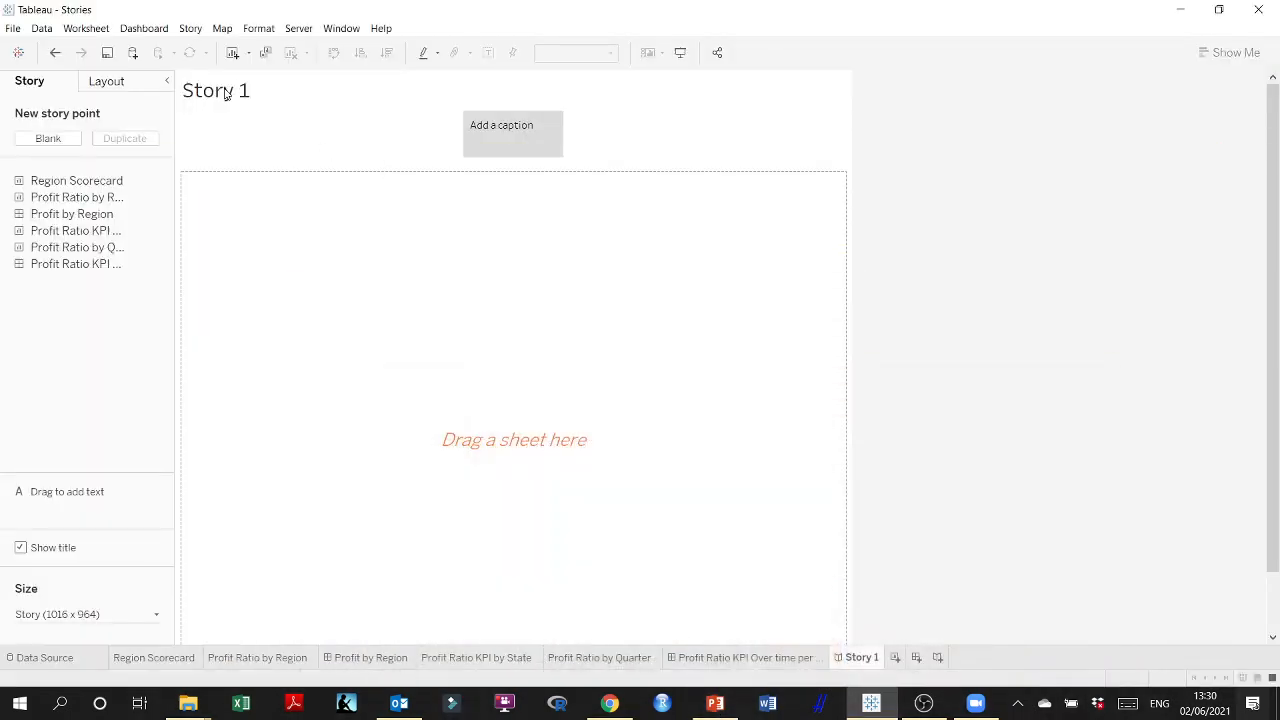
Rename the story as West Region Profit Performance
double_click(870, 657)
text(West Region)
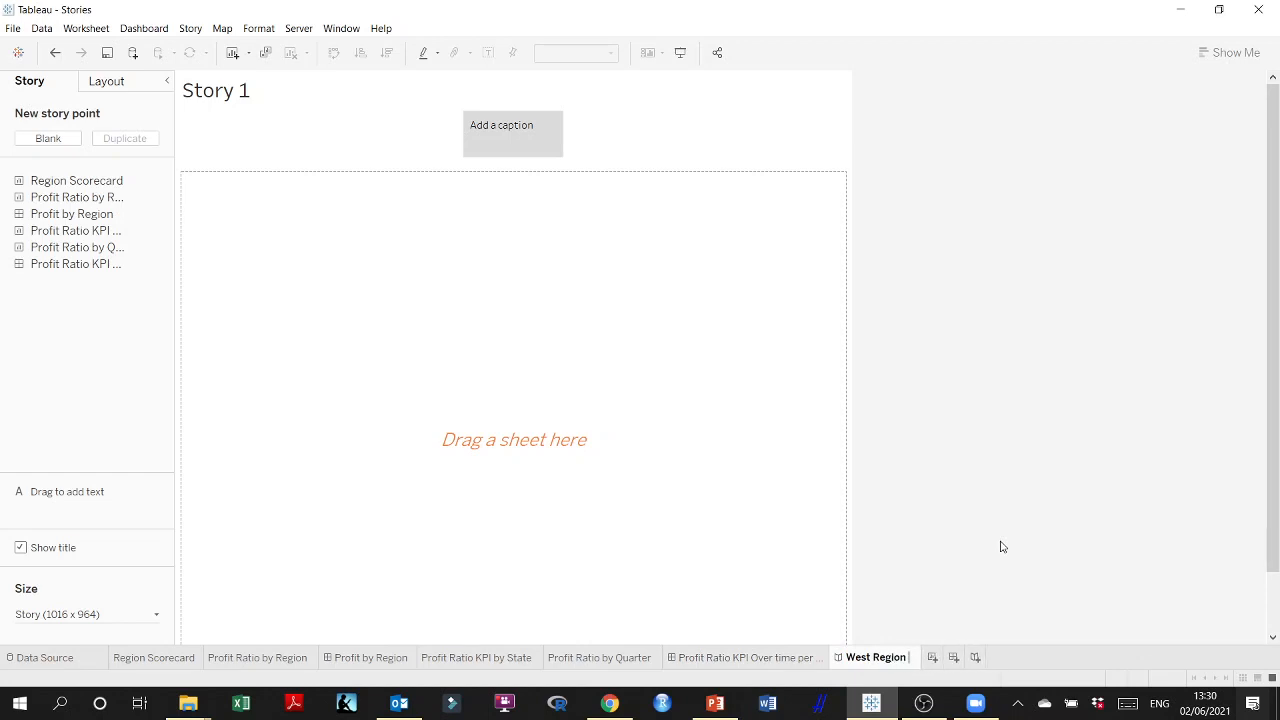
text( Pr)
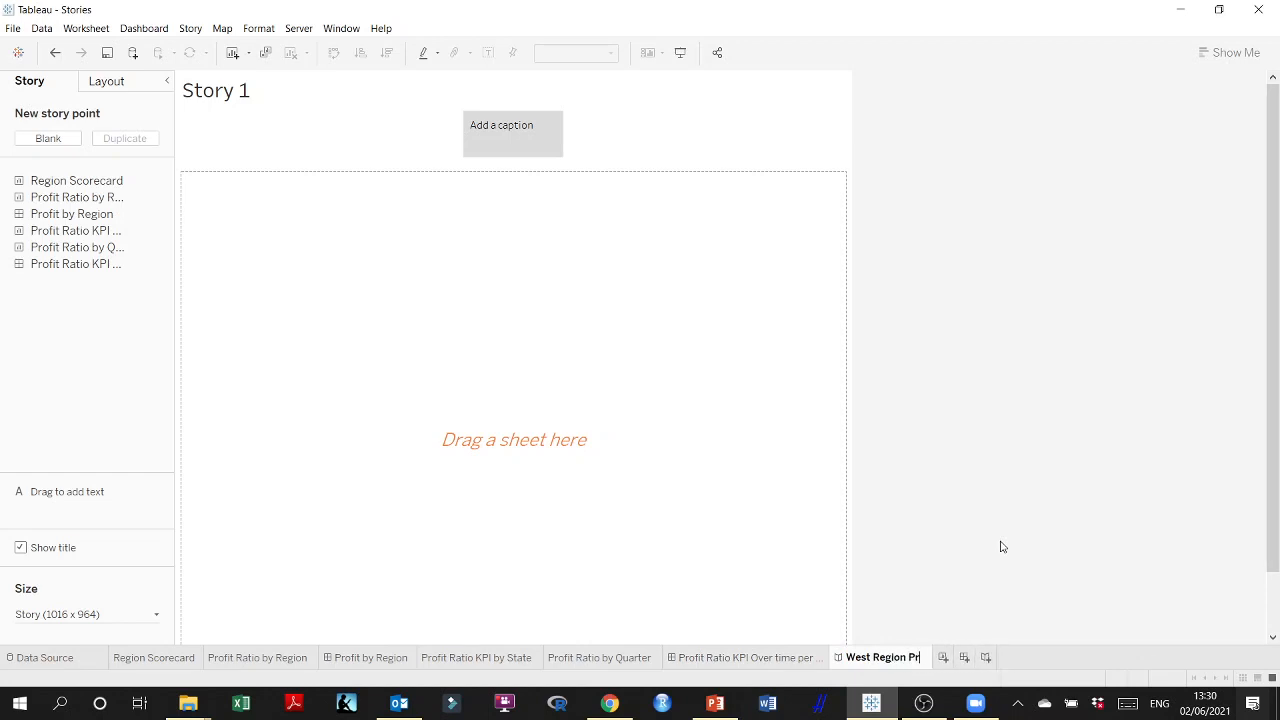
key(BackSpace)
text(rofit)
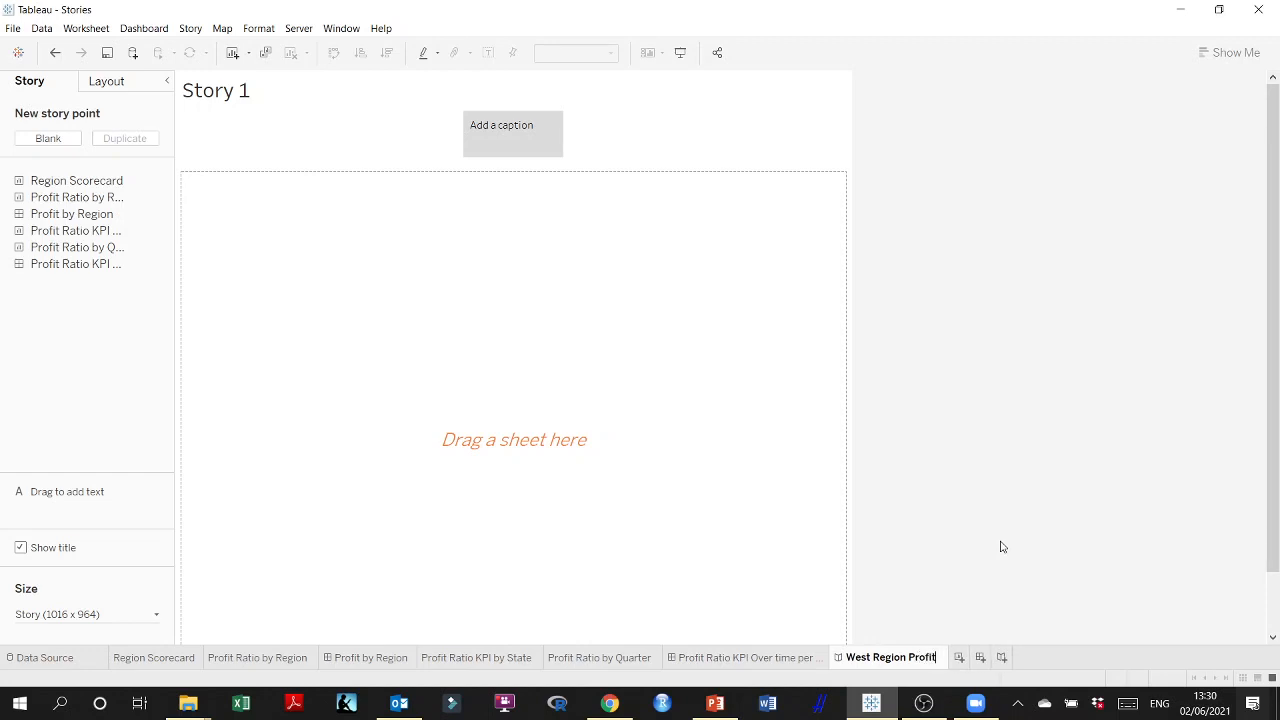
text( Performance)
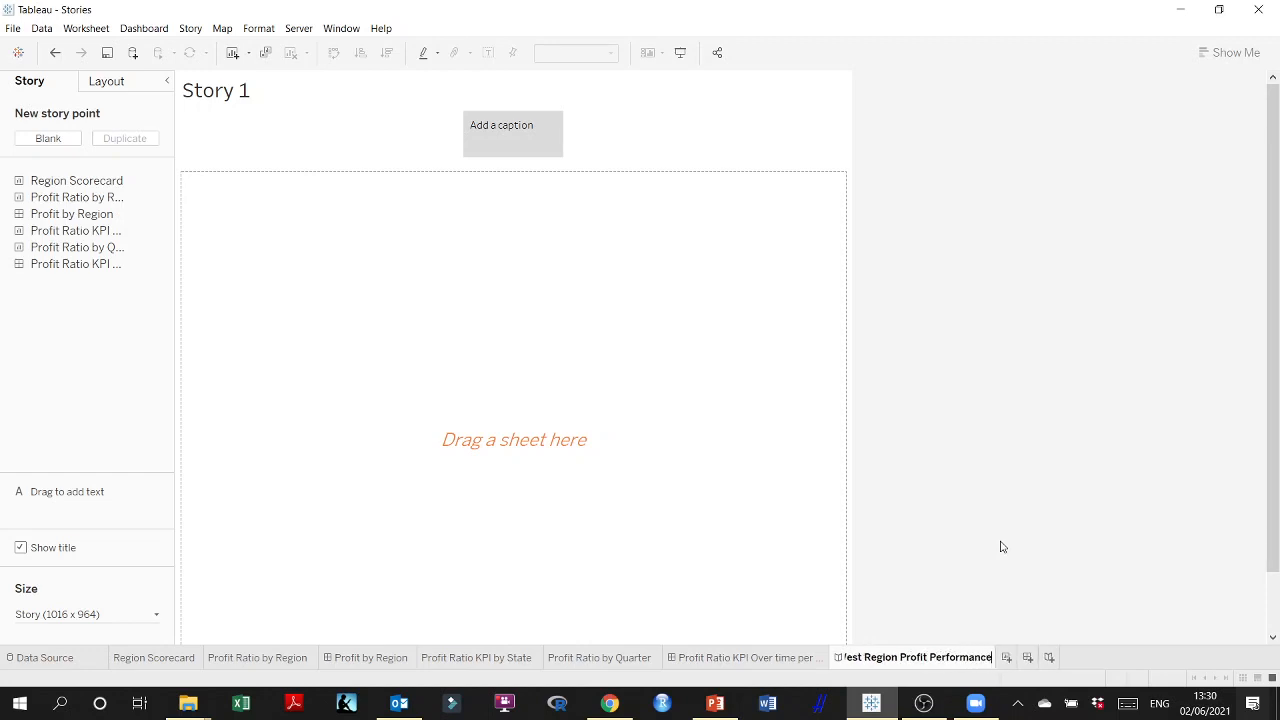
key(Return)
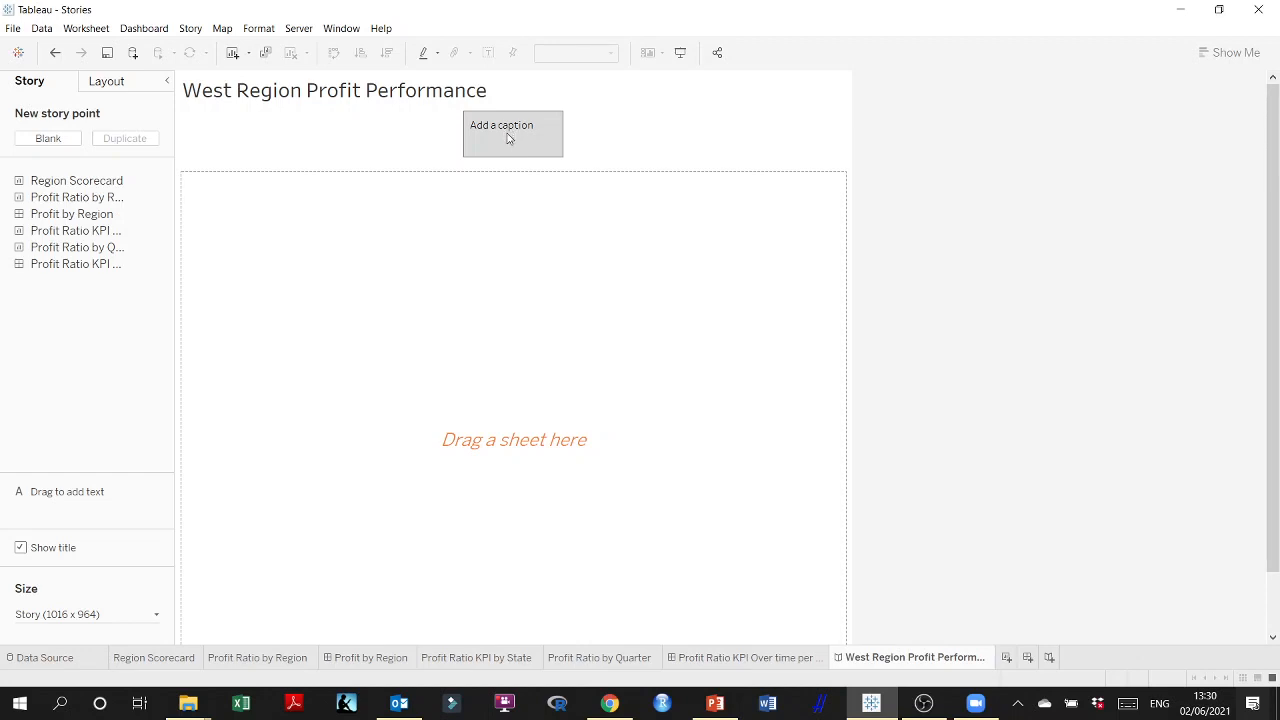
Add a second blank story point and open the first story point's caption for editing
click(45, 139)
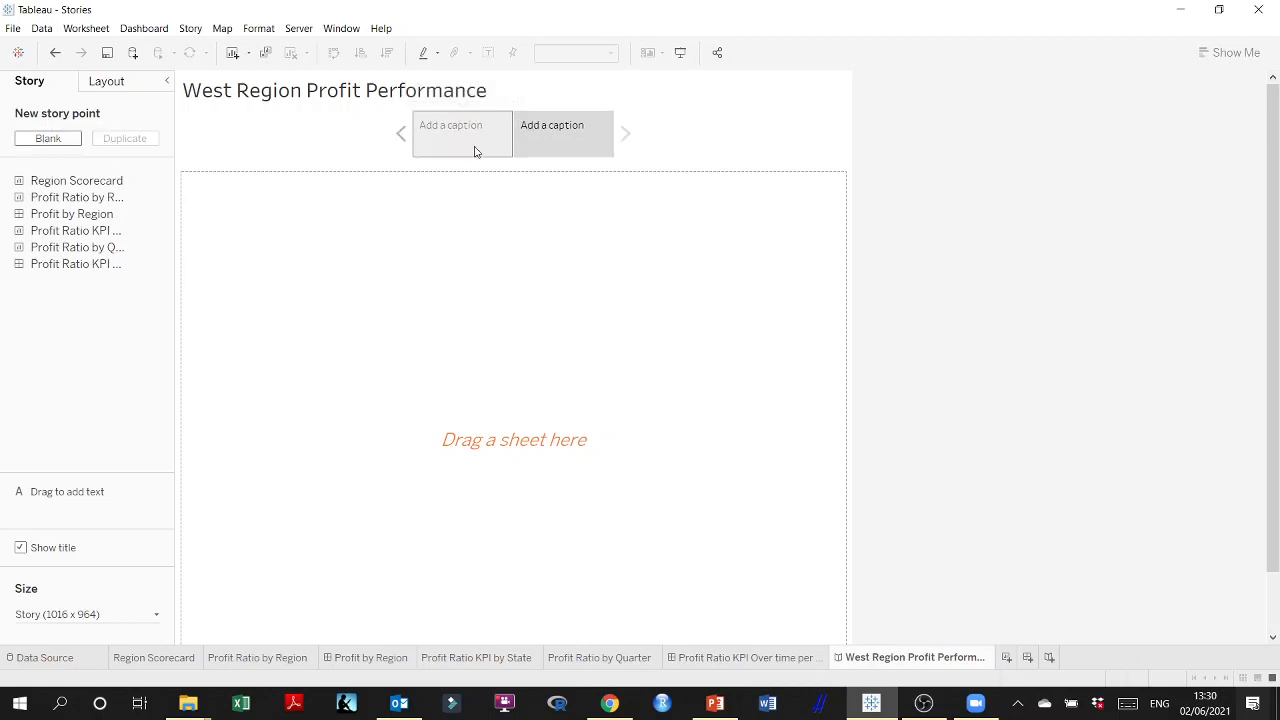
click(586, 149)
click(451, 150)
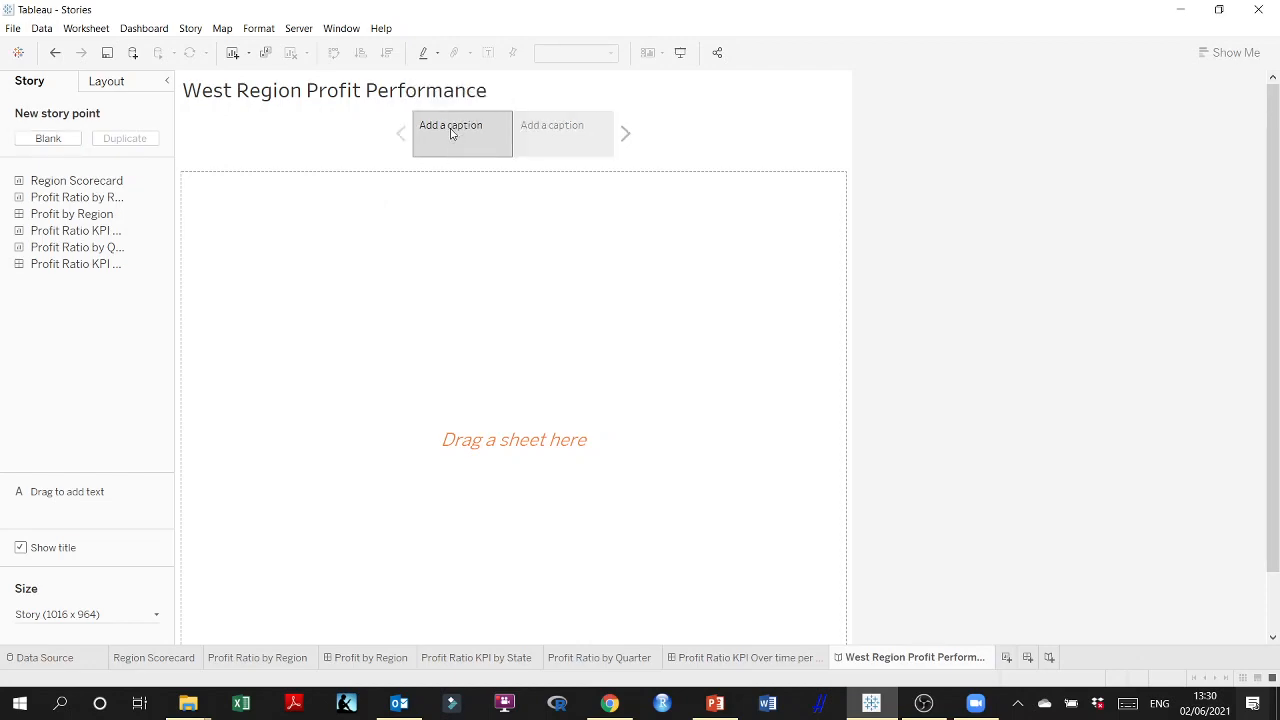
double_click(449, 127)
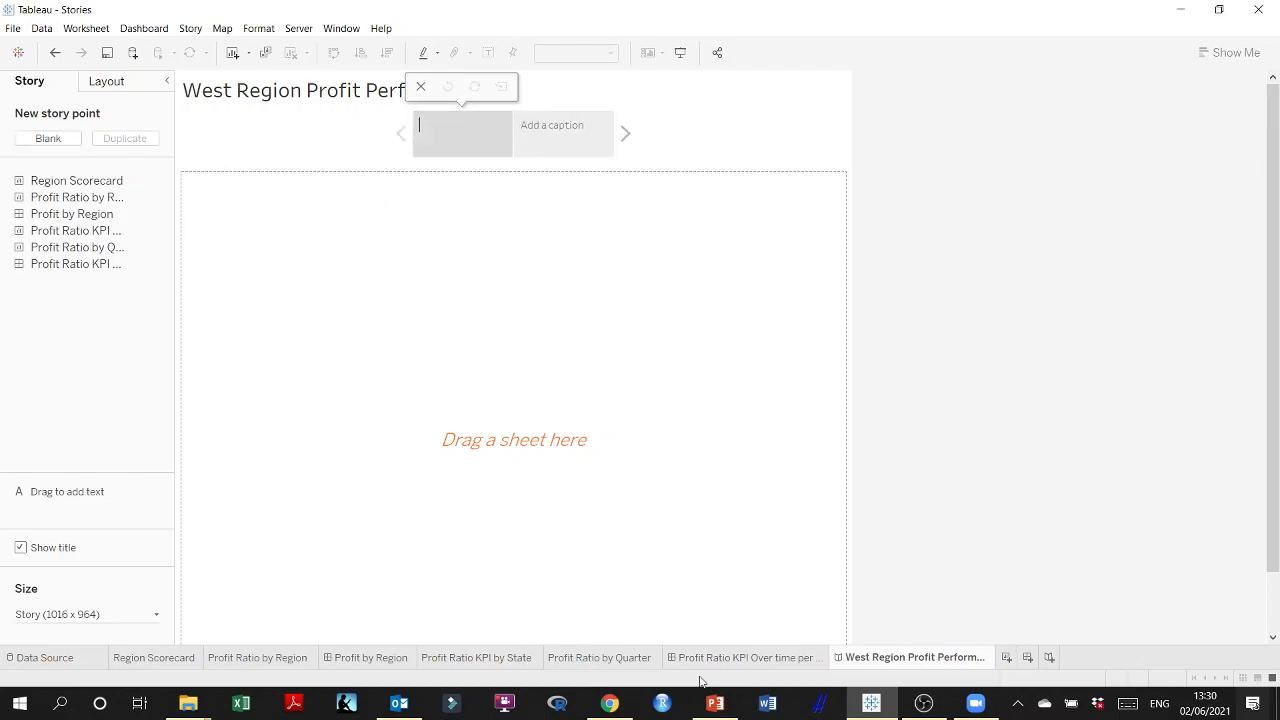
Read PowerPoint slide 12 on building the story, and add the Profit by Region dashboard to the first story point in Tableau
click(715, 703)
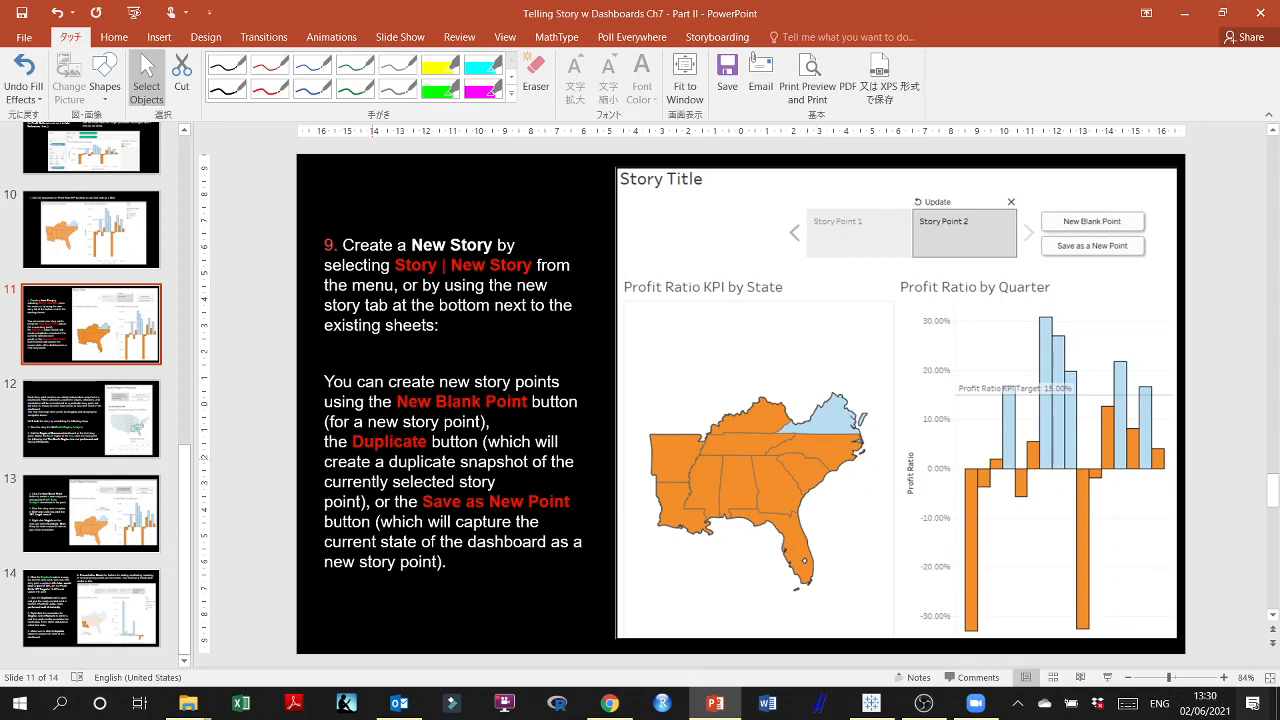
key(Down)
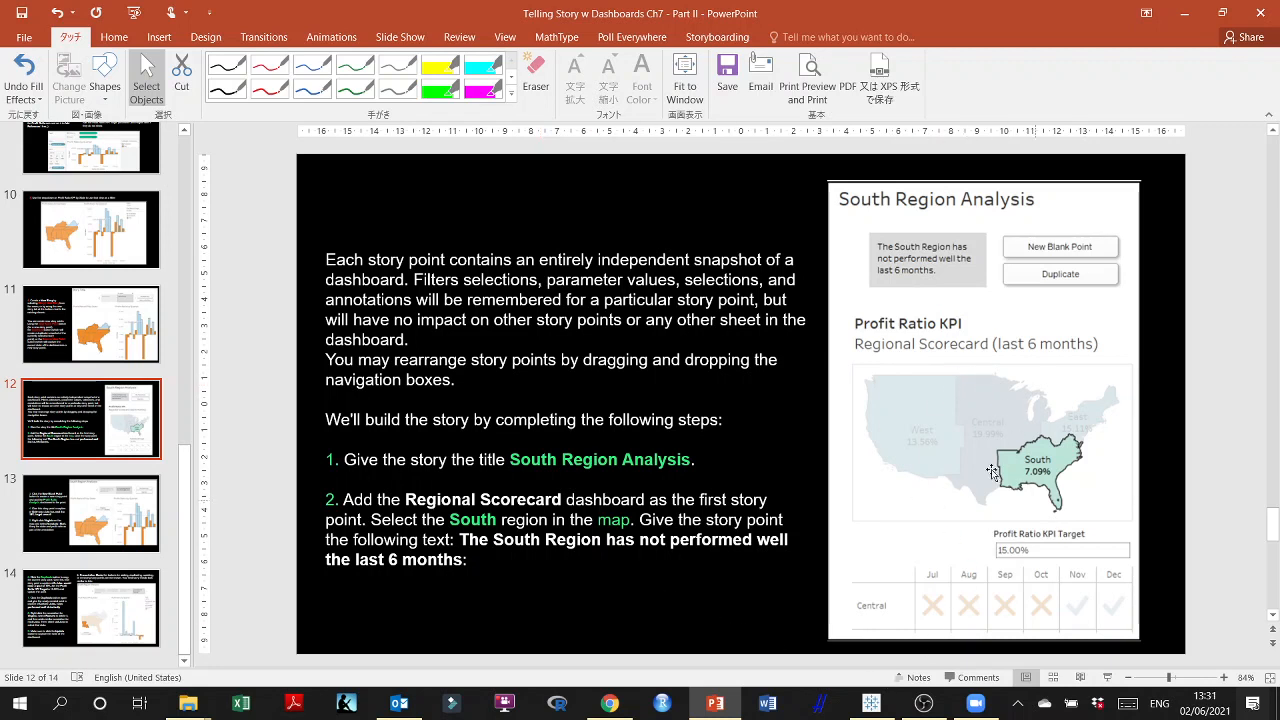
click(871, 703)
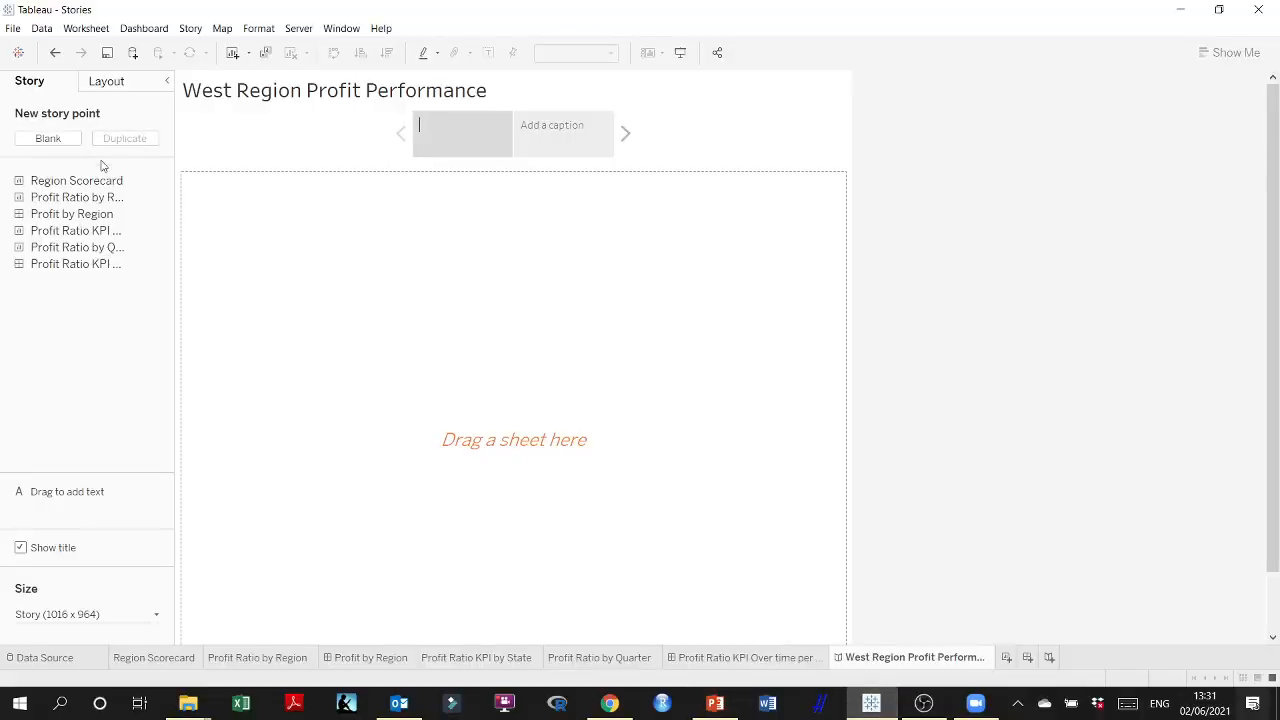
mouse_move(72, 203)
mouse_move(38, 218)
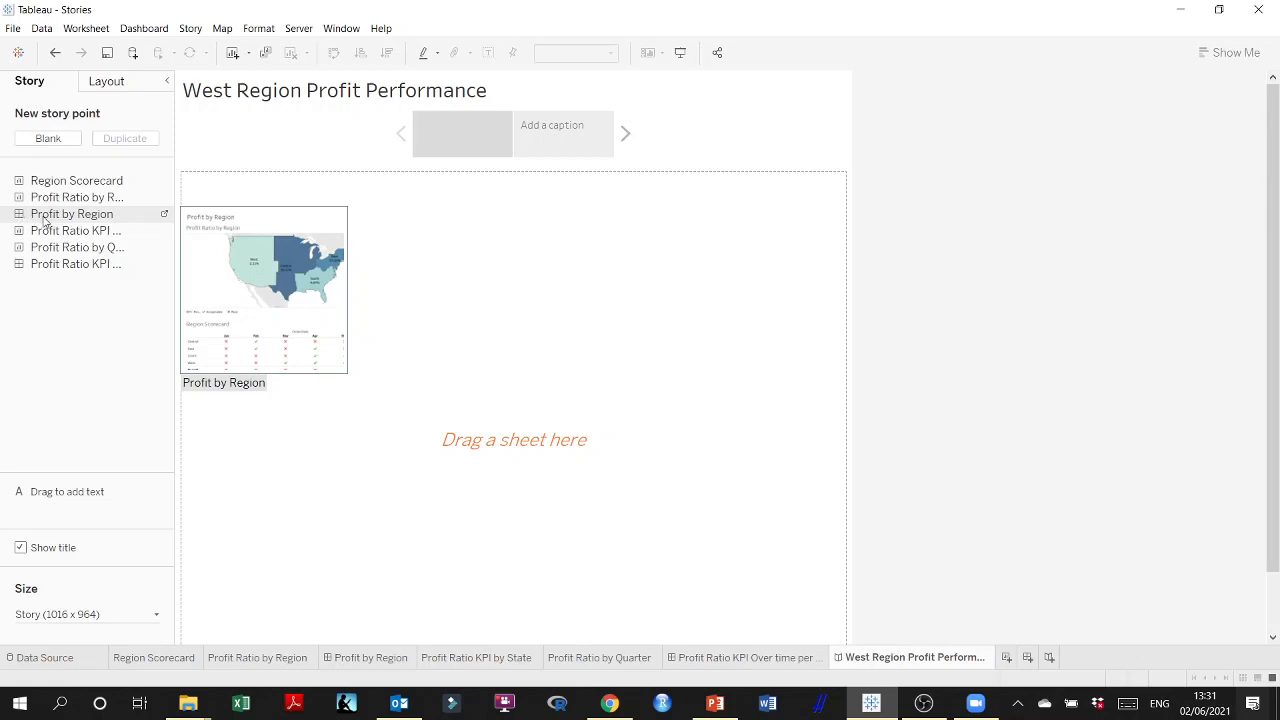
drag(44, 222, 391, 341)
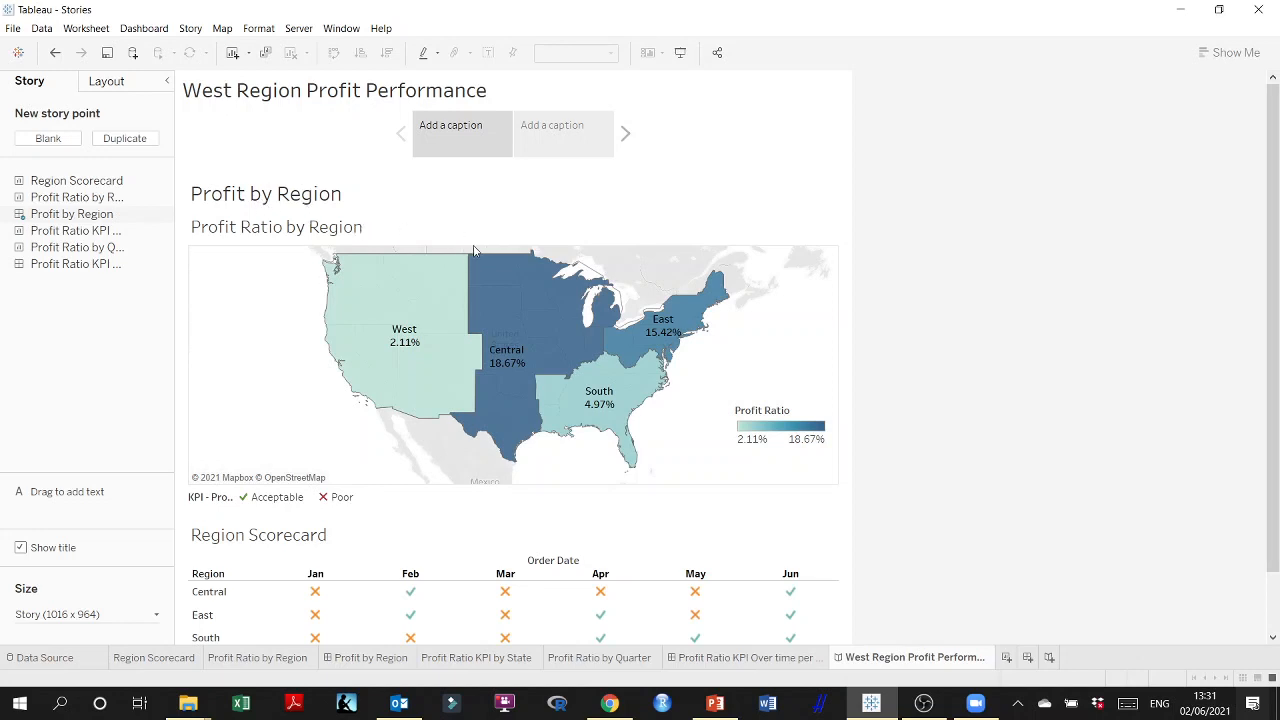
click(289, 232)
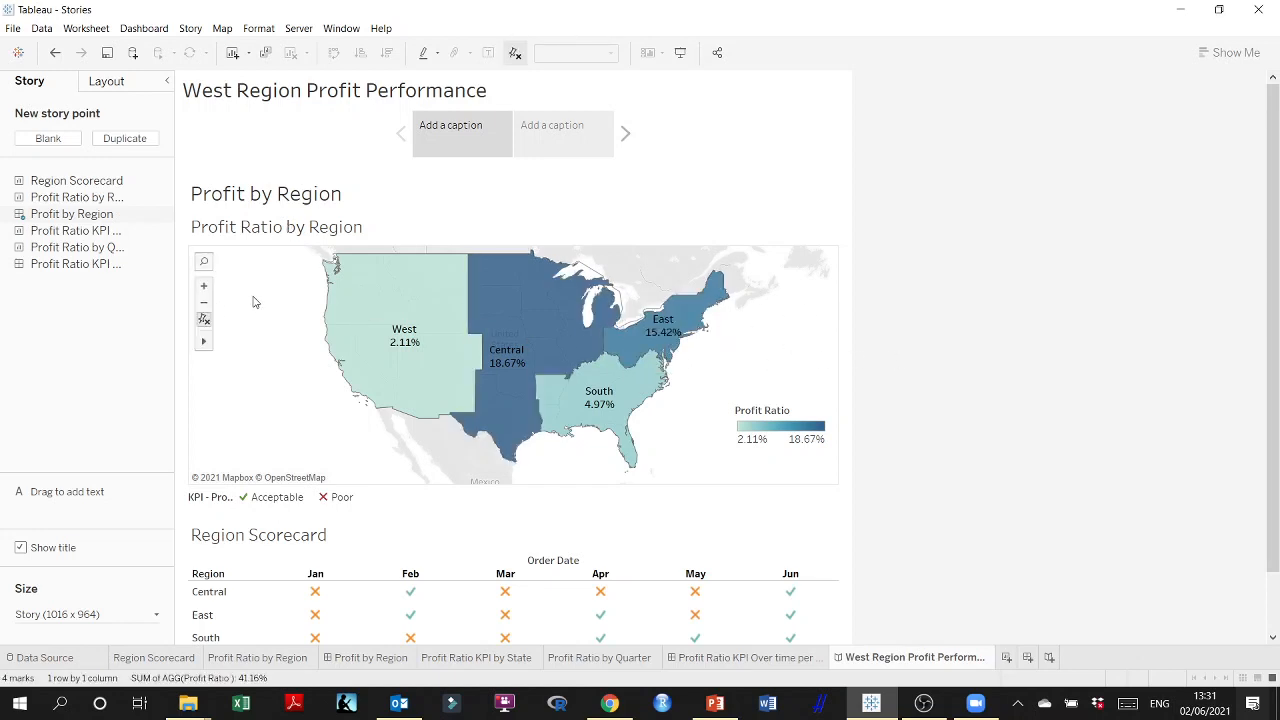
scroll(278, 352, down, 2)
scroll(278, 353, up, 3)
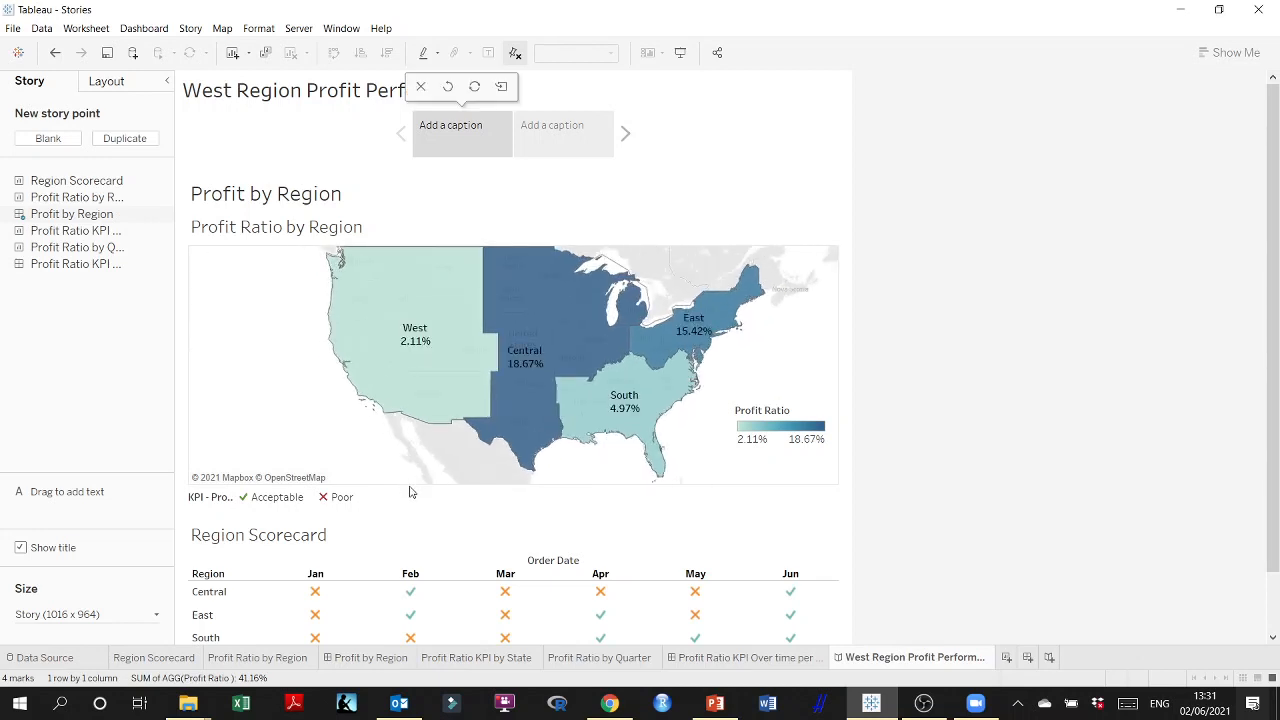
mouse_move(506, 382)
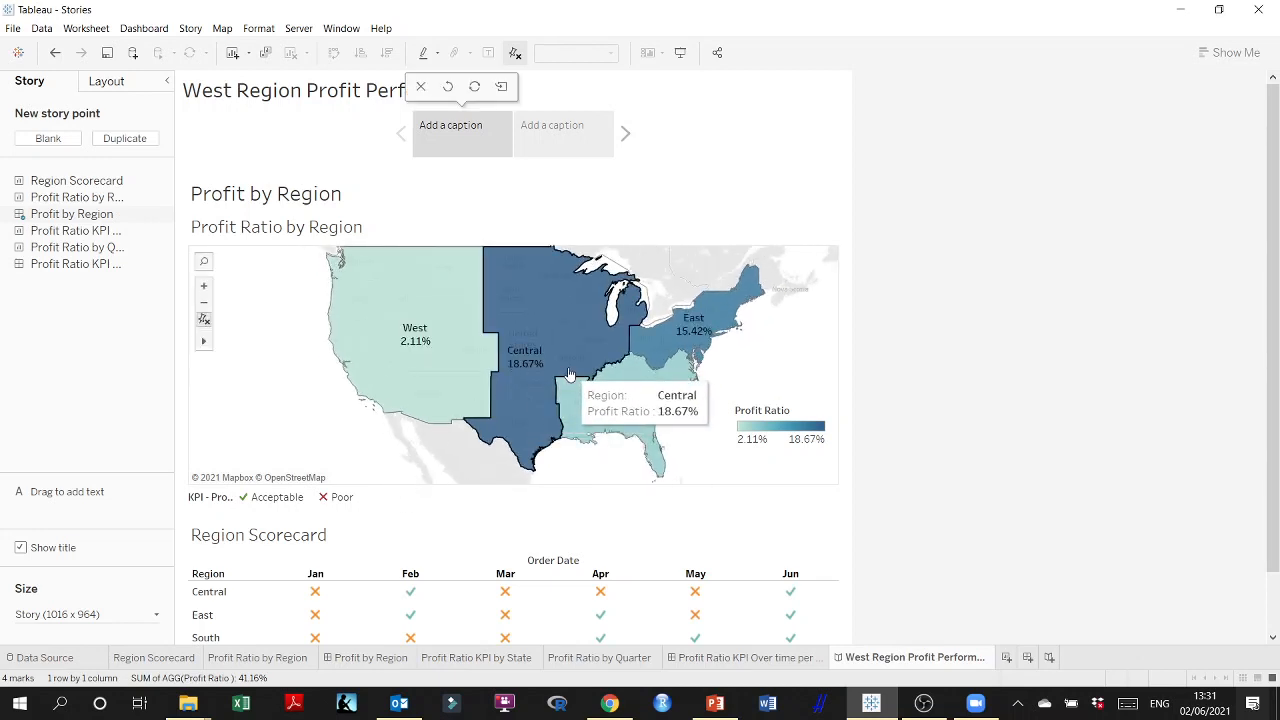
Try the Desktop Browser (1000 x 800) size for the story and restore Story (1016 x 964)
click(154, 617)
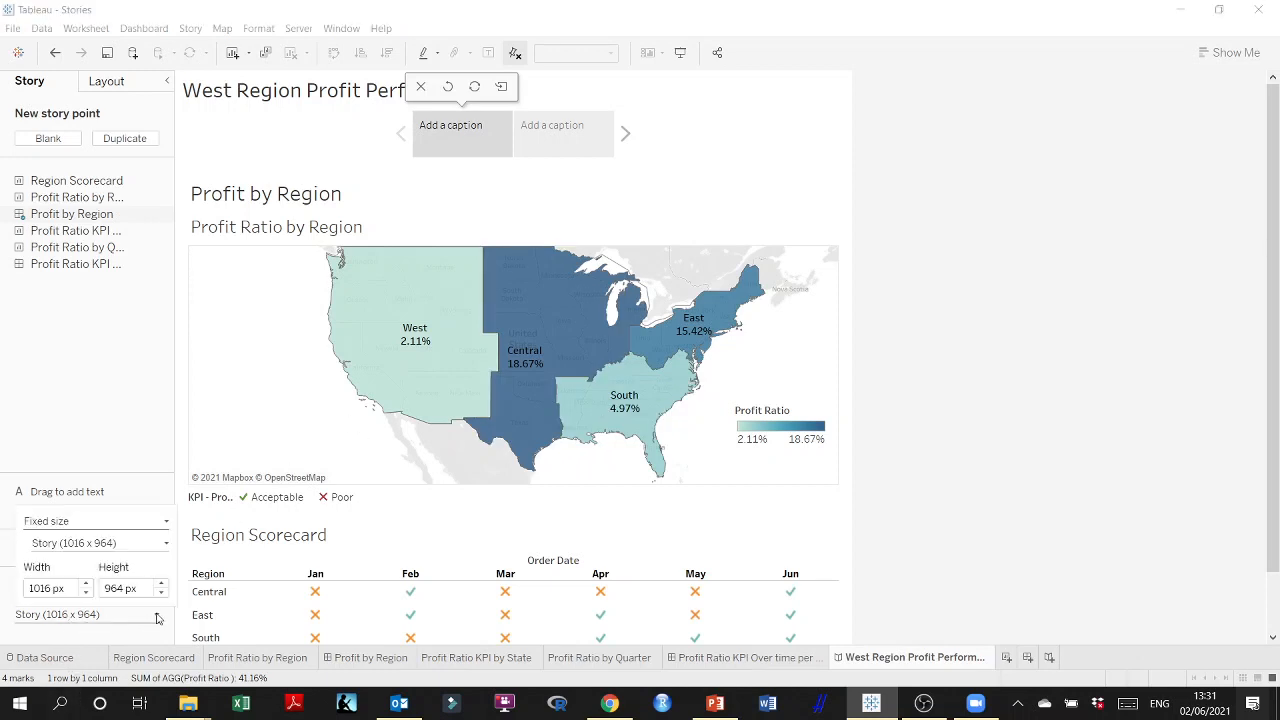
click(165, 545)
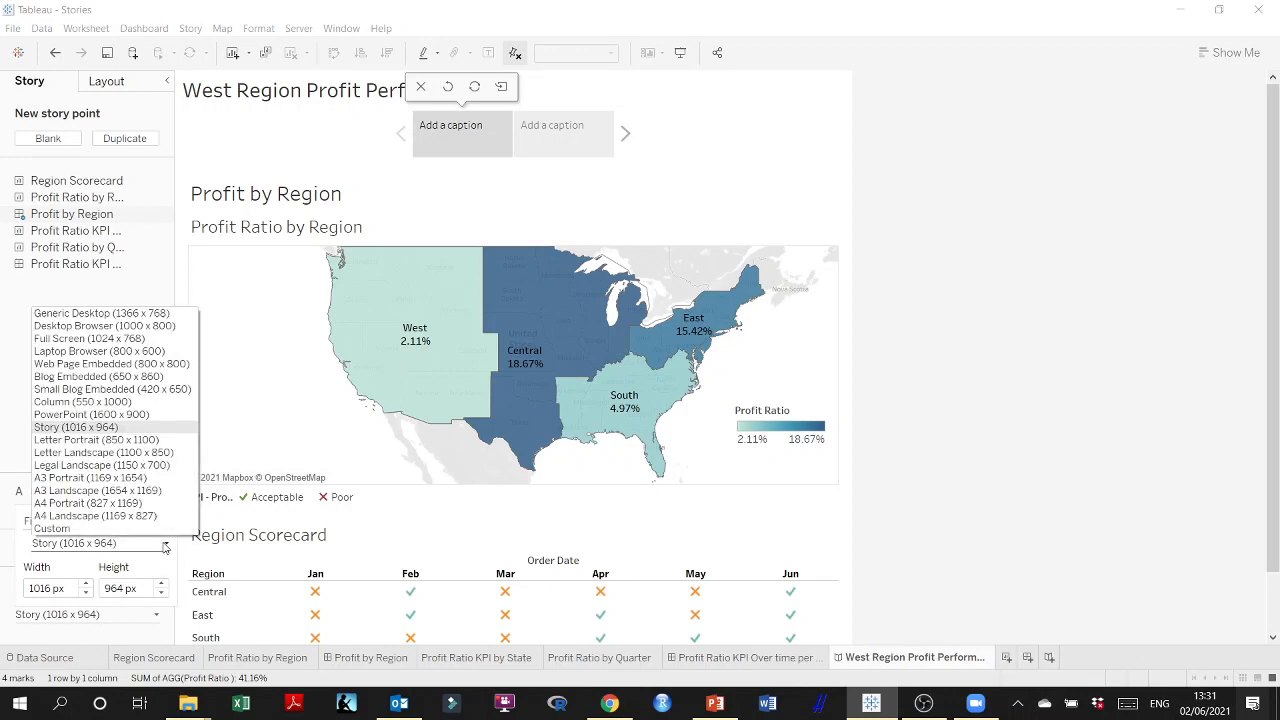
click(95, 328)
drag(829, 335, 814, 310)
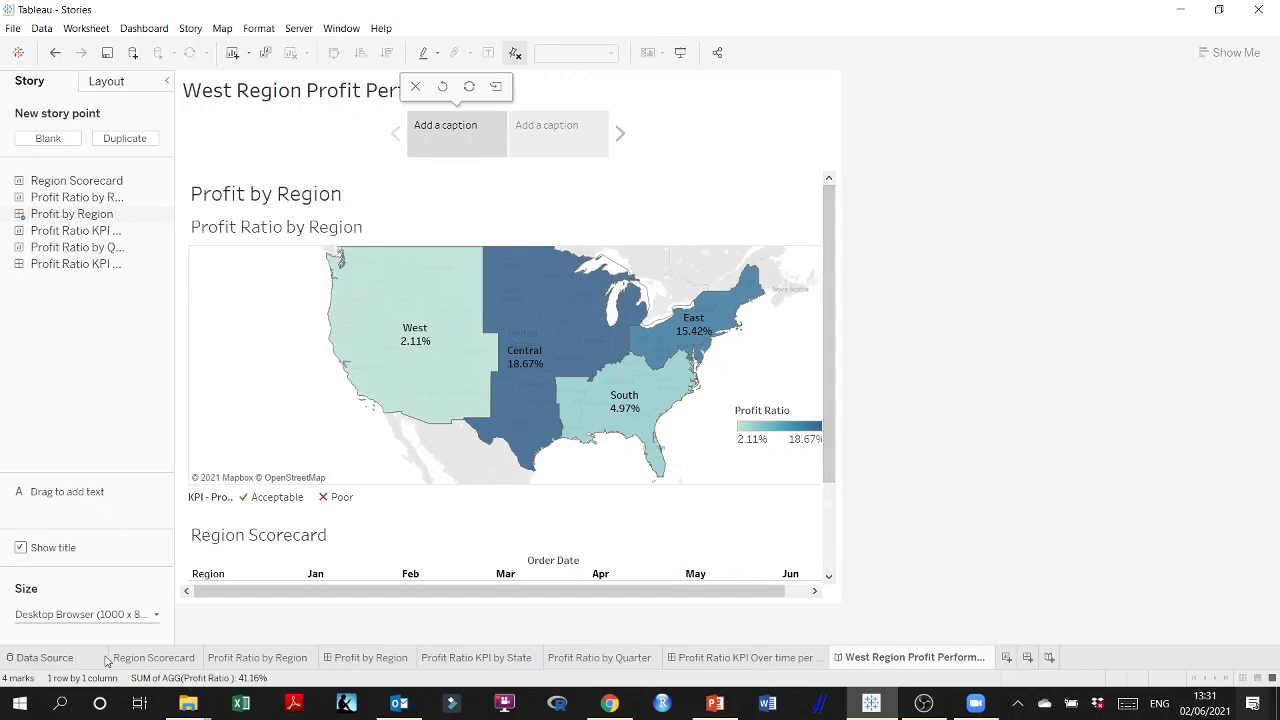
click(158, 616)
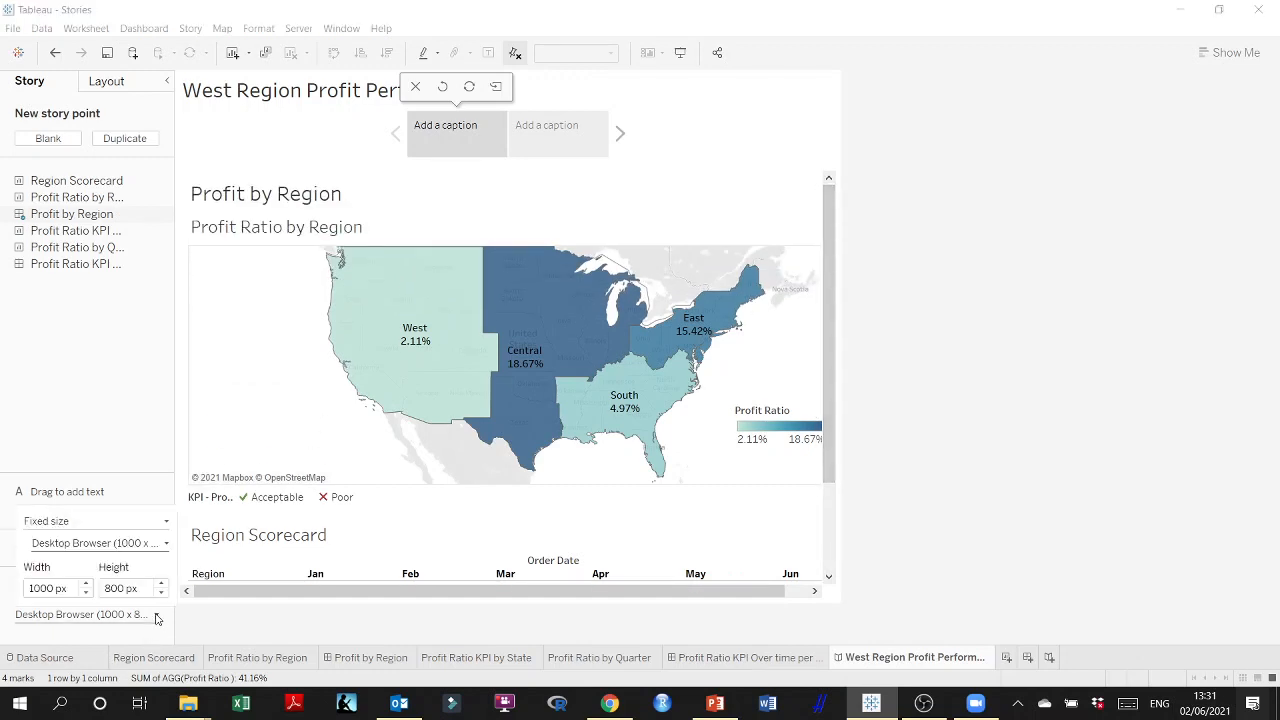
click(166, 543)
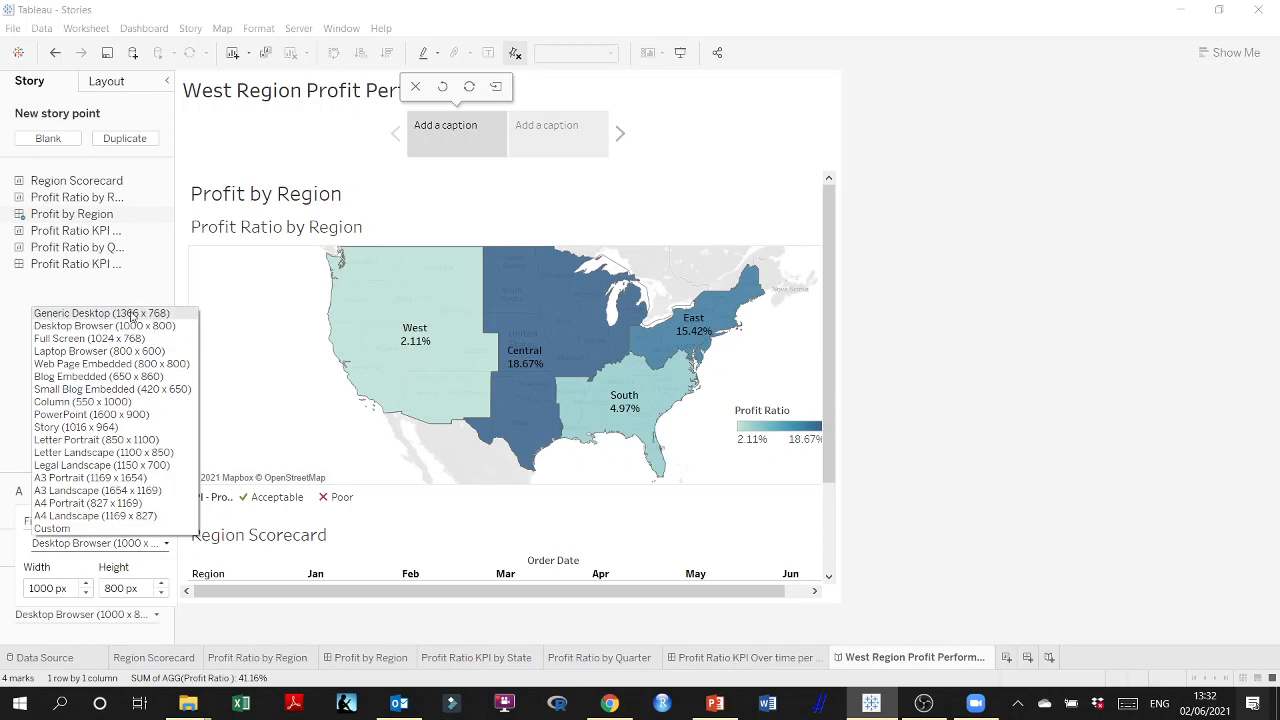
click(98, 427)
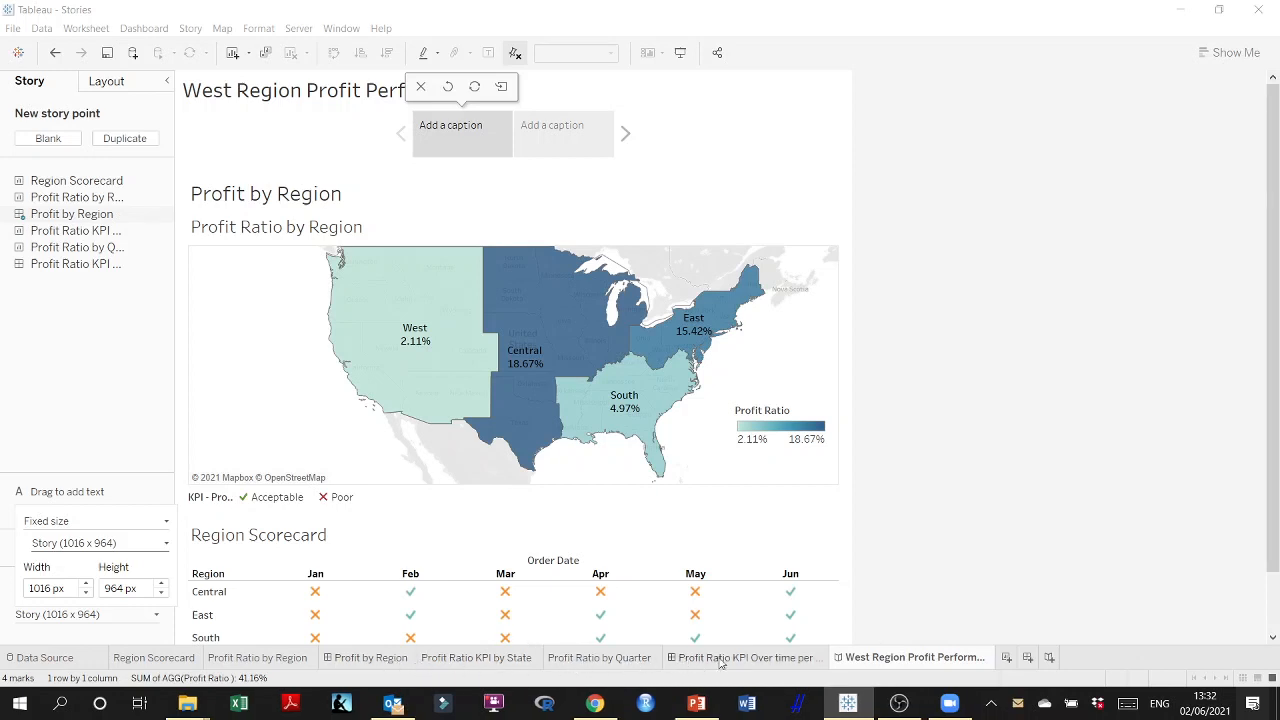
Set the Profit by Region dashboard's fixed size to A4 Landscape (1169 x 827)
click(360, 662)
click(360, 662)
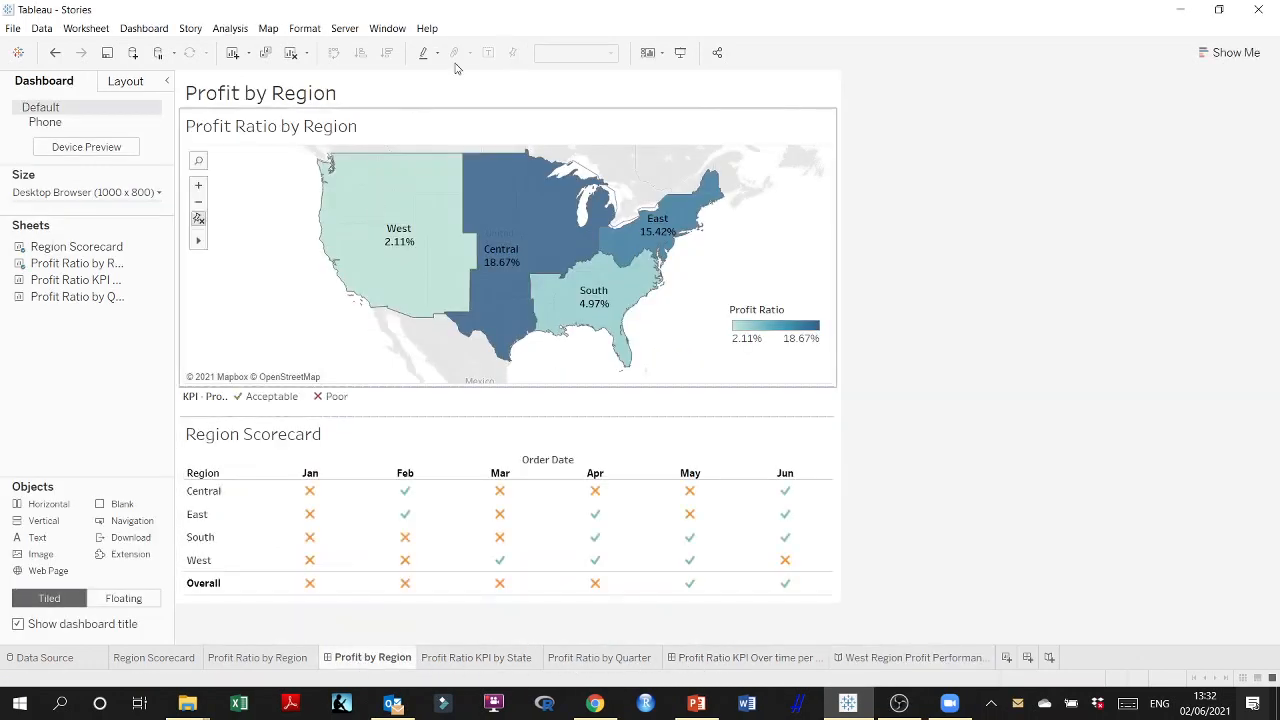
click(697, 128)
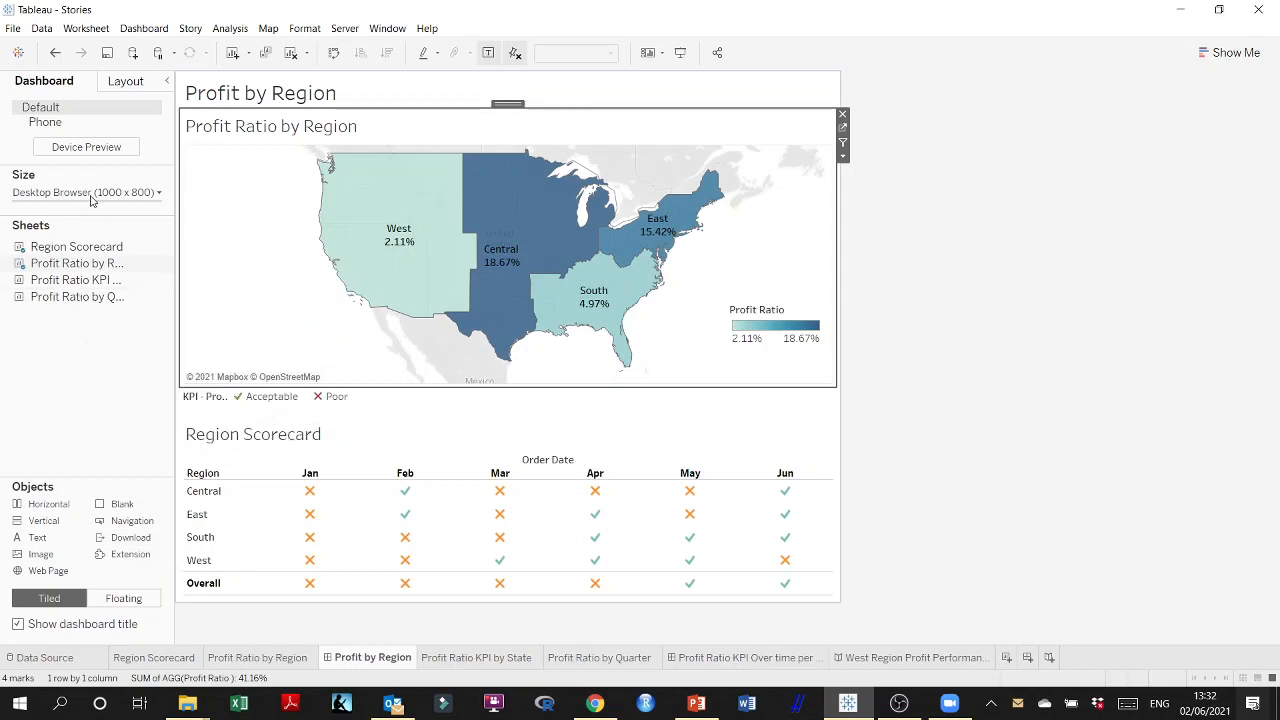
click(856, 659)
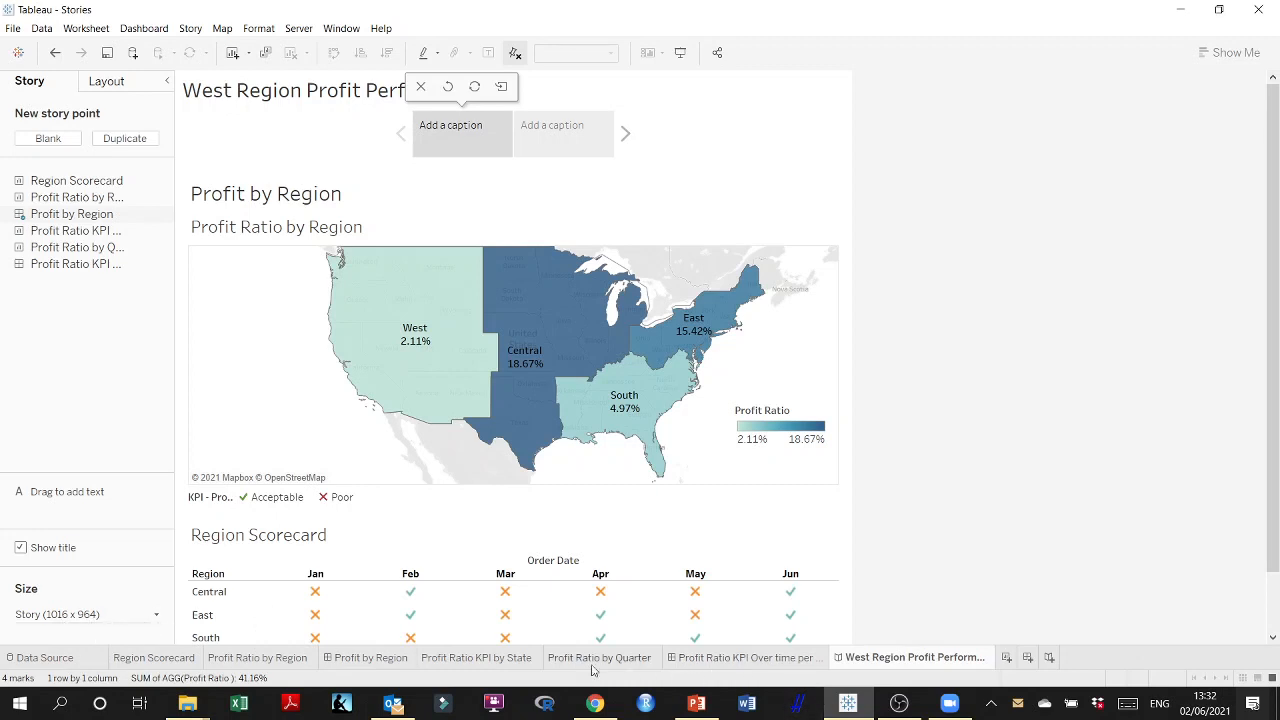
click(380, 657)
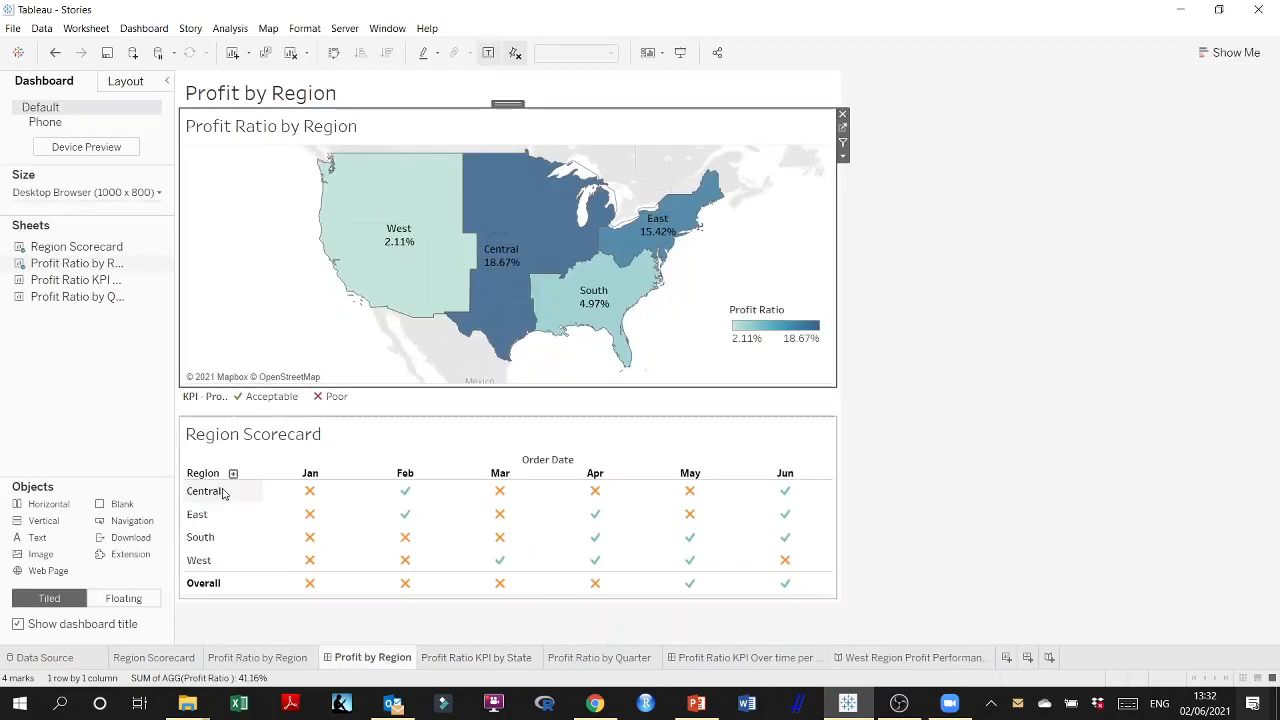
click(150, 192)
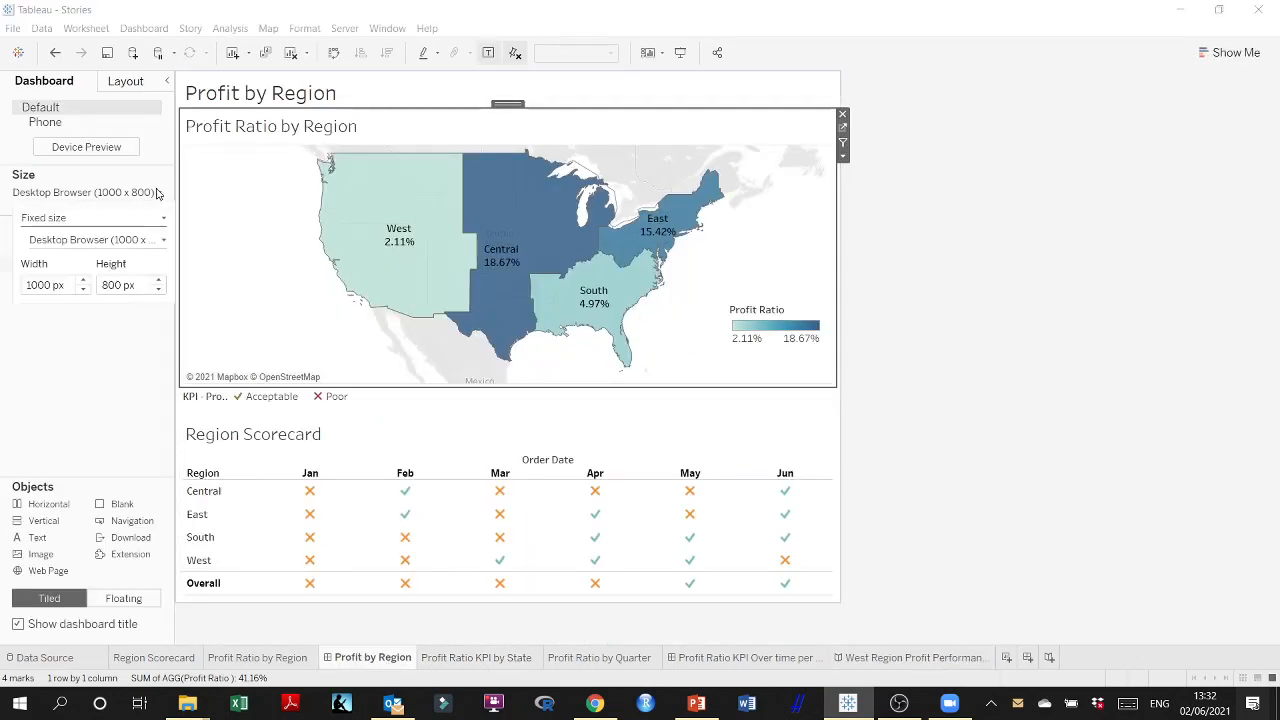
click(163, 244)
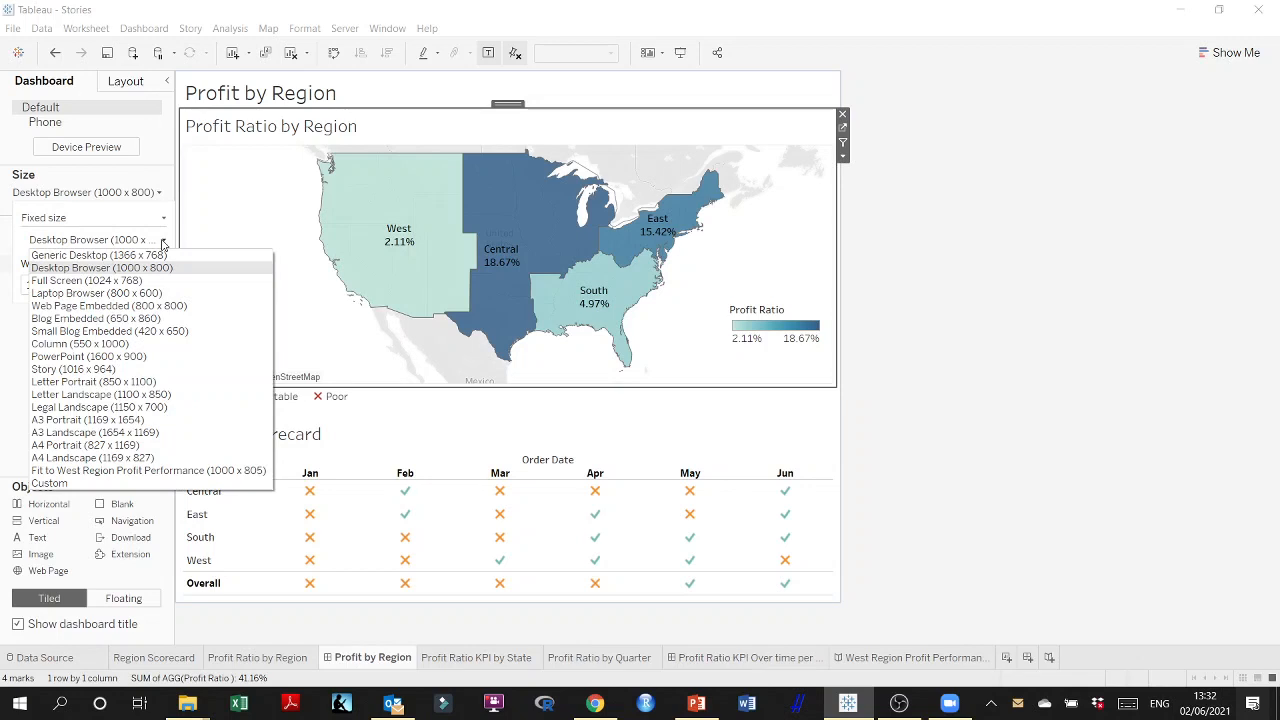
click(163, 458)
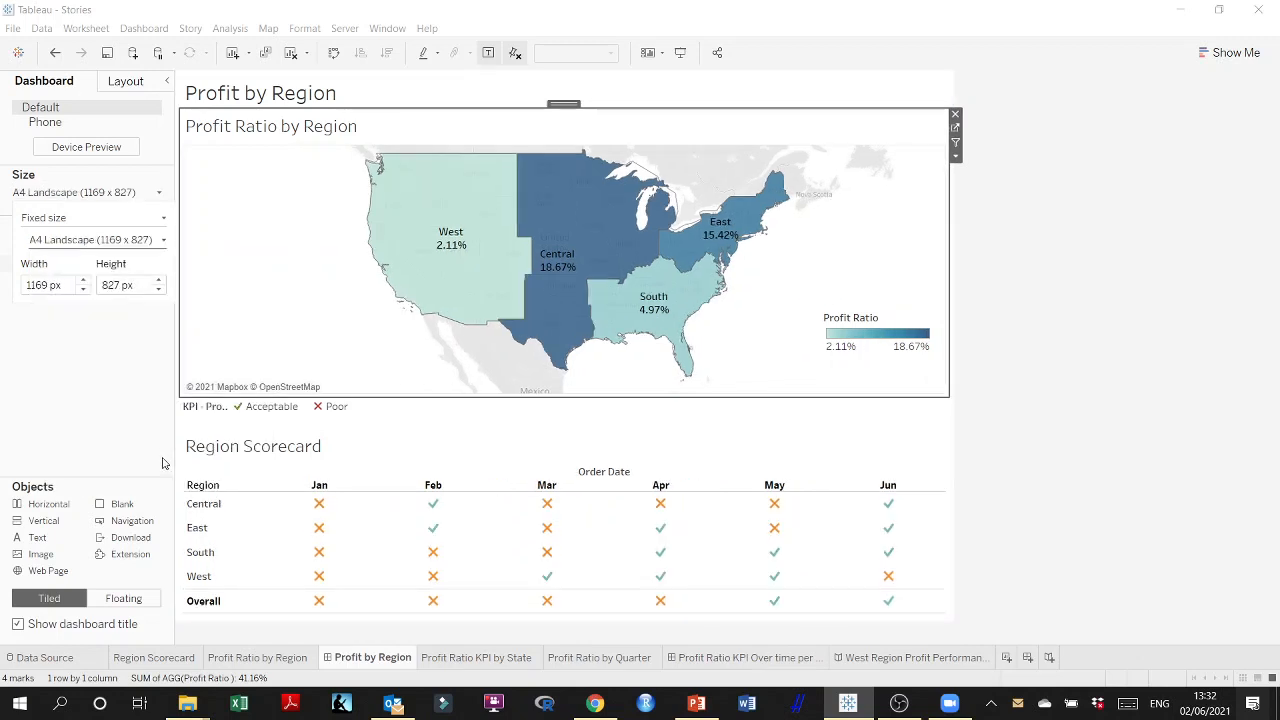
Return to the West Region Profit Performance story and examine how the resized Profit by Region dashboard fits the first story point
click(877, 660)
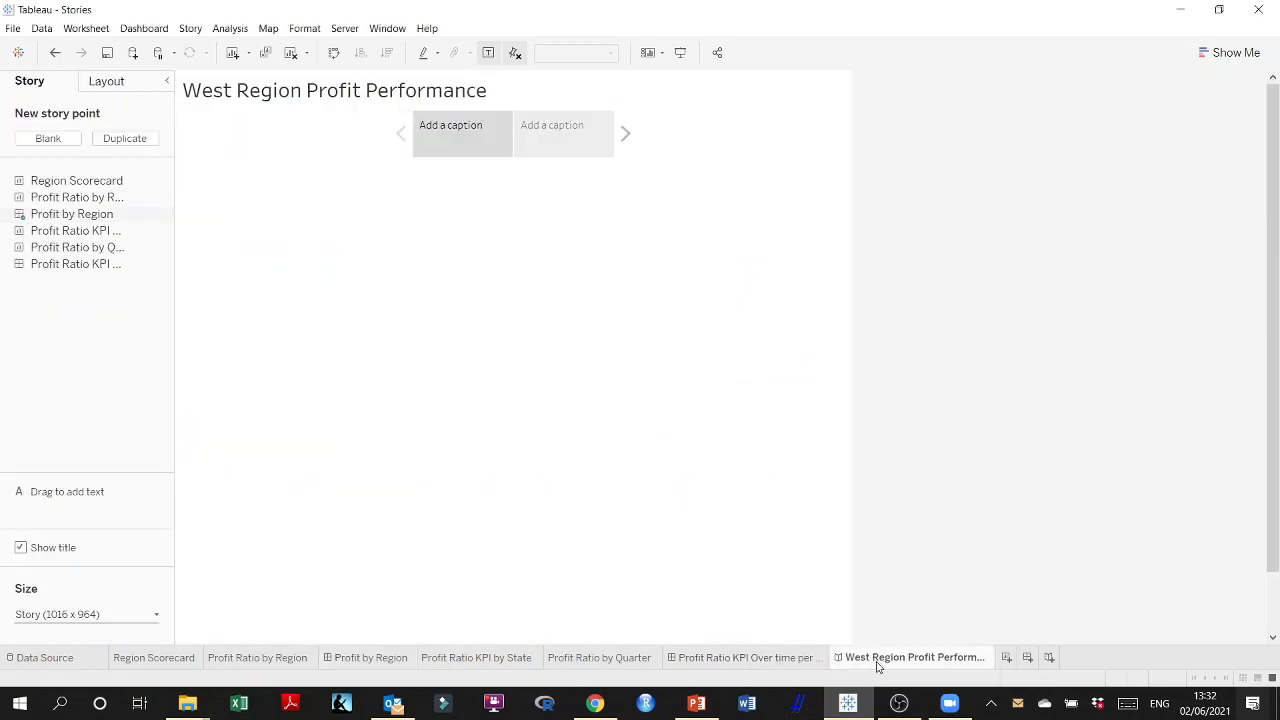
scroll(649, 433, down, 3)
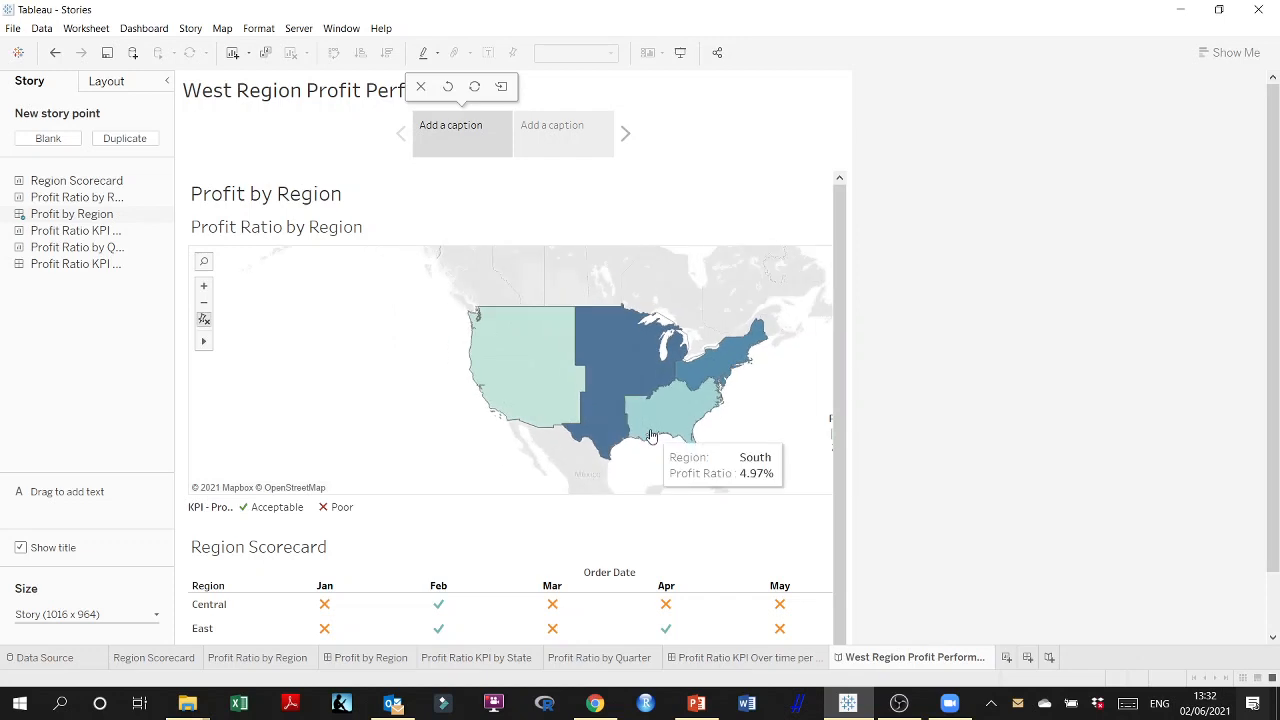
scroll(650, 434, up, 3)
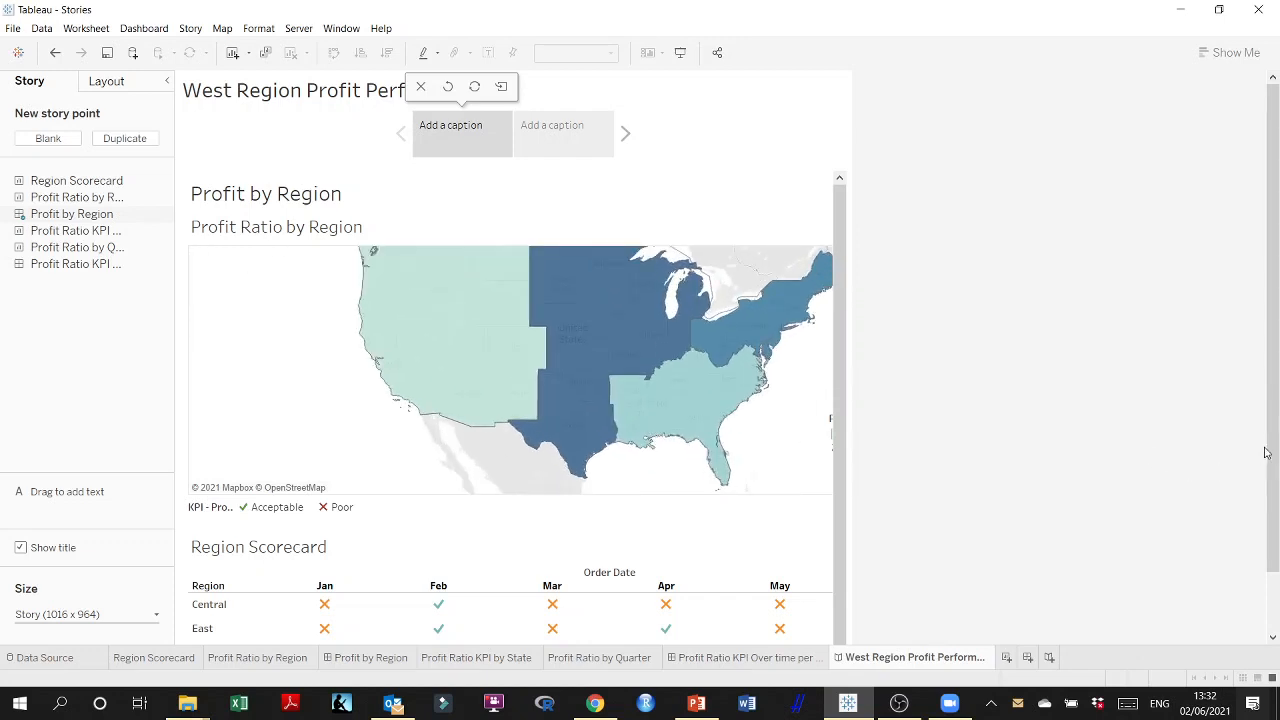
drag(1270, 479, 1255, 576)
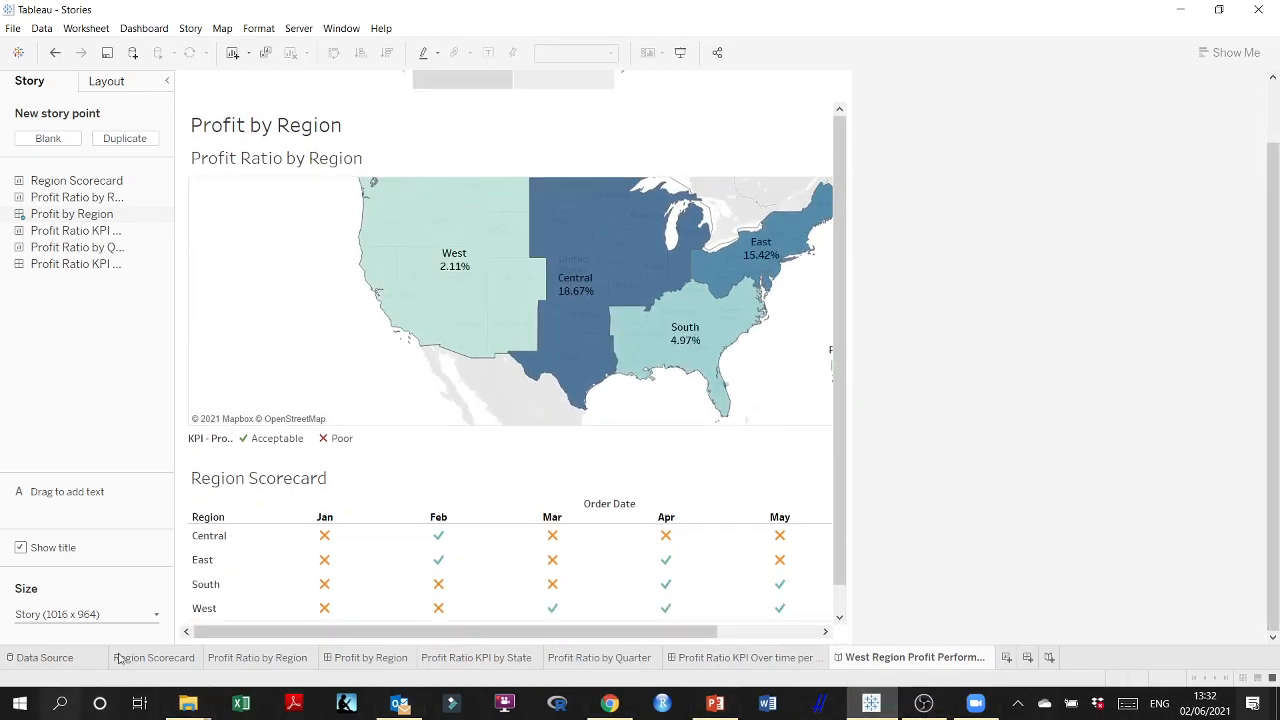
drag(394, 640, 317, 628)
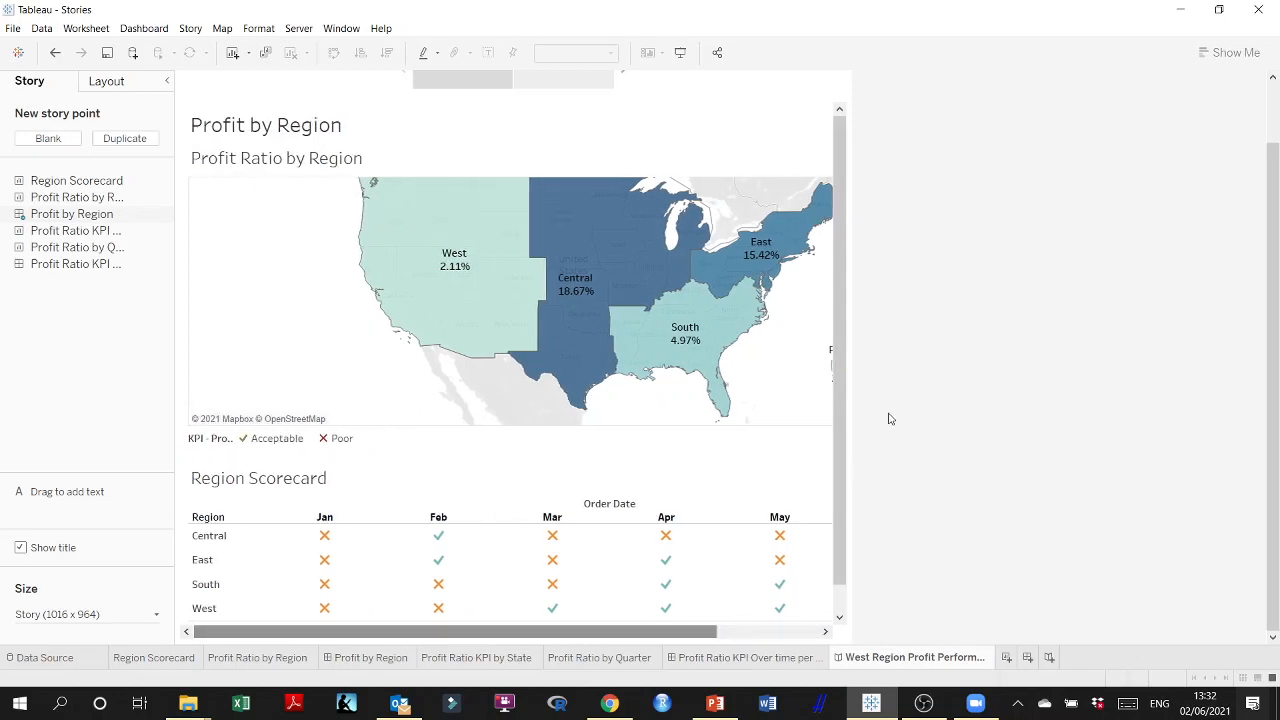
drag(837, 403, 835, 302)
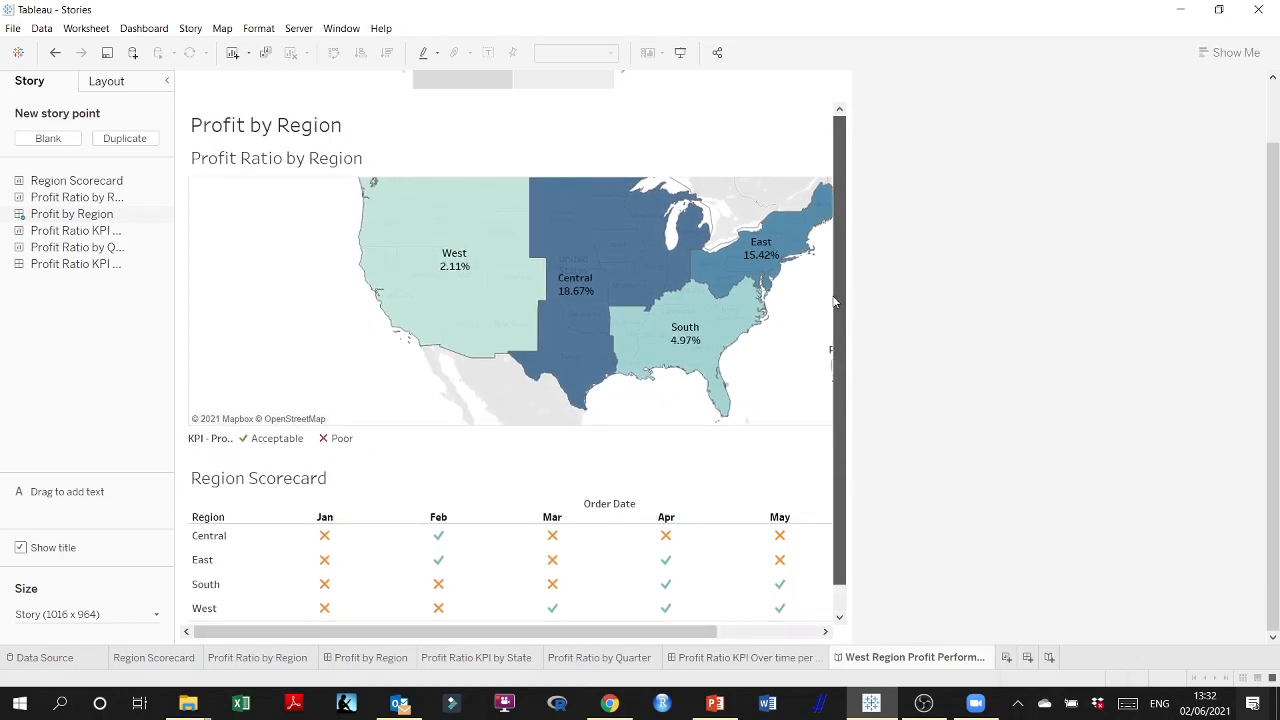
Preview the West Region Profit Performance story in presentation mode and check how the Profit by Region dashboard fits
drag(640, 631, 742, 631)
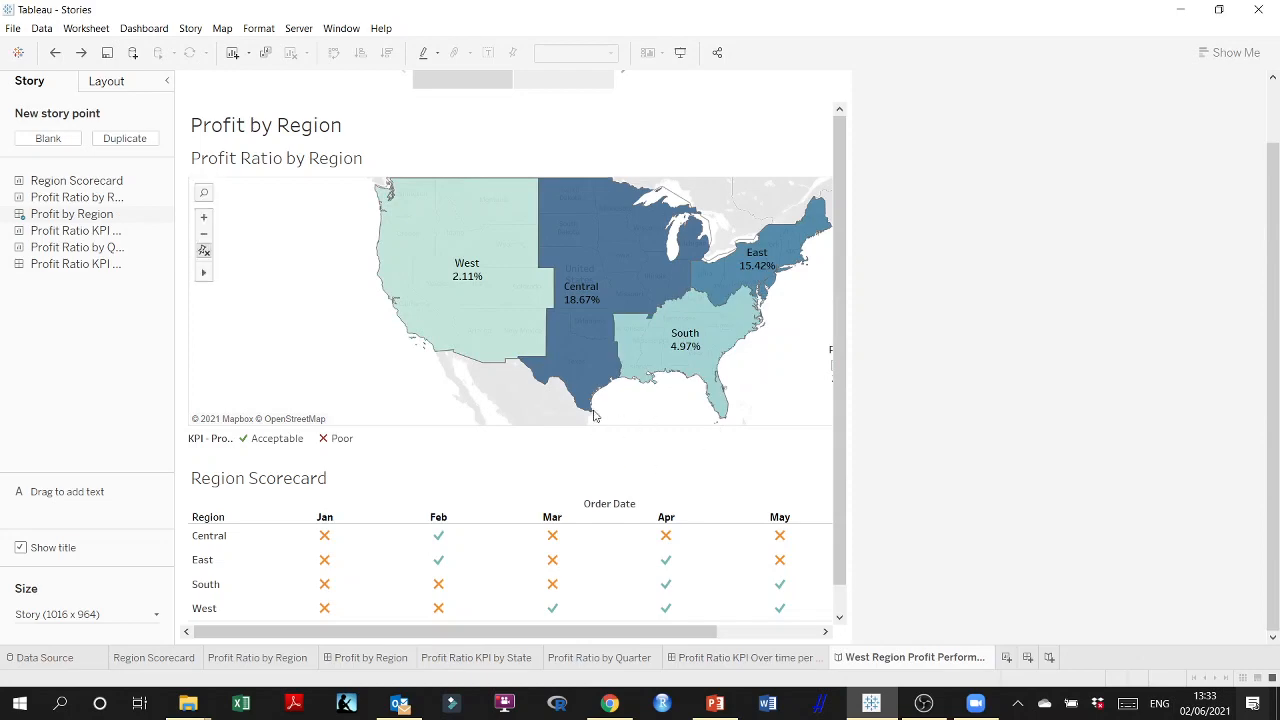
click(680, 52)
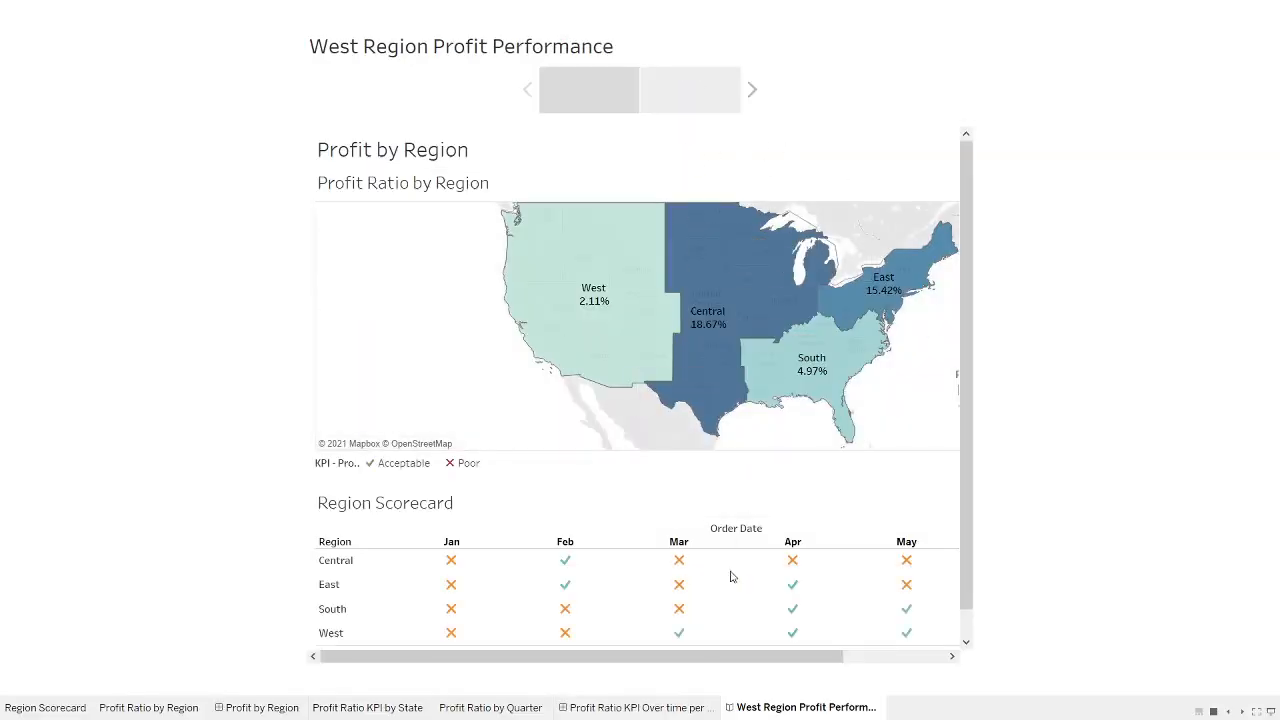
drag(966, 420, 938, 328)
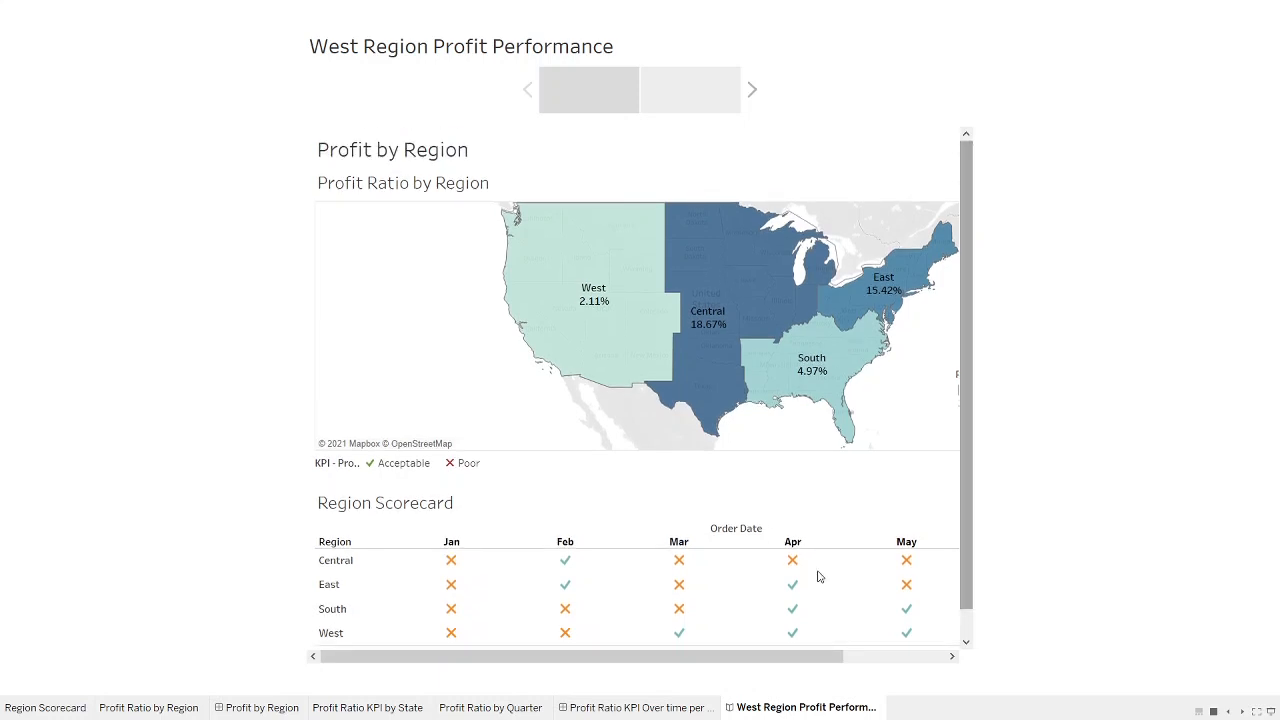
key(Escape)
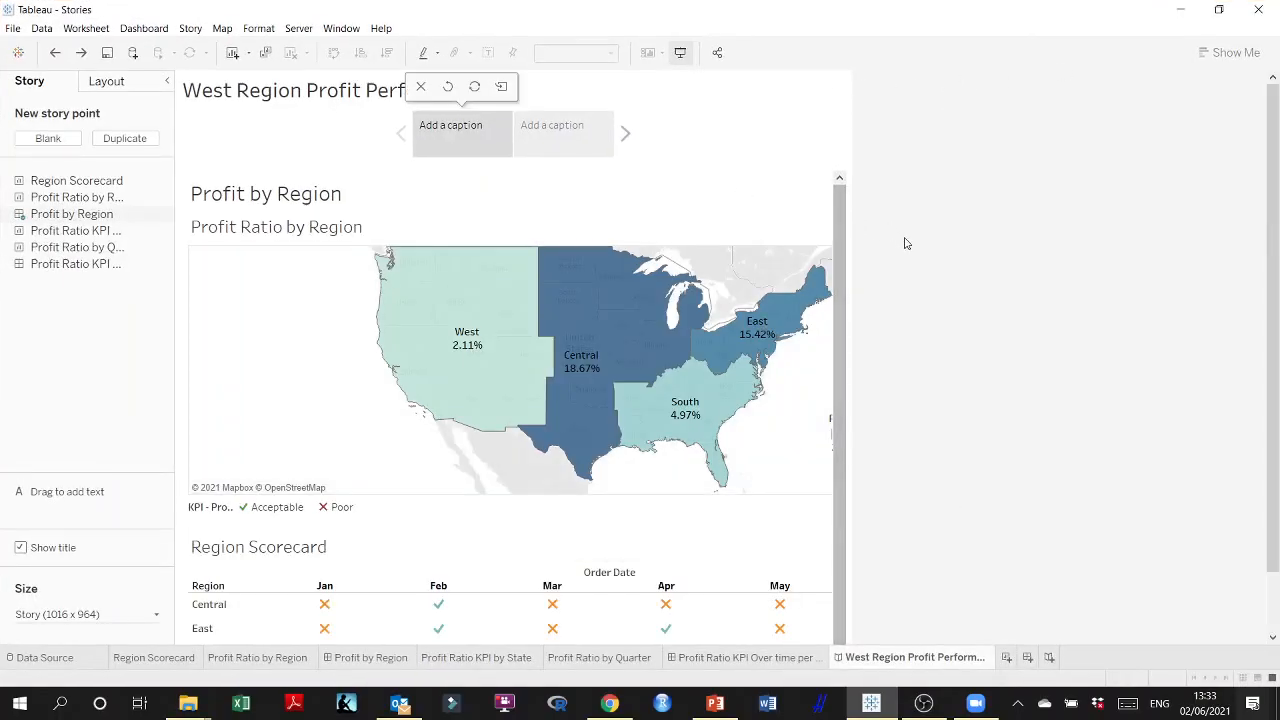
Set the story's size to Generic Desktop (1366 x 768) and check the first story point in presentation mode
click(157, 615)
click(167, 545)
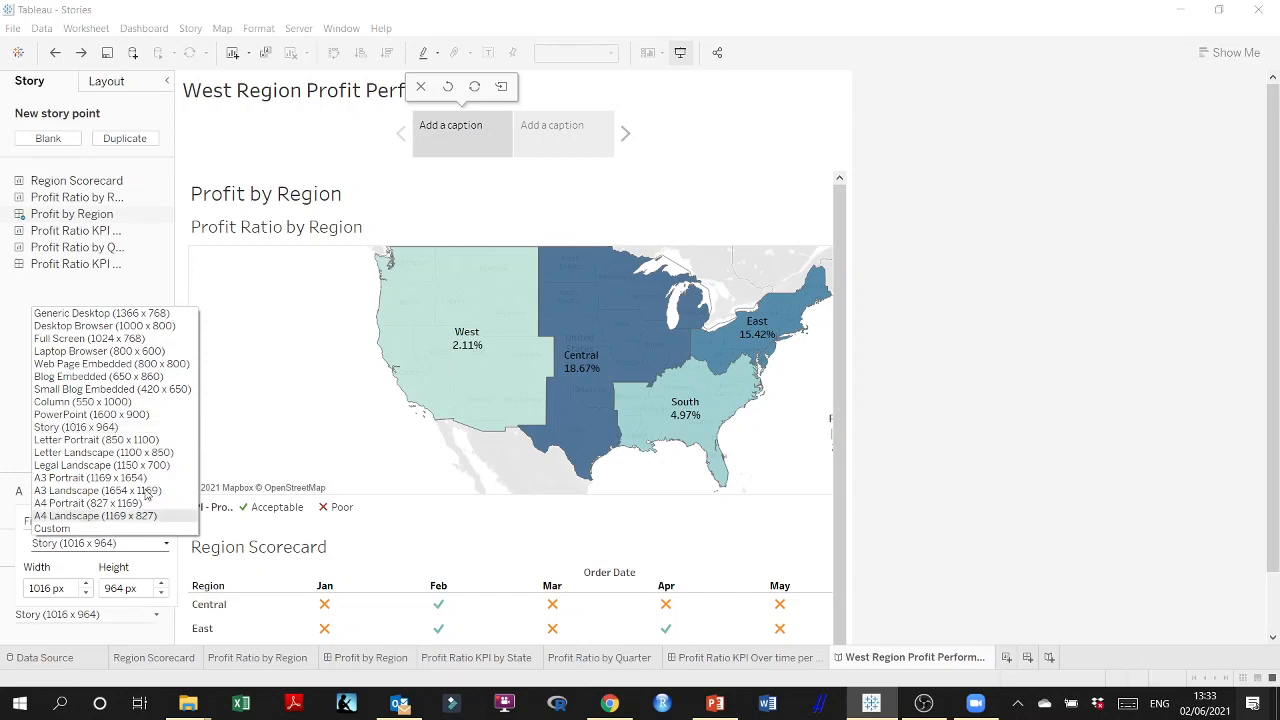
click(82, 314)
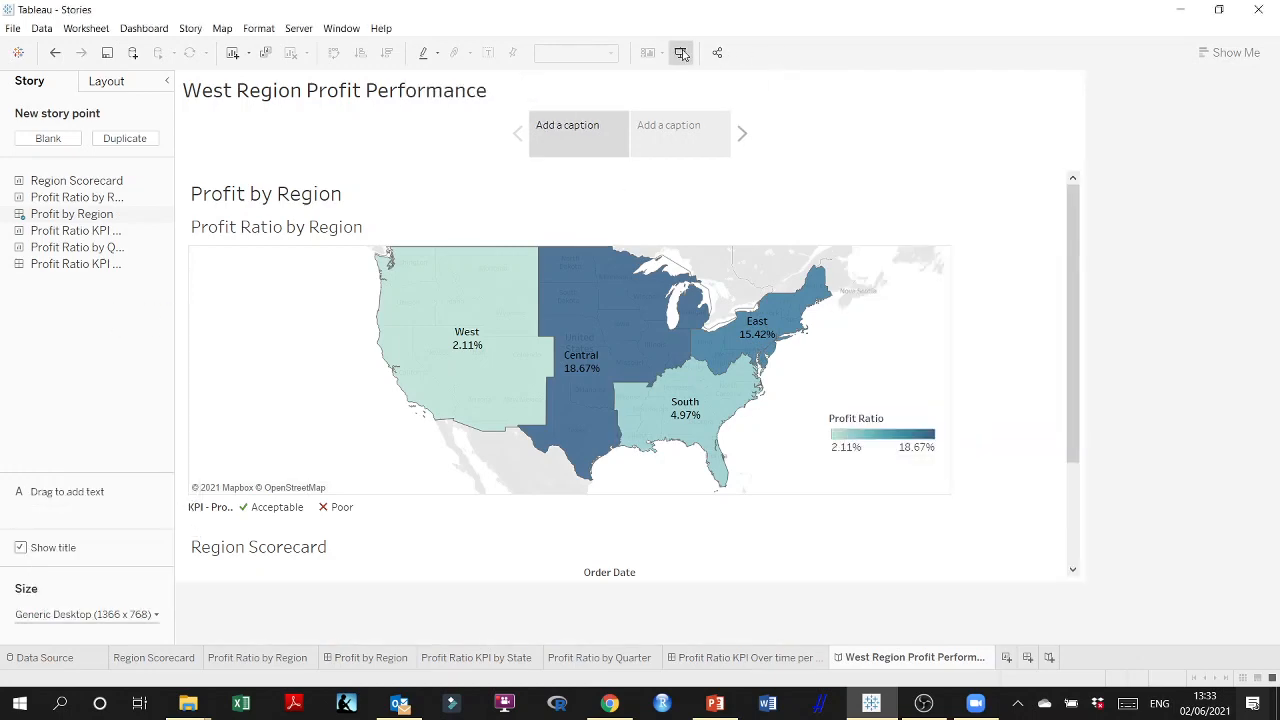
click(680, 52)
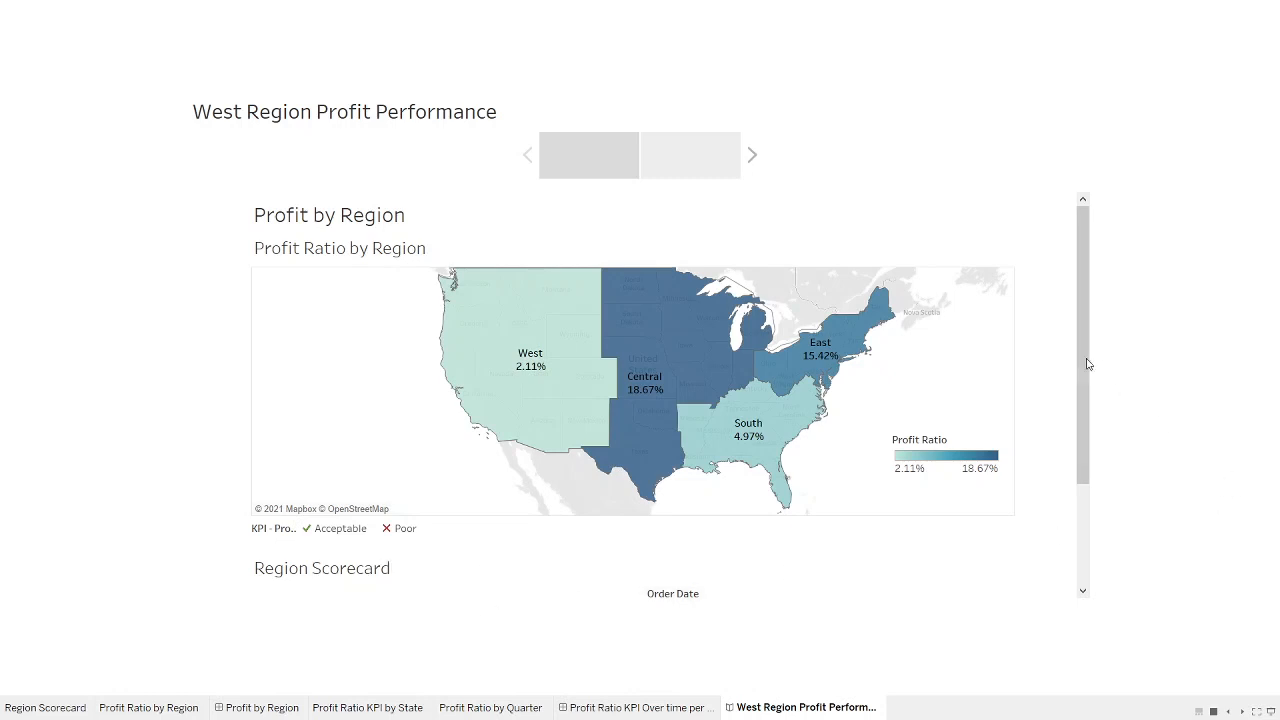
drag(1088, 364, 1071, 246)
mouse_move(530, 275)
key(Escape)
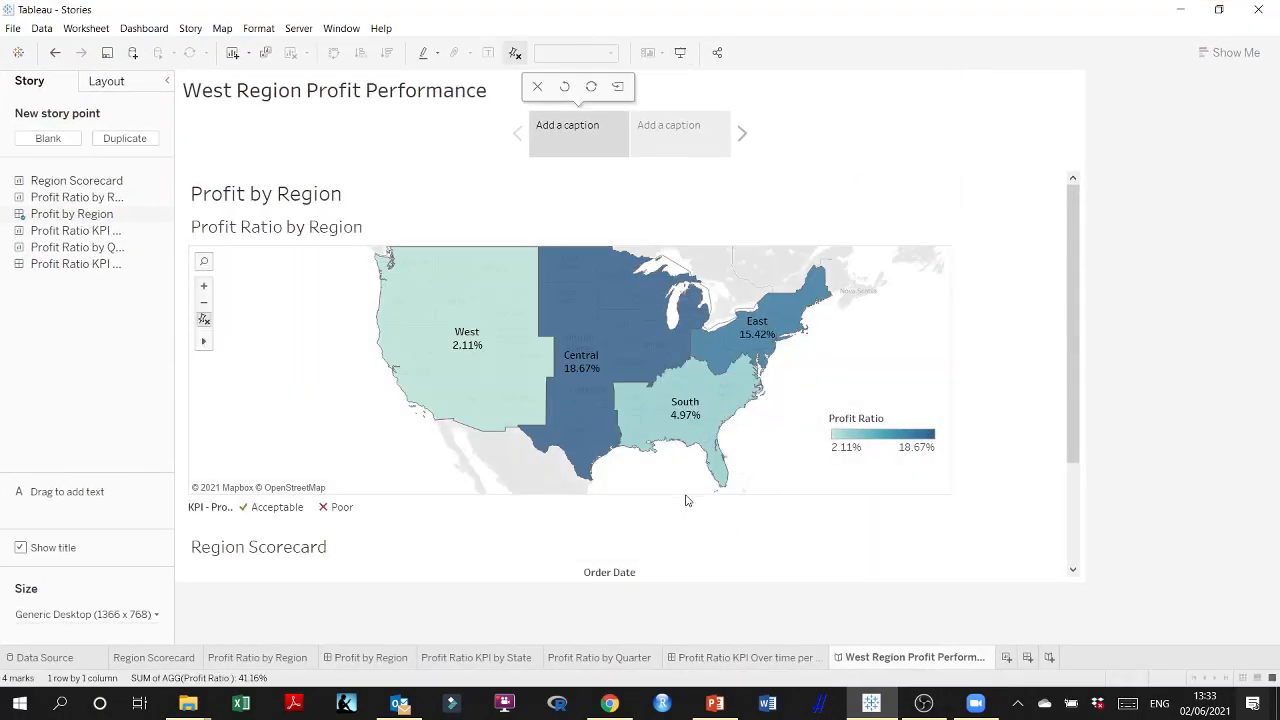
Set the Region Scorecard's fit to Standard on the Profit by Region dashboard and check the story in presentation mode
click(350, 659)
drag(604, 396, 608, 320)
drag(600, 428, 598, 360)
click(622, 417)
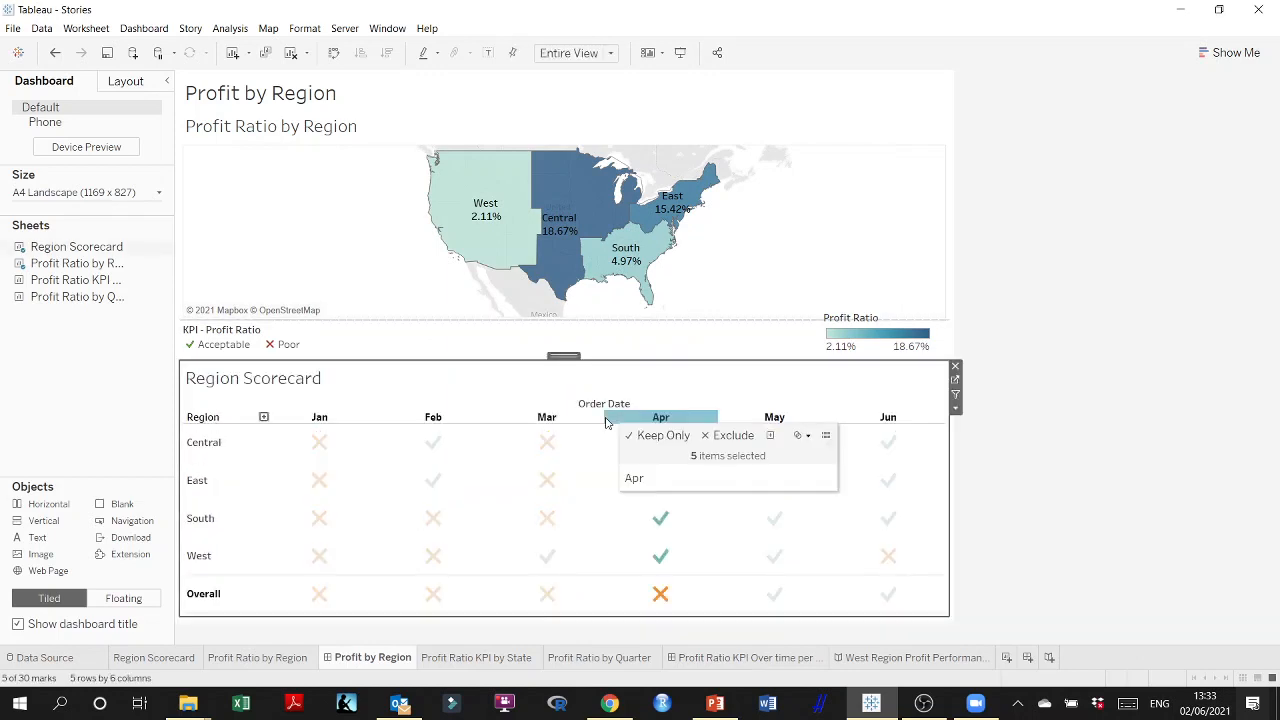
click(605, 53)
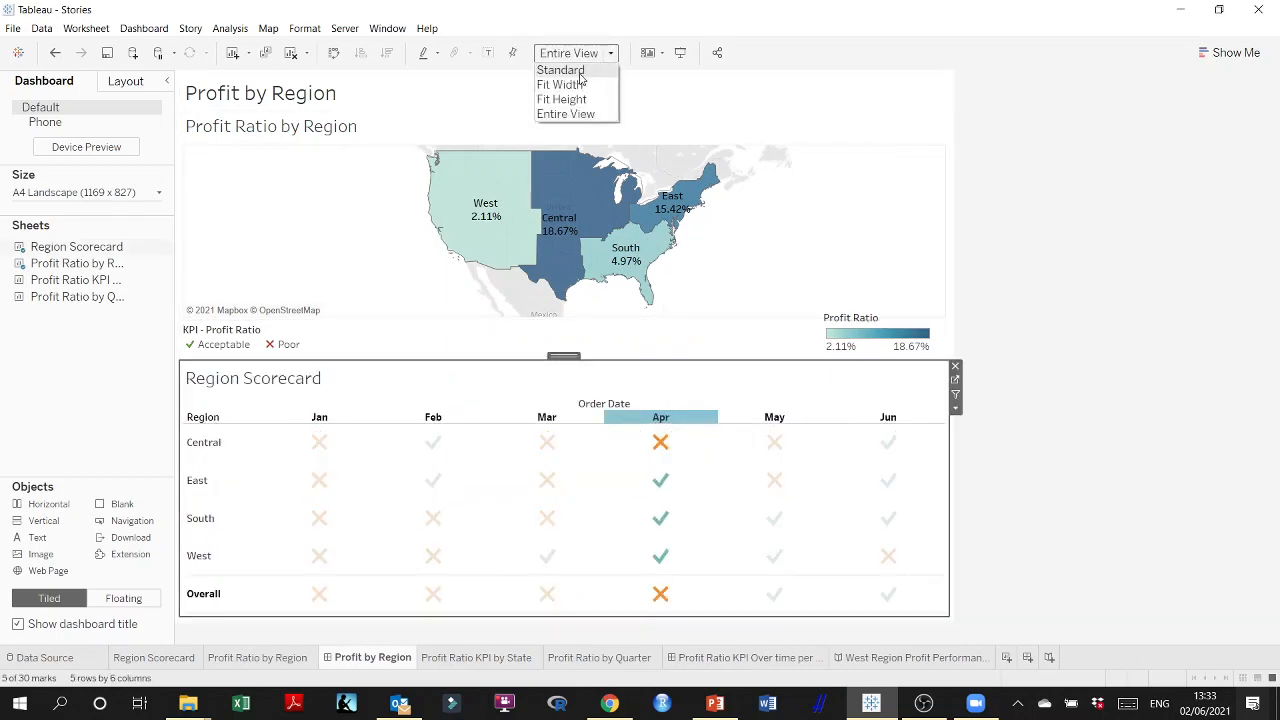
click(600, 70)
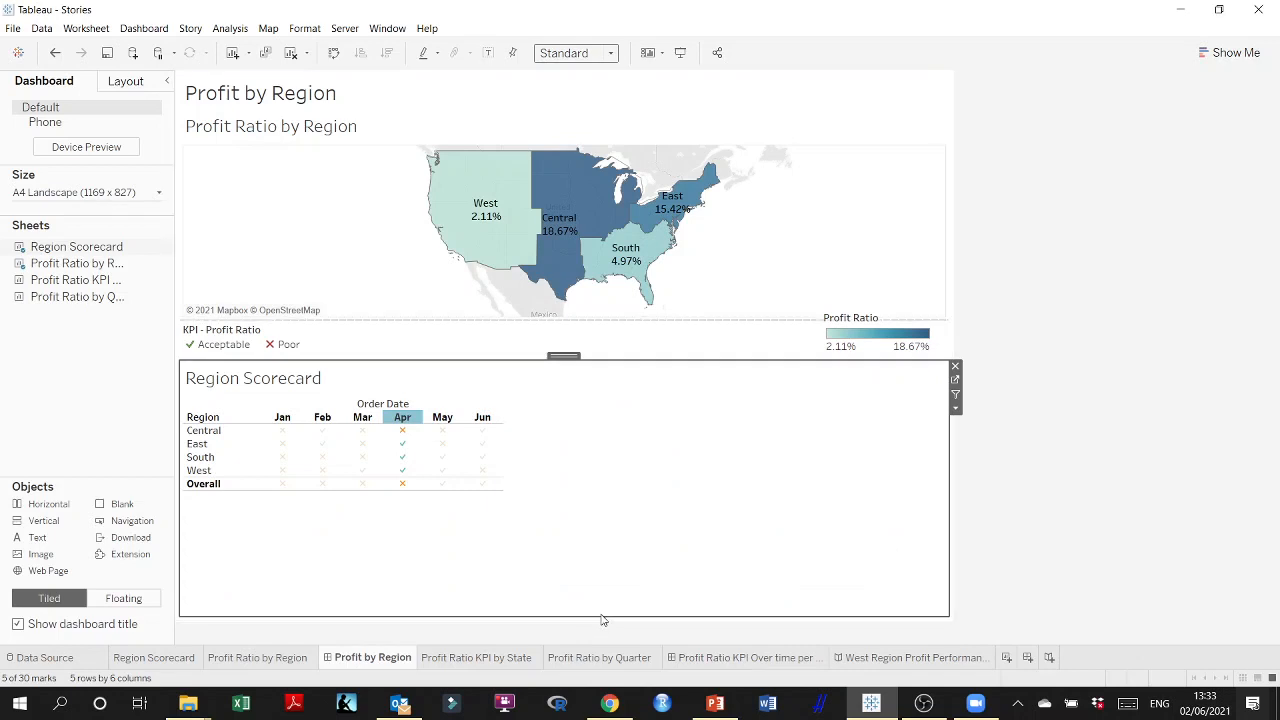
click(593, 538)
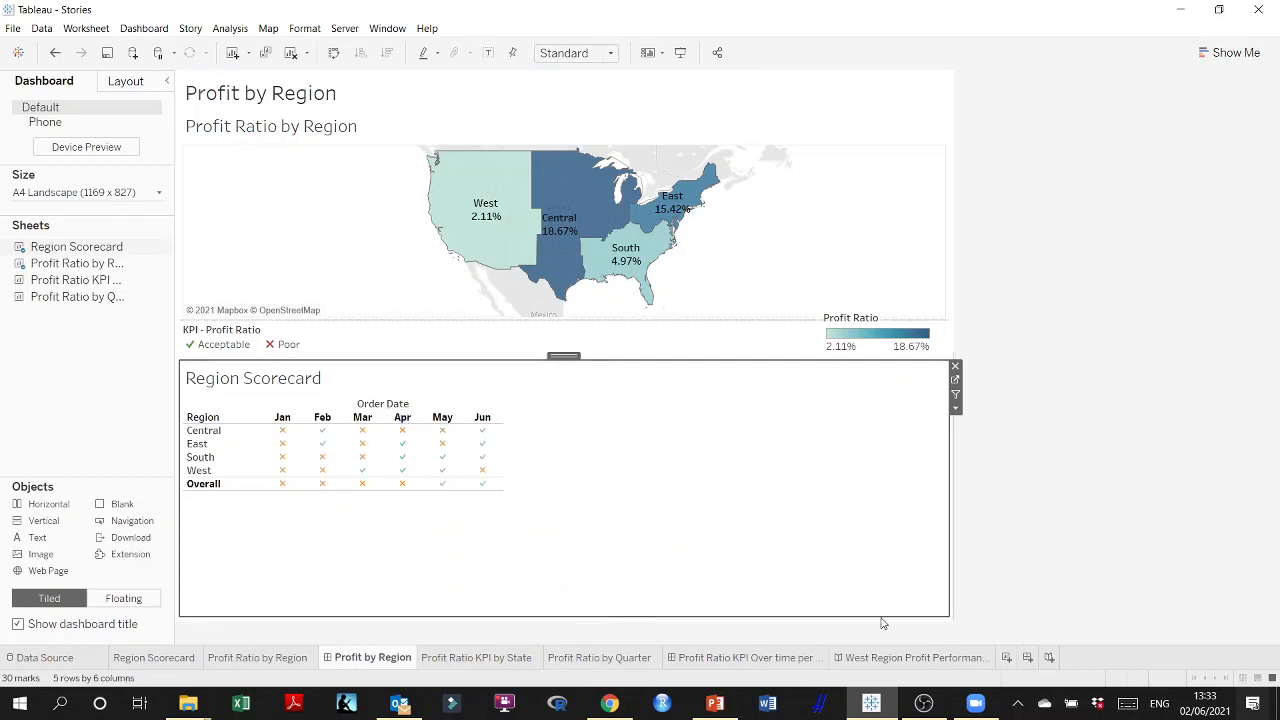
click(896, 660)
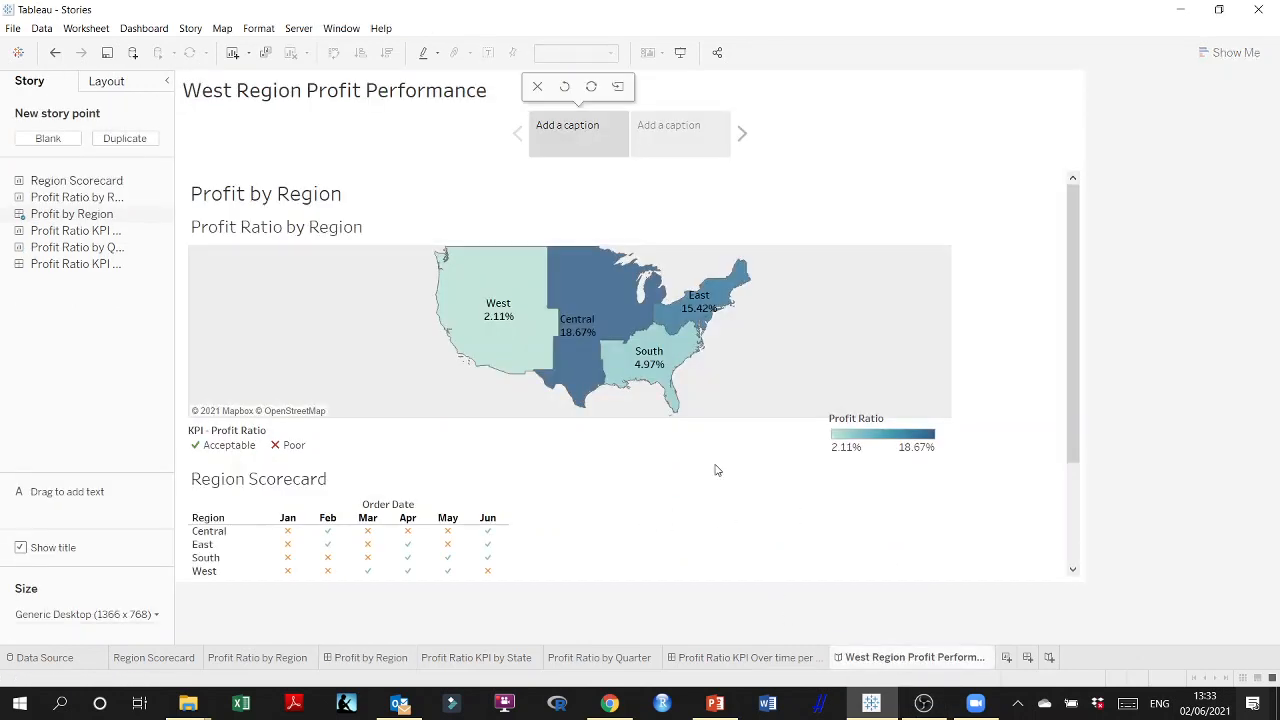
click(680, 52)
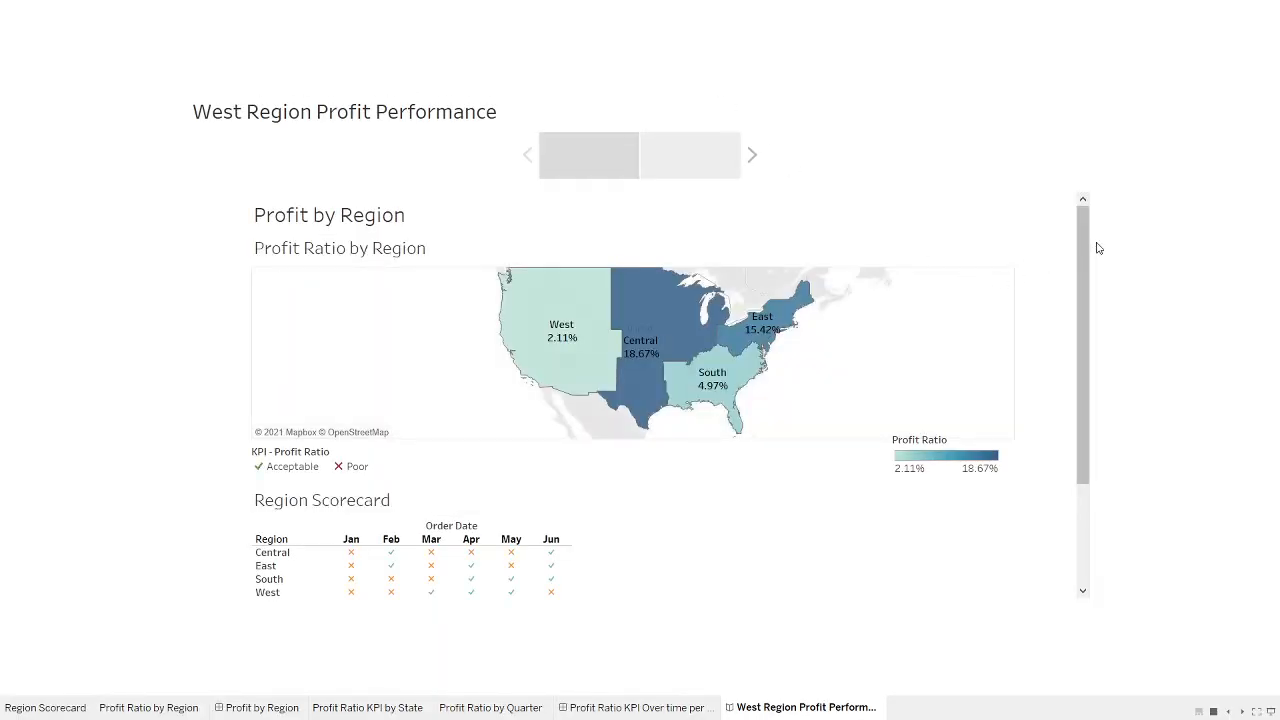
drag(1082, 248, 1072, 302)
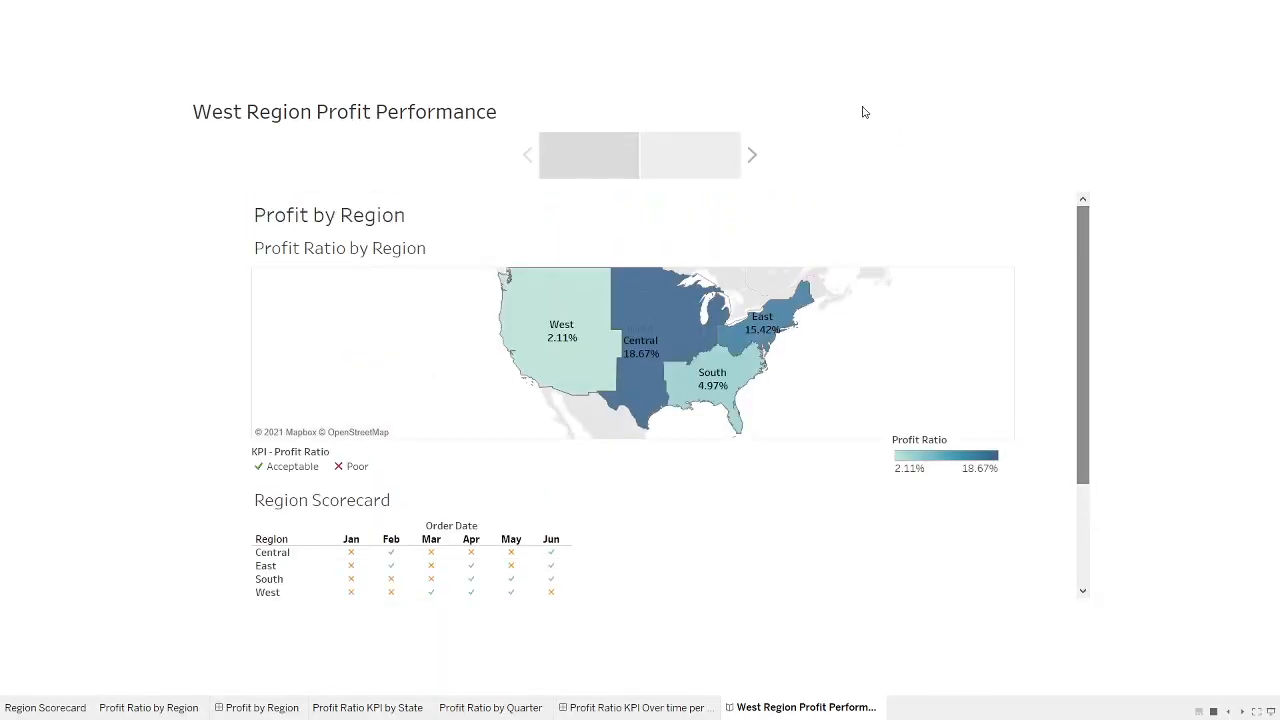
key(Escape)
Set the Profit by Region dashboard's fixed size to Desktop Browser (1000 x 800) and check the story in presentation mode
click(366, 658)
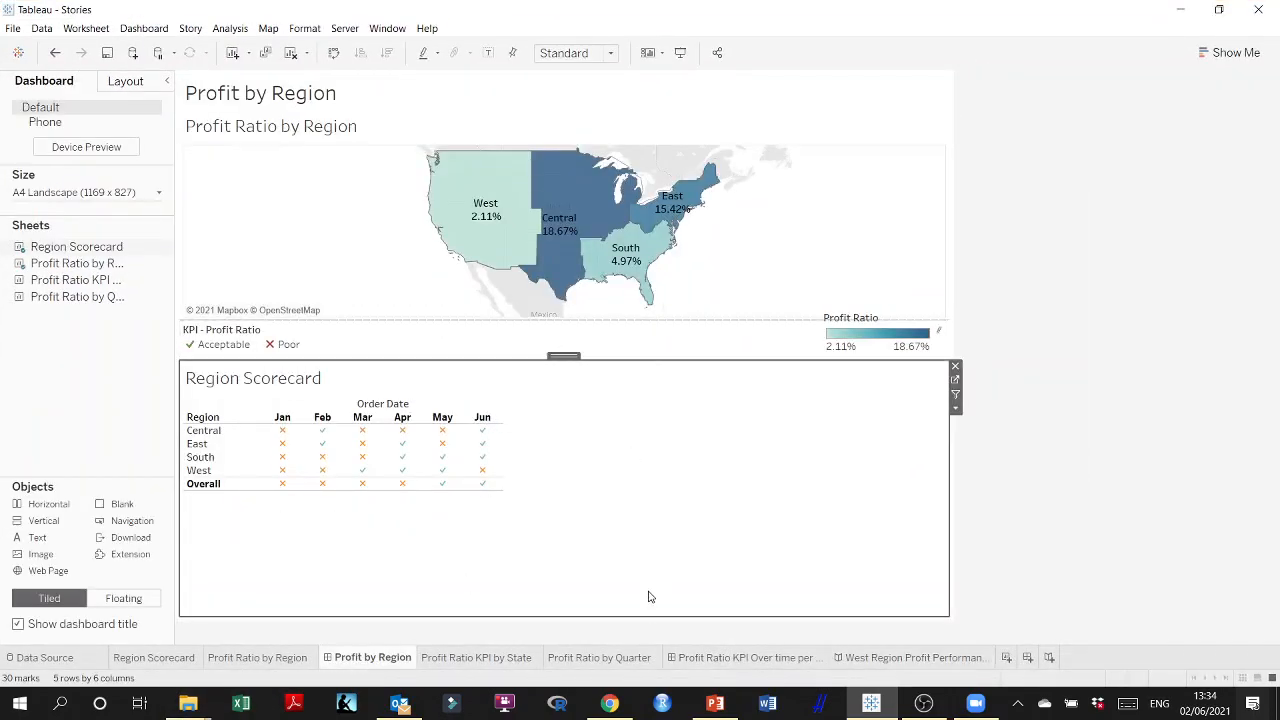
click(1108, 572)
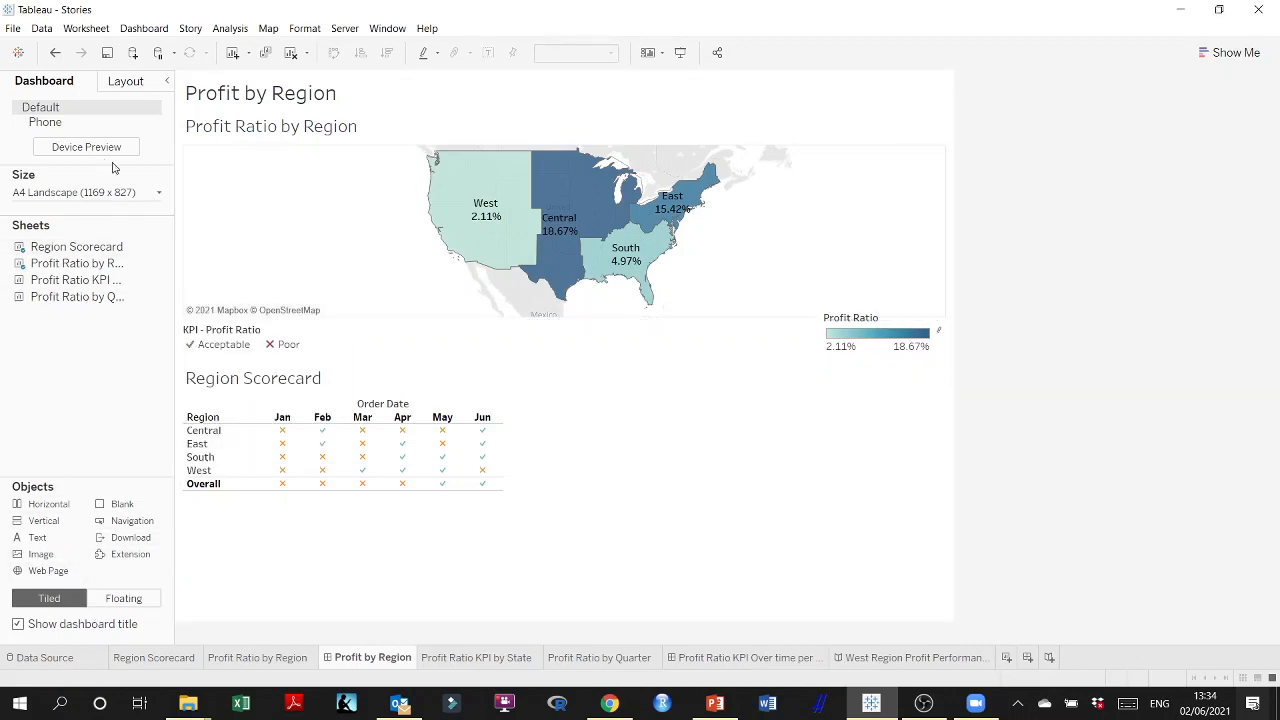
click(160, 193)
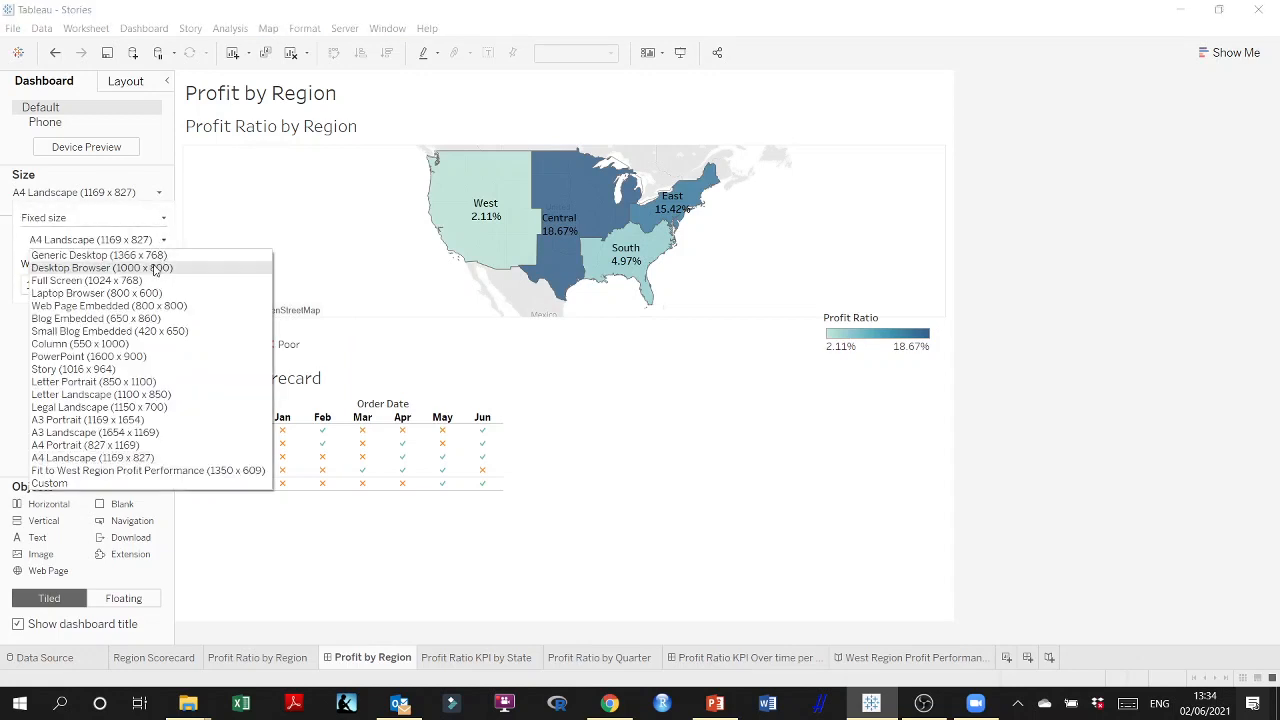
click(155, 270)
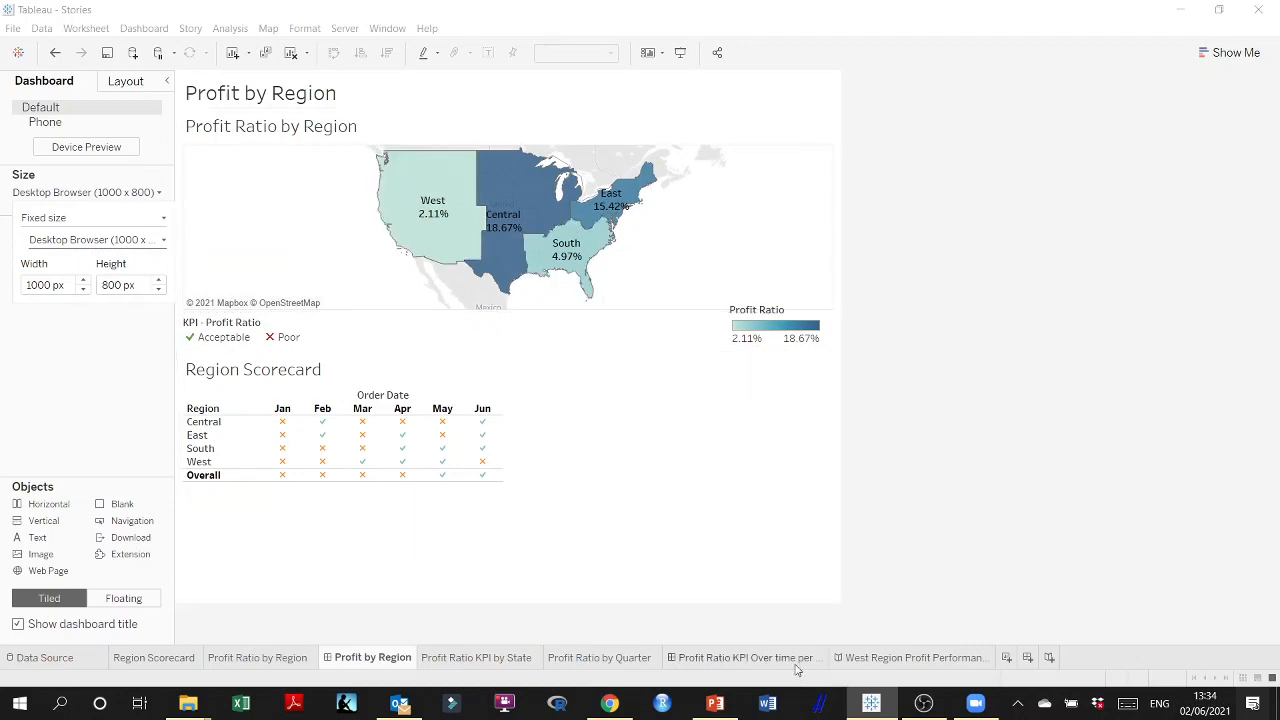
click(885, 659)
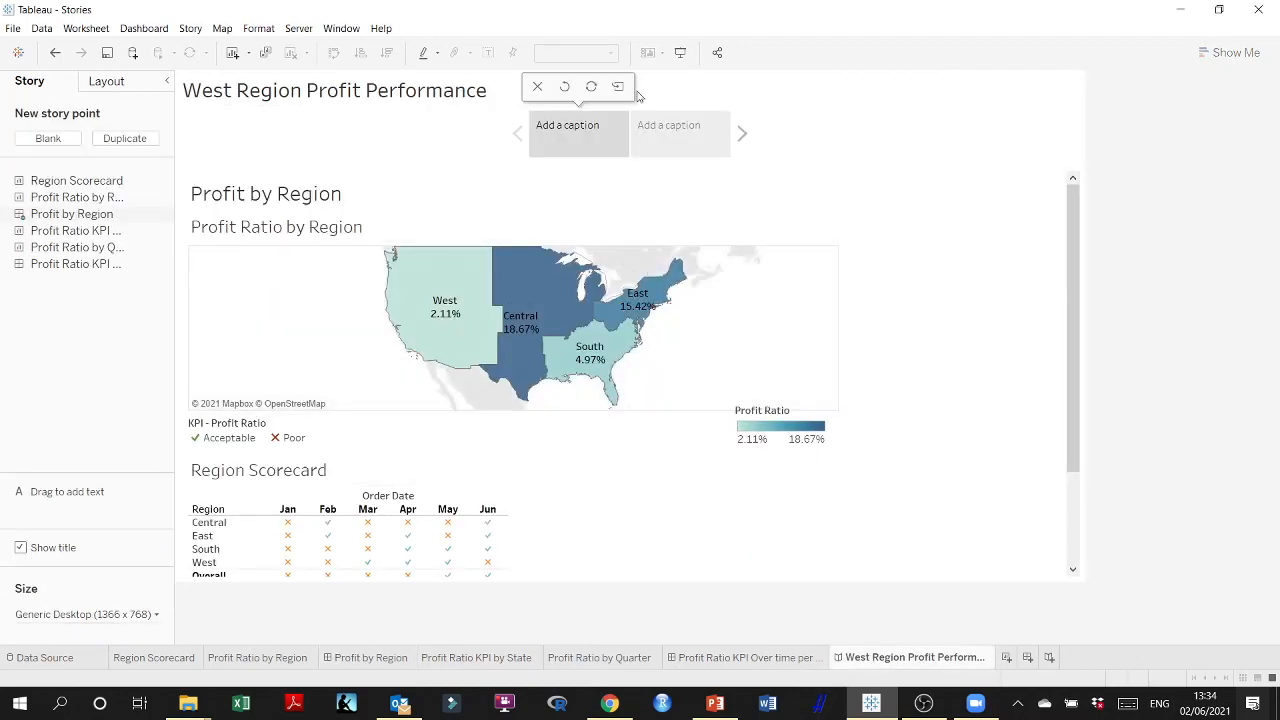
click(681, 53)
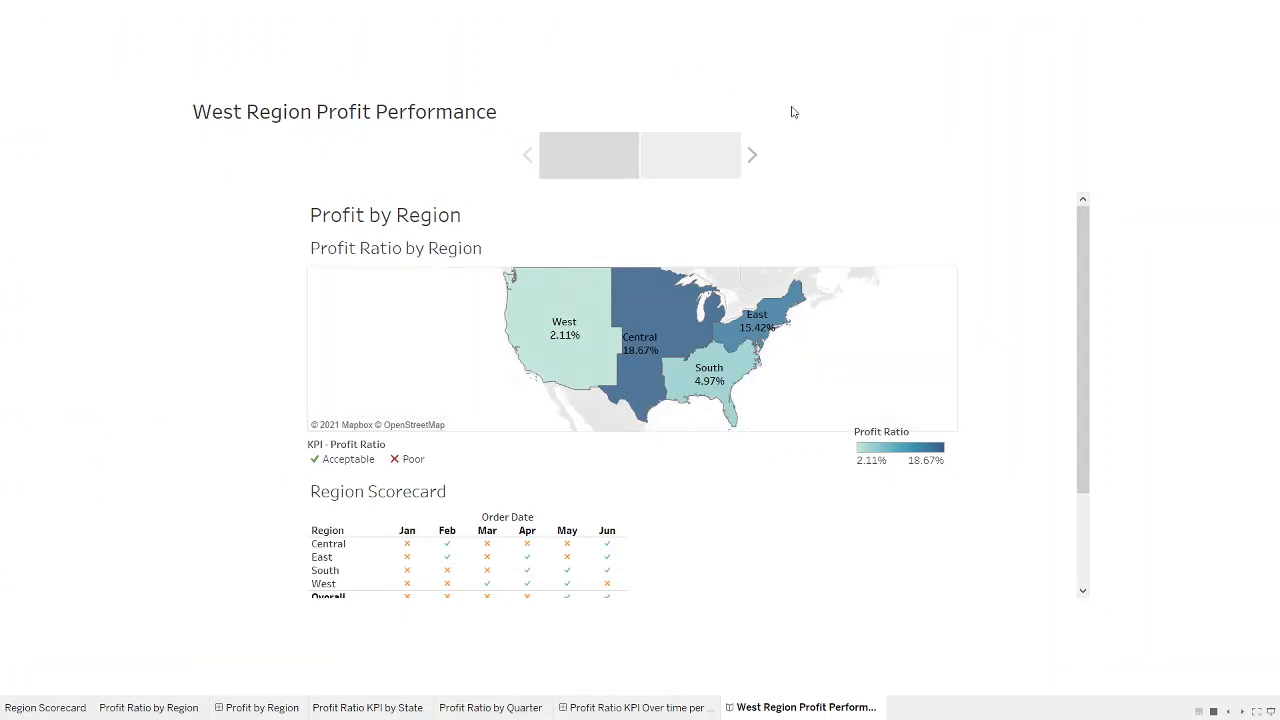
drag(1080, 260, 1083, 193)
key(Escape)
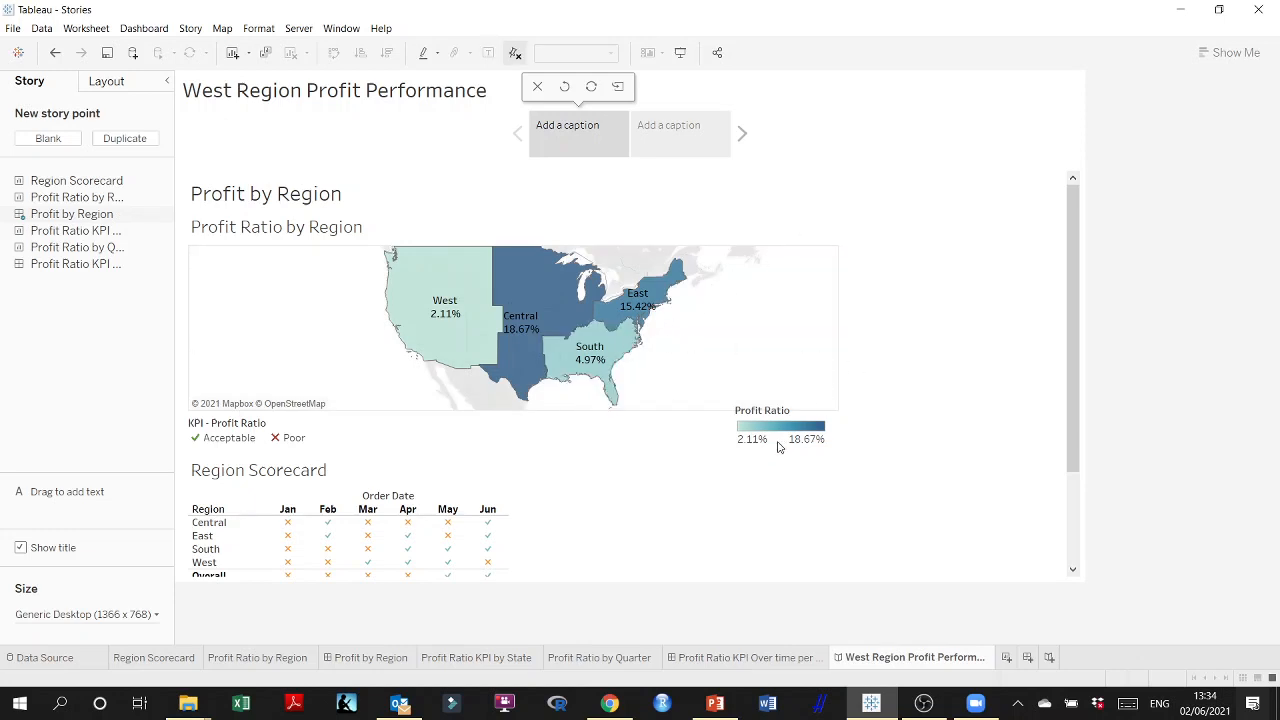
Move the Profit Ratio legend onto the empty area of the Profit by Region dashboard's map, east of the South region, and check it in the story
click(331, 657)
click(772, 340)
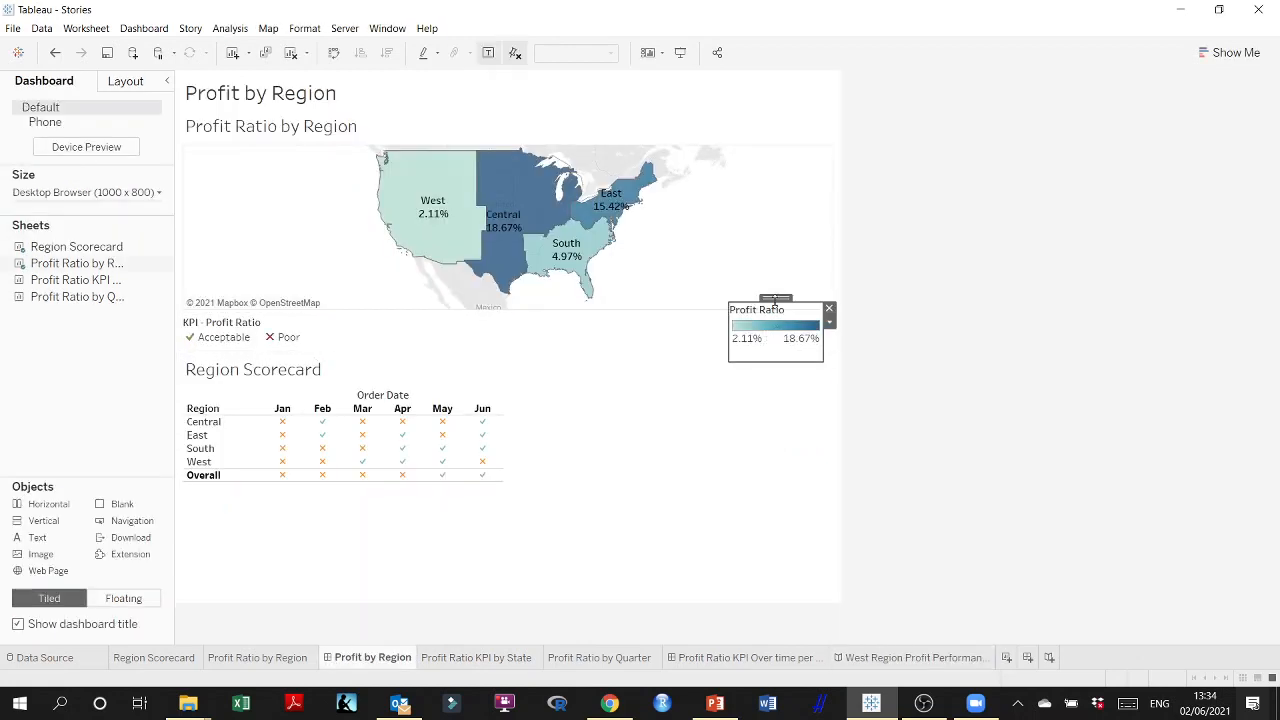
drag(775, 300, 765, 232)
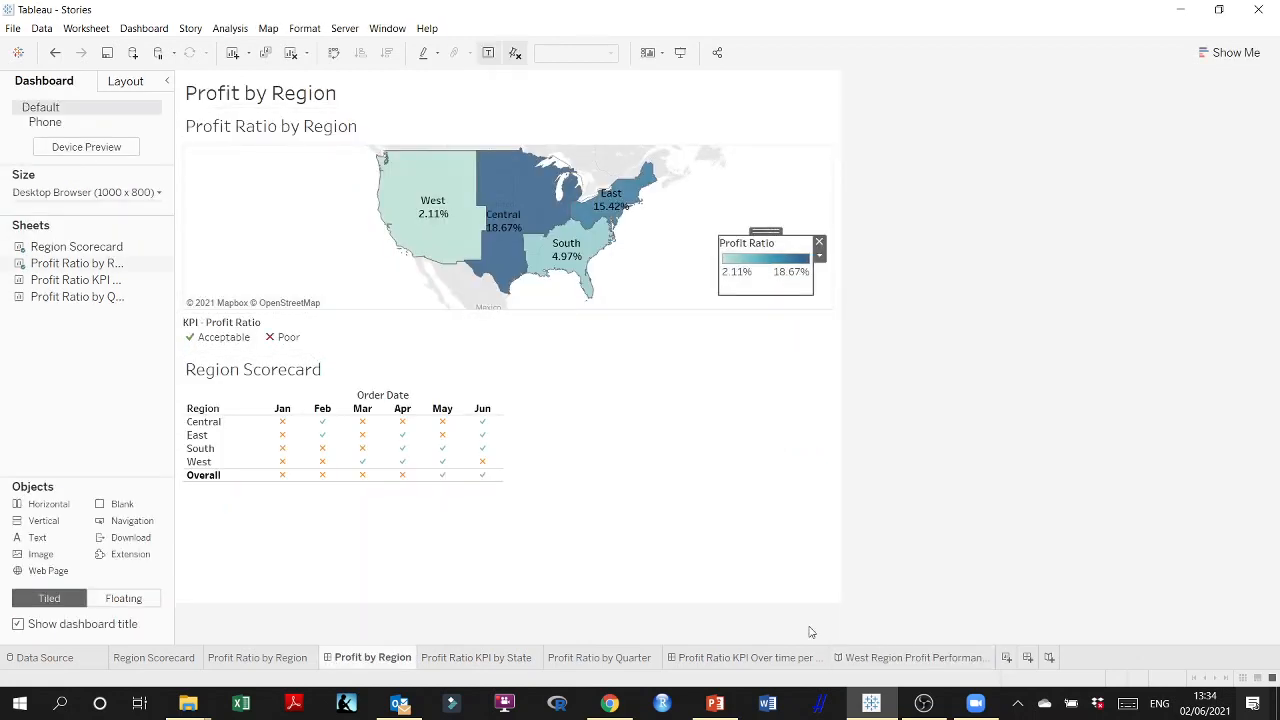
click(866, 657)
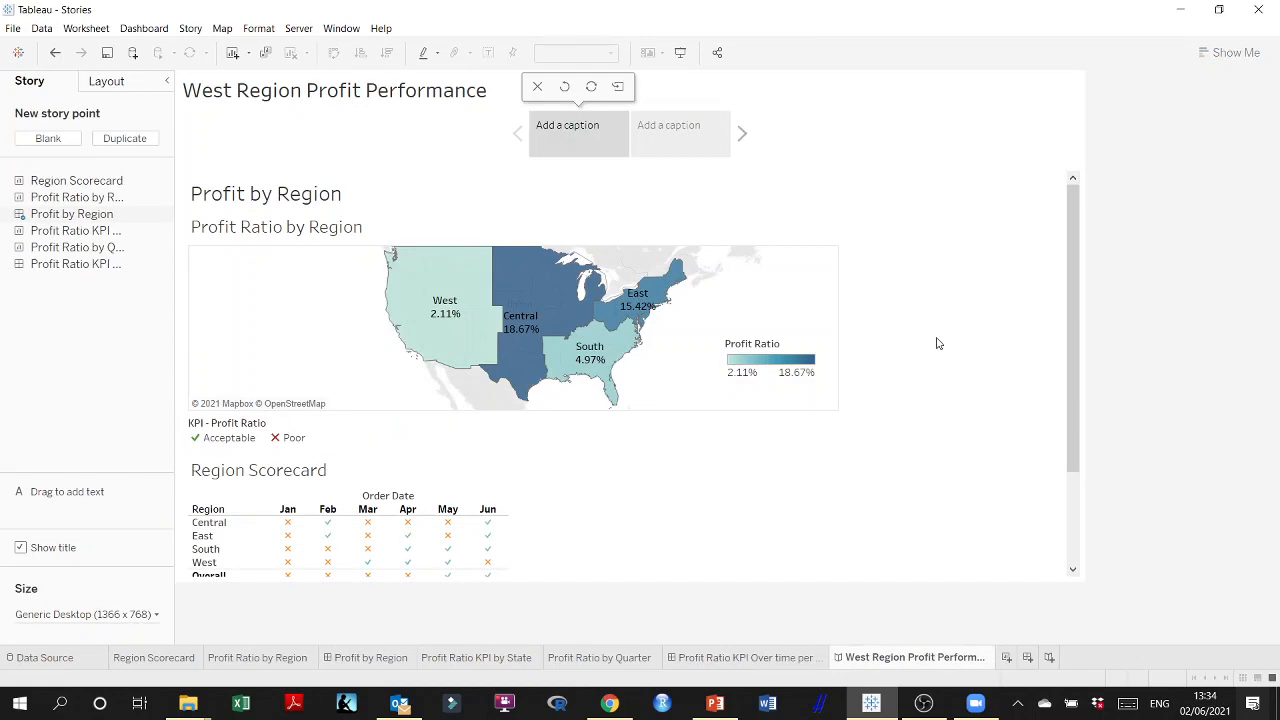
scroll(1031, 486, down, 6)
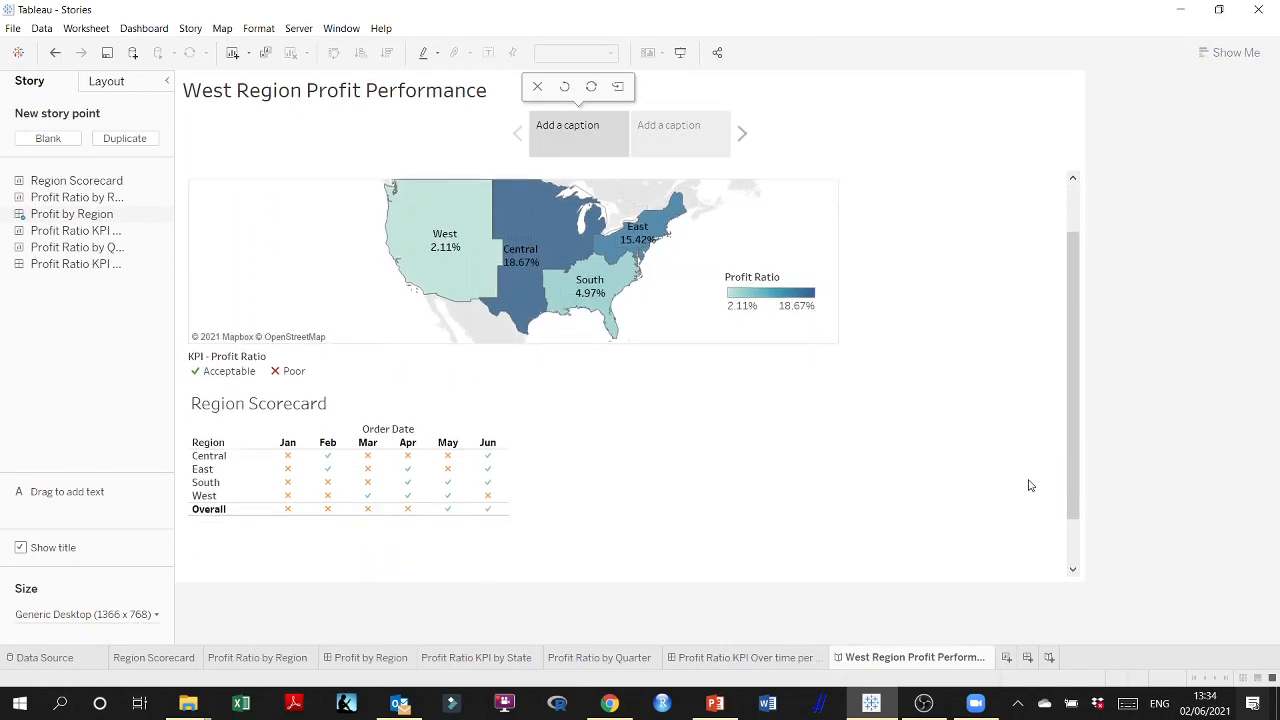
scroll(1031, 486, up, 5)
scroll(1031, 486, down, 2)
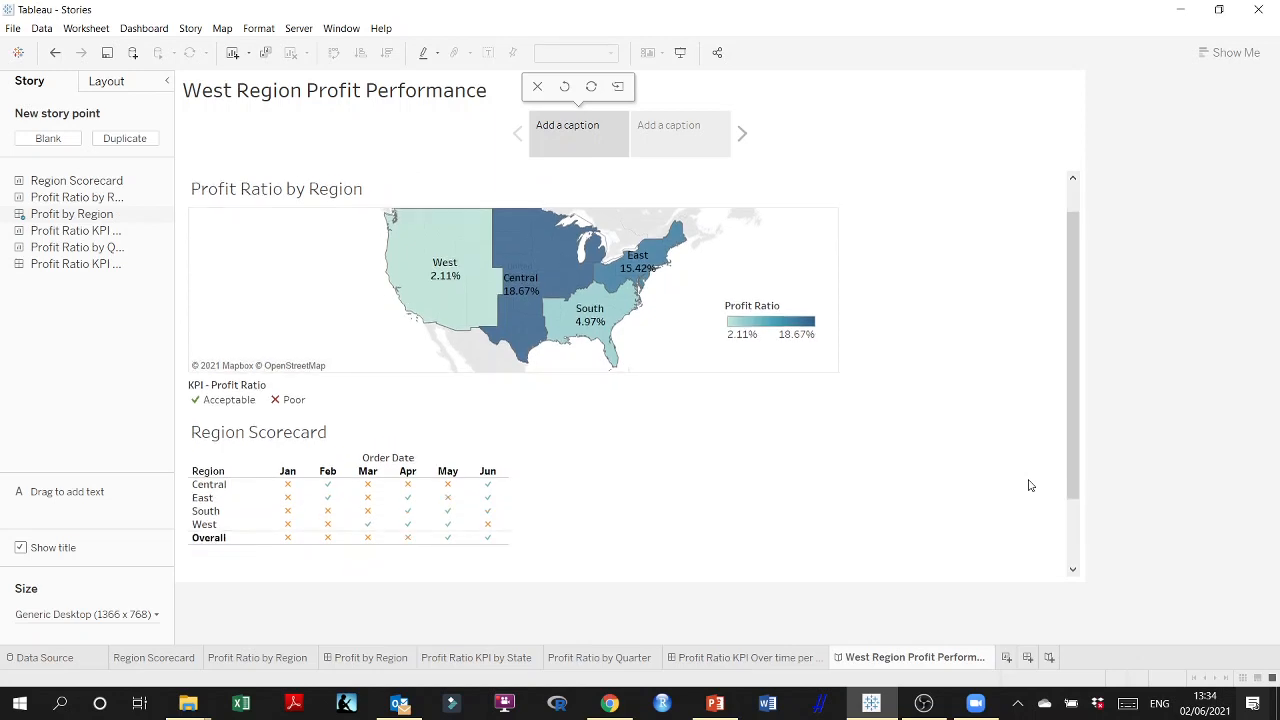
scroll(1031, 486, up, 2)
Highlight the West region on the story point's map and examine the monthly KPI marks in the Region Scorecard
mouse_move(440, 312)
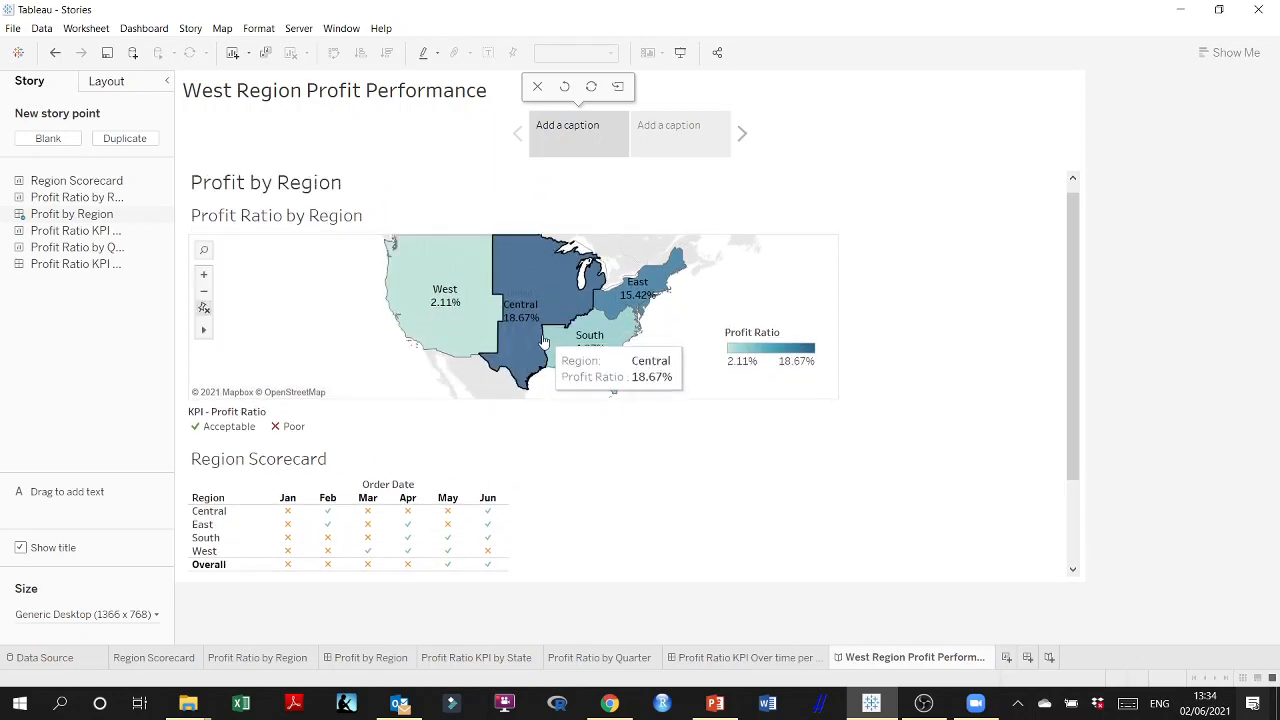
mouse_move(590, 355)
click(435, 322)
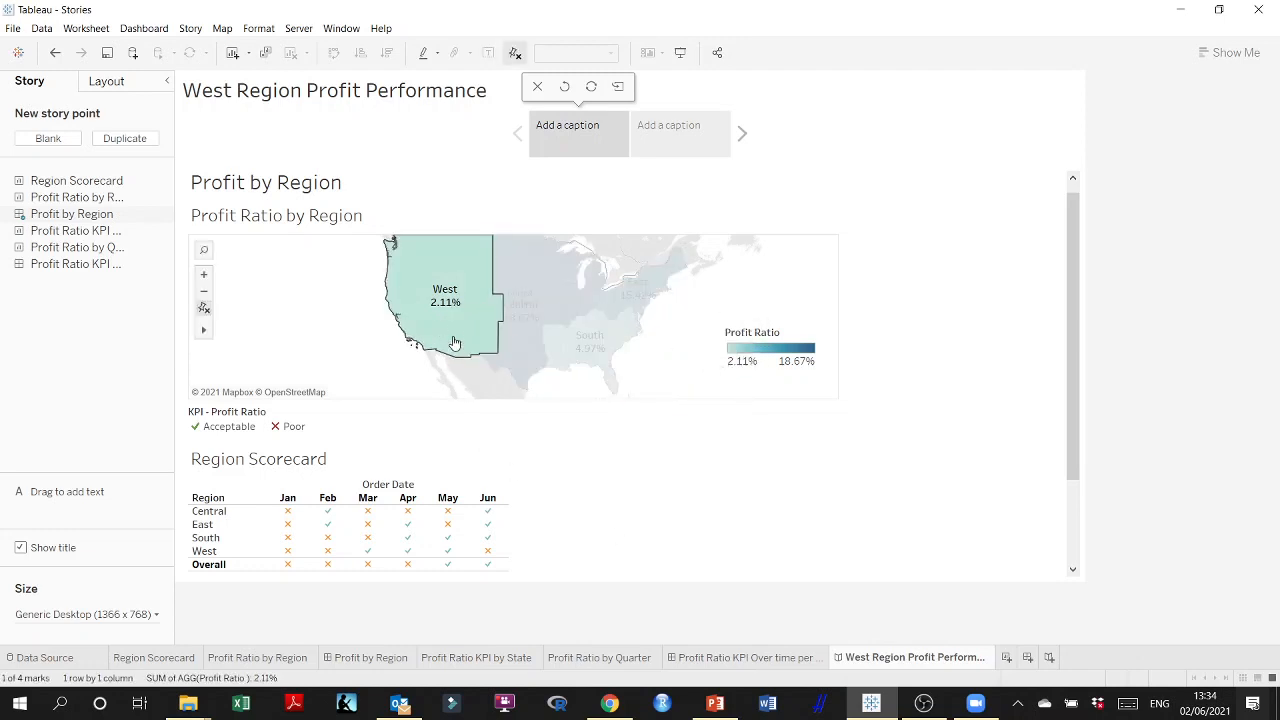
click(715, 475)
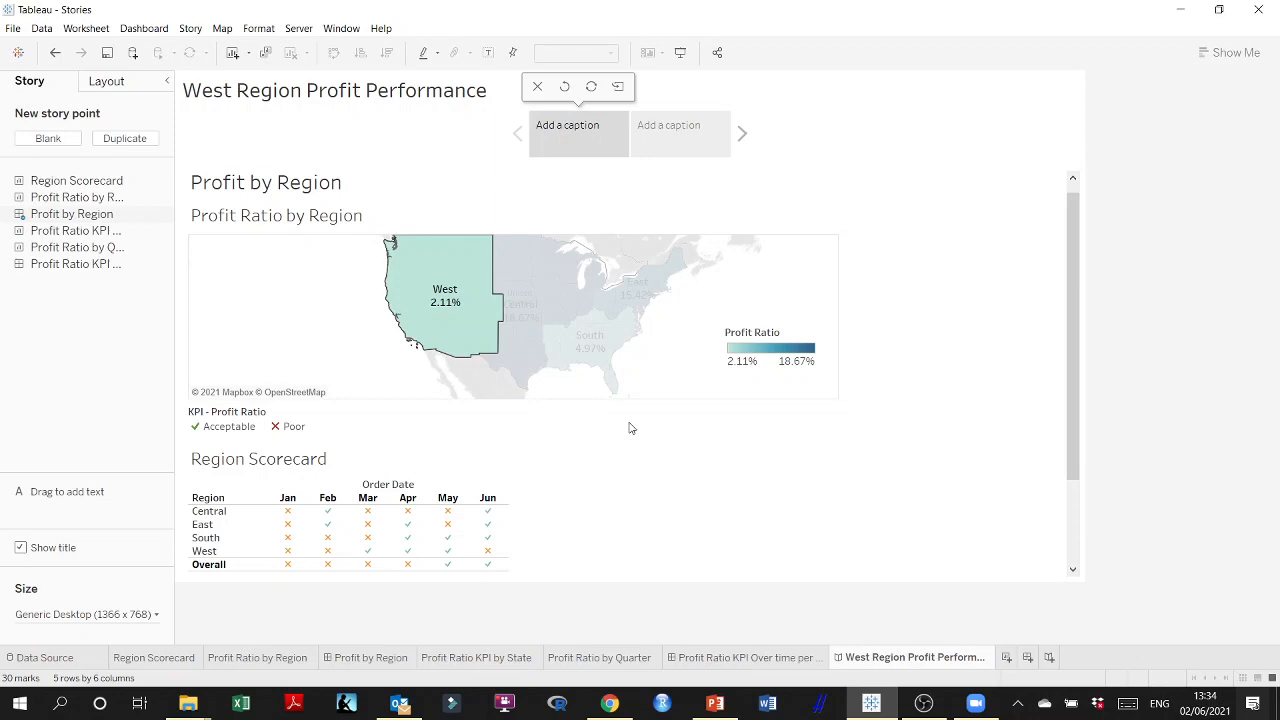
click(527, 345)
click(449, 330)
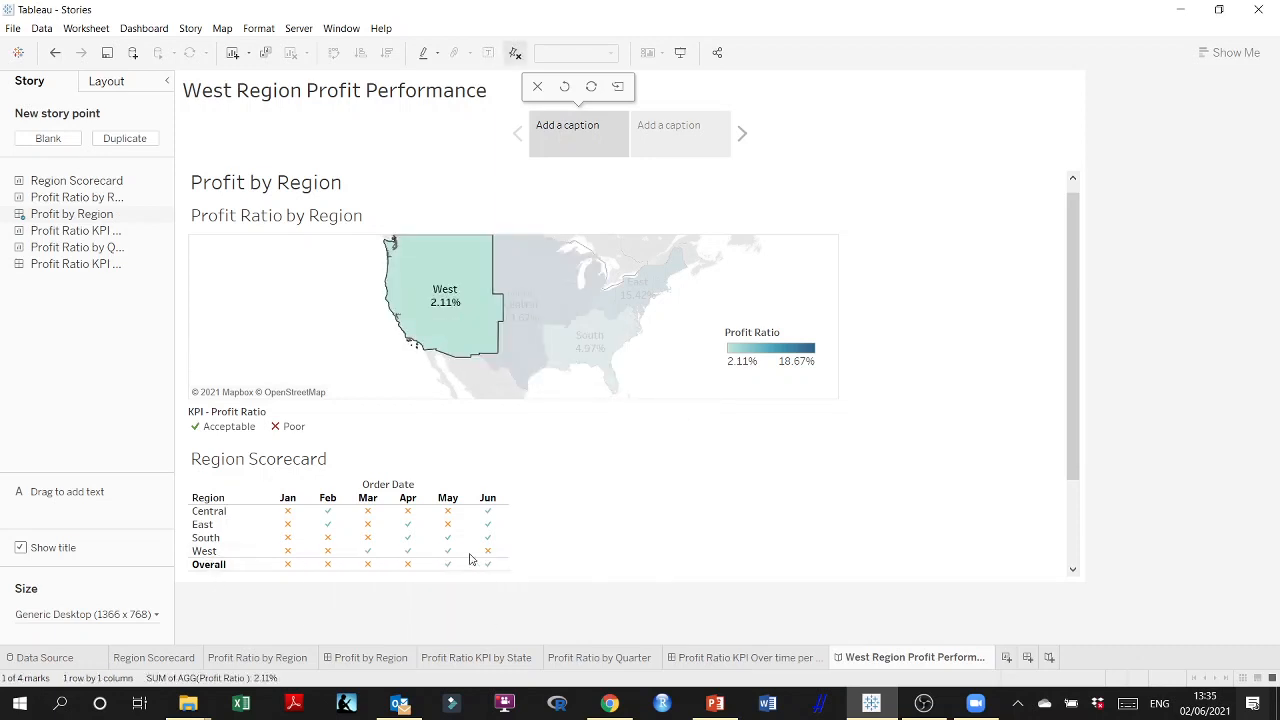
mouse_move(288, 554)
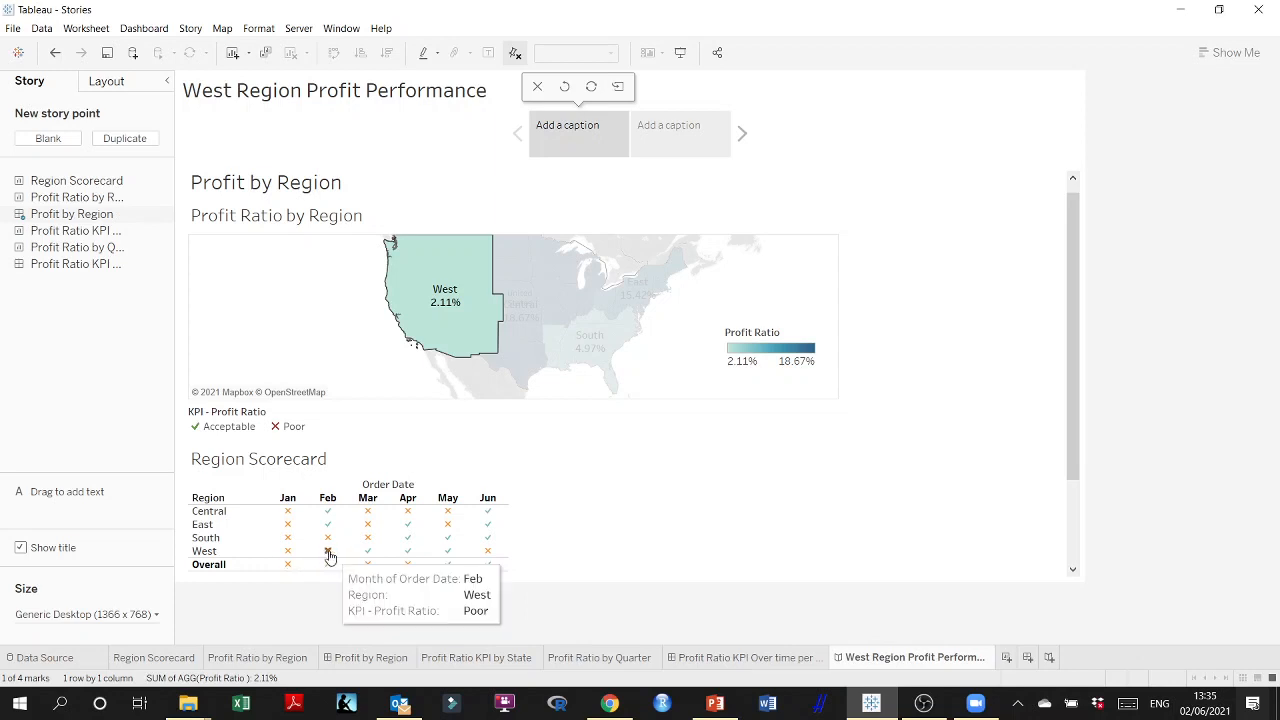
mouse_move(495, 554)
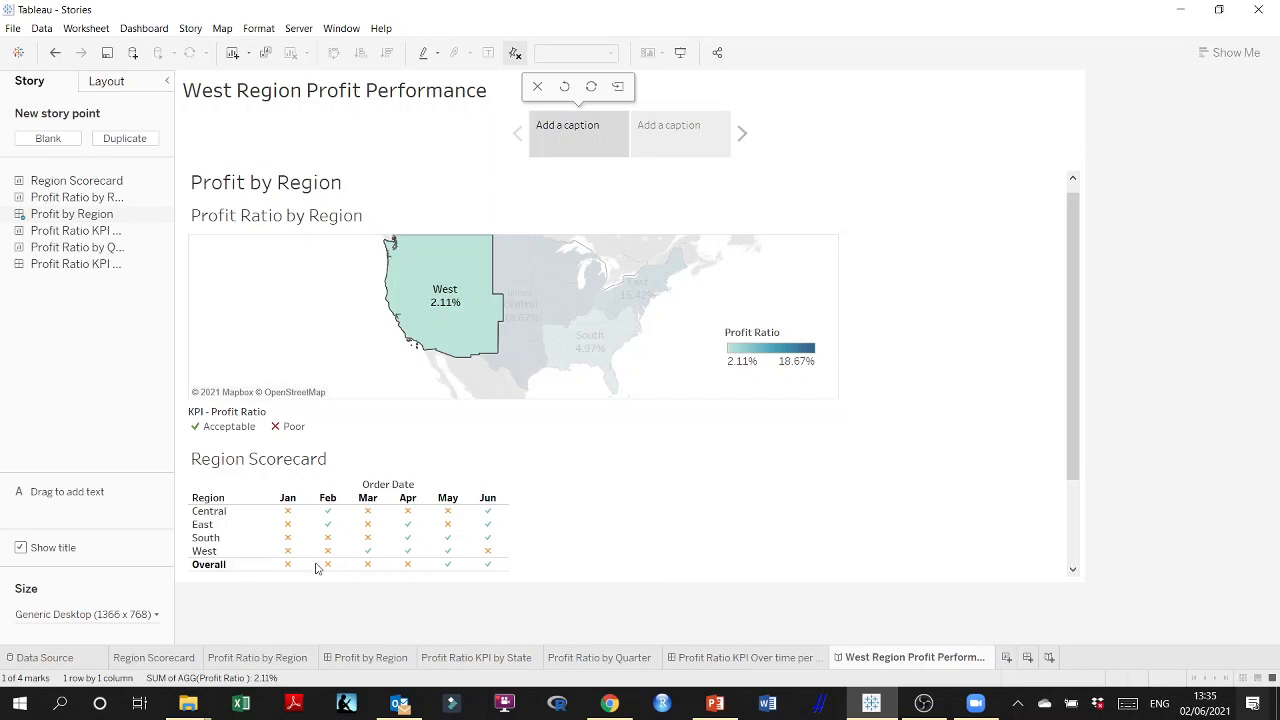
mouse_move(330, 556)
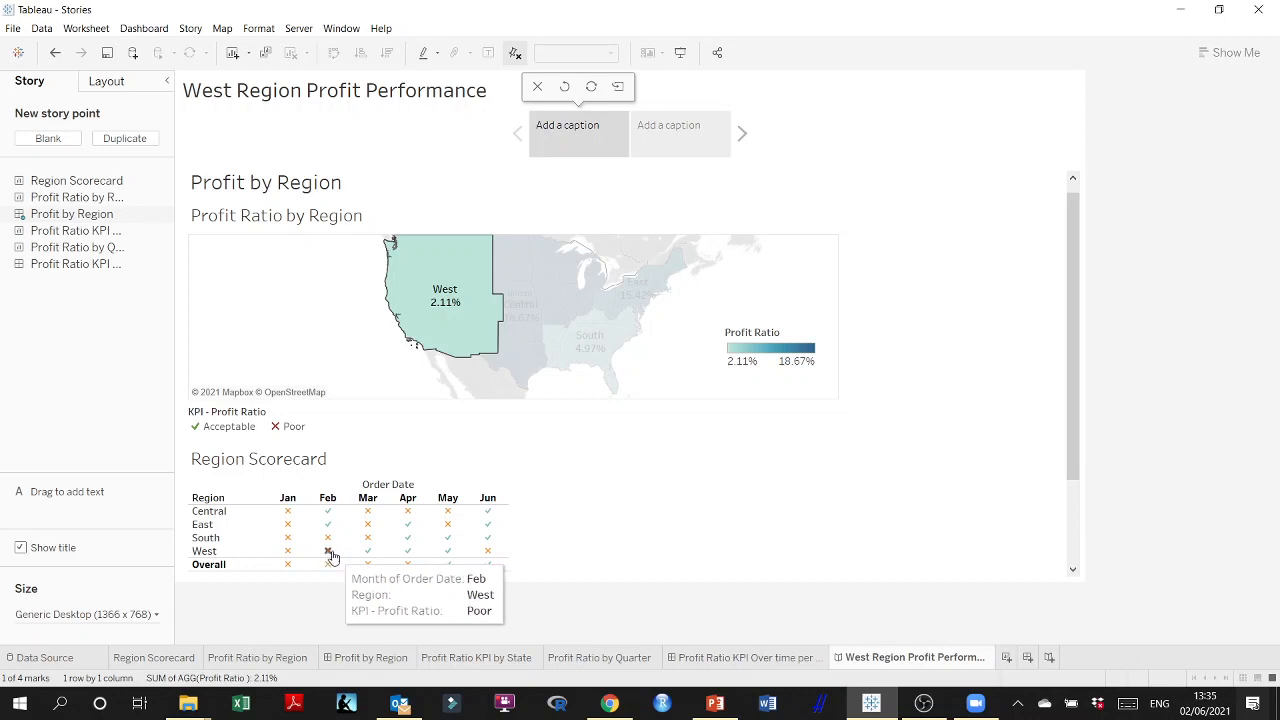
mouse_move(407, 515)
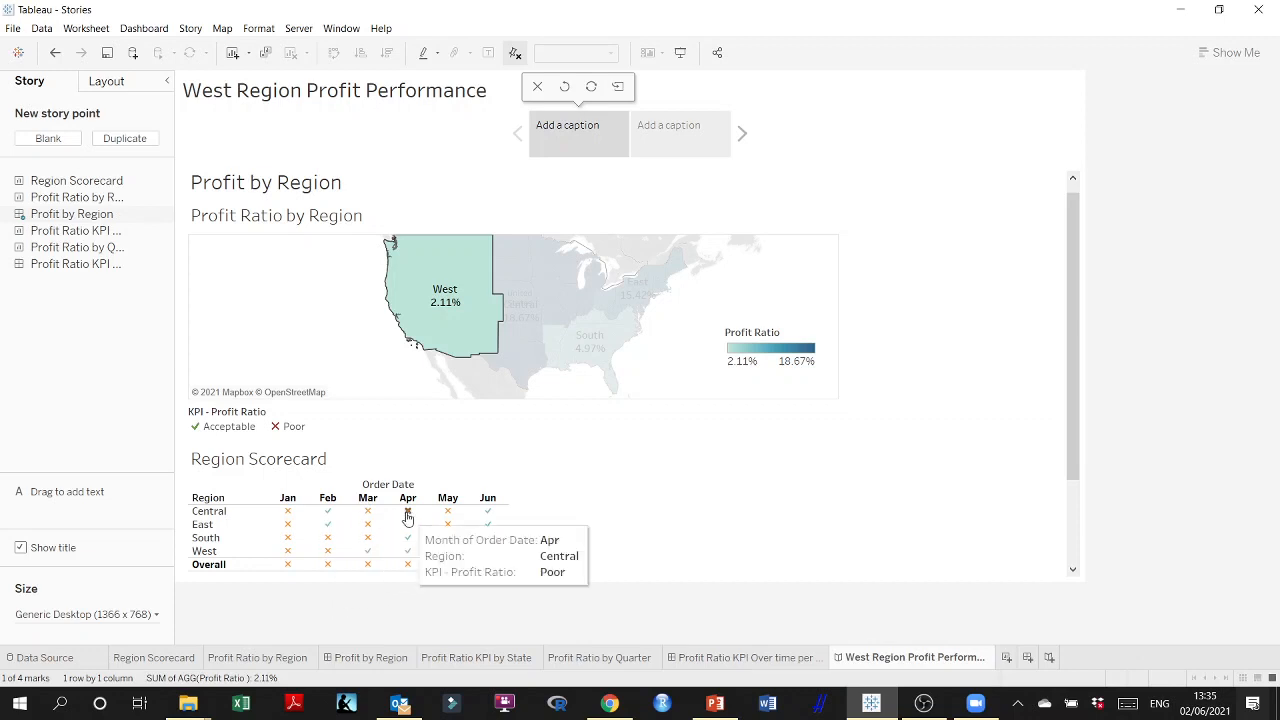
Highlight the West region on the story point's map and clear the highlight again
mouse_move(448, 515)
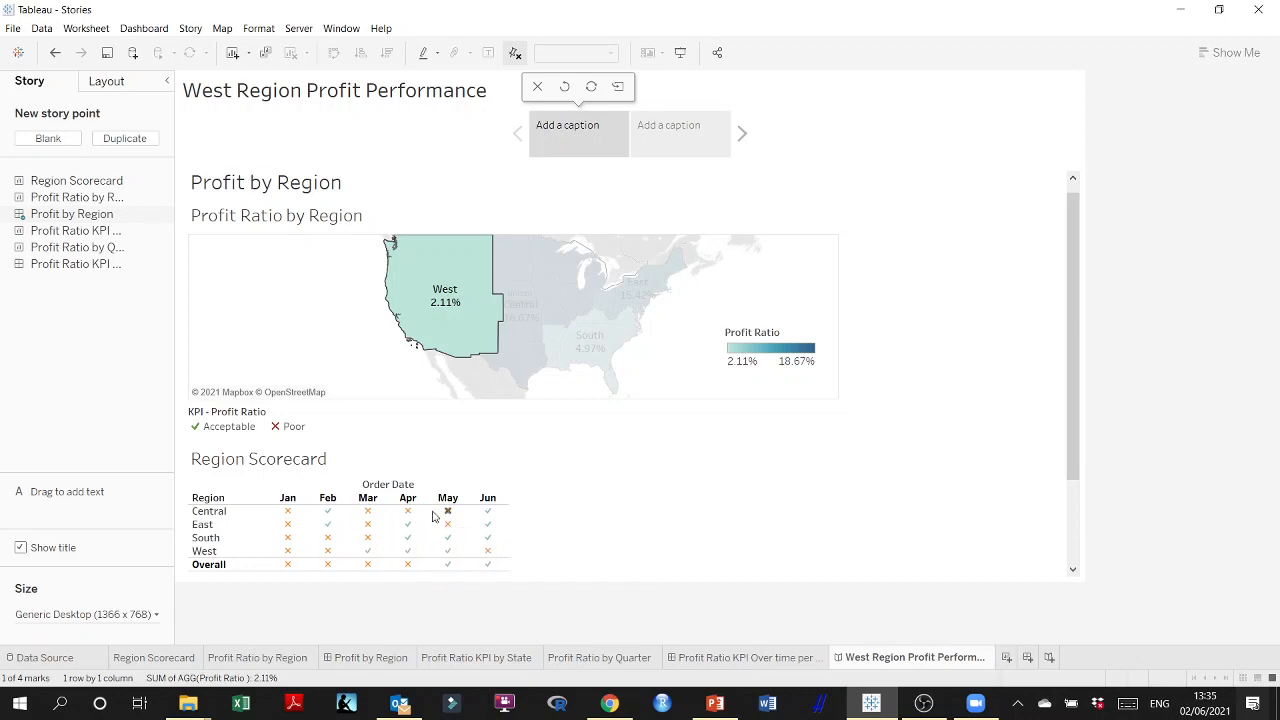
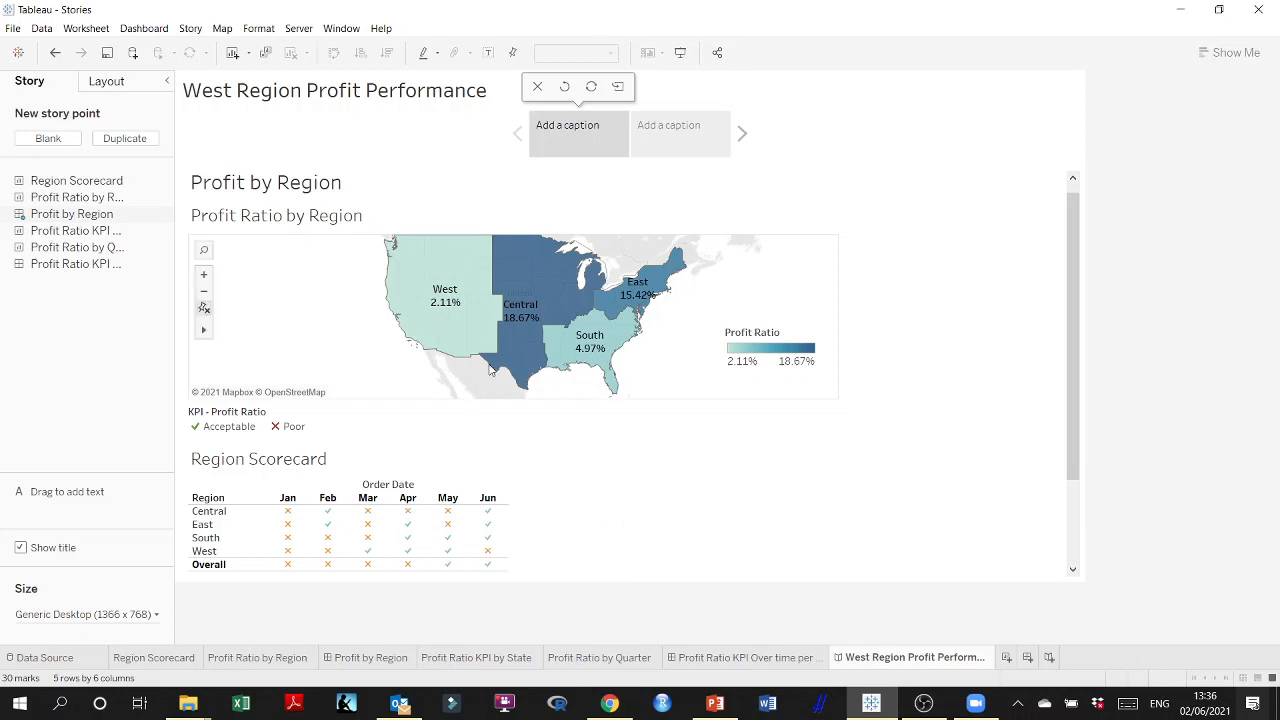
click(480, 338)
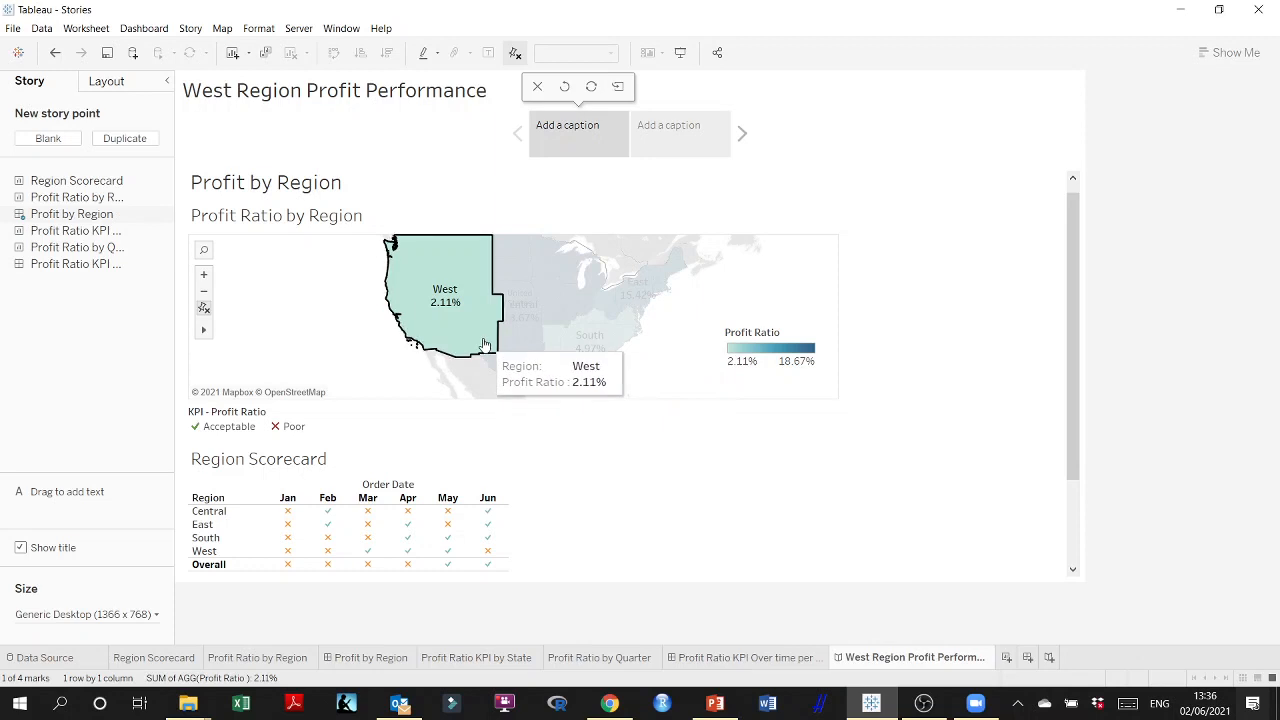
click(668, 360)
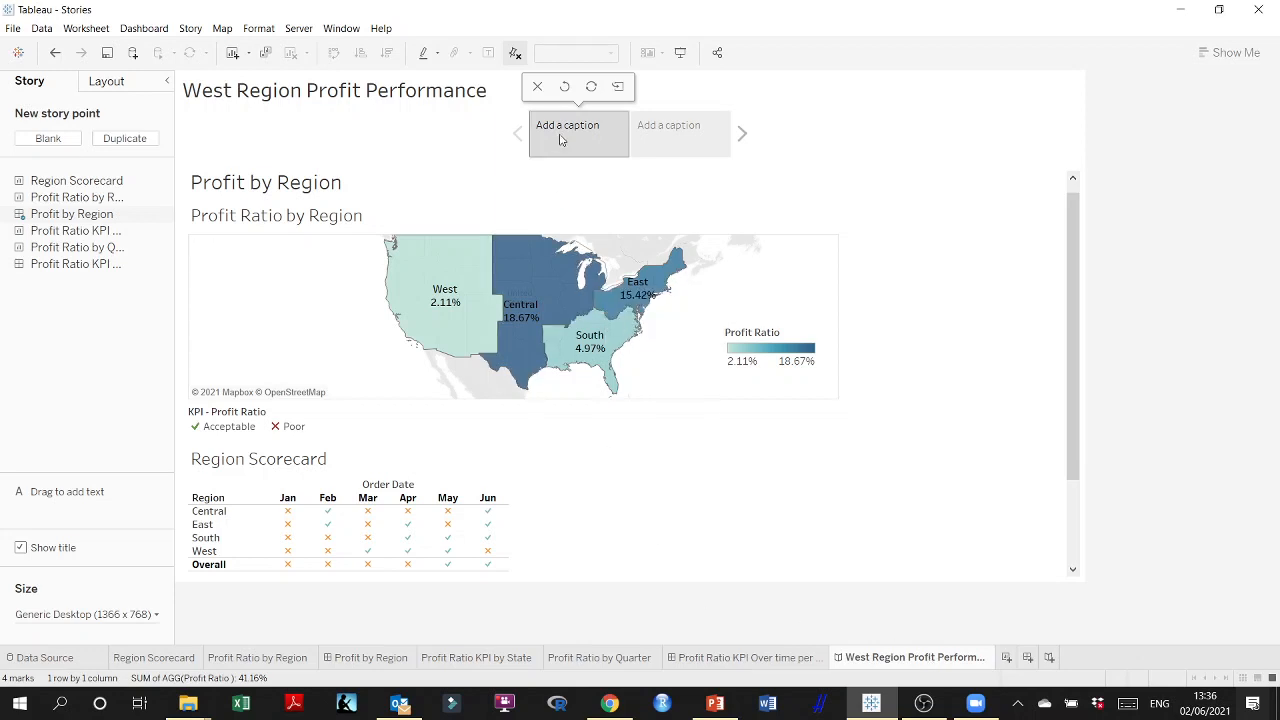
Switch to PowerPoint and copy the sentence "The South Region has not performed well the last 6 months" from slide 12
click(715, 703)
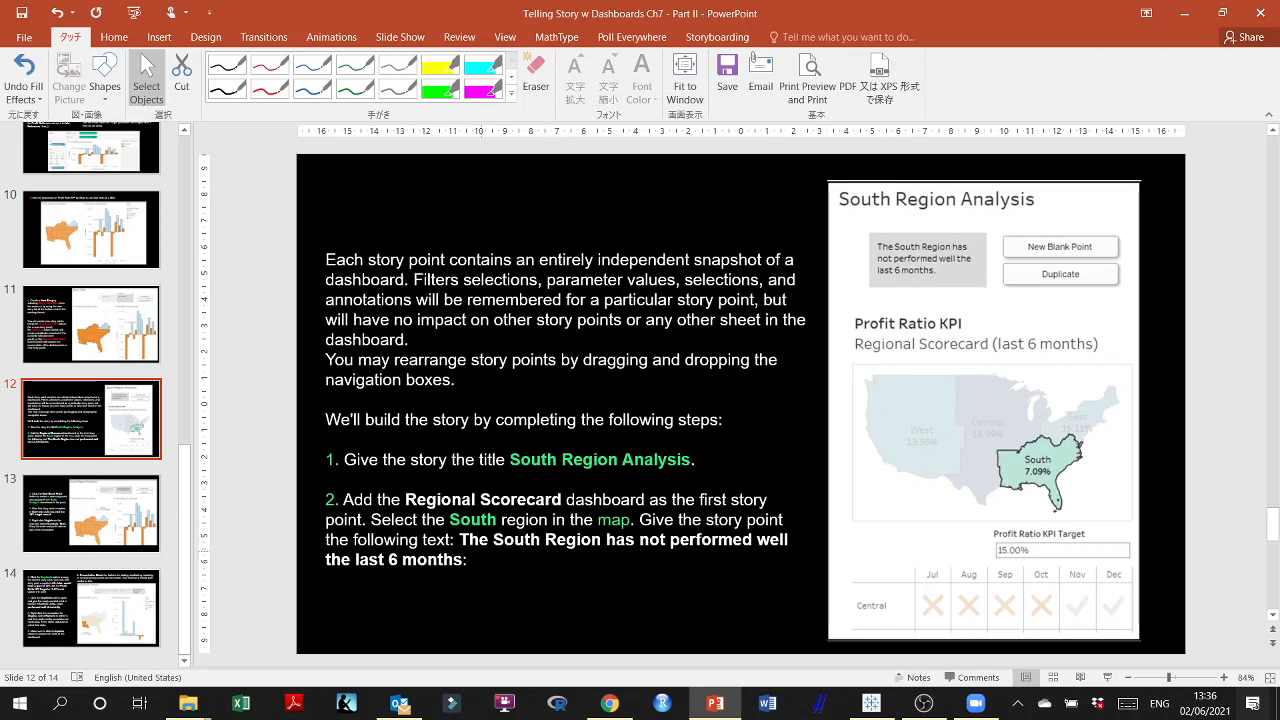
drag(459, 540, 467, 560)
key(ctrl+c)
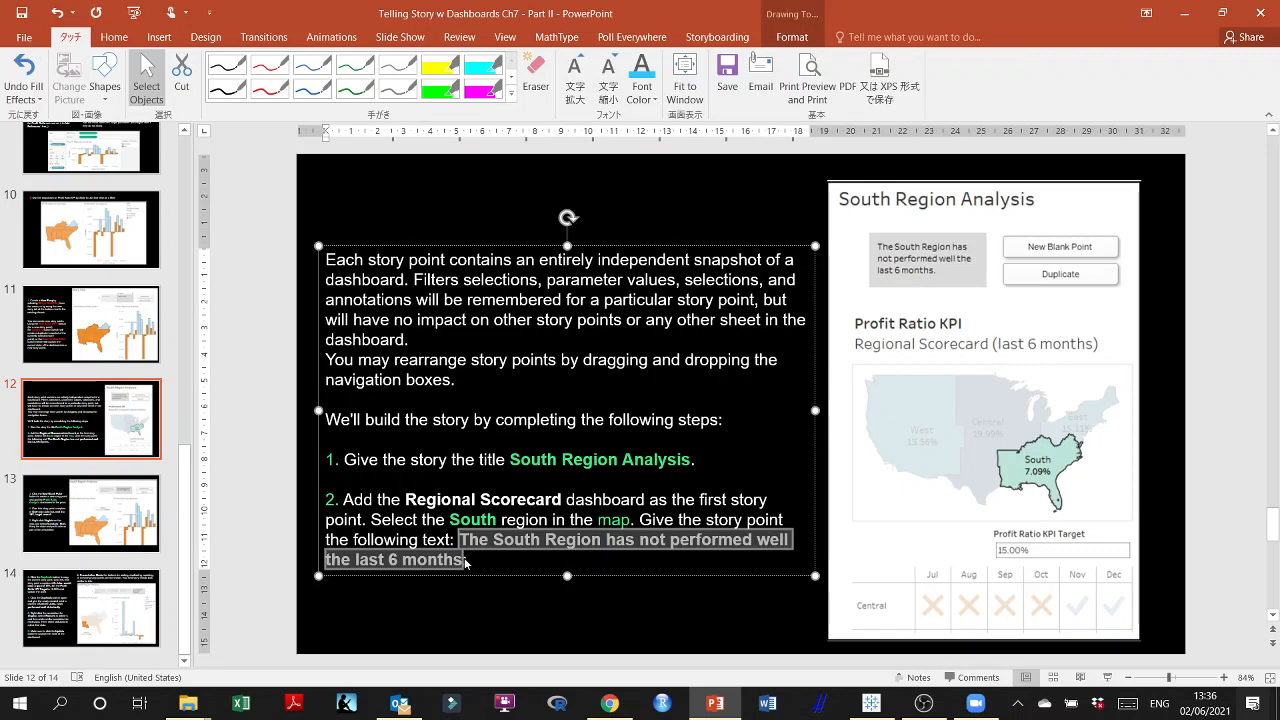
Switch back to Tableau and caption the first story point "The West Region has not performed well the last 6 months"
click(871, 703)
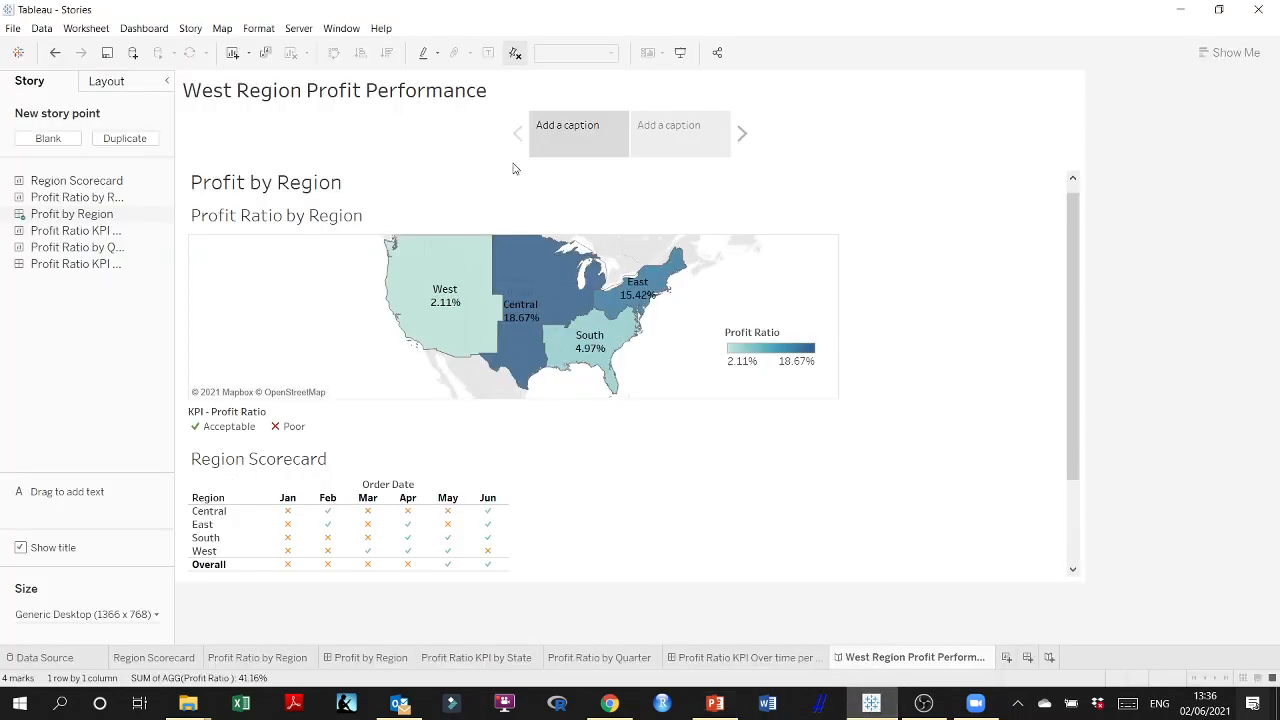
double_click(552, 152)
key(ctrl+v)
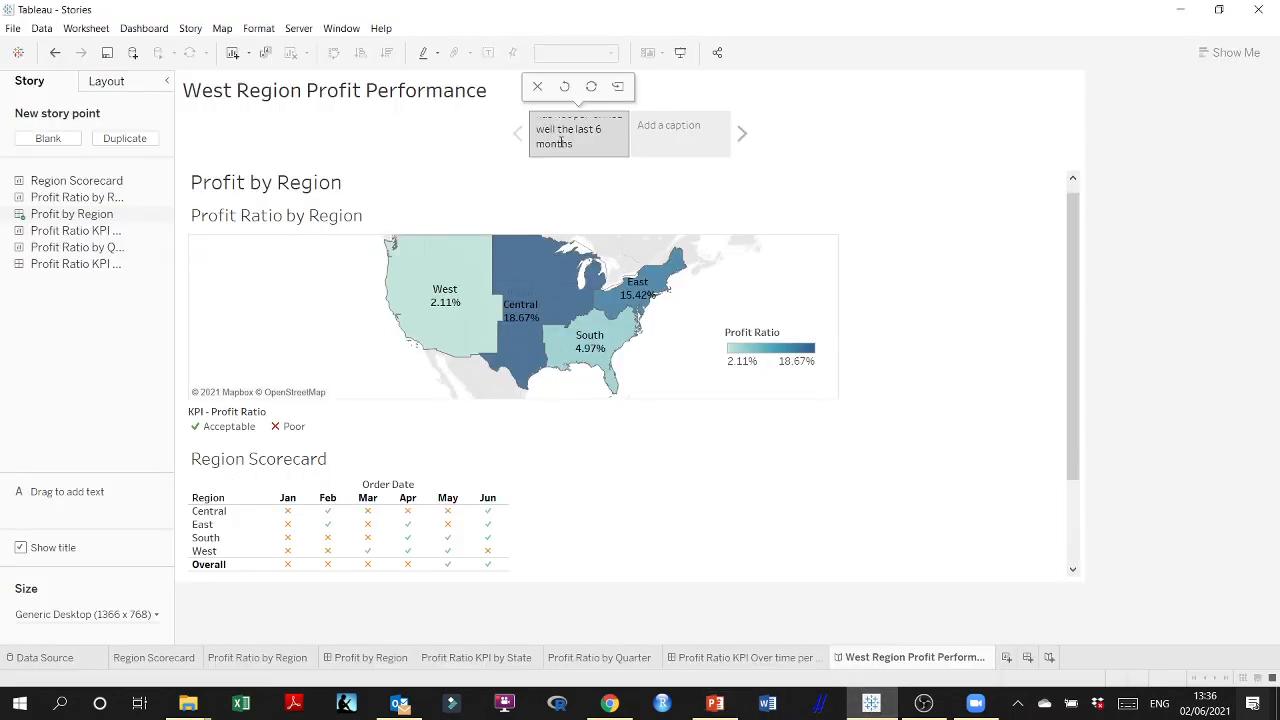
scroll(561, 142, up, 1)
text(West Region)
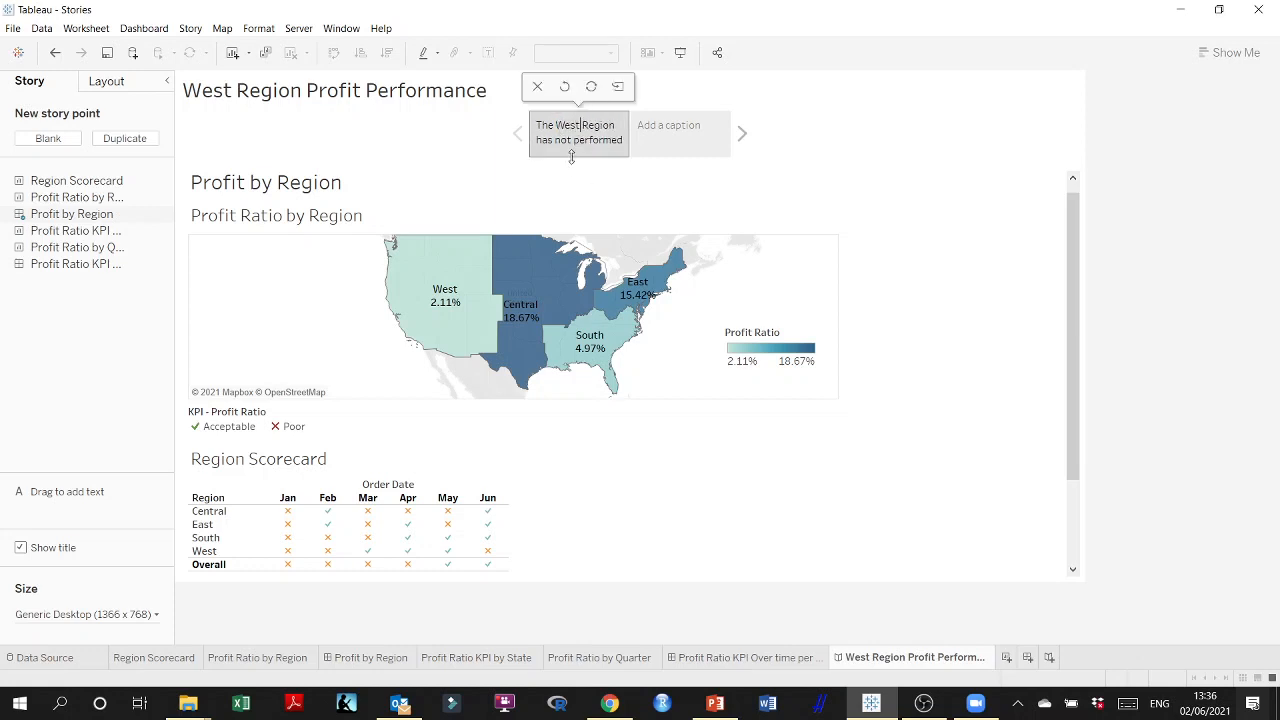
Widen the story's caption boxes and adjust their height so the first caption fits on two lines
drag(571, 158, 456, 153)
drag(541, 185, 538, 158)
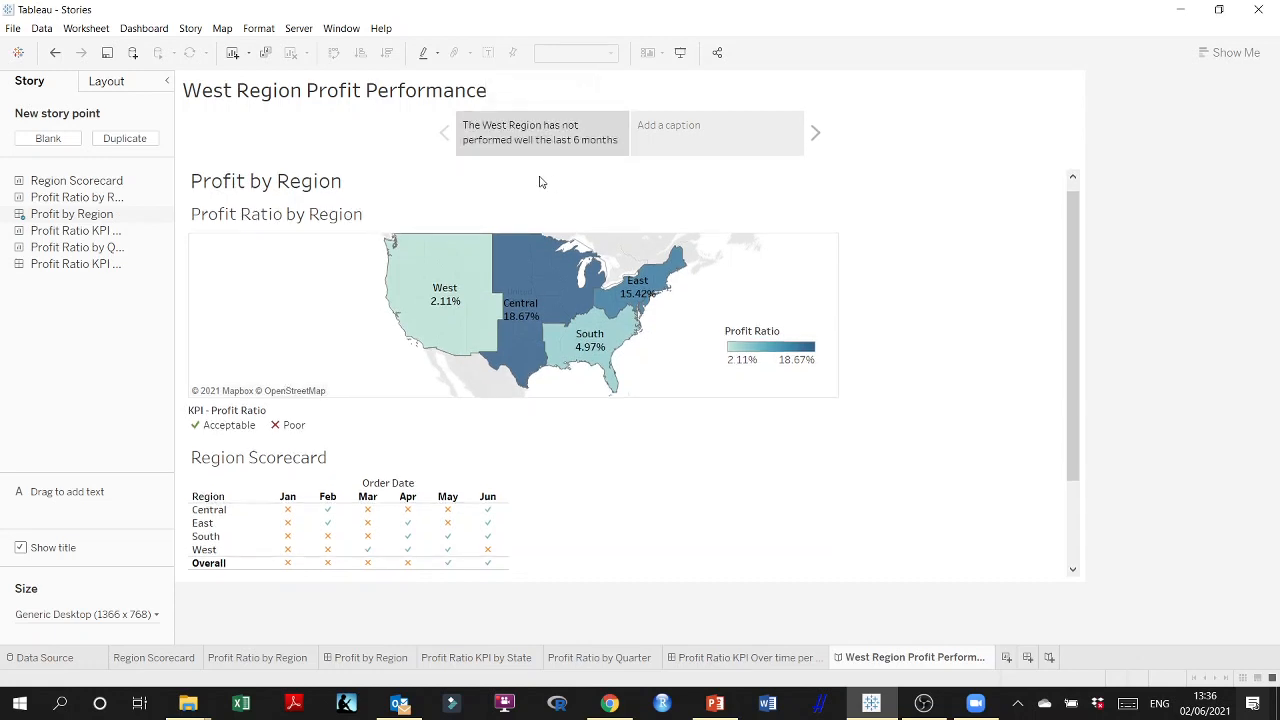
mouse_move(568, 150)
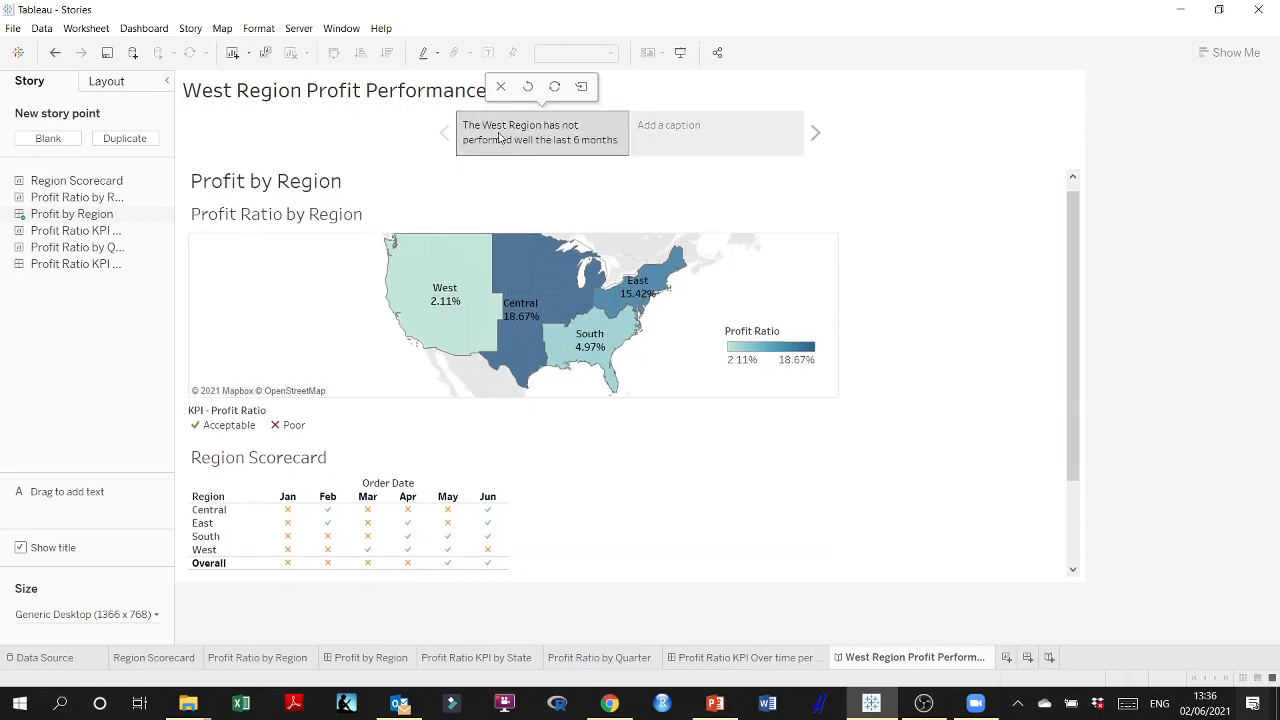
Open the blank second story point, switch to PowerPoint and review the story-building instructions on slides 13 and 14
click(709, 143)
click(716, 704)
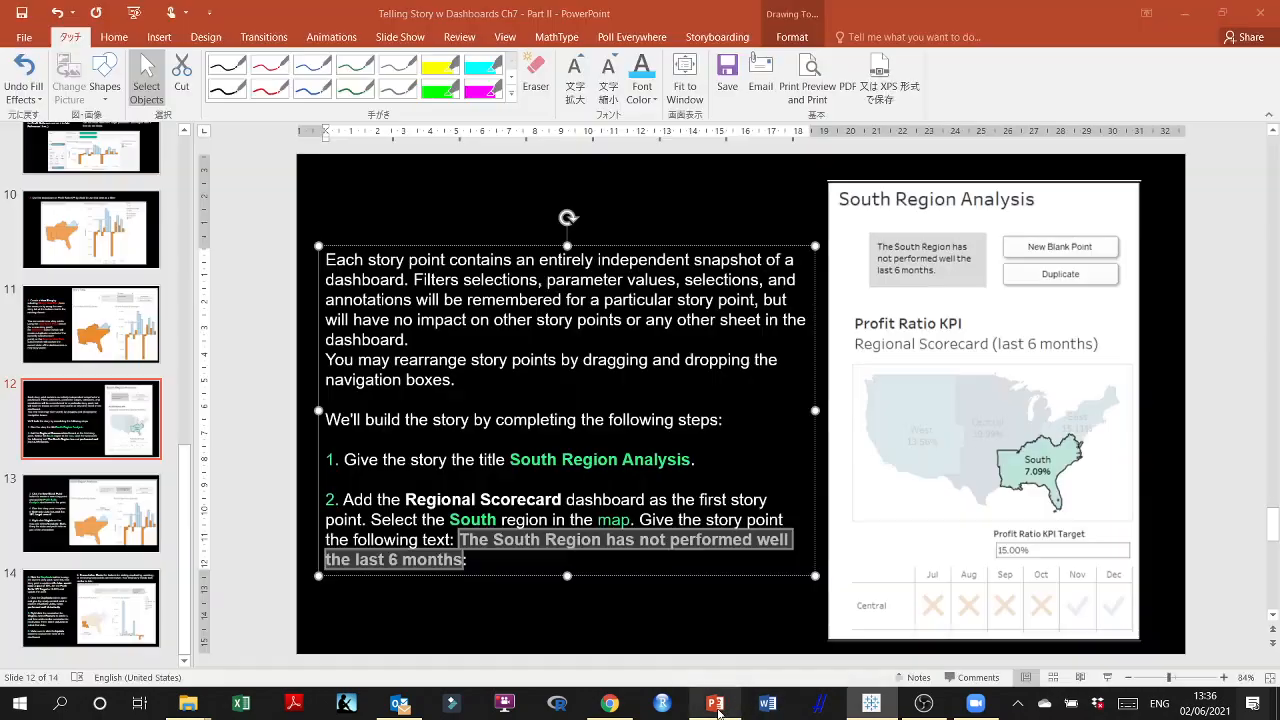
click(716, 704)
click(716, 704)
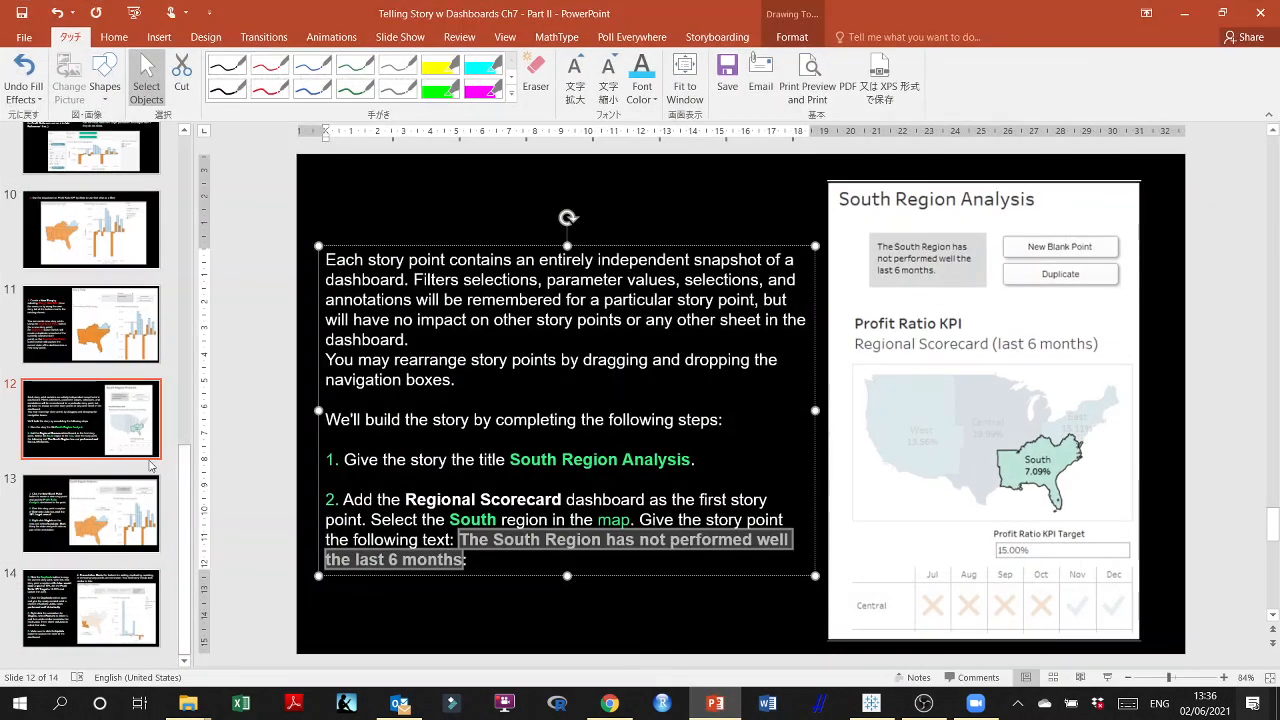
click(126, 506)
scroll(682, 485, down, 1)
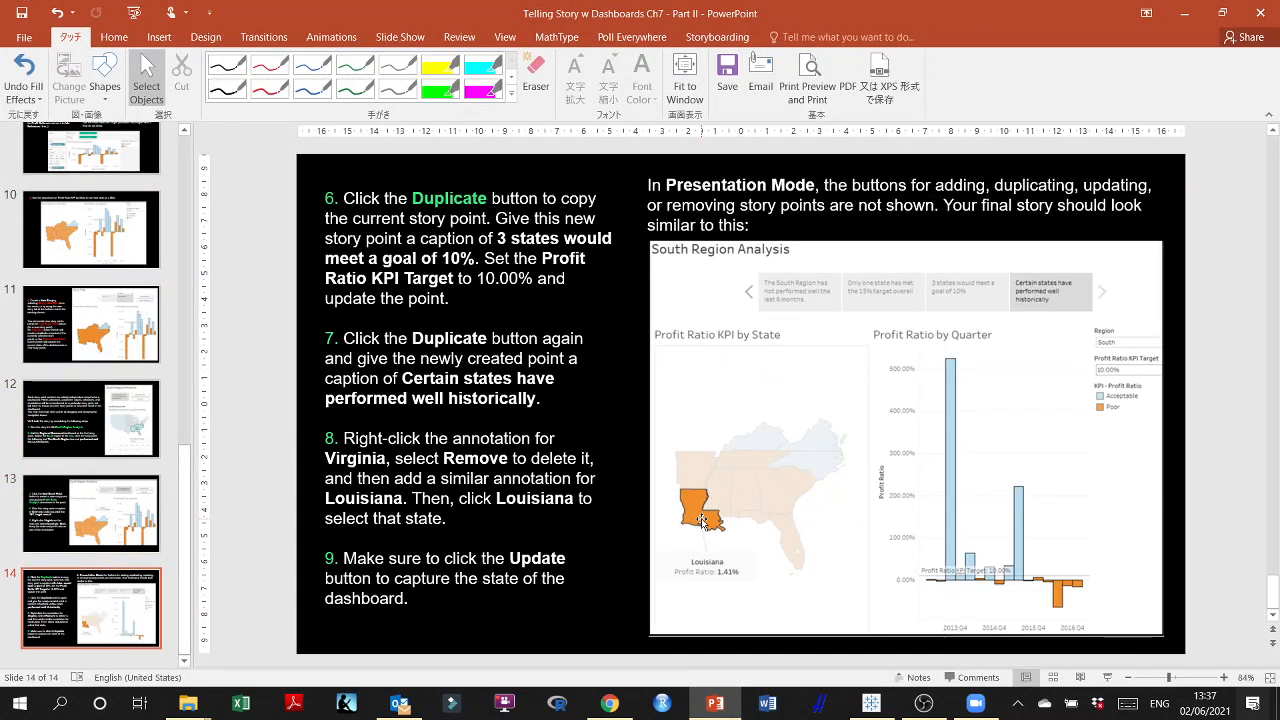
Switch back to Tableau and add the Profit Ratio KPI Over time per state dashboard to the second story point
click(716, 704)
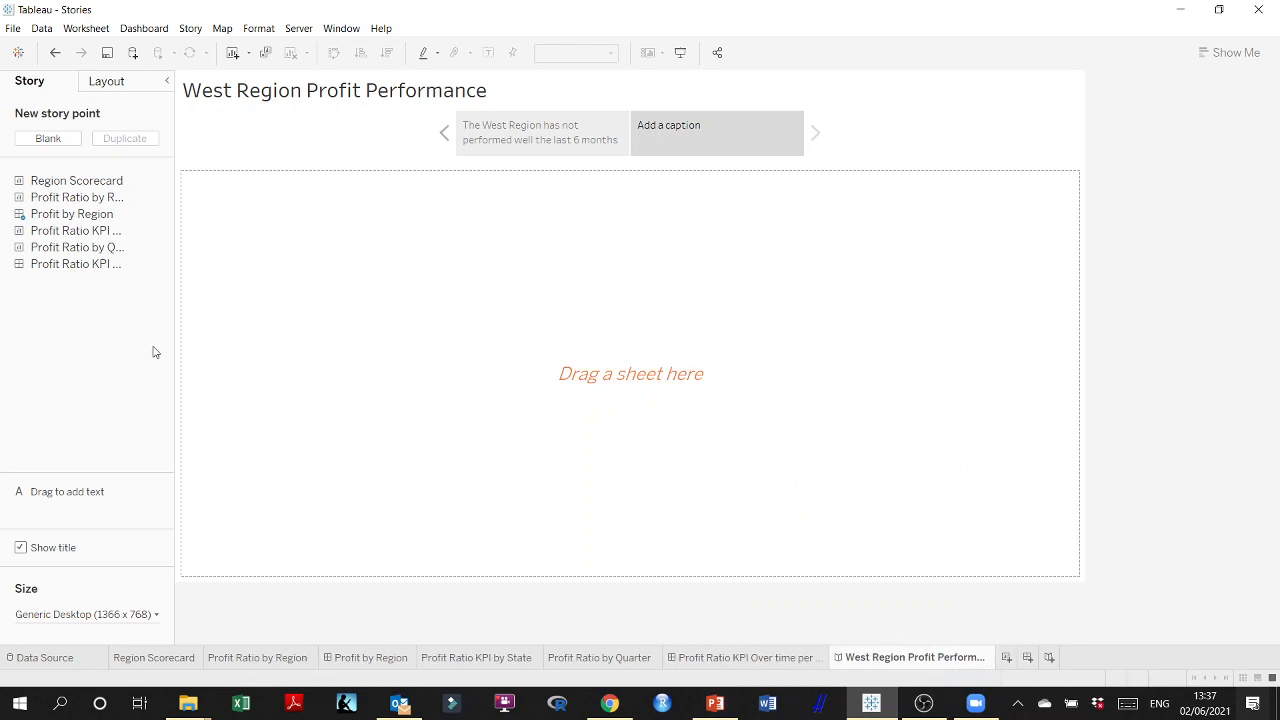
mouse_move(111, 275)
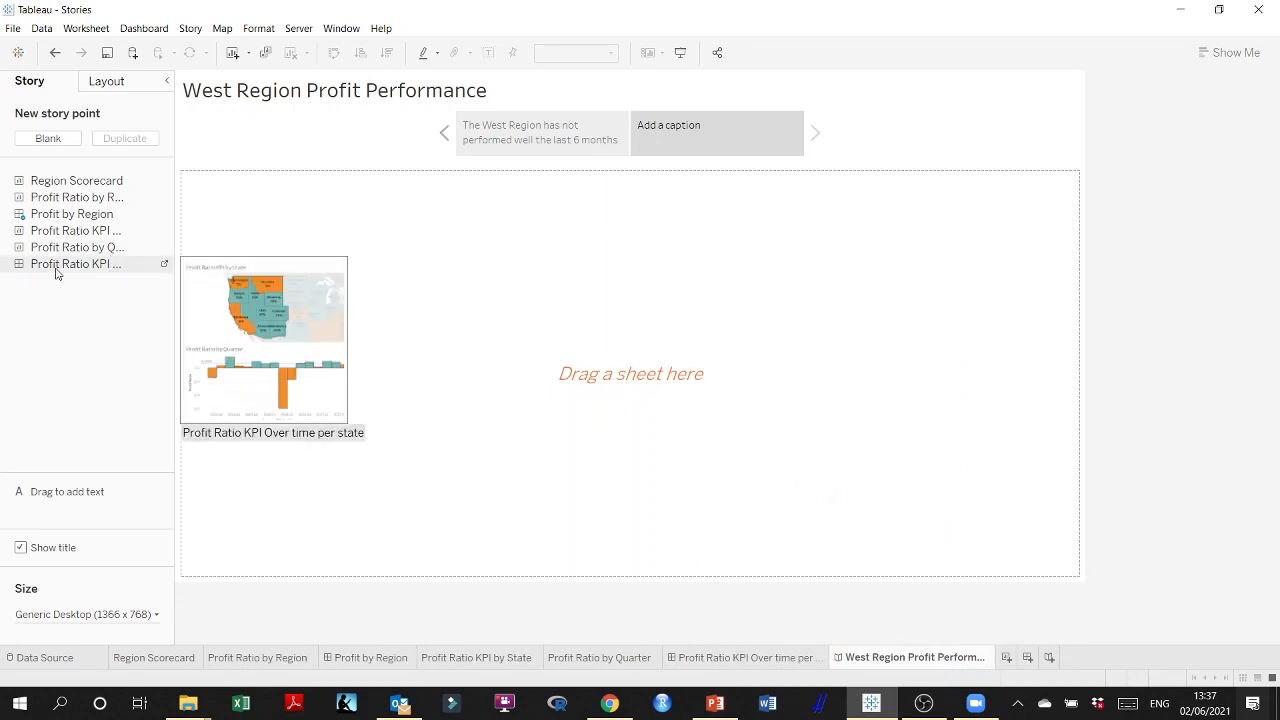
drag(55, 270, 495, 321)
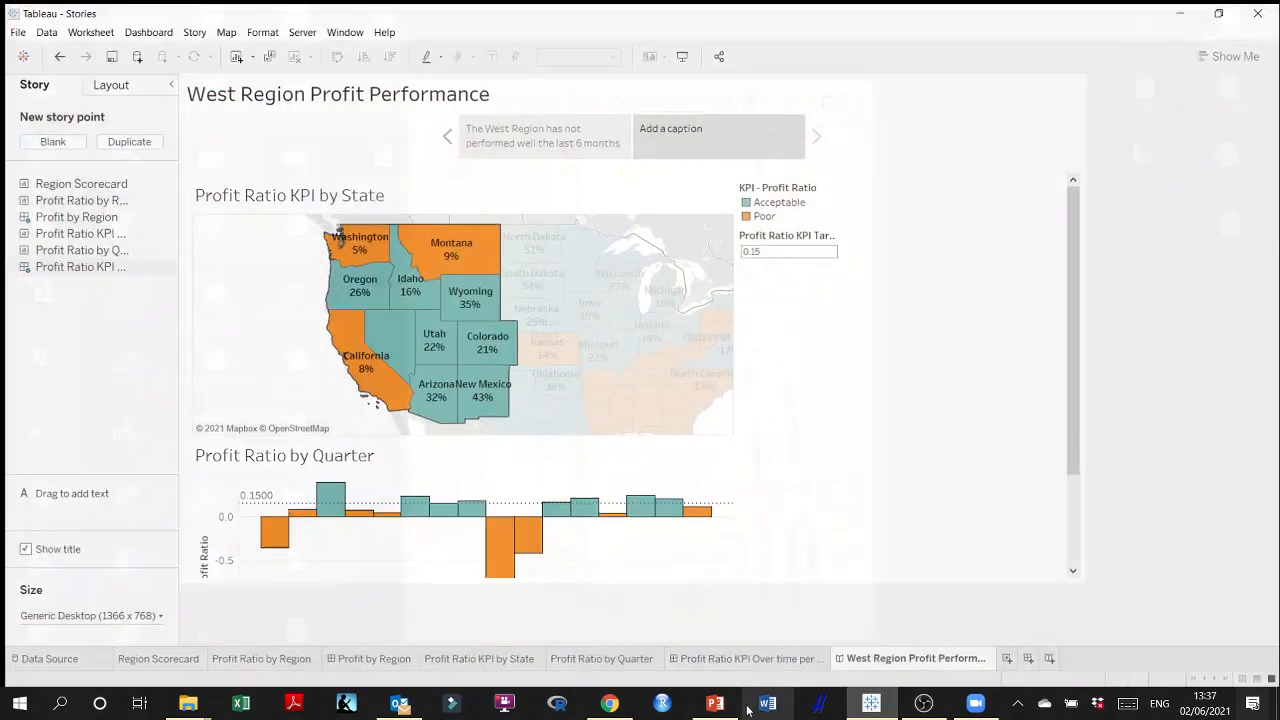
Switch to PowerPoint and review slides 9 to 14 for the dashboard layout and the second story point's caption and annotation
click(716, 704)
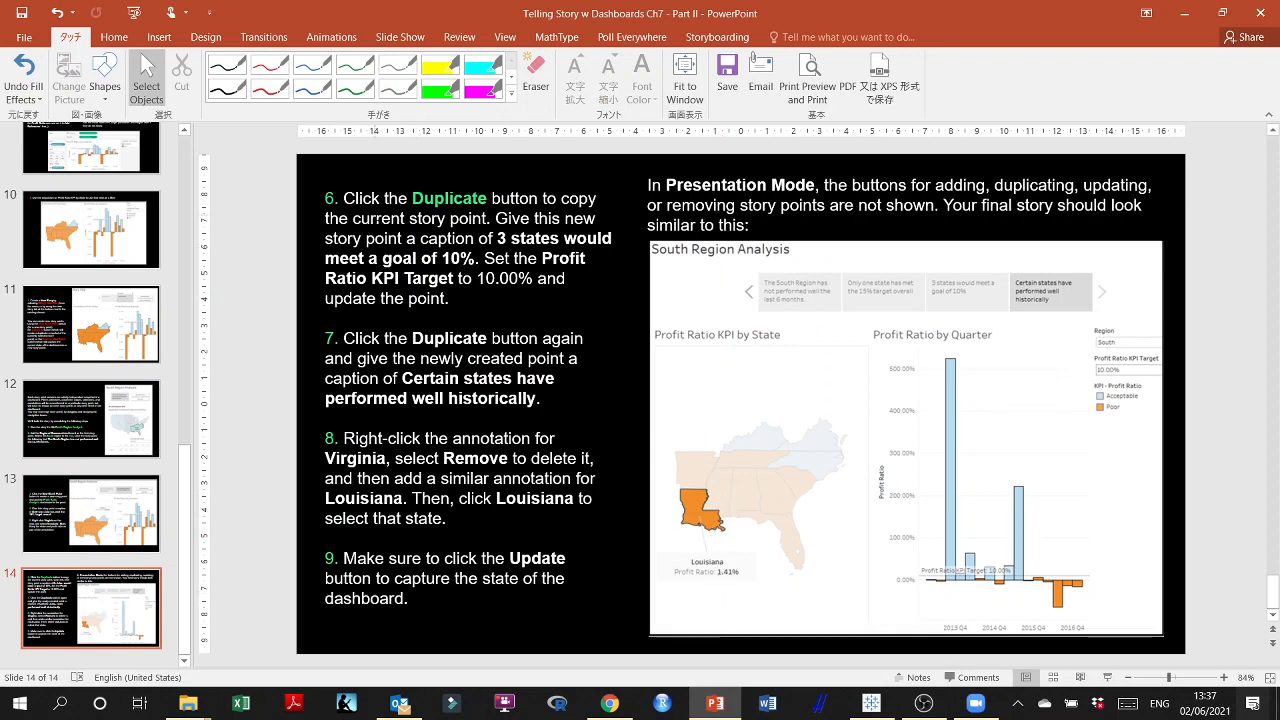
click(80, 240)
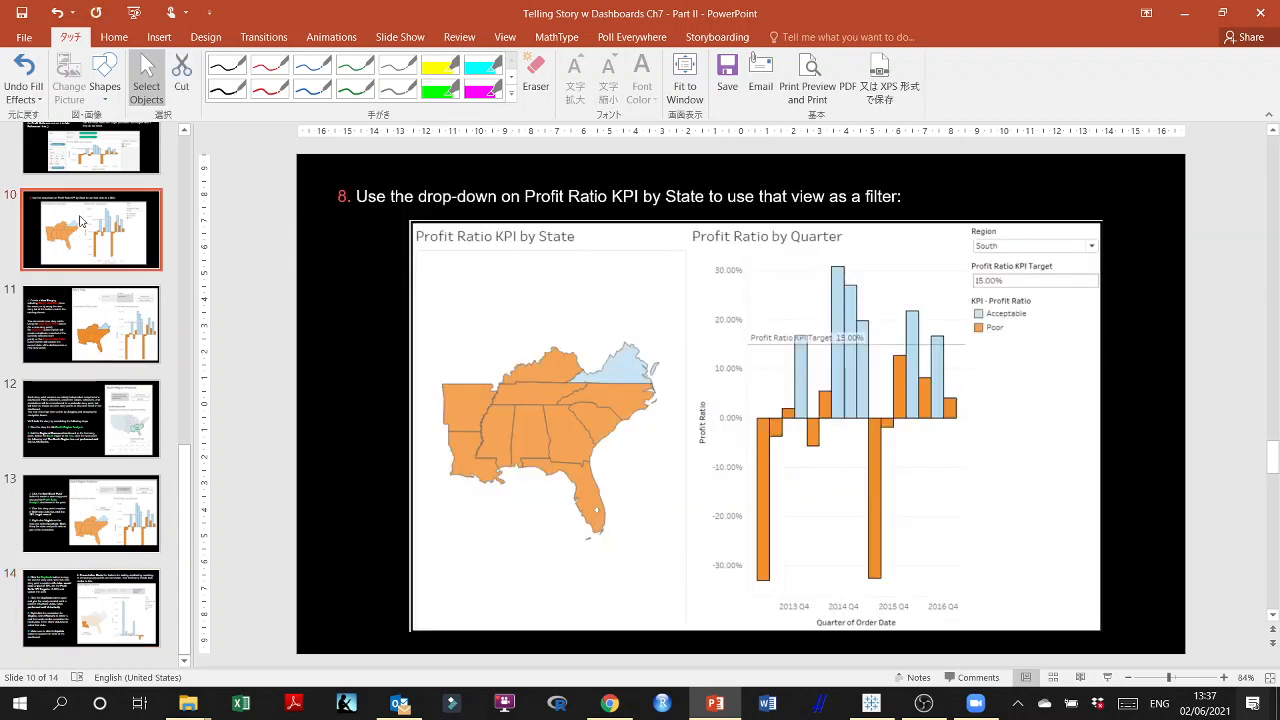
click(86, 150)
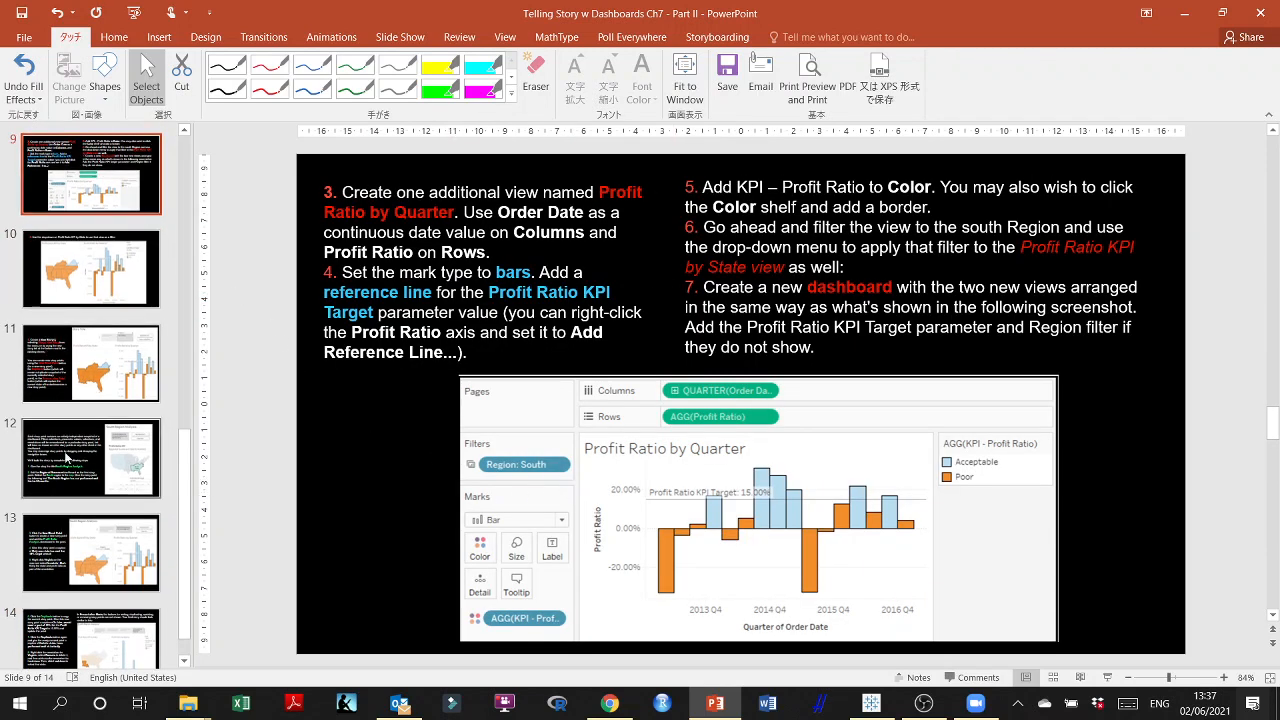
scroll(75, 360, down, 1)
scroll(80, 380, up, 4)
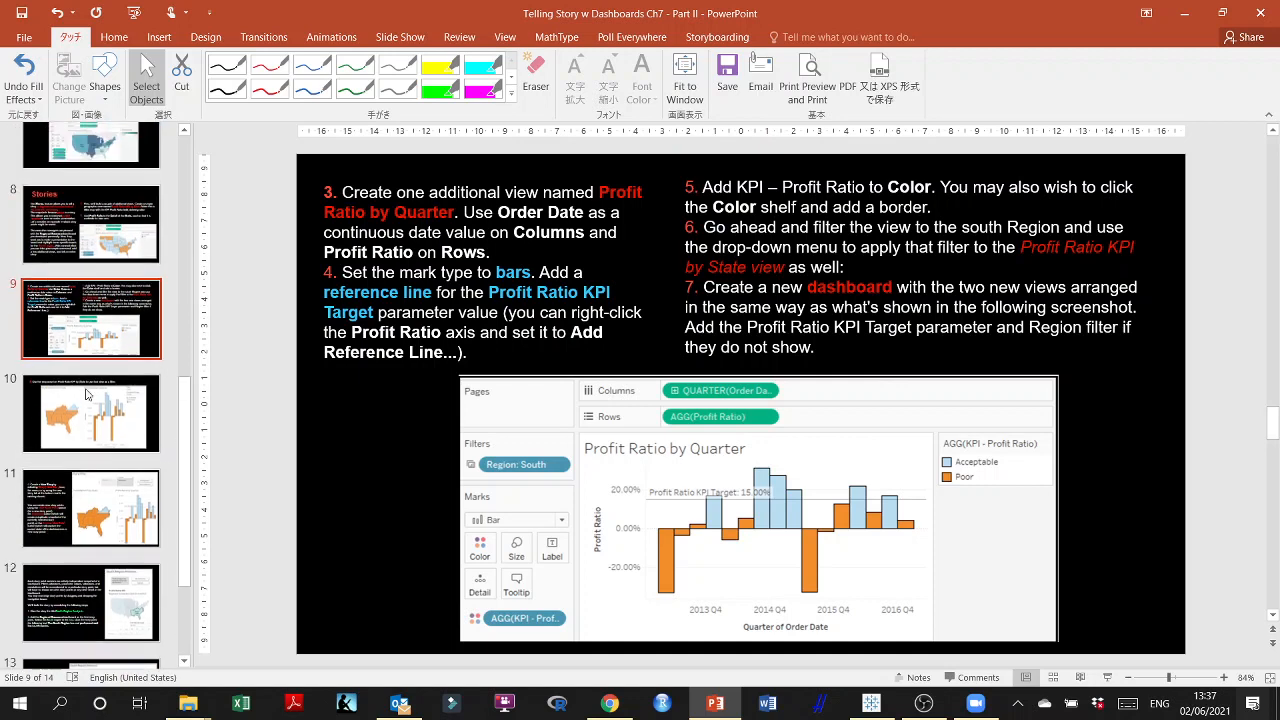
click(60, 250)
click(75, 313)
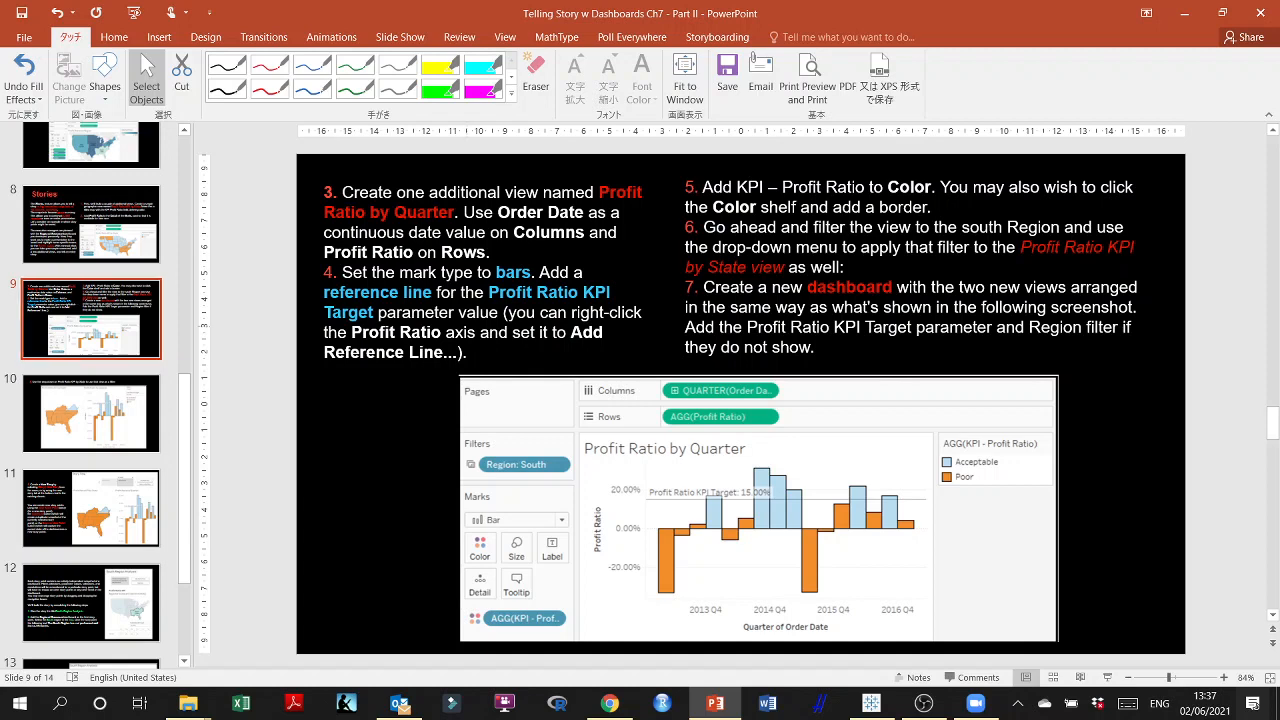
click(84, 390)
scroll(84, 390, down, 1)
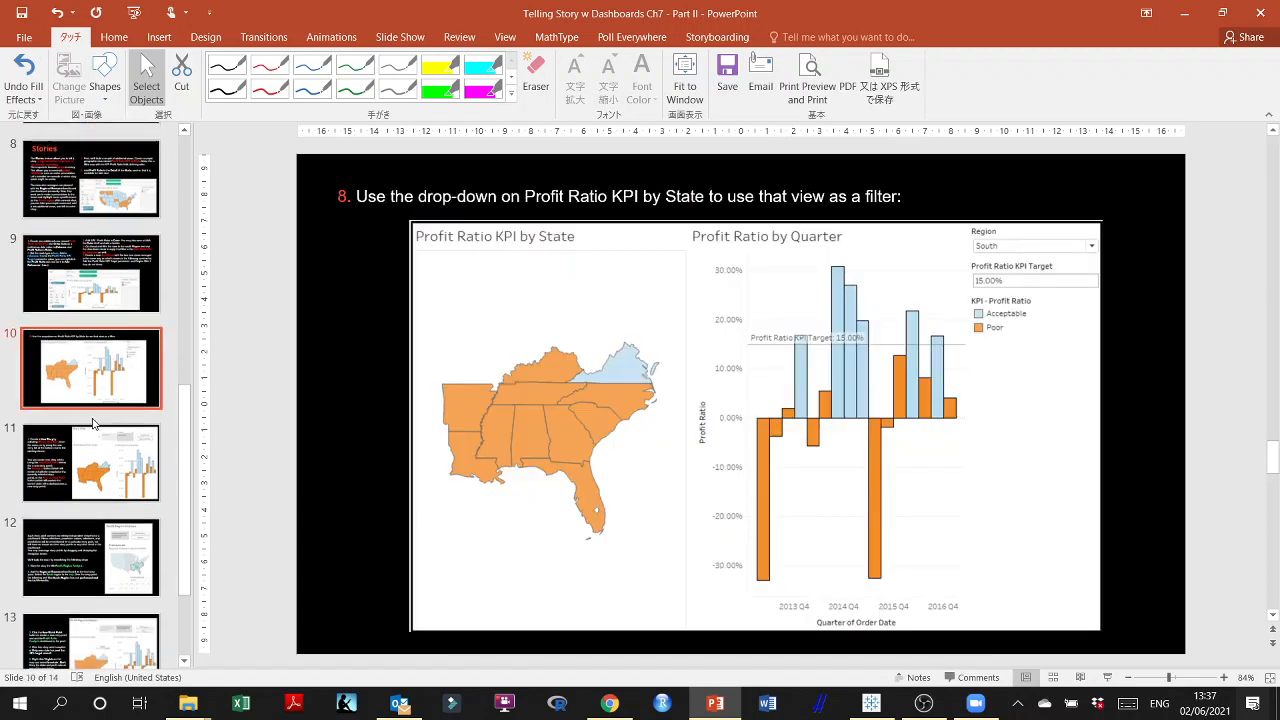
click(98, 470)
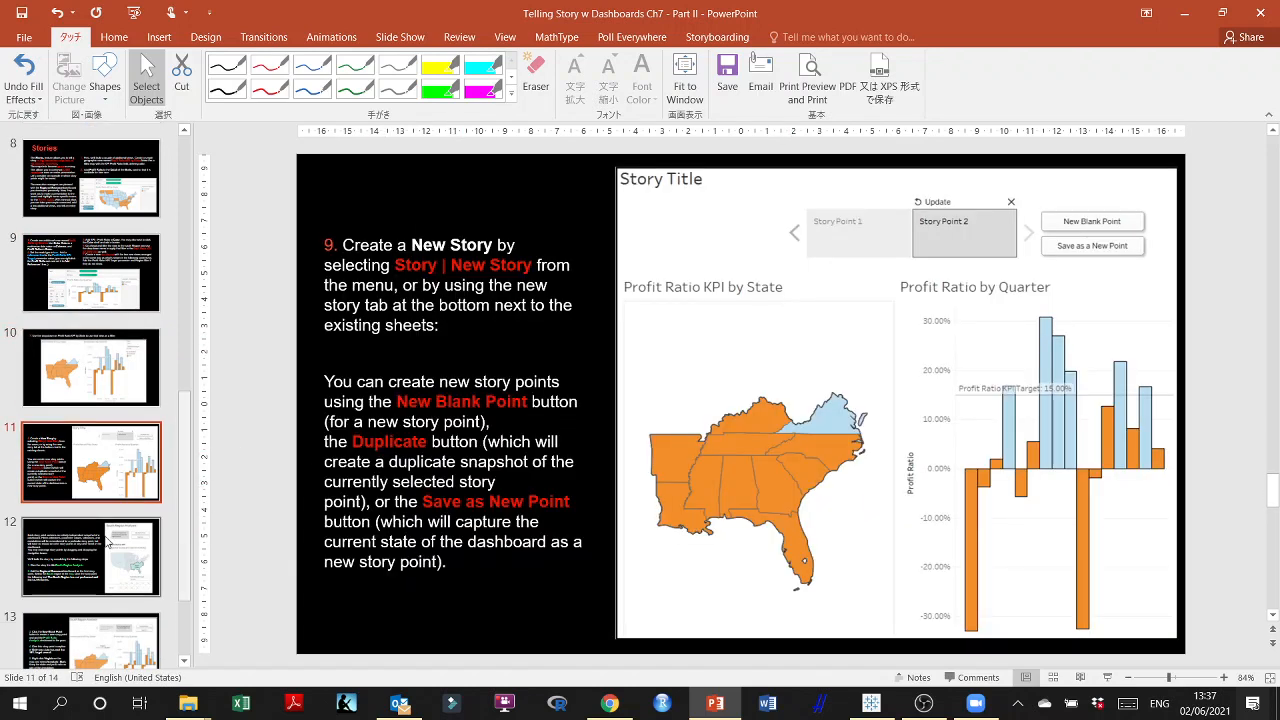
key(Down)
key(Down)
key(Down)
key(Up)
key(Up)
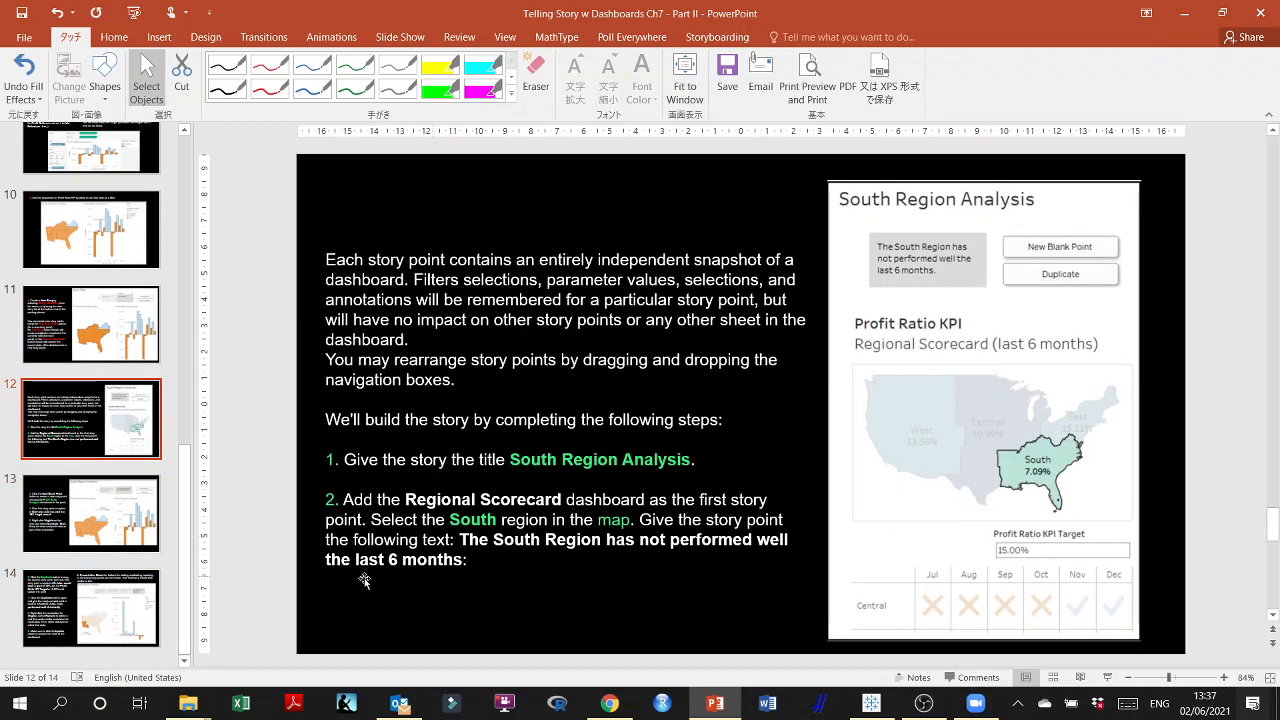
key(Down)
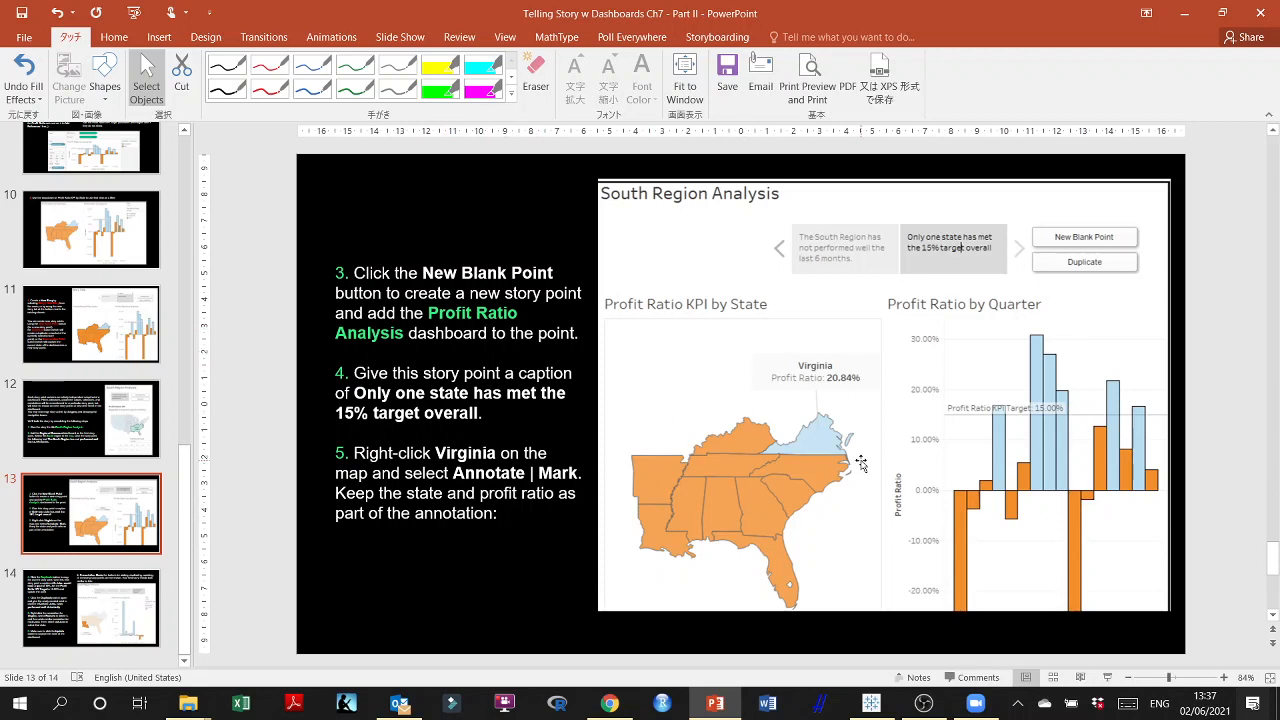
Switch to Tableau and place the state map beside the Profit Ratio by Quarter chart, on its left, in the Profit Ratio KPI Over time per state dashboard
click(871, 703)
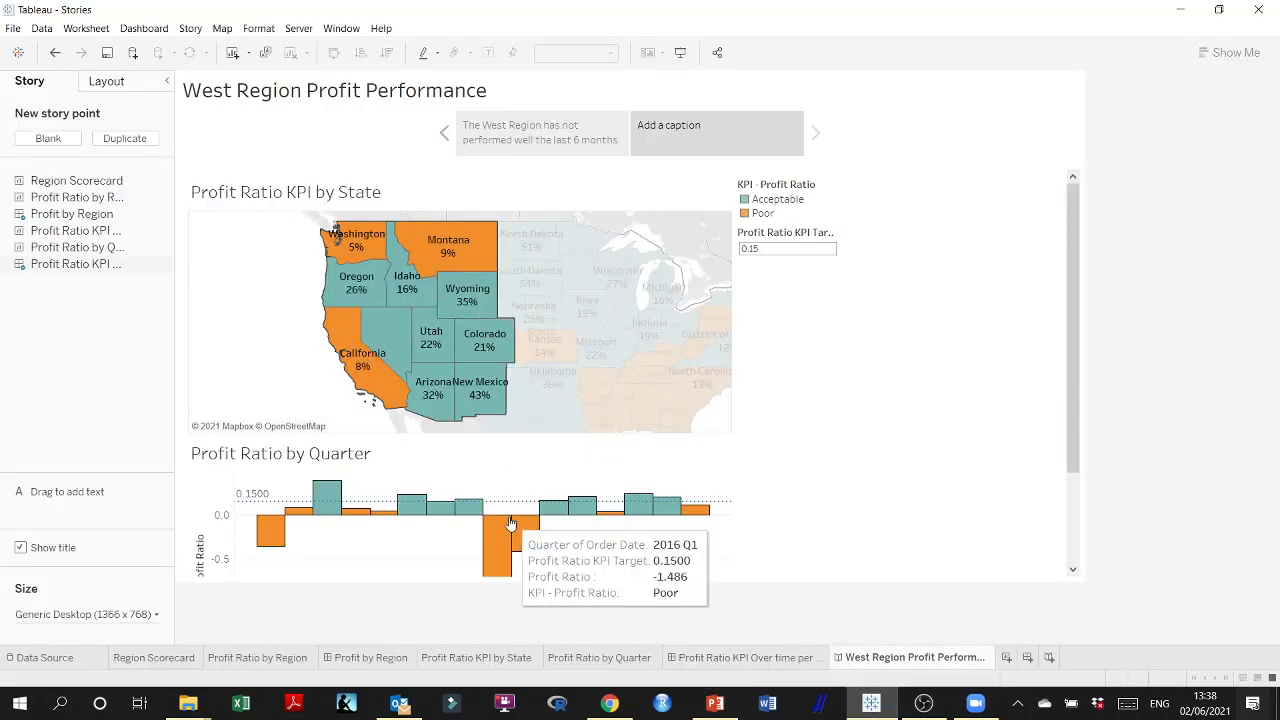
click(712, 659)
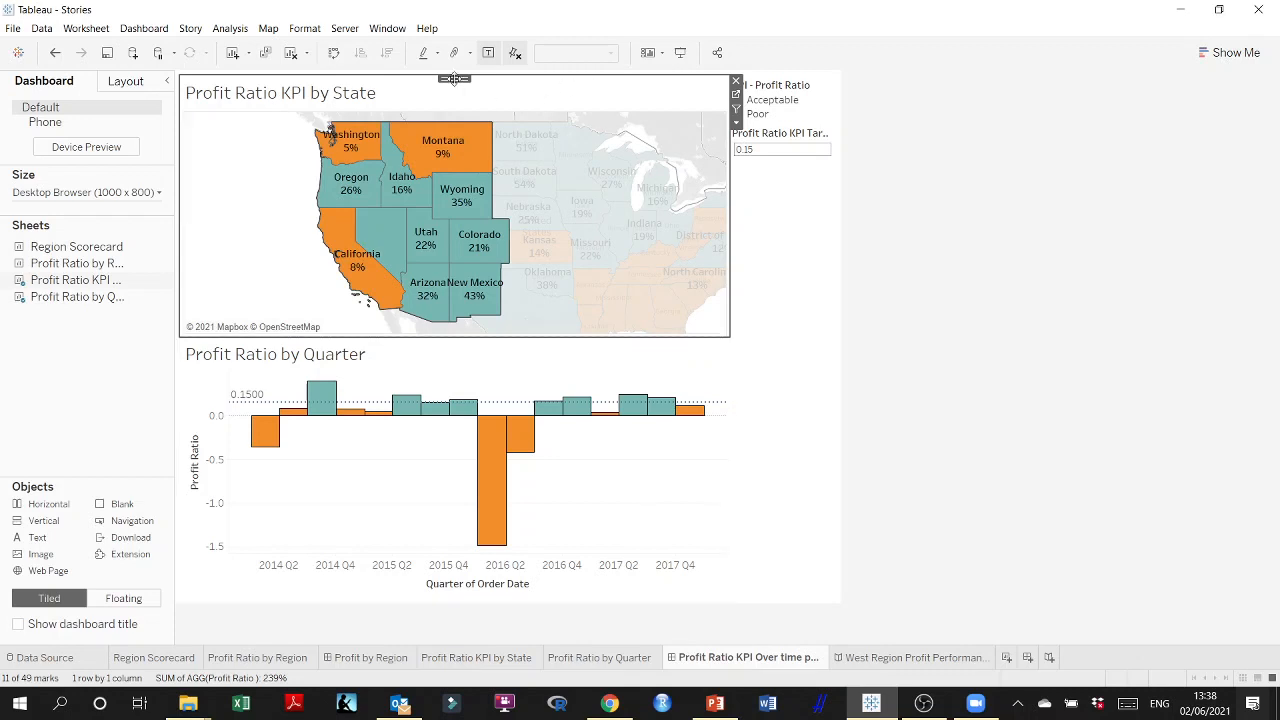
drag(454, 77, 271, 400)
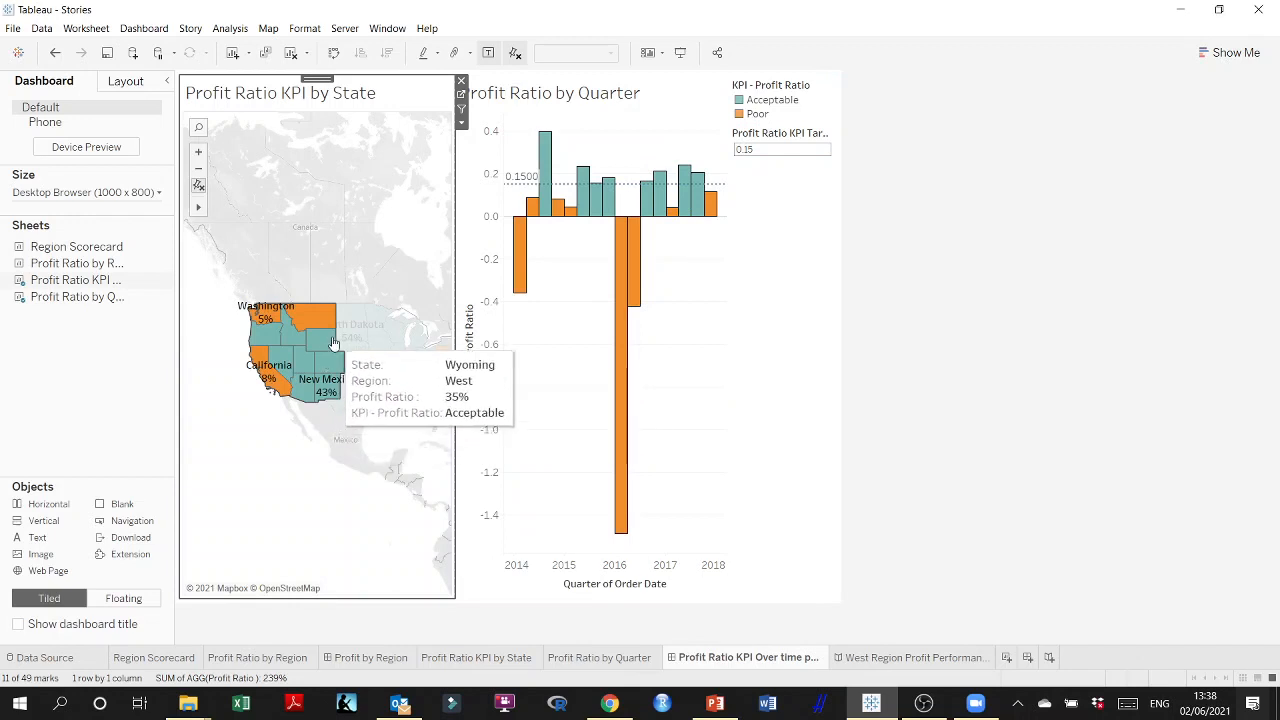
Zoom and pan the Profit Ratio KPI by State map onto the western states and clear the state selection
scroll(340, 345, up, 4)
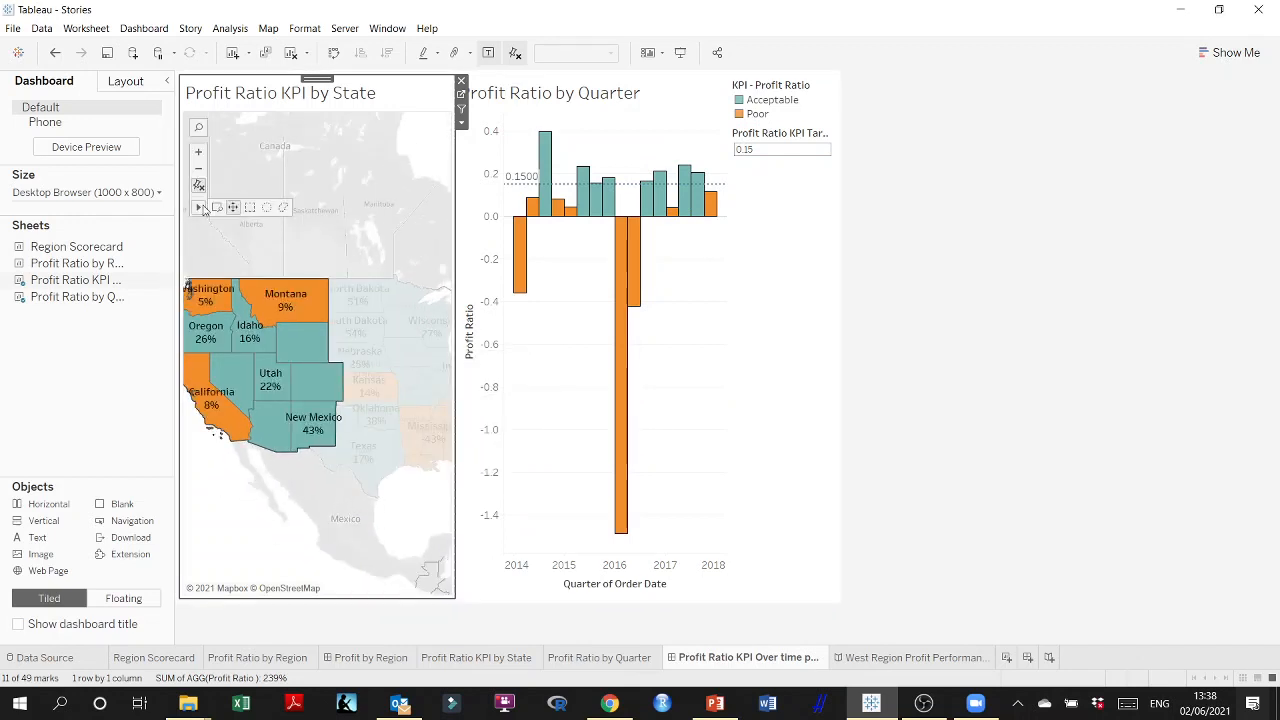
mouse_move(240, 410)
drag(227, 446, 302, 374)
scroll(283, 440, up, 1)
drag(302, 427, 295, 481)
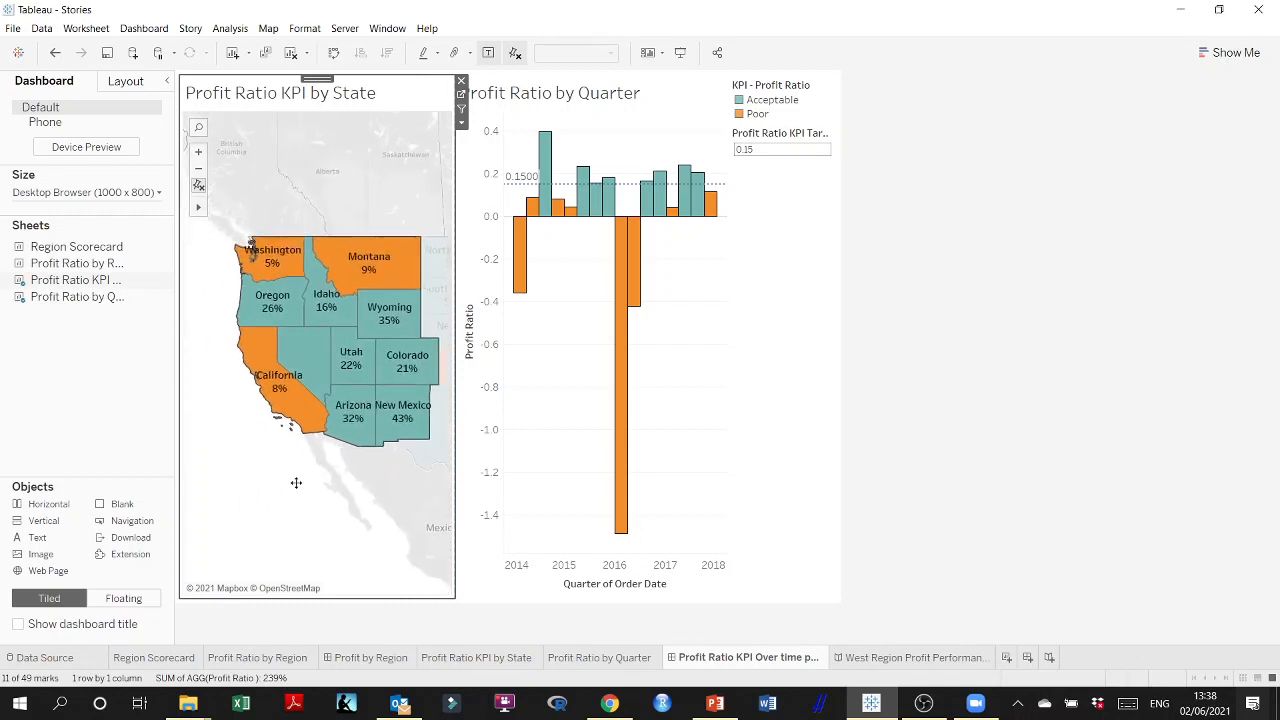
scroll(297, 486, up, 1)
scroll(296, 483, down, 1)
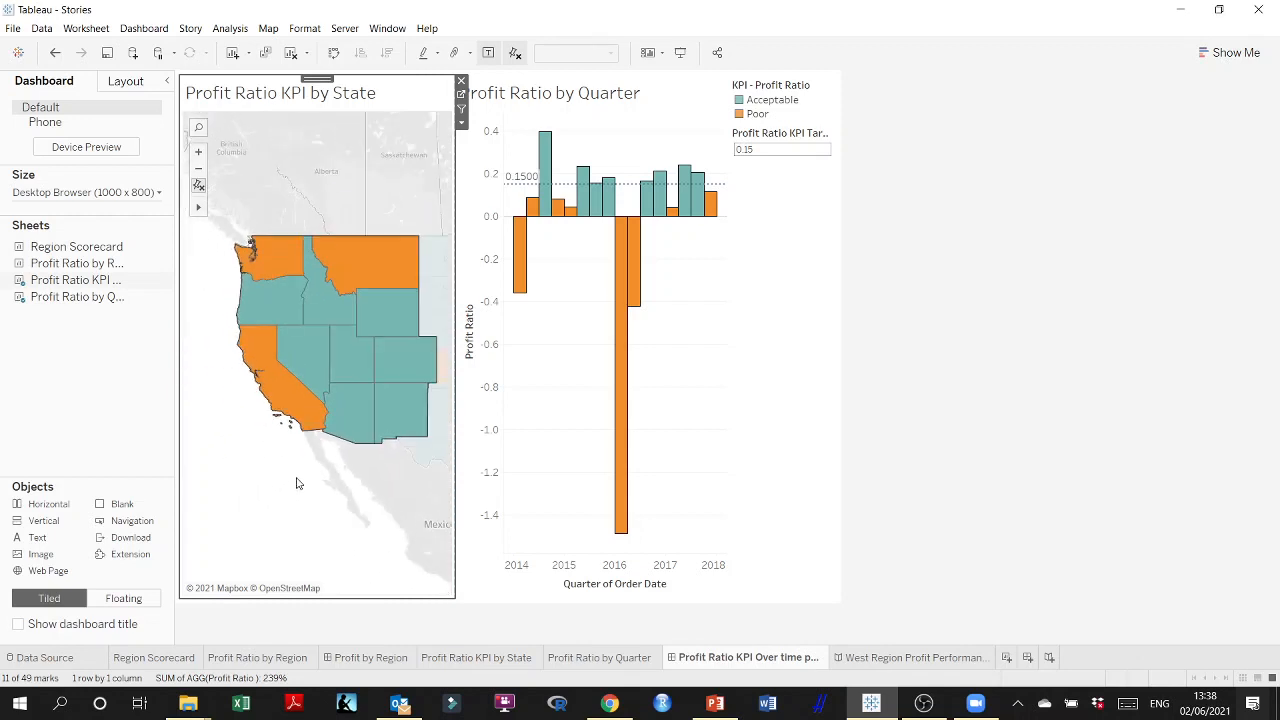
click(245, 452)
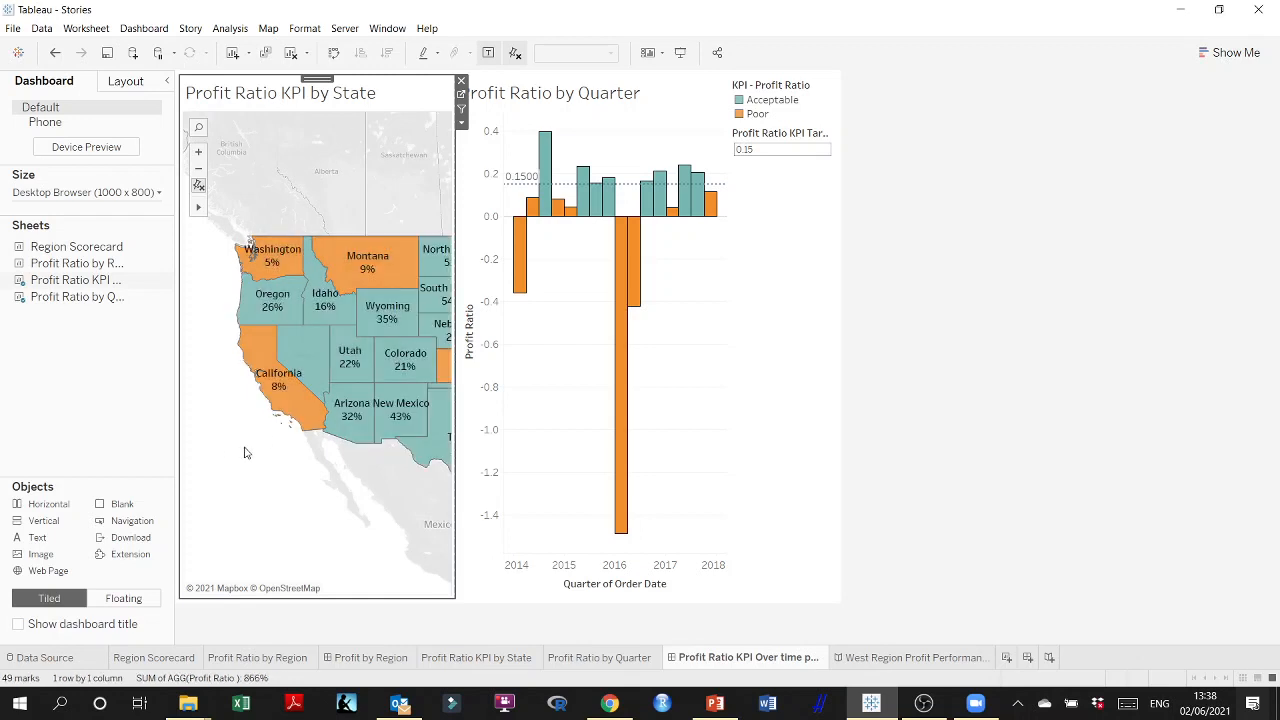
Turn off the base, land cover, country/region and state/province border and name layers of the Profit Ratio KPI by State map
click(266, 28)
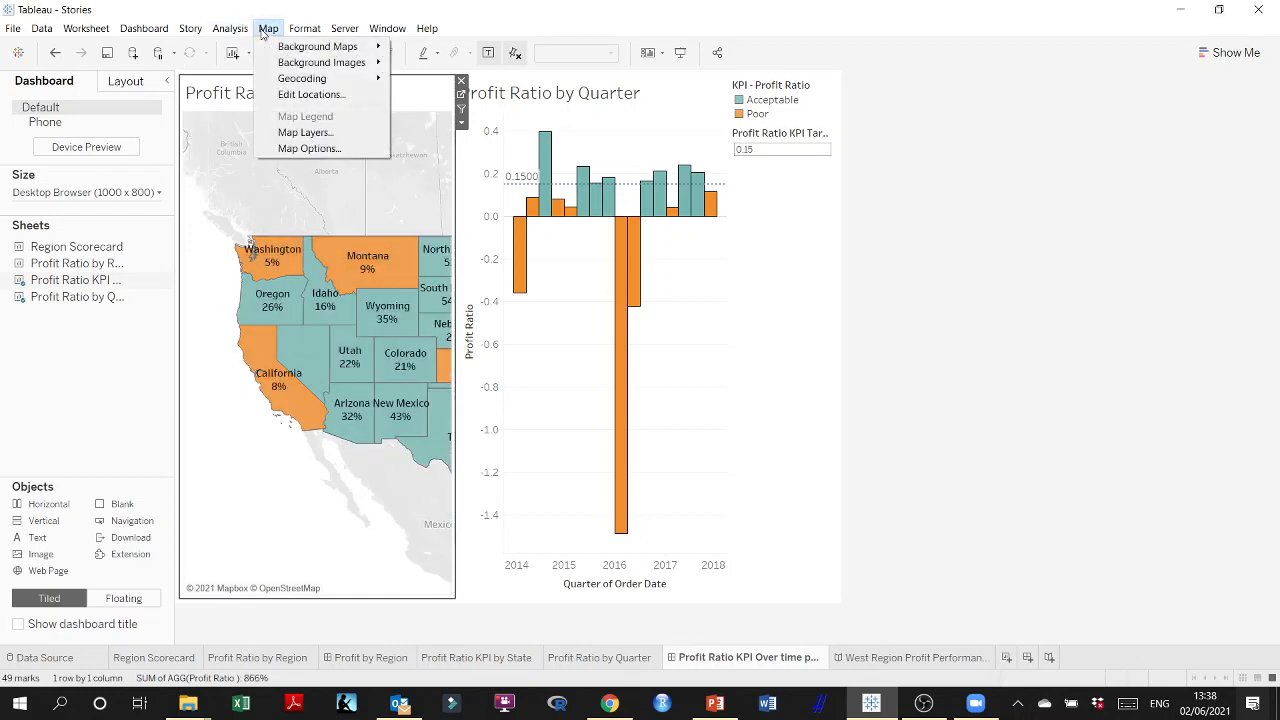
click(300, 134)
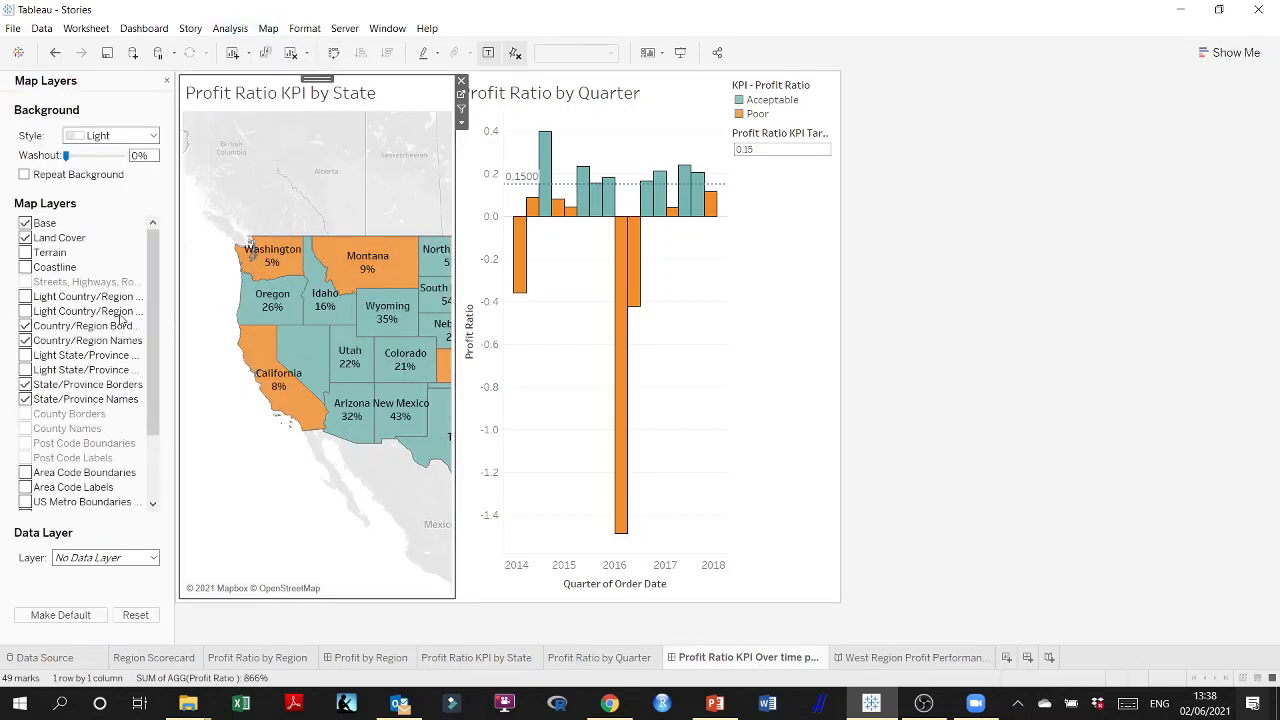
click(31, 225)
click(30, 238)
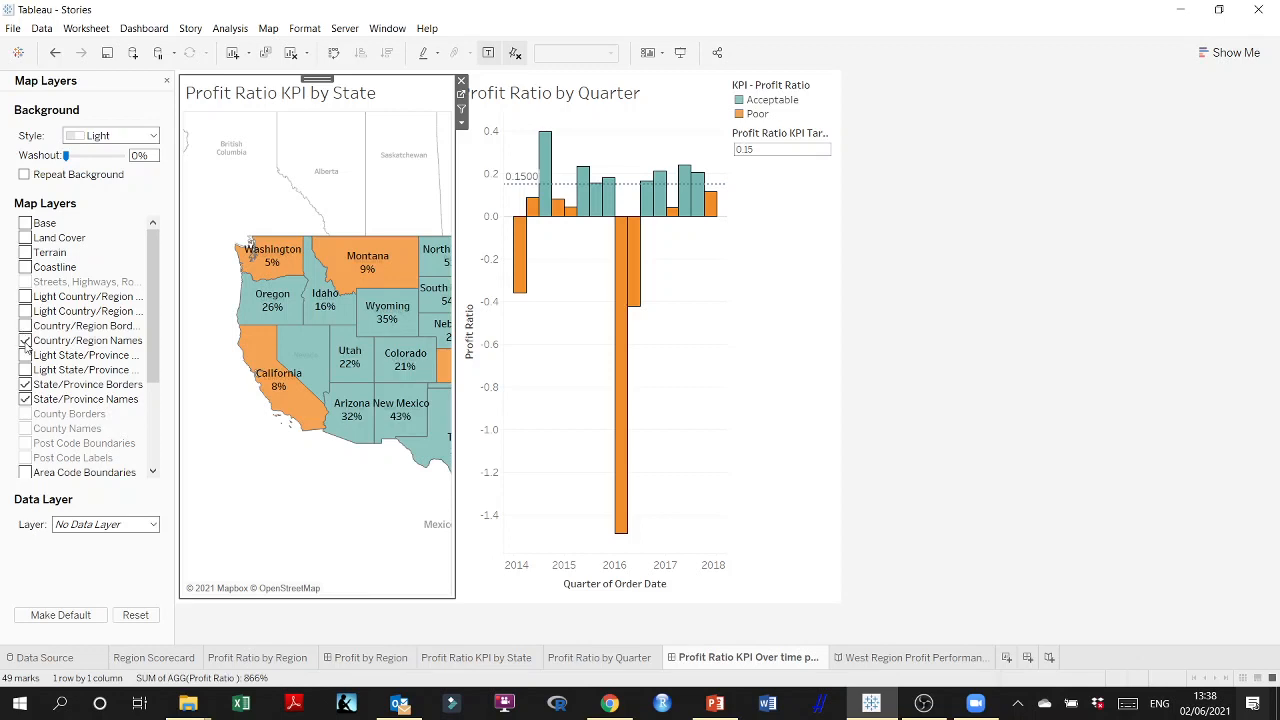
click(25, 385)
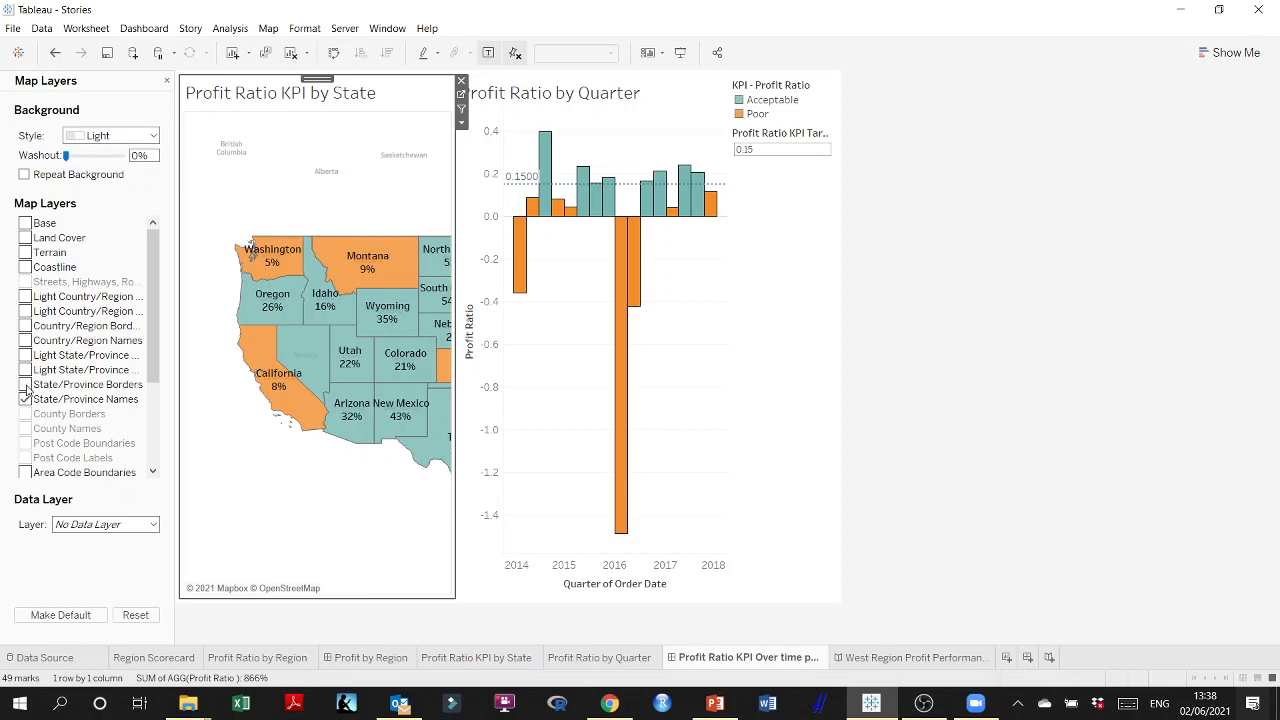
click(25, 399)
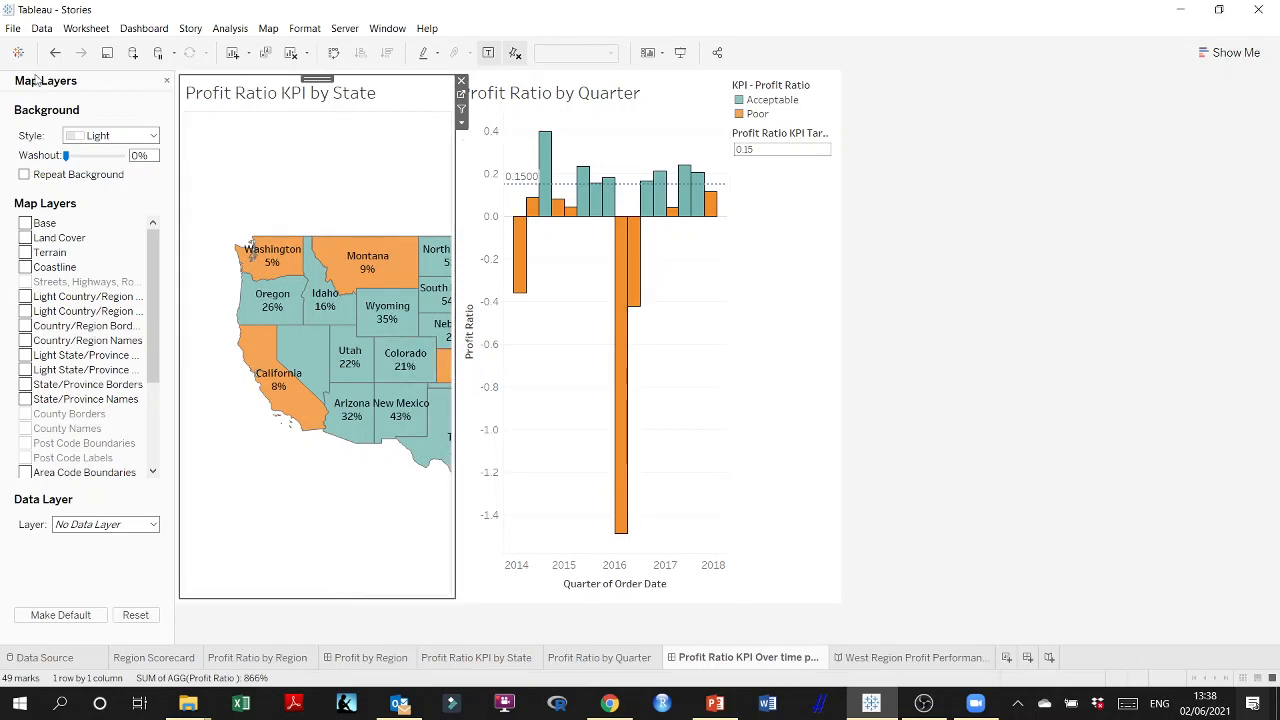
click(167, 82)
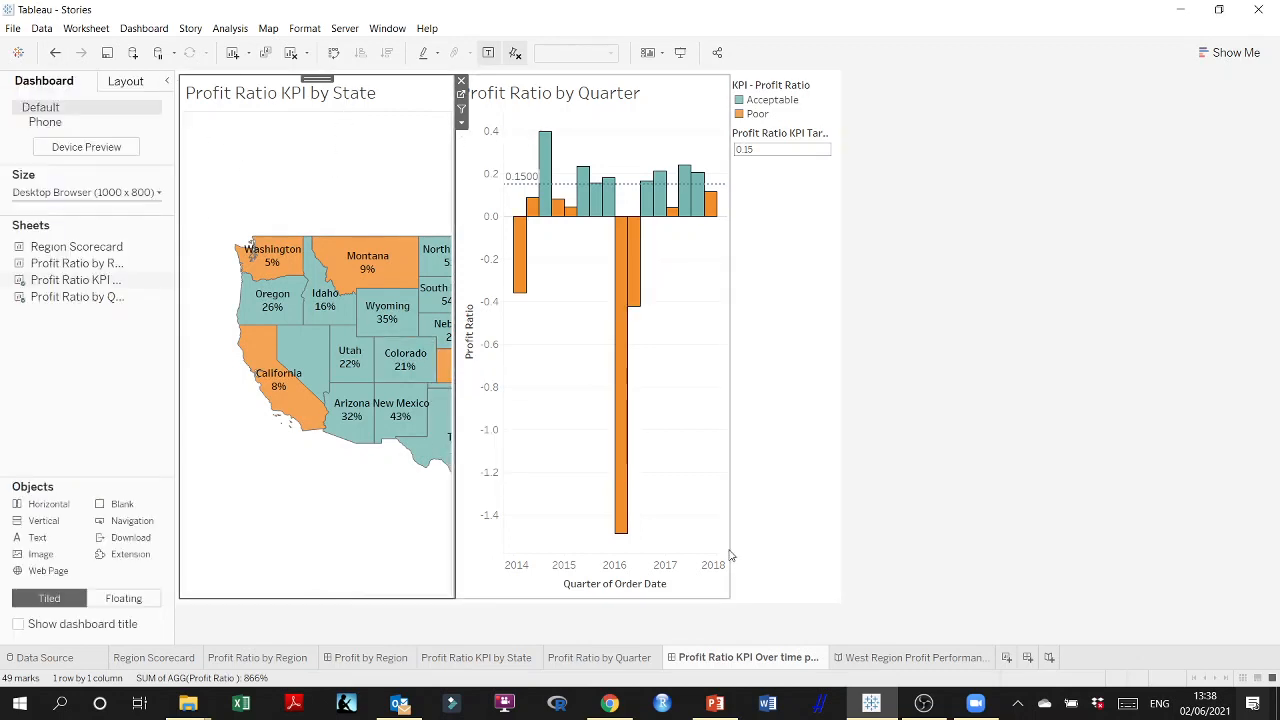
Go to the West Region Profit Performance story and reframe the state map in its second story point
click(886, 660)
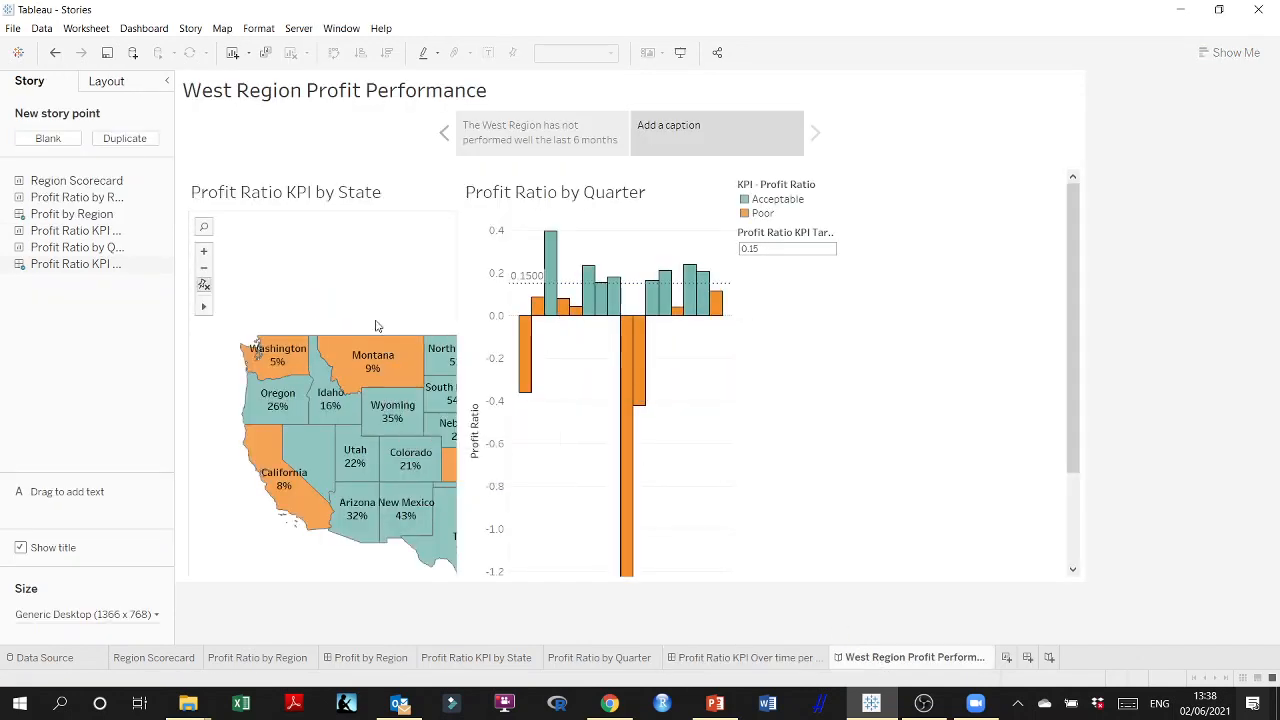
click(238, 306)
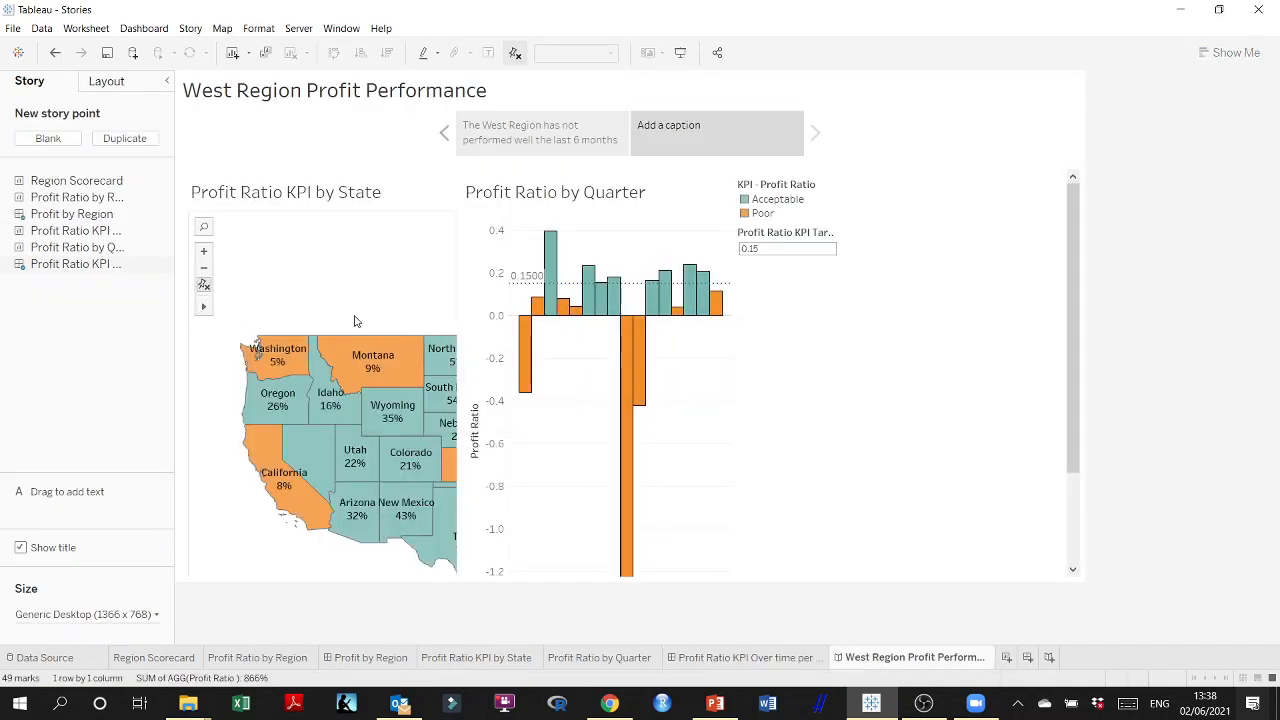
drag(357, 320, 307, 274)
scroll(317, 307, down, 4)
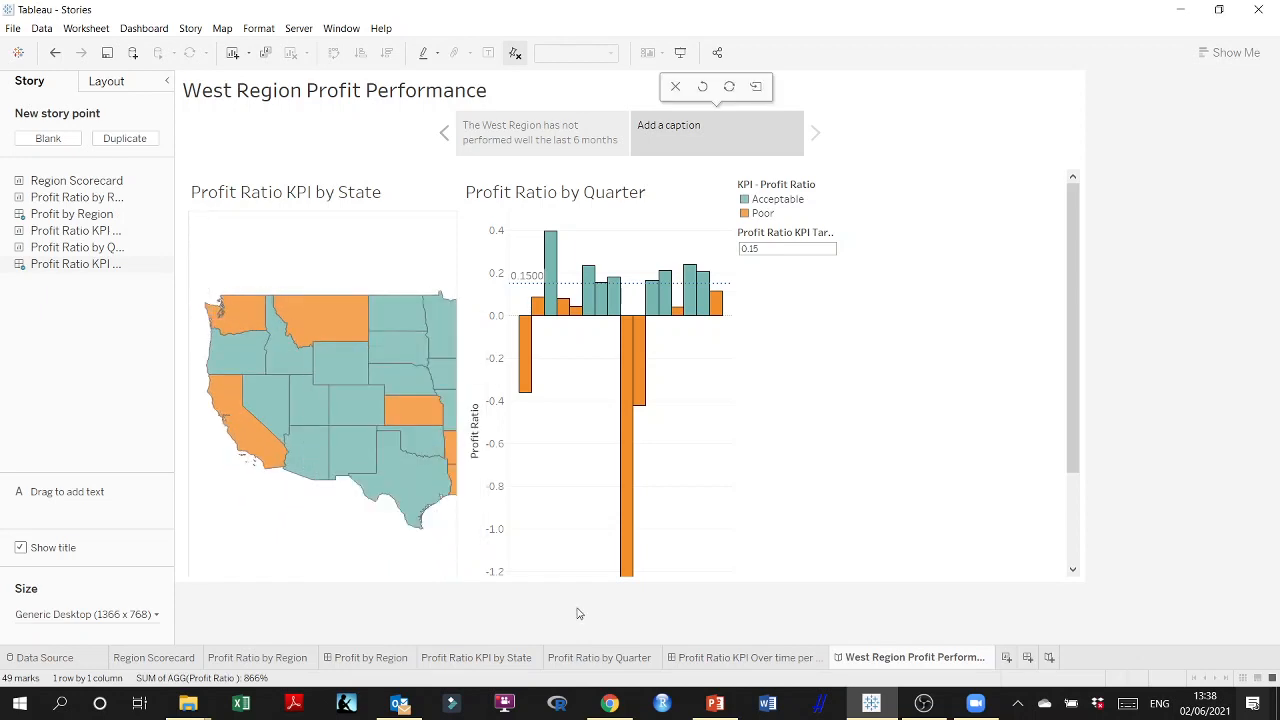
Select the 11 West region states on the Profit Ratio KPI Over time per state dashboard's map and center them in the story point
click(726, 660)
click(305, 414)
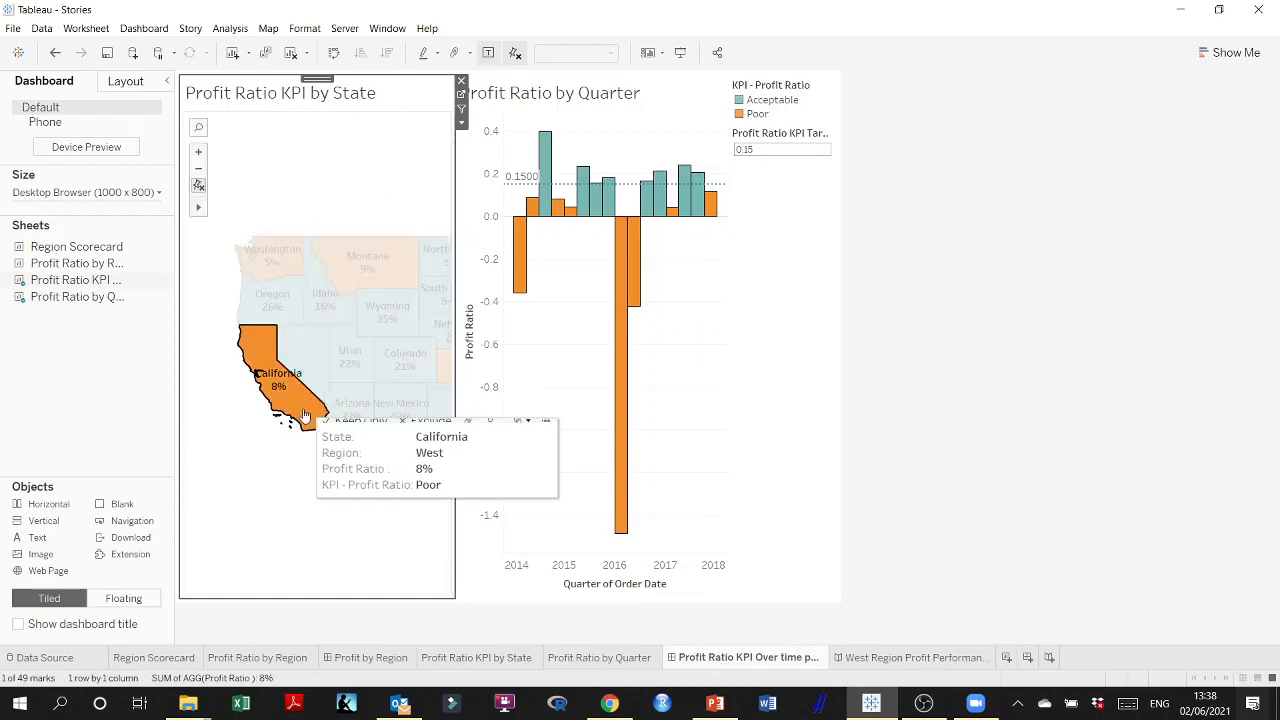
click(429, 453)
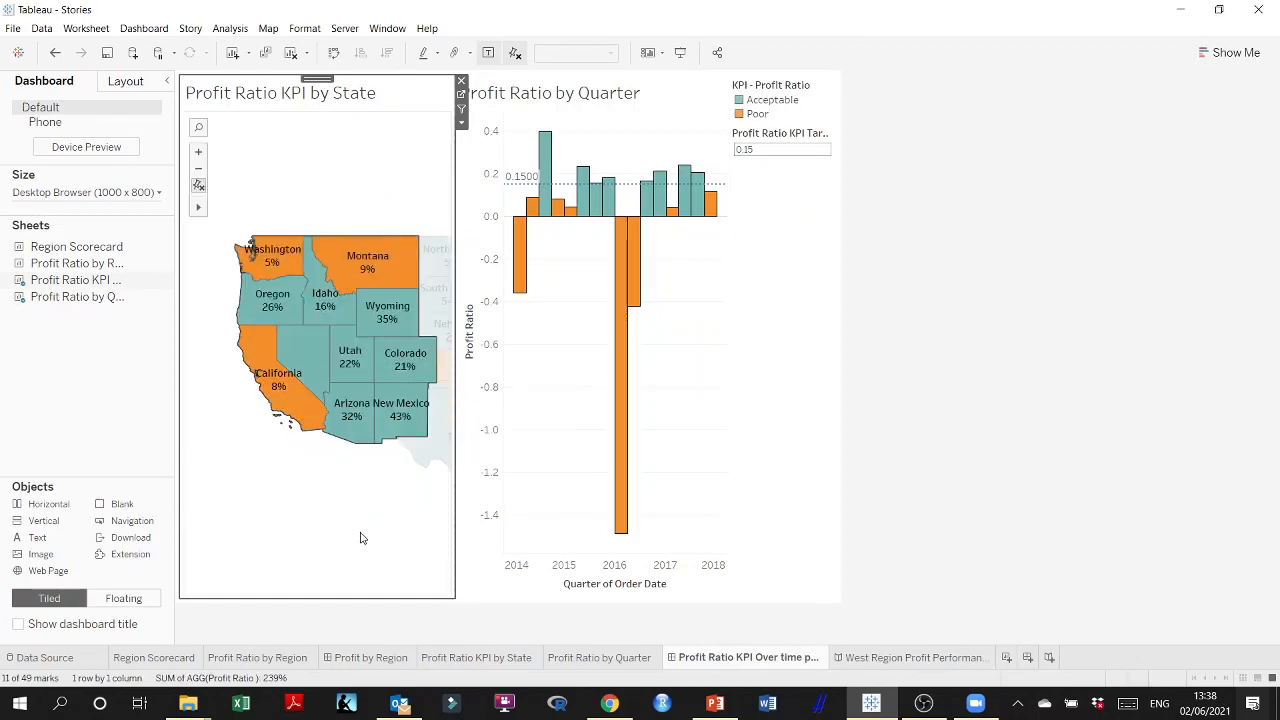
click(878, 659)
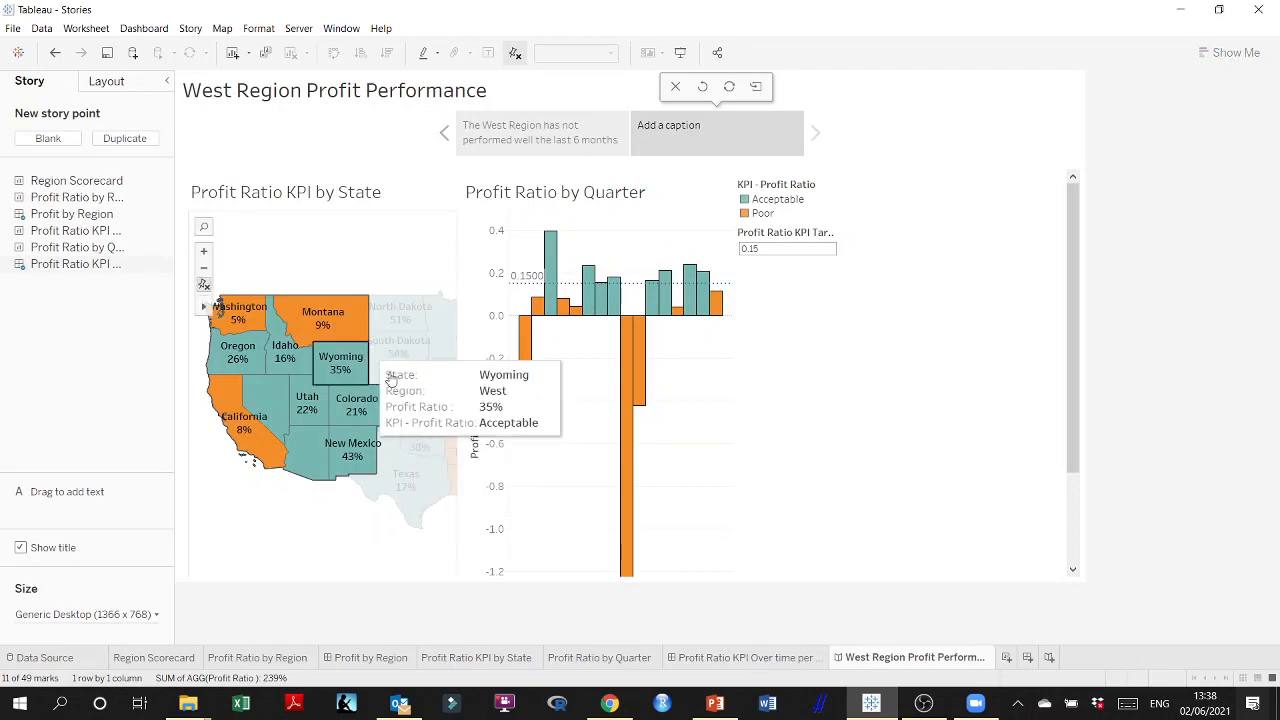
scroll(313, 474, up, 1)
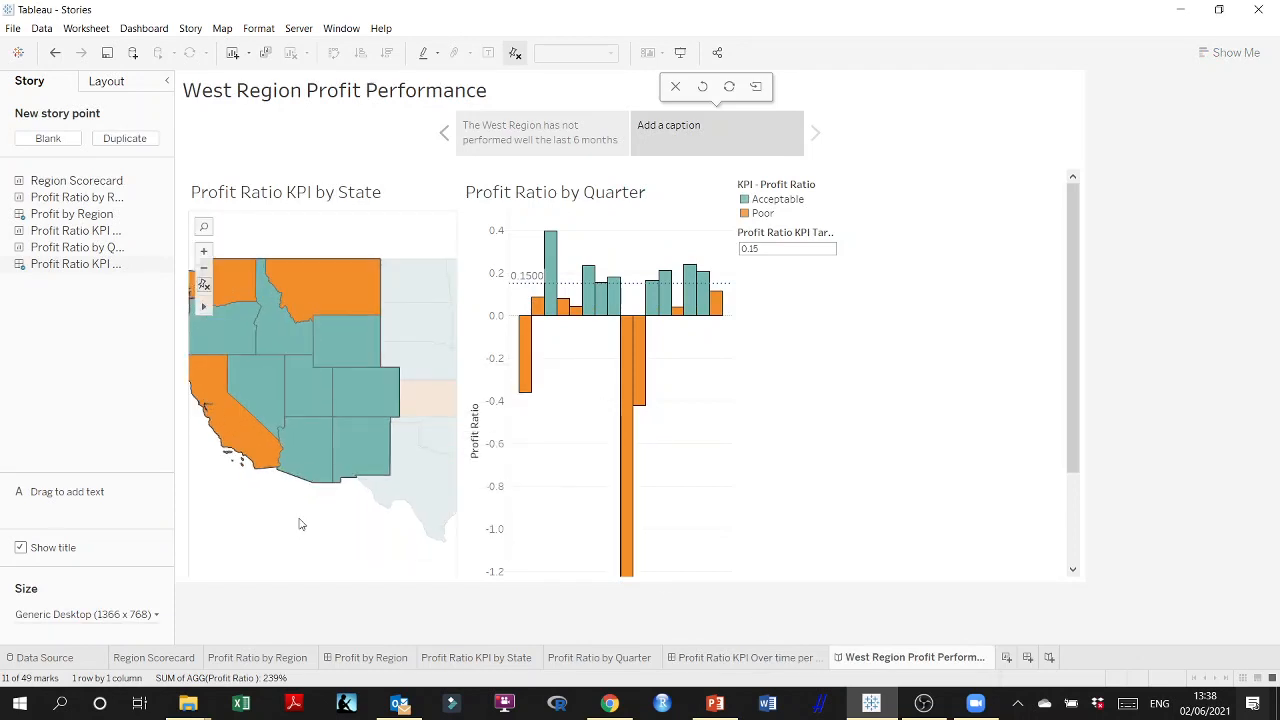
drag(300, 524, 343, 527)
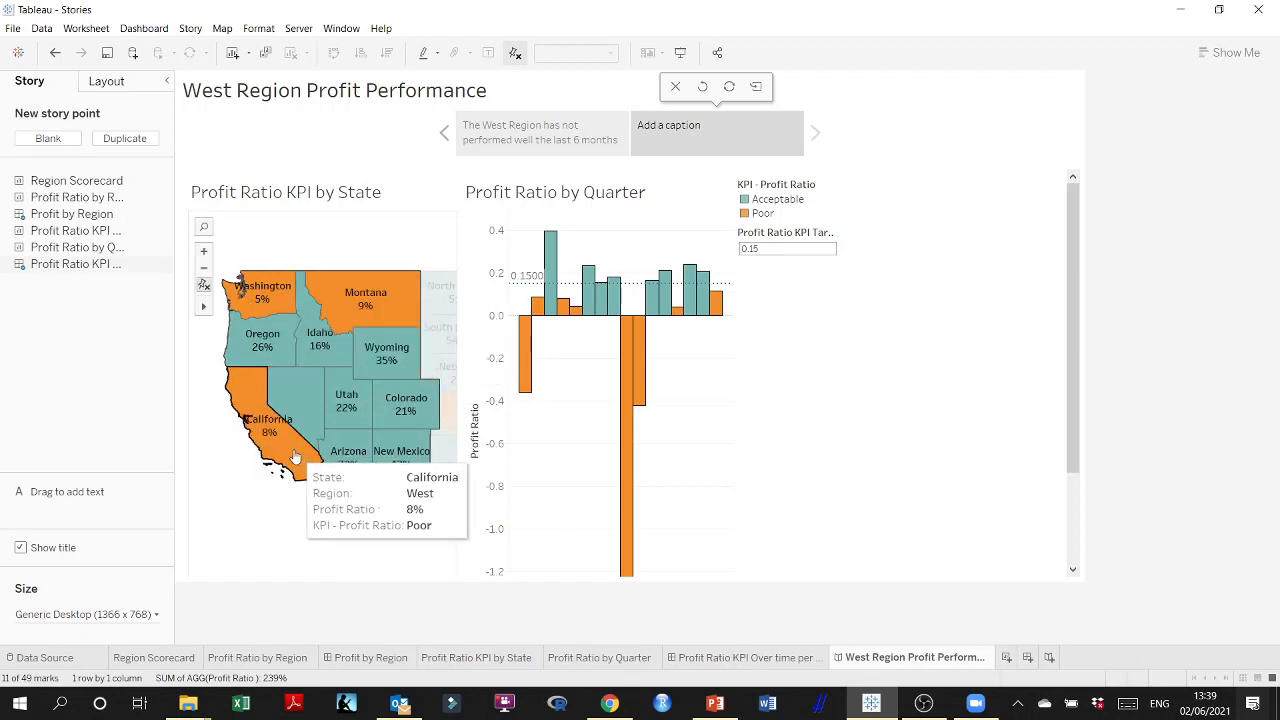
Switch to PowerPoint to review slide 13's caption and annotation instructions, and return to Tableau
click(713, 708)
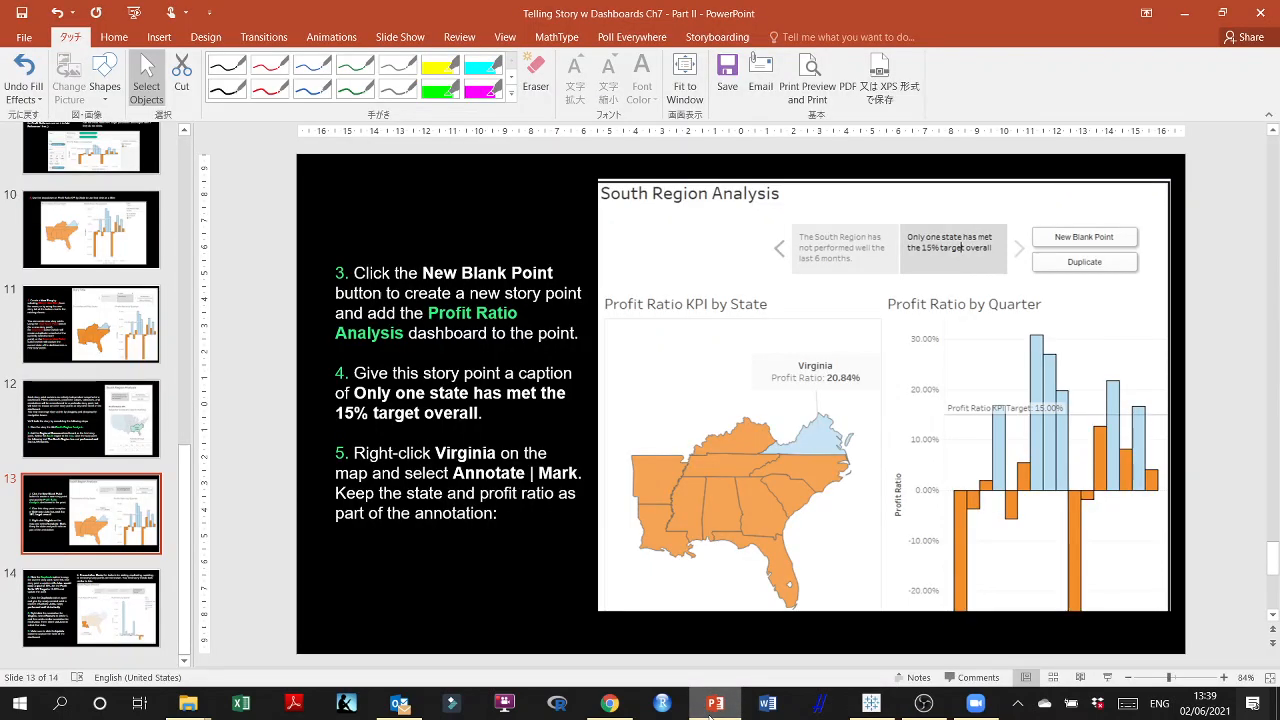
click(712, 712)
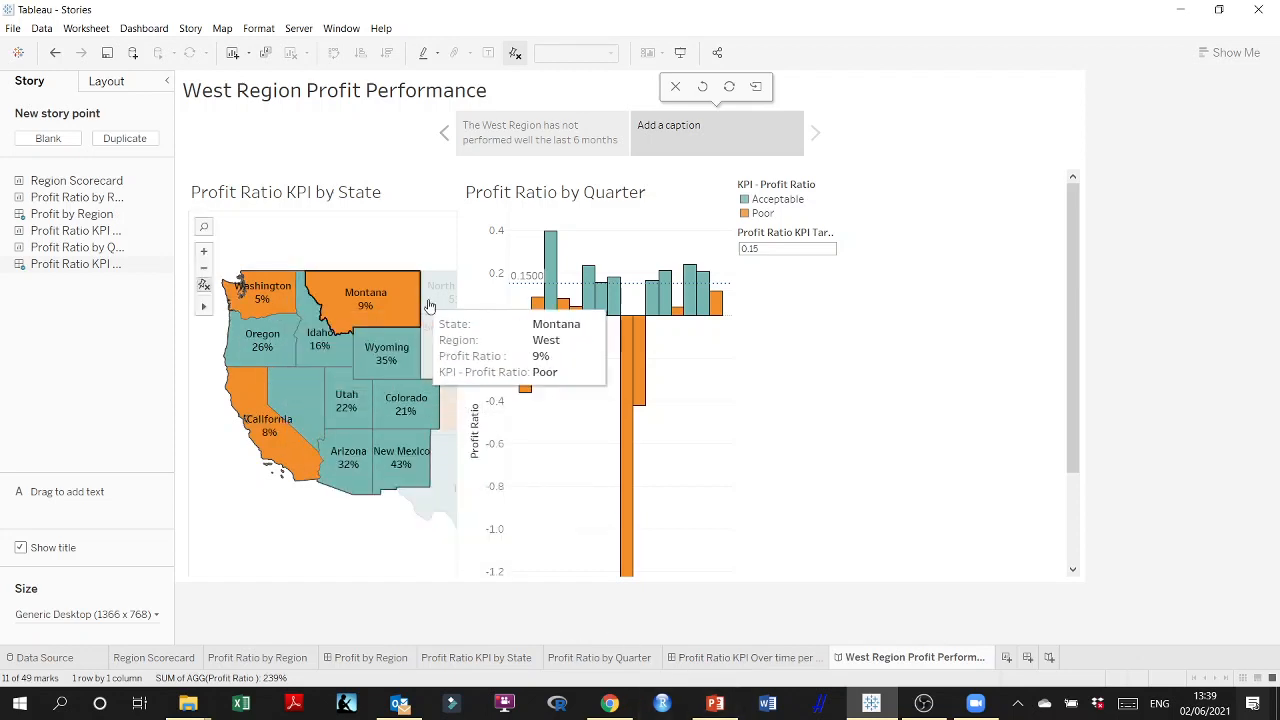
click(715, 703)
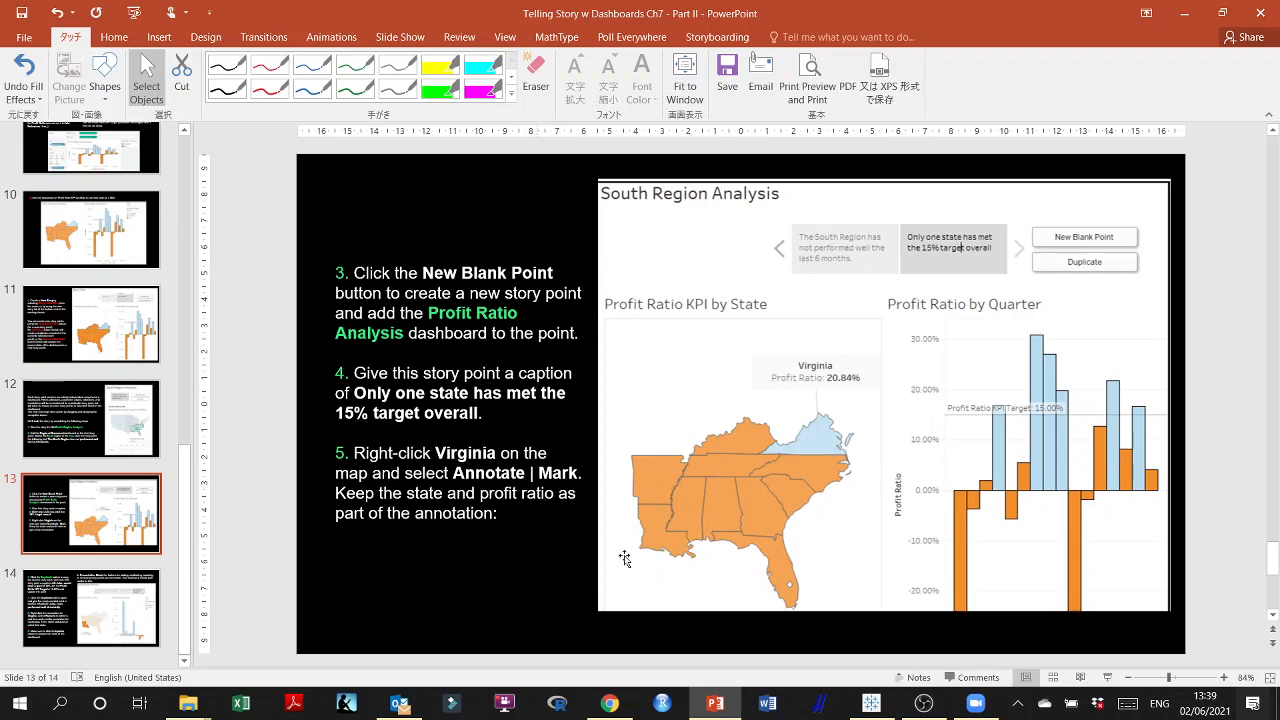
click(719, 706)
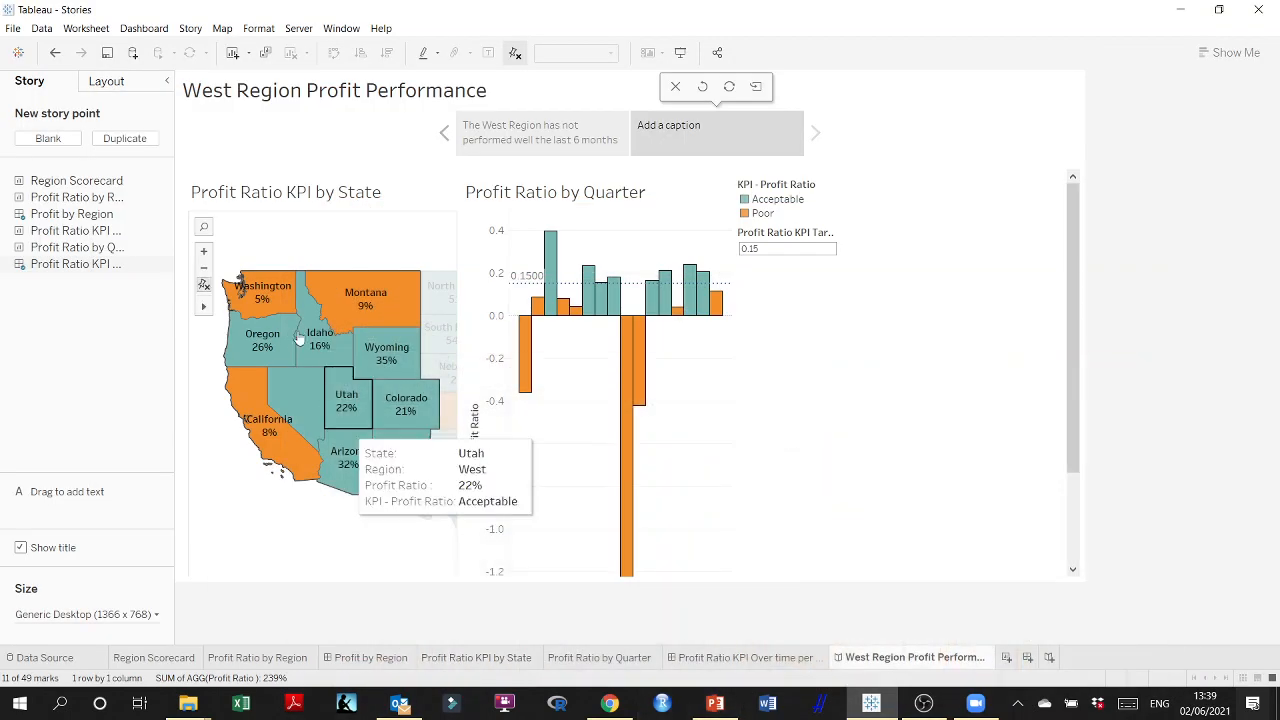
Caption the second story point "Eight out of 11 states were meeting their profit KPI of 15%"
click(659, 140)
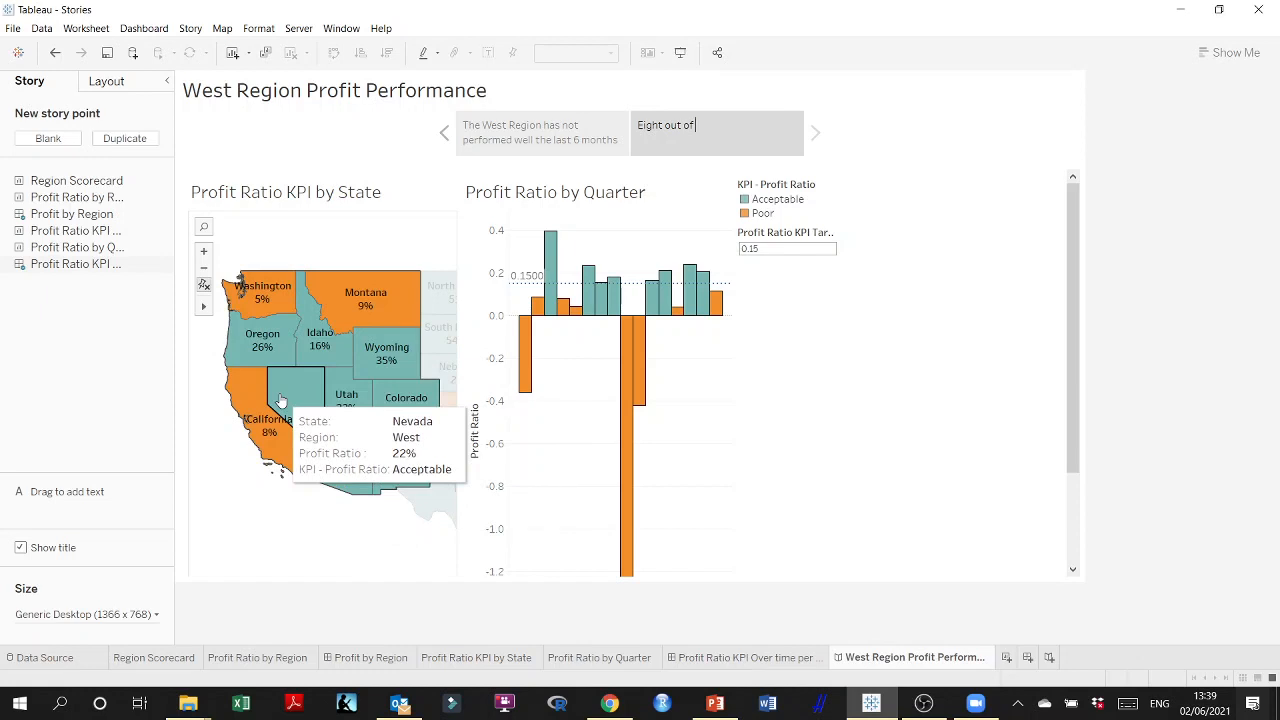
mouse_move(281, 401)
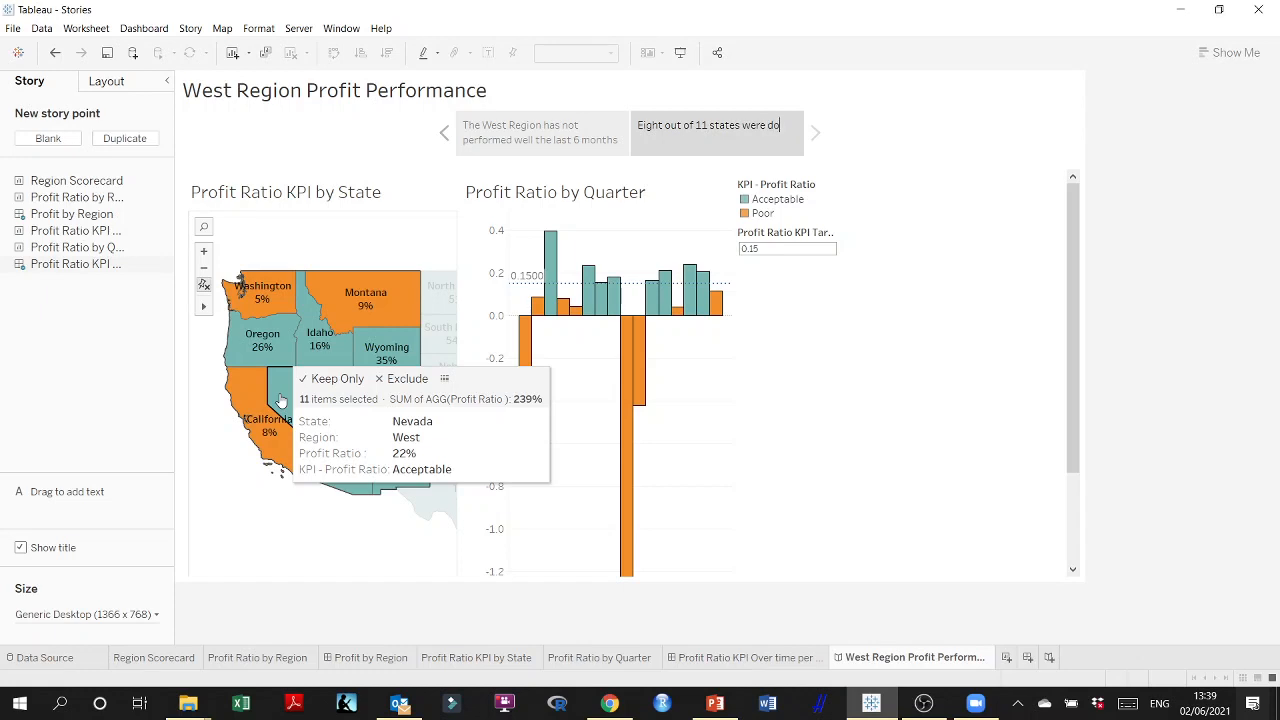
text(ting their Profit KPI of 15%)
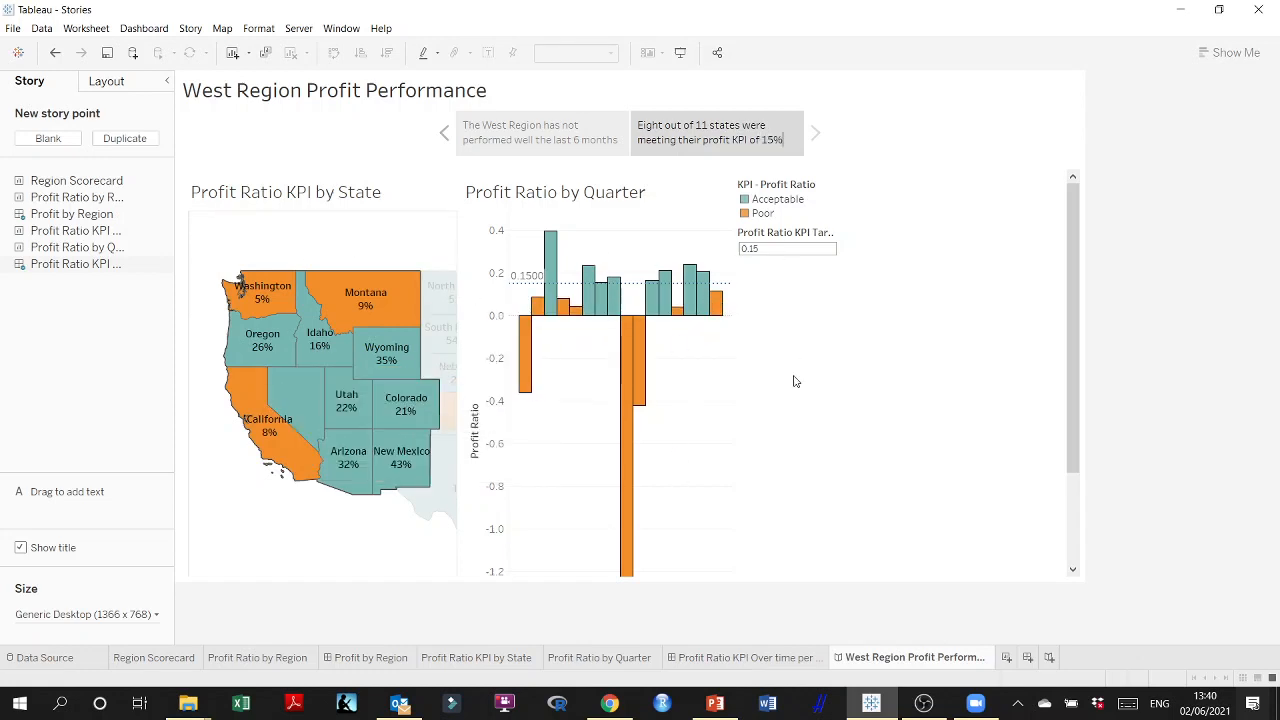
Select Wyoming, Idaho, Oregon, Nevada, Utah, Arizona, Colorado and New Mexico together on the story point's state map
click(380, 350)
ctrl+click(318, 350)
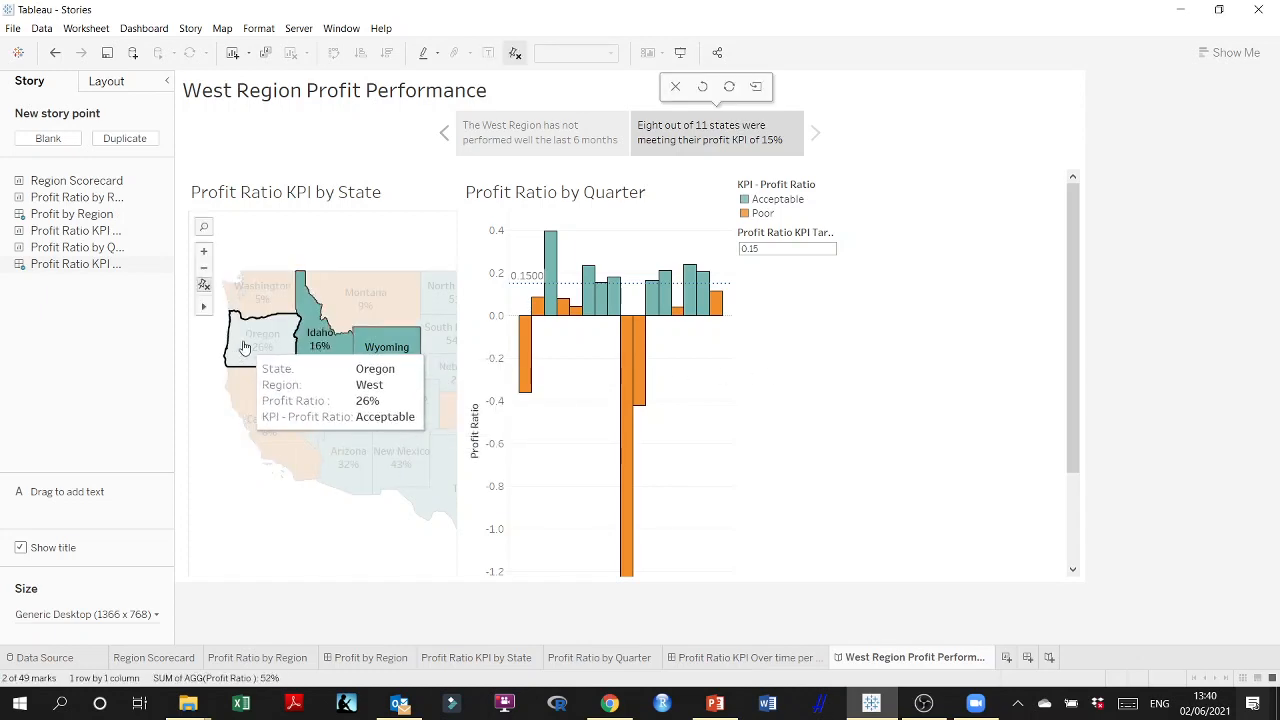
ctrl+click(244, 340)
ctrl+click(315, 428)
ctrl+click(345, 405)
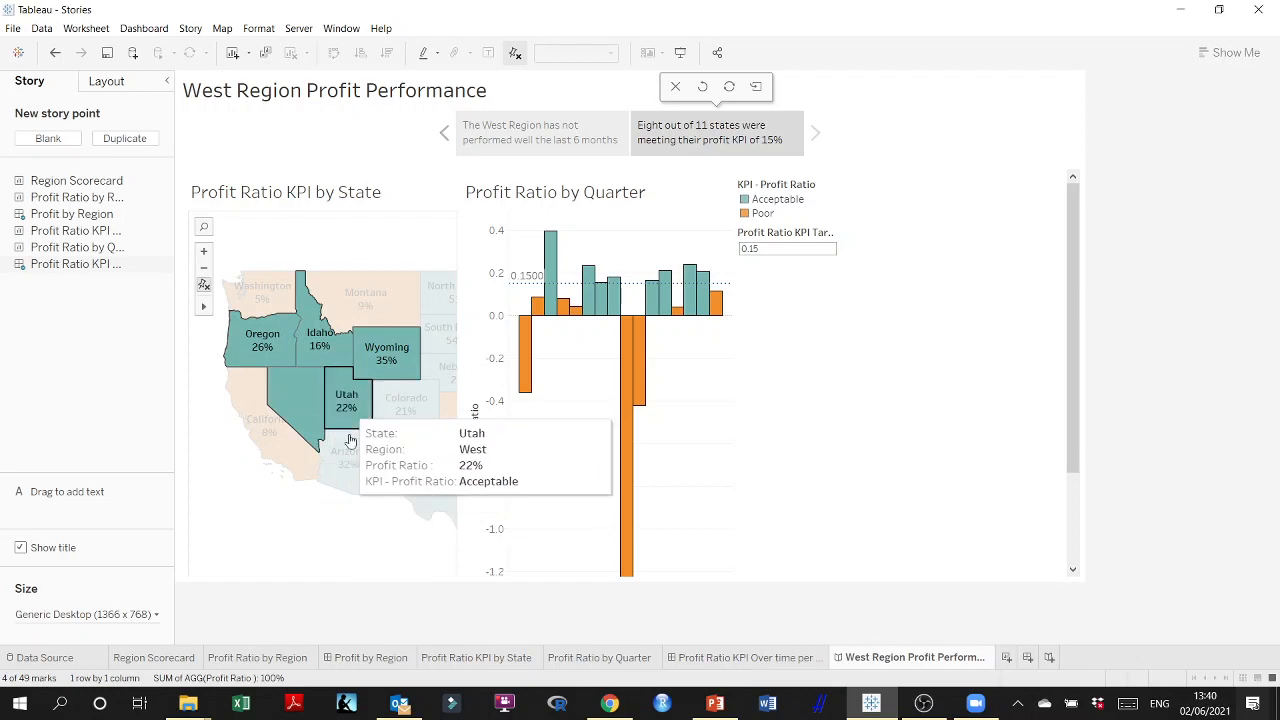
ctrl+click(350, 455)
ctrl+click(398, 420)
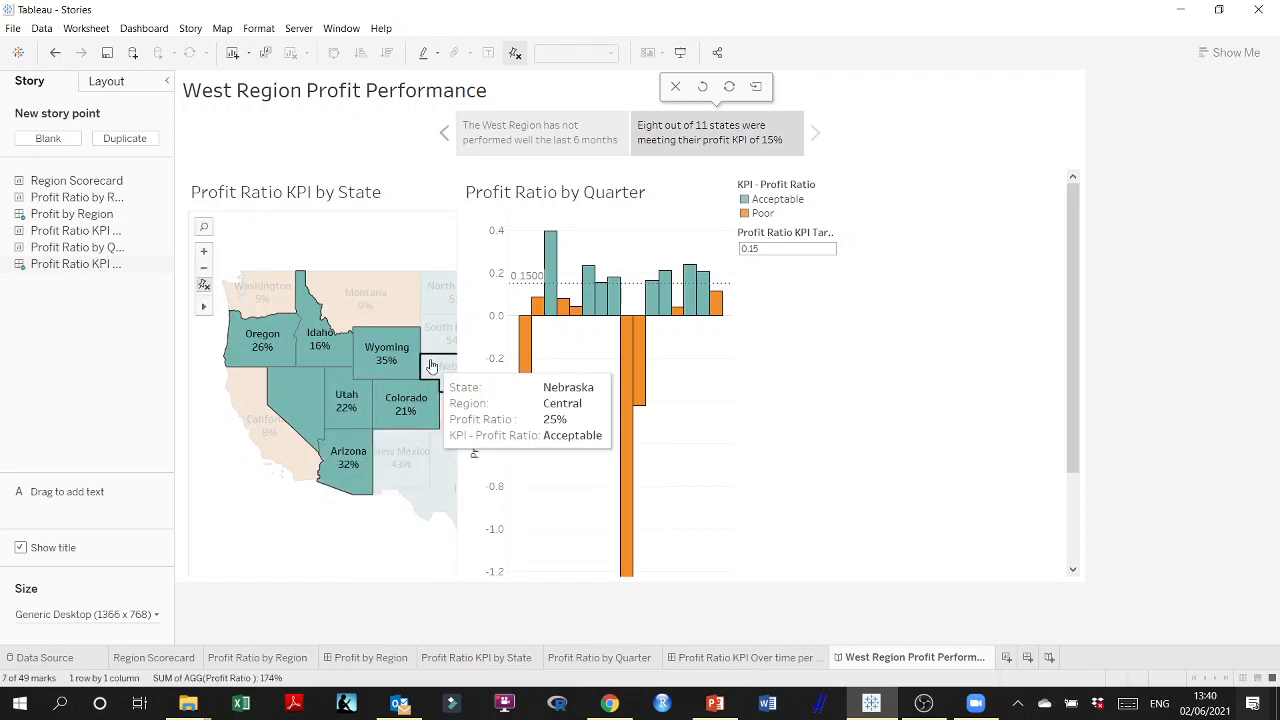
ctrl+click(432, 364)
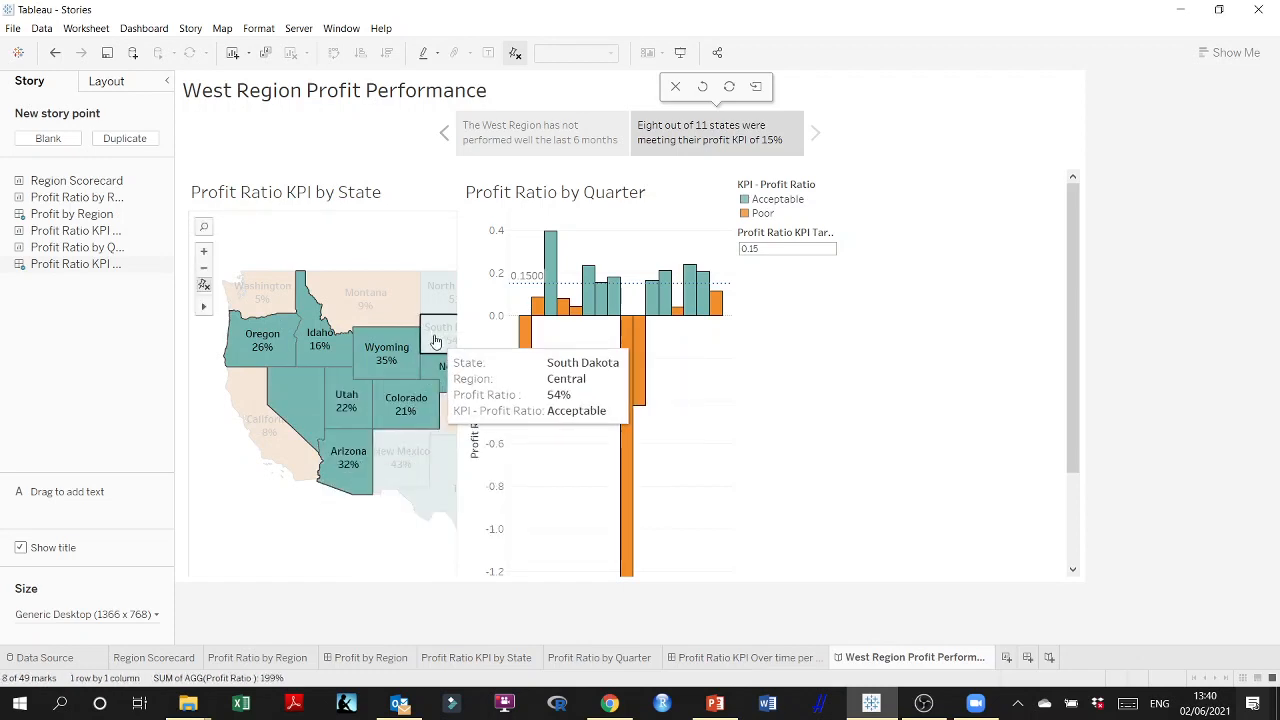
ctrl+click(440, 372)
ctrl+click(405, 460)
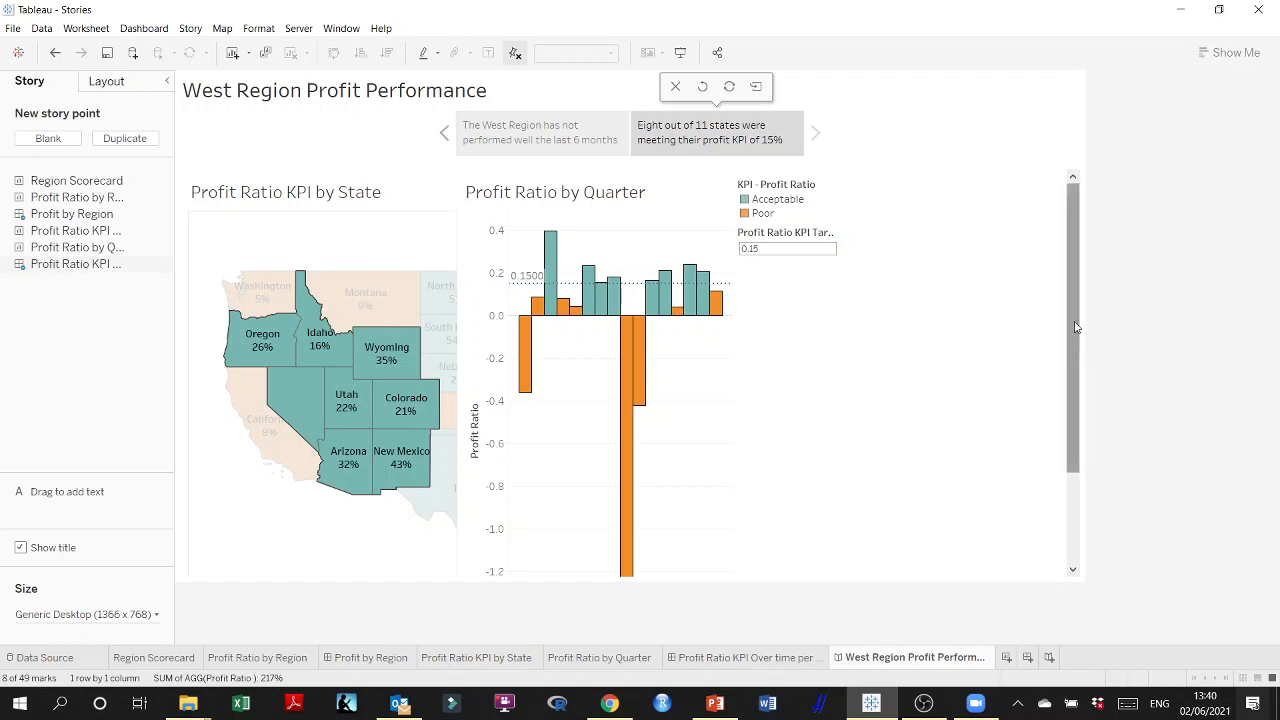
Examine the Profit Ratio by Quarter chart and select Oregon, Idaho and Nevada individually on the map to check whether the chart responds
drag(1070, 348, 1068, 438)
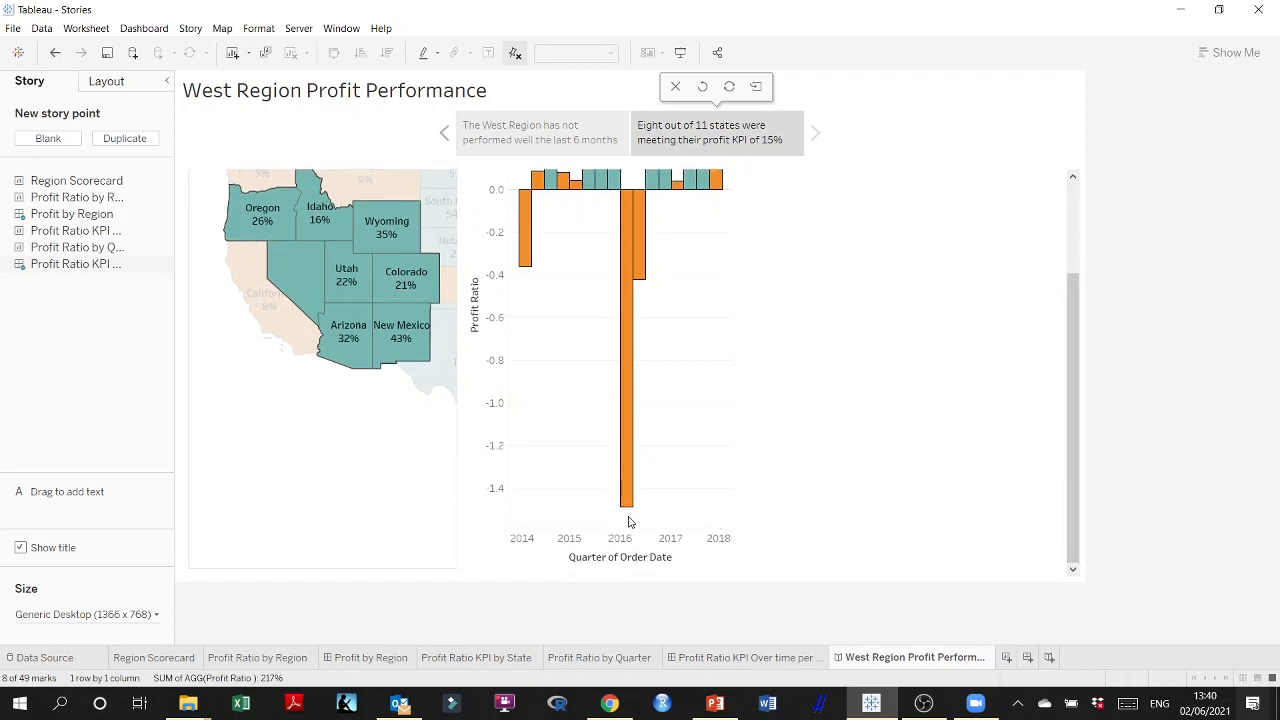
scroll(648, 332, up, 1)
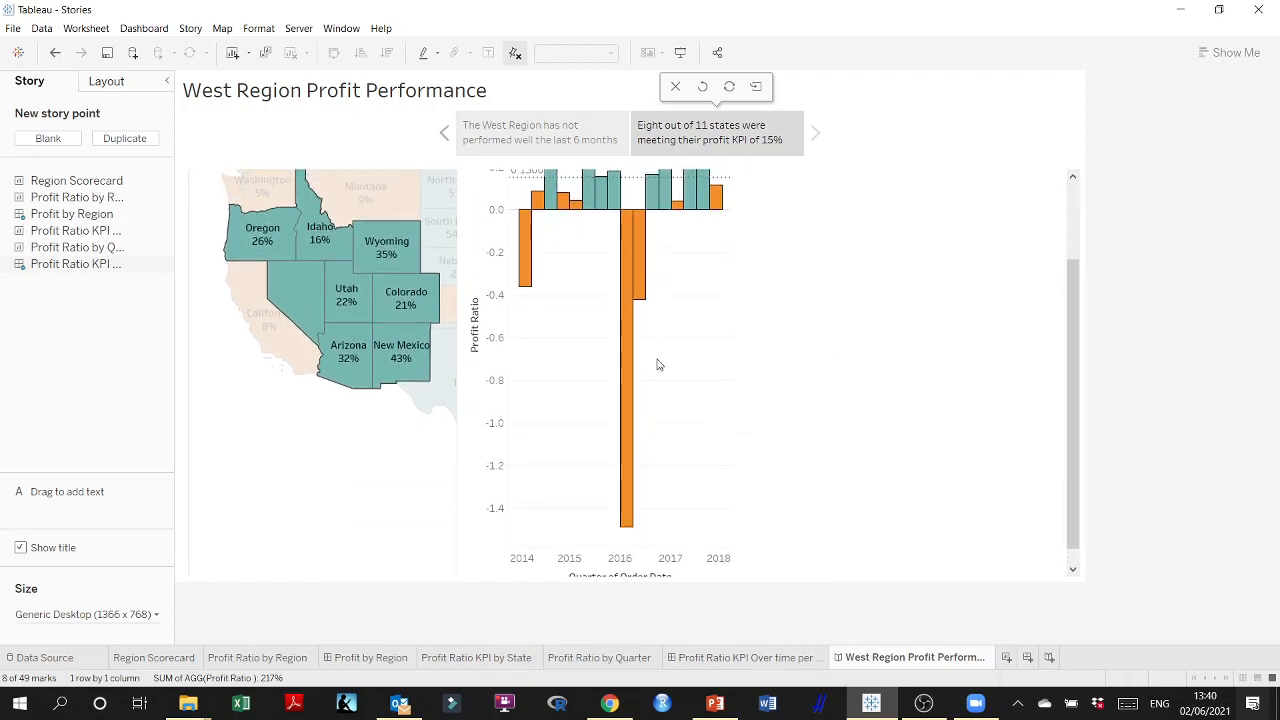
scroll(657, 363, down, 1)
scroll(622, 428, up, 5)
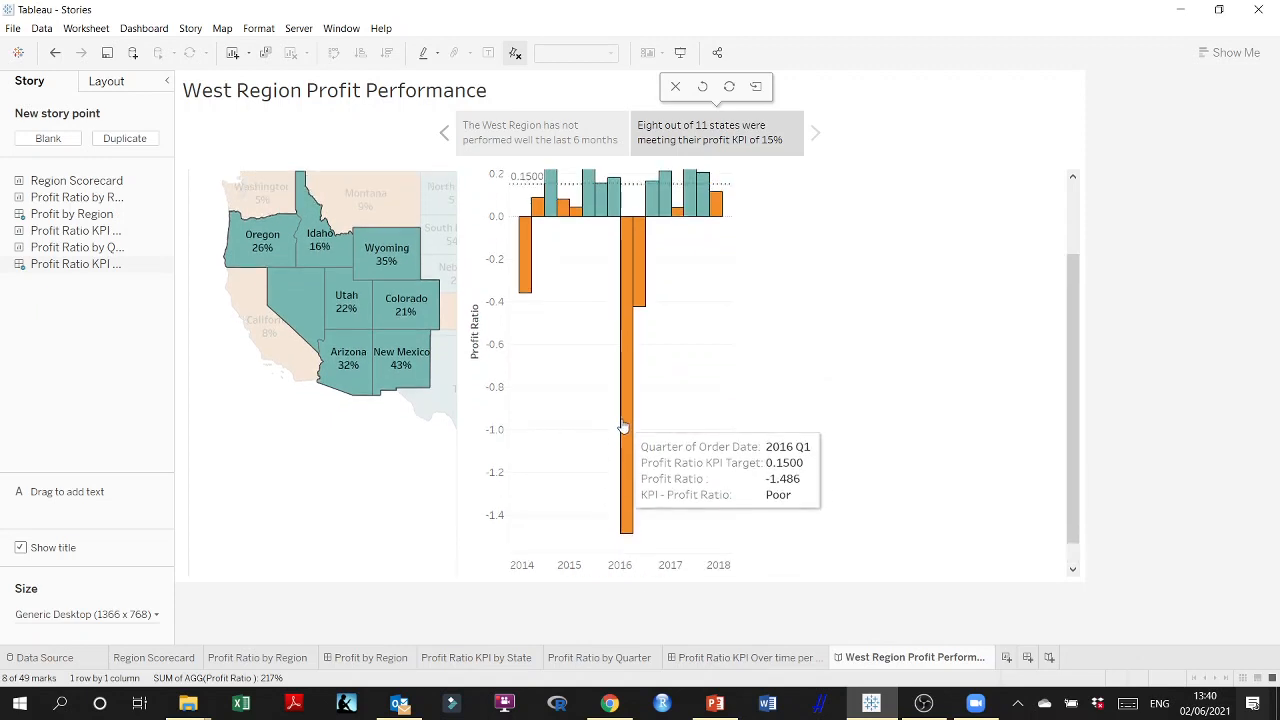
scroll(622, 428, up, 2)
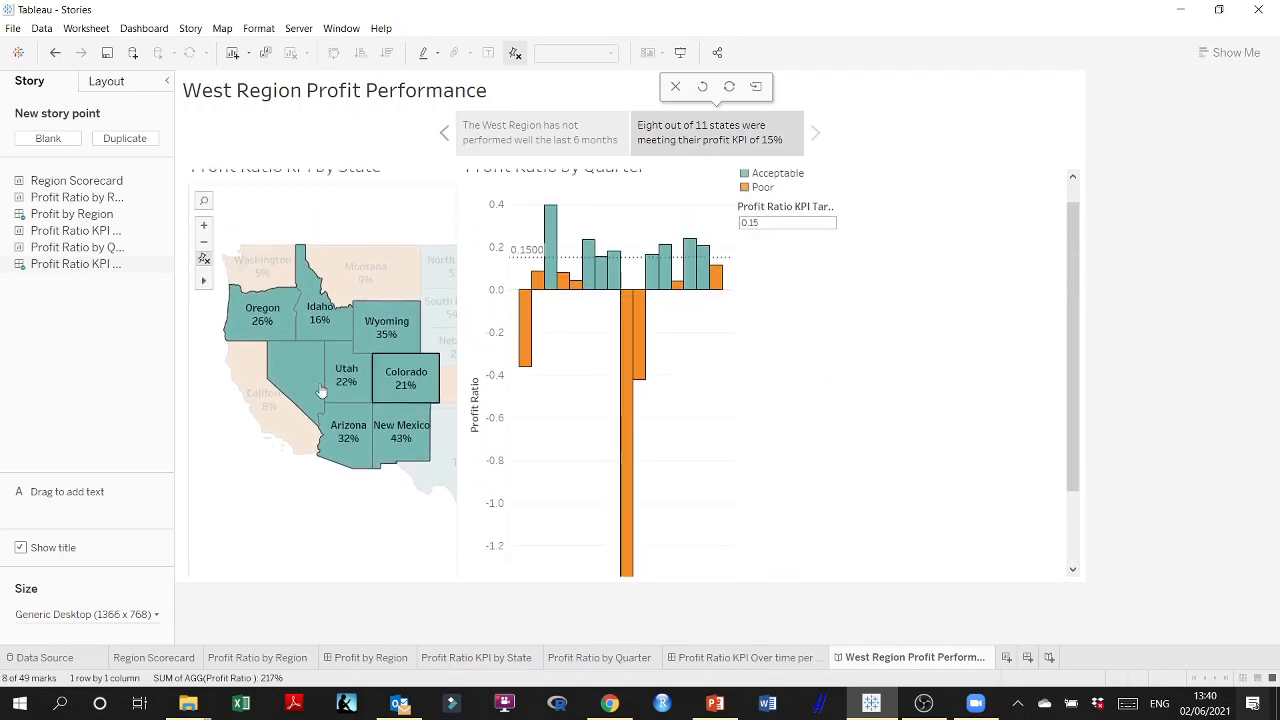
click(266, 306)
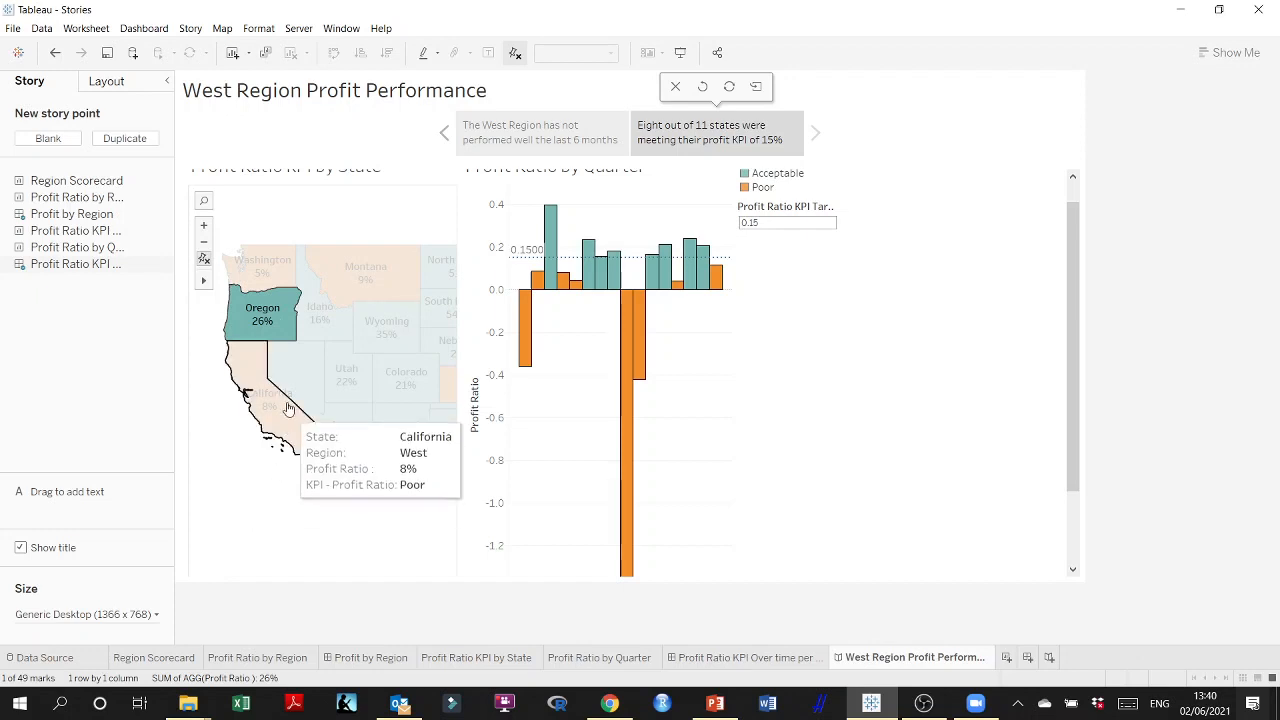
click(295, 370)
click(335, 322)
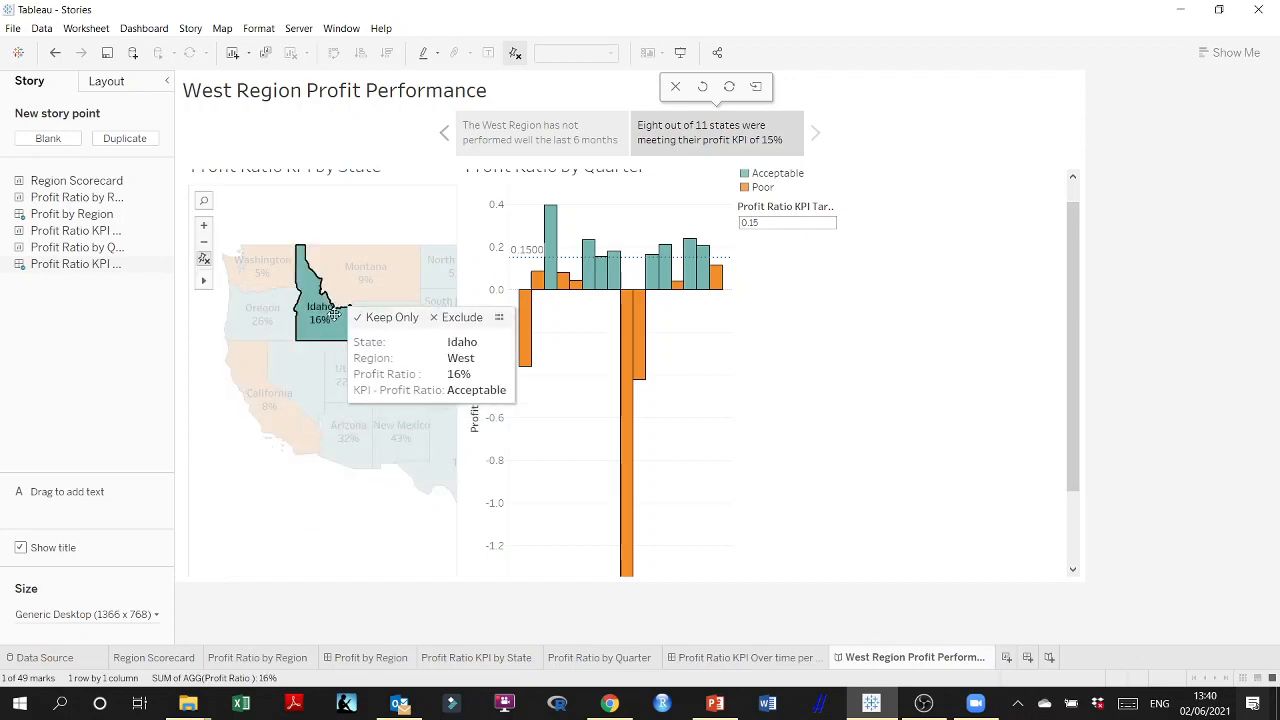
click(349, 543)
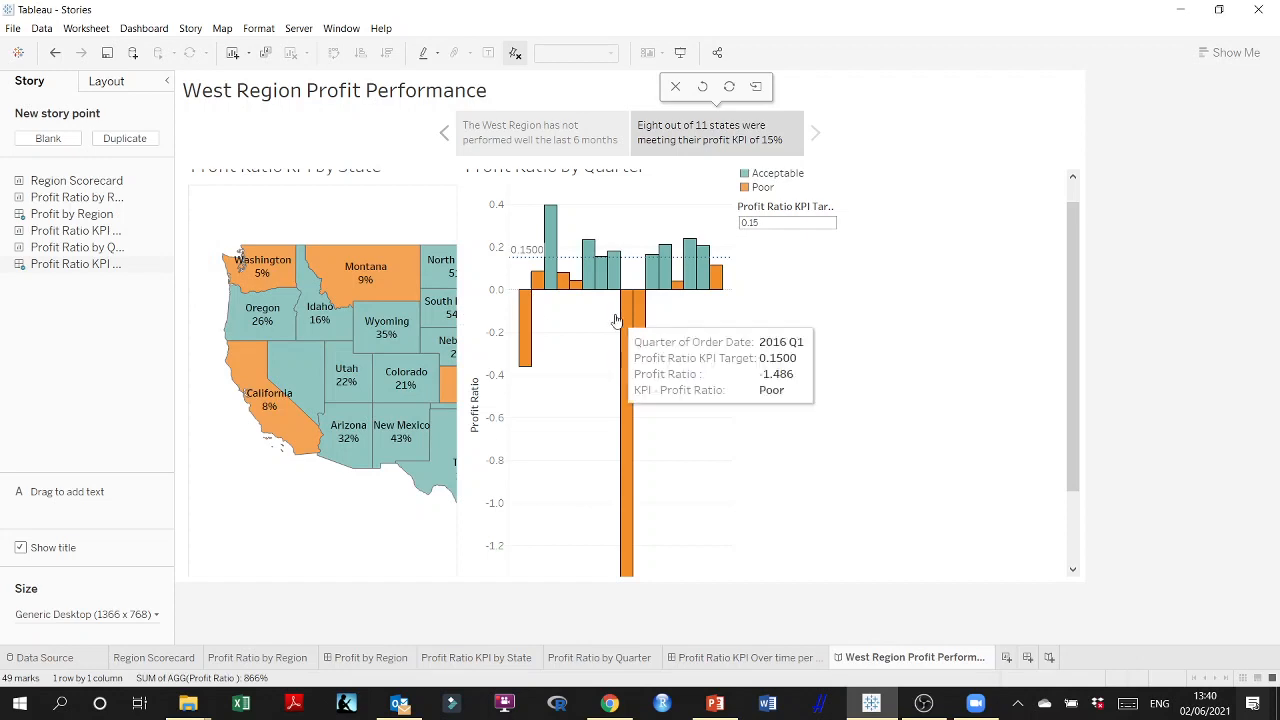
scroll(520, 457, up, 1)
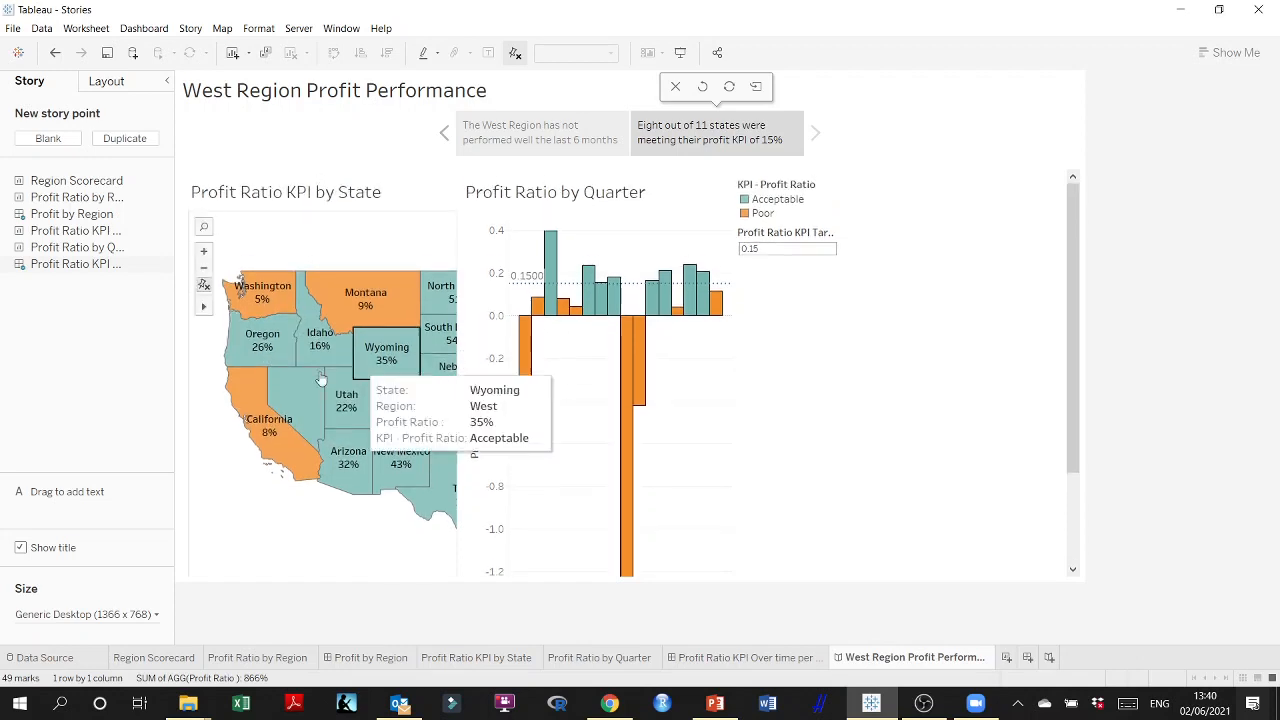
click(285, 390)
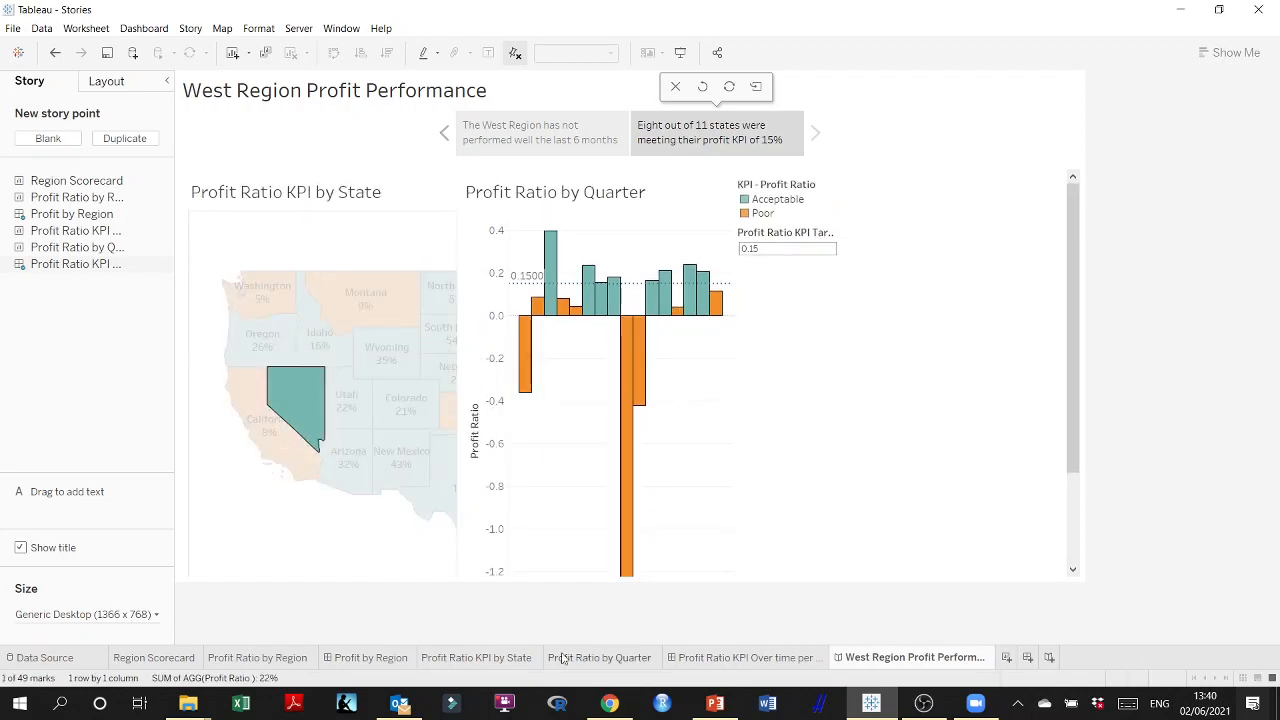
Open the Profit Ratio KPI Over time per state dashboard and select Oregon, Idaho and California individually to check the quarterly chart's response
click(757, 660)
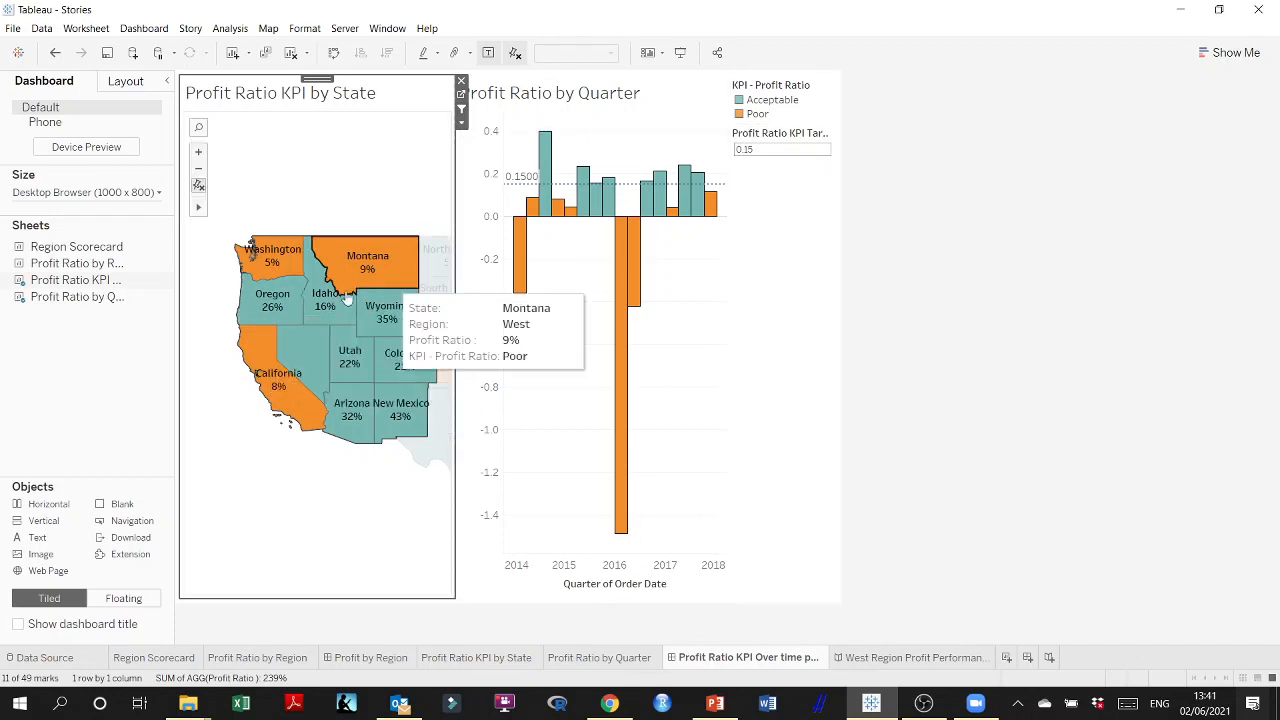
click(280, 298)
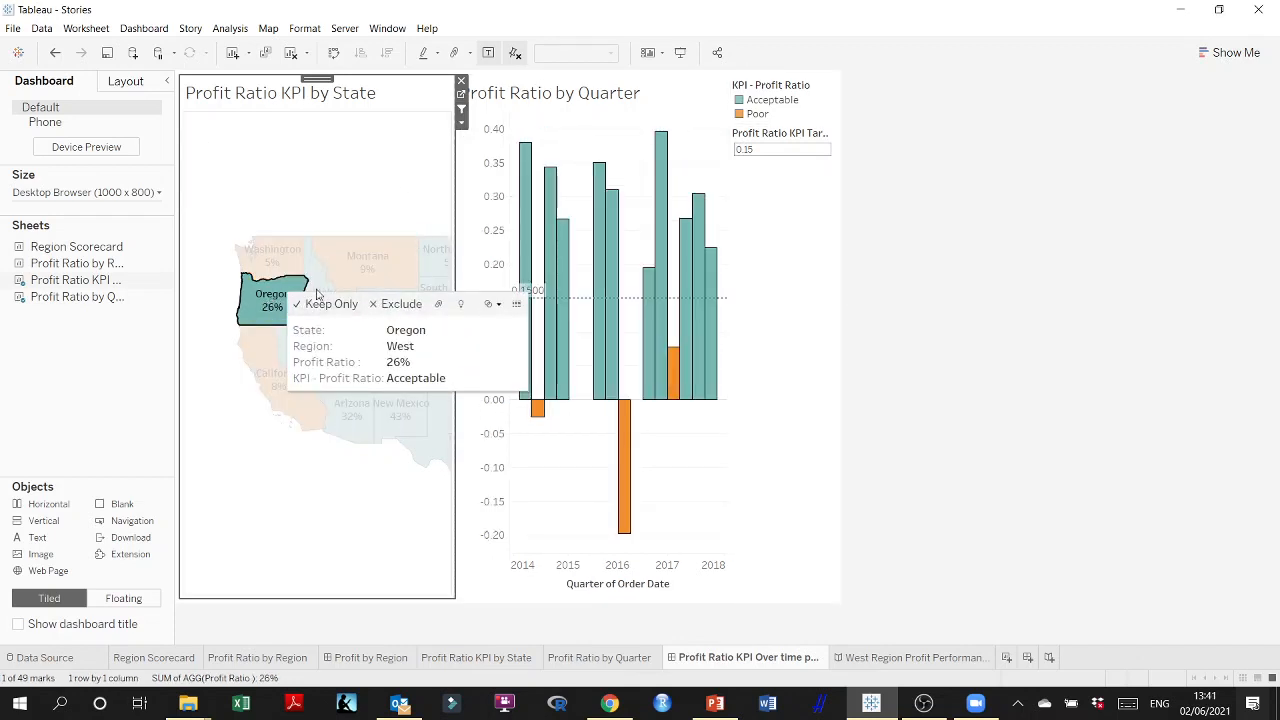
click(315, 298)
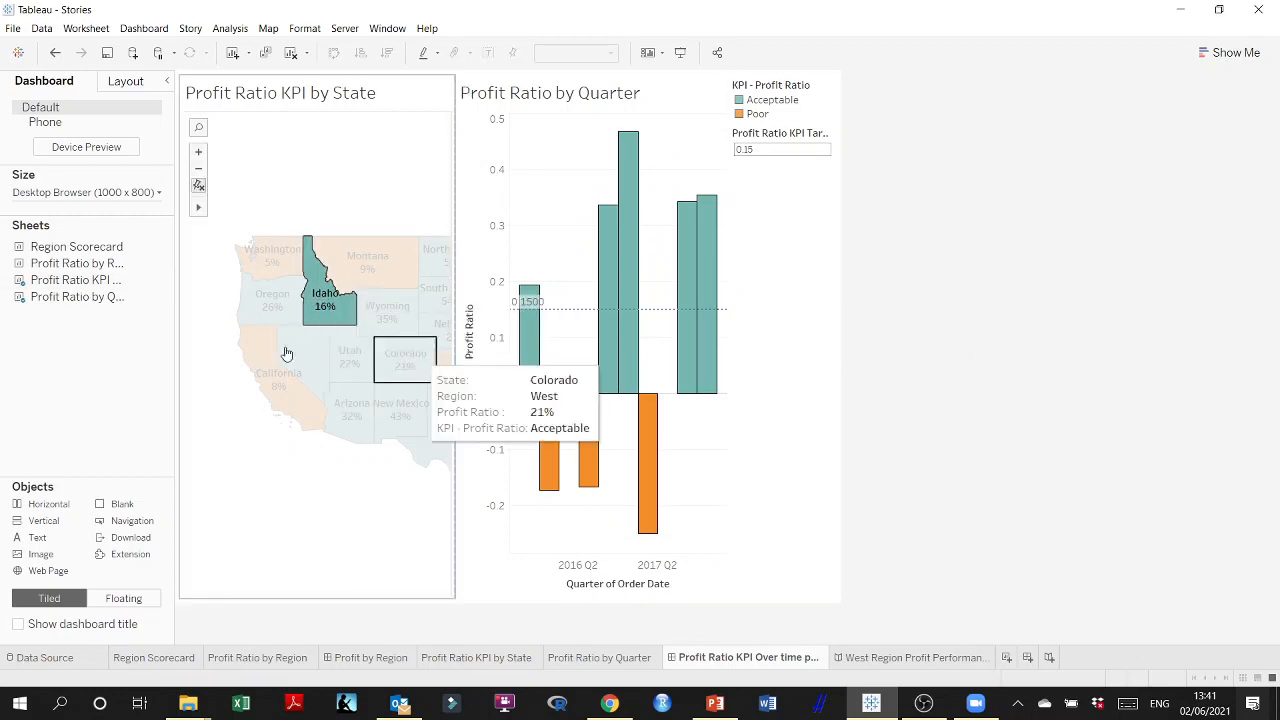
click(268, 302)
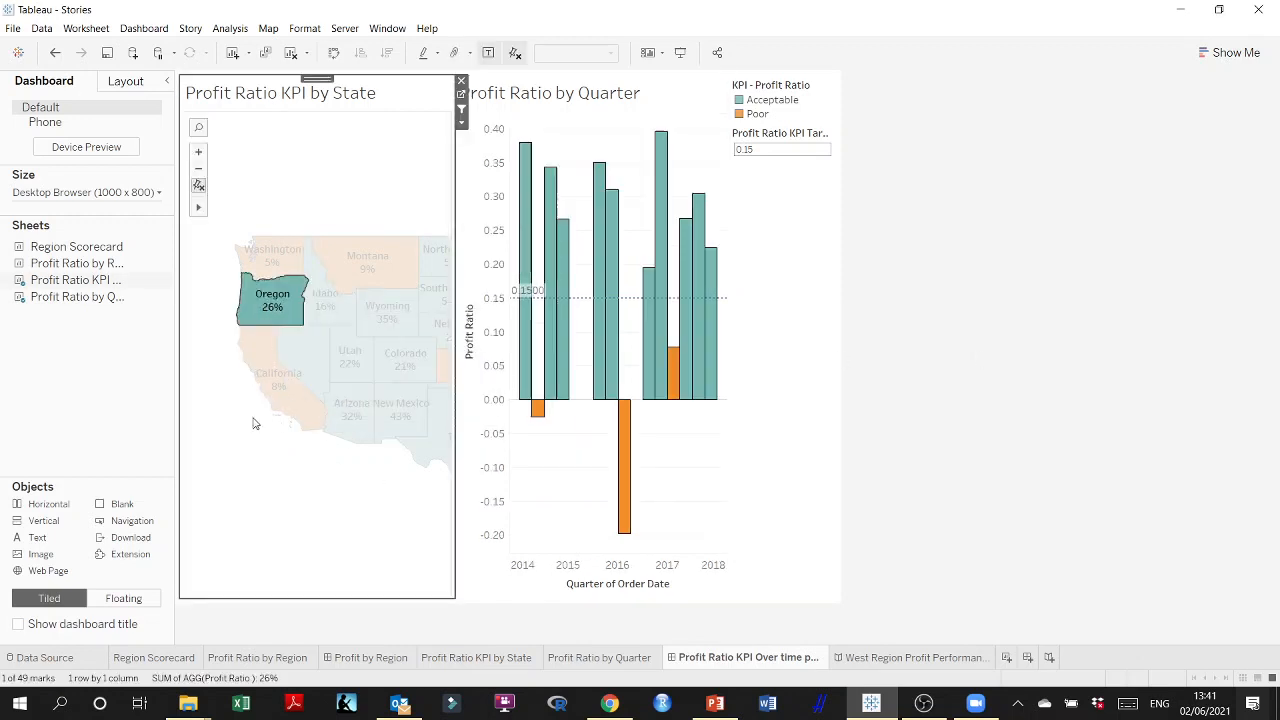
double_click(248, 443)
scroll(304, 413, down, 3)
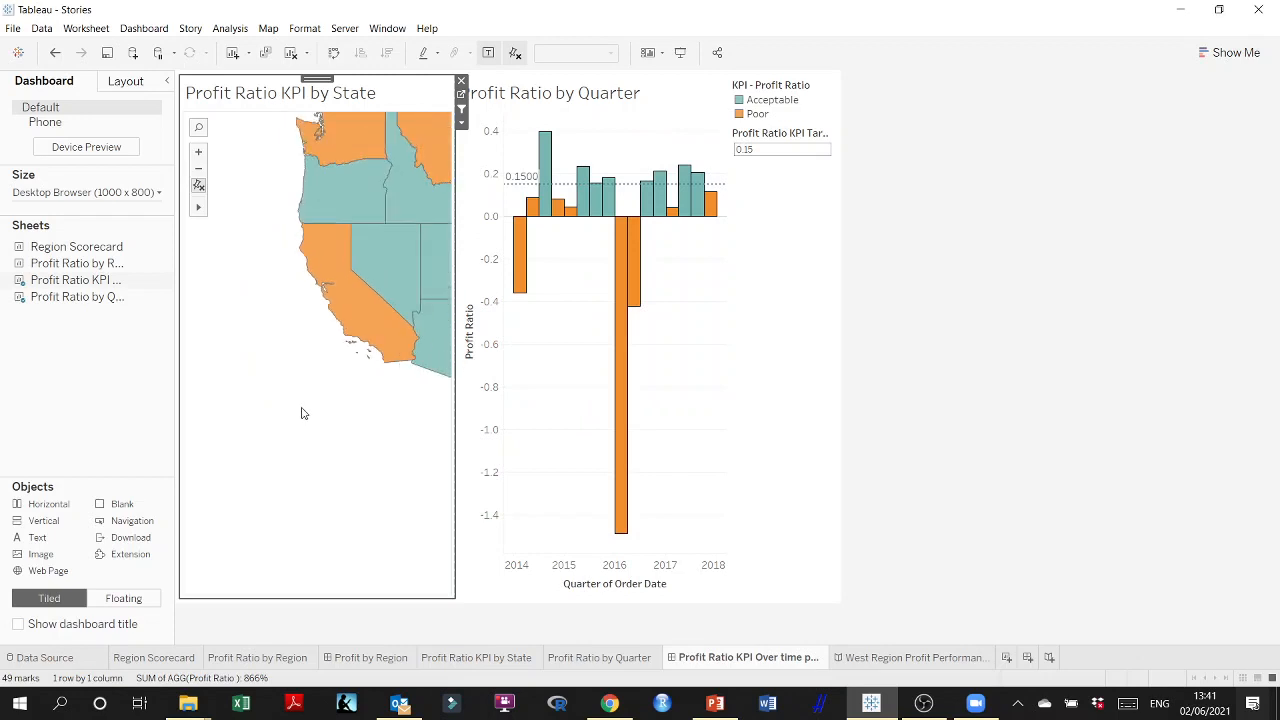
drag(334, 443, 267, 440)
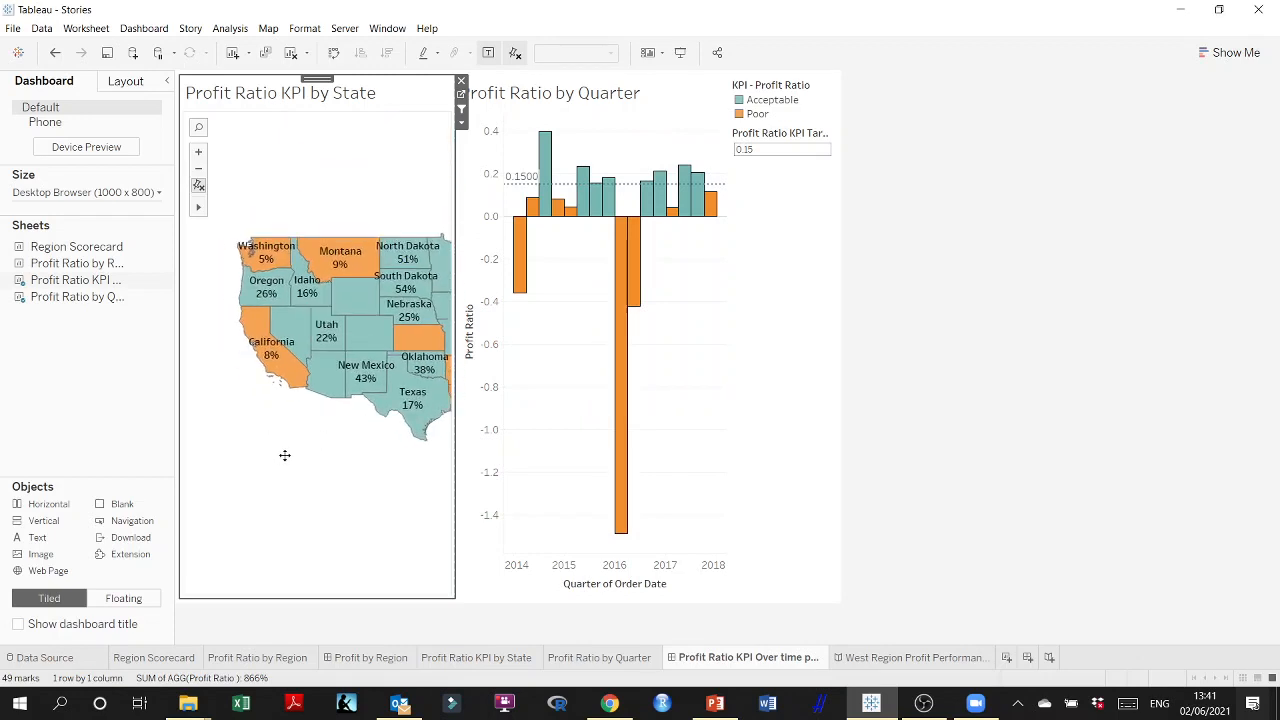
click(292, 368)
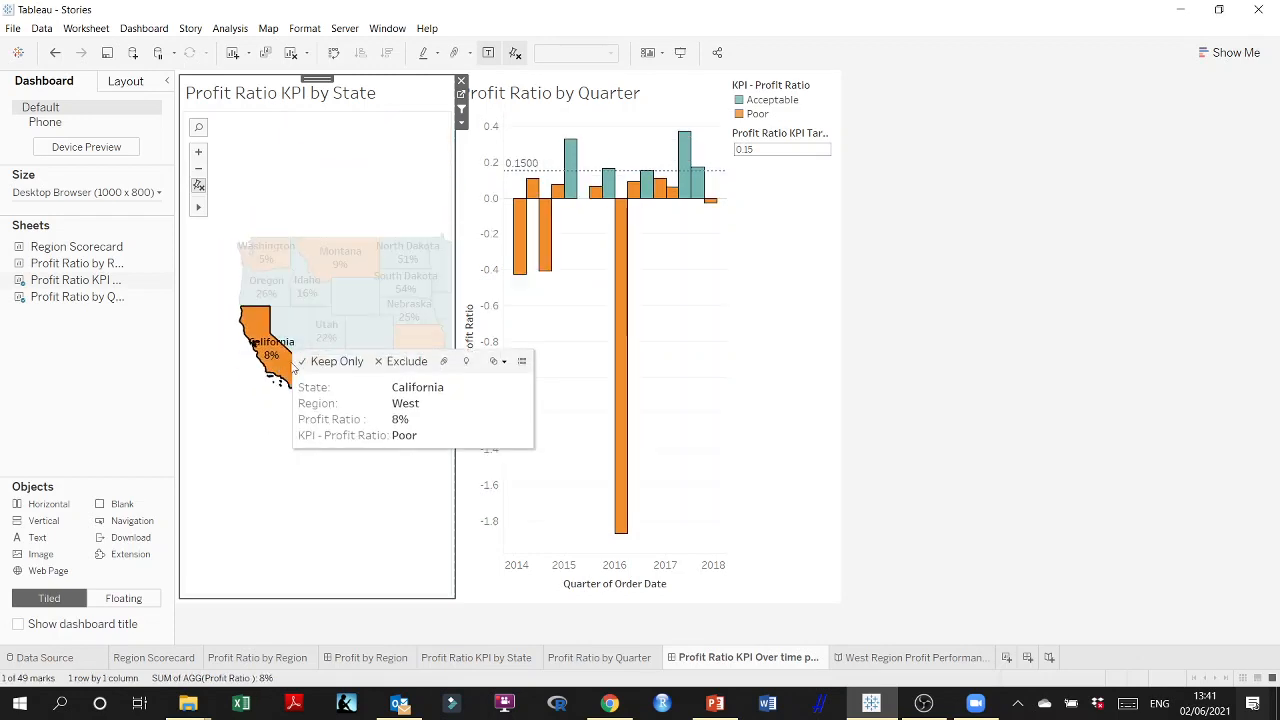
click(399, 406)
scroll(359, 462, up, 2)
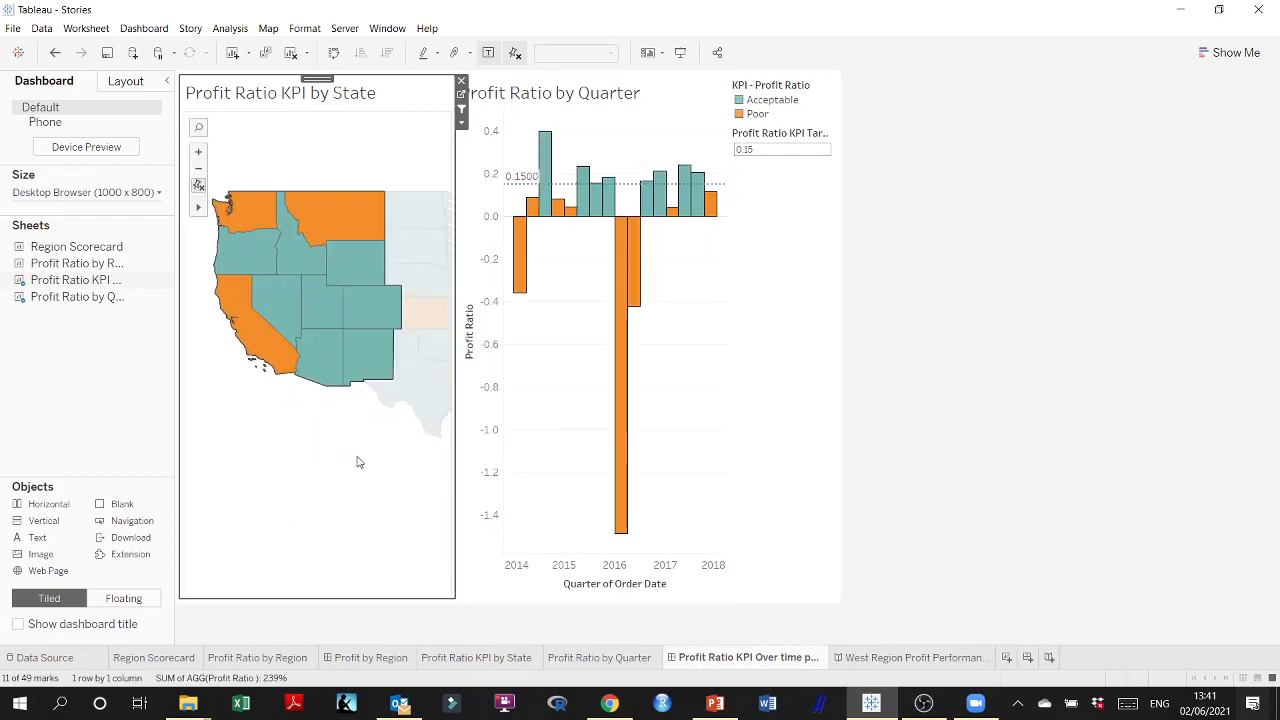
scroll(310, 455, up, 2)
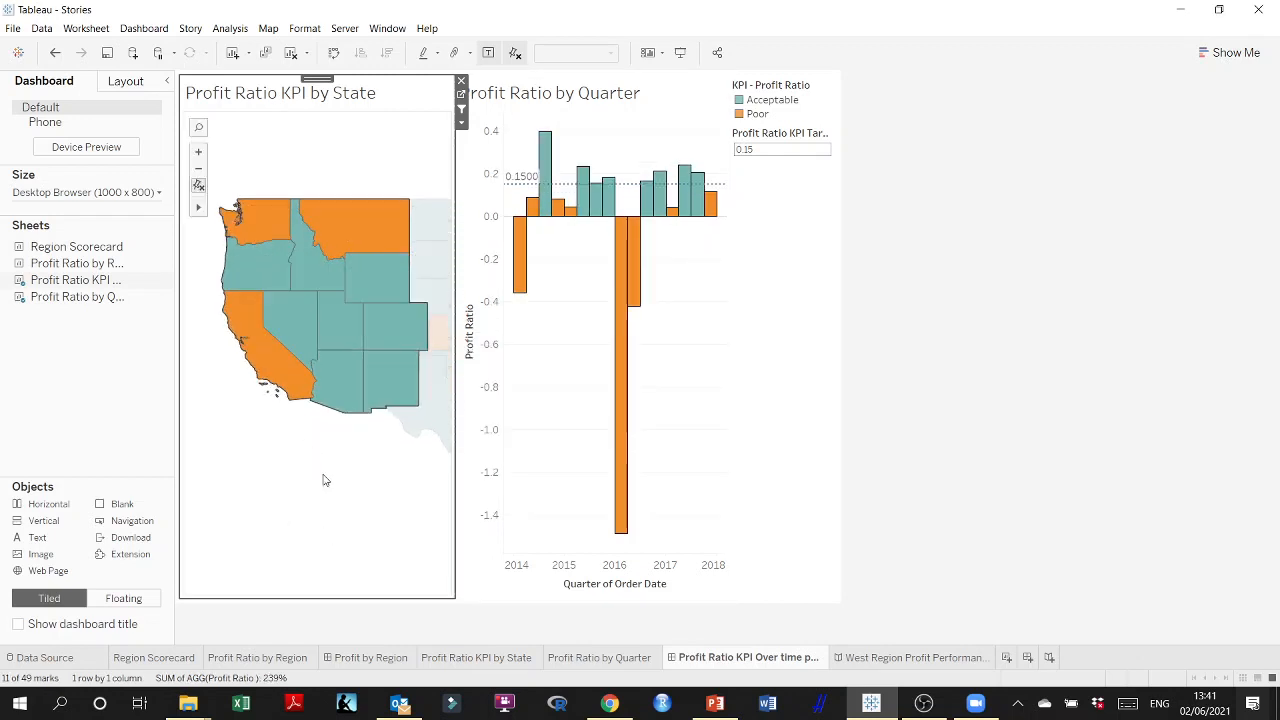
Return to the West Region Profit Performance story and select Nevada, Oregon, New Mexico, Arizona and Wyoming individually to examine their quarterly profit ratios
click(891, 657)
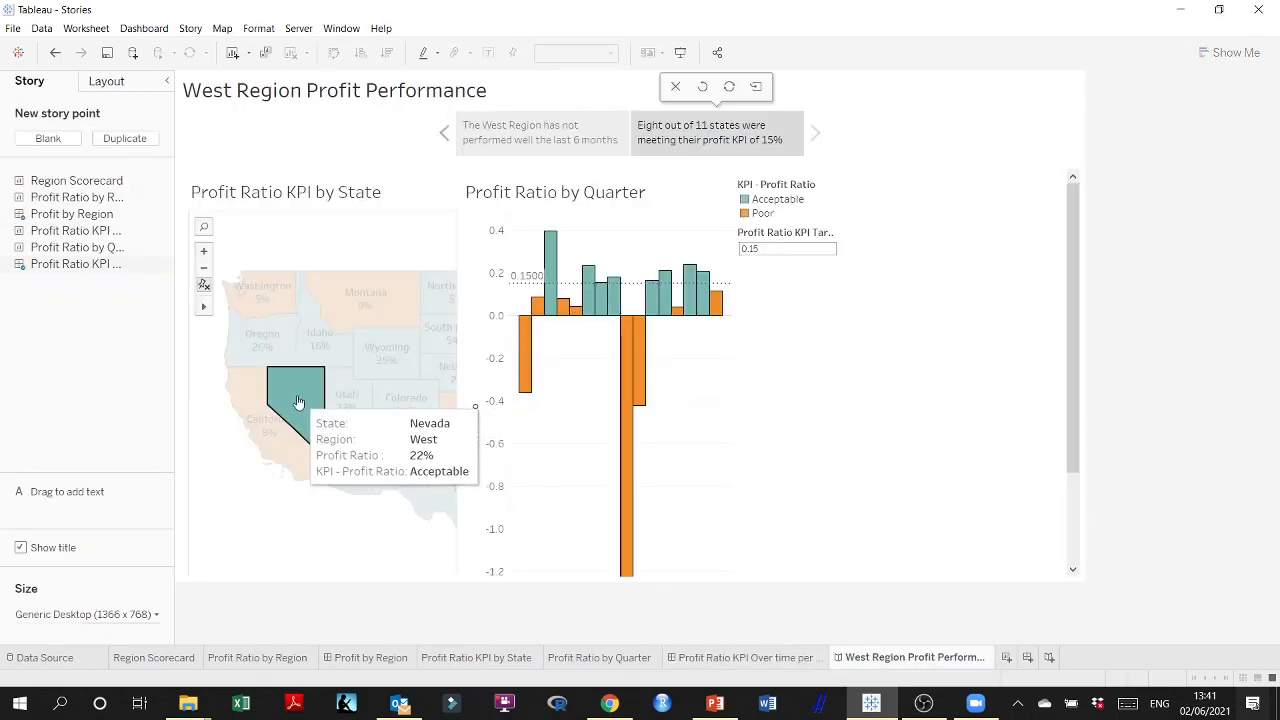
click(296, 402)
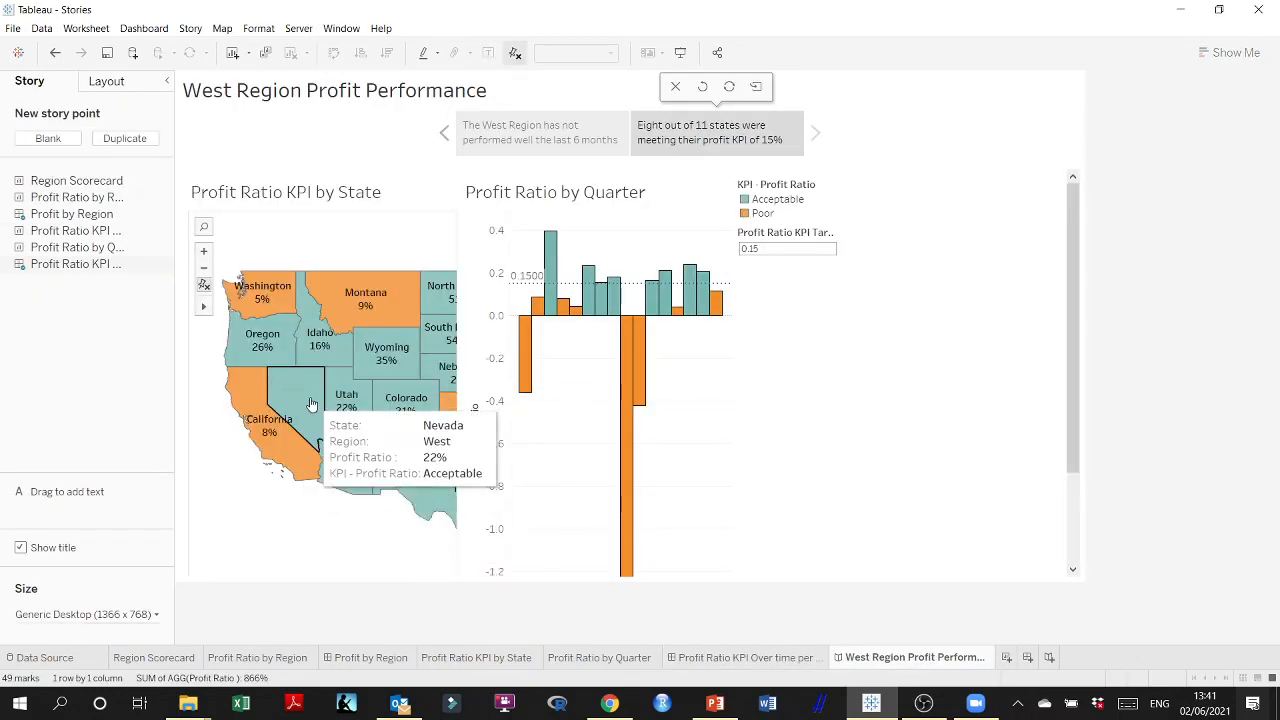
click(312, 404)
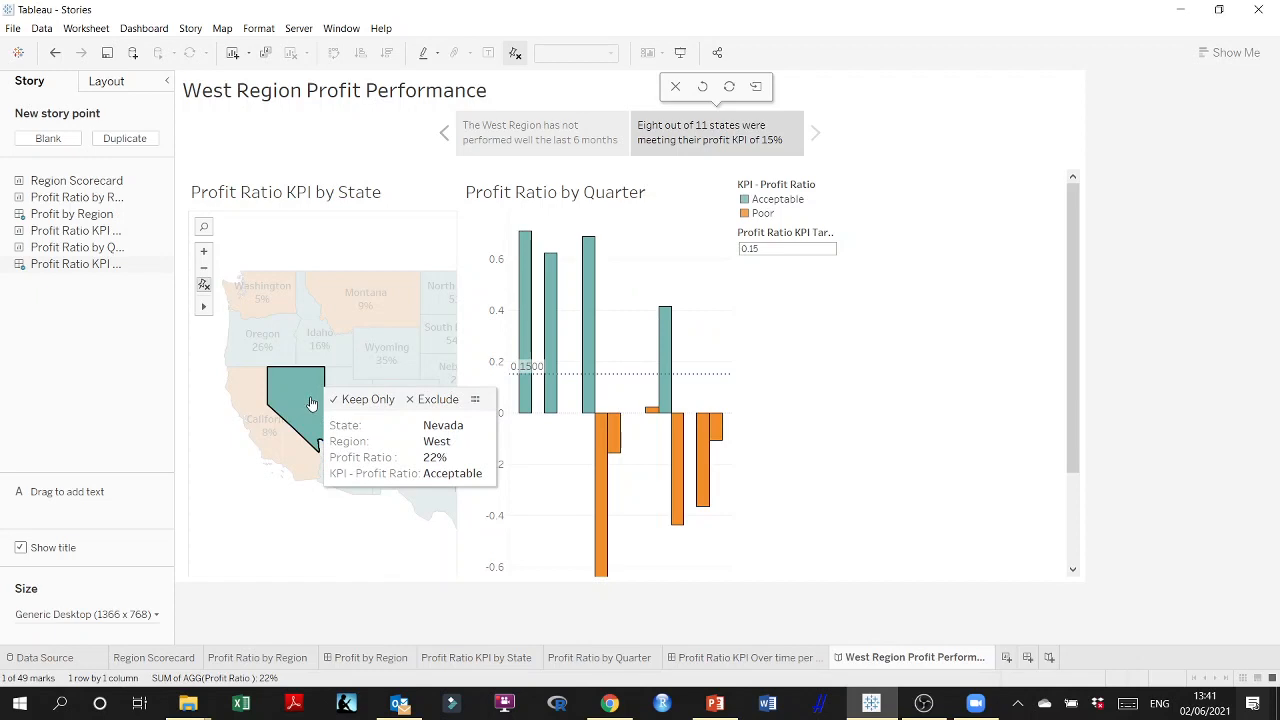
click(287, 344)
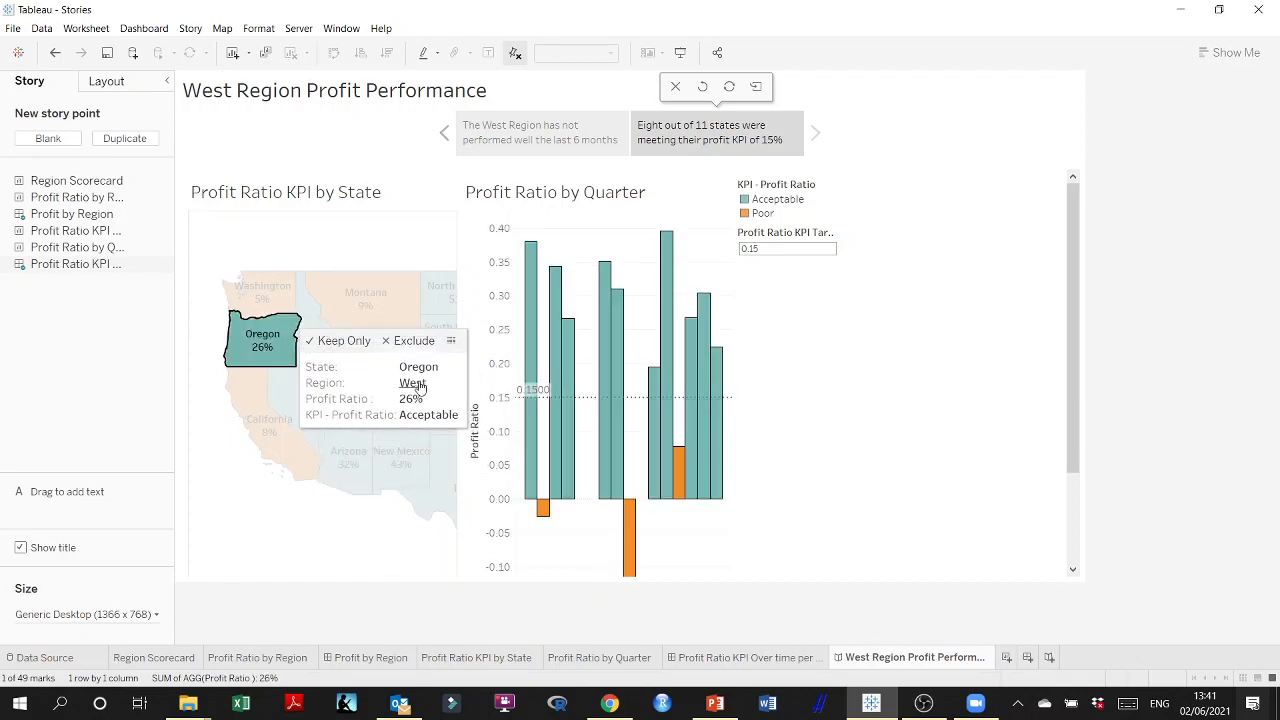
click(398, 490)
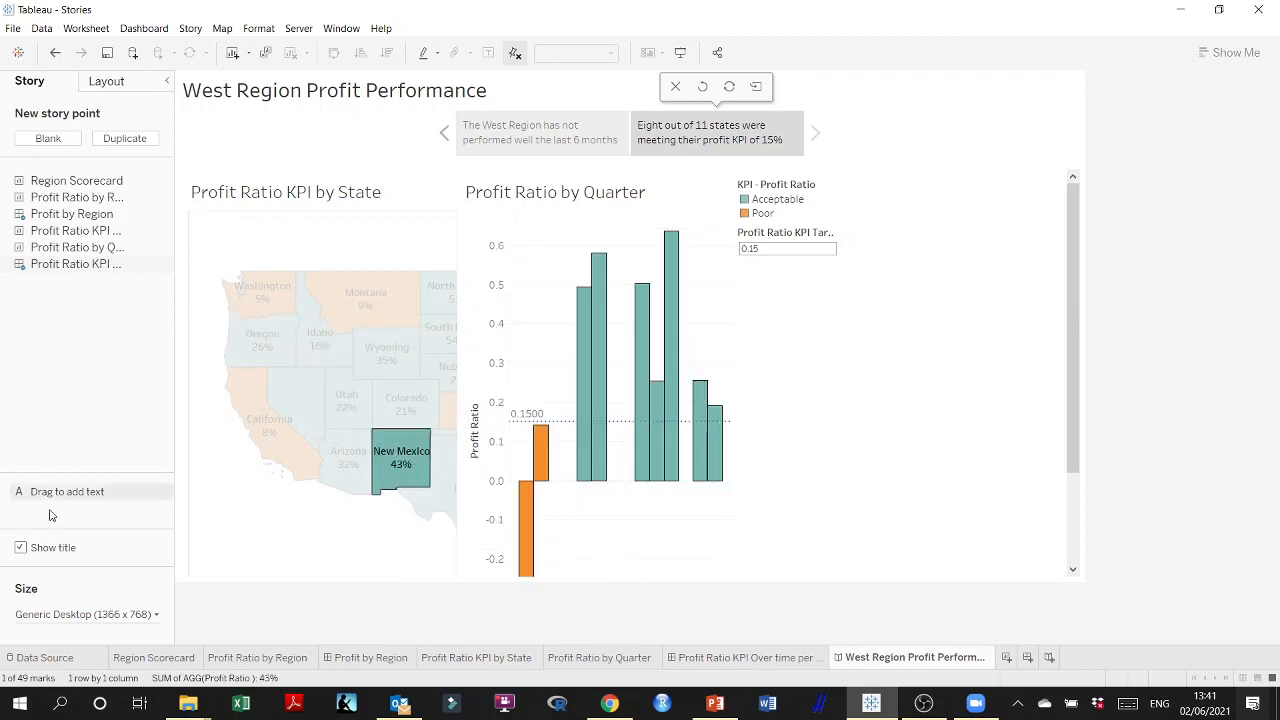
click(340, 460)
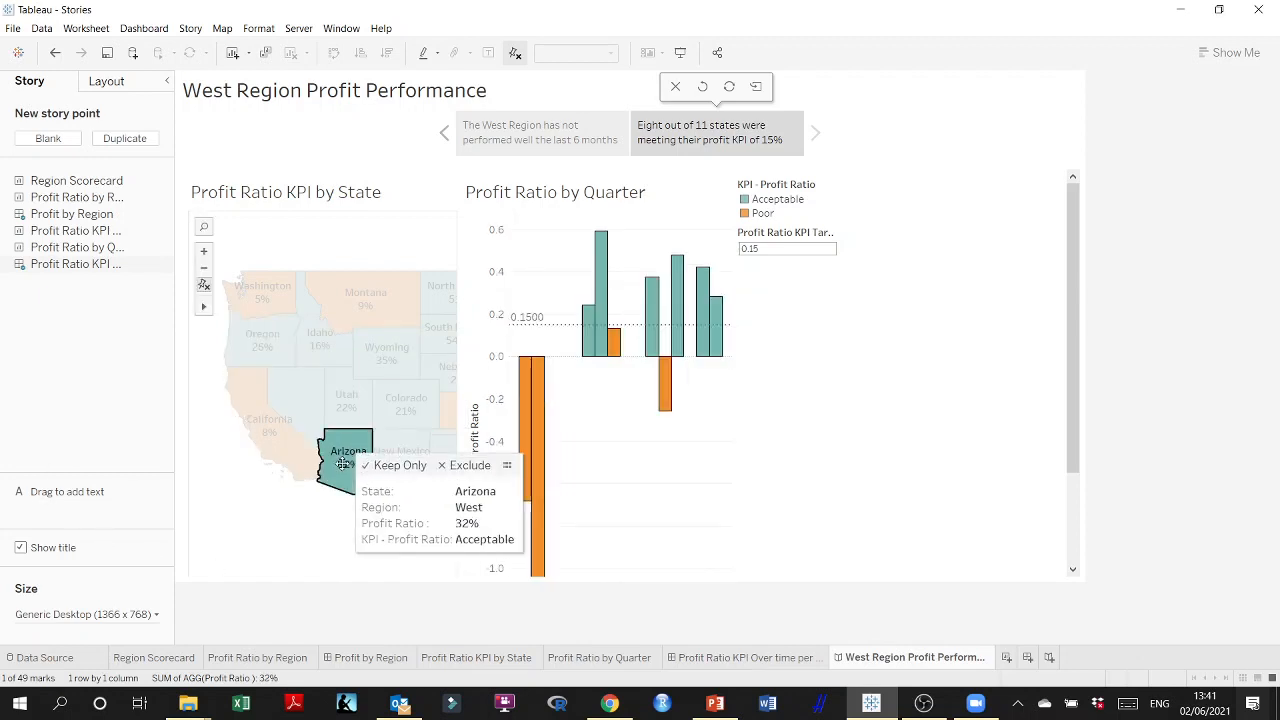
click(393, 416)
click(387, 355)
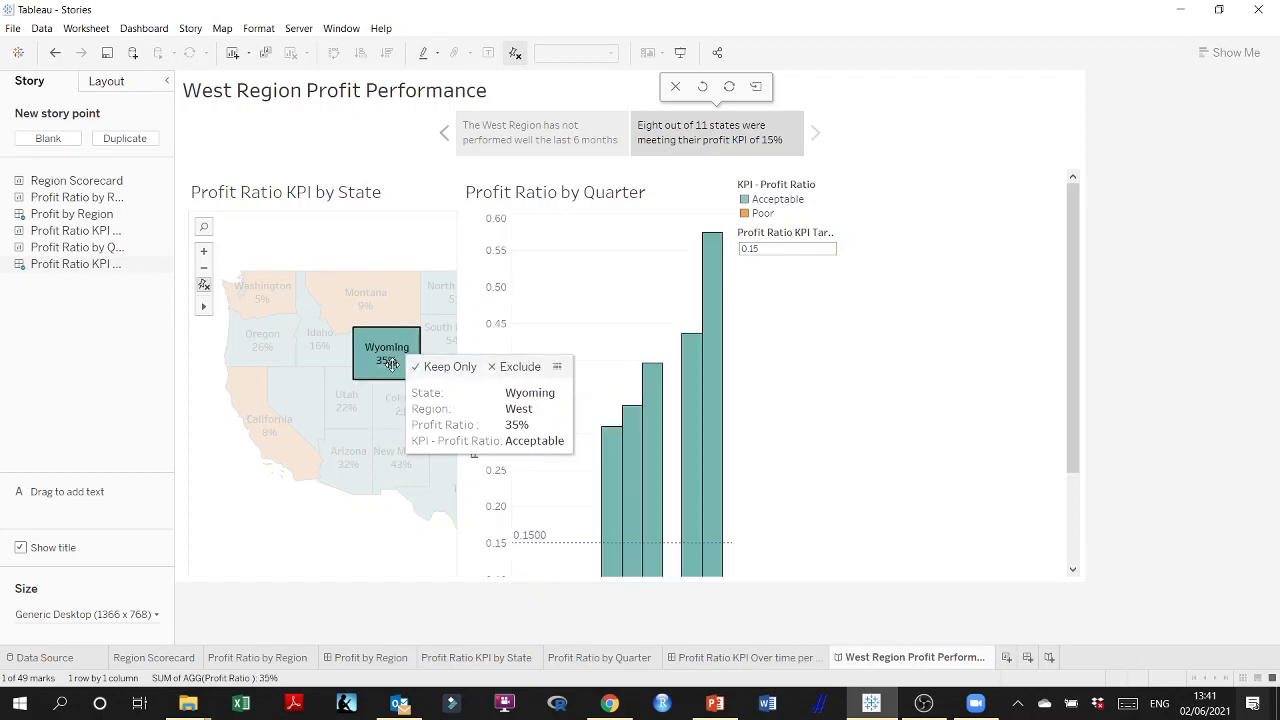
scroll(780, 503, down, 3)
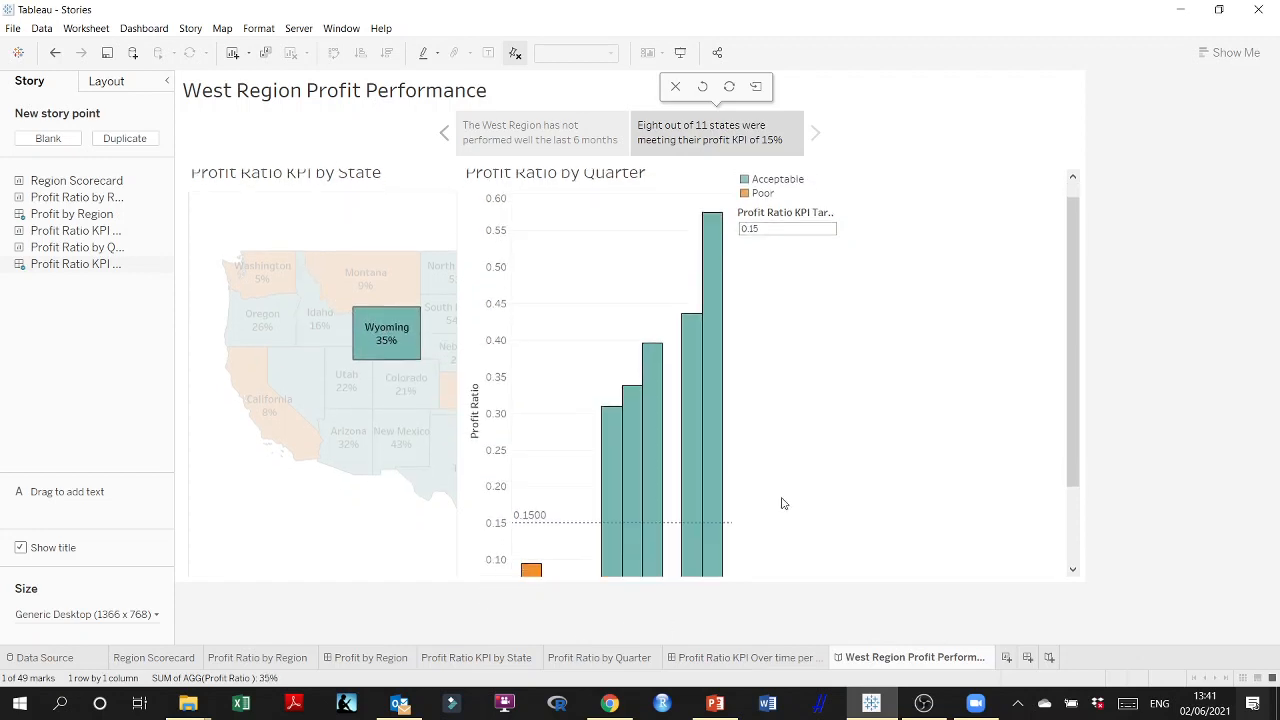
scroll(780, 492, down, 3)
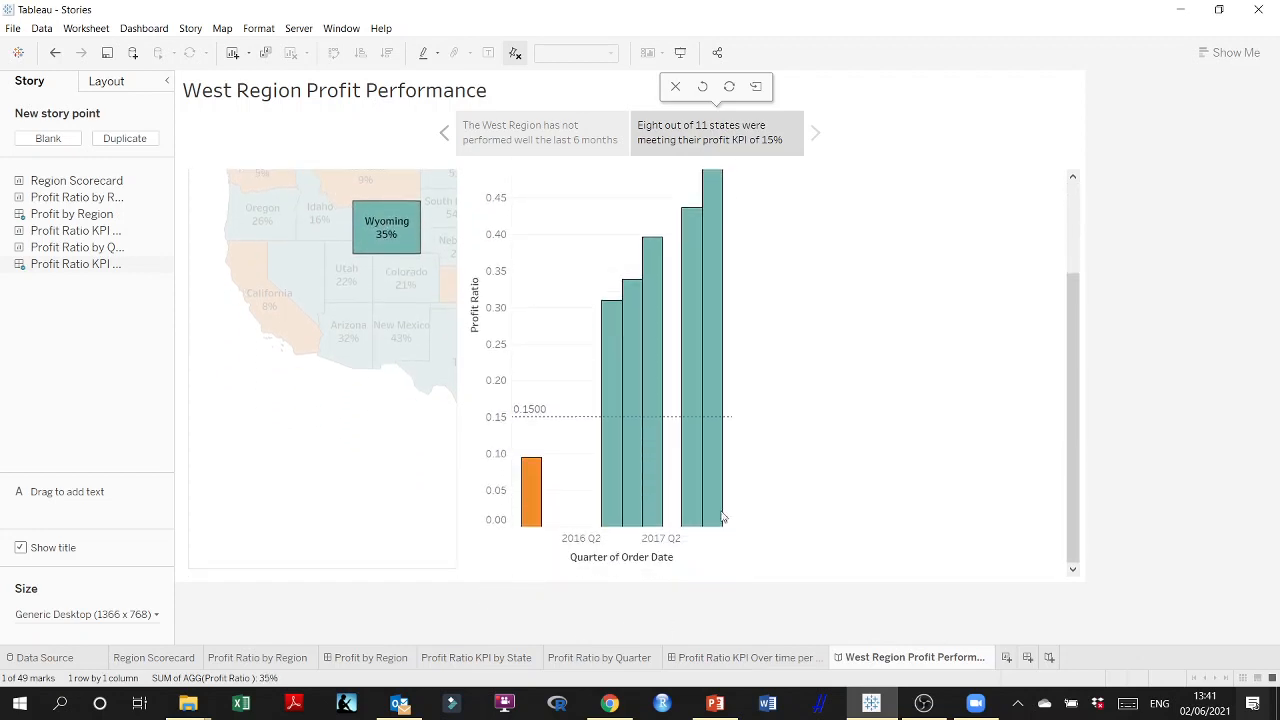
scroll(803, 530, up, 5)
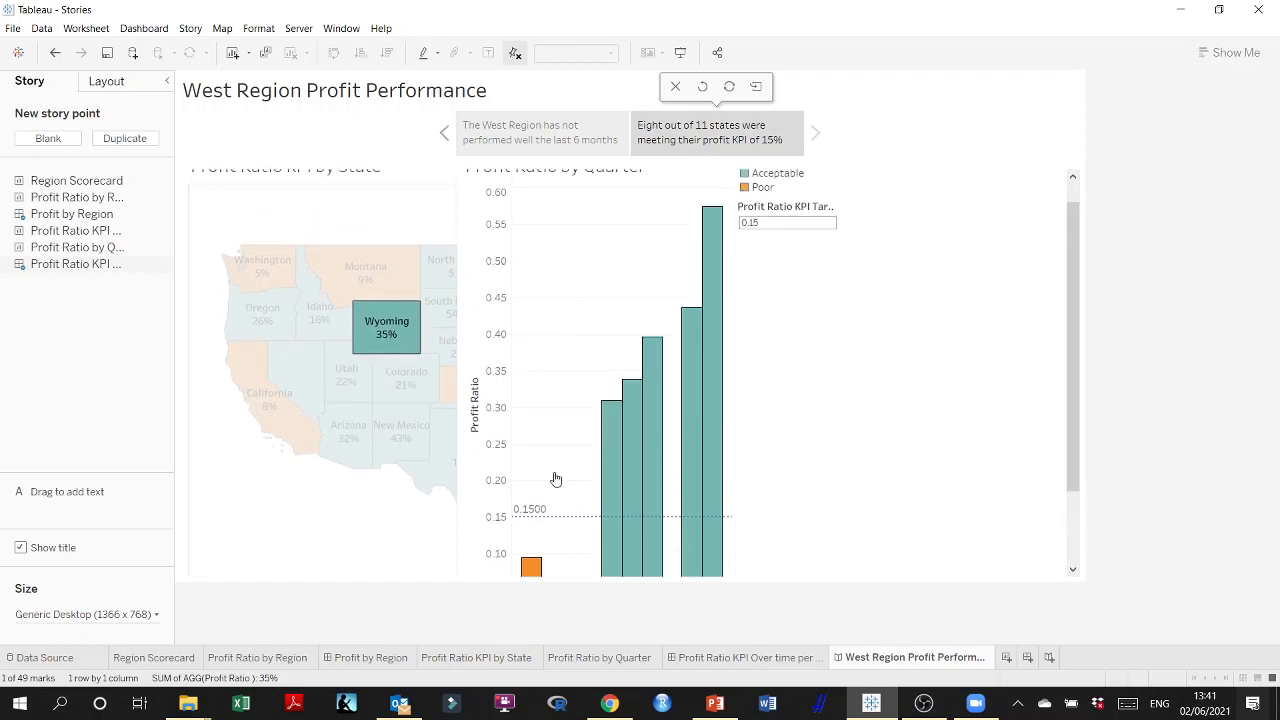
Select Idaho, Oregon, Wyoming, Utah, Colorado, New Mexico, Arizona and Nevada together on the second story point's map
click(333, 318)
ctrl+click(265, 320)
ctrl+click(380, 325)
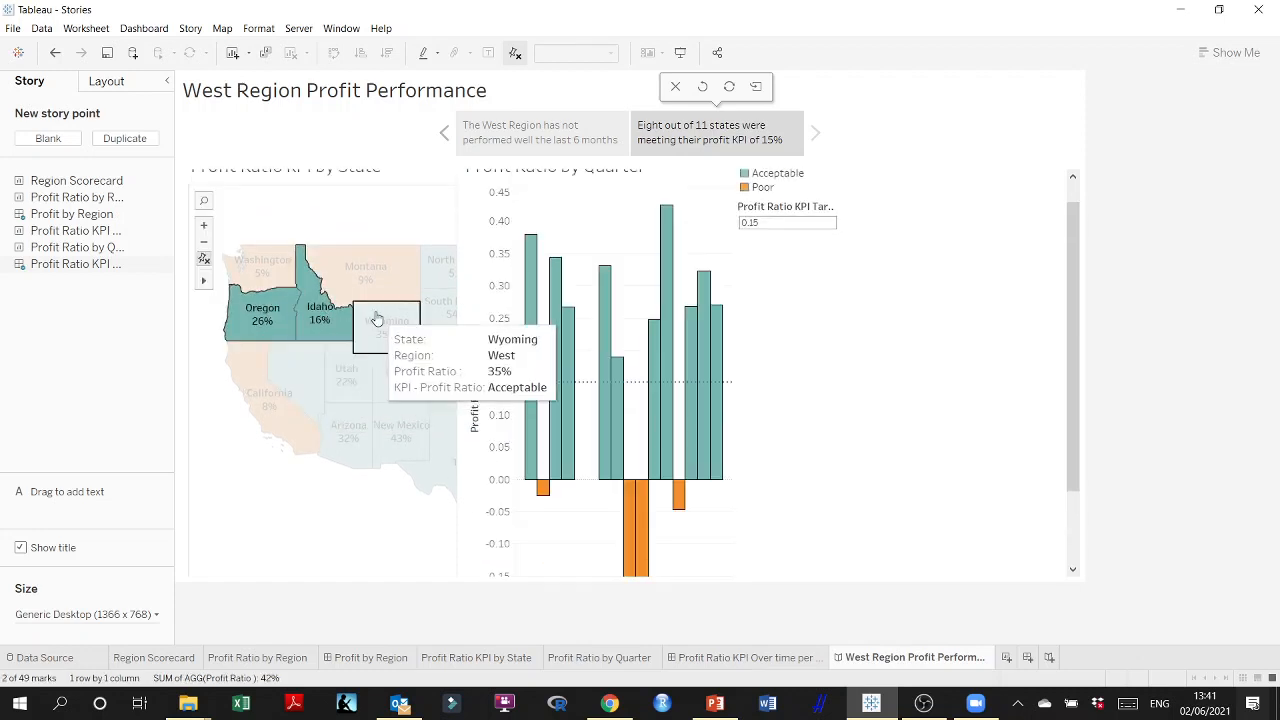
ctrl+click(350, 378)
ctrl+click(392, 382)
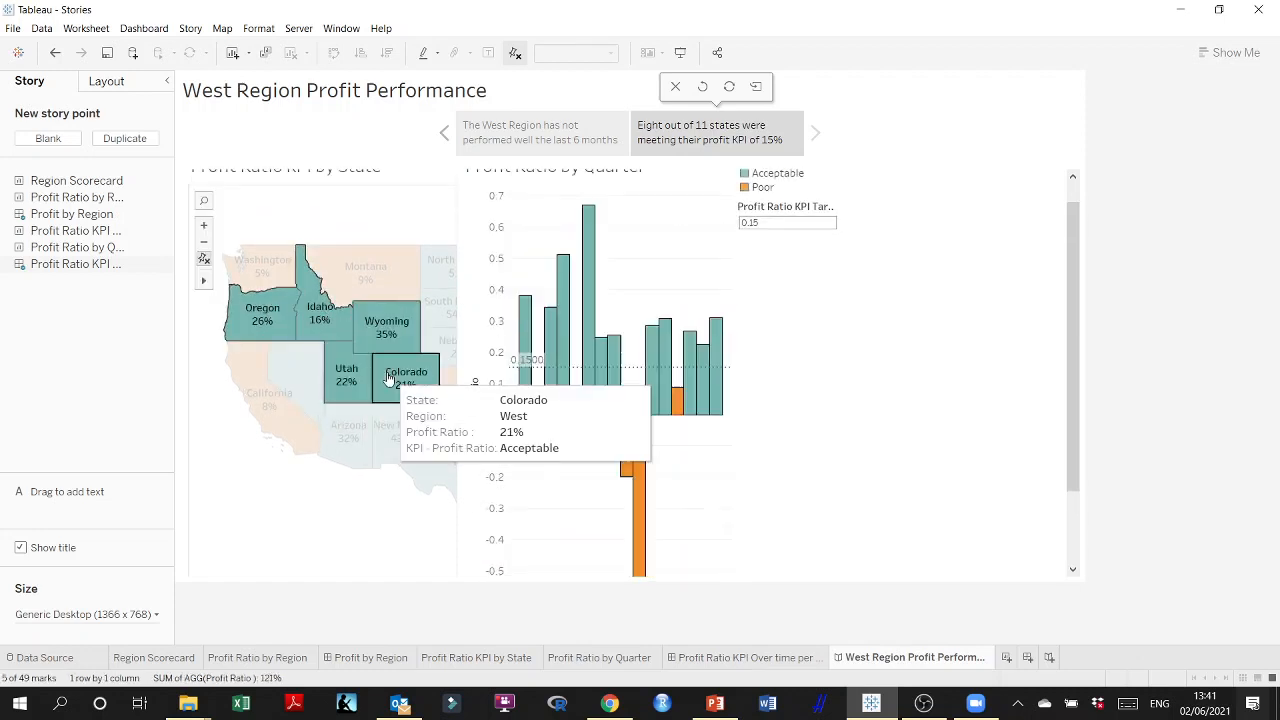
ctrl+click(398, 440)
ctrl+click(345, 440)
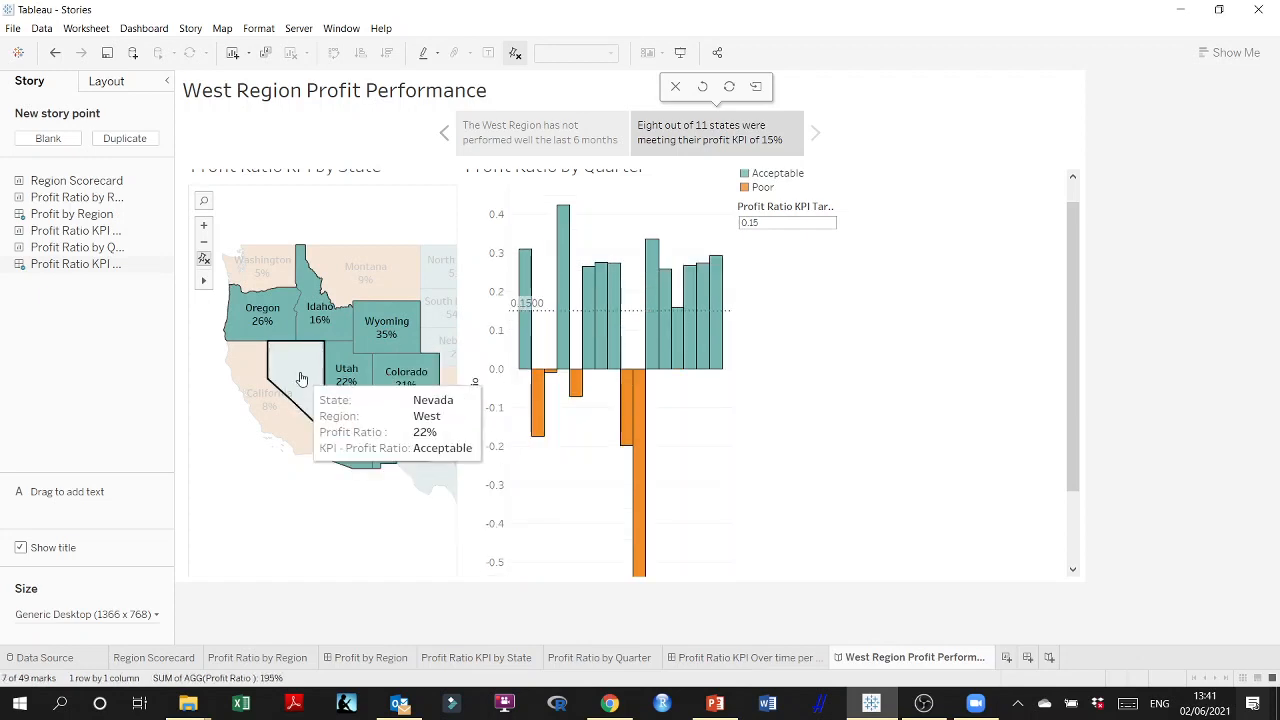
ctrl+click(298, 372)
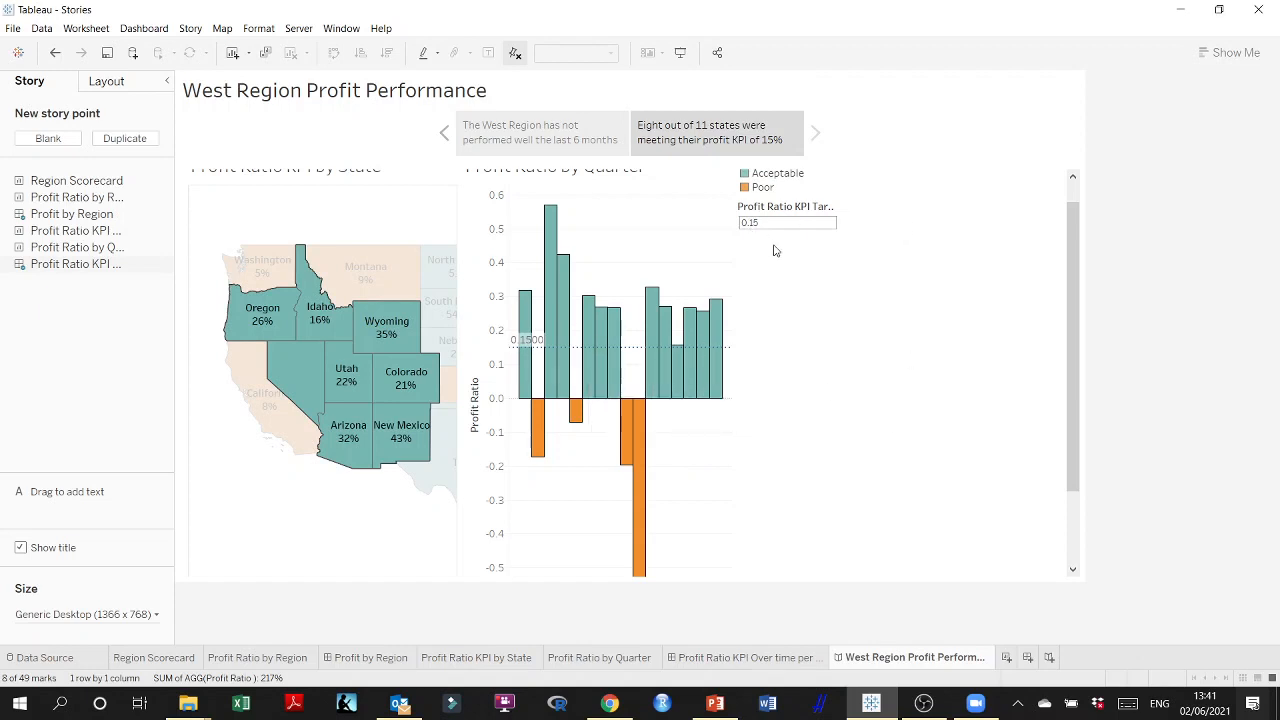
Duplicate the story point captioned "Eight out of 11 states were meeting their profit KPI of 15%"
click(765, 146)
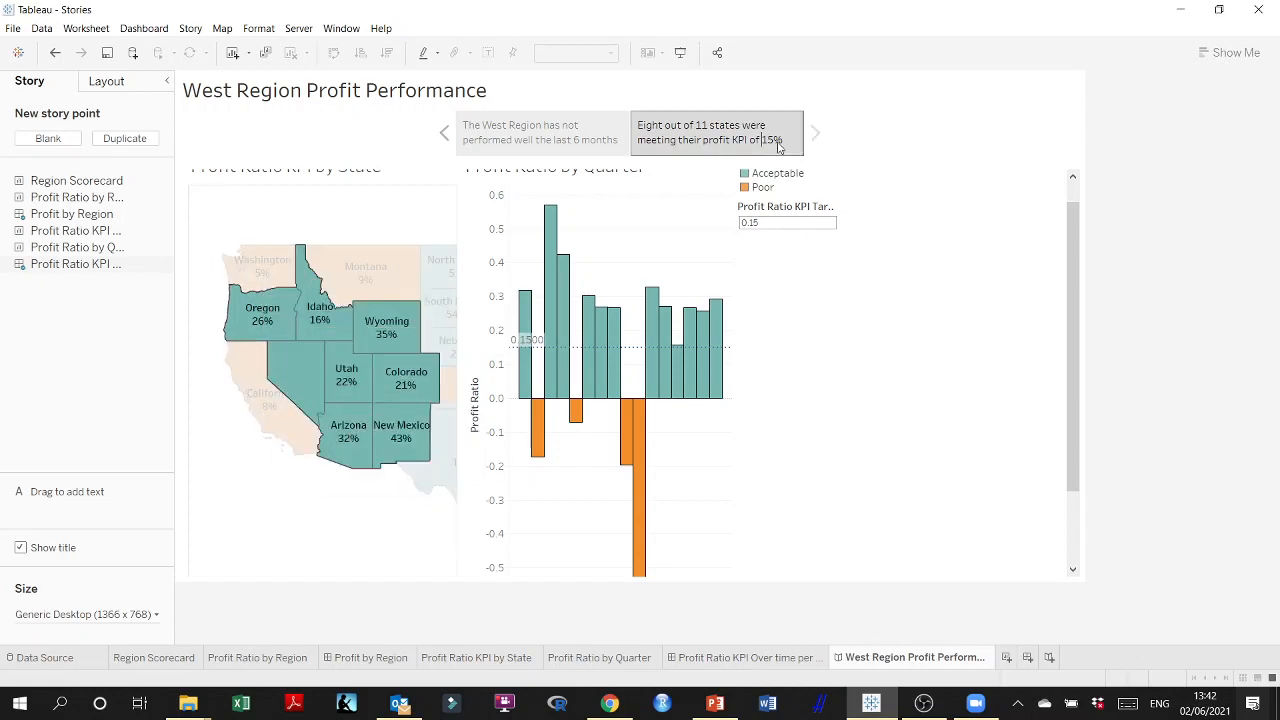
mouse_move(738, 145)
click(118, 142)
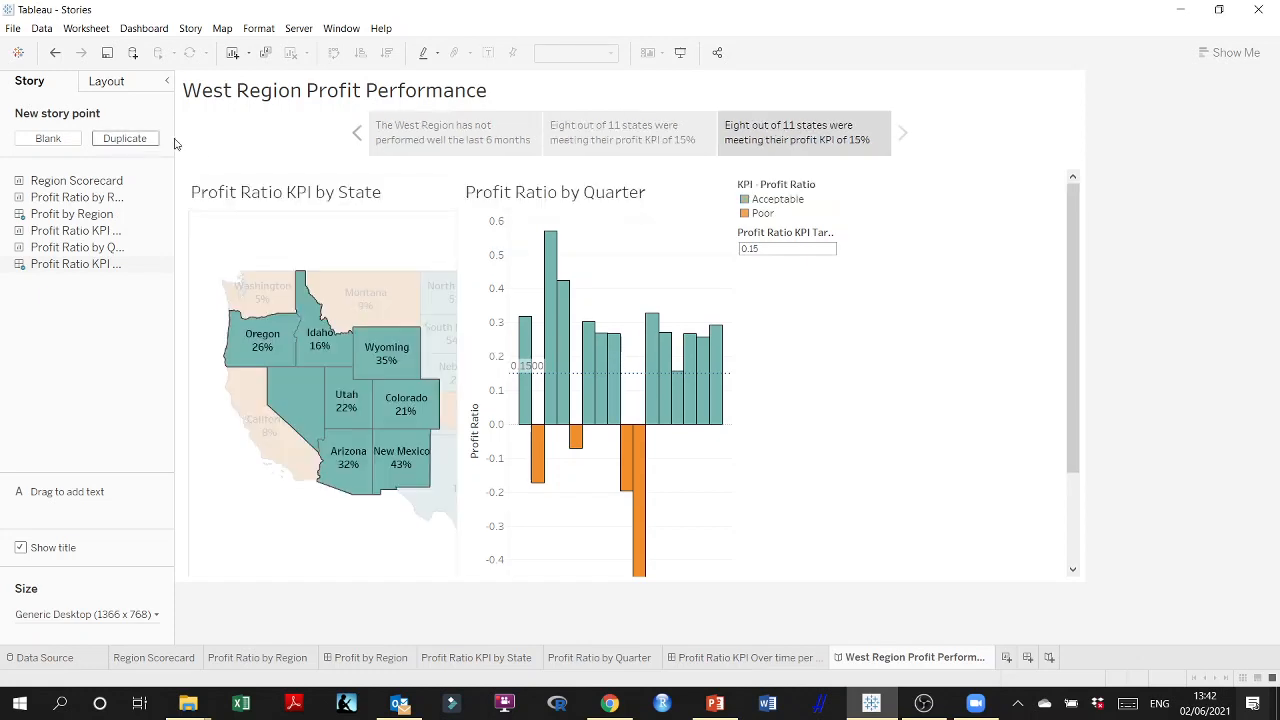
click(790, 132)
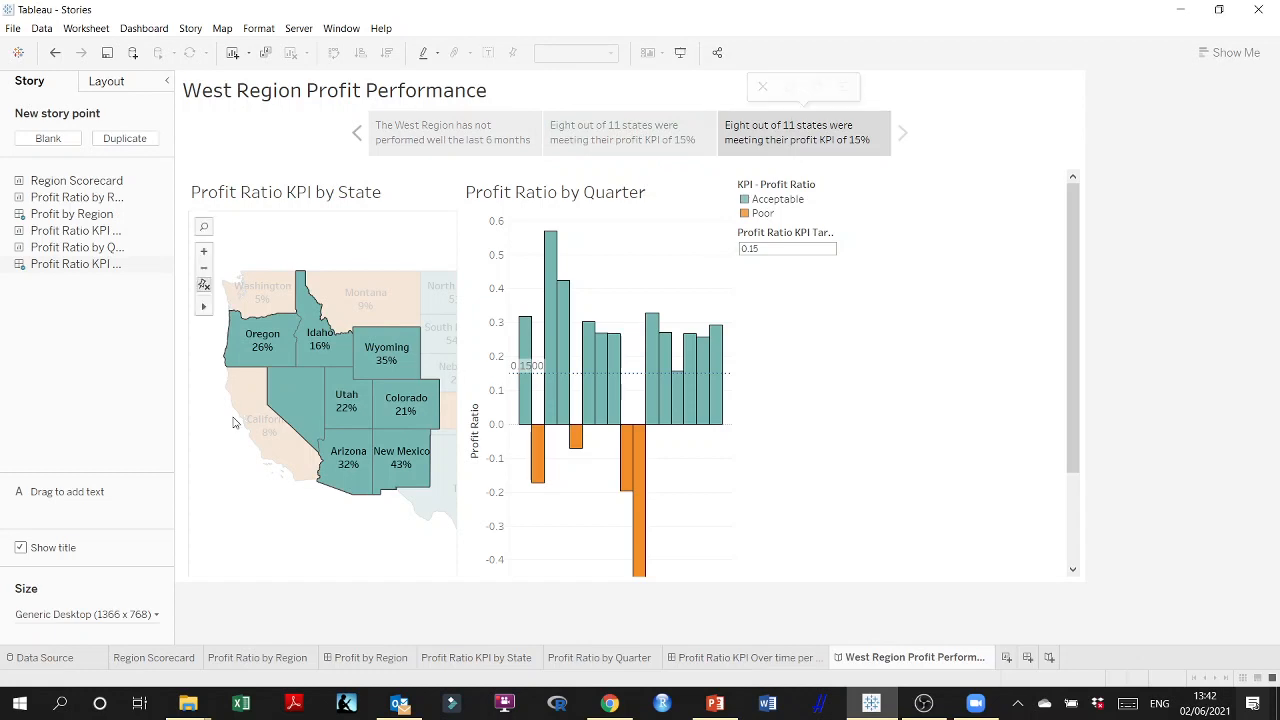
Select California, Washington and Montana together on the duplicated story point's state map
click(295, 472)
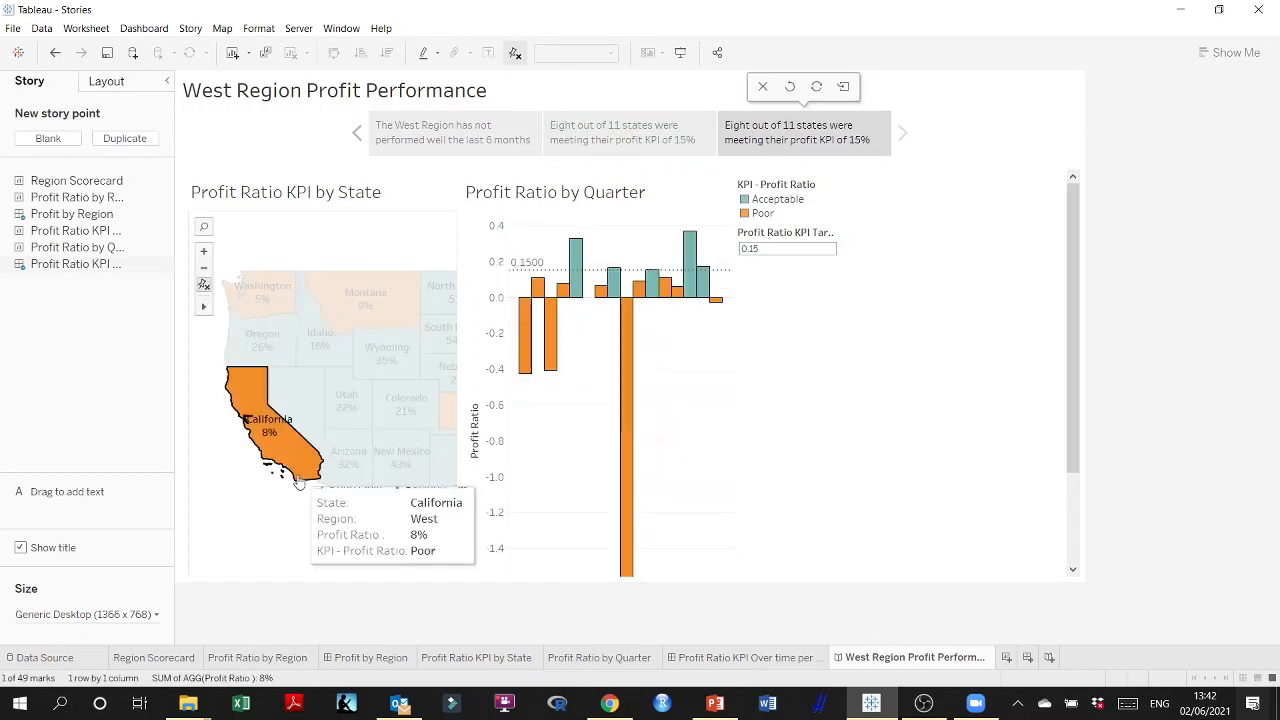
ctrl+click(269, 290)
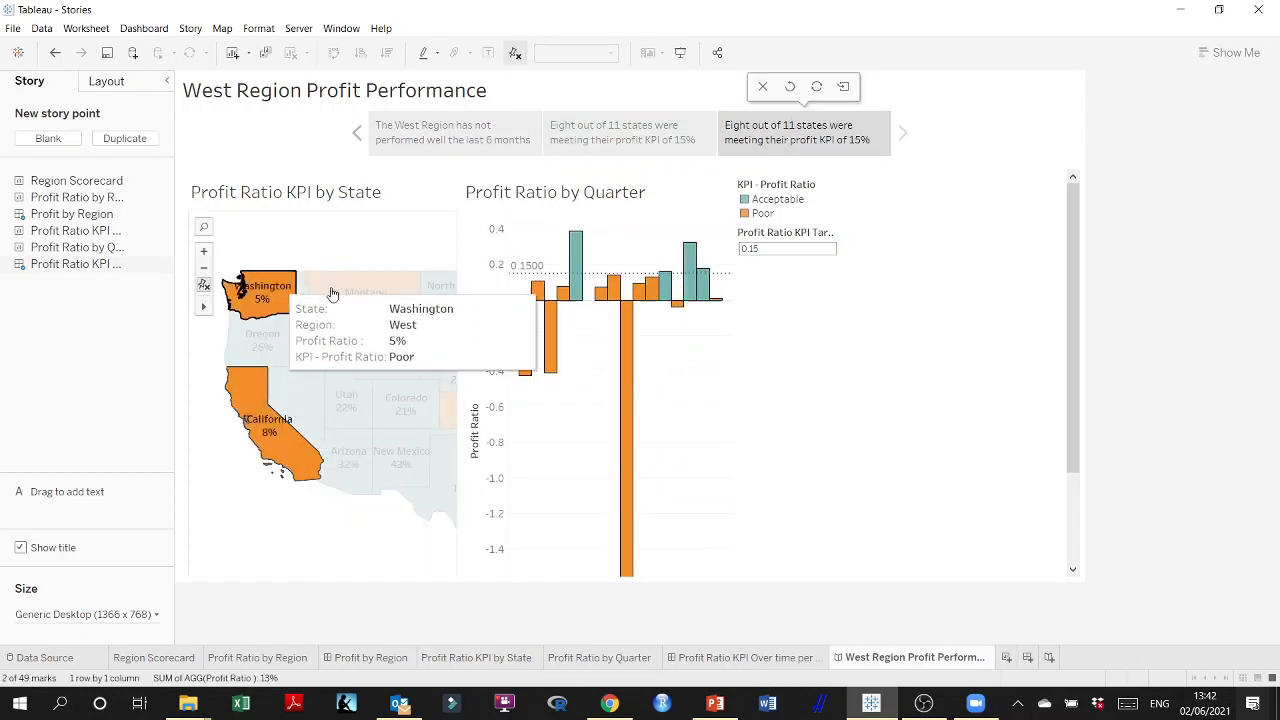
ctrl+click(395, 312)
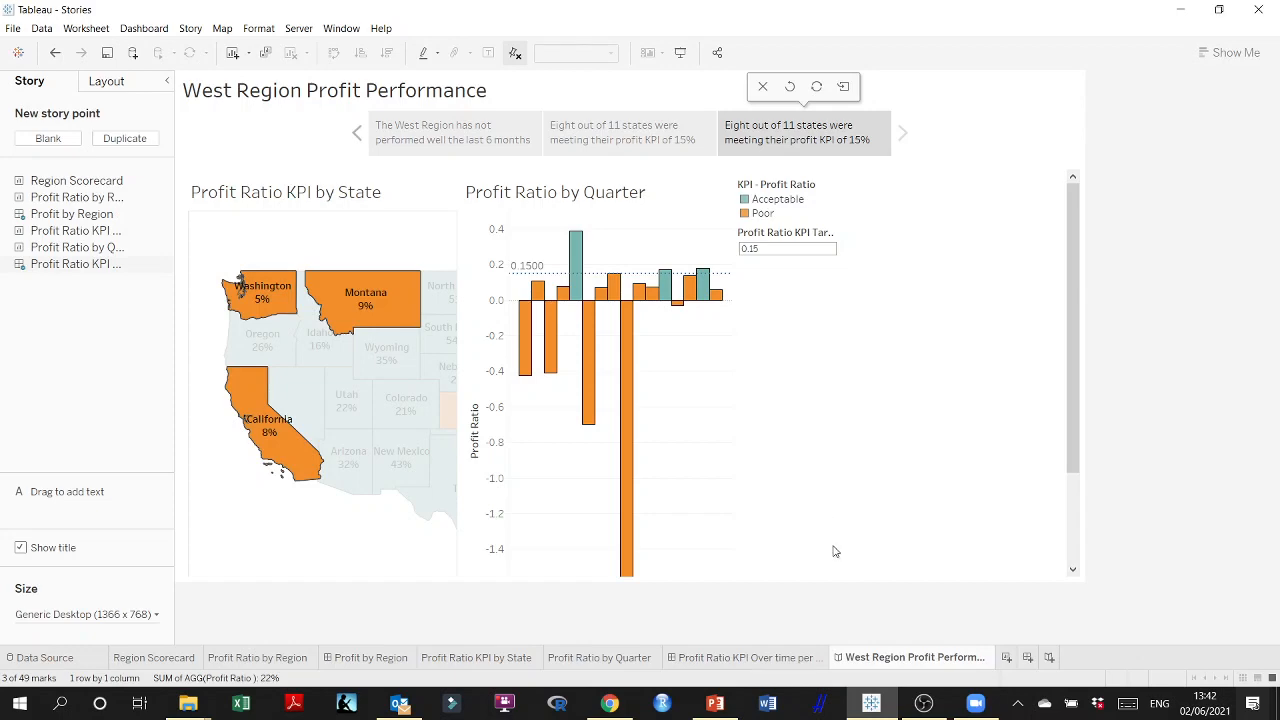
Switch to PowerPoint to review slide 14's instructions on duplicating points and changing the KPI target, and return to Tableau
click(715, 703)
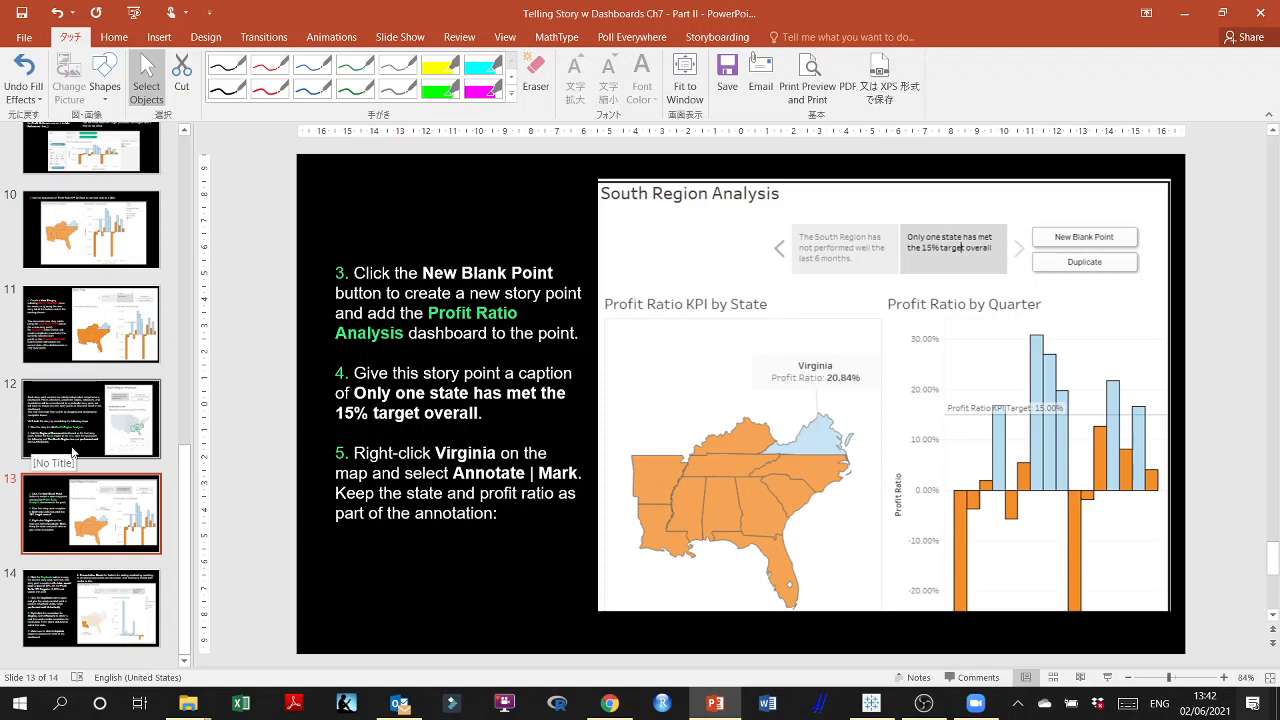
click(77, 604)
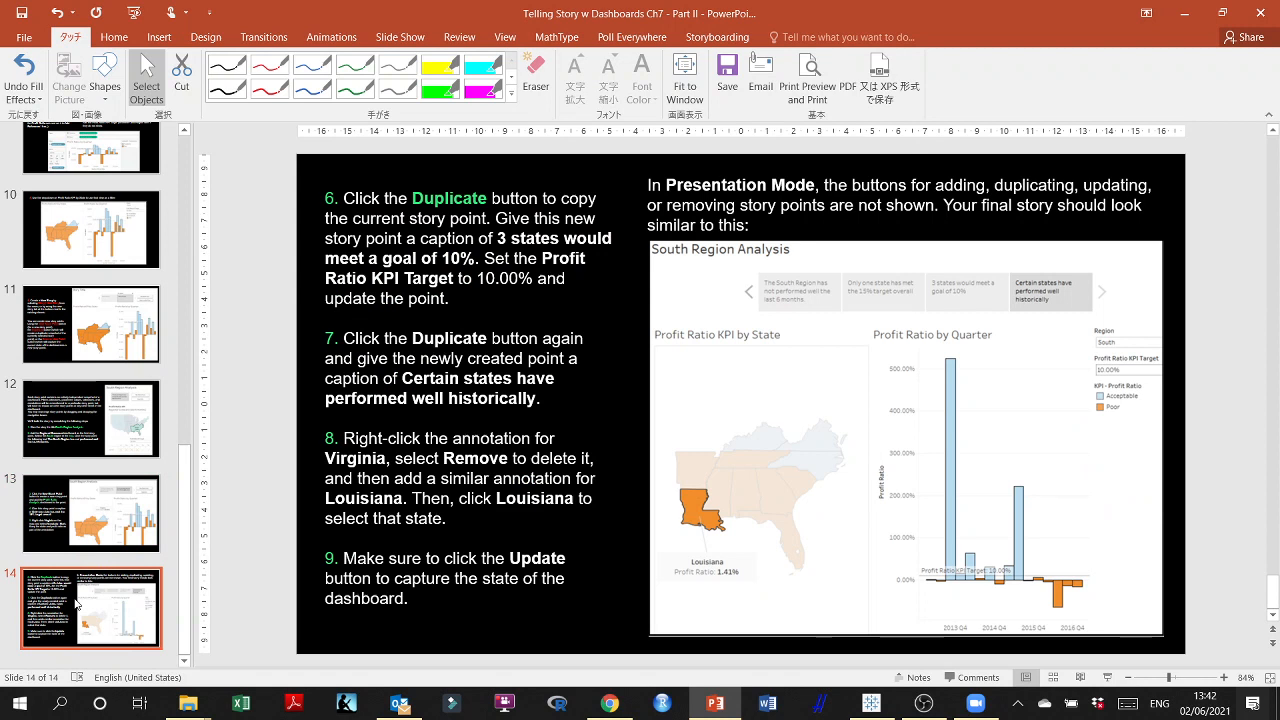
click(872, 704)
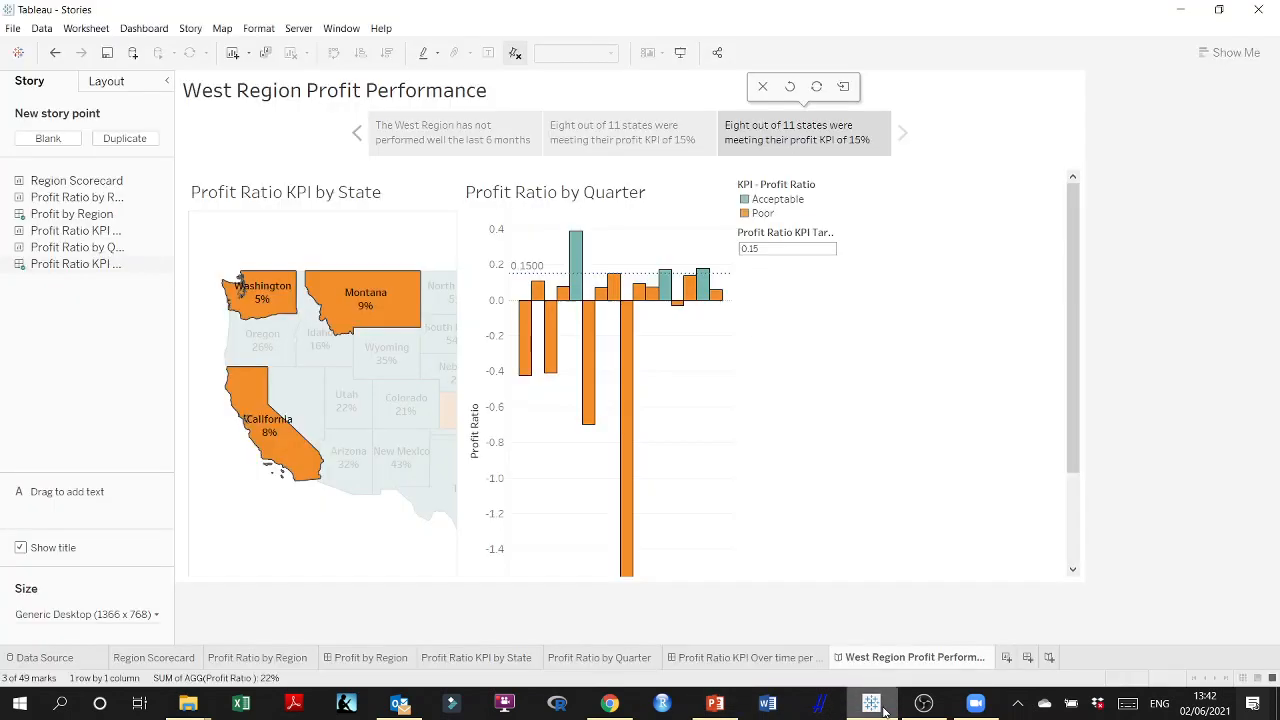
Set the Profit Ratio KPI Target to 0.10 on the duplicated story point
click(781, 249)
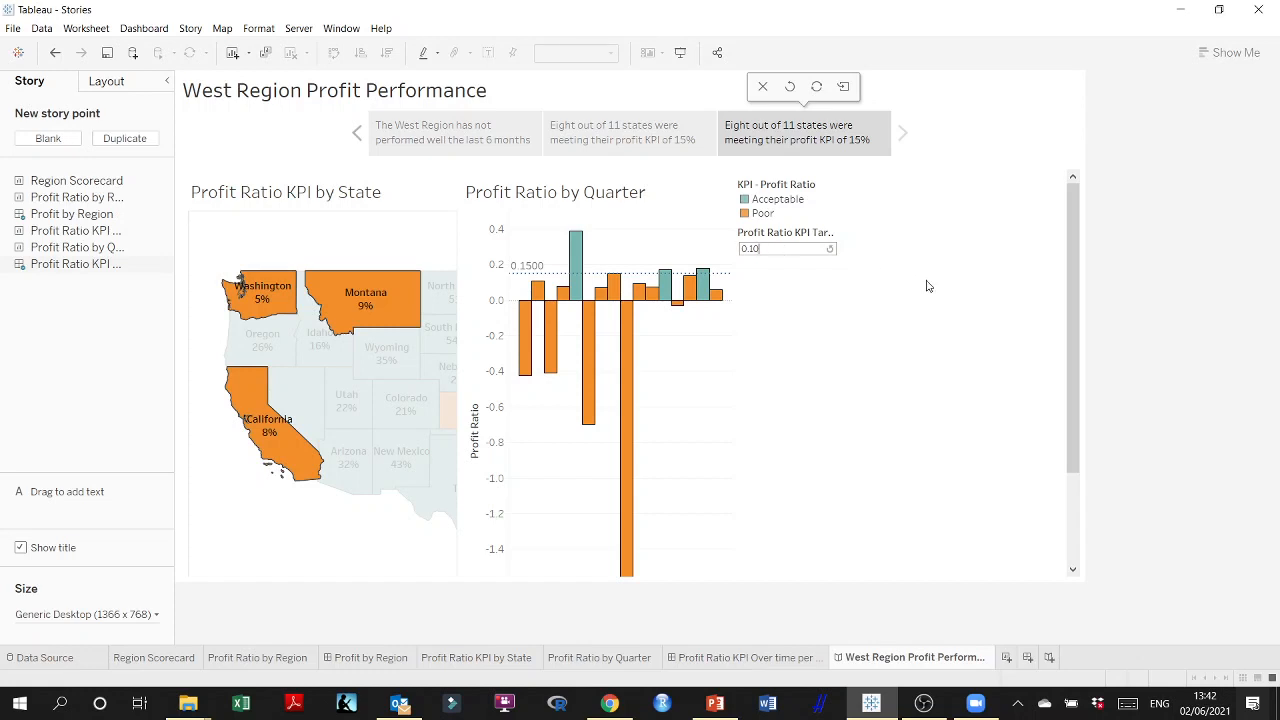
text(0.10)
key(Return)
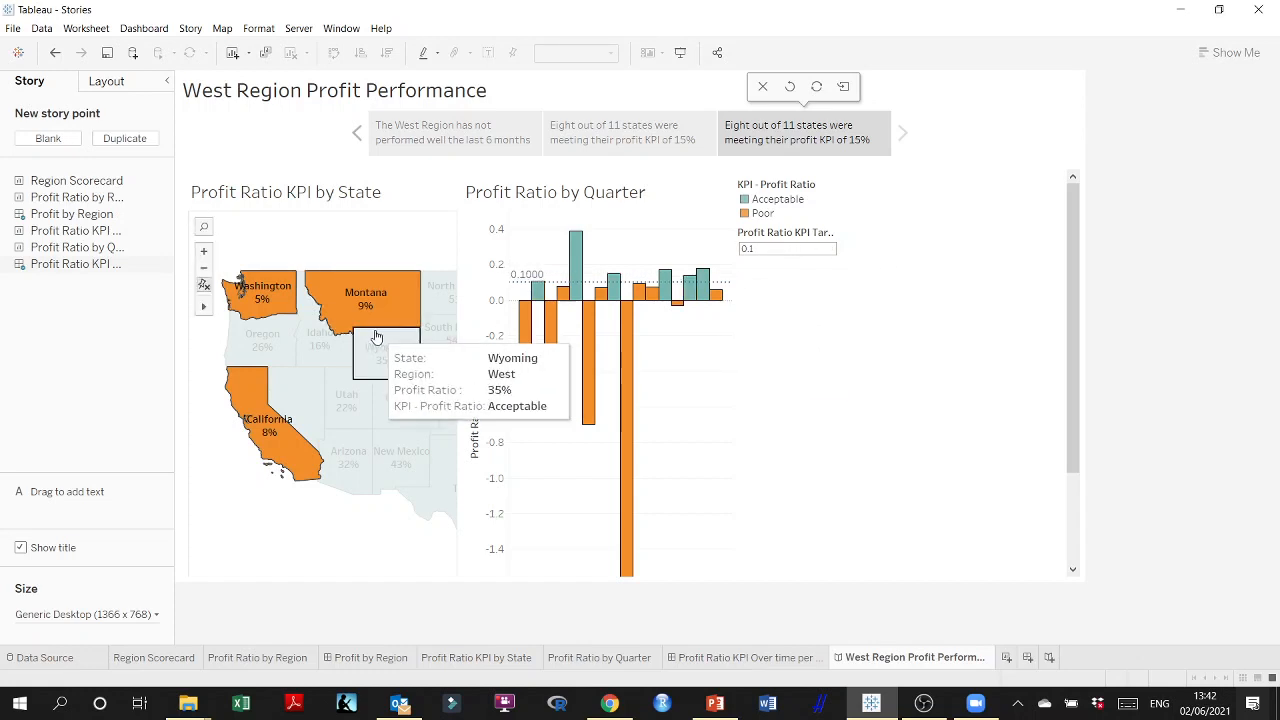
Set the Profit Ratio KPI Target to 0.05 on the duplicated story point
double_click(777, 250)
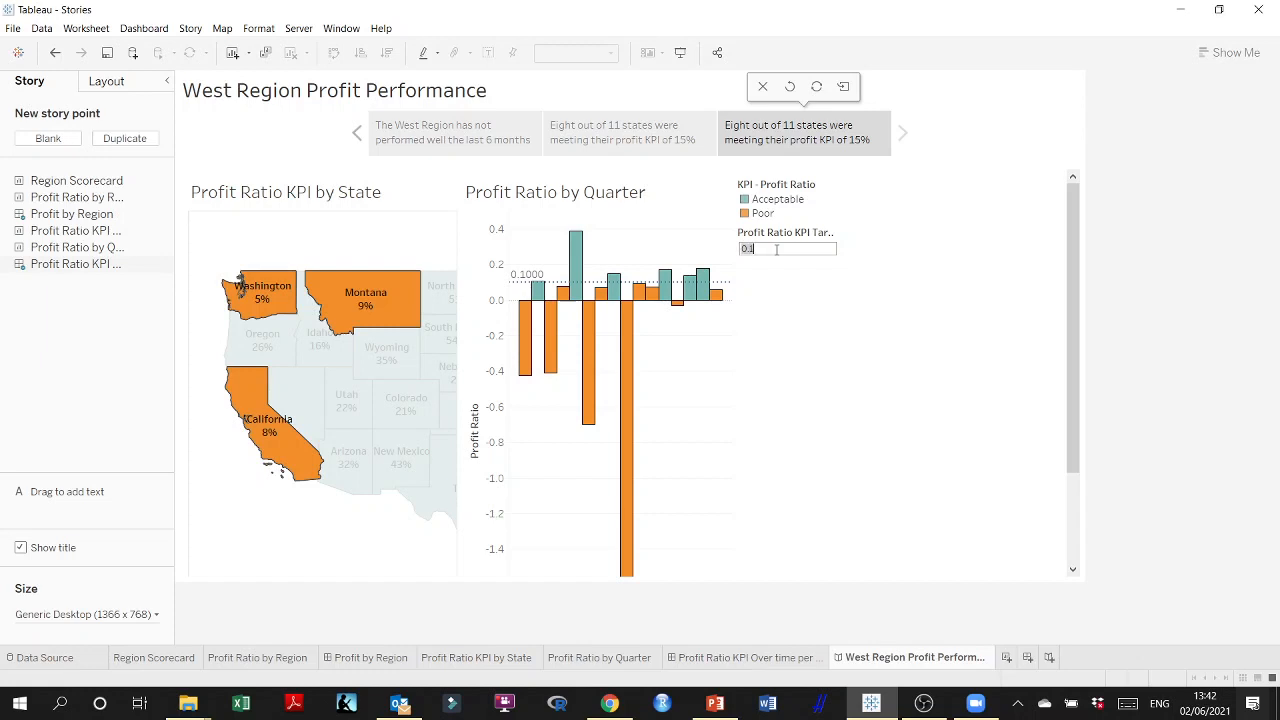
key(BackSpace)
key(Return)
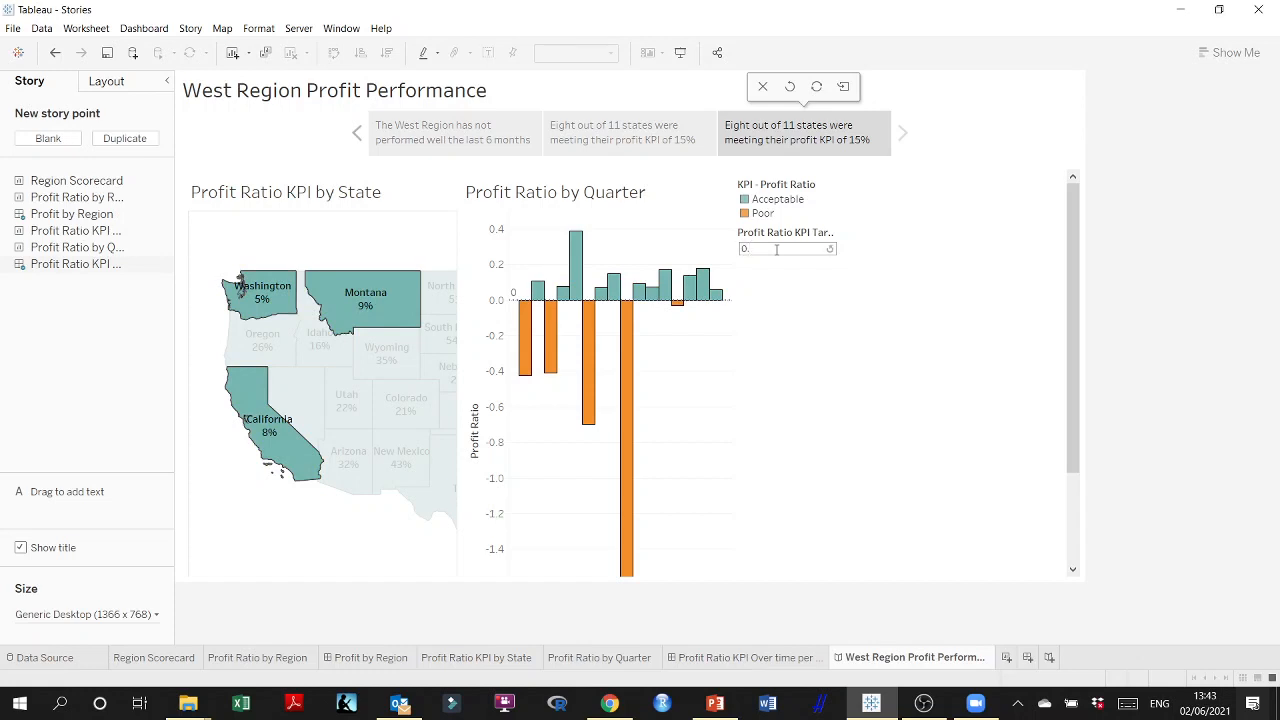
key(Return)
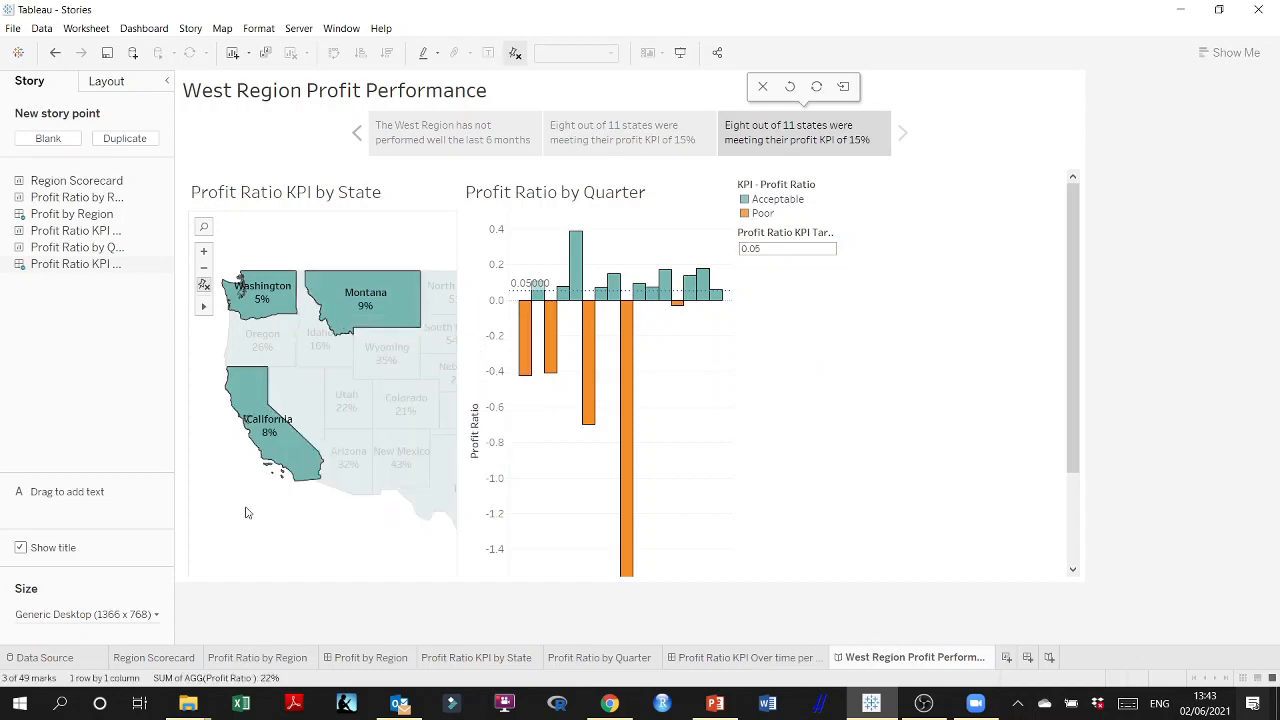
Clear the three-state selection on the map, isolate California alone, and clear that selection too
click(254, 462)
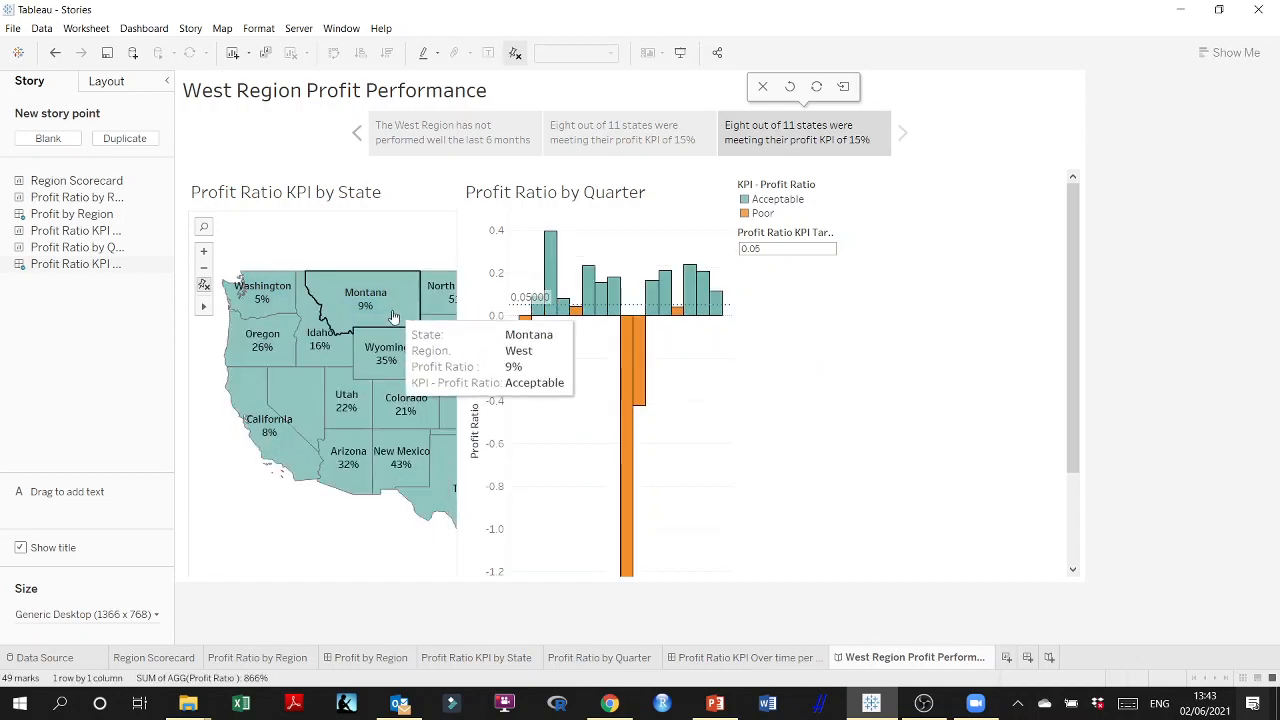
click(261, 437)
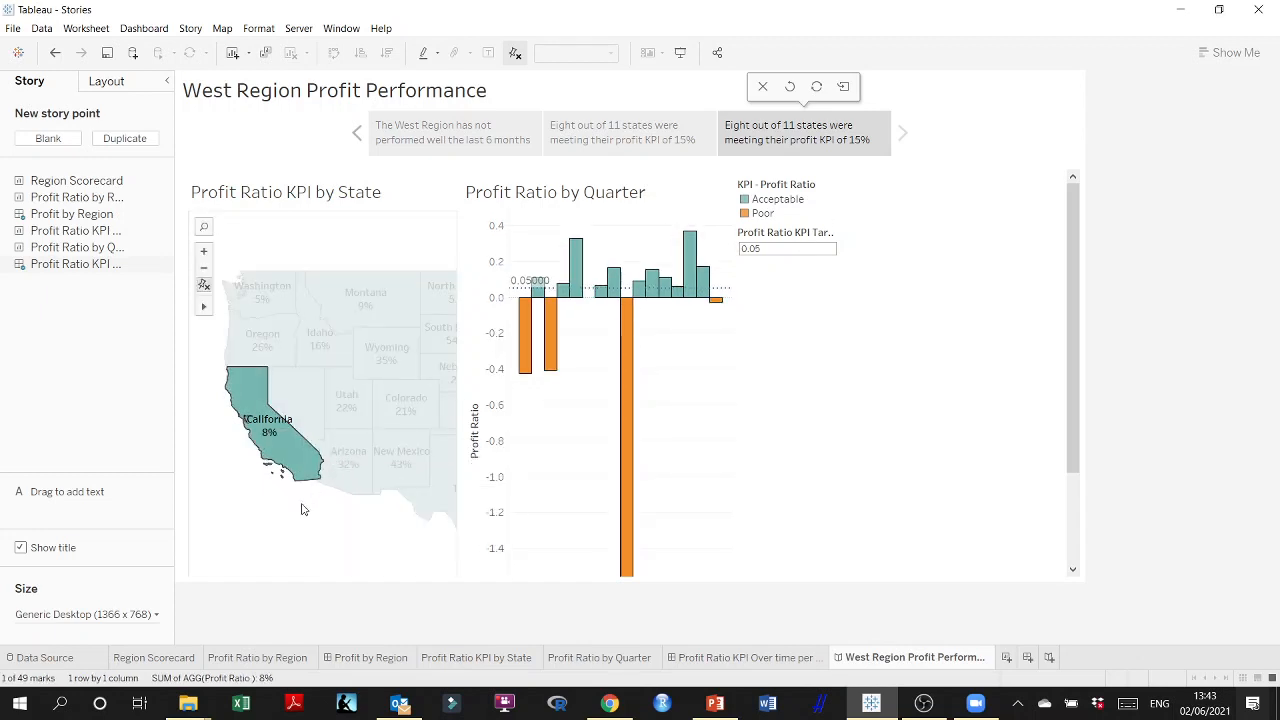
click(303, 508)
Set the Profit Ratio KPI Target to 0.15 with no states selected on the map
click(770, 248)
key(BackSpace)
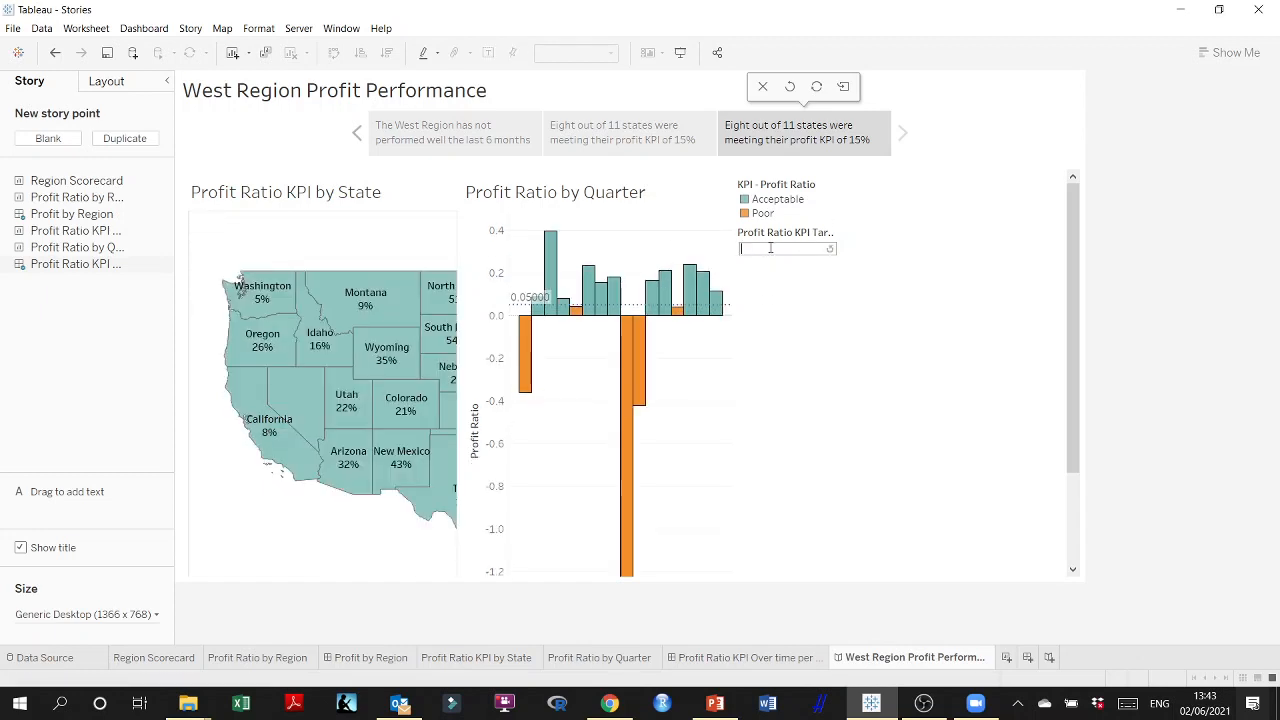
text(15)
key(Return)
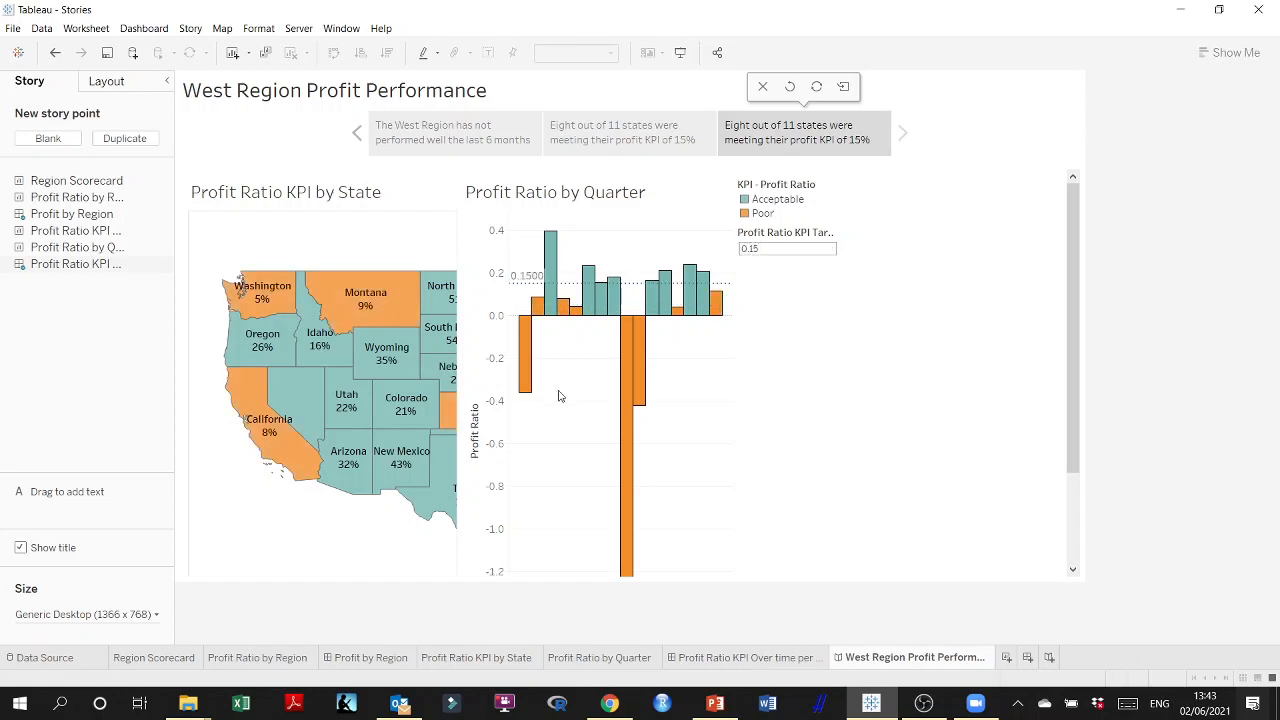
Select all West region states on the map using the region value in Arizona's details
click(345, 462)
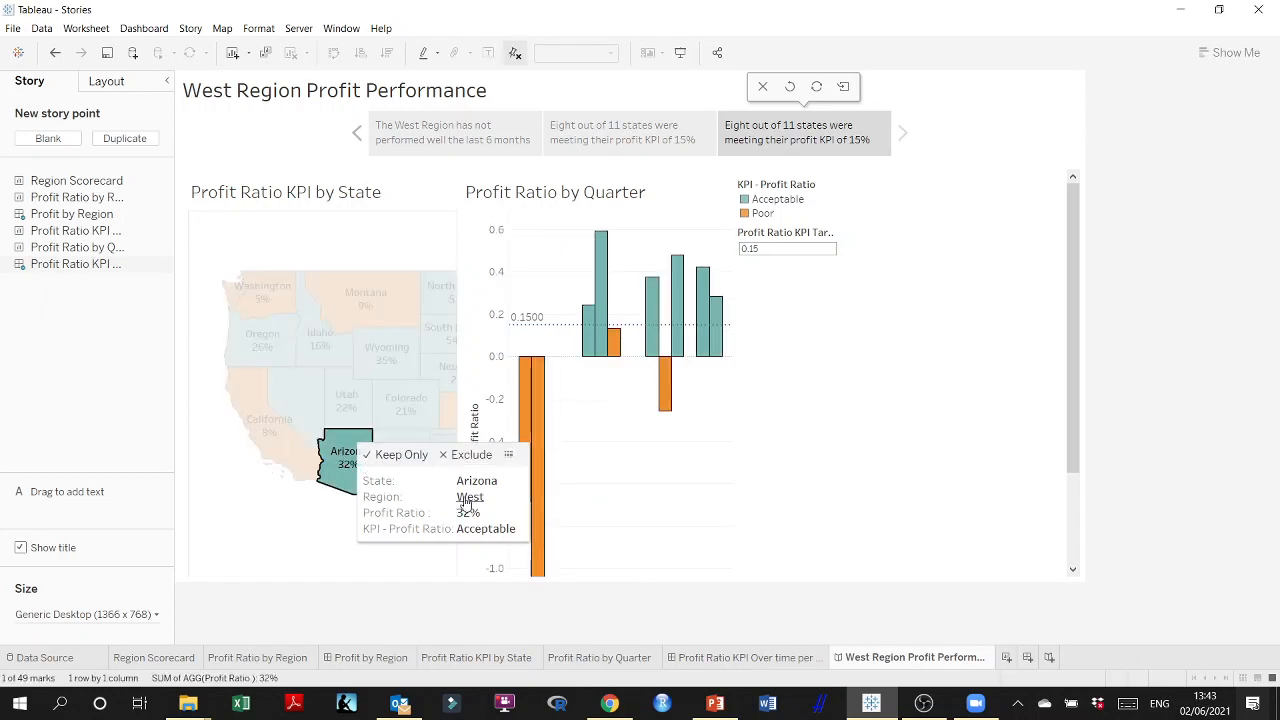
click(303, 512)
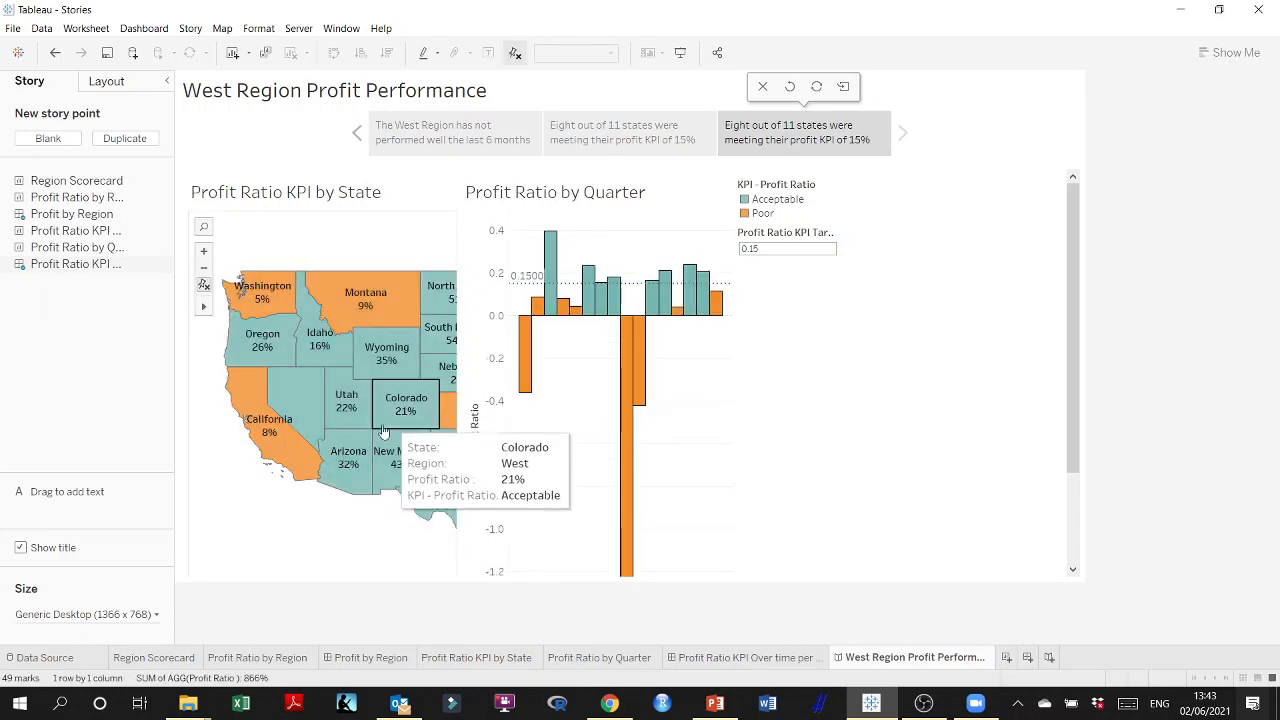
click(345, 460)
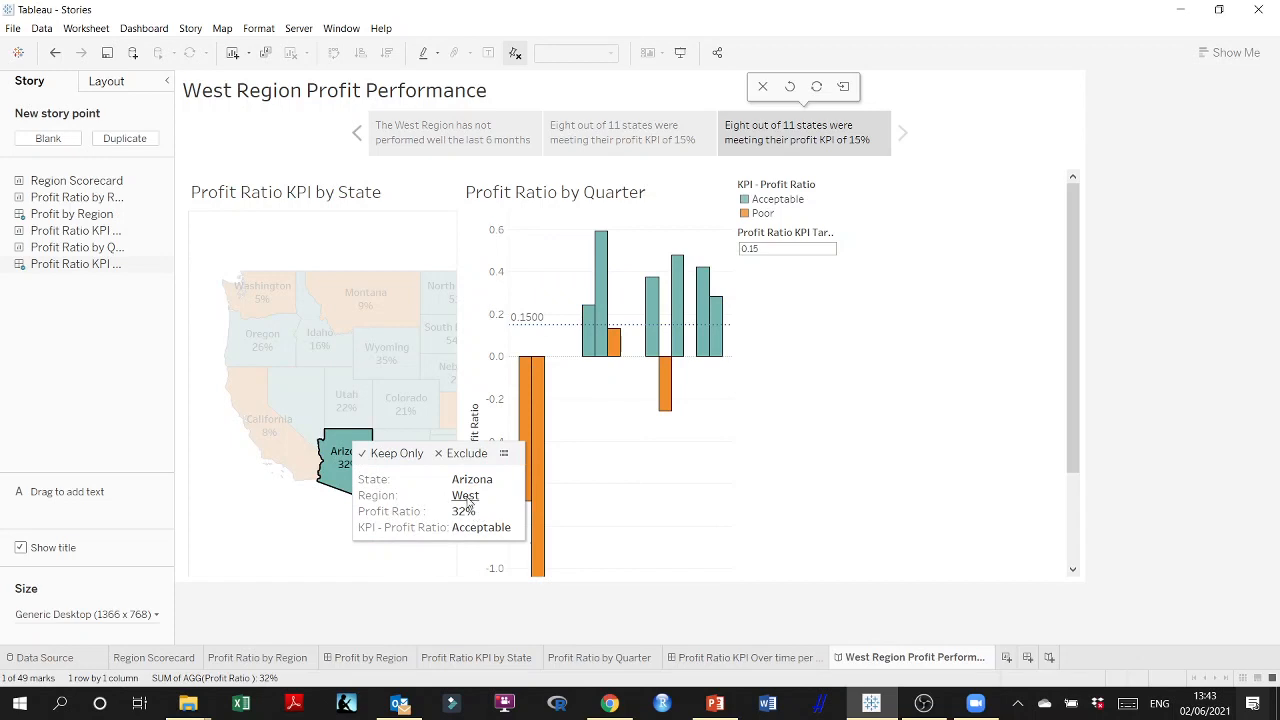
click(826, 273)
Try Profit Ratio KPI Targets of 0.10 and 0.05 with the West region states selected
click(783, 248)
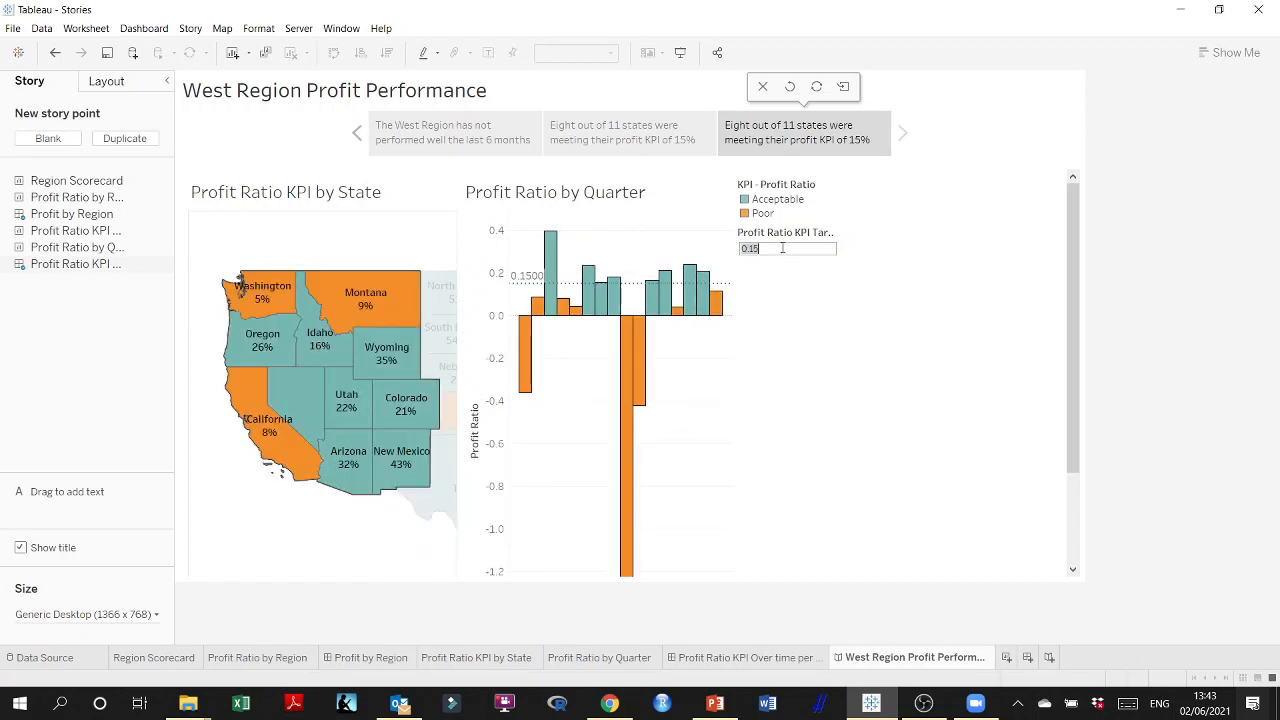
click(783, 248)
text(0)
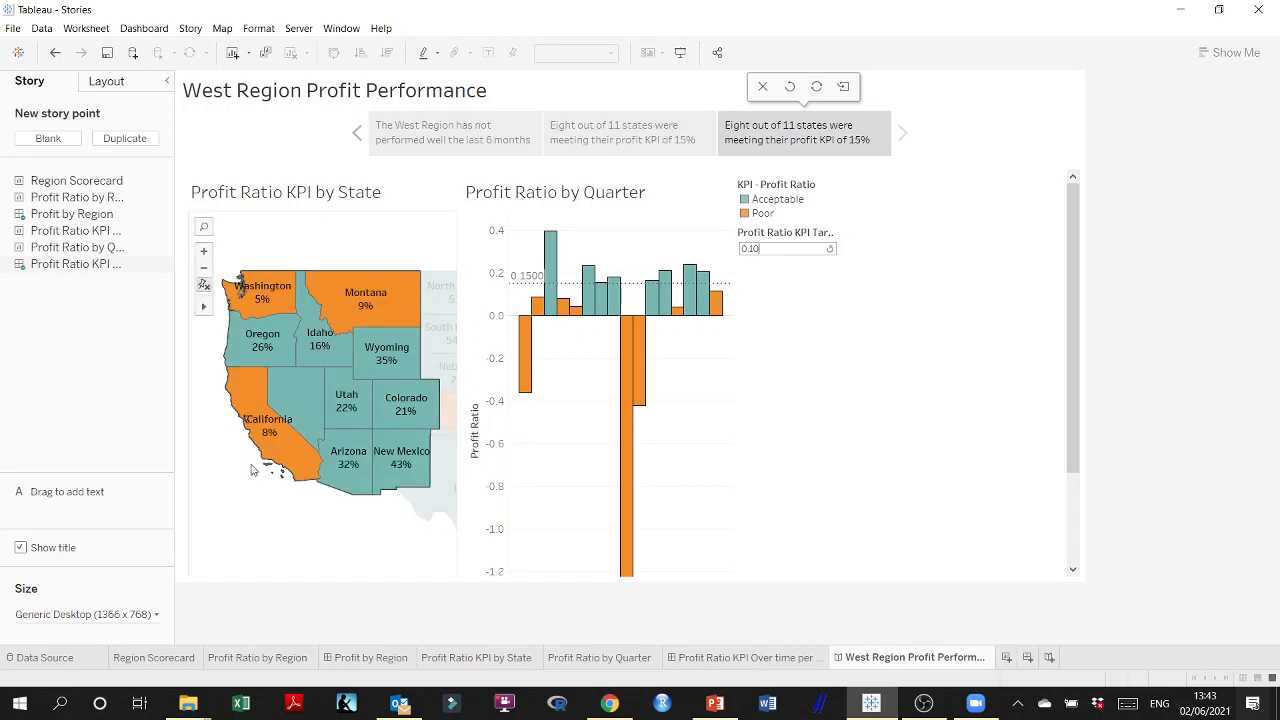
click(288, 545)
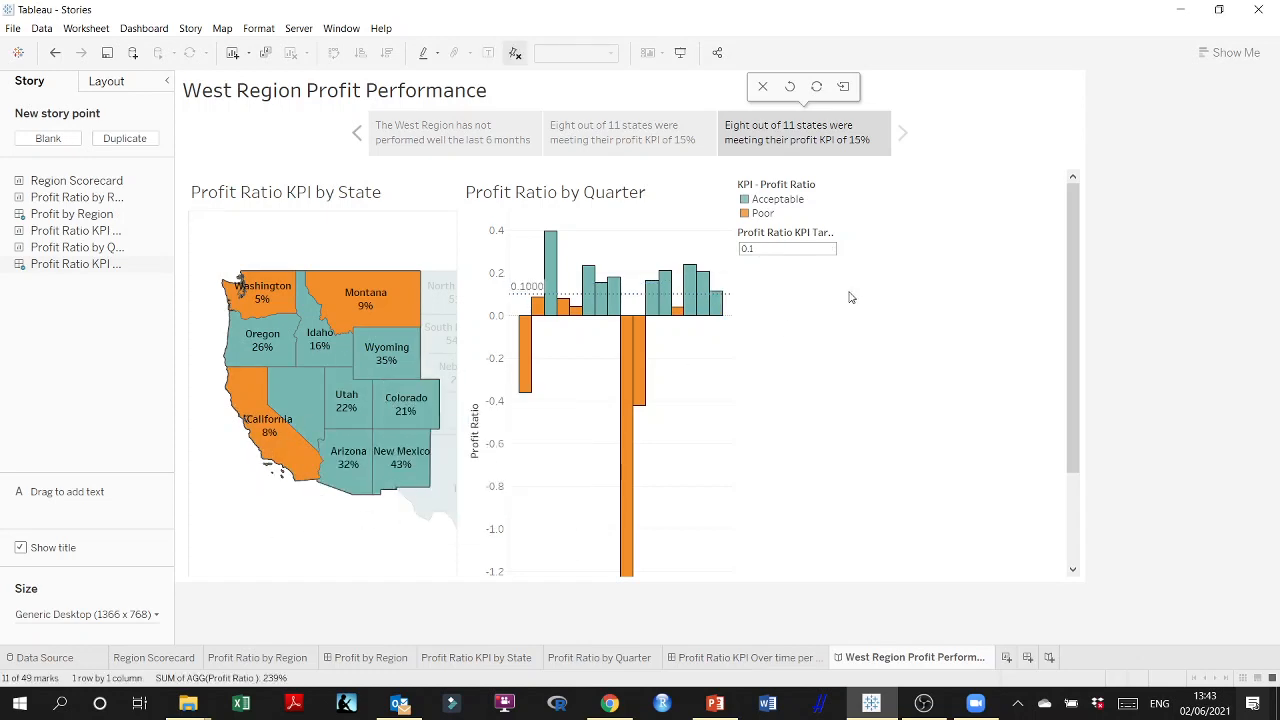
click(785, 249)
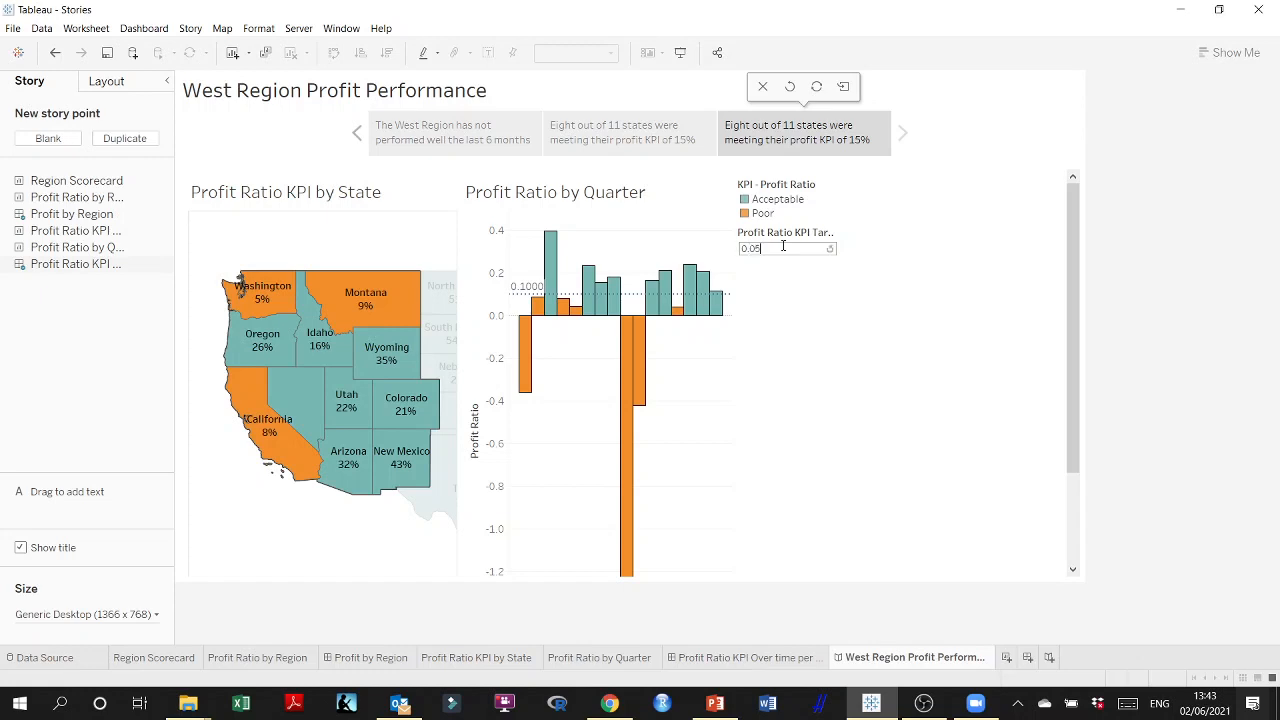
click(285, 566)
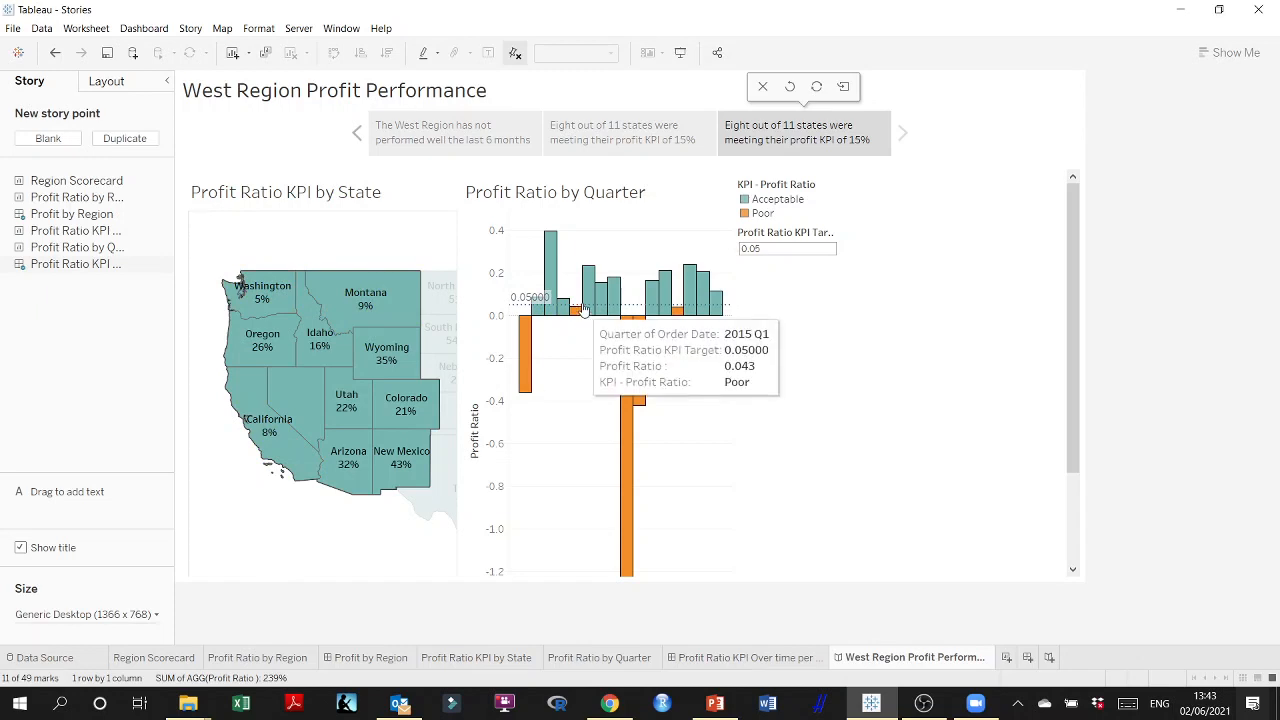
Set the Profit Ratio KPI Target to 0.08 and check Washington's KPI status on the map
click(780, 249)
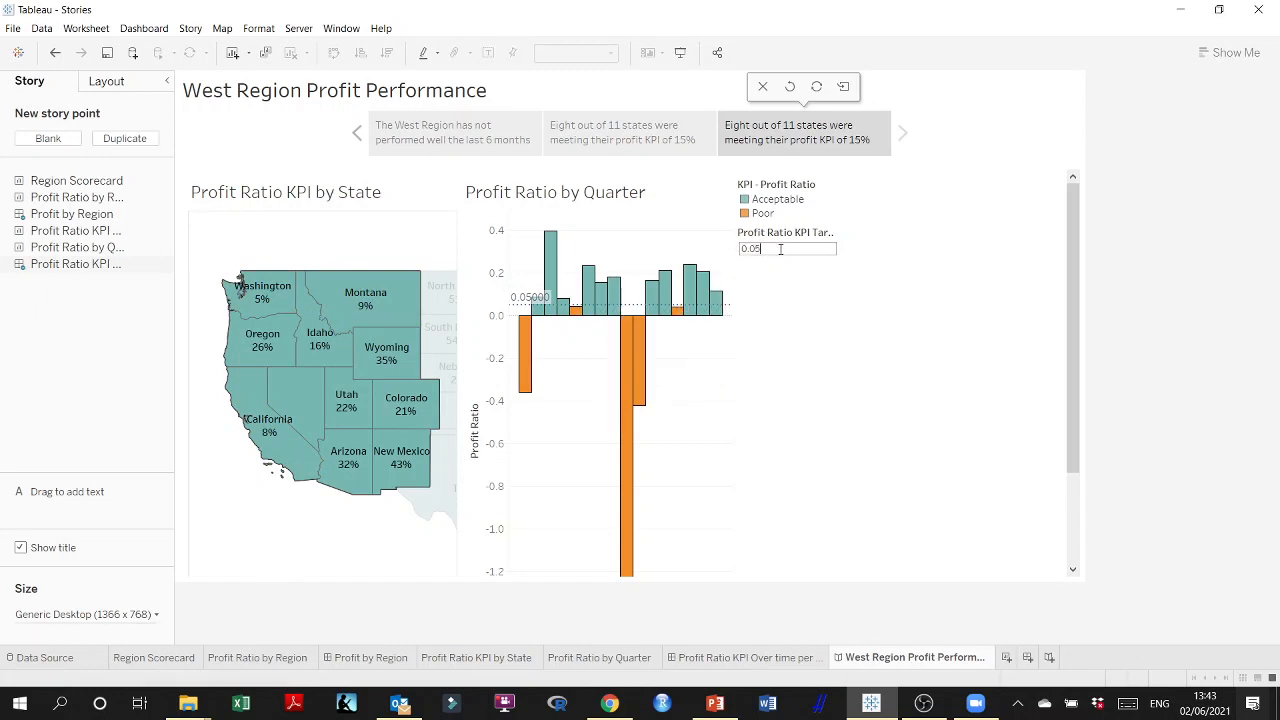
key(Return)
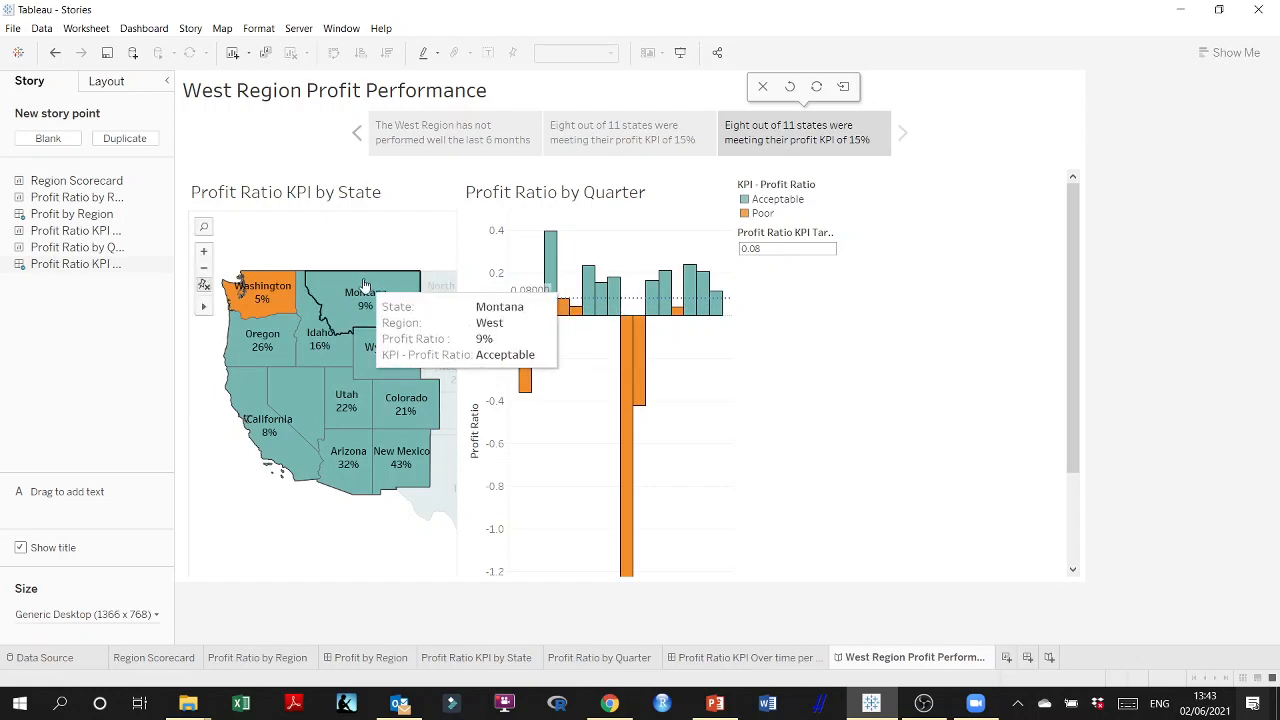
mouse_move(262, 300)
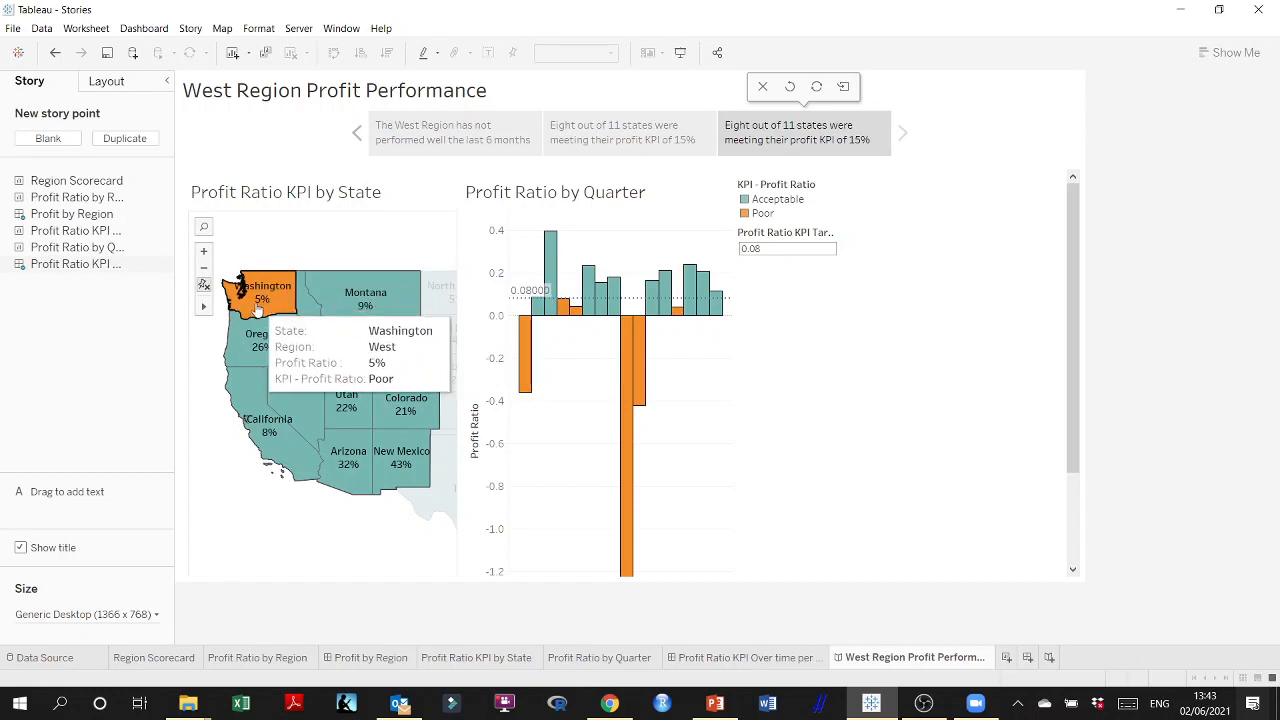
Set the Profit Ratio KPI Target to 0.15 and check Washington's KPI status on the map
click(771, 248)
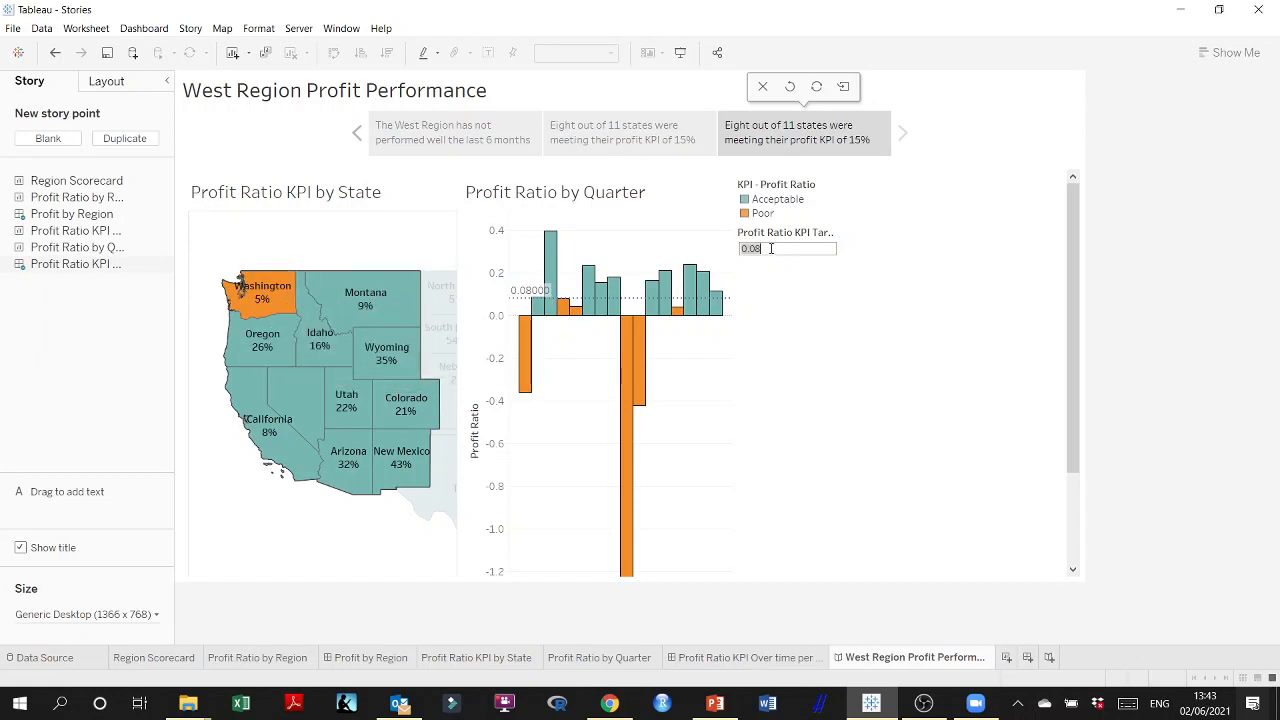
text(0.15)
key(Return)
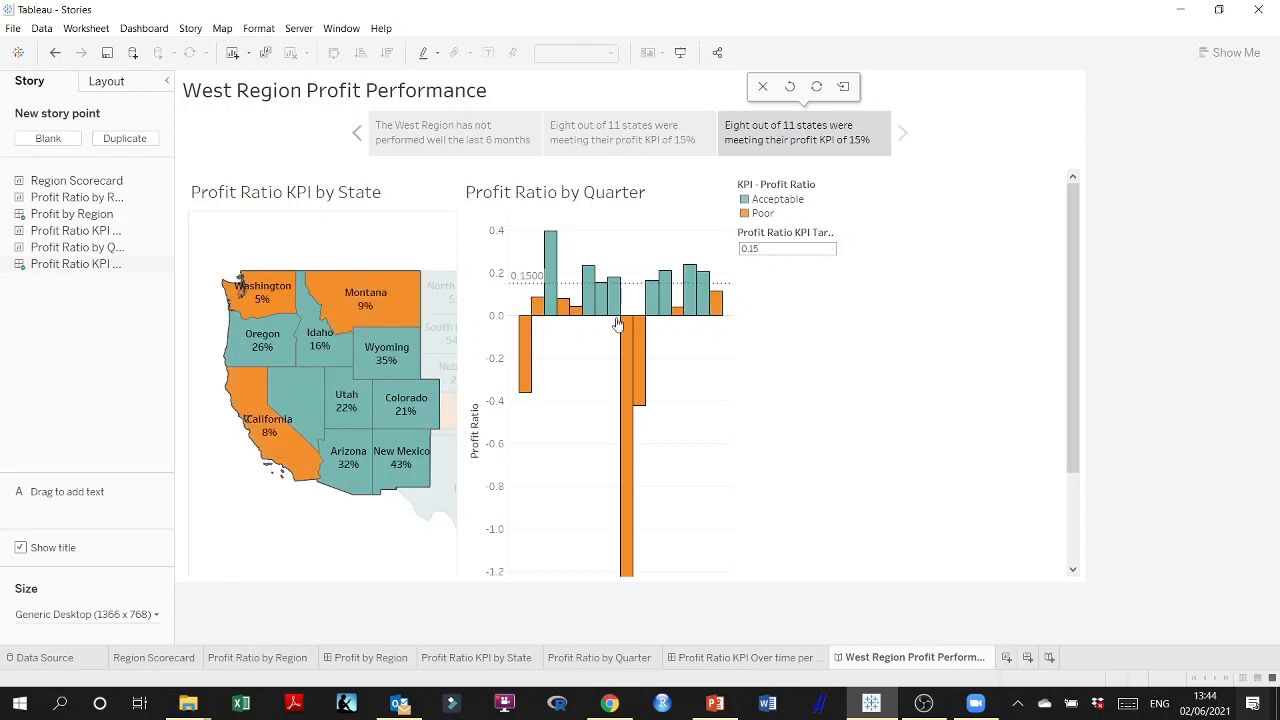
mouse_move(332, 479)
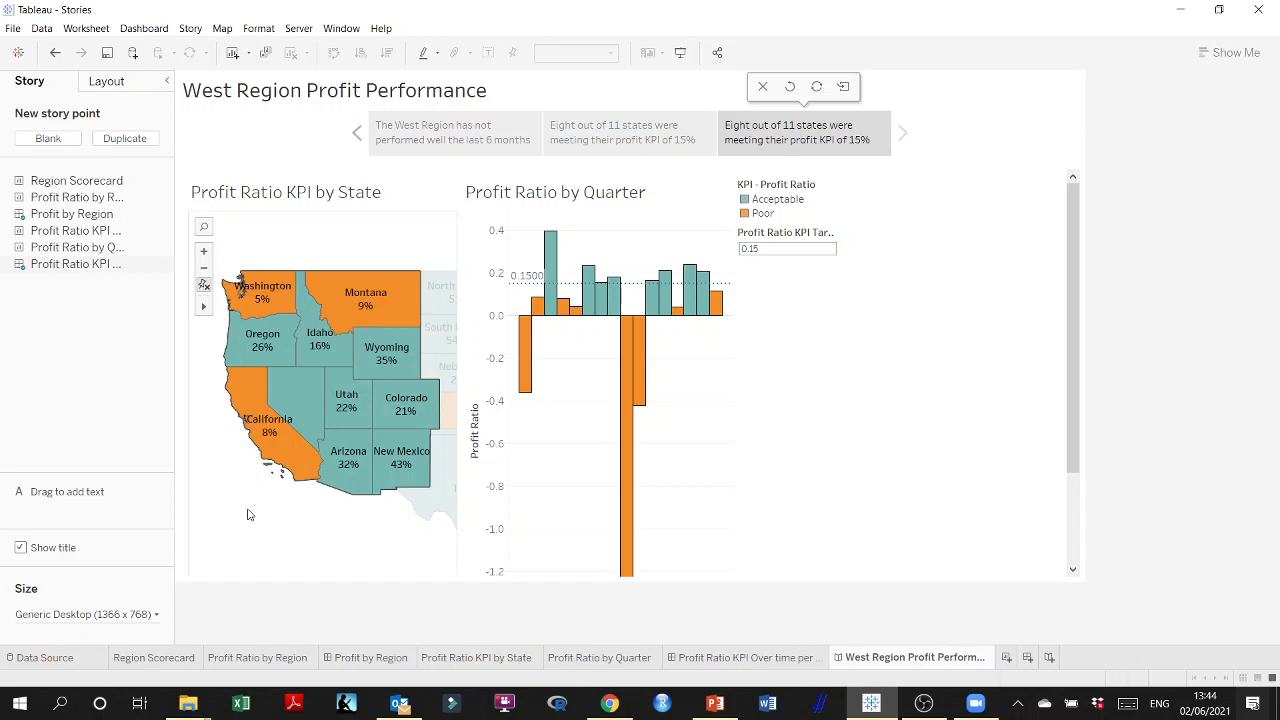
mouse_move(258, 295)
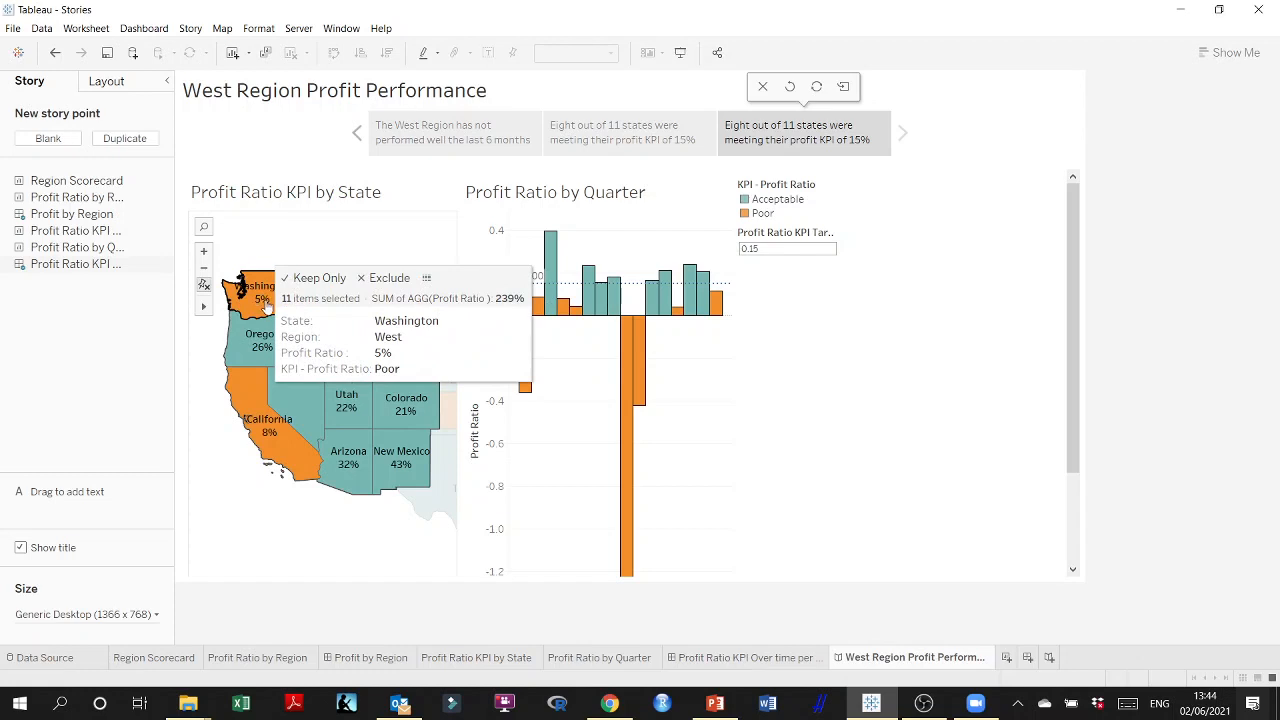
Set the Profit Ratio KPI Target to 0.08 on the duplicated story point
click(787, 252)
click(779, 247)
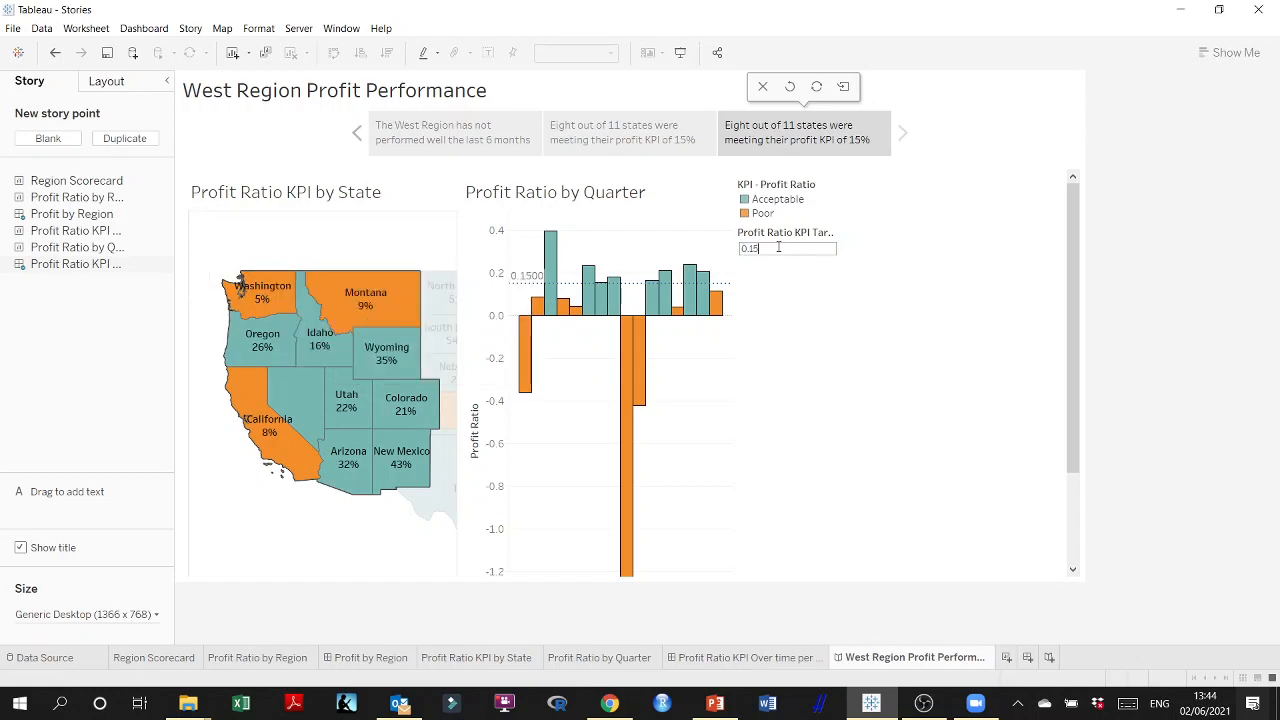
key(BackSpace)
key(BackSpace)
key(BackSpace)
key(Return)
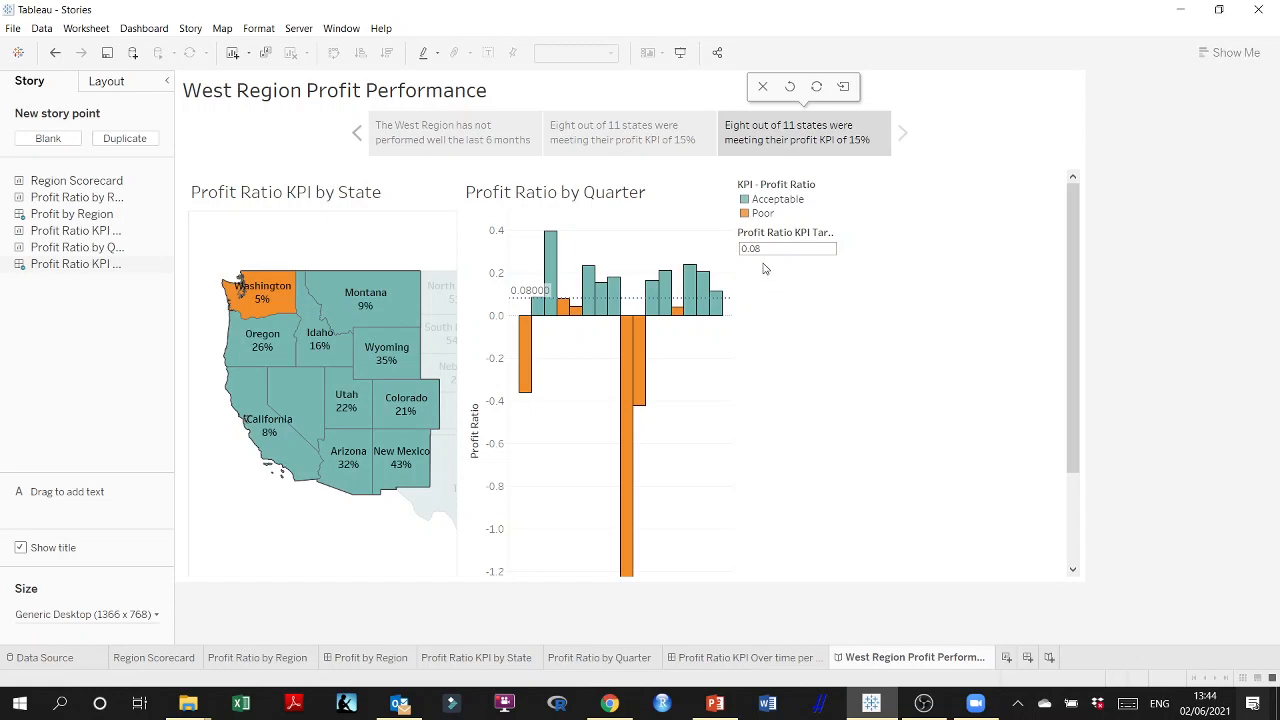
Check Washington's quarterly results, and select Montana and California together on the third story point's state map
click(258, 289)
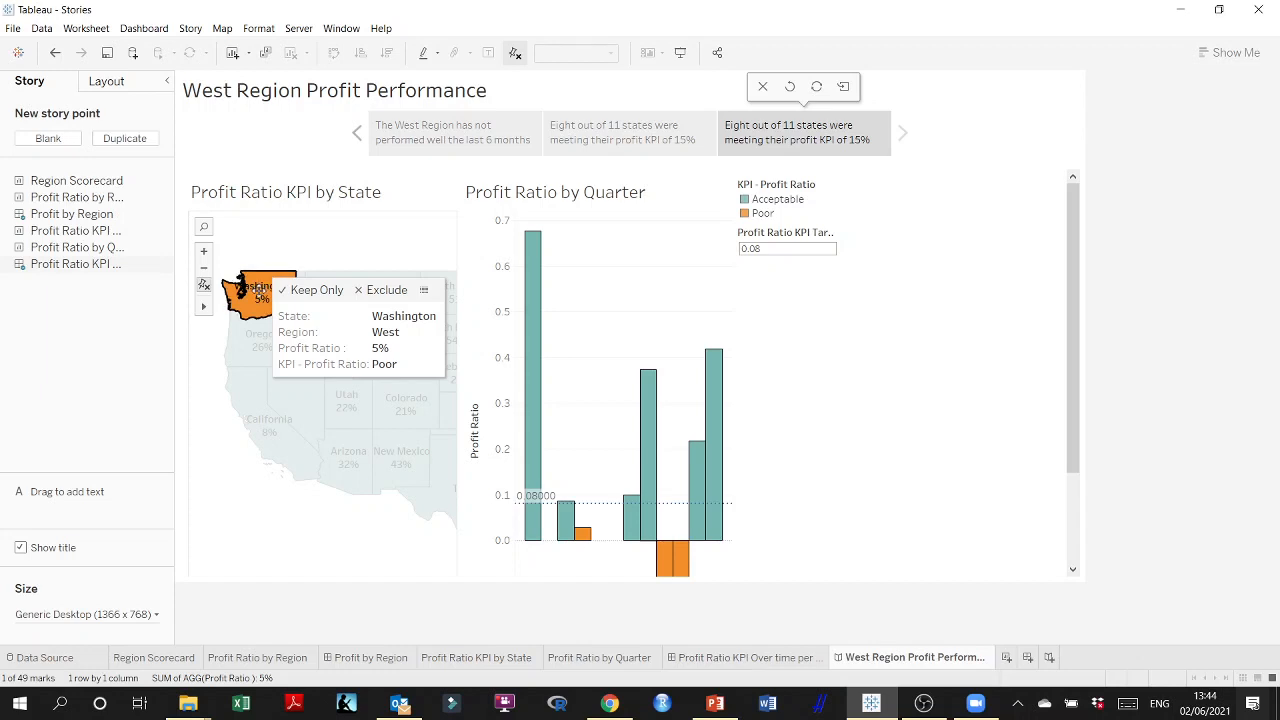
click(215, 428)
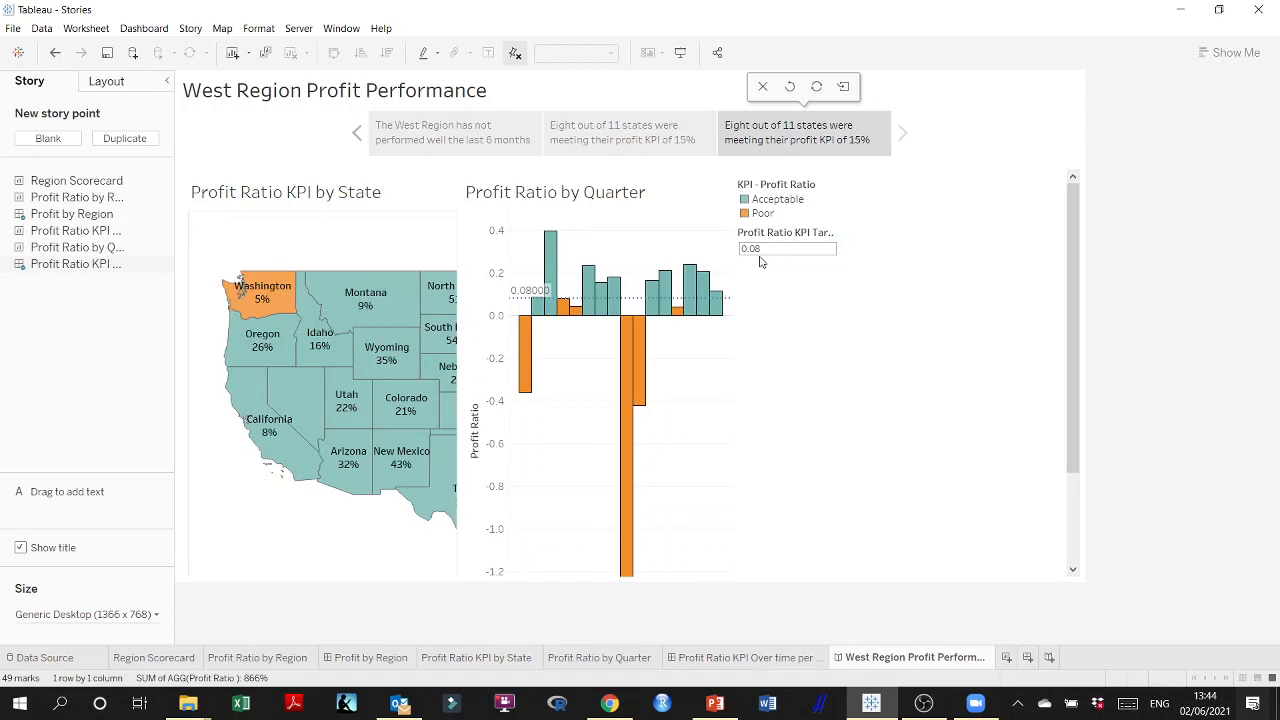
click(364, 290)
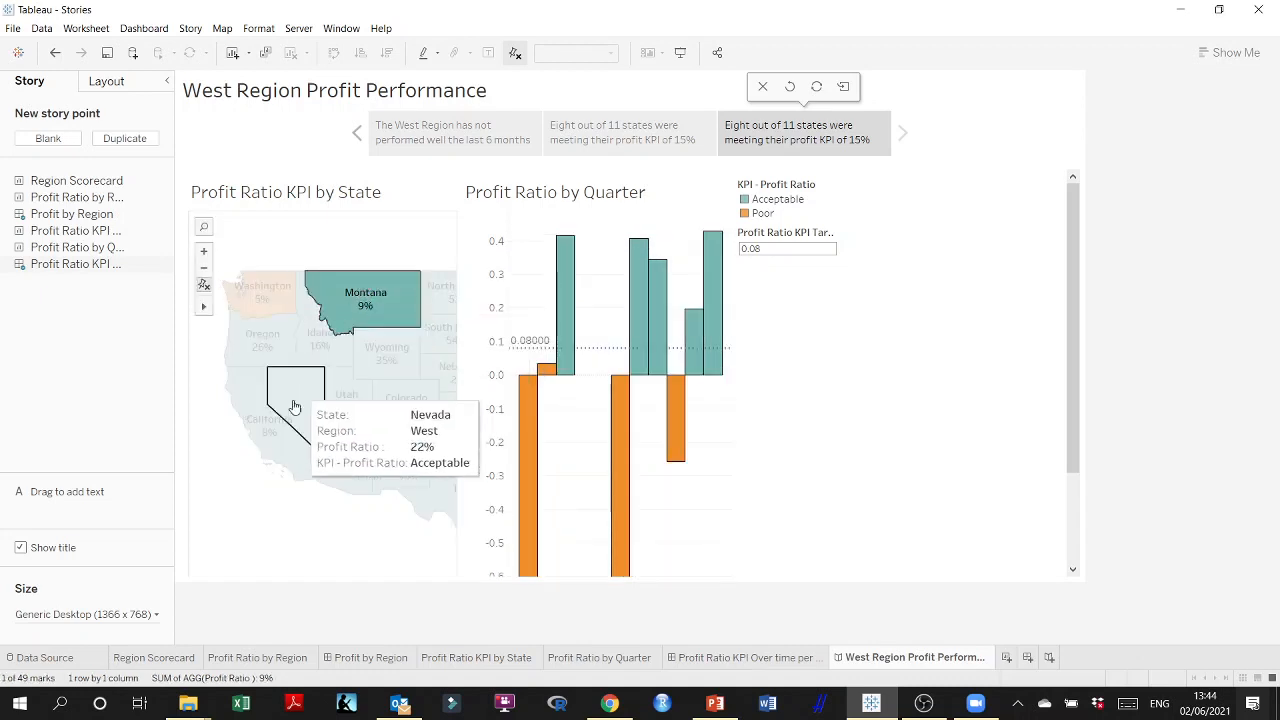
ctrl+click(245, 415)
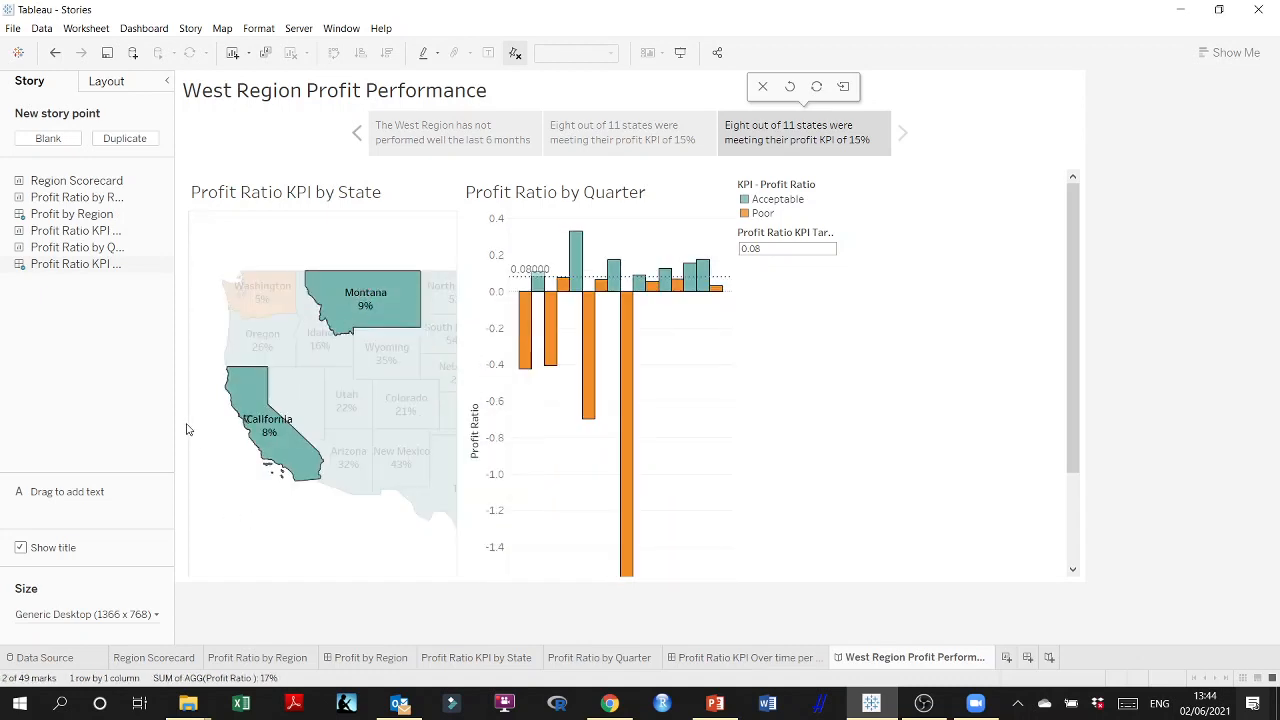
Change the third story point's caption to "with 8% Profit Ratio KPI, 2 more states will meet the KPI"
double_click(796, 131)
triple_click(797, 139)
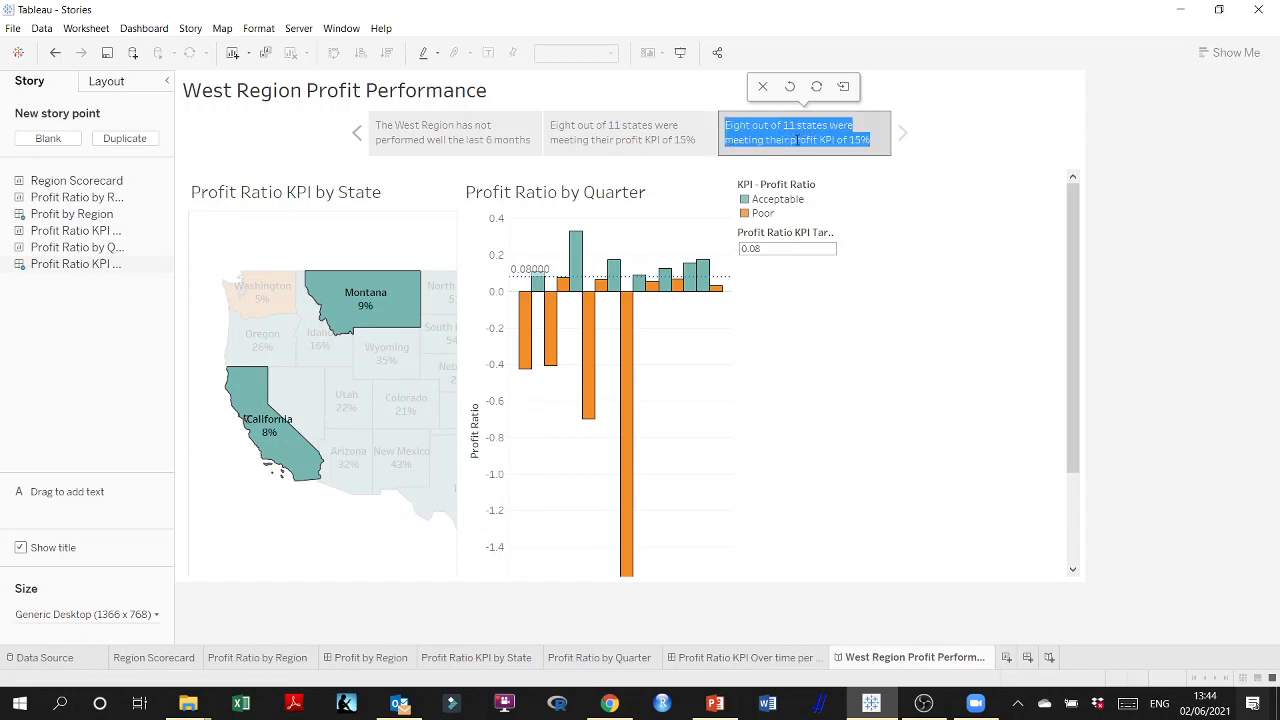
text(Wit)
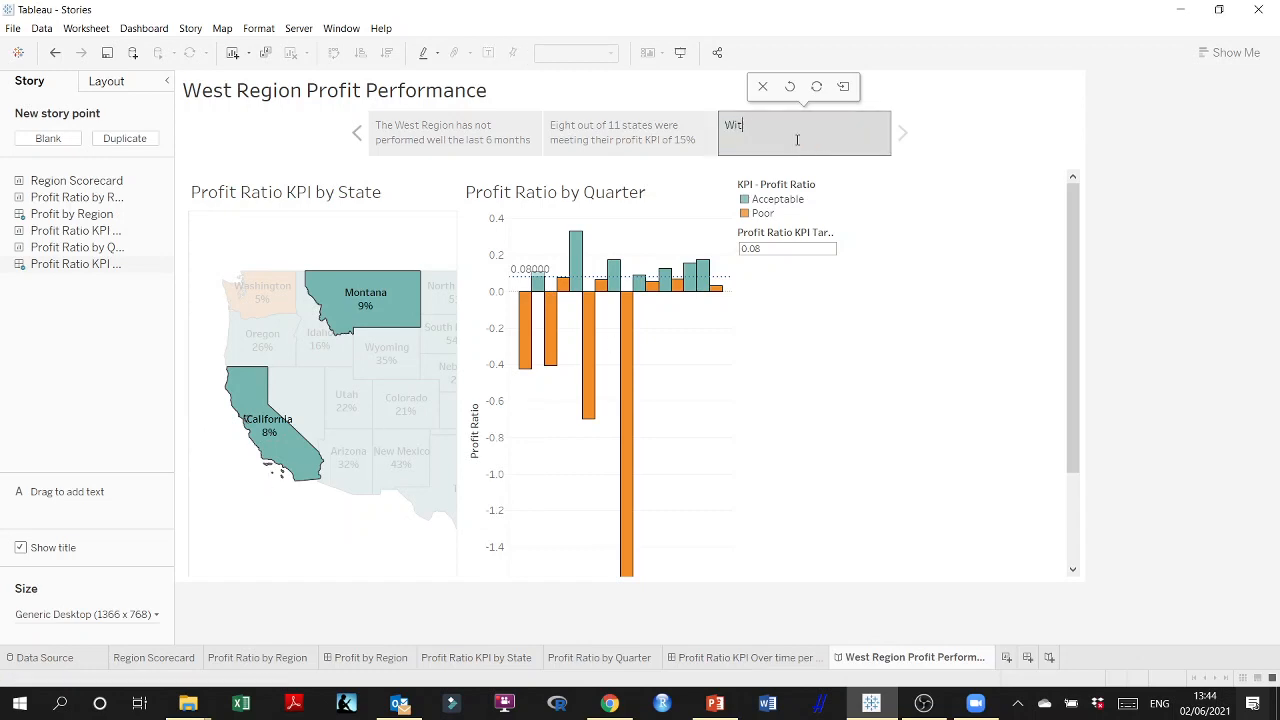
key(BackSpace)
text(with 8% Profit Rat)
text(io KPI, 2 more states will meet the KPI)
click(1030, 280)
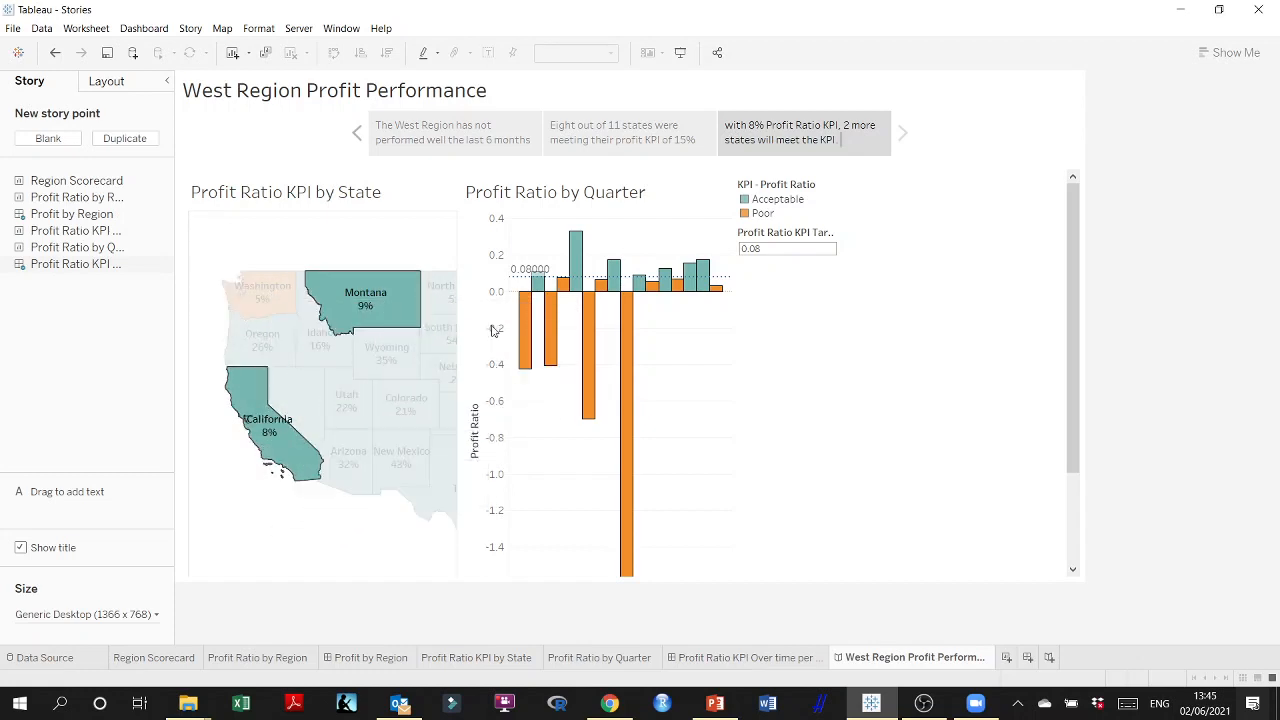
Switch to PowerPoint to read the instructions for the last story point, and return to Tableau
click(715, 703)
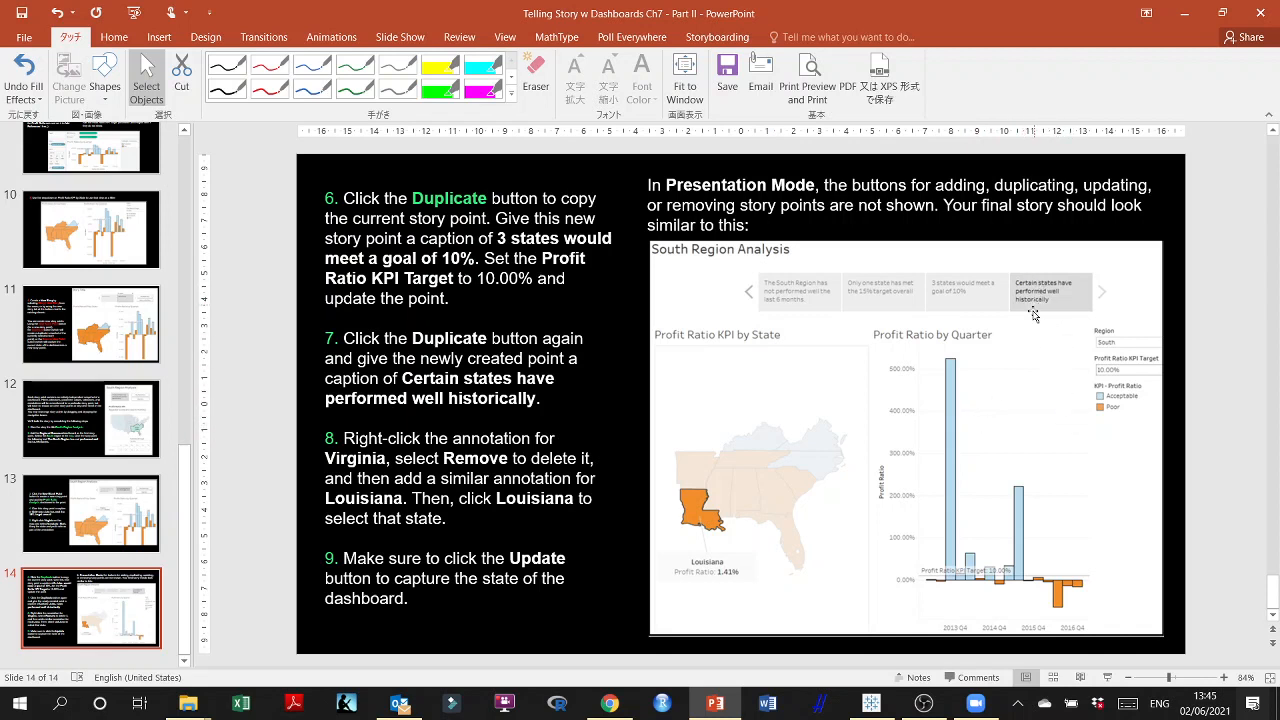
click(724, 710)
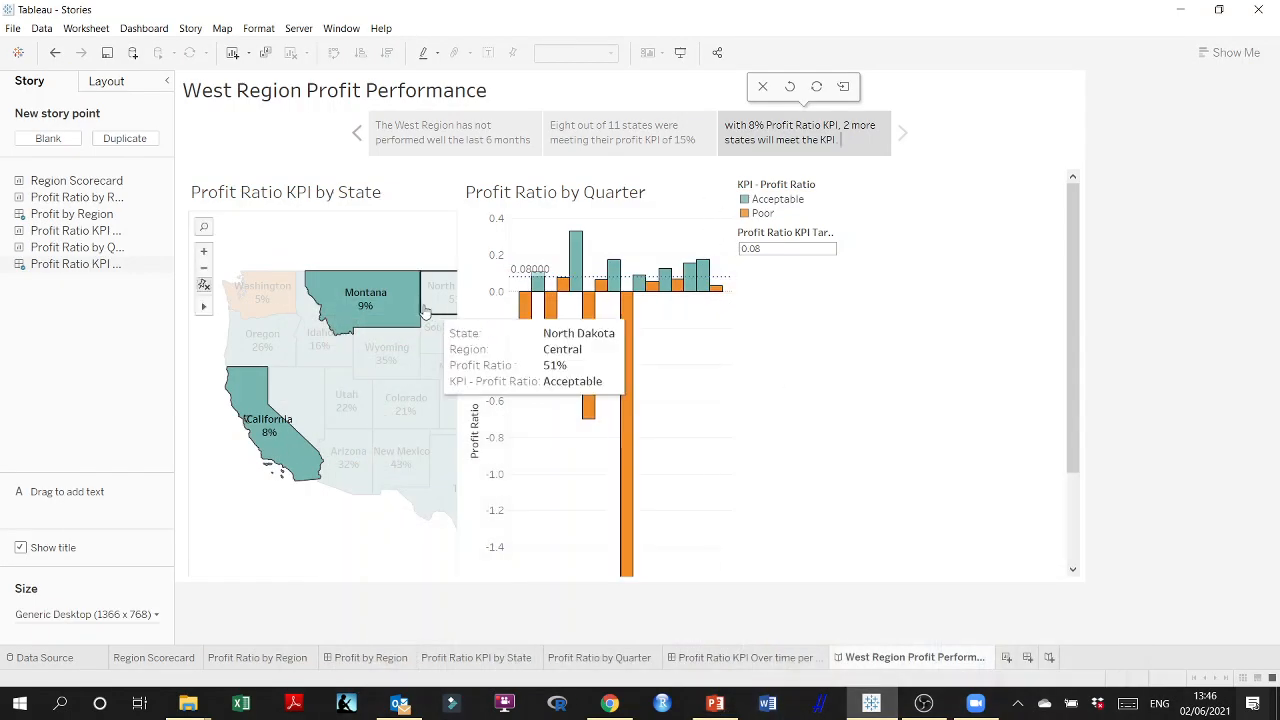
Compare the quarterly profit ratios of Montana and Washington, and reselect Montana and California on the state map
click(373, 313)
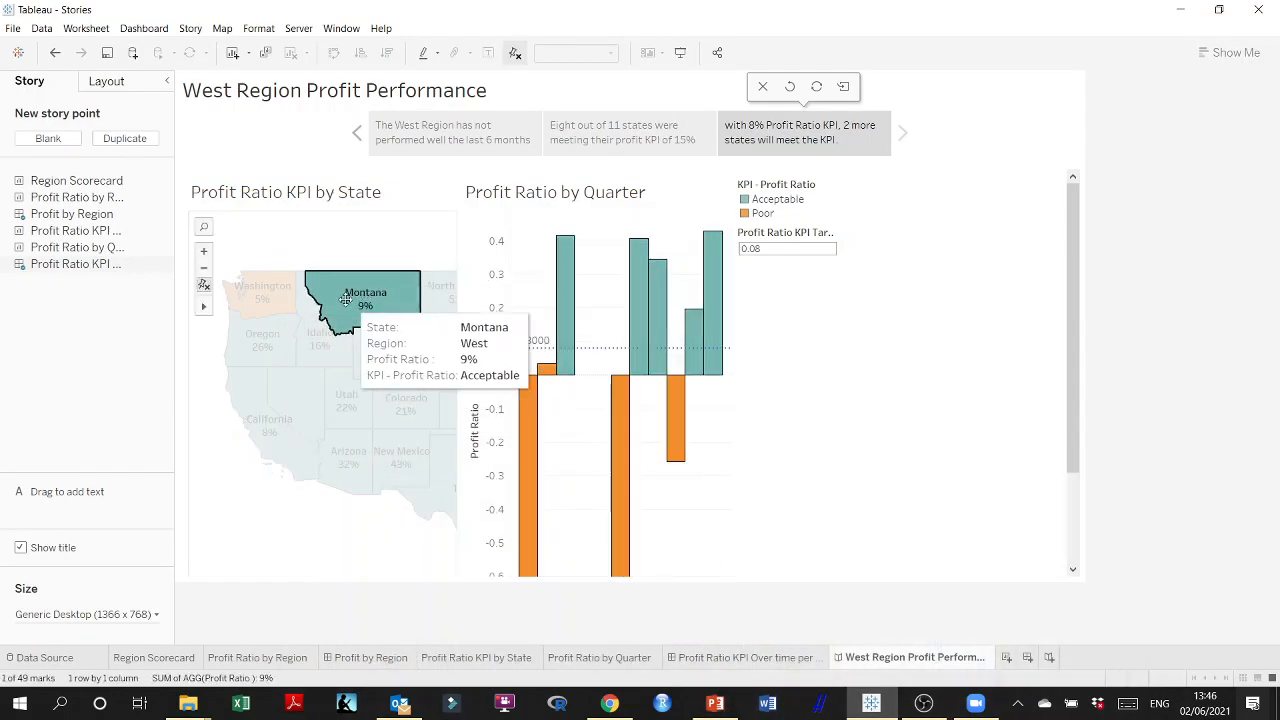
click(279, 296)
scroll(814, 369, down, 3)
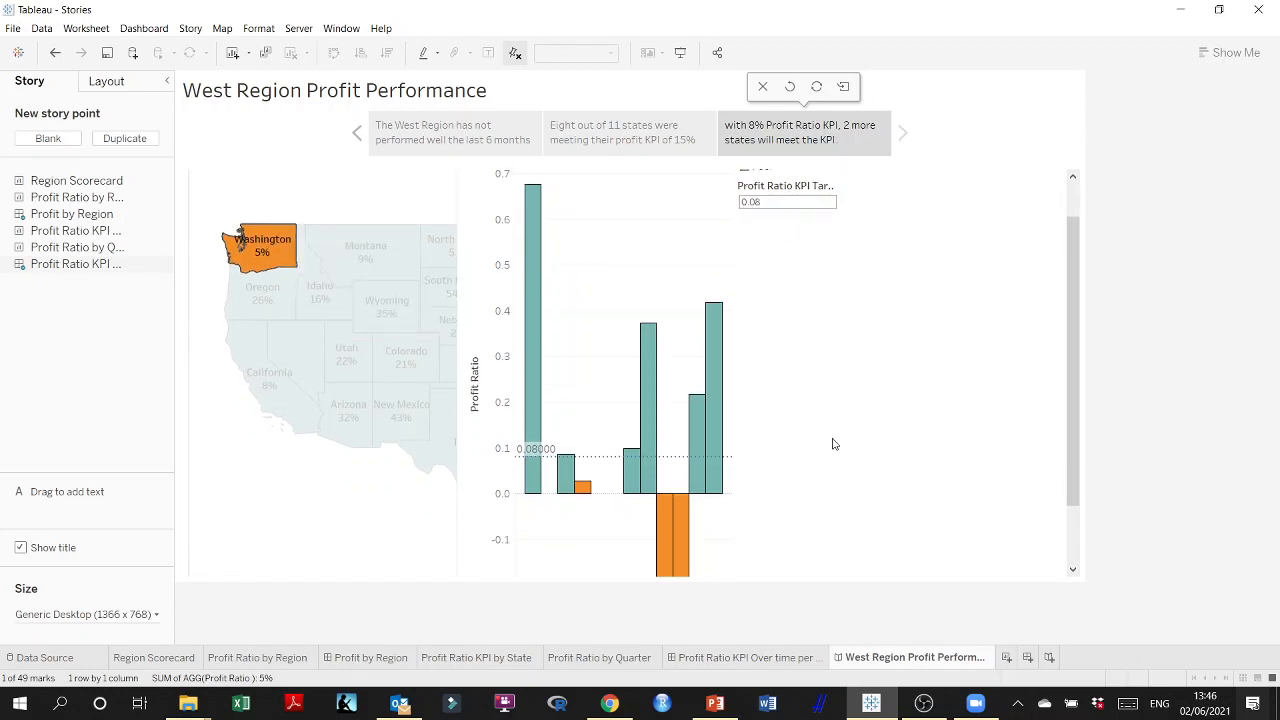
scroll(838, 480, up, 3)
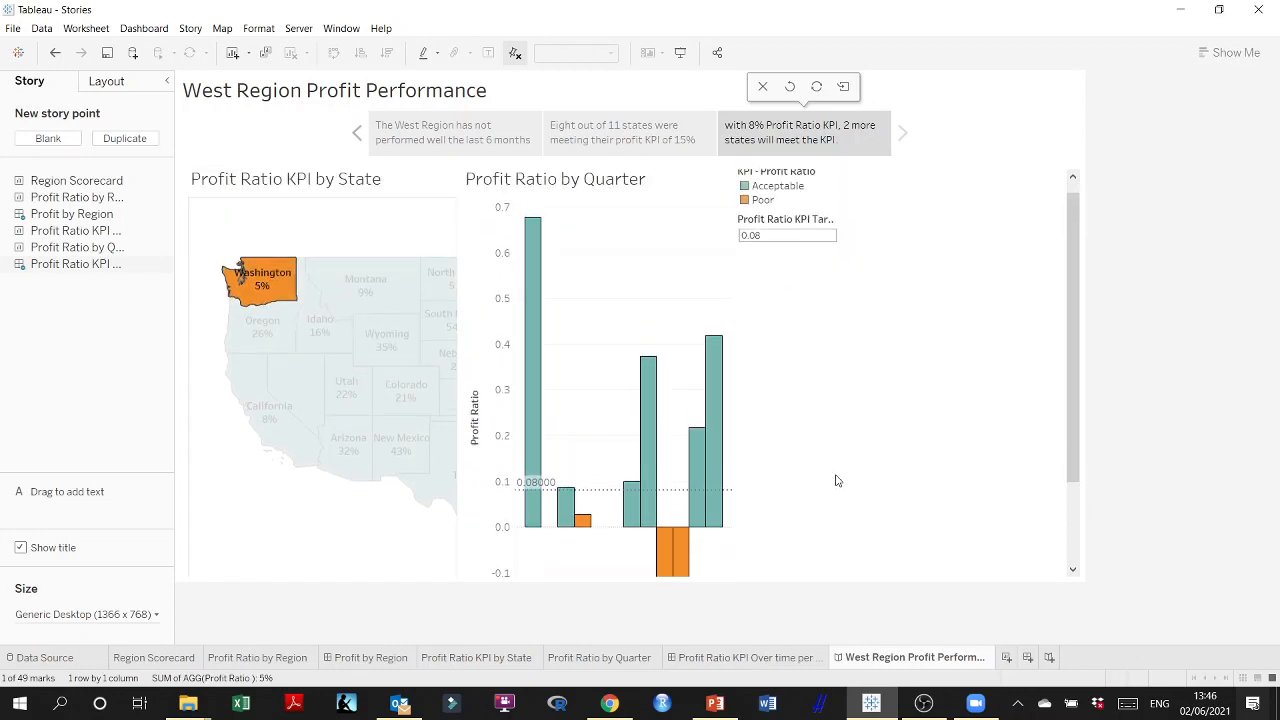
click(368, 290)
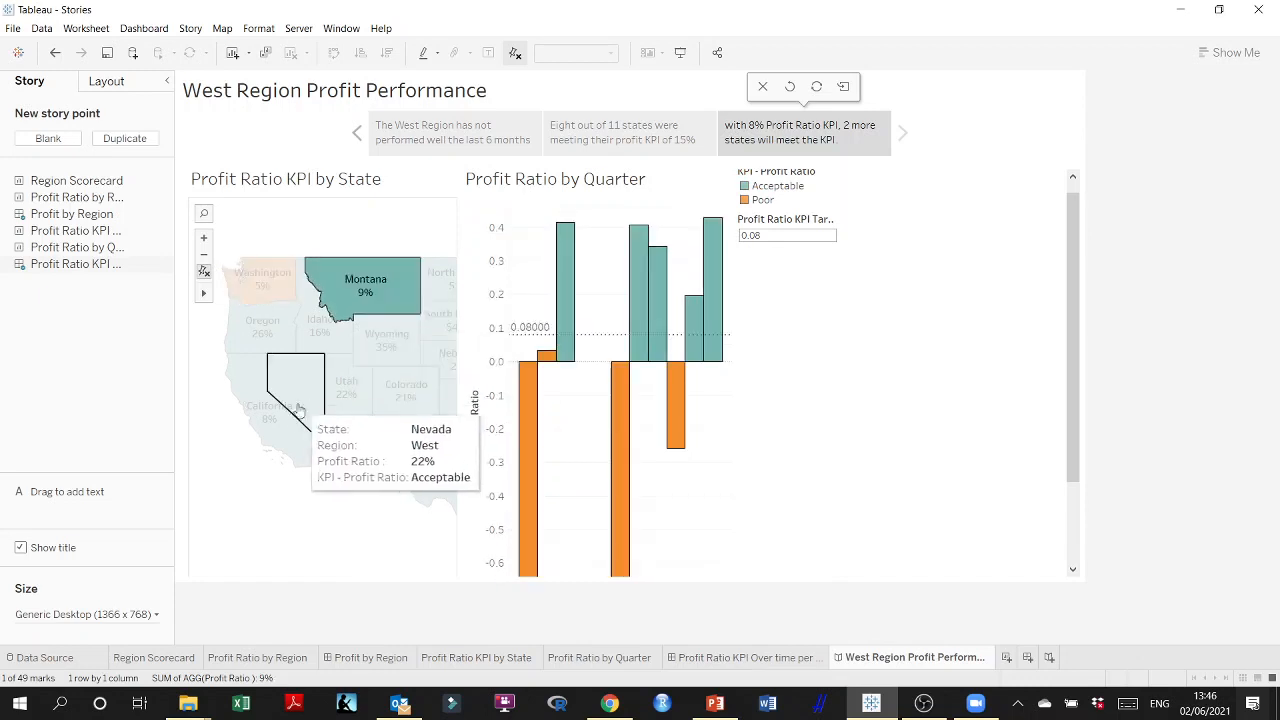
ctrl+click(267, 428)
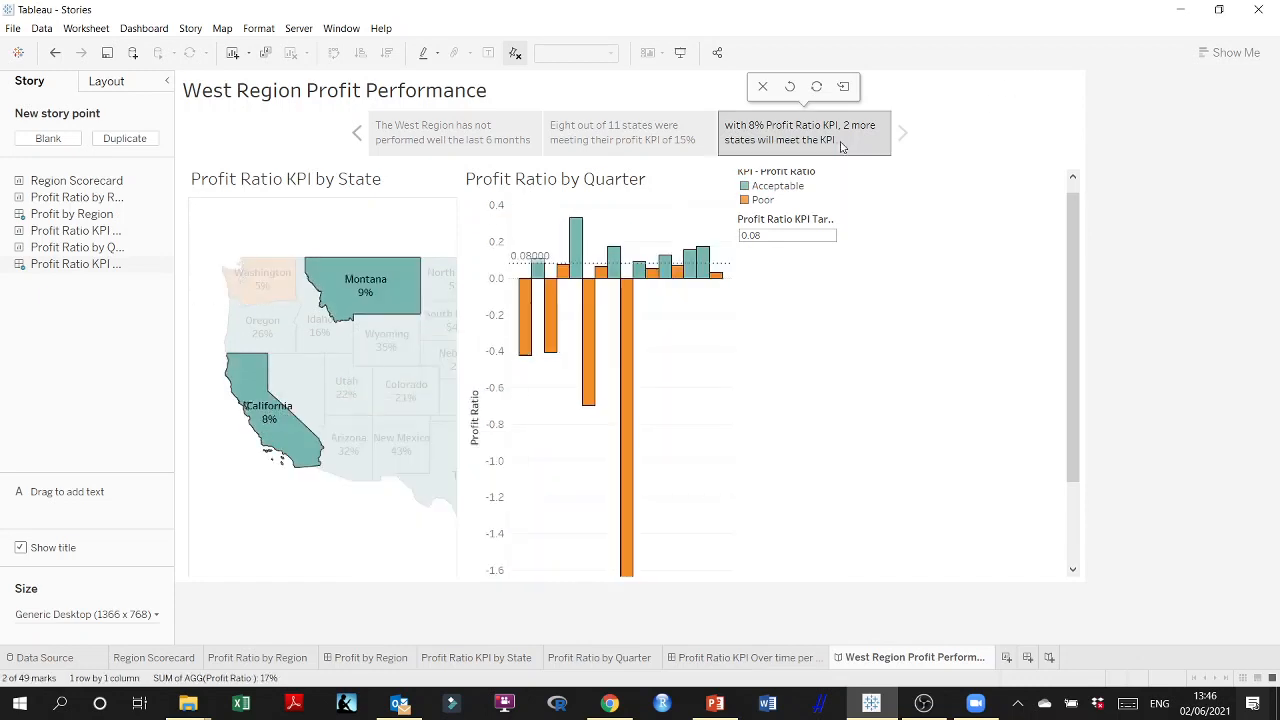
Duplicate the third story point and caption the copy "Washington State has been performing well"
click(124, 138)
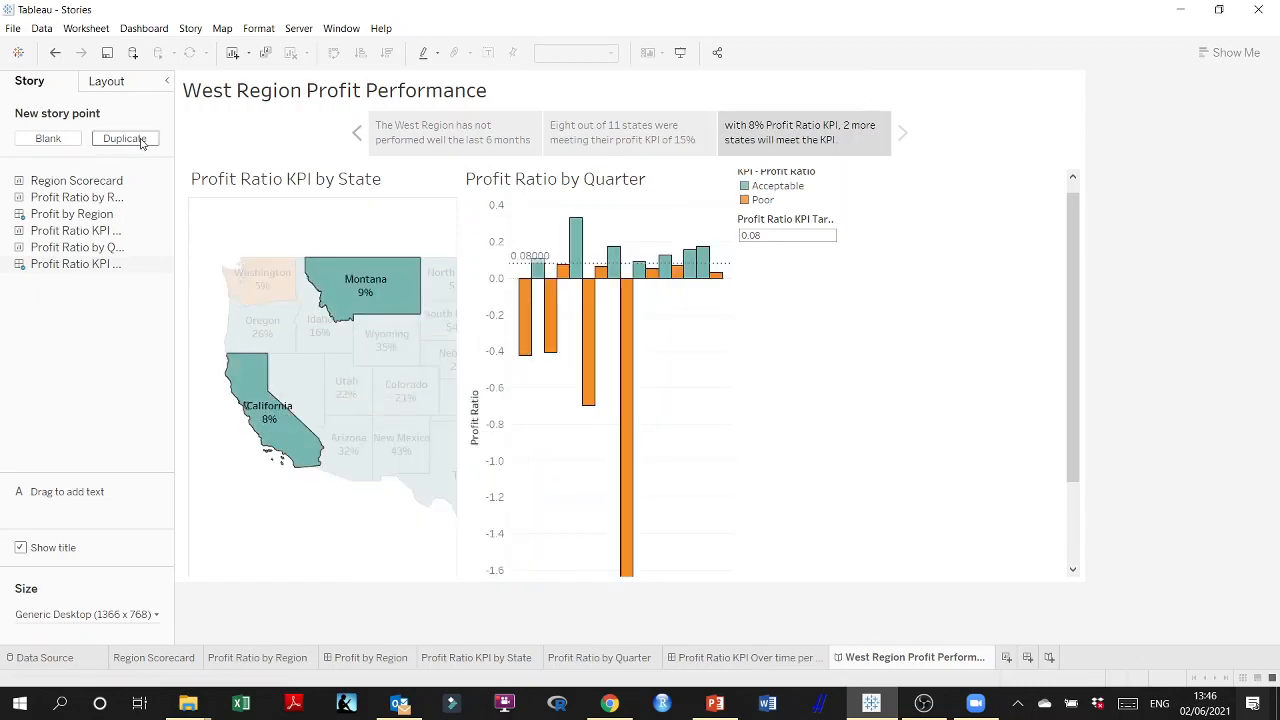
double_click(858, 140)
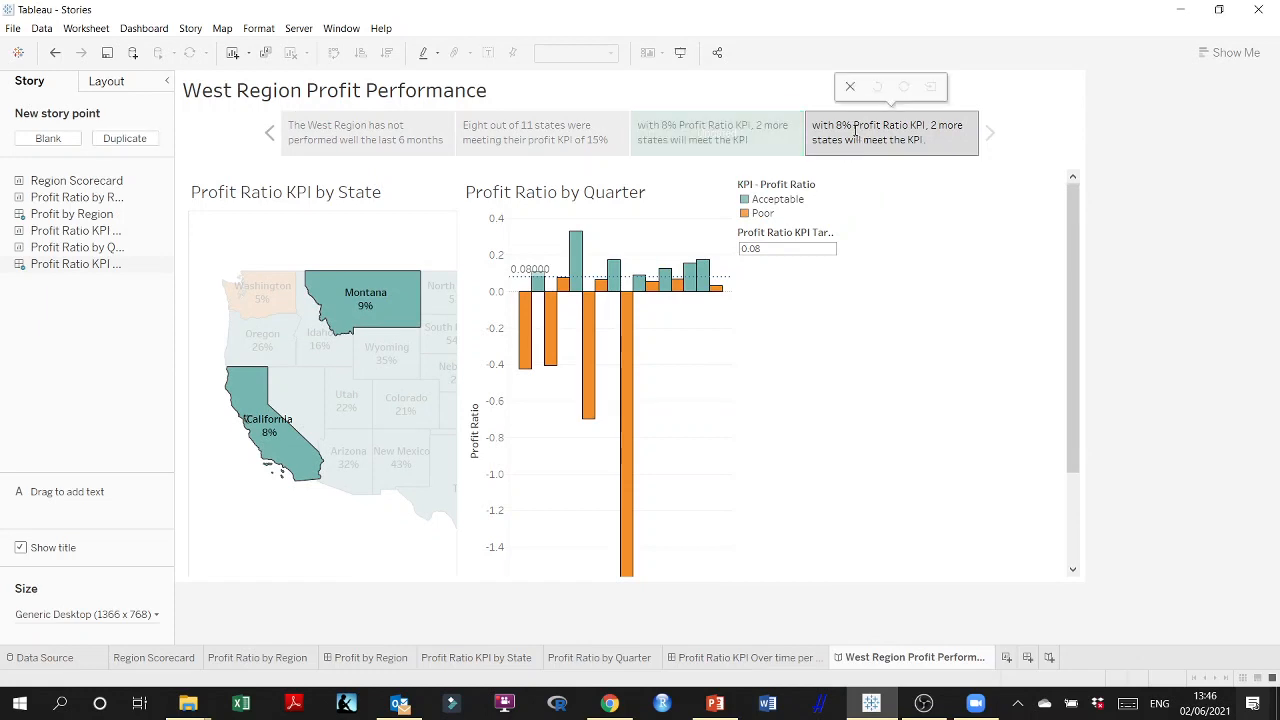
double_click(856, 128)
key(ctrl+a)
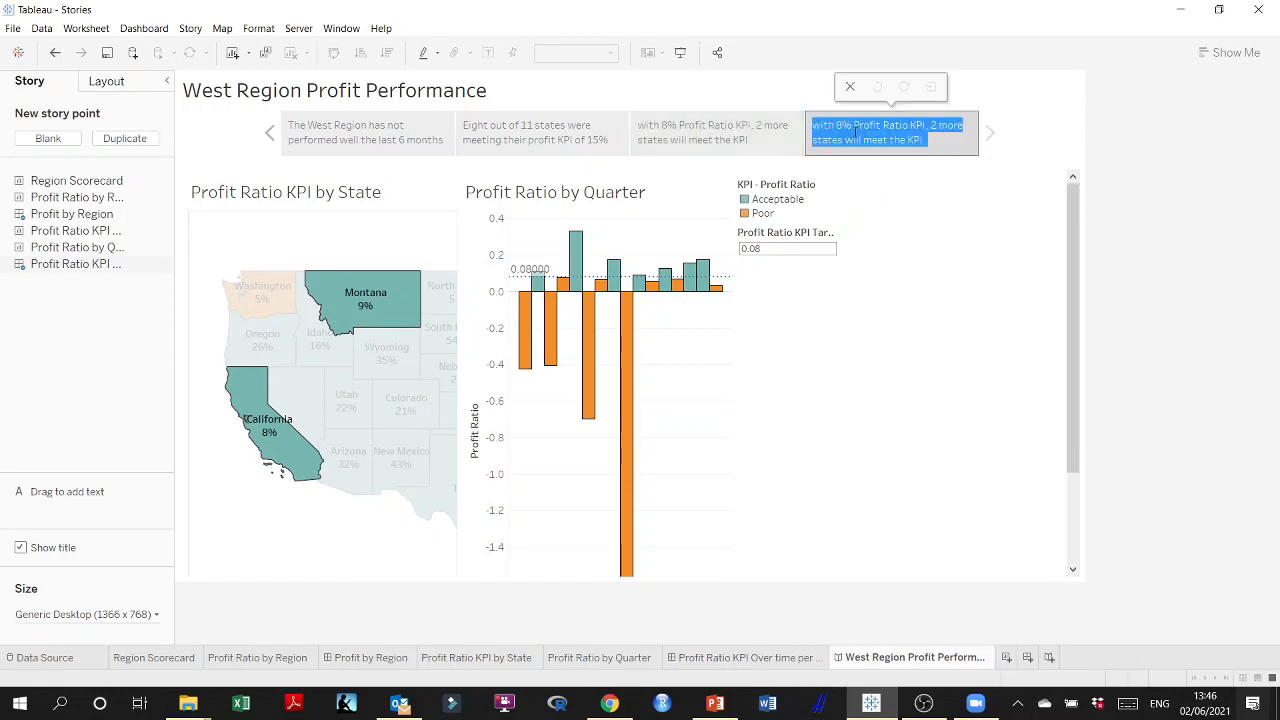
text(Washing)
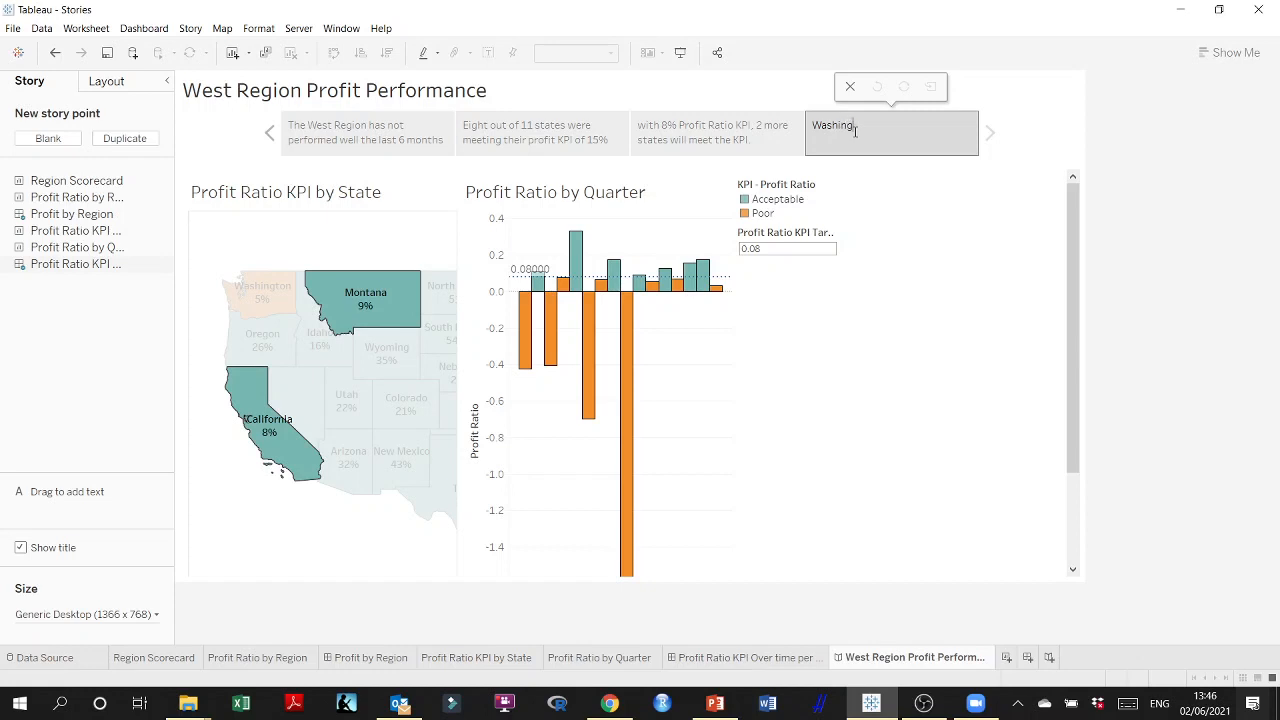
text(ton State has been performing well)
Select Washington on the fourth story point's state map and examine its profit ratio by quarter
click(250, 295)
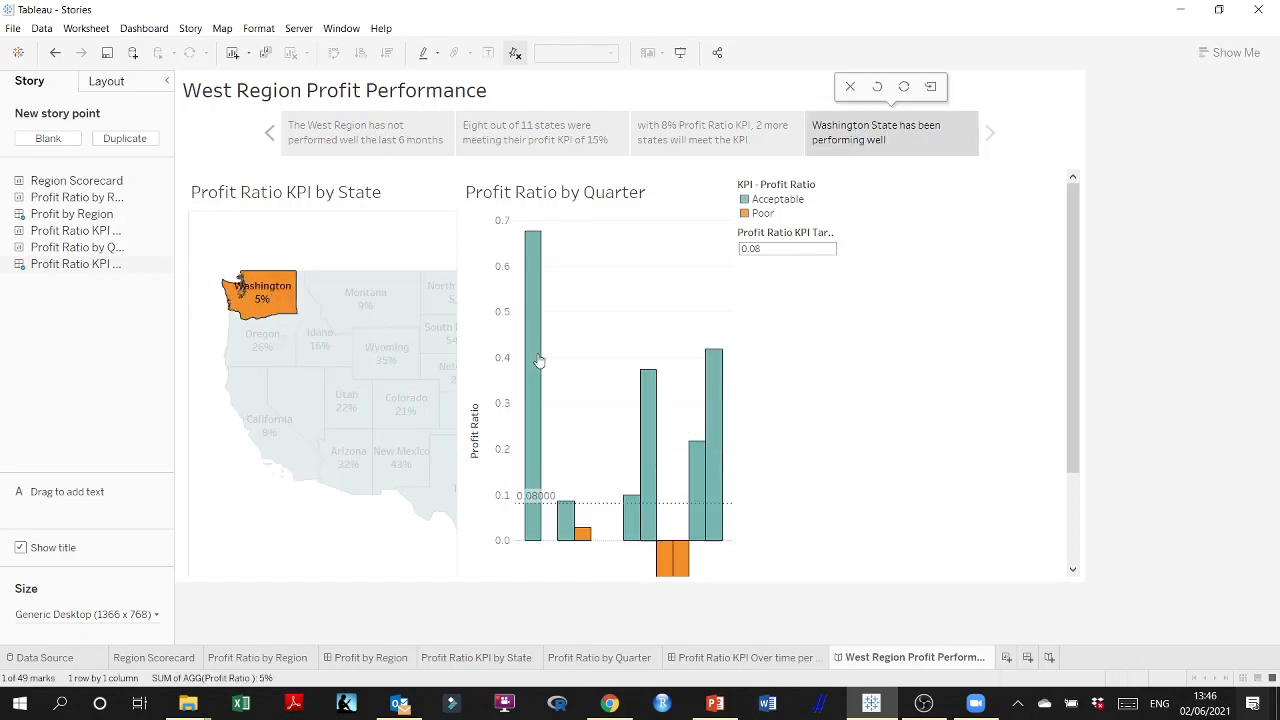
scroll(565, 500, down, 1)
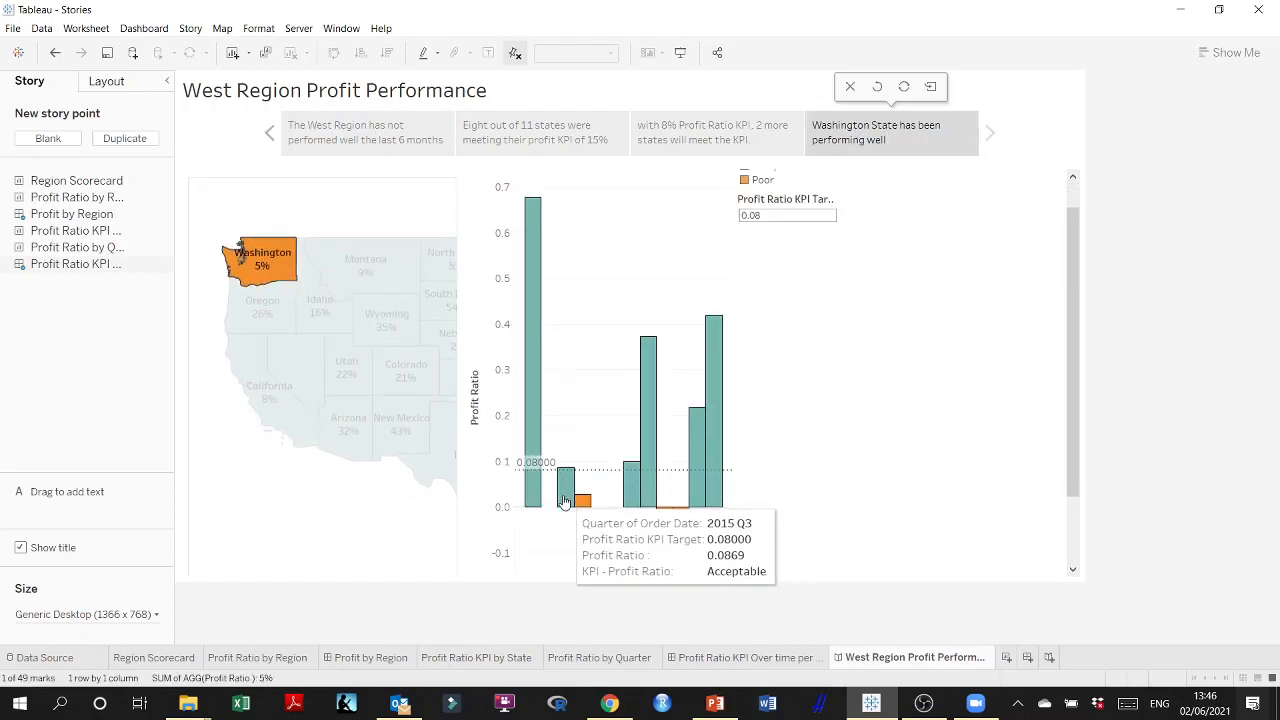
scroll(565, 500, down, 3)
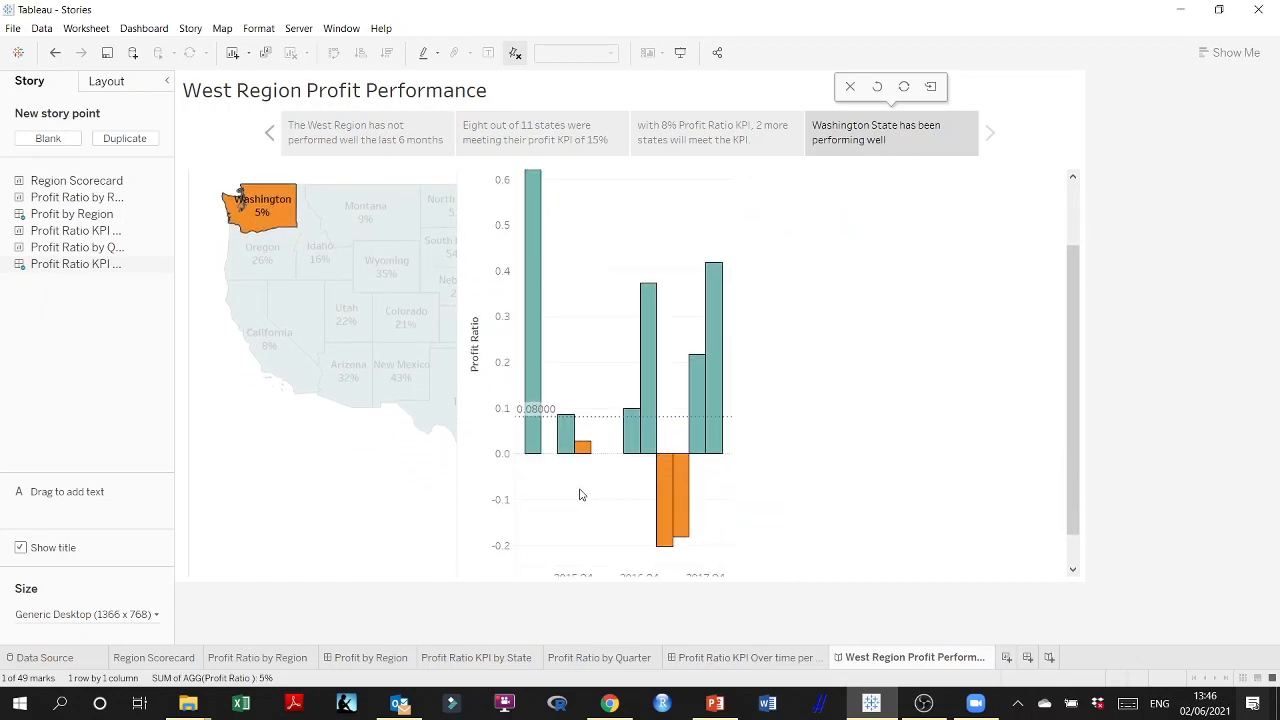
mouse_move(584, 452)
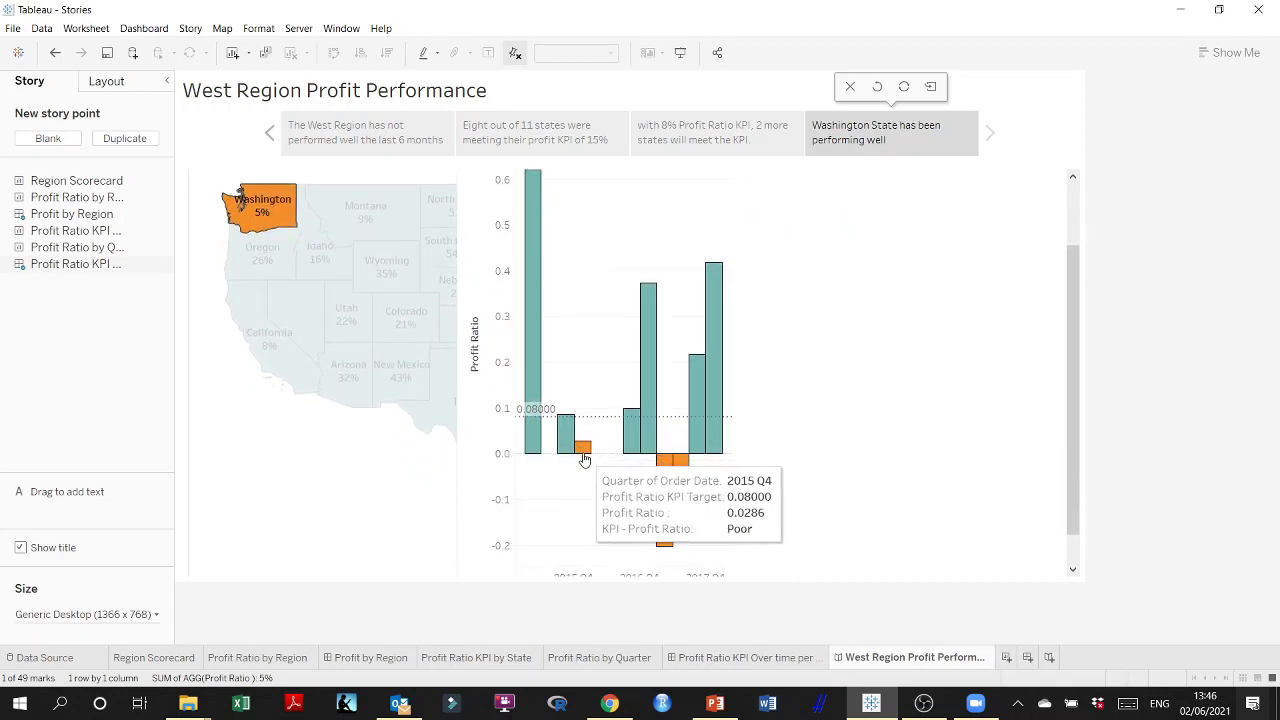
scroll(811, 466, up, 3)
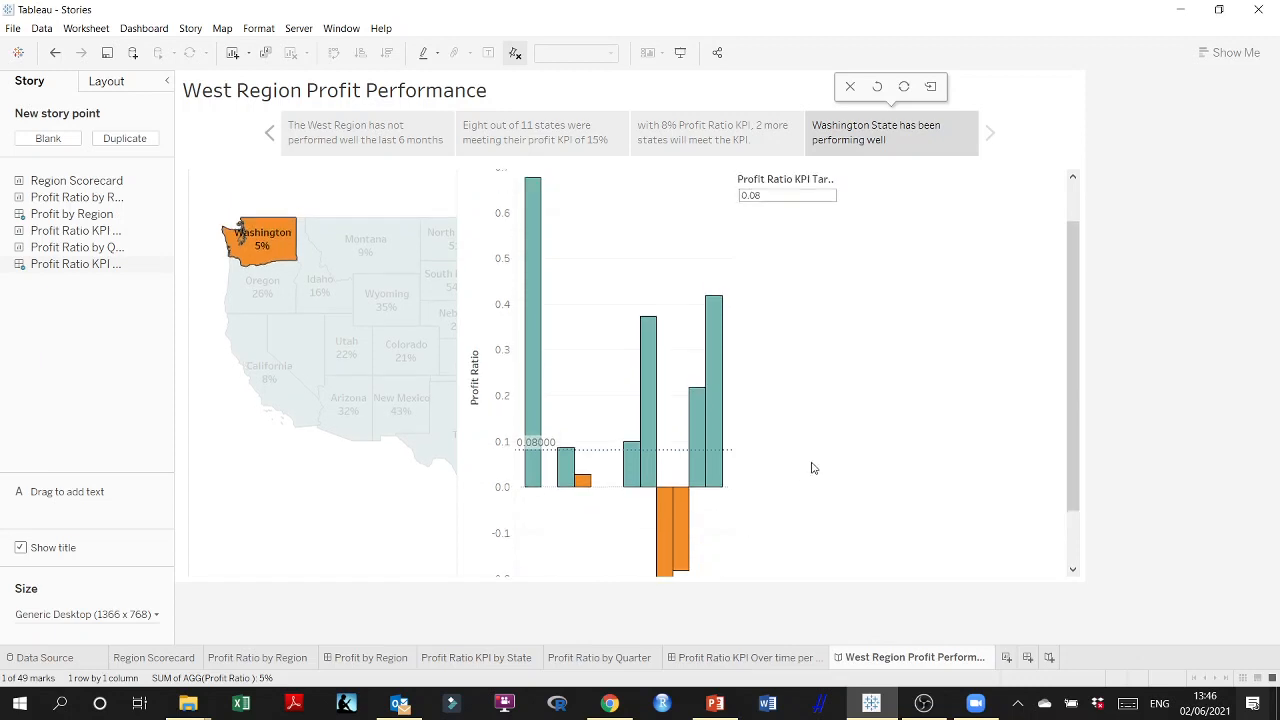
scroll(824, 452, up, 2)
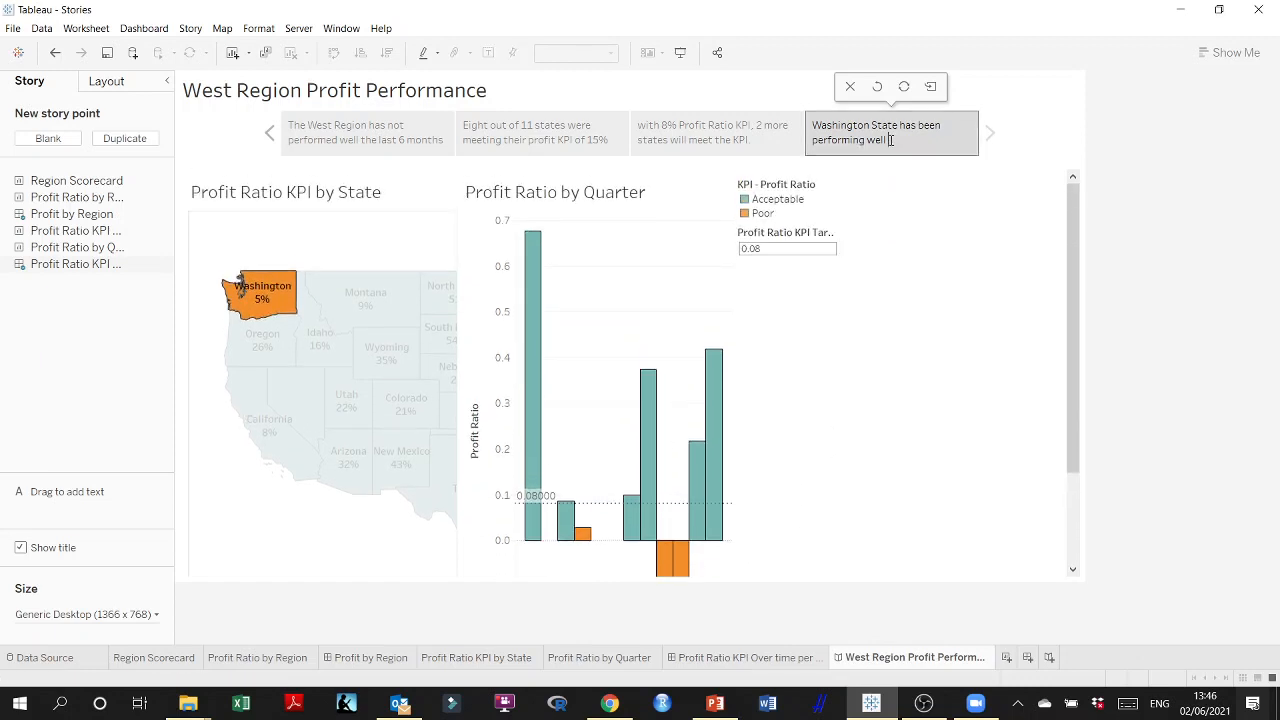
Extend the fourth story point's caption with ". It only performed bad in 3 quarters"
text(. It)
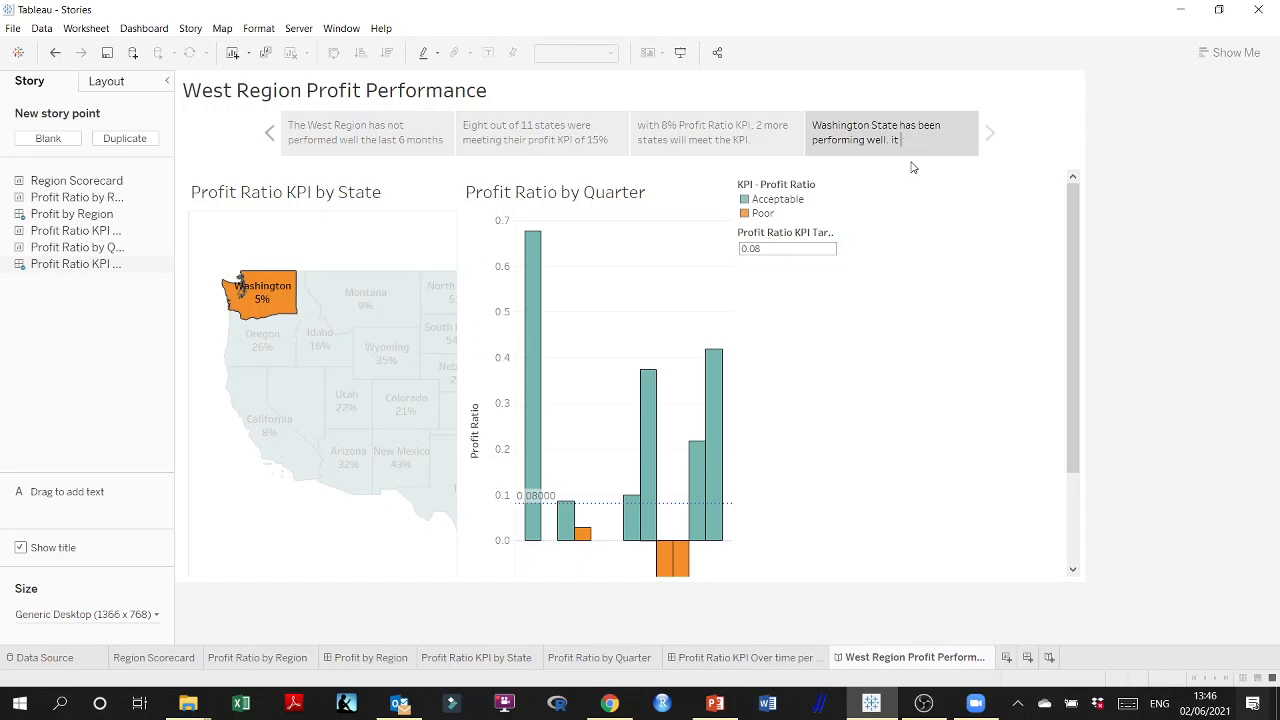
text( only performed bad in 3 quarters)
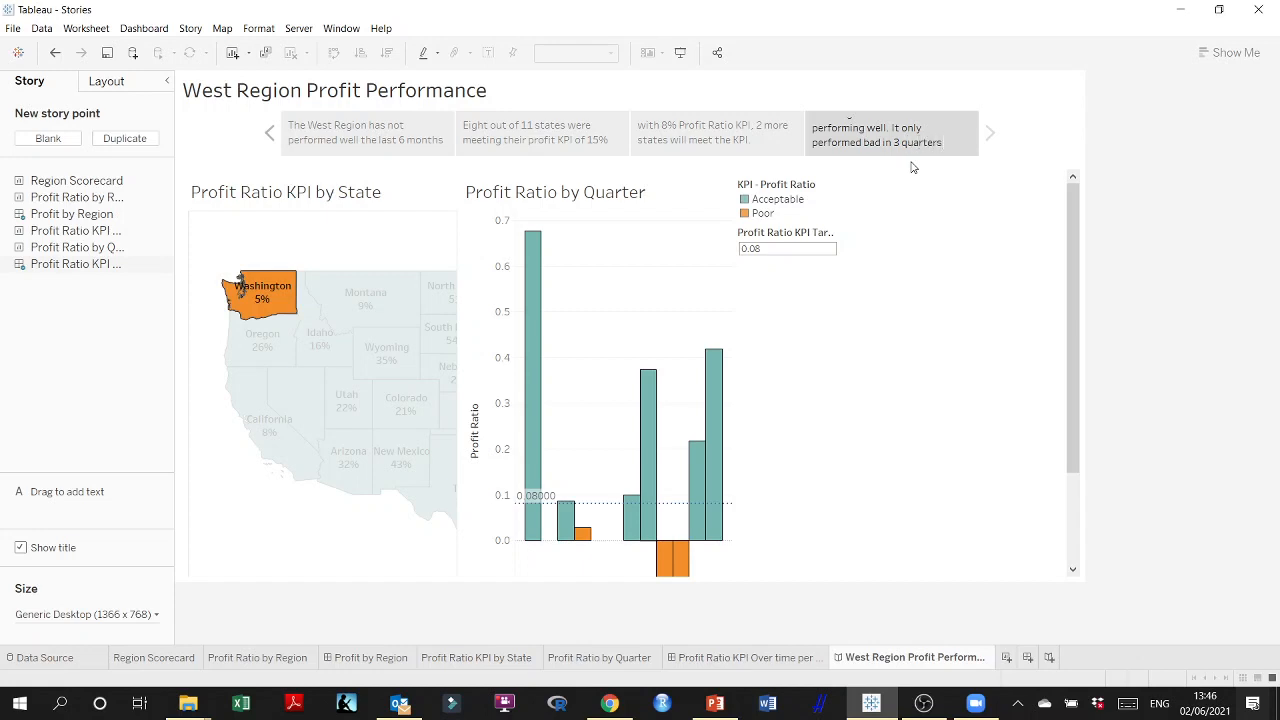
scroll(940, 330, down, 1)
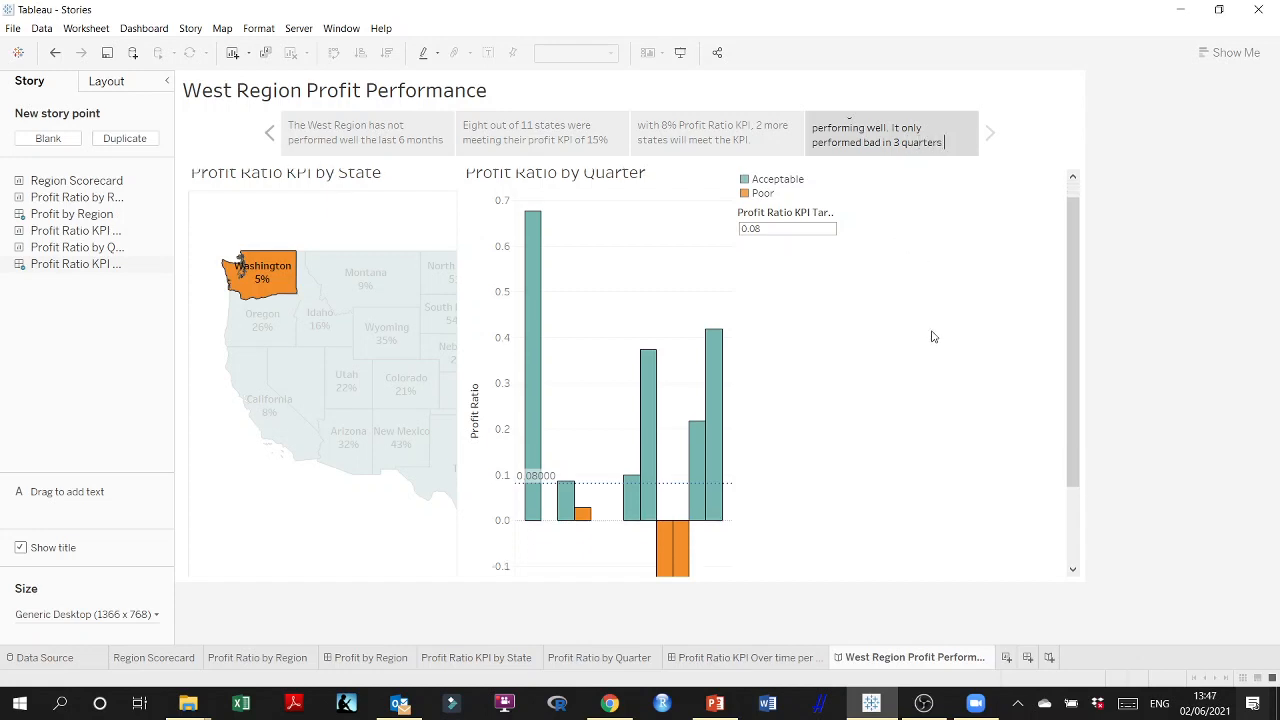
scroll(944, 355, up, 1)
click(970, 338)
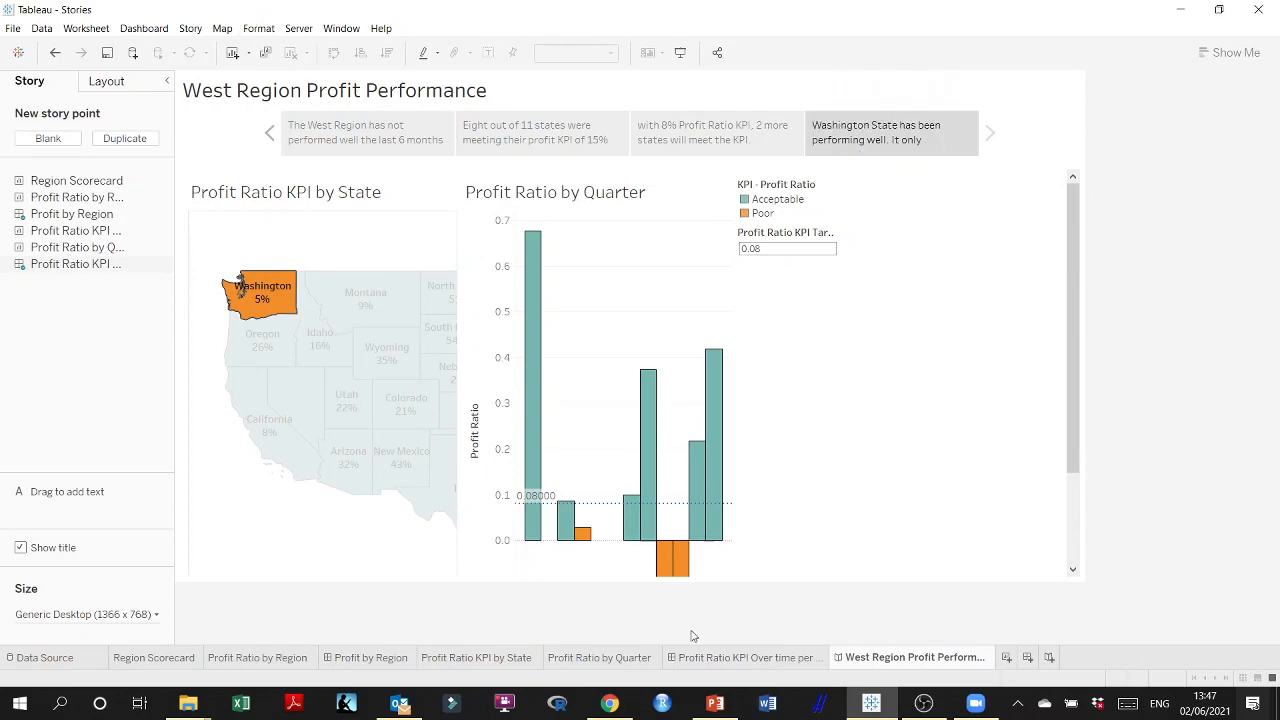
Switch to PowerPoint to check the slide's note on Presentation Mode, and return to Tableau
click(715, 703)
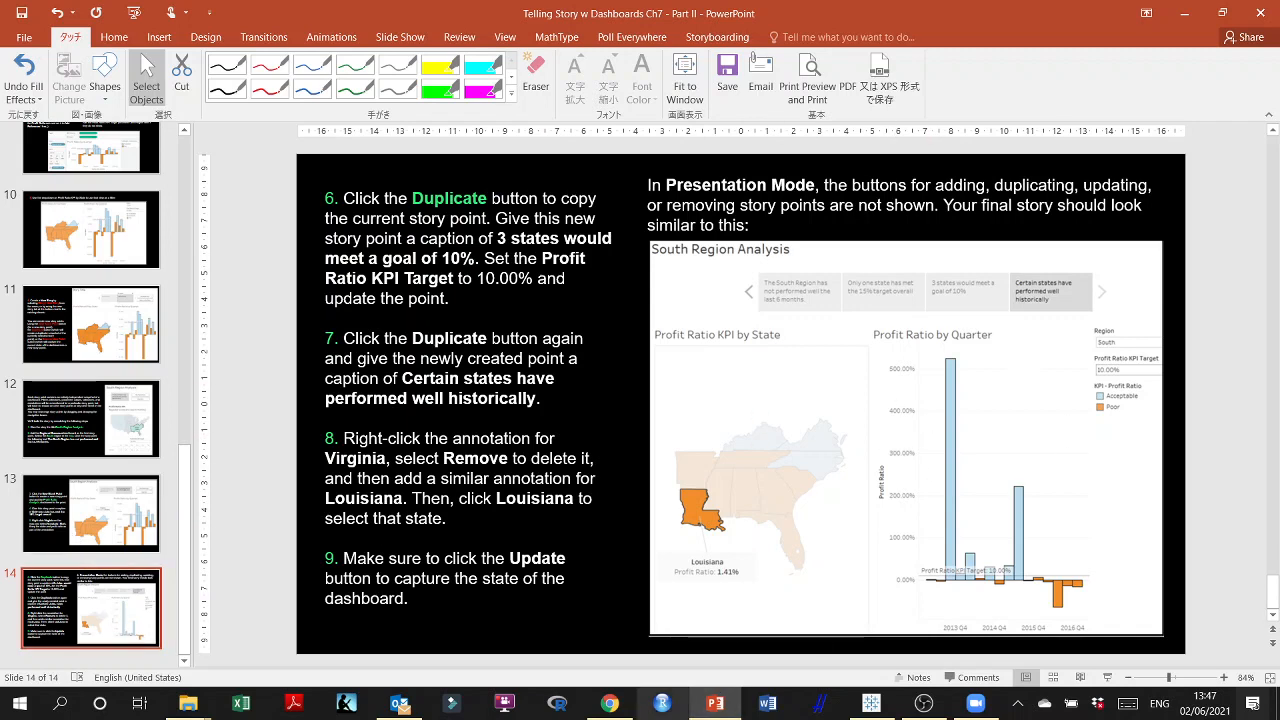
click(715, 703)
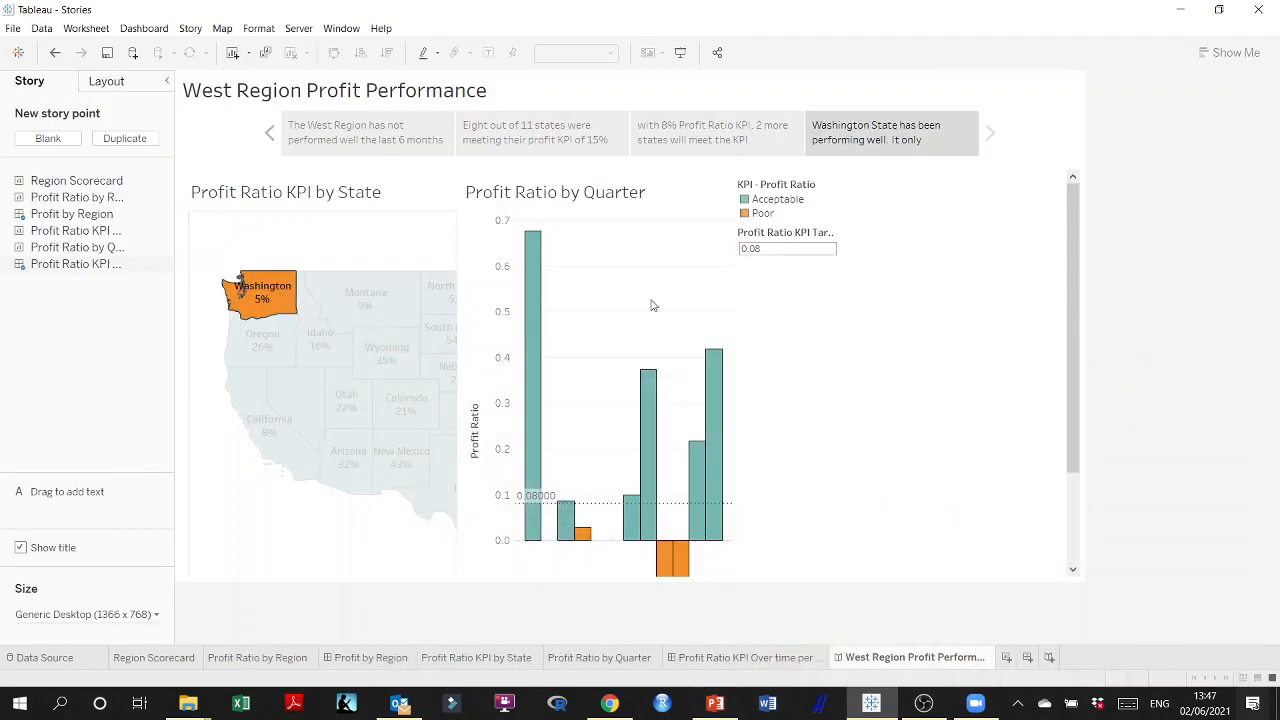
Present the story in Presentation Mode through its first two points, selecting the West region on the first point's map
click(681, 54)
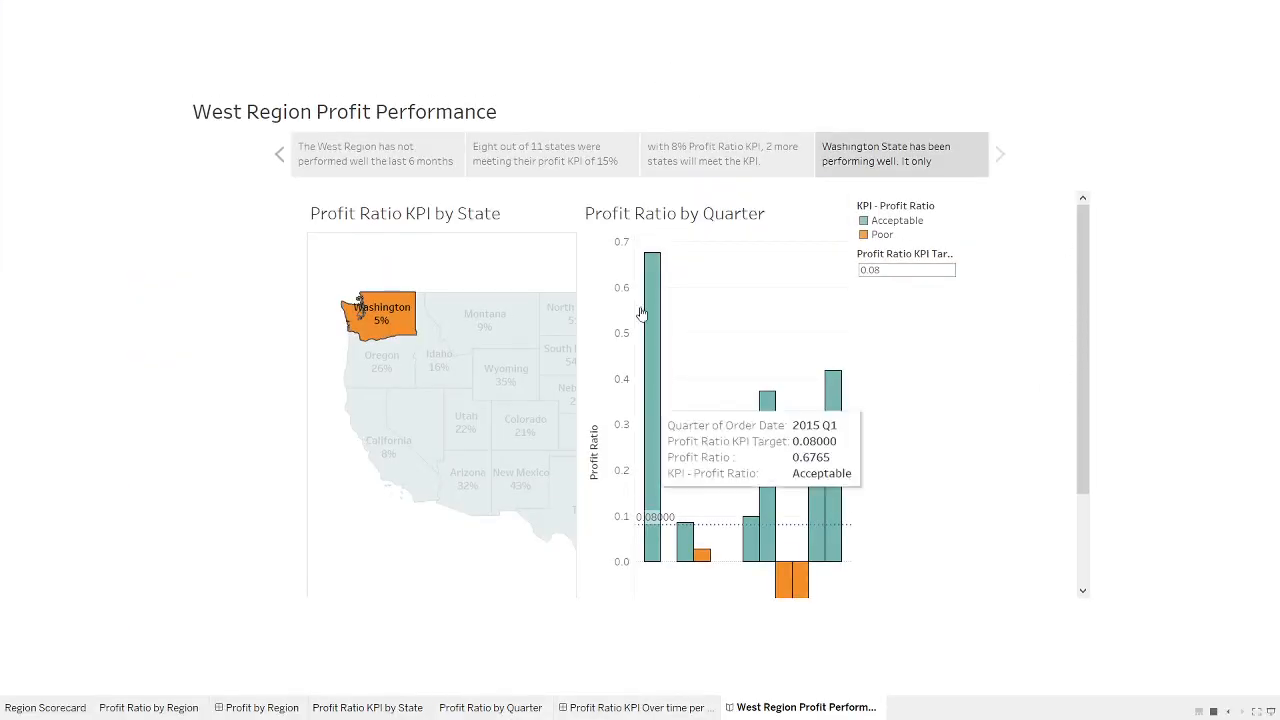
click(376, 167)
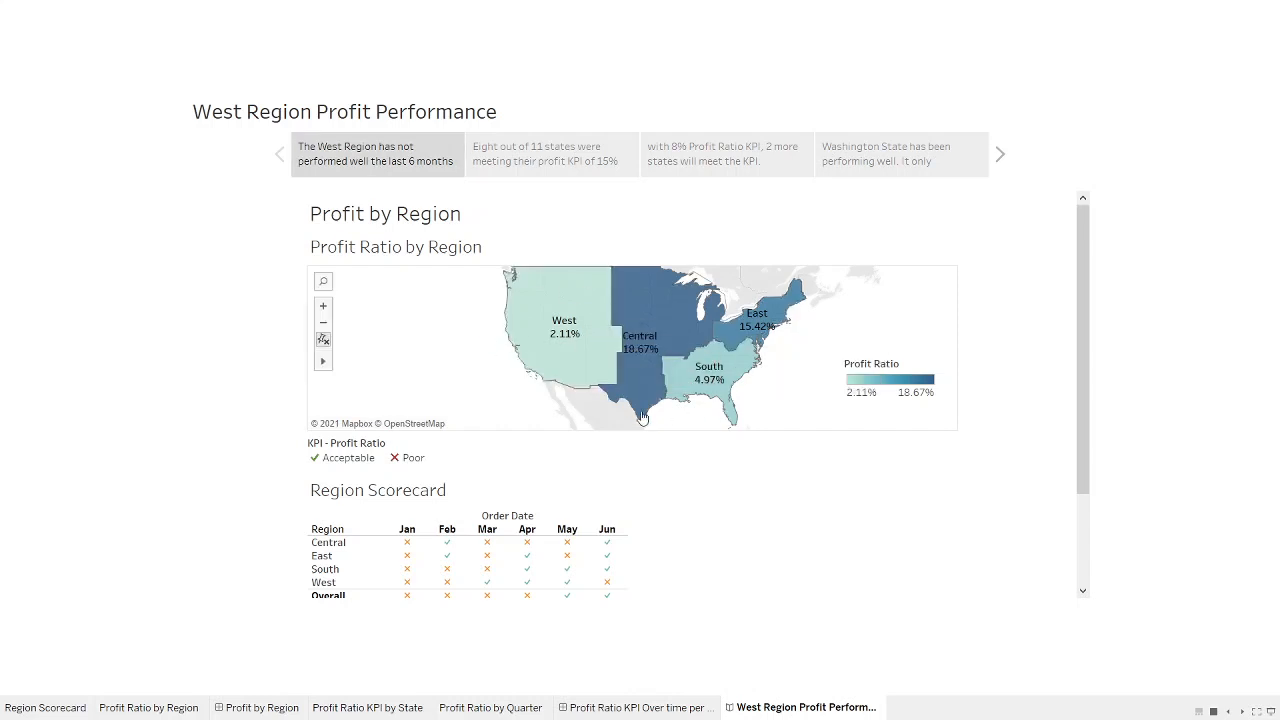
mouse_move(565, 310)
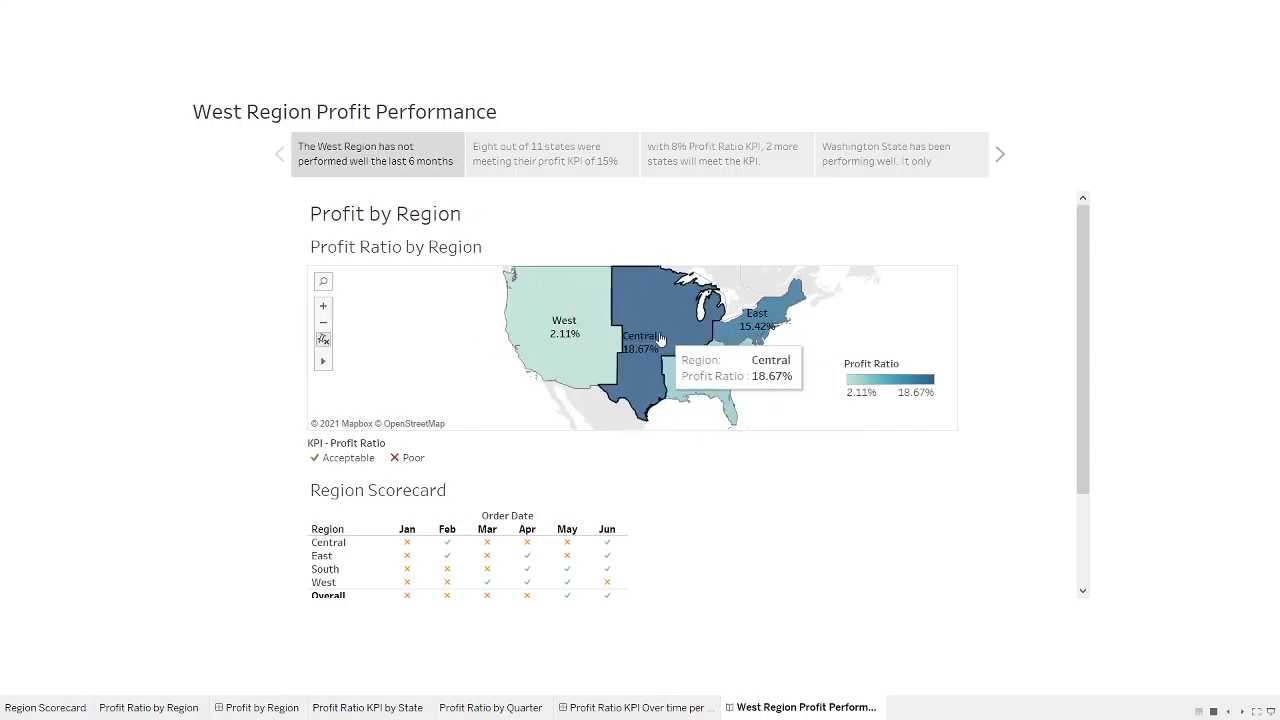
click(566, 338)
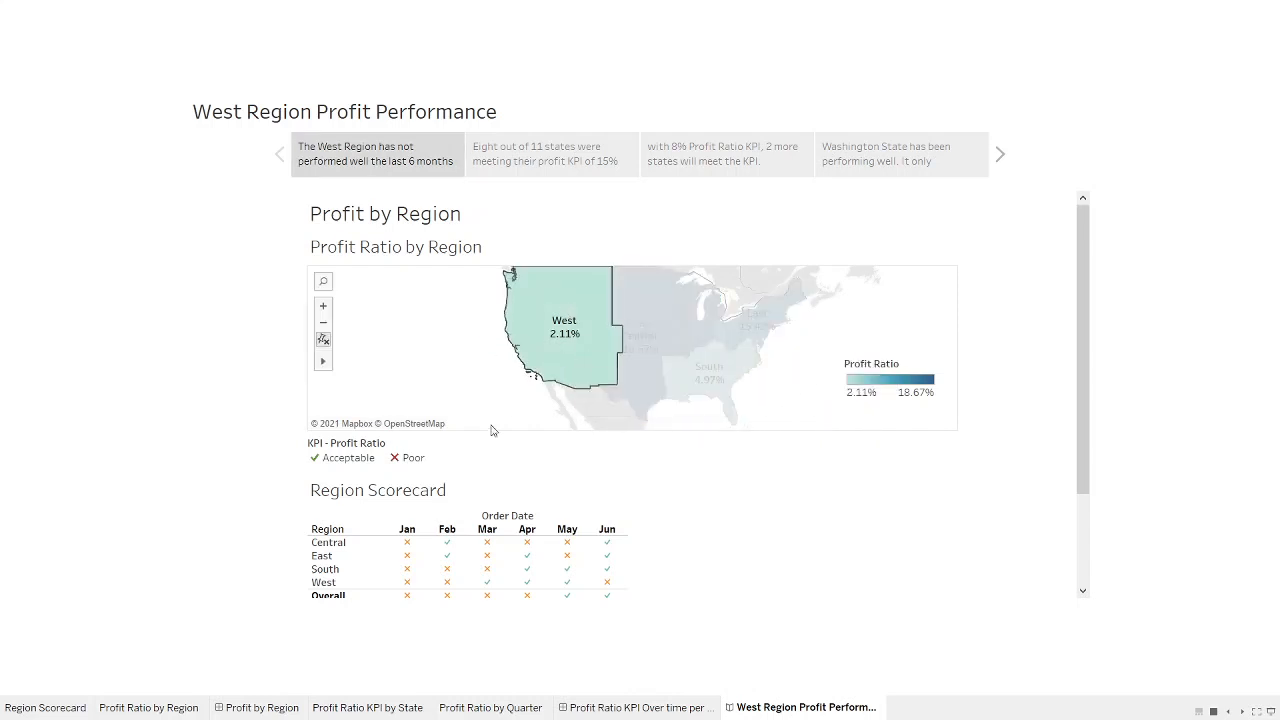
click(546, 151)
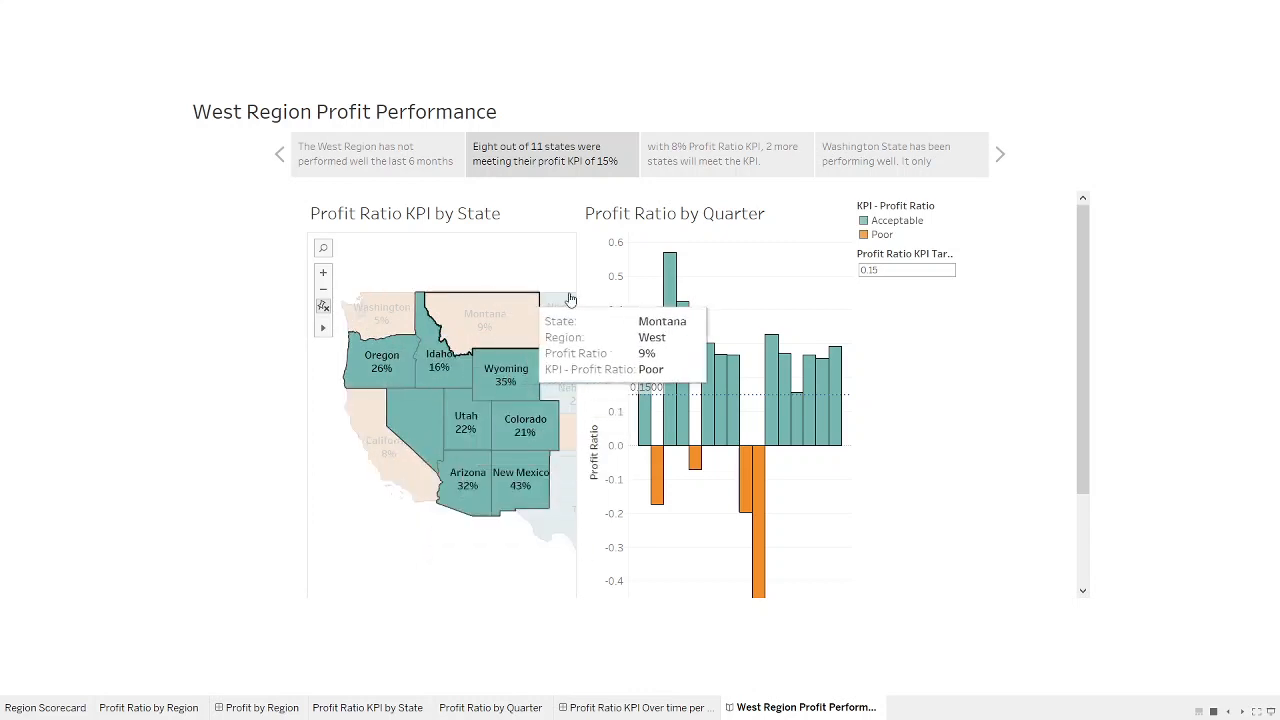
Present the third story point's Montana and California figures, and select Washington on the fourth point's state map
click(733, 161)
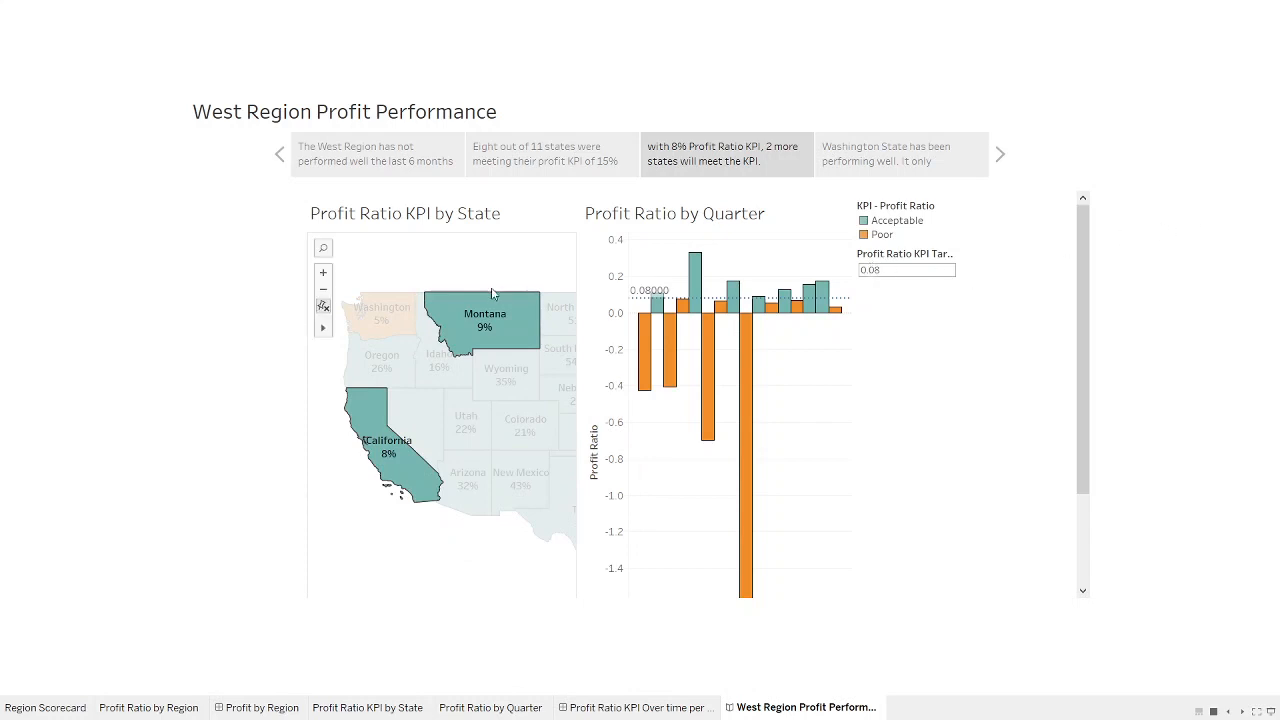
mouse_move(476, 334)
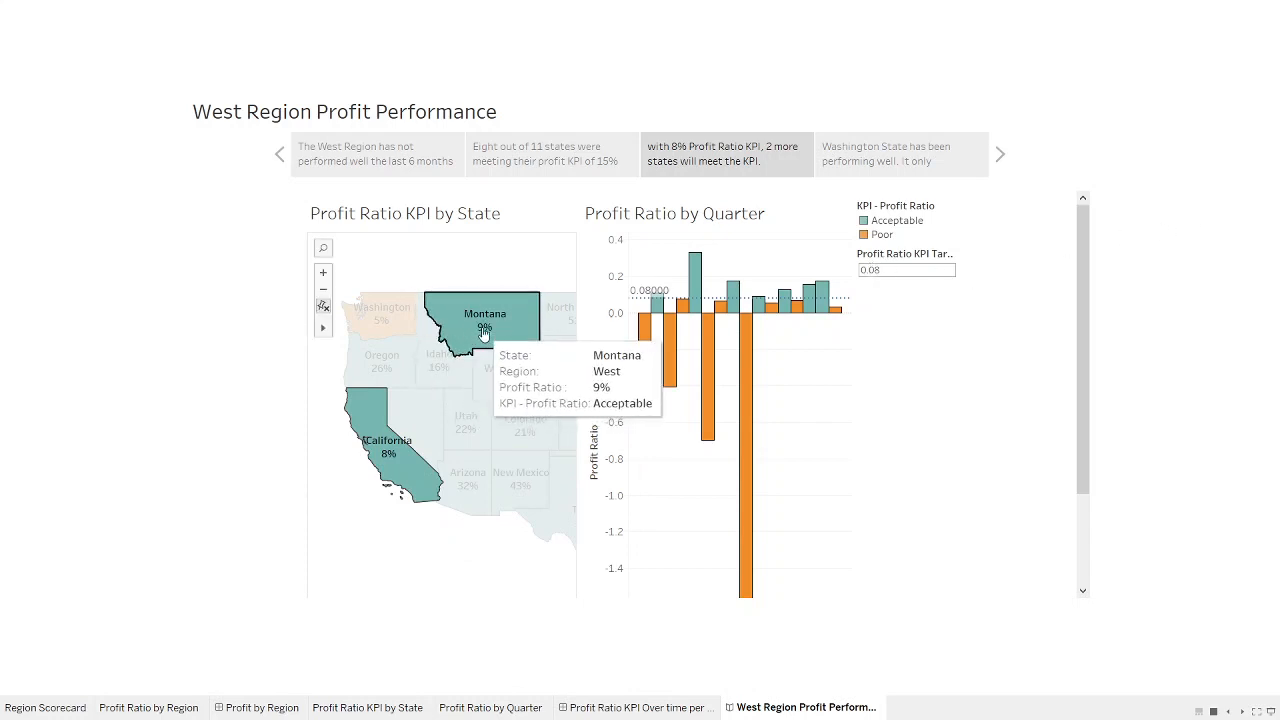
mouse_move(384, 464)
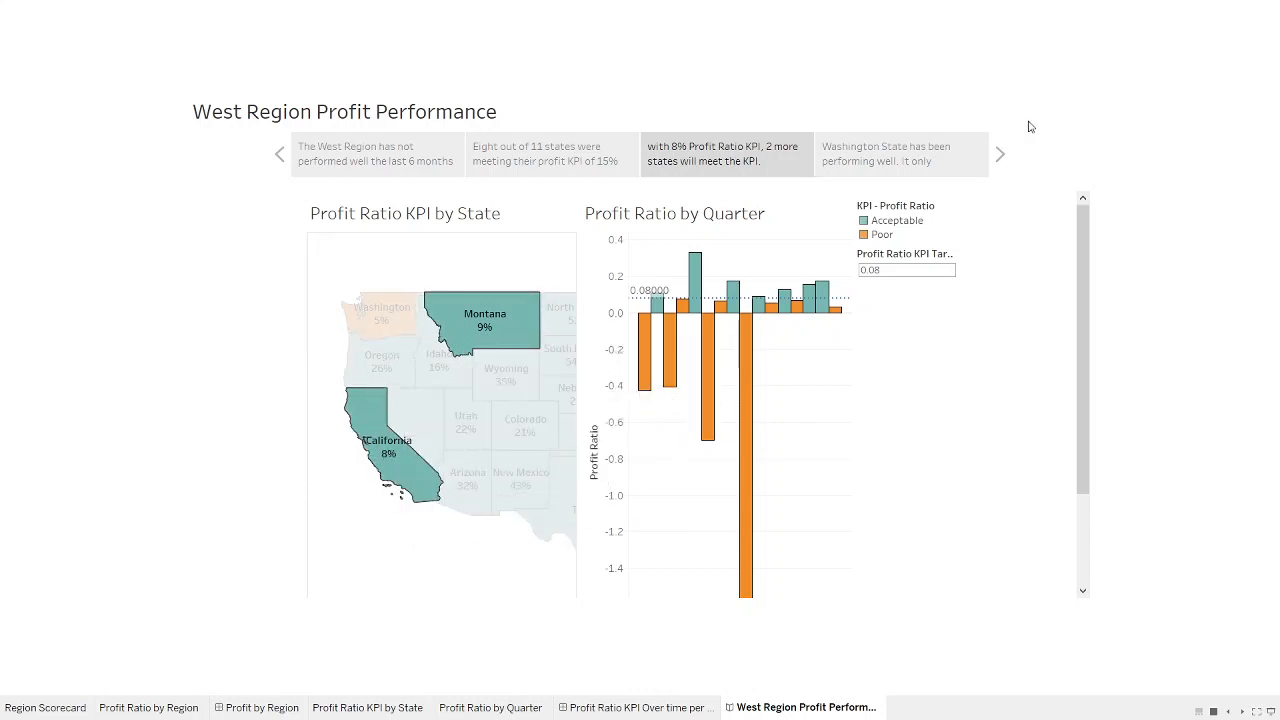
click(856, 160)
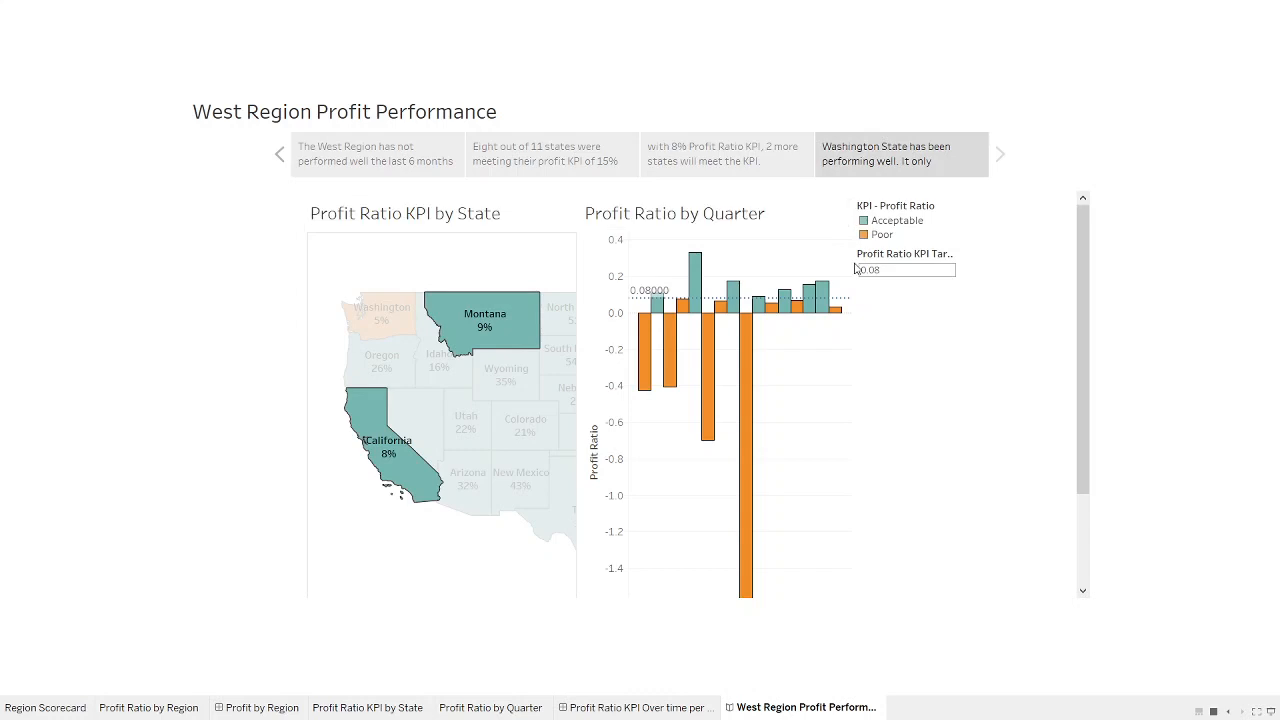
click(386, 318)
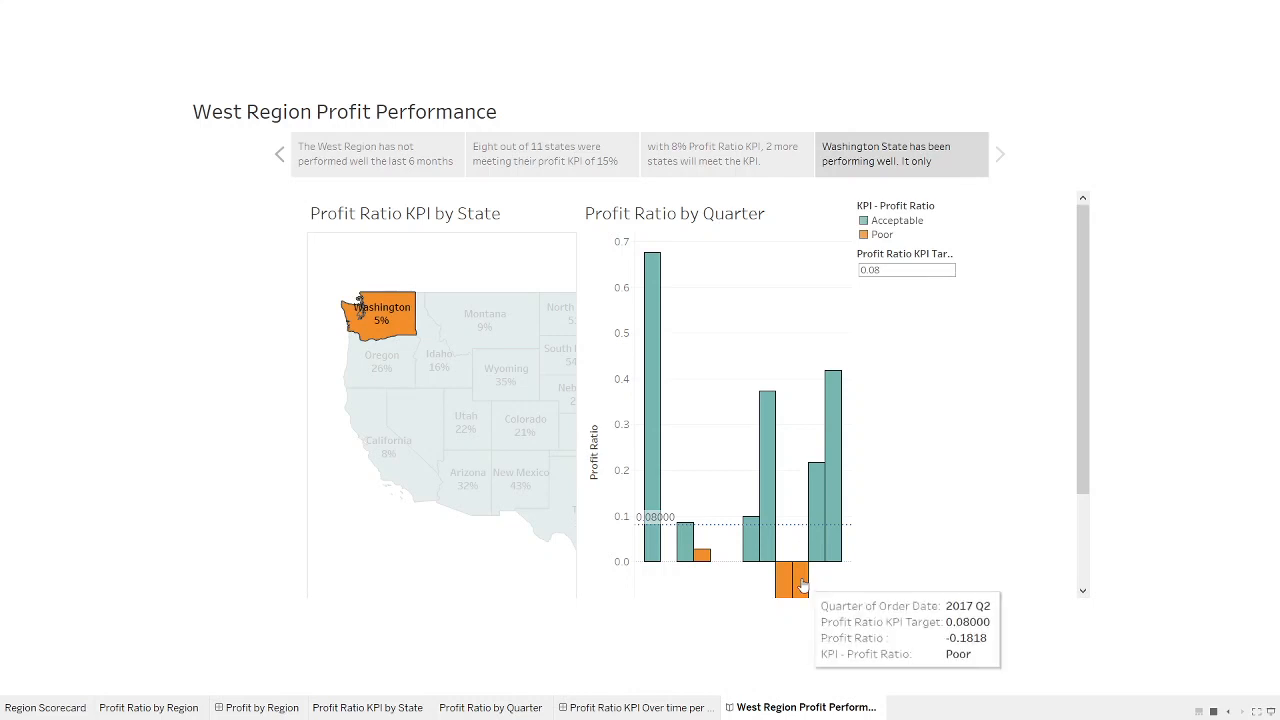
Return to the third story point and view California's quarterly profit ratio alone, then combined with Montana's
click(733, 159)
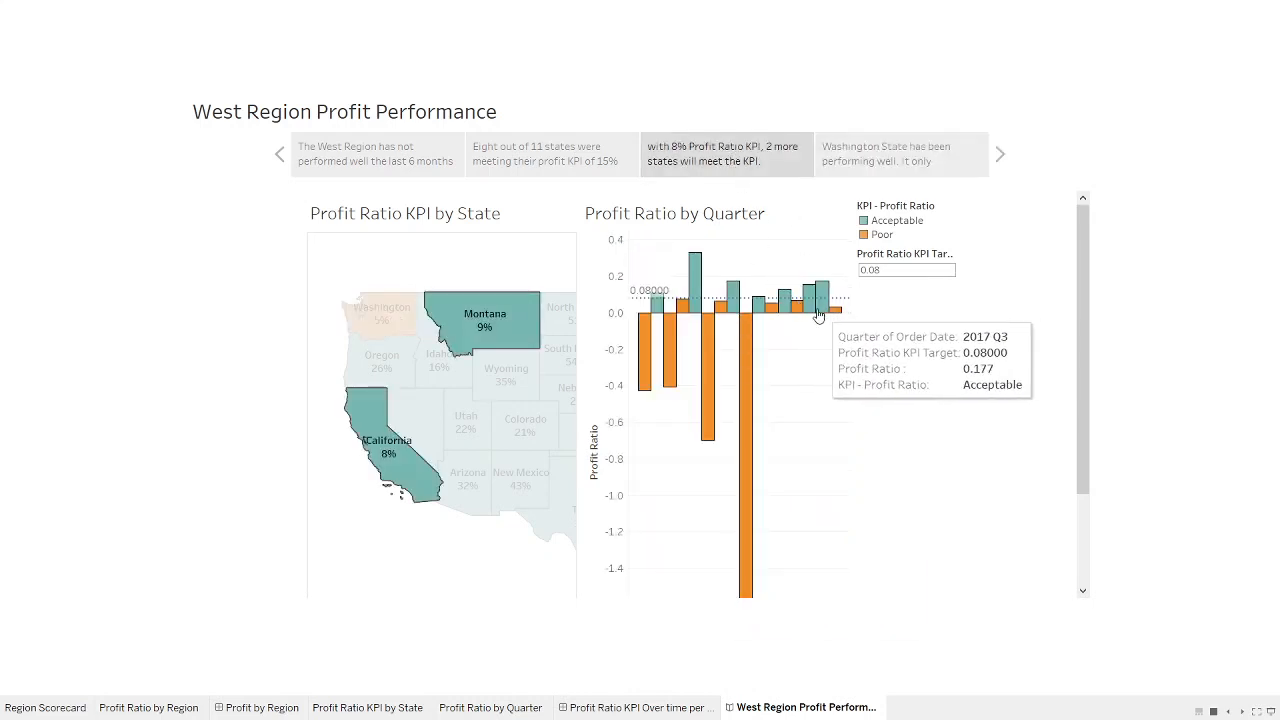
click(383, 445)
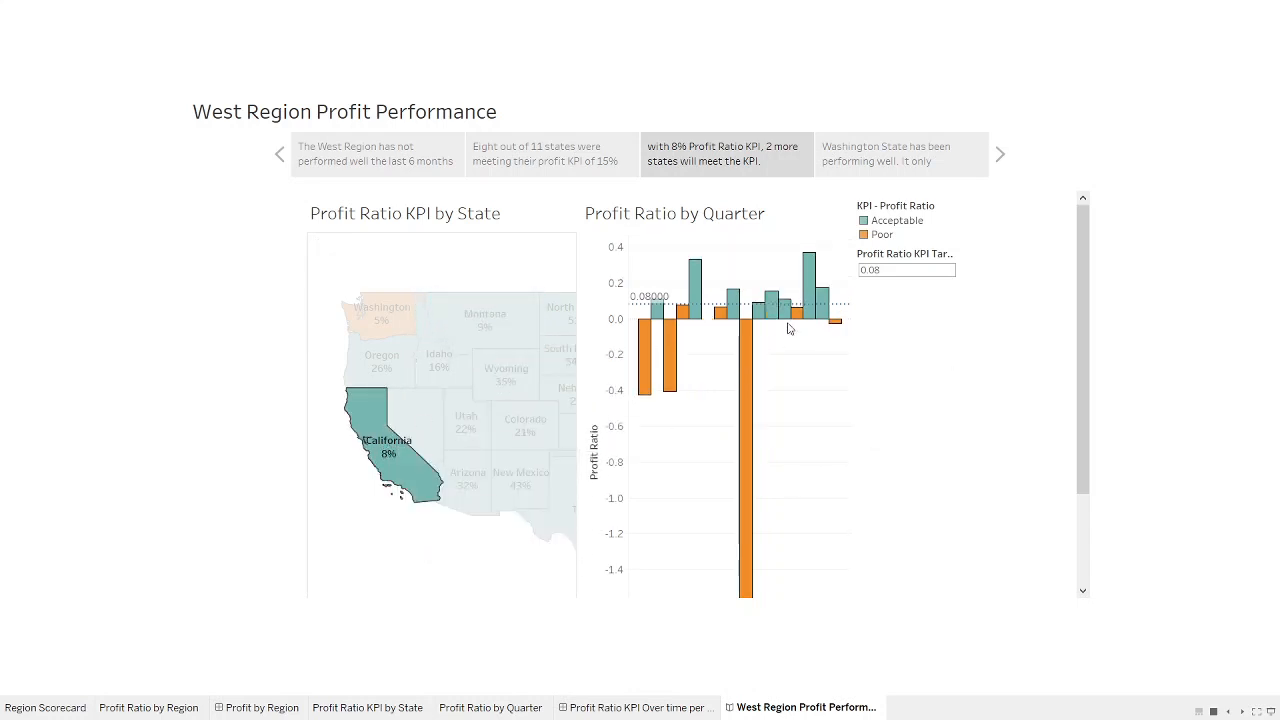
ctrl+click(483, 318)
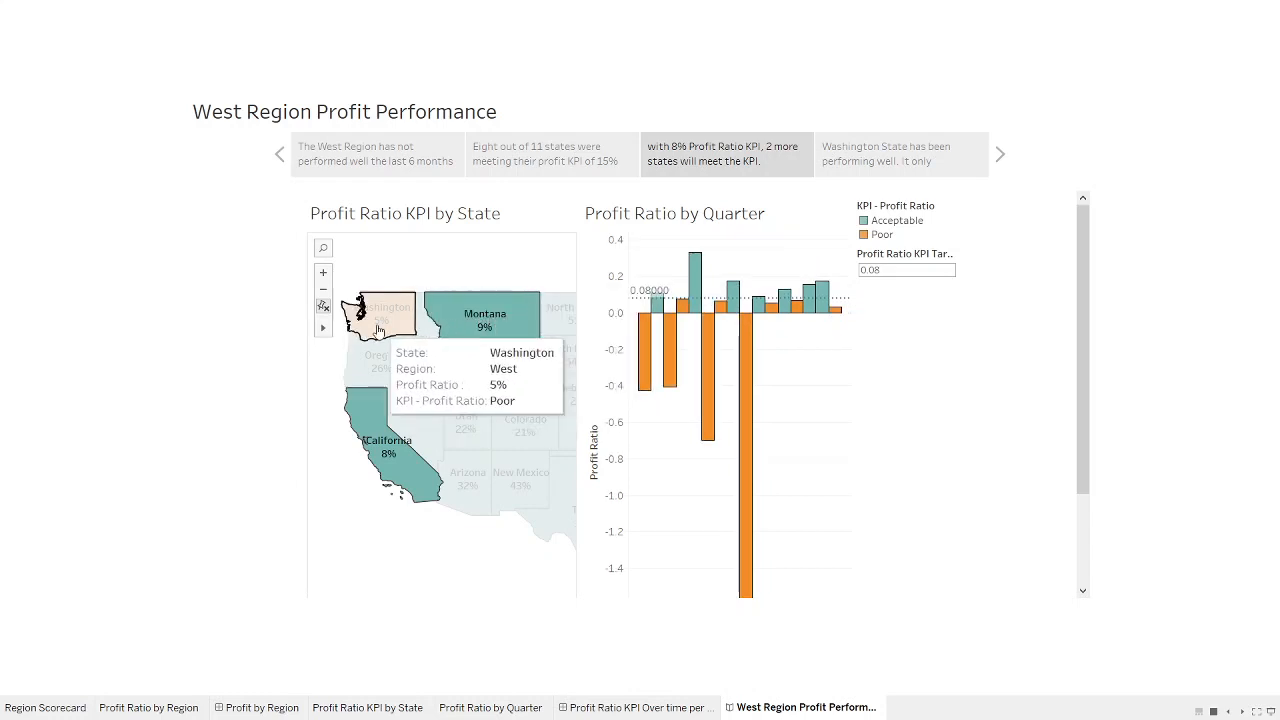
Move to the fourth story point, select Washington on the state map, and examine its full quarterly profit ratio chart
click(885, 163)
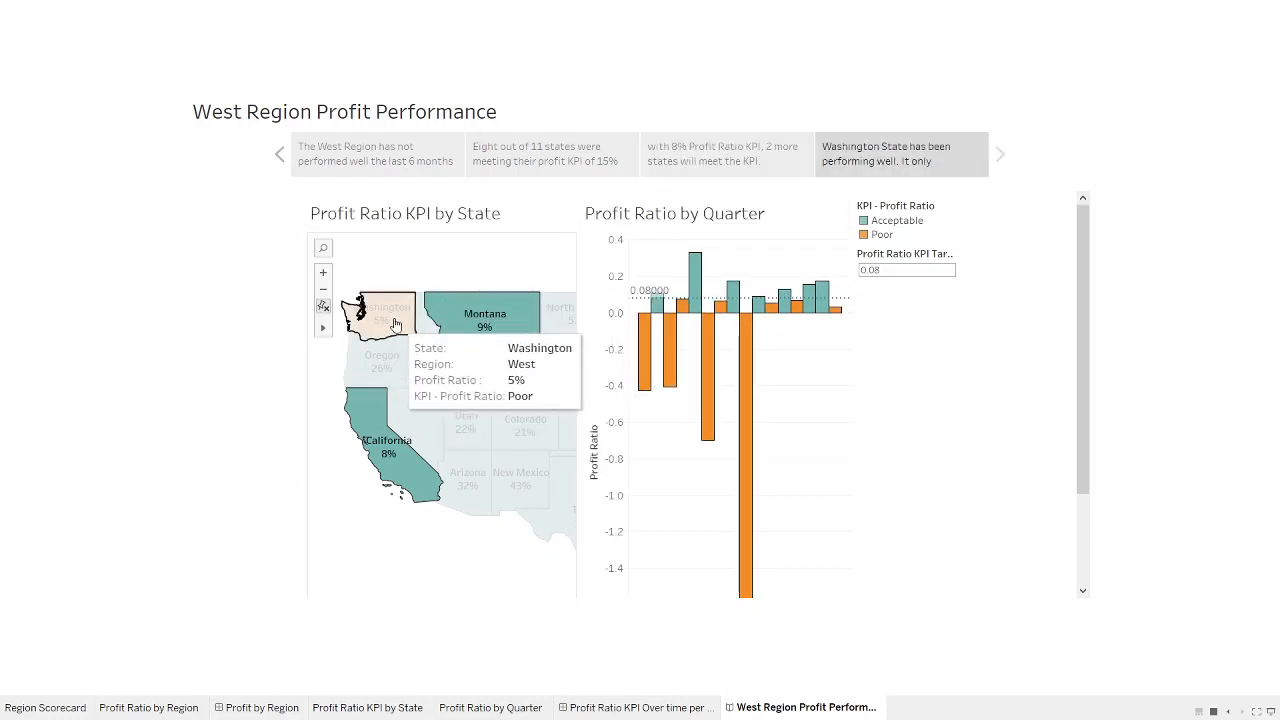
click(393, 317)
scroll(840, 540, down, 2)
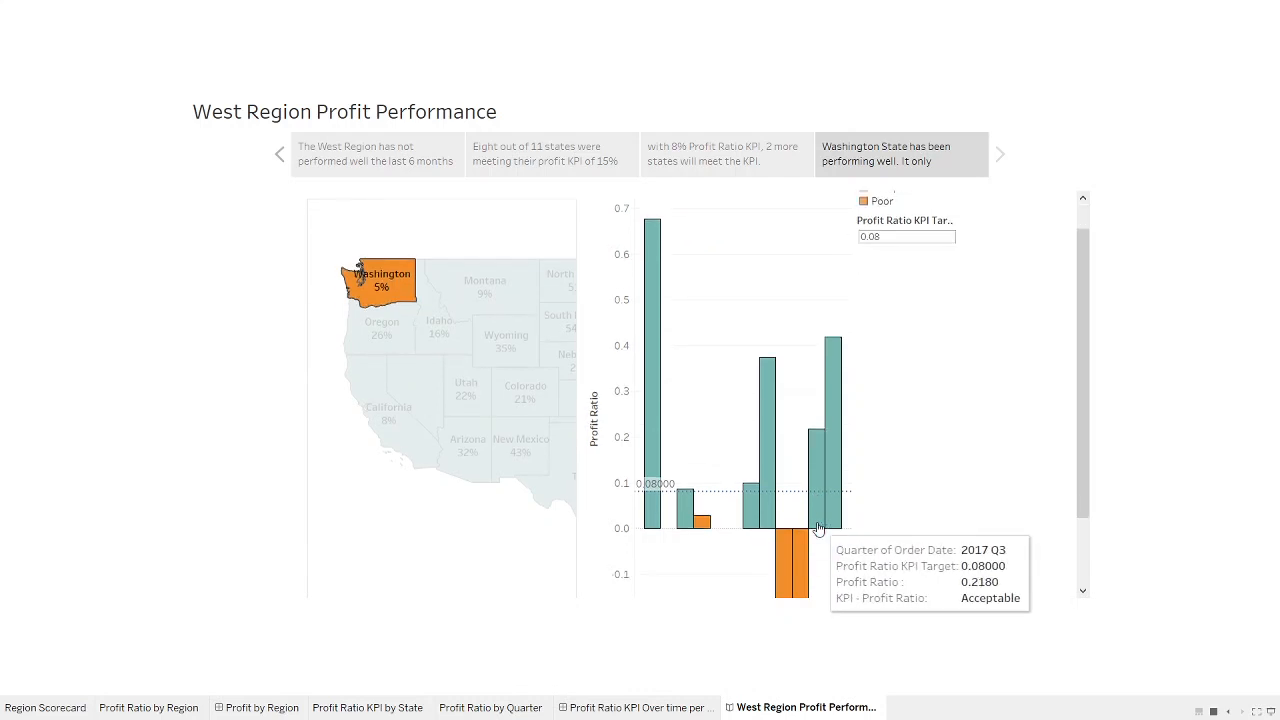
scroll(821, 545, down, 2)
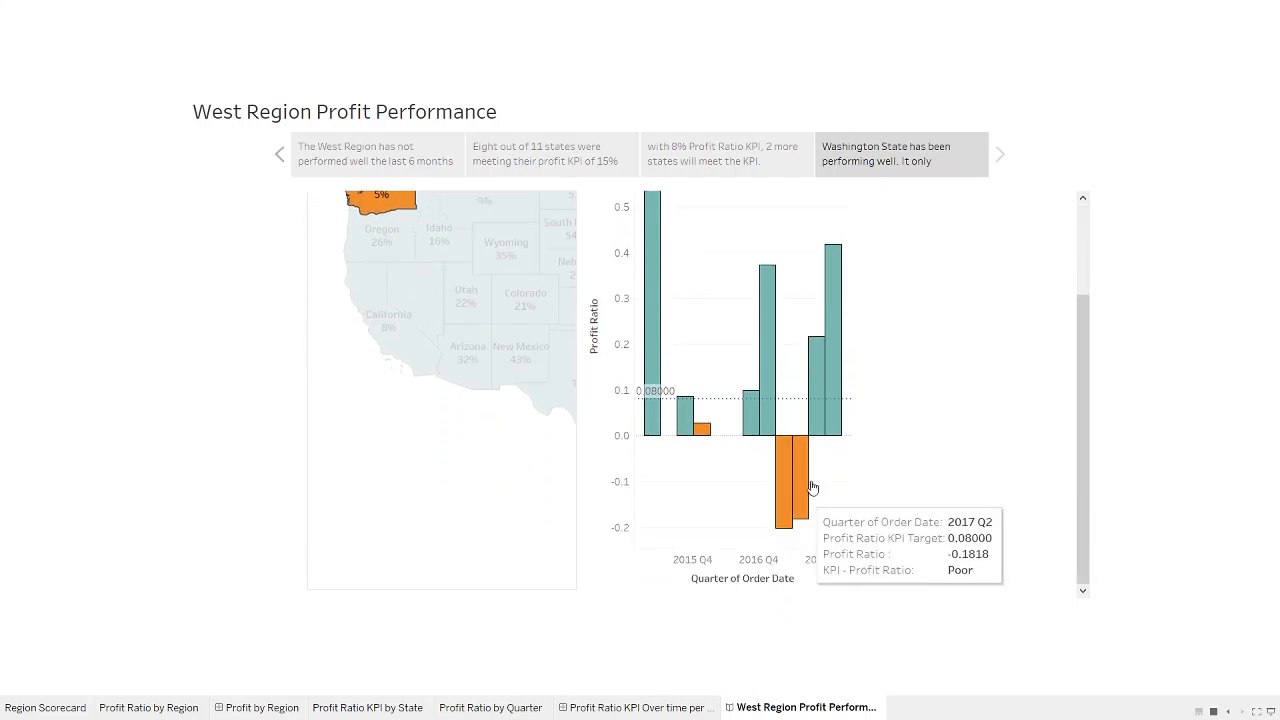
scroll(880, 450, up, 2)
scroll(880, 452, up, 1)
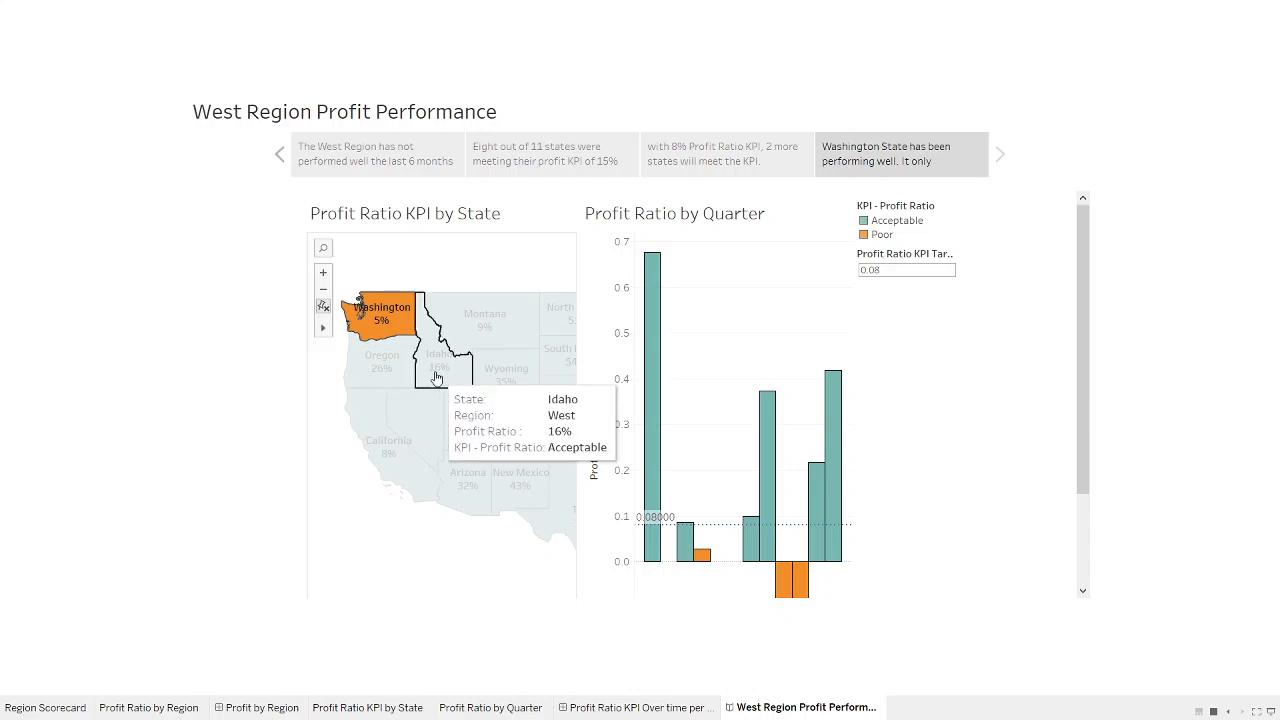
Inspect Washington's individual quarters in the Profit Ratio by Quarter chart, including 2017 Q4 and the negative 2017 Q2 bar
click(376, 328)
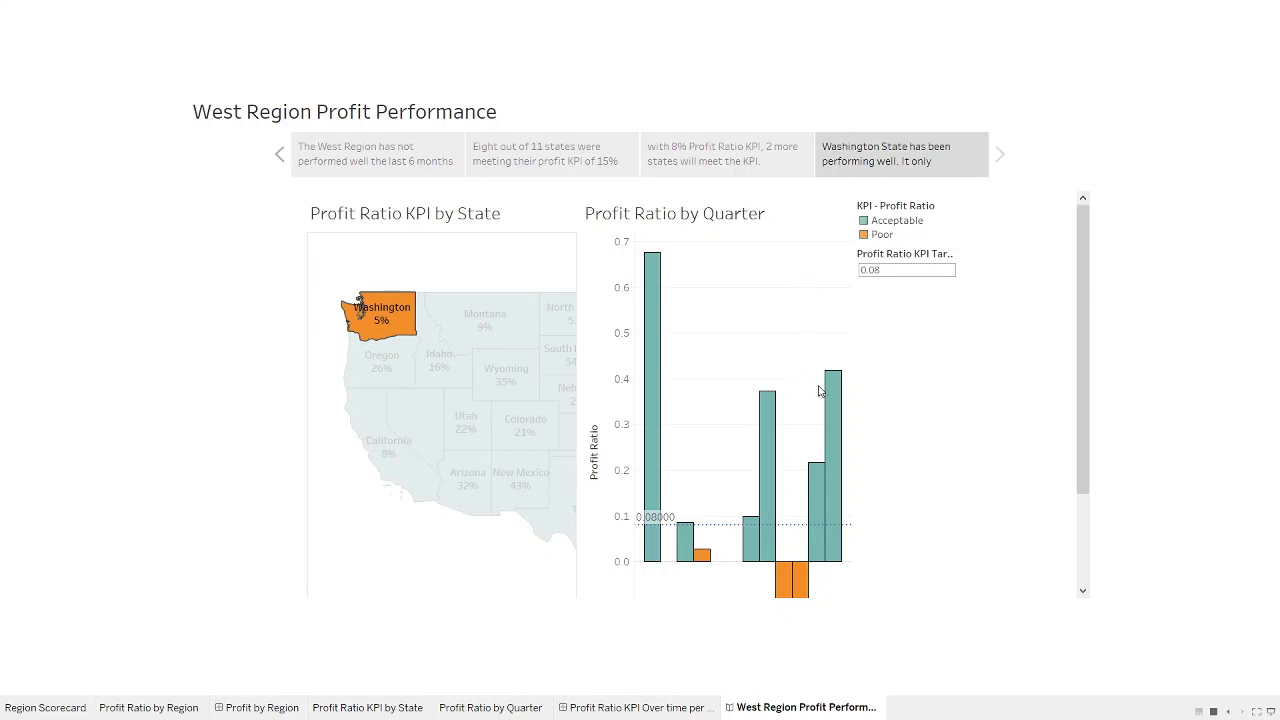
mouse_move(823, 394)
scroll(822, 393, down, 1)
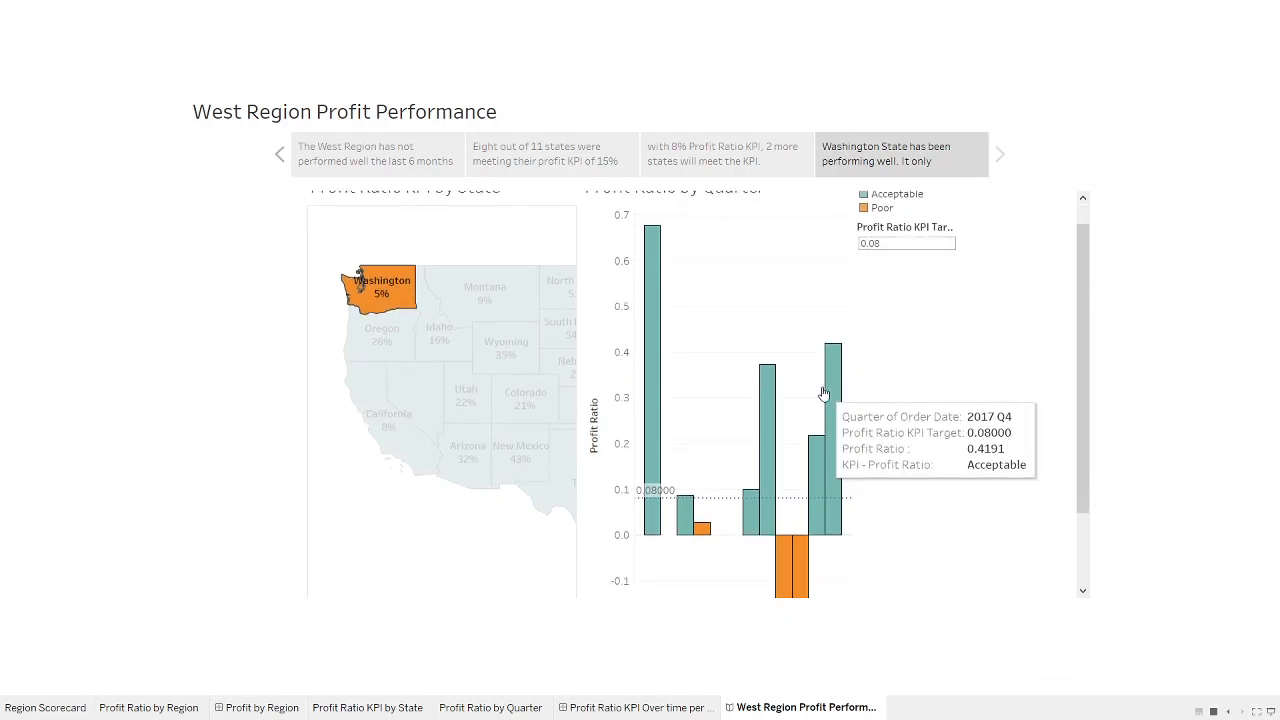
scroll(688, 455, down, 2)
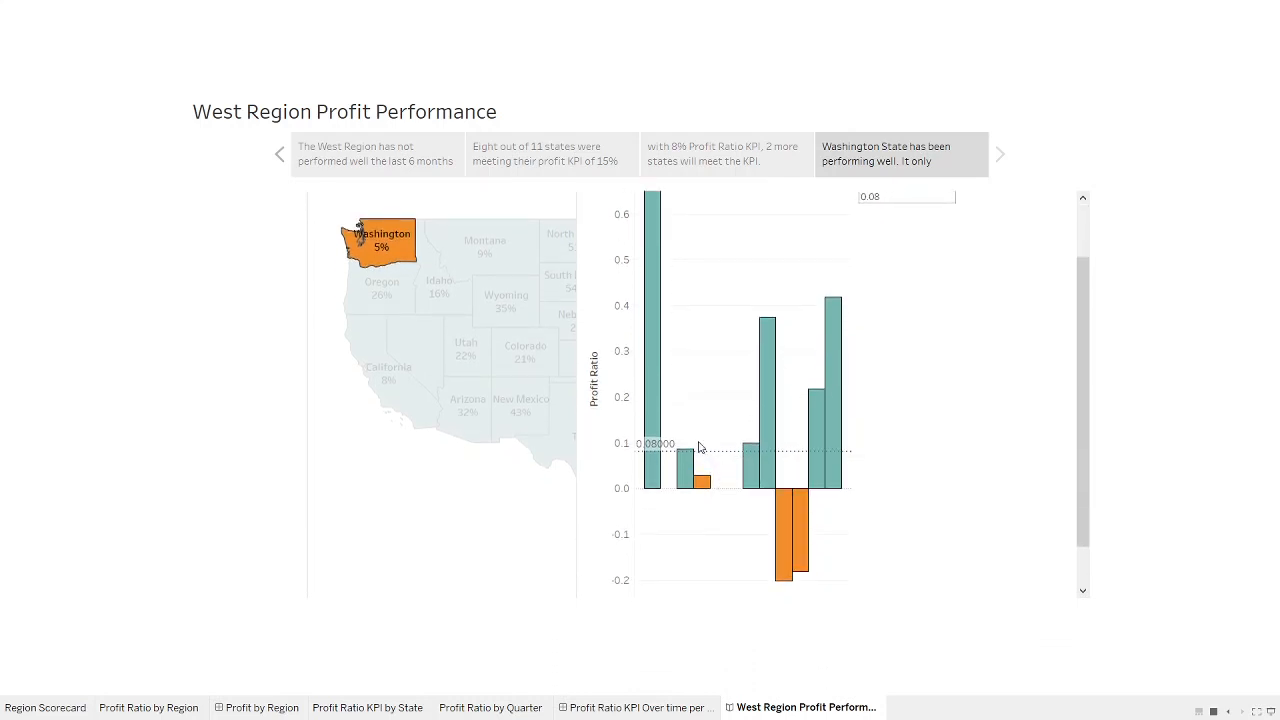
scroll(703, 446, down, 1)
mouse_move(809, 503)
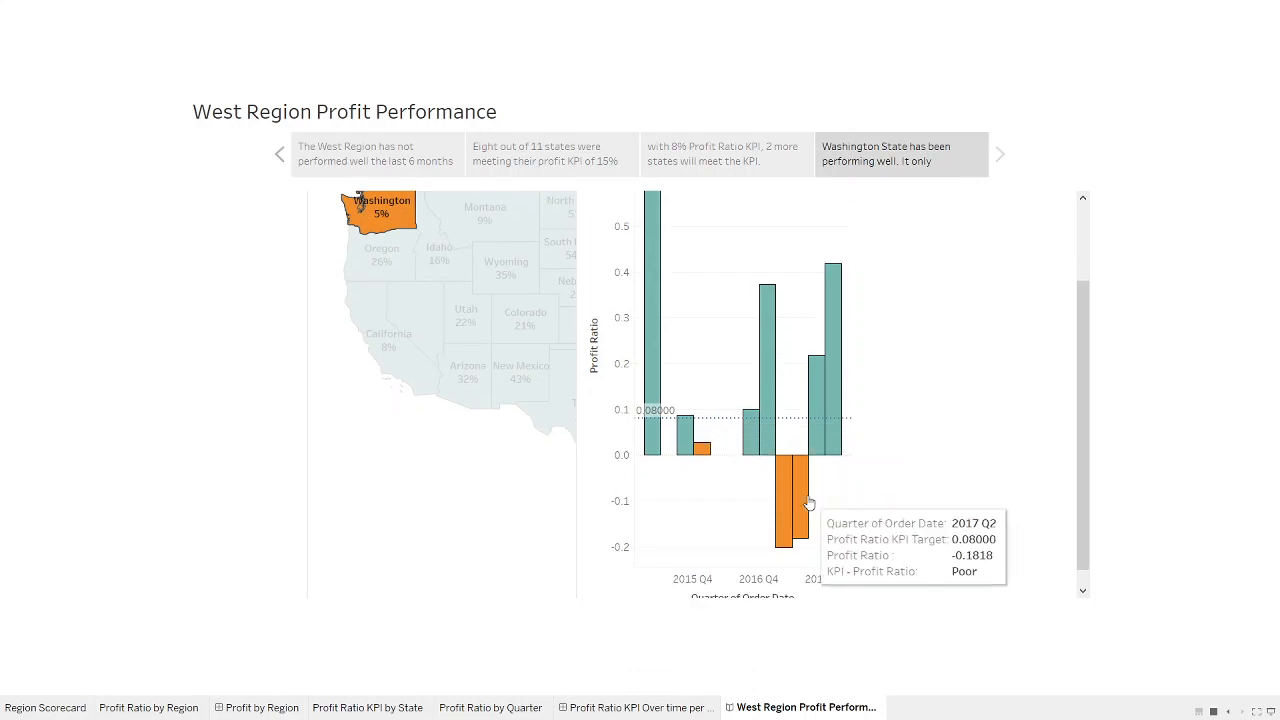
mouse_move(379, 231)
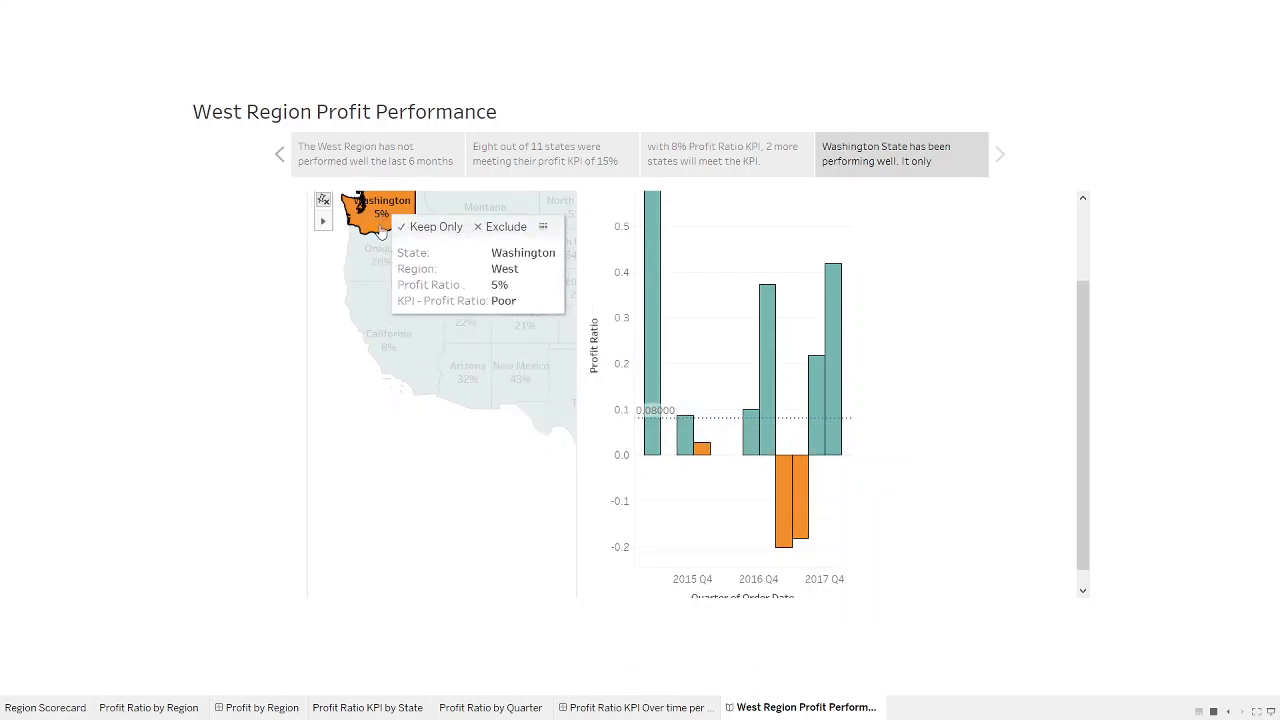
mouse_move(797, 525)
scroll(805, 518, down, 1)
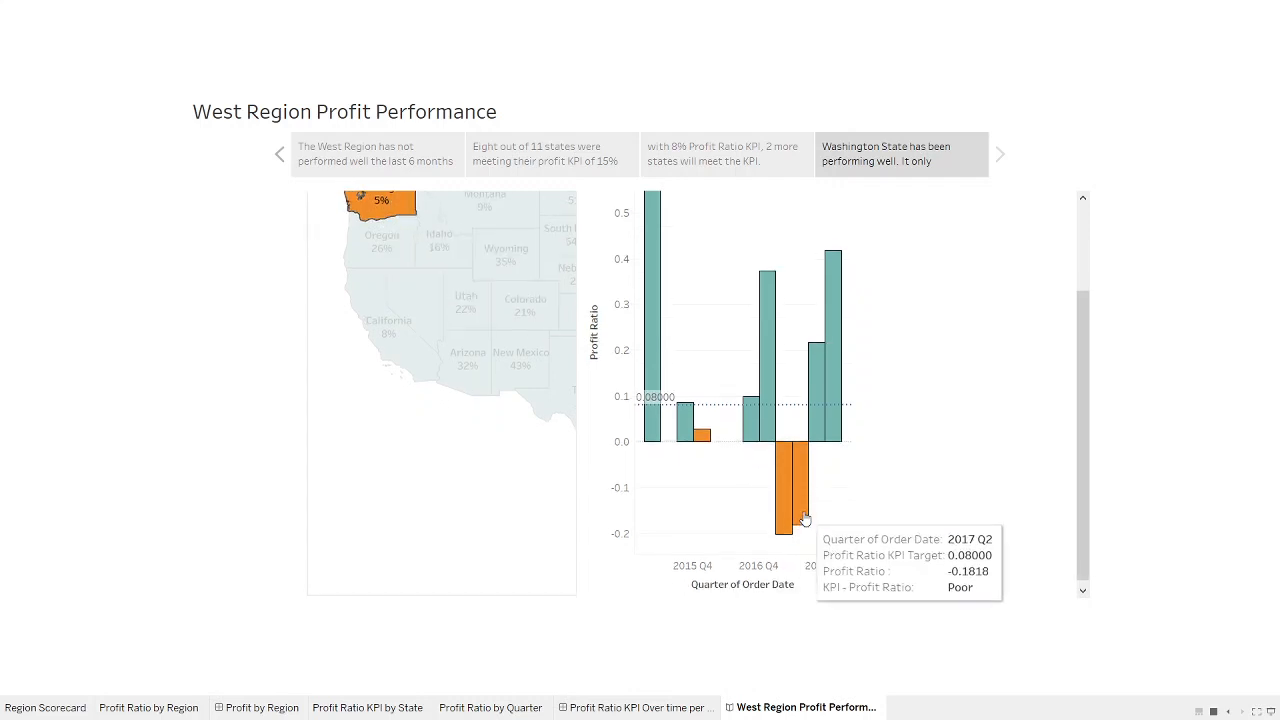
scroll(912, 469, up, 2)
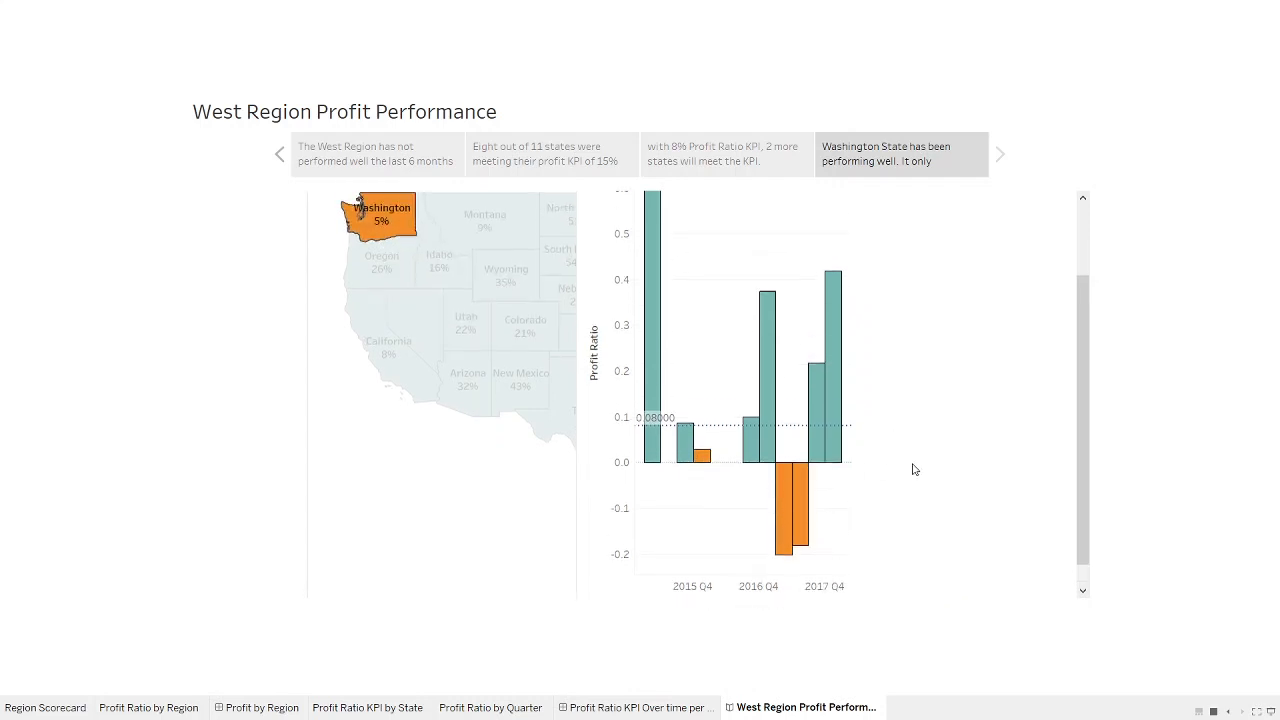
scroll(914, 468, up, 4)
On the third story point, compare the quarterly profit ratios of Montana alone, California alone, and both states together
click(745, 160)
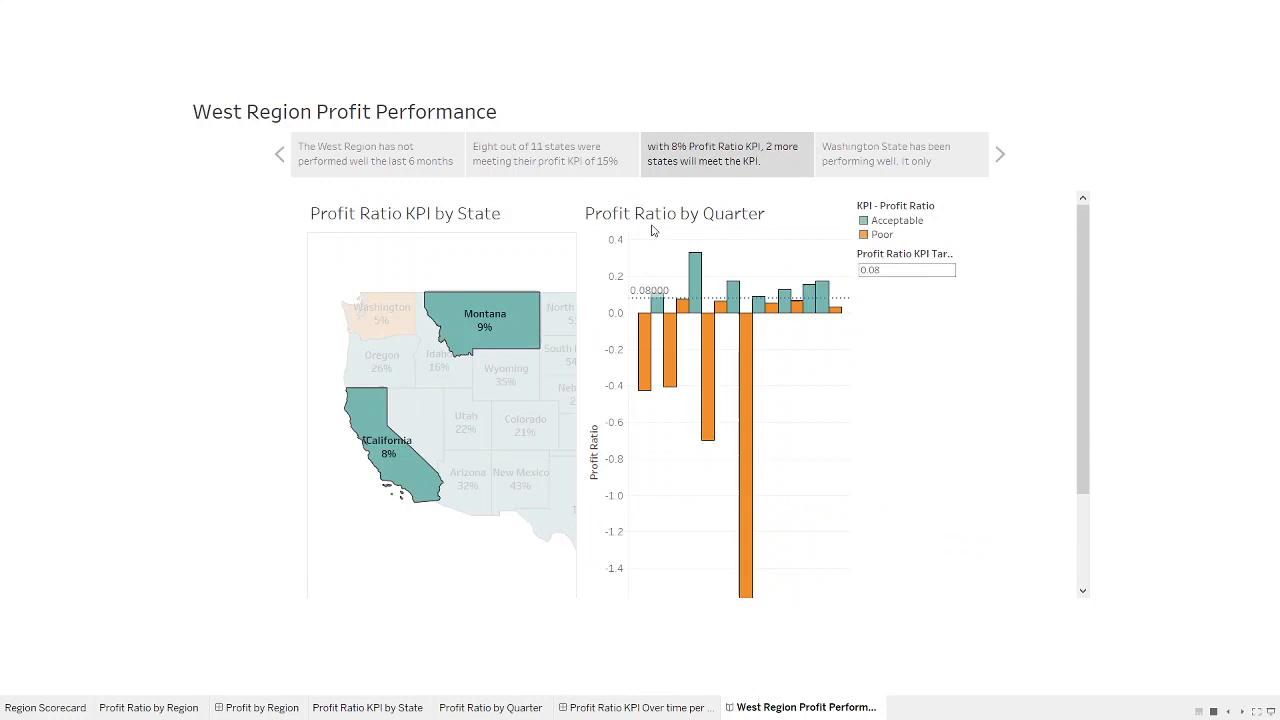
click(433, 315)
mouse_move(723, 460)
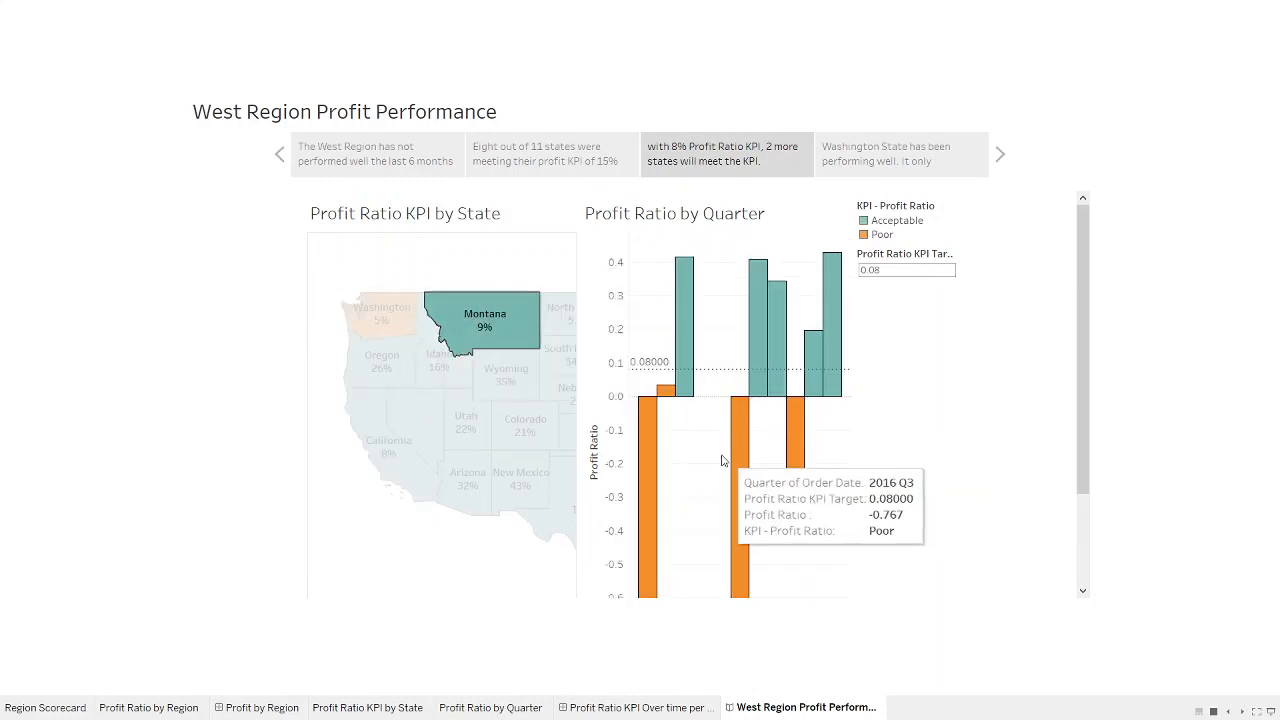
click(398, 457)
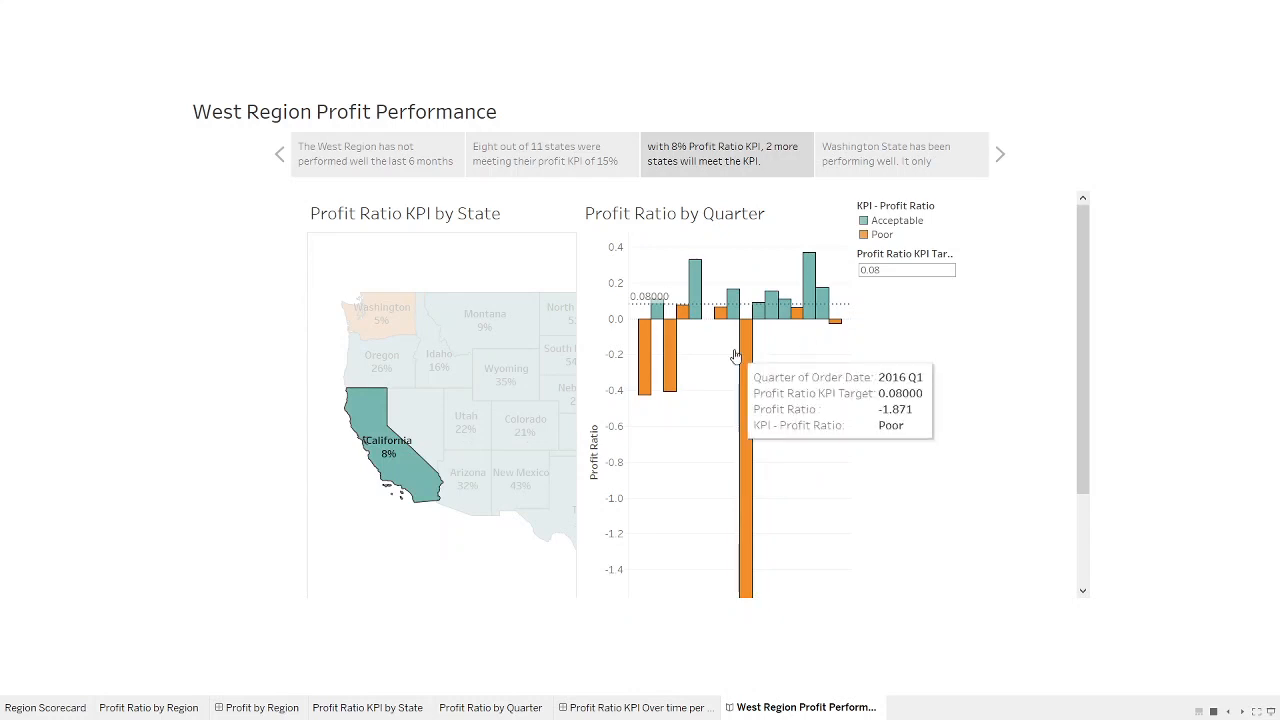
ctrl+click(450, 318)
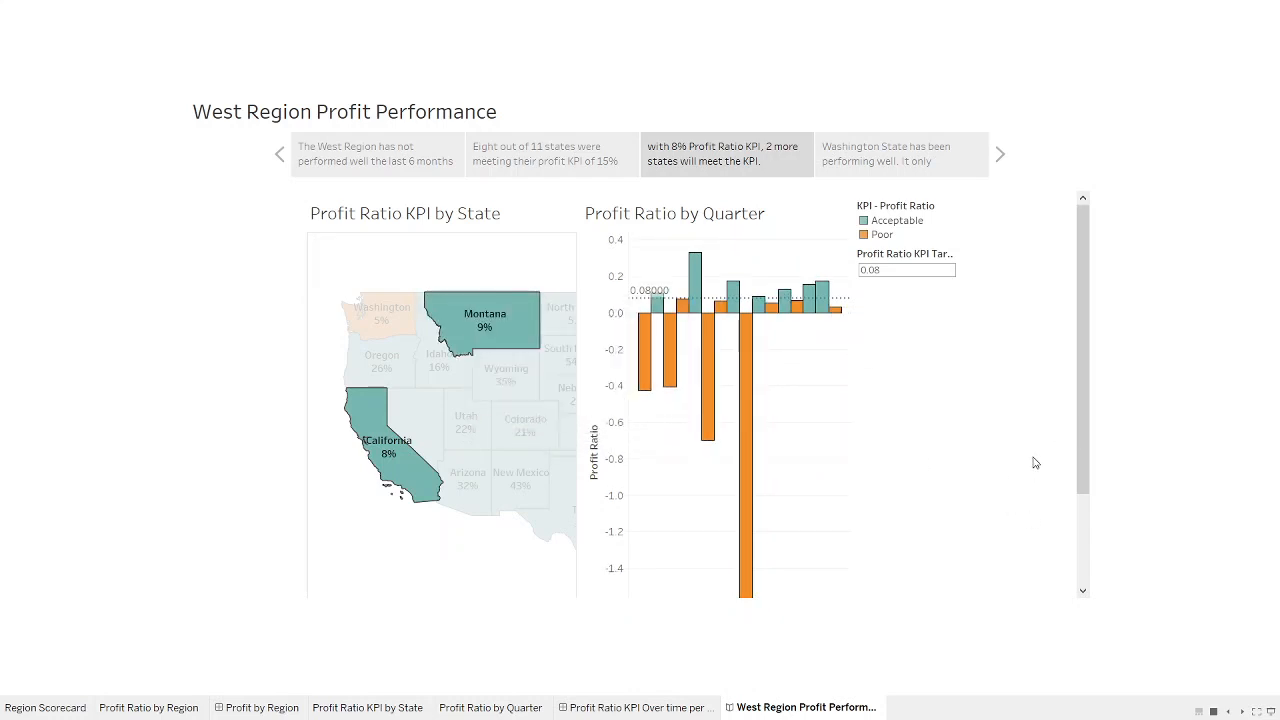
Leave Presentation Mode and export this story as a PowerPoint presentation named Stories to the Desktop
key(Escape)
click(13, 28)
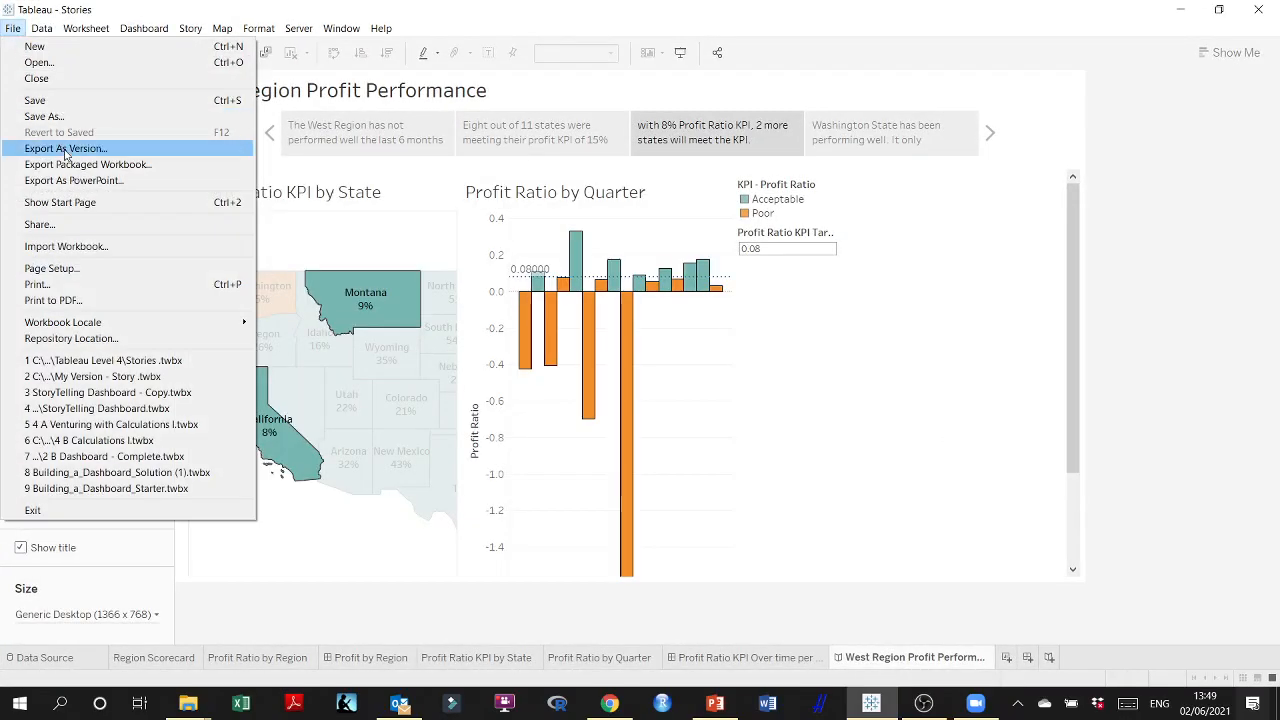
click(72, 180)
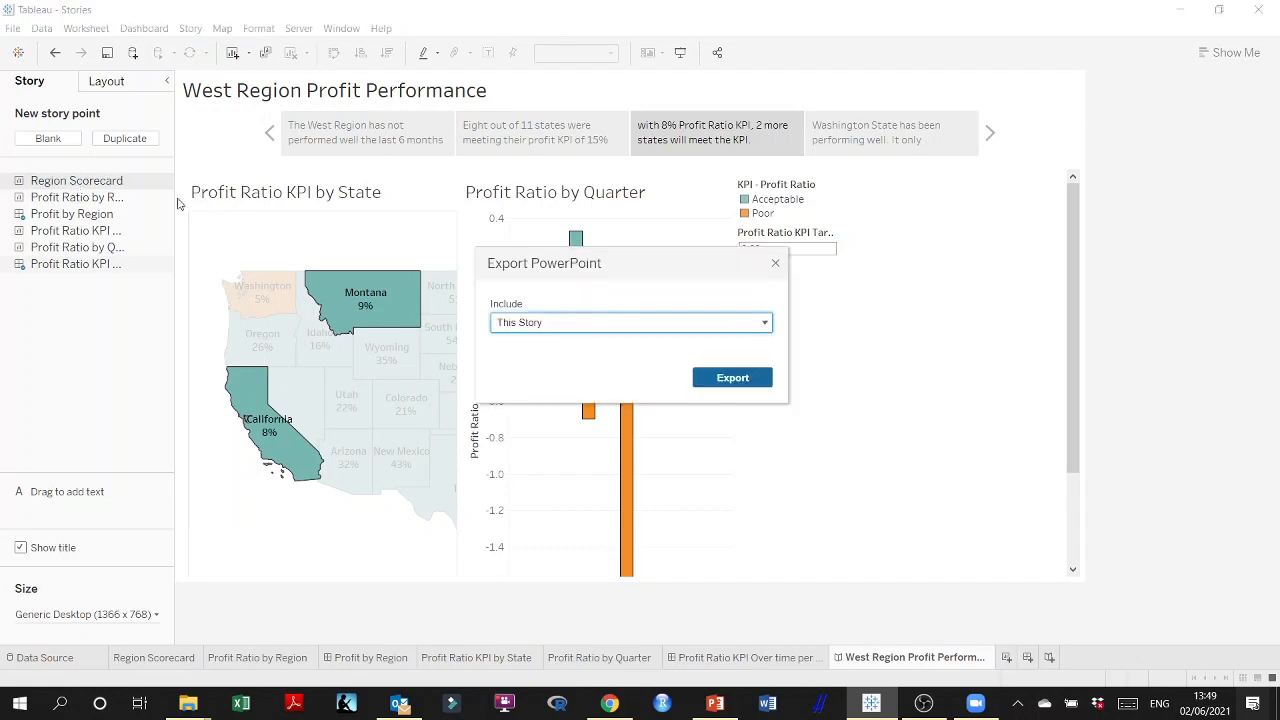
click(732, 377)
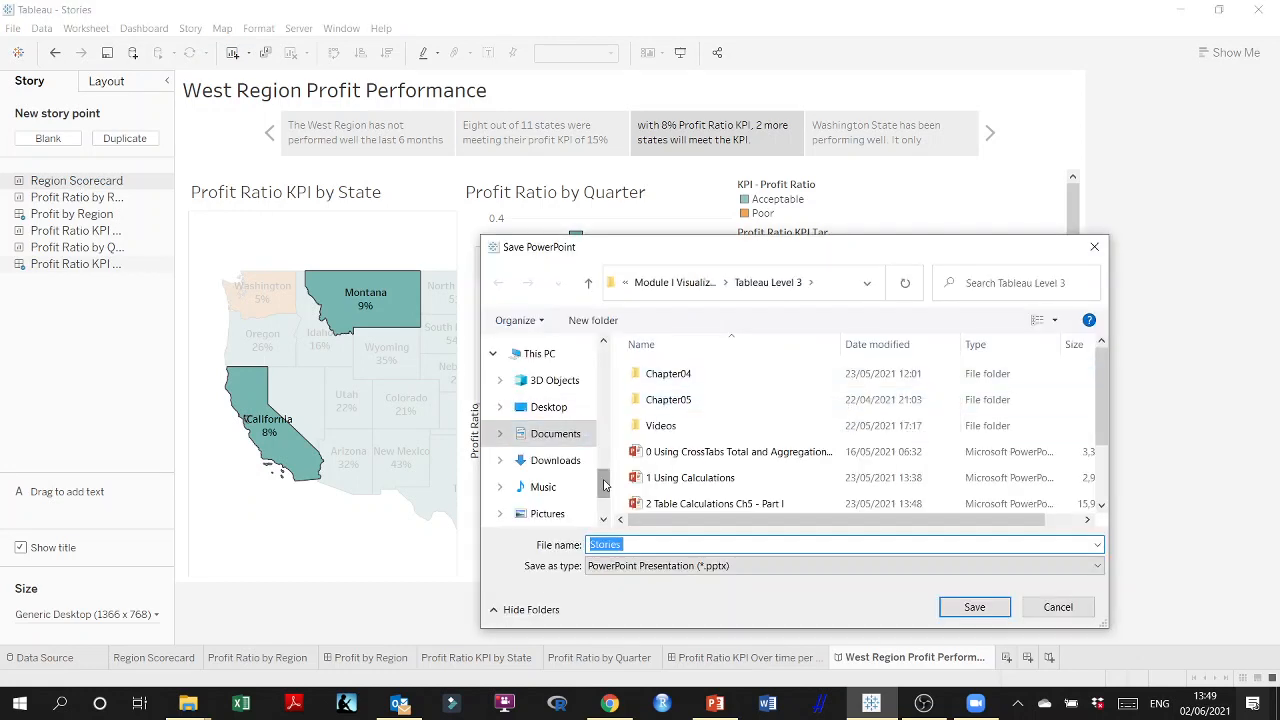
scroll(575, 420, up, 5)
click(570, 398)
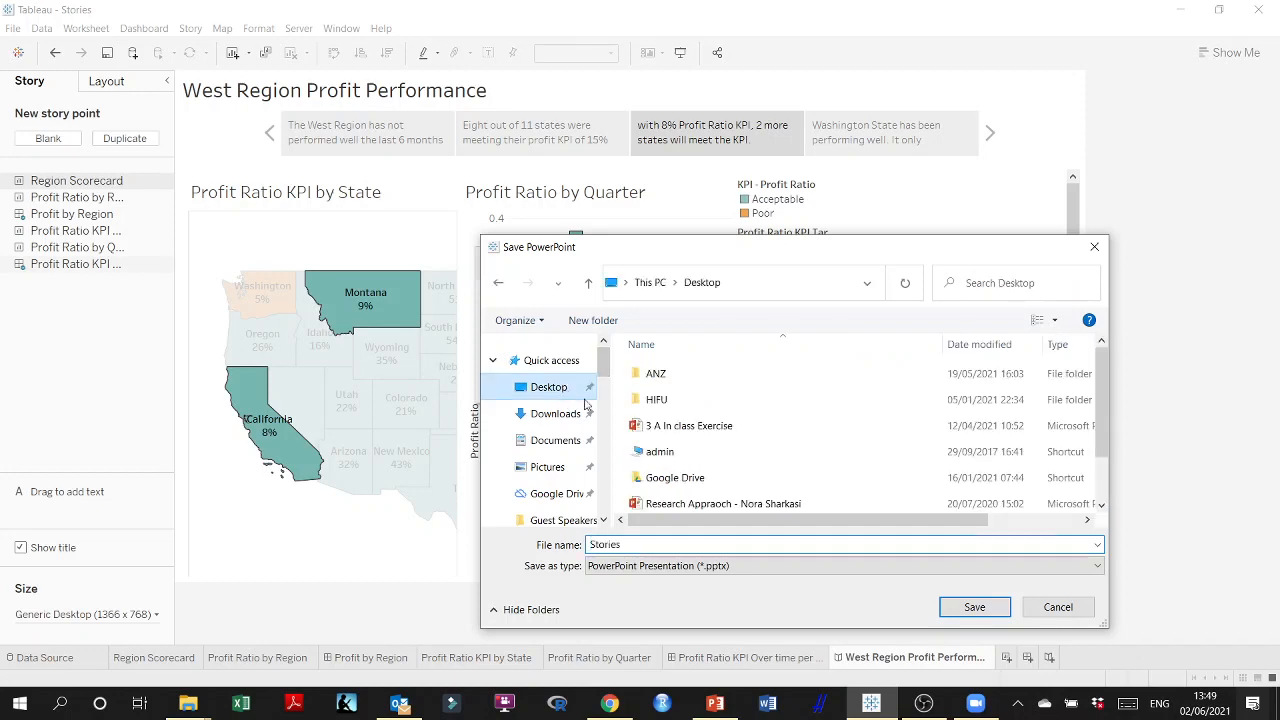
click(975, 607)
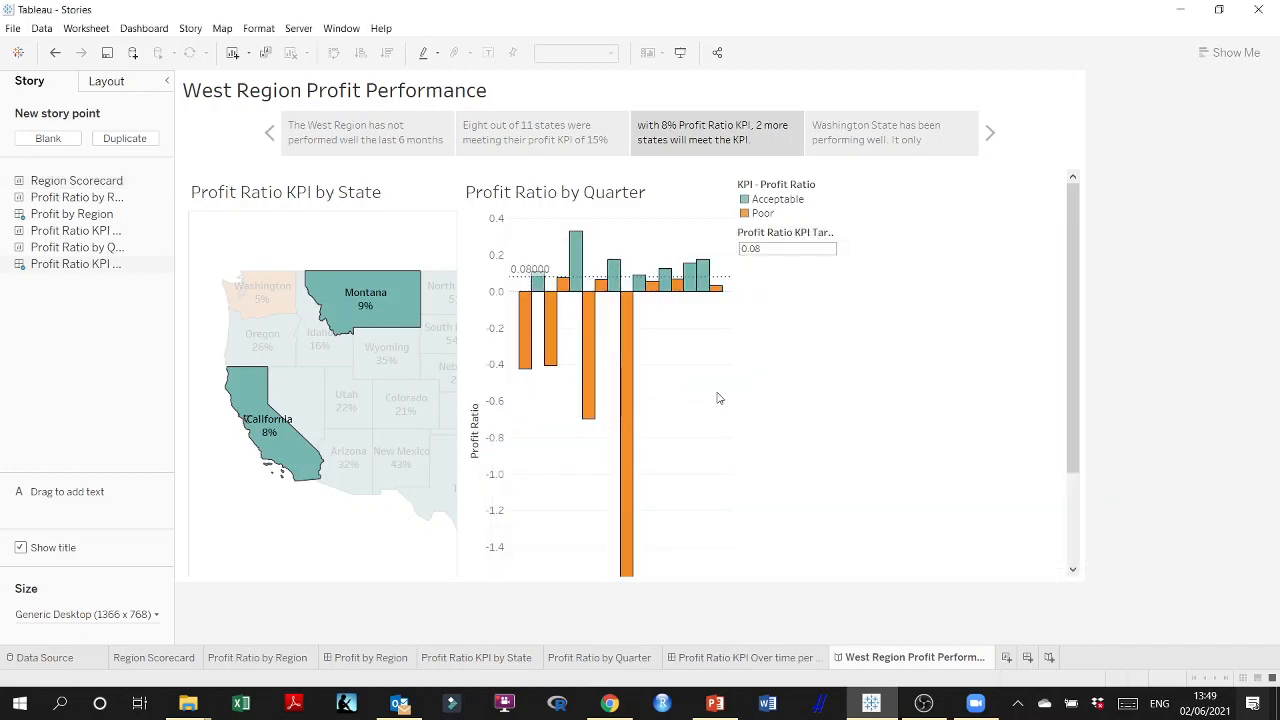
Open the exported Stories presentation from the desktop in PowerPoint and start its slide show from the title slide
click(1181, 12)
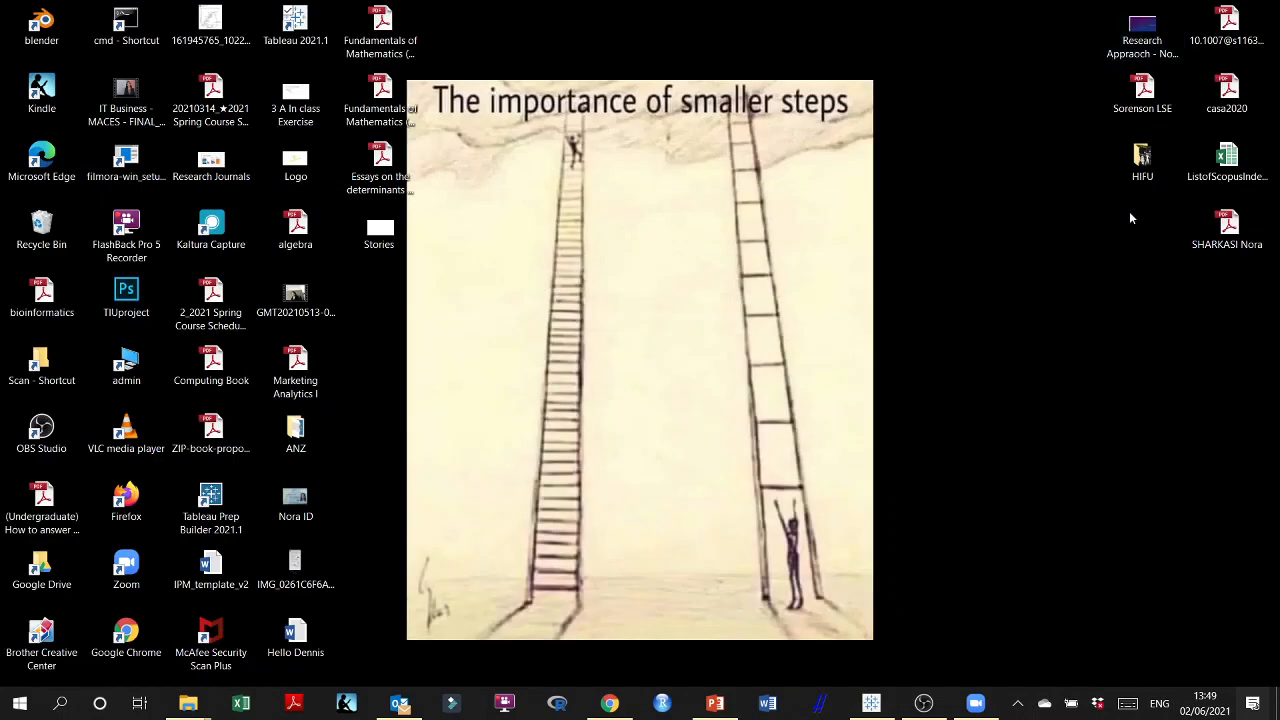
double_click(380, 232)
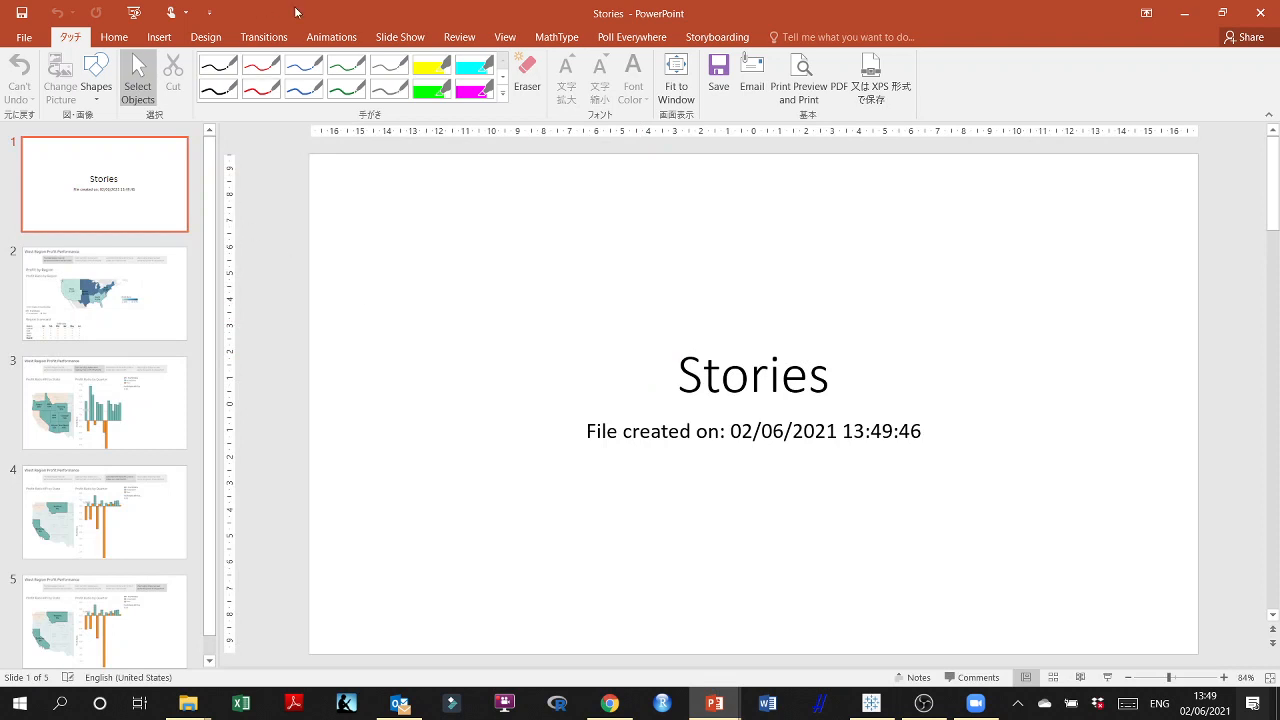
click(412, 40)
click(82, 75)
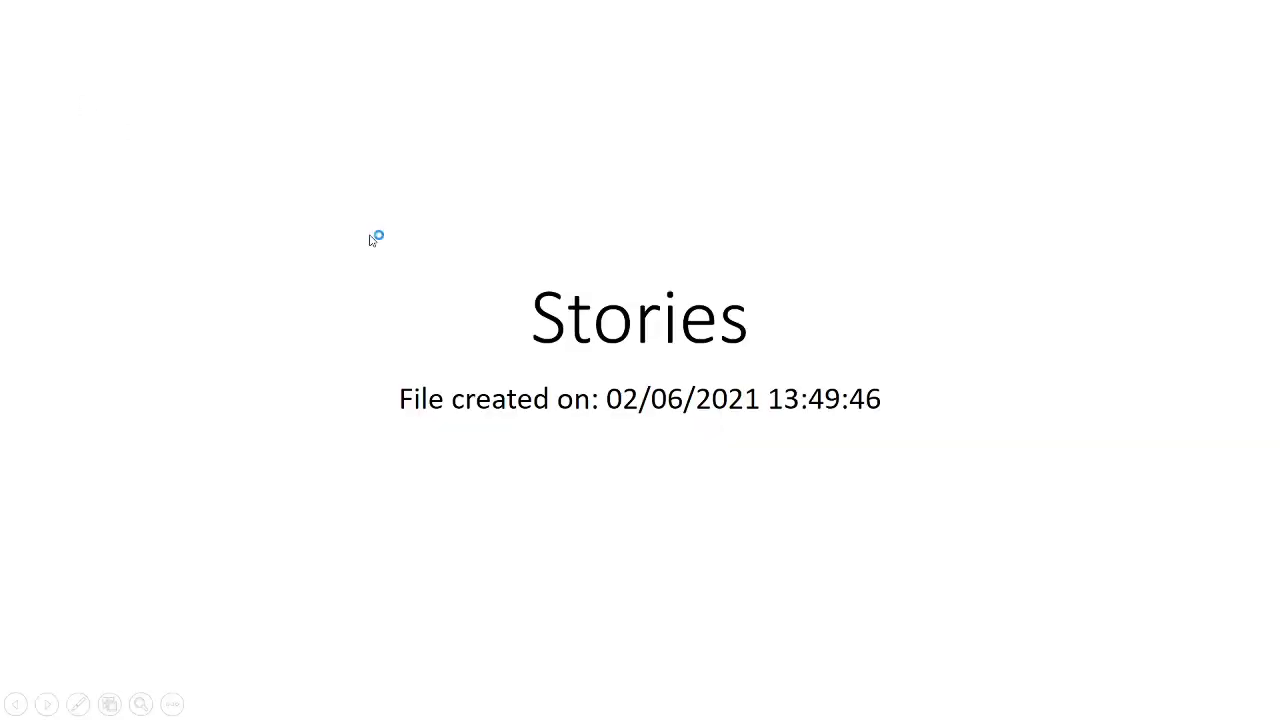
Page through all the exported story slides in the slide show and exit to the editing view
click(705, 466)
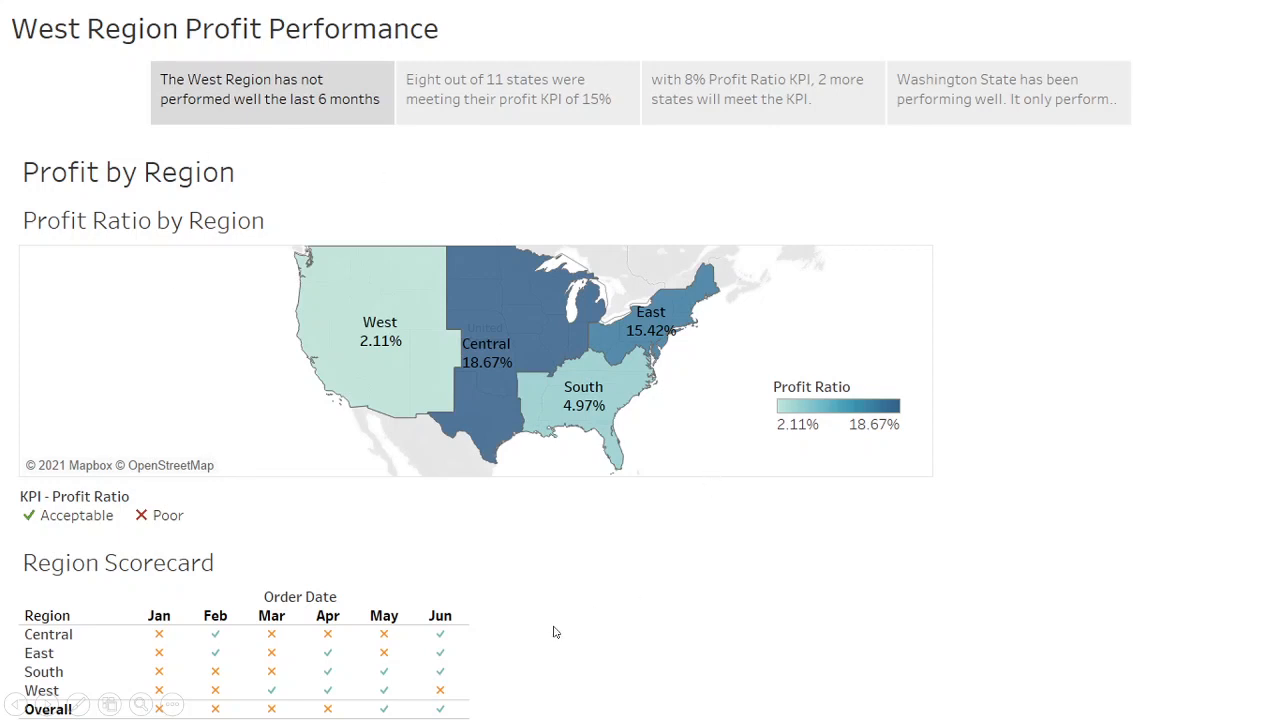
click(748, 515)
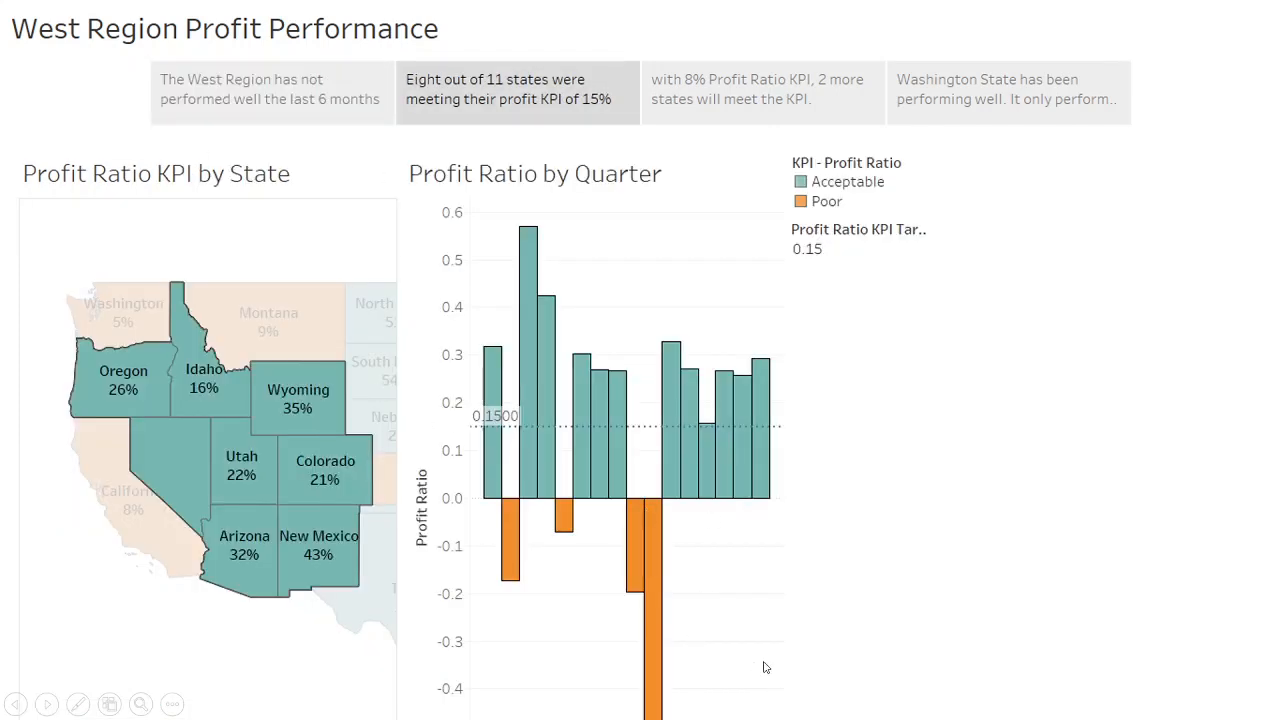
click(985, 413)
click(985, 412)
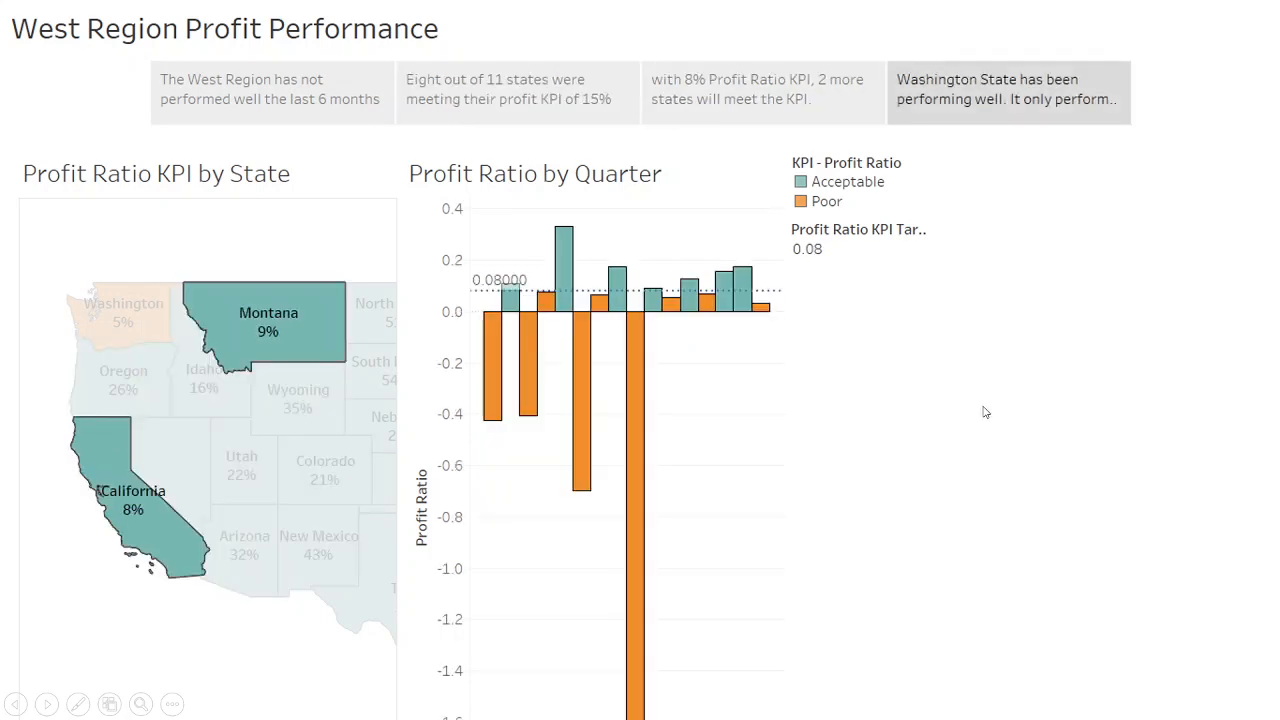
click(983, 408)
click(983, 408)
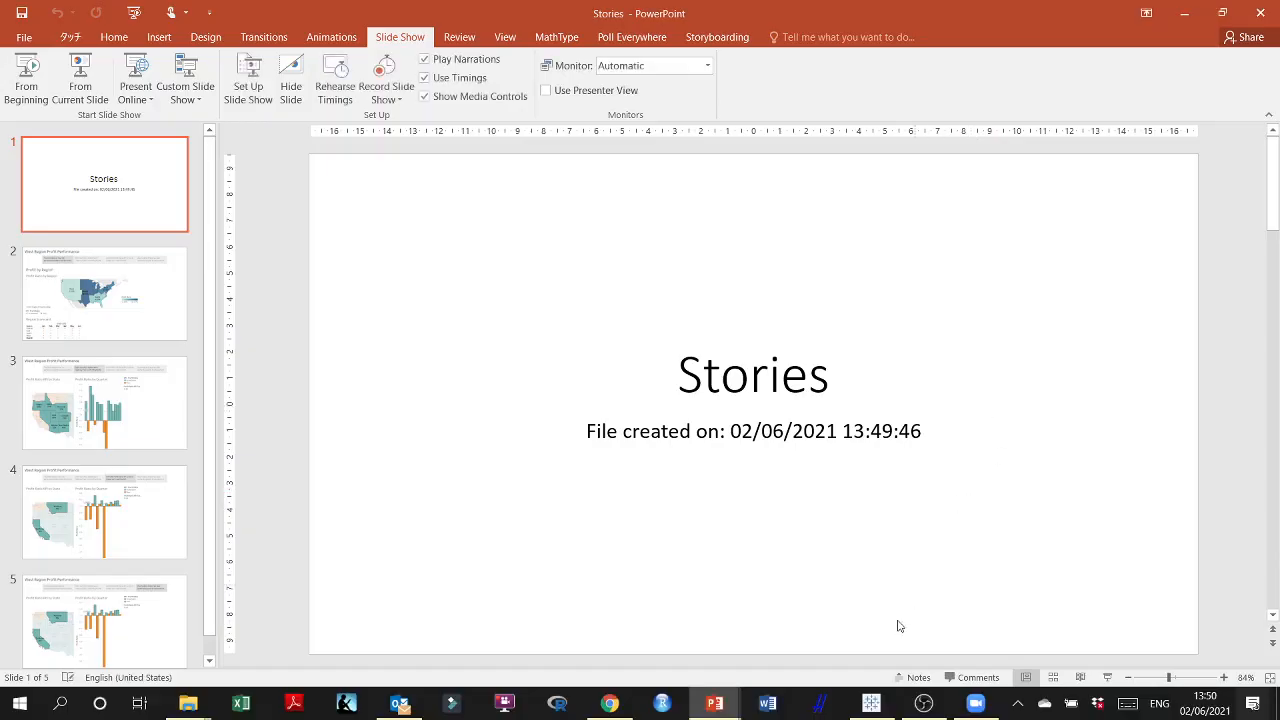
Switch to Tableau and inspect how the third story point's content fits within the story area
click(871, 703)
scroll(822, 416, down, 5)
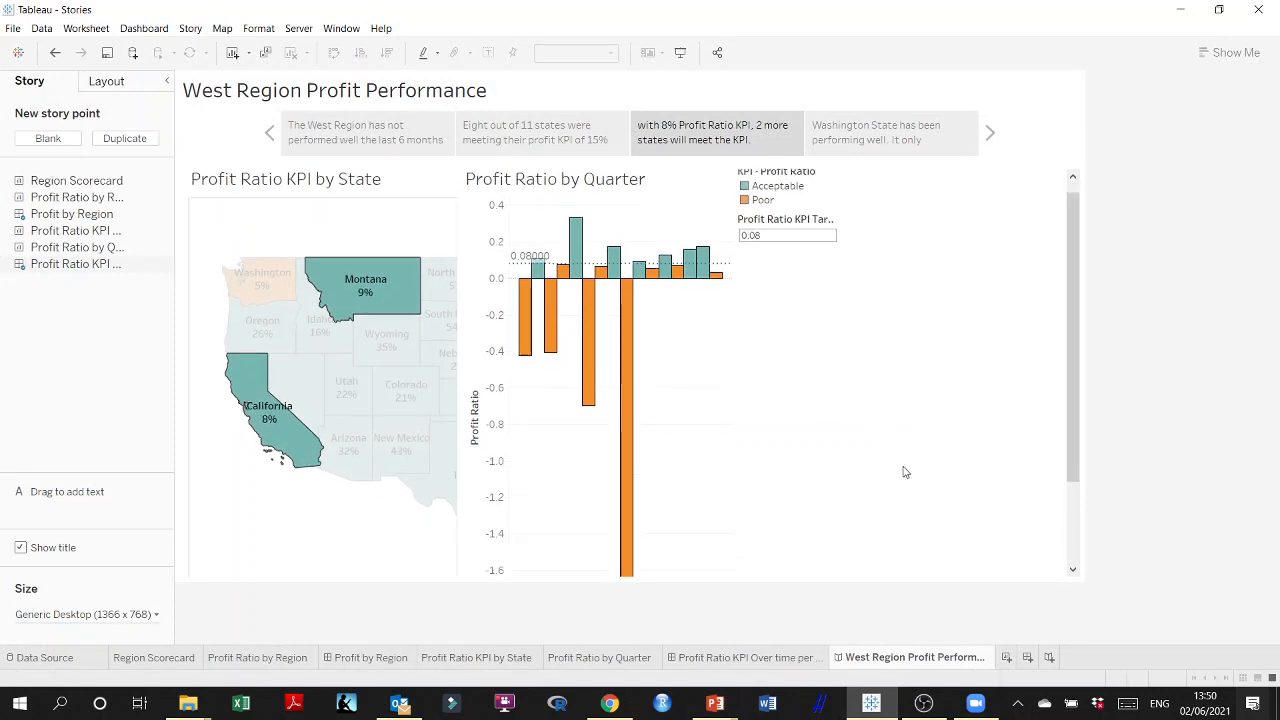
scroll(889, 474, up, 4)
scroll(893, 477, up, 1)
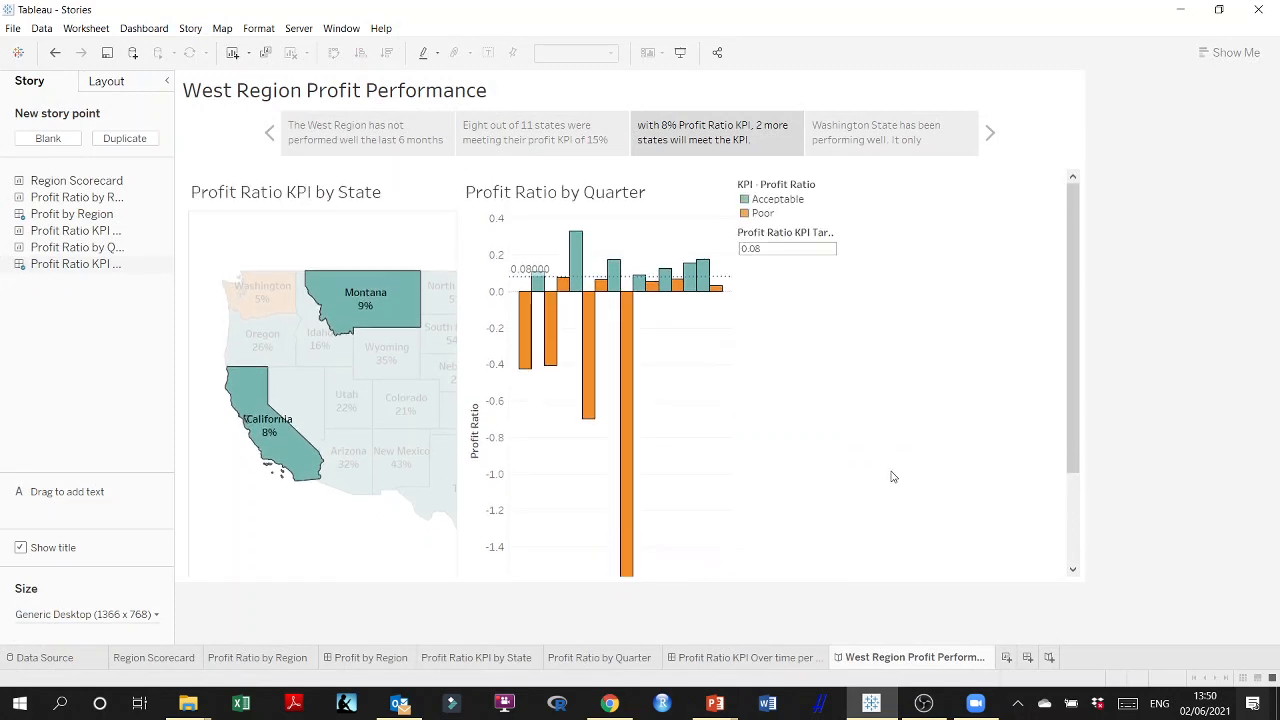
Try custom heights for the fixed-size story, from 368 px up to 1668 px, keeping the width at 1366 px
click(155, 616)
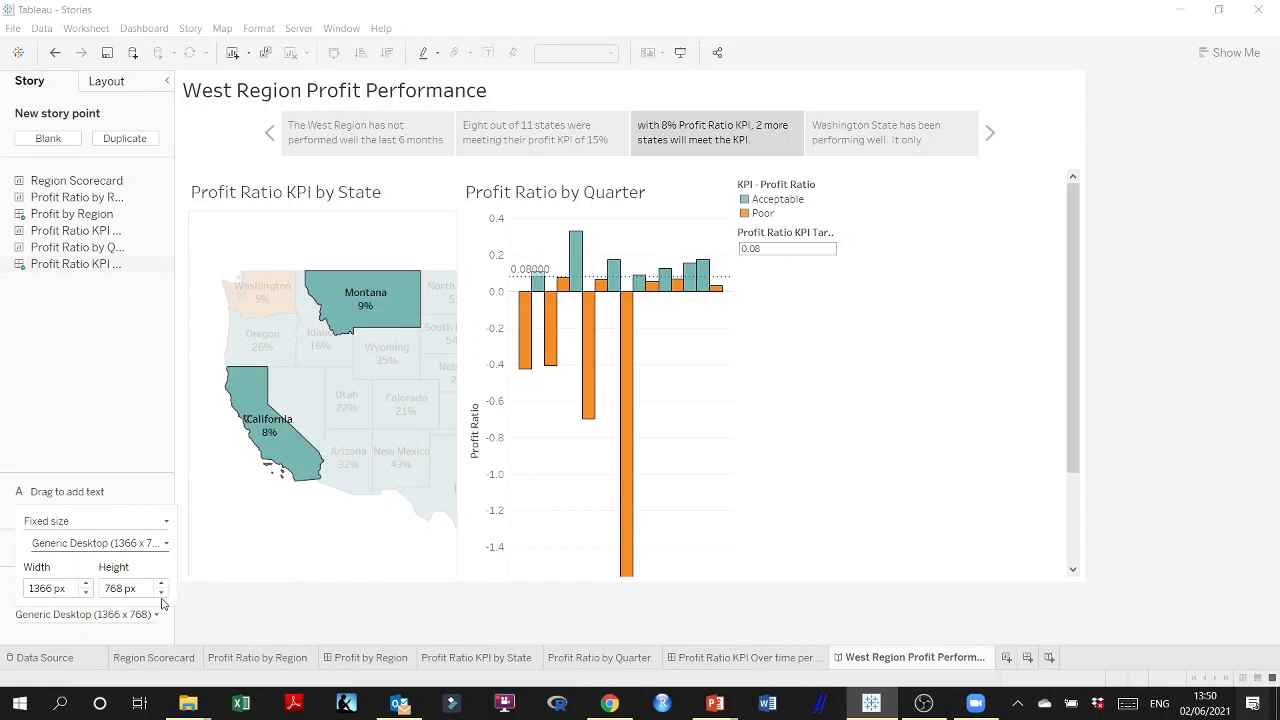
click(162, 594)
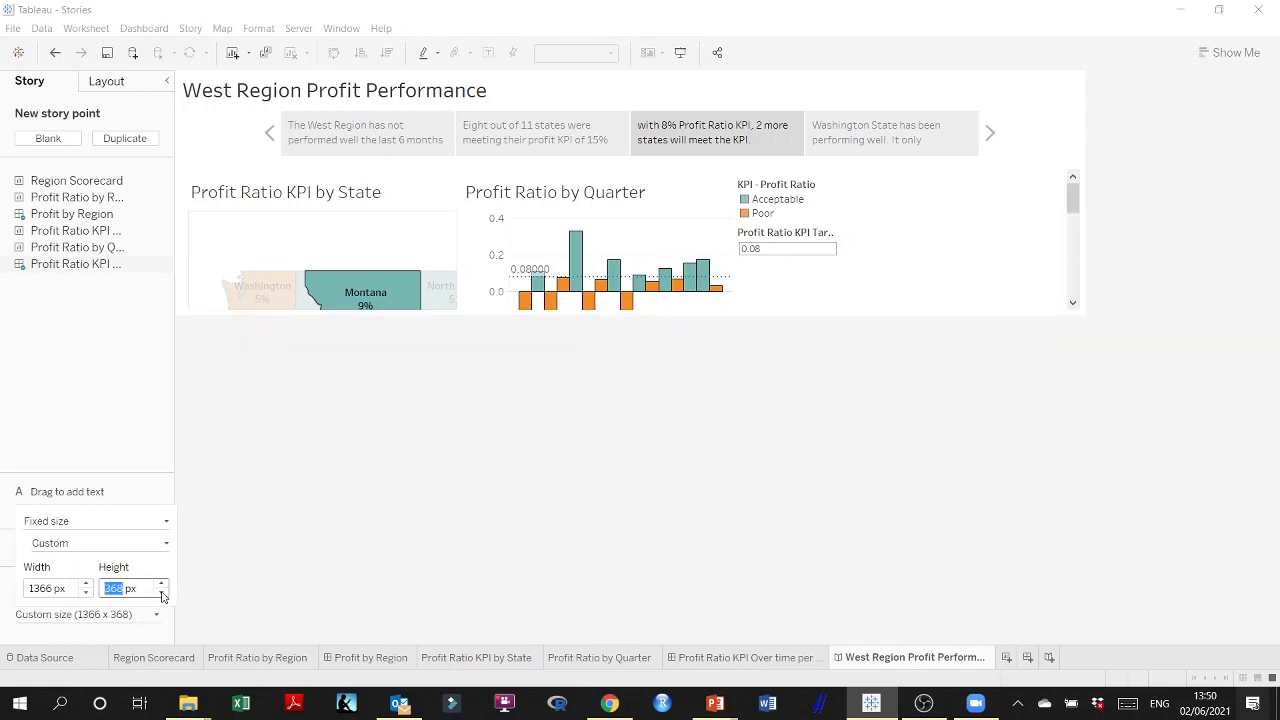
click(163, 586)
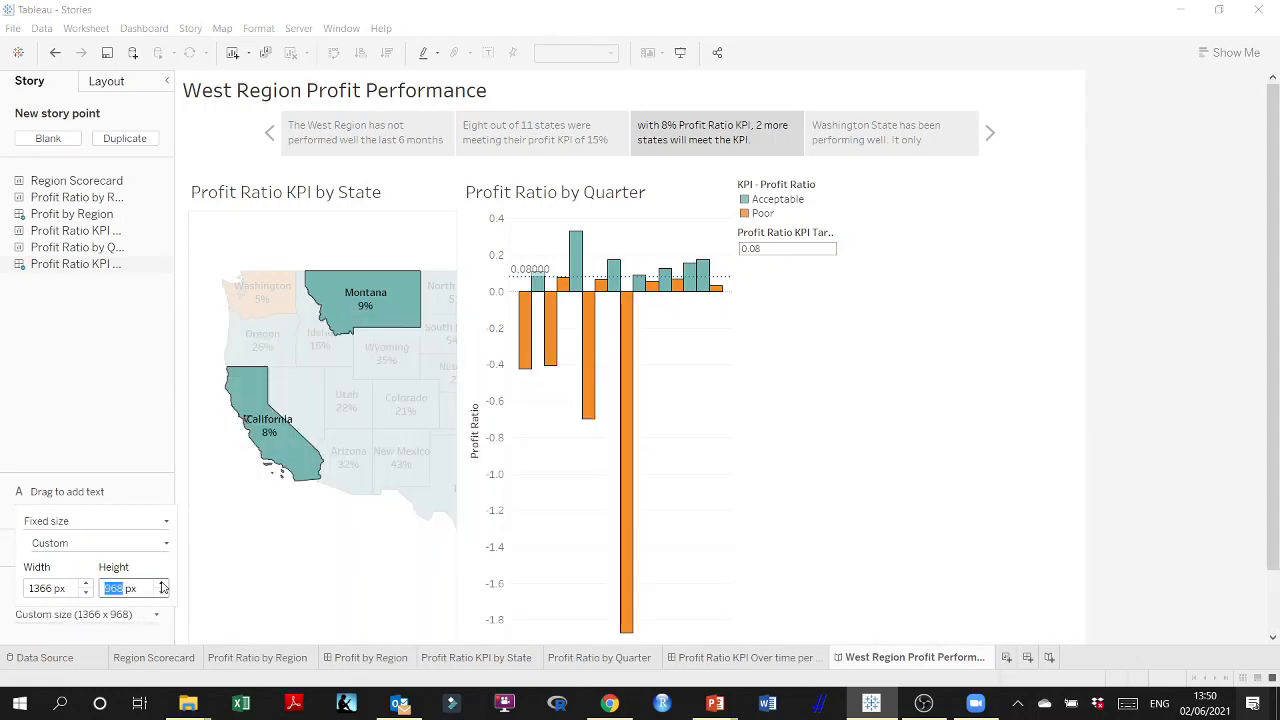
click(163, 586)
scroll(1010, 532, down, 3)
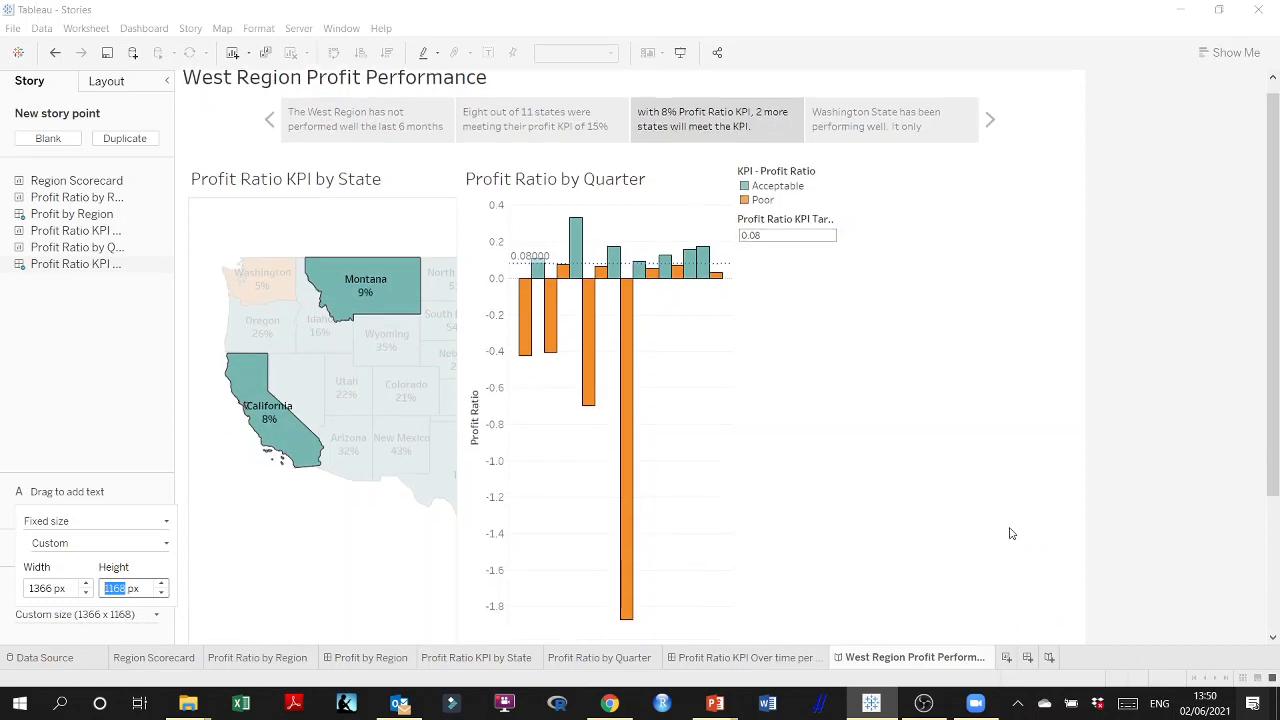
click(162, 586)
click(162, 586)
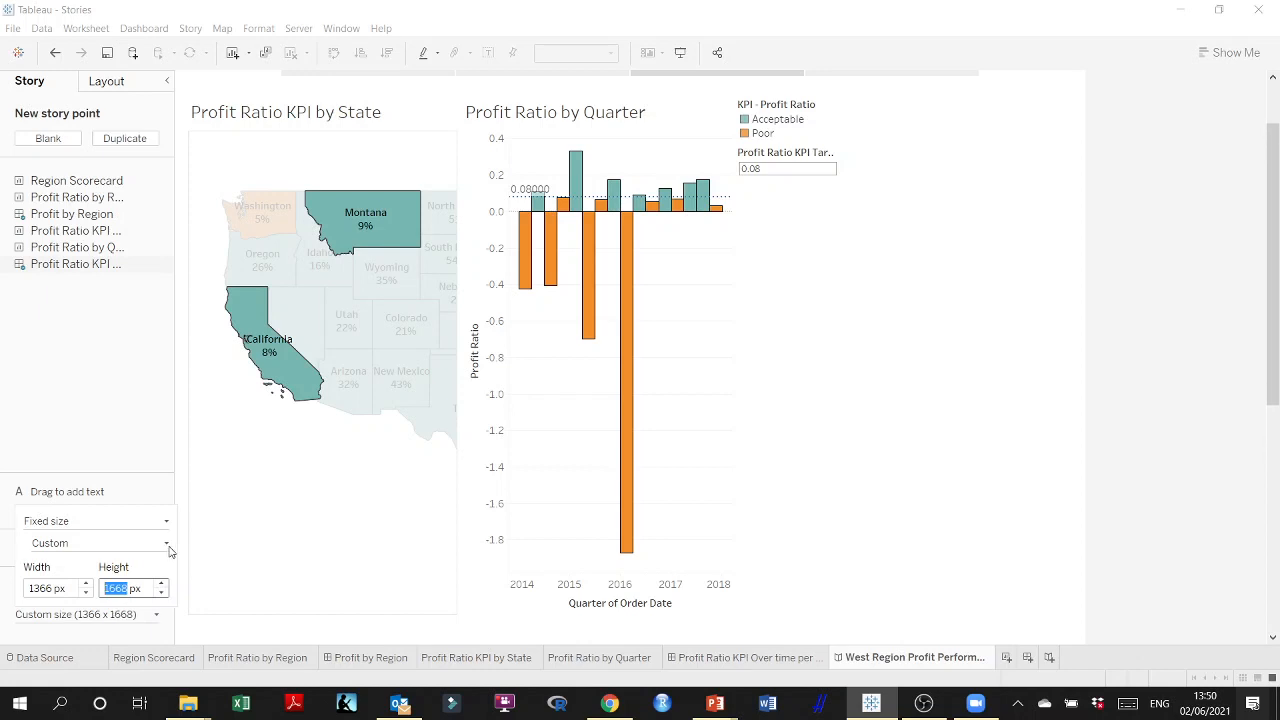
Set the story size to the A4 Landscape (1169 x 827) preset
click(167, 549)
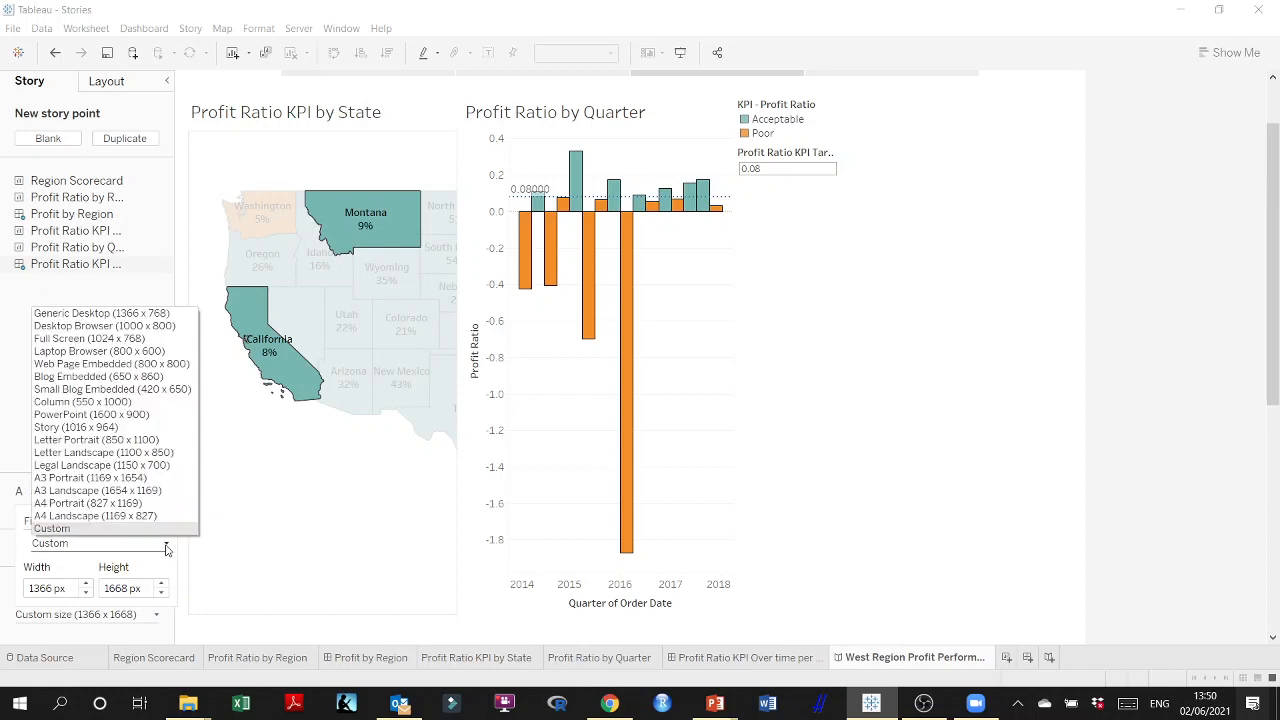
click(80, 515)
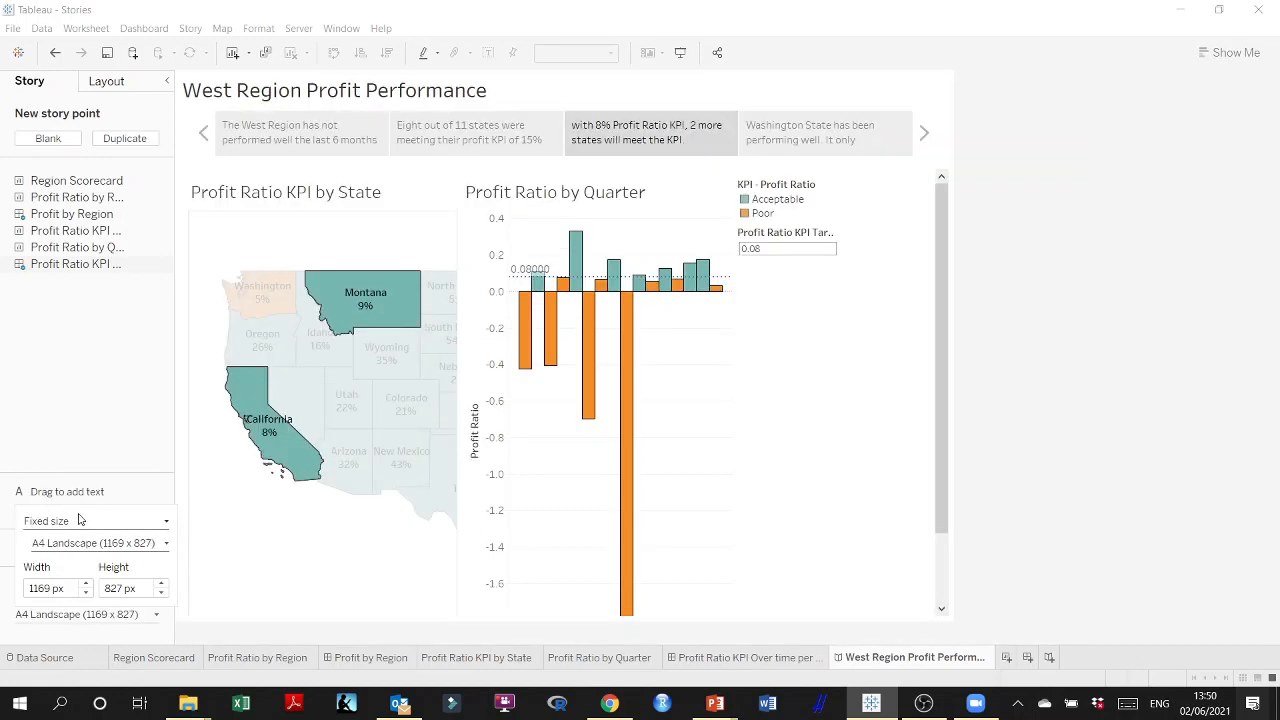
Try to export this story as a PowerPoint presentation, replacing the existing Stories file on the Desktop
click(12, 29)
click(12, 29)
click(41, 29)
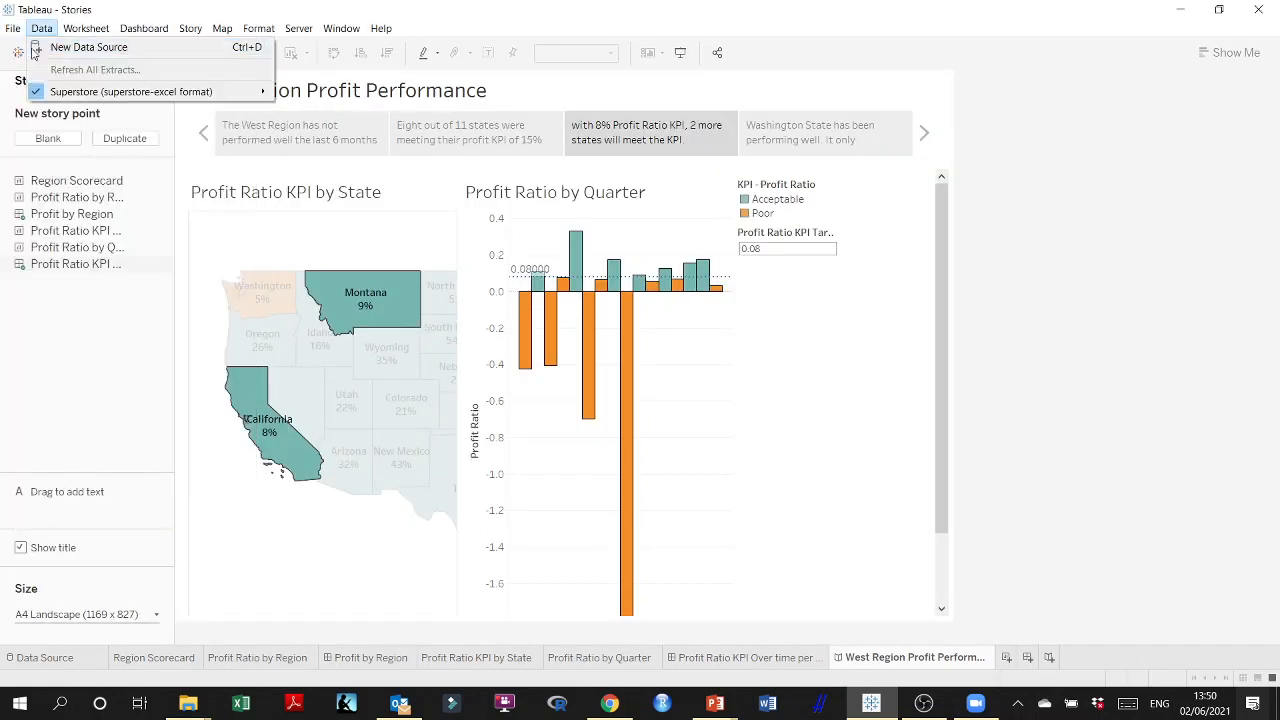
mouse_move(12, 30)
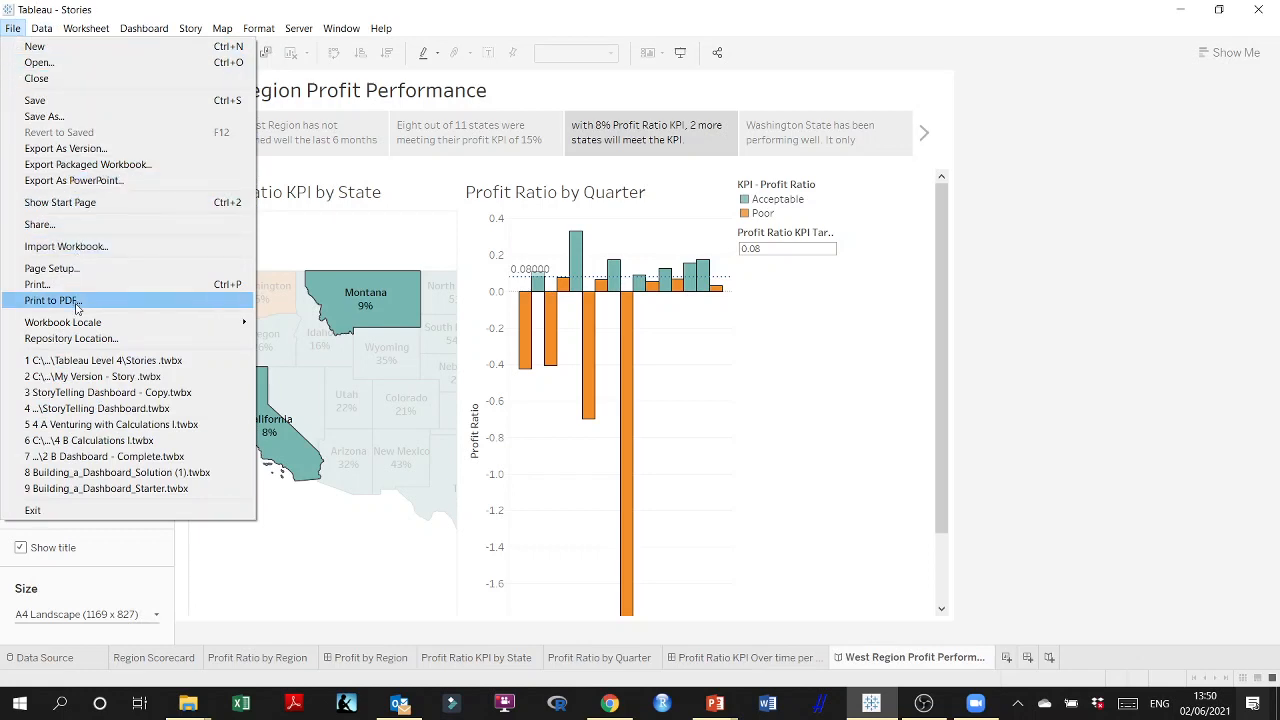
click(74, 180)
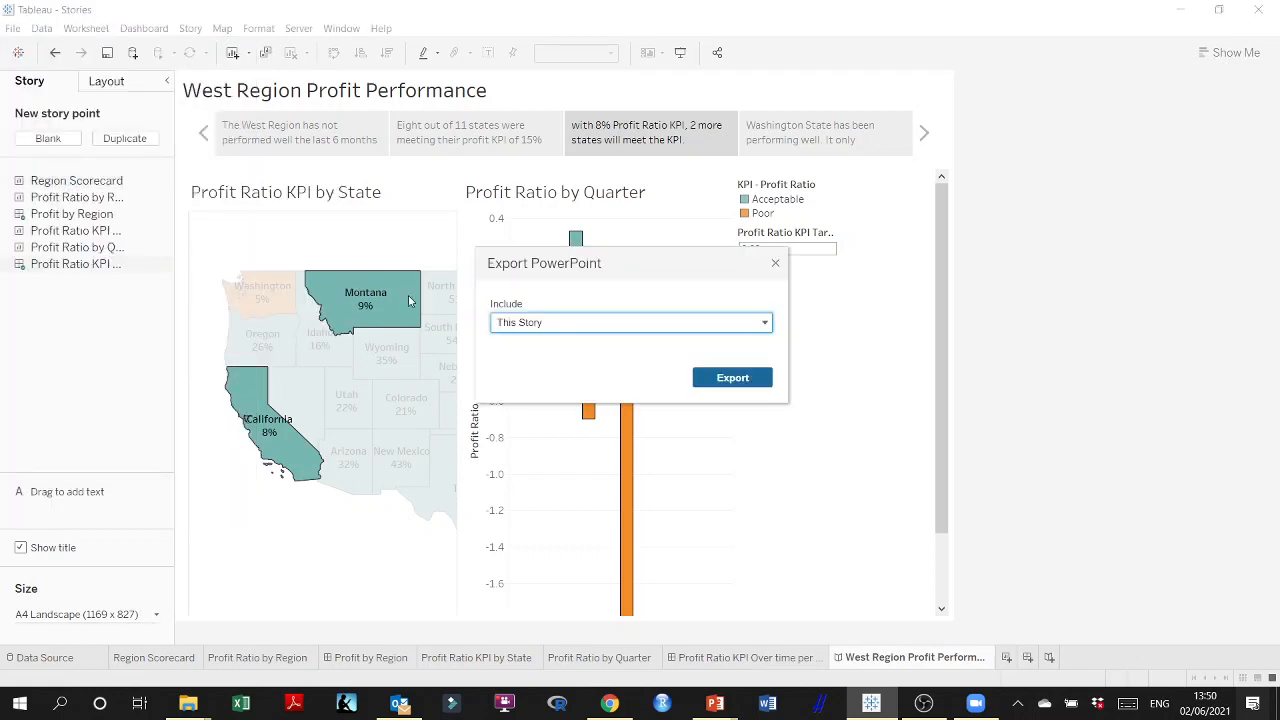
click(733, 380)
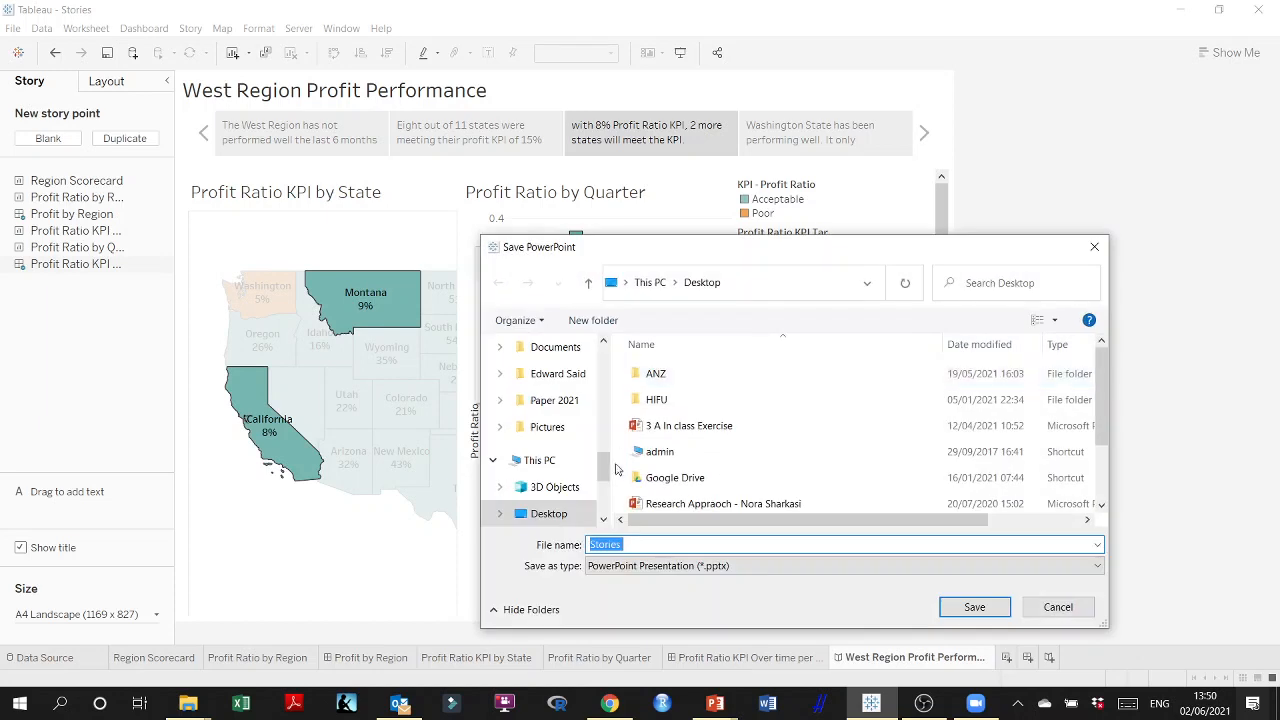
click(968, 610)
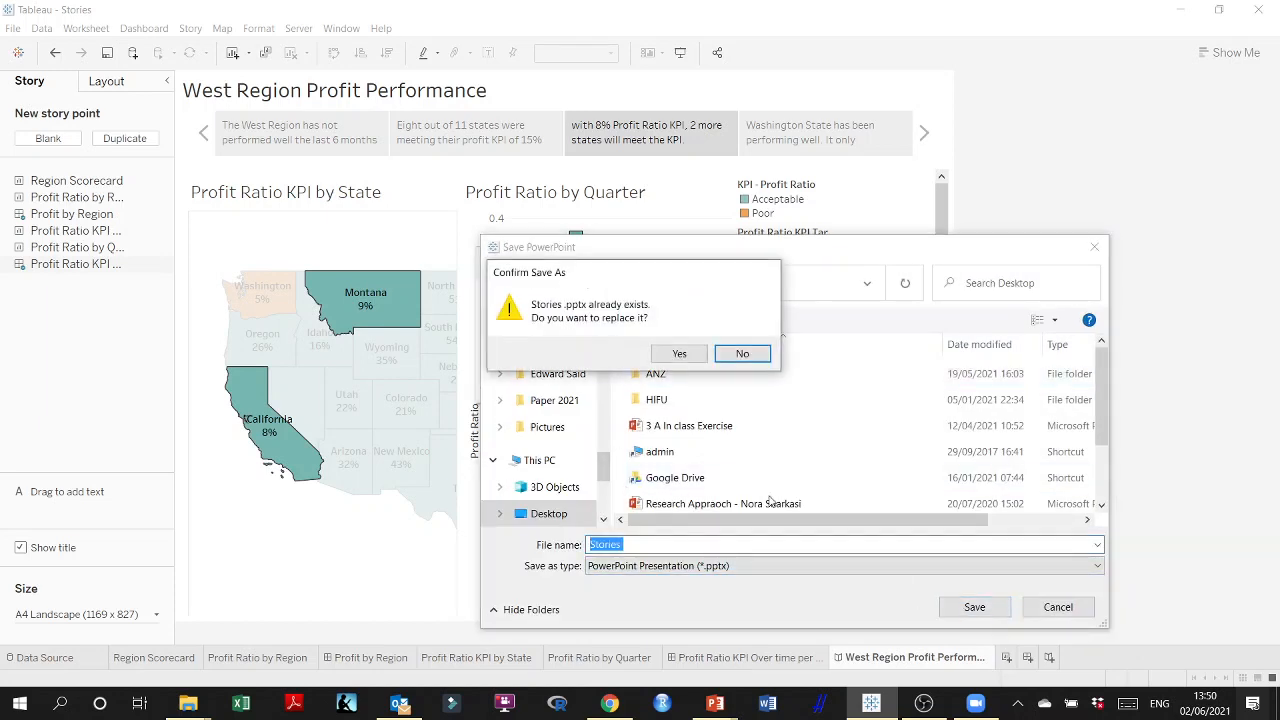
click(674, 351)
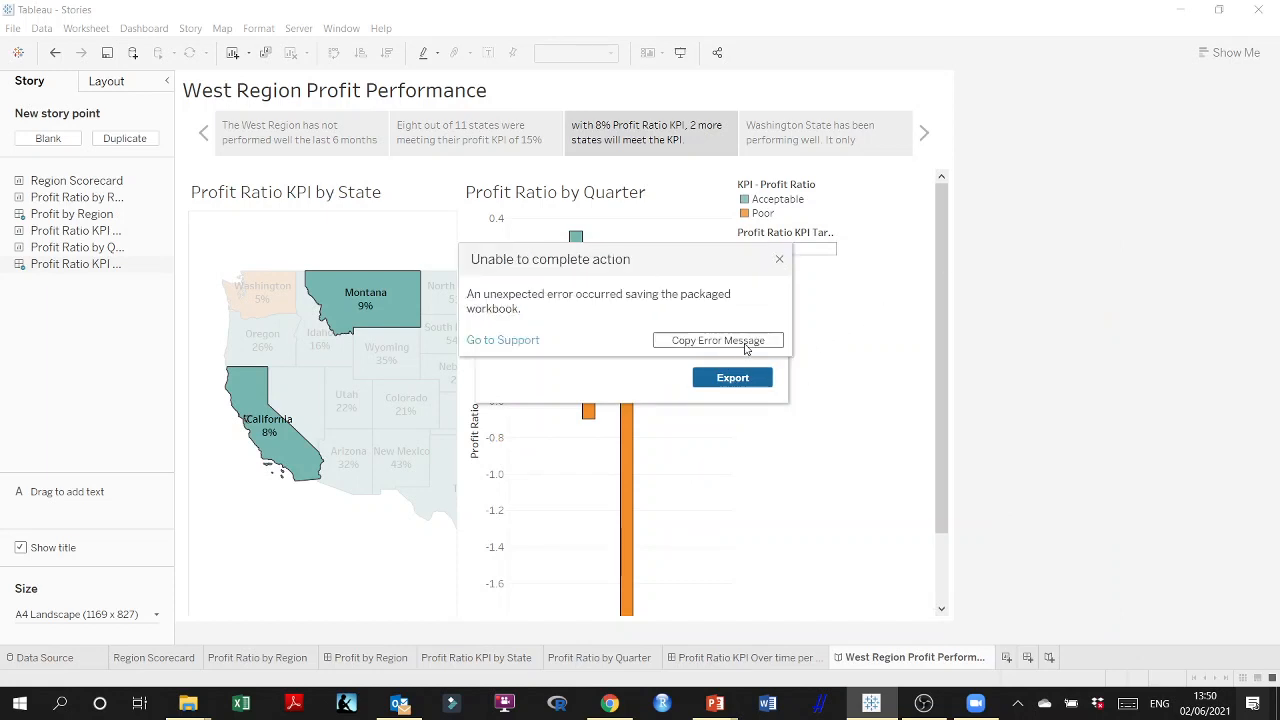
click(744, 346)
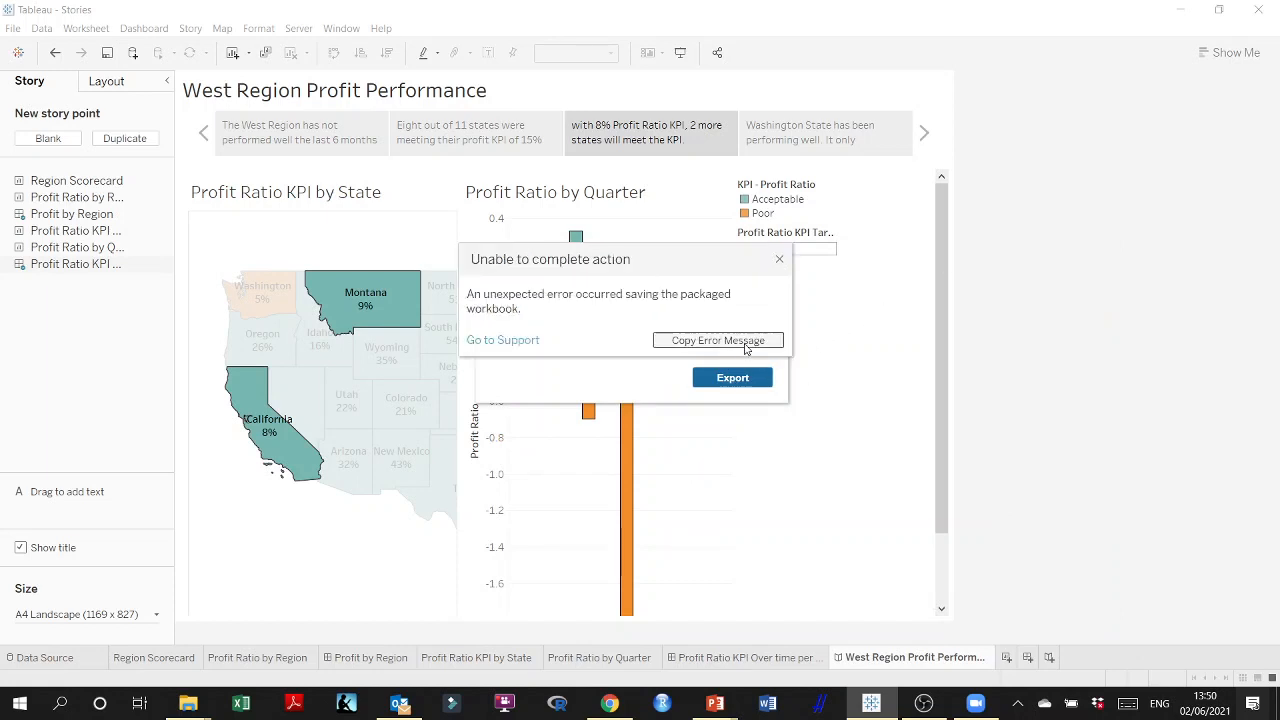
click(779, 262)
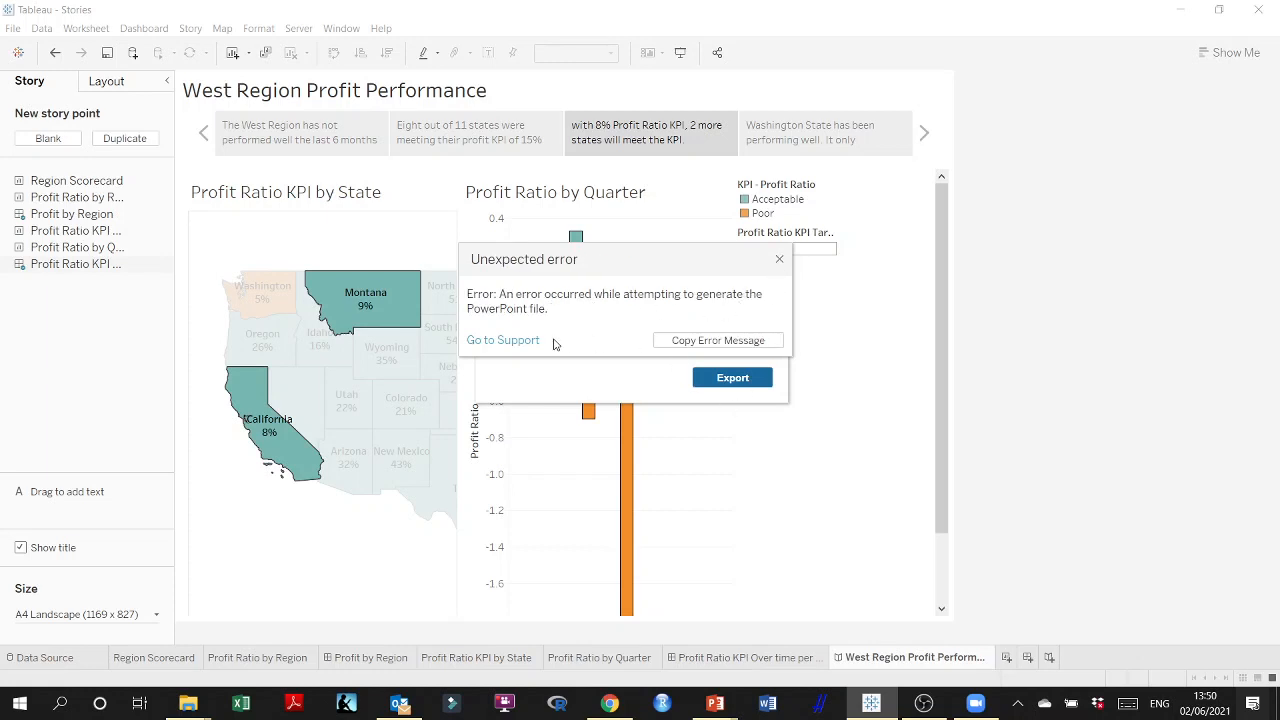
Export this story as a PowerPoint presentation named Stories 1 to the Desktop
click(732, 378)
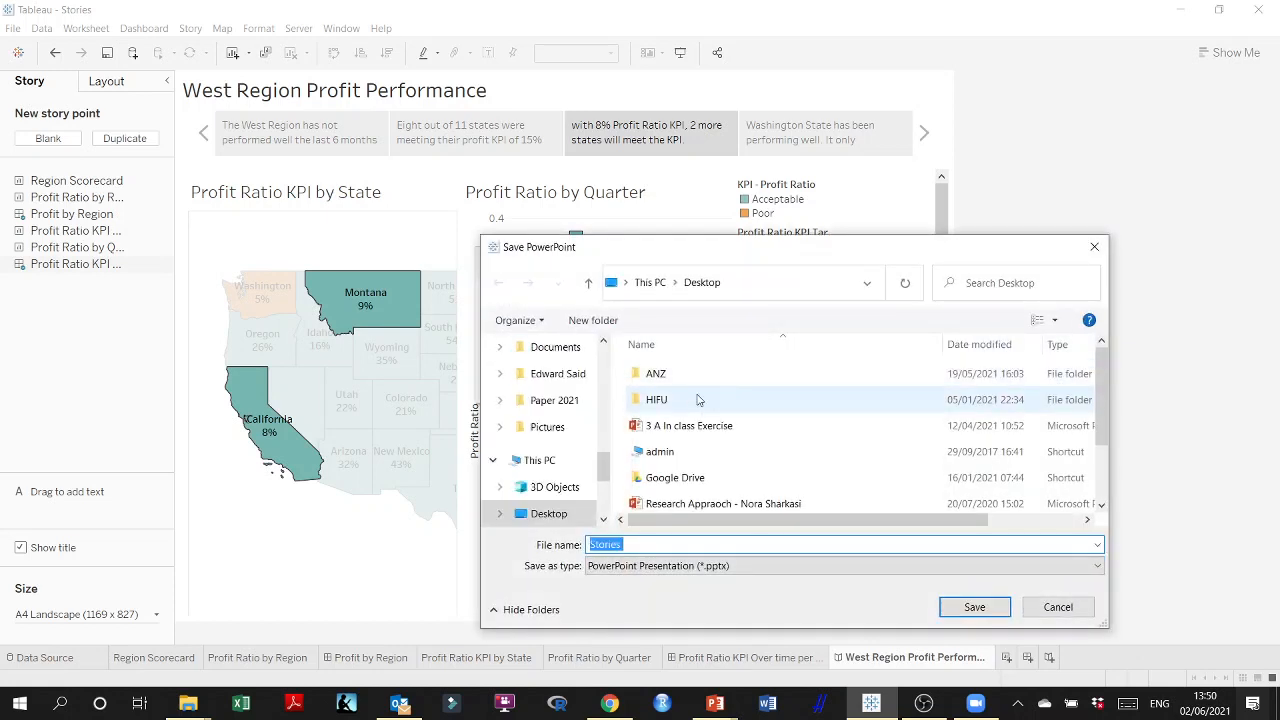
click(632, 544)
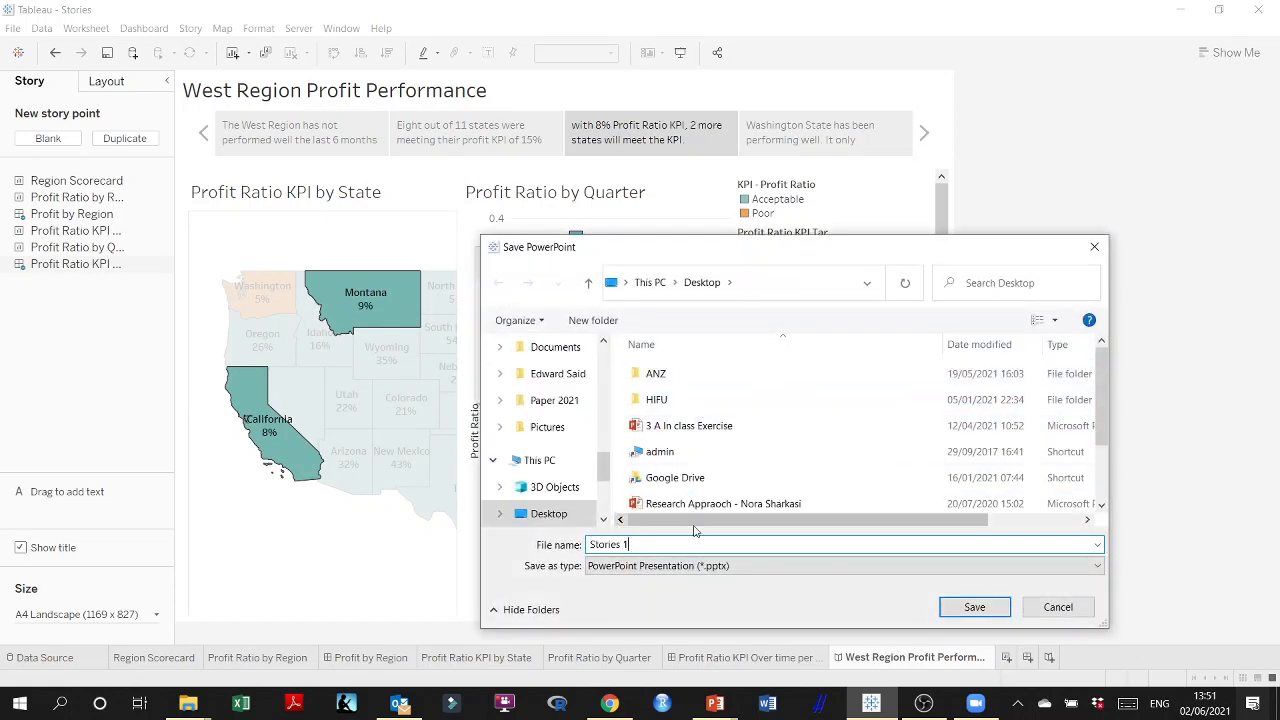
drag(607, 475, 606, 367)
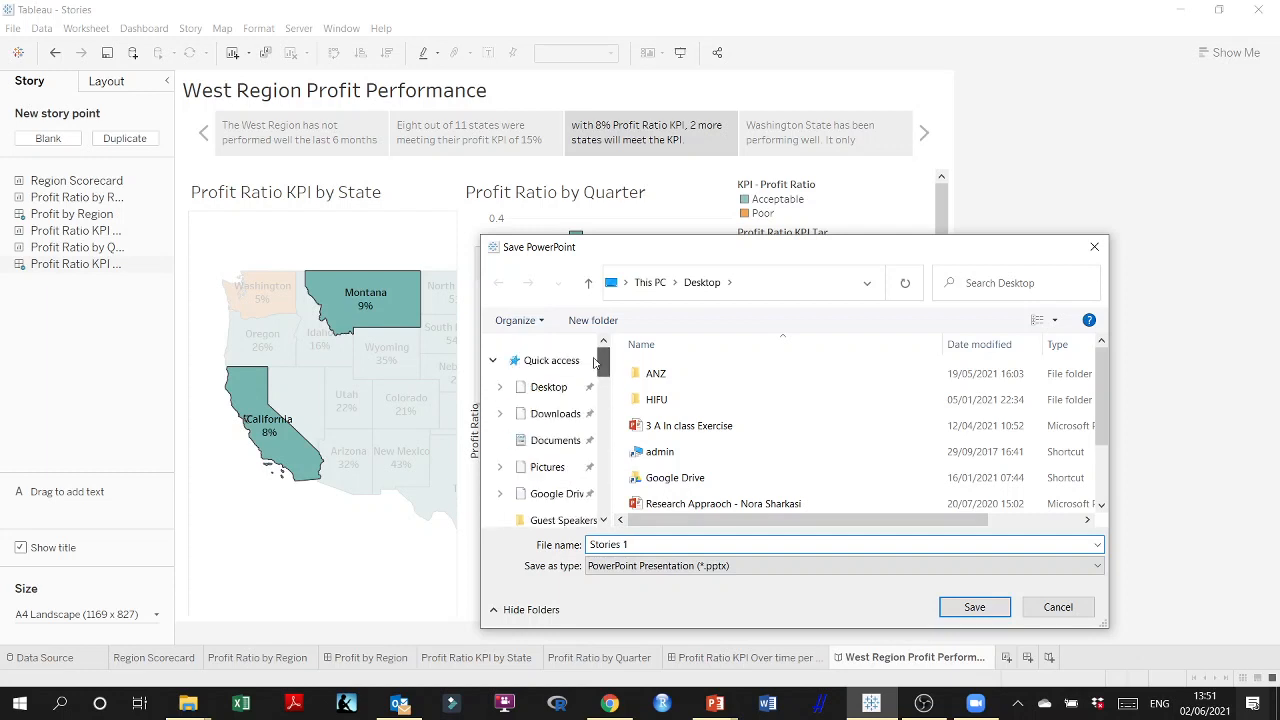
click(548, 387)
click(974, 607)
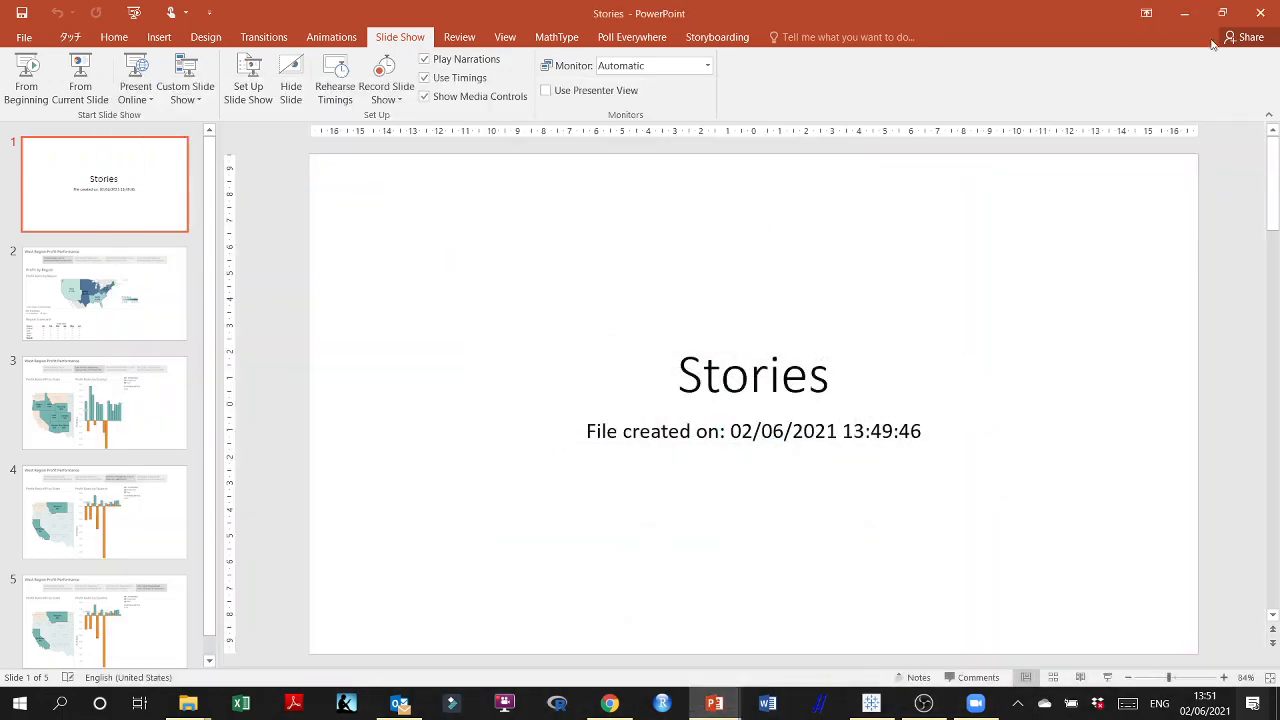
Close the older Stories presentation in PowerPoint, then page through the Stories 1 slide show and return to the editing view
click(1260, 13)
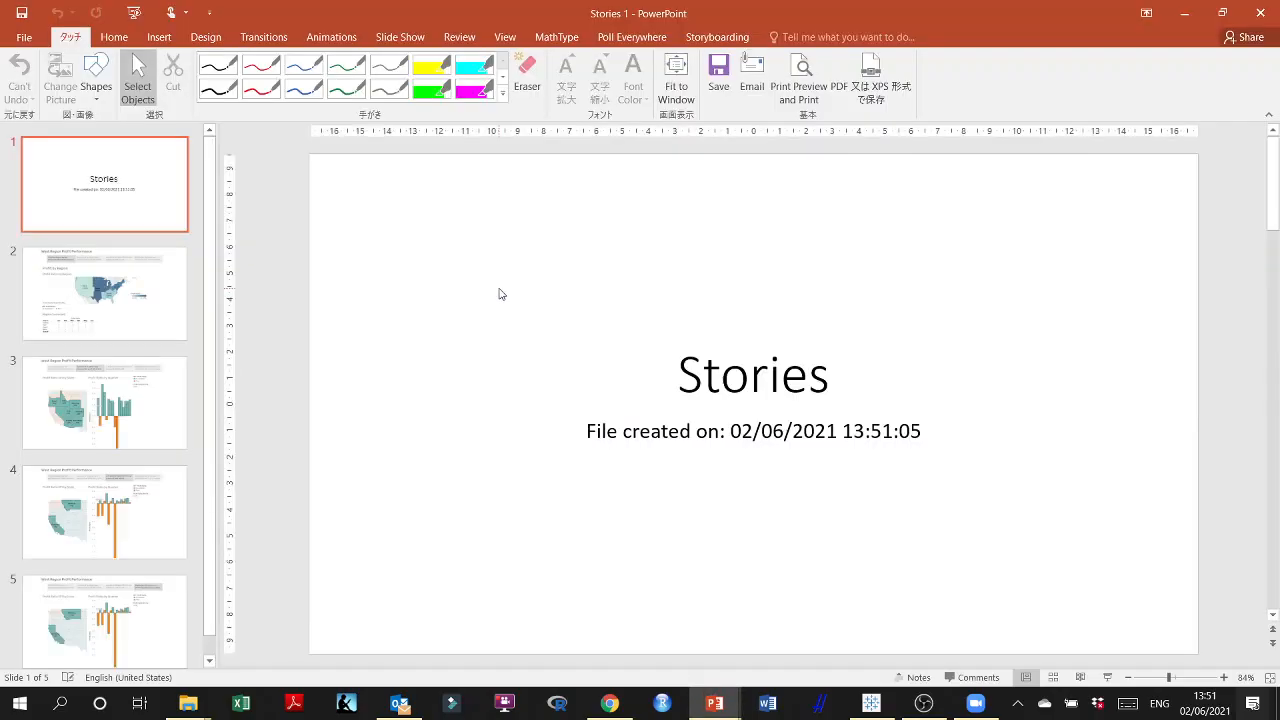
key(F5)
click(673, 399)
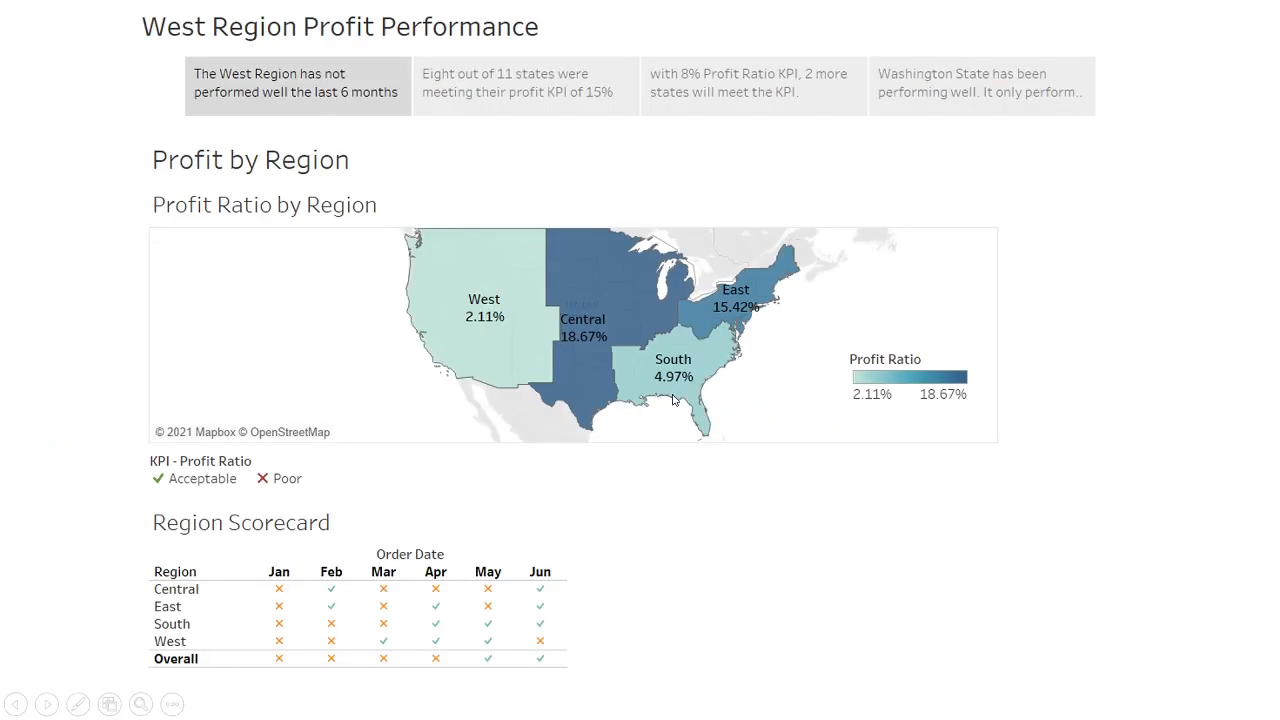
click(673, 399)
click(852, 472)
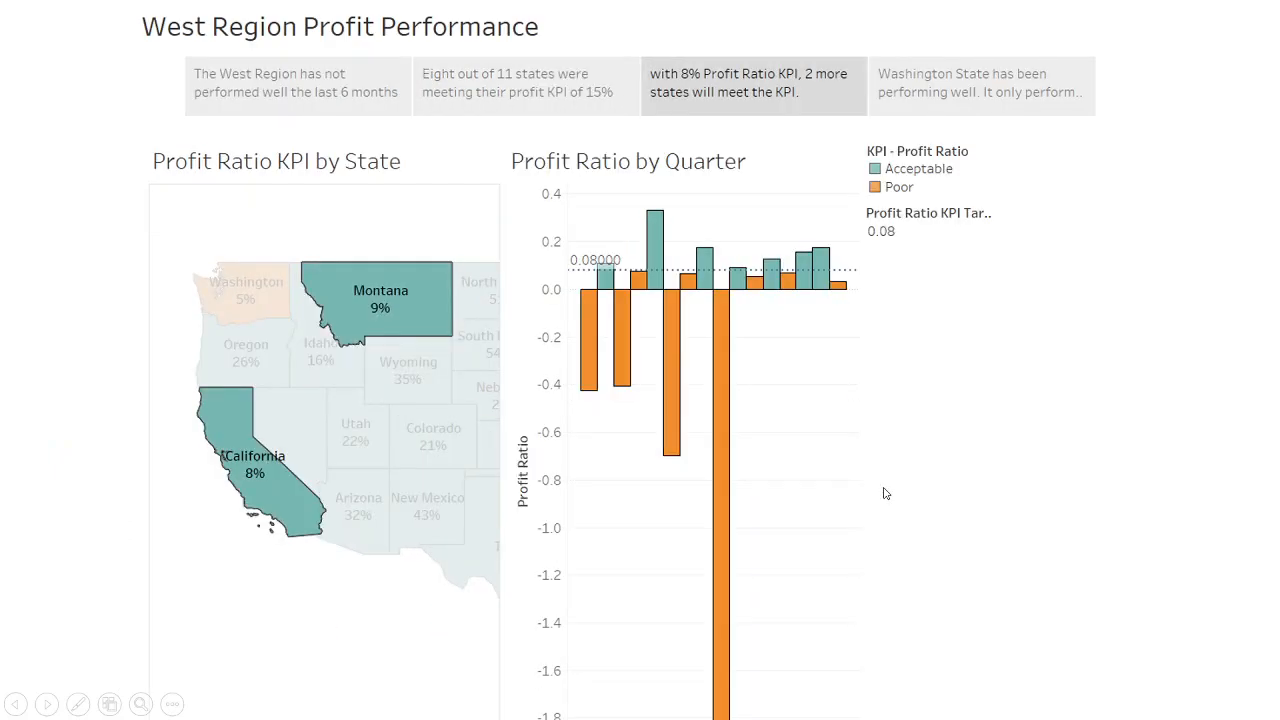
scroll(1157, 503, down, 4)
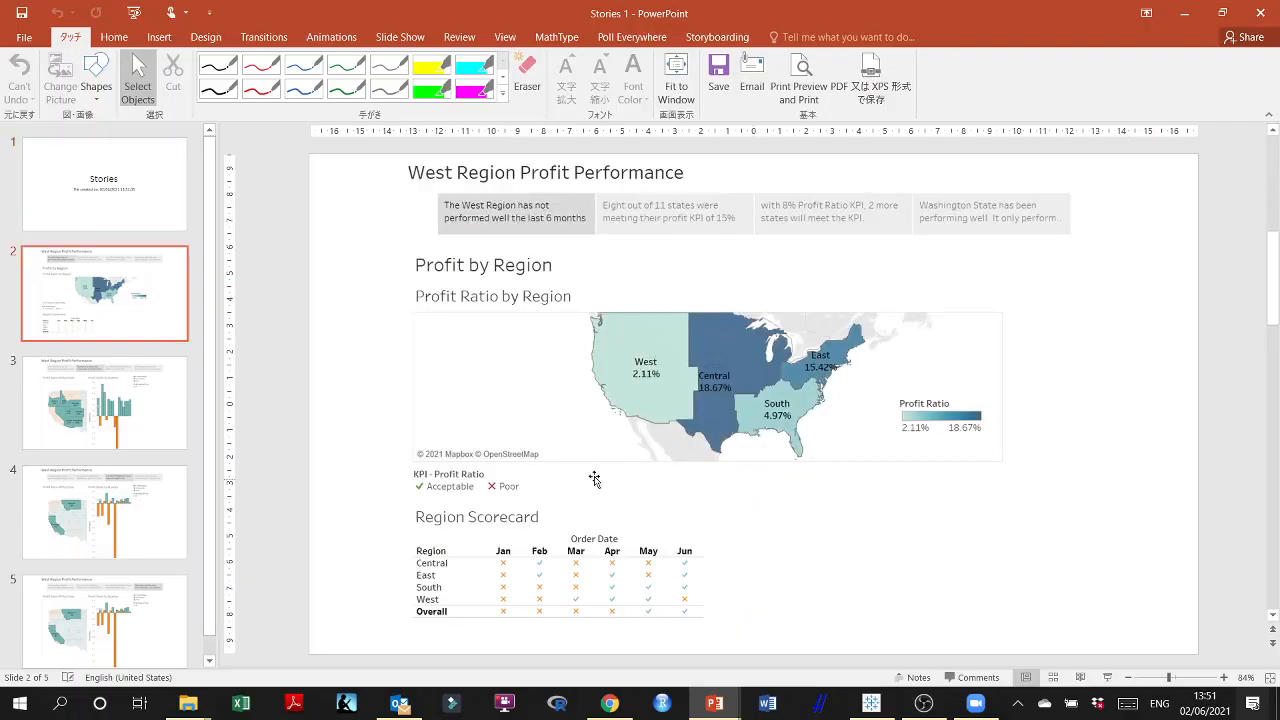
On slide 3, shrink the exported story picture and reposition it within the slide
click(154, 429)
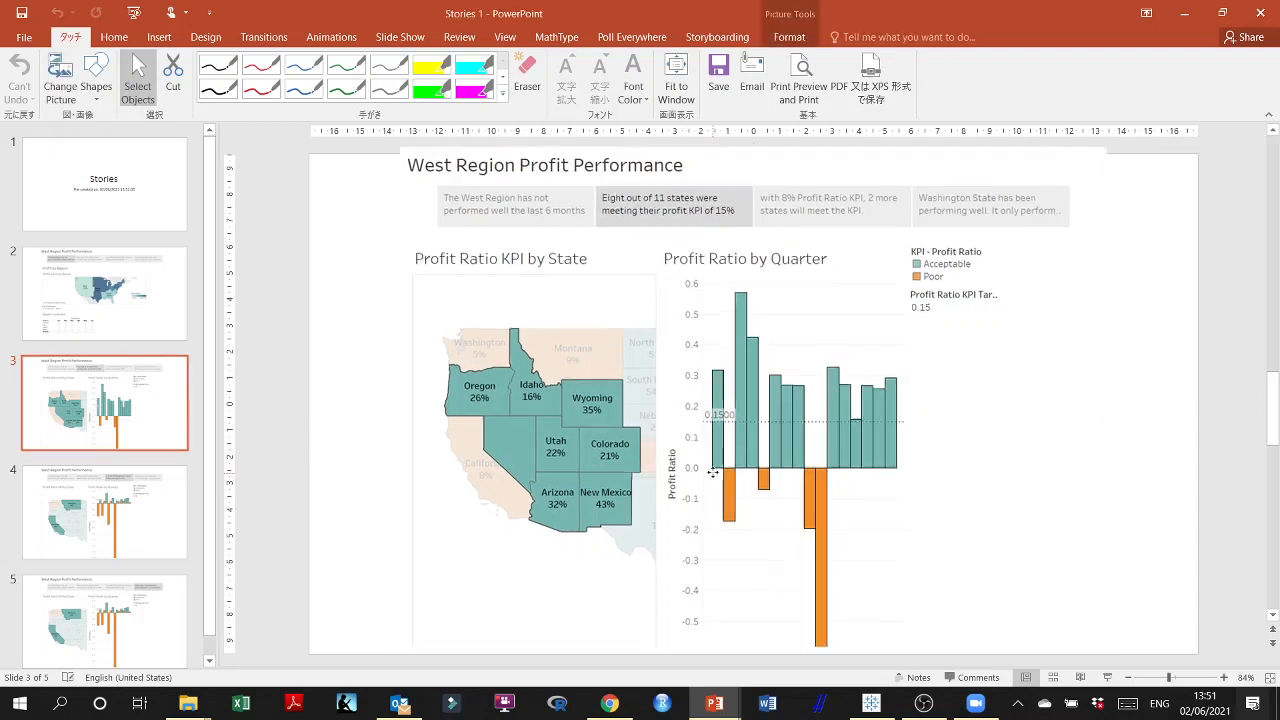
click(463, 298)
drag(401, 163, 508, 238)
drag(657, 364, 631, 338)
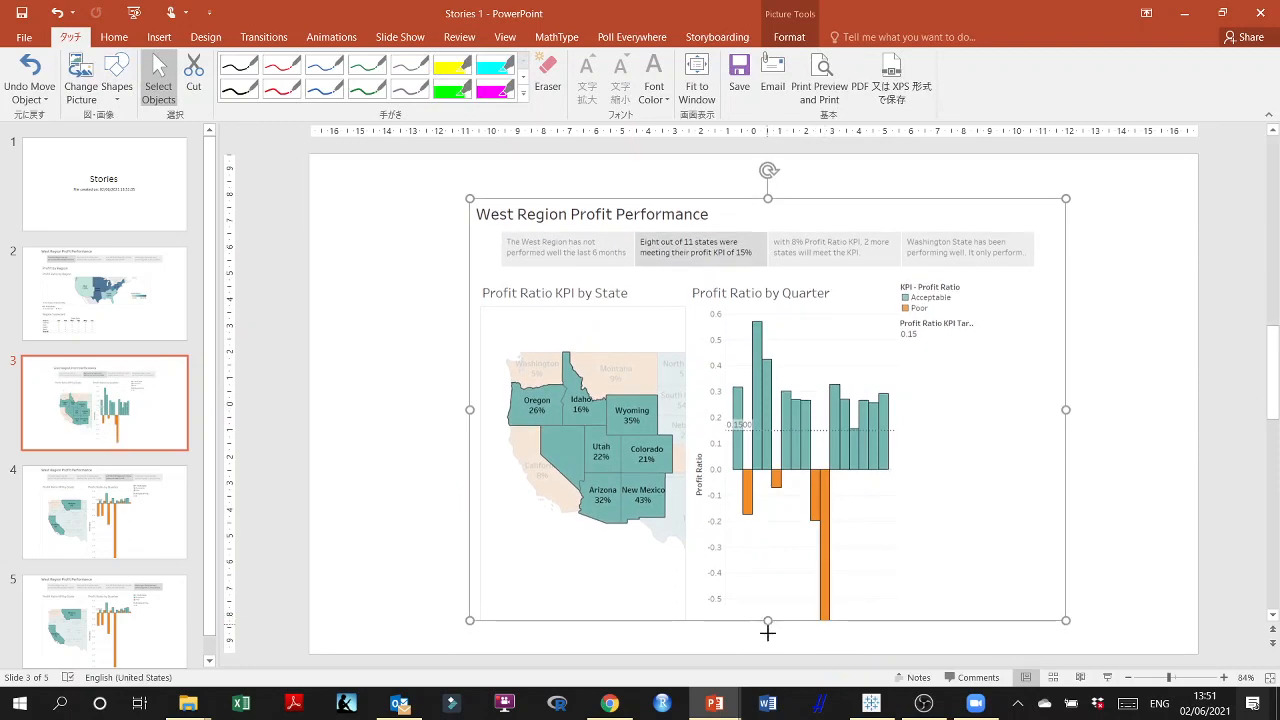
drag(766, 618, 808, 569)
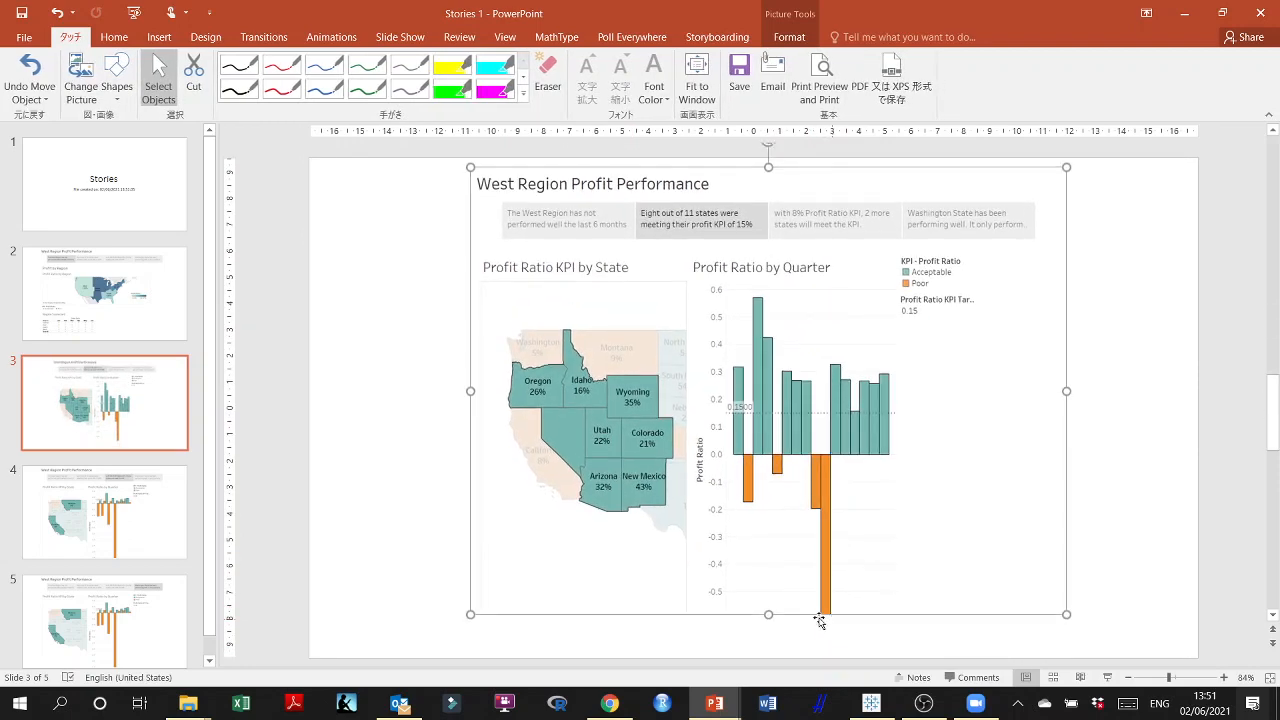
drag(794, 512, 793, 533)
Switch to Tableau and examine the third story point's quarterly profit ratio chart down to its date axis
click(871, 703)
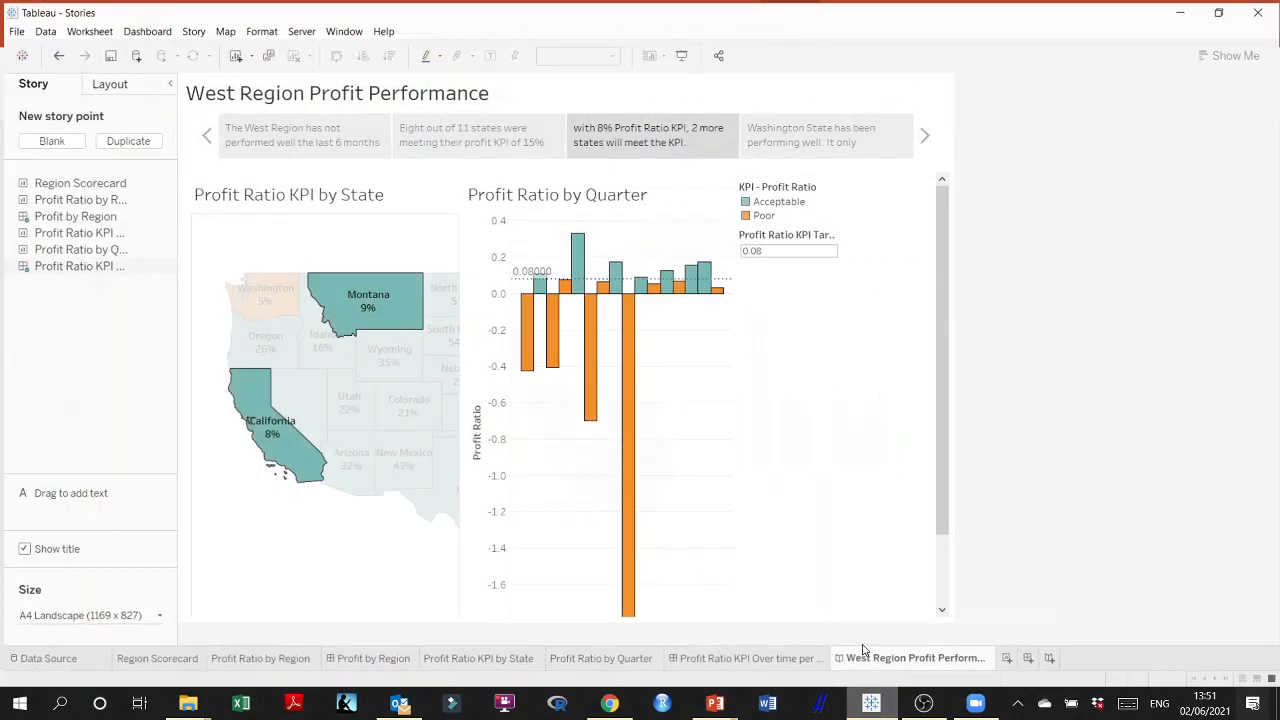
scroll(866, 474, down, 2)
scroll(866, 520, down, 2)
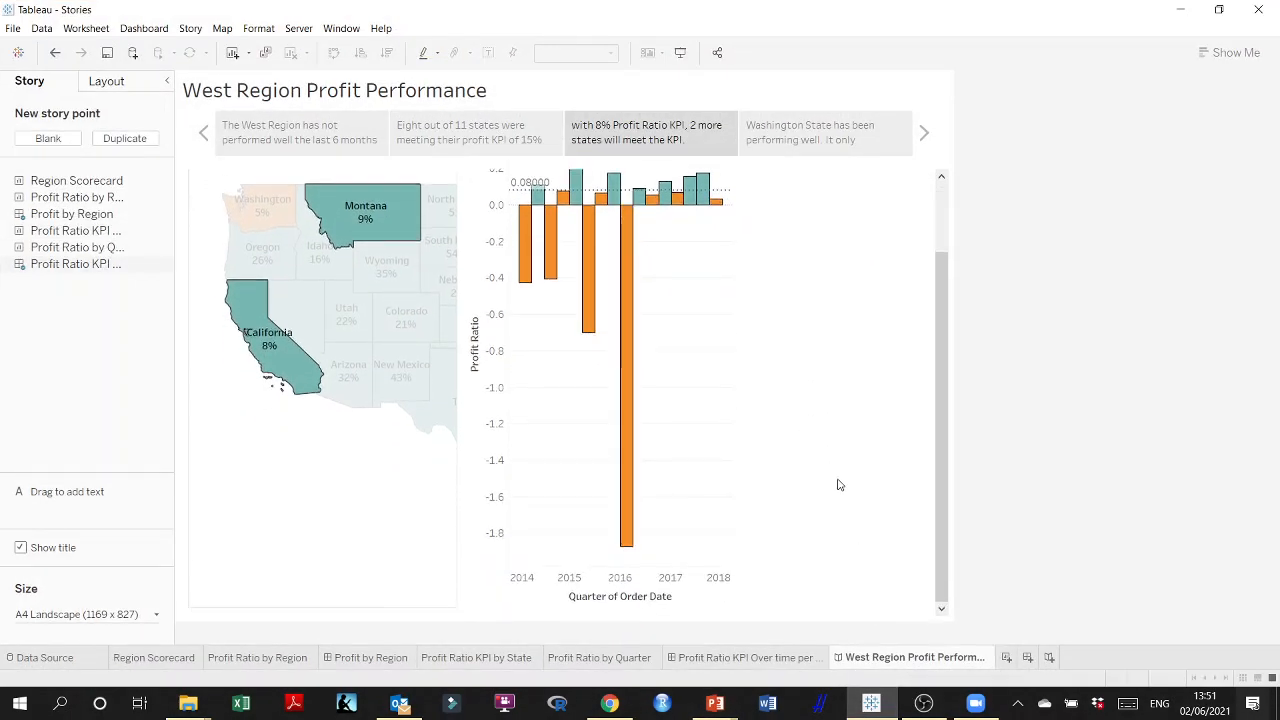
scroll(830, 475, up, 4)
scroll(822, 462, down, 3)
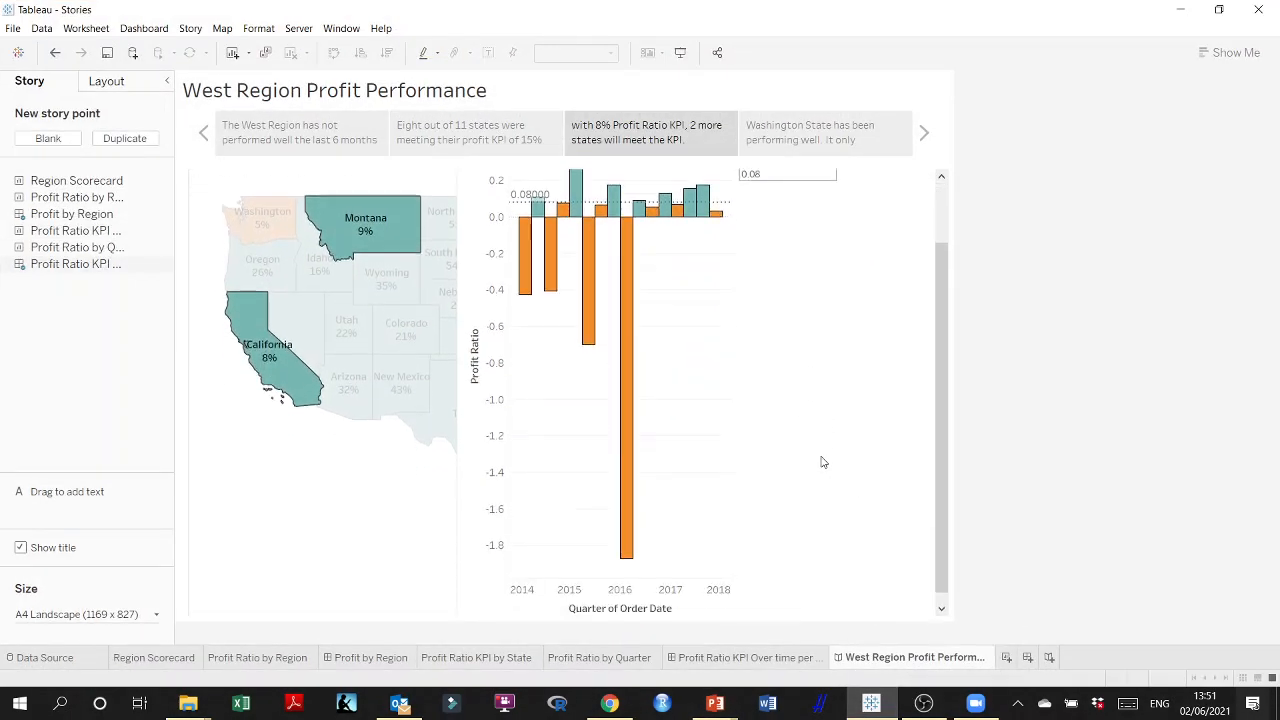
click(650, 578)
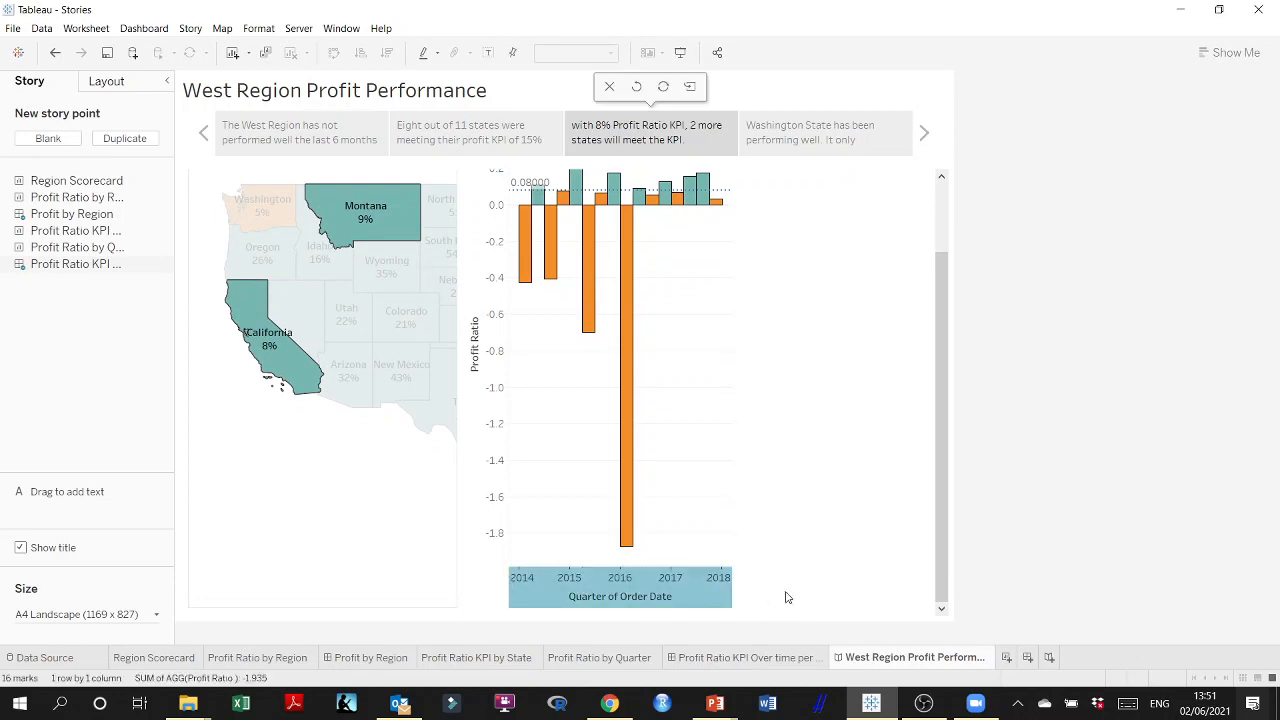
Set the Profit Ratio KPI Over time dashboard to the fixed size A4 Landscape (1169 x 827)
click(743, 658)
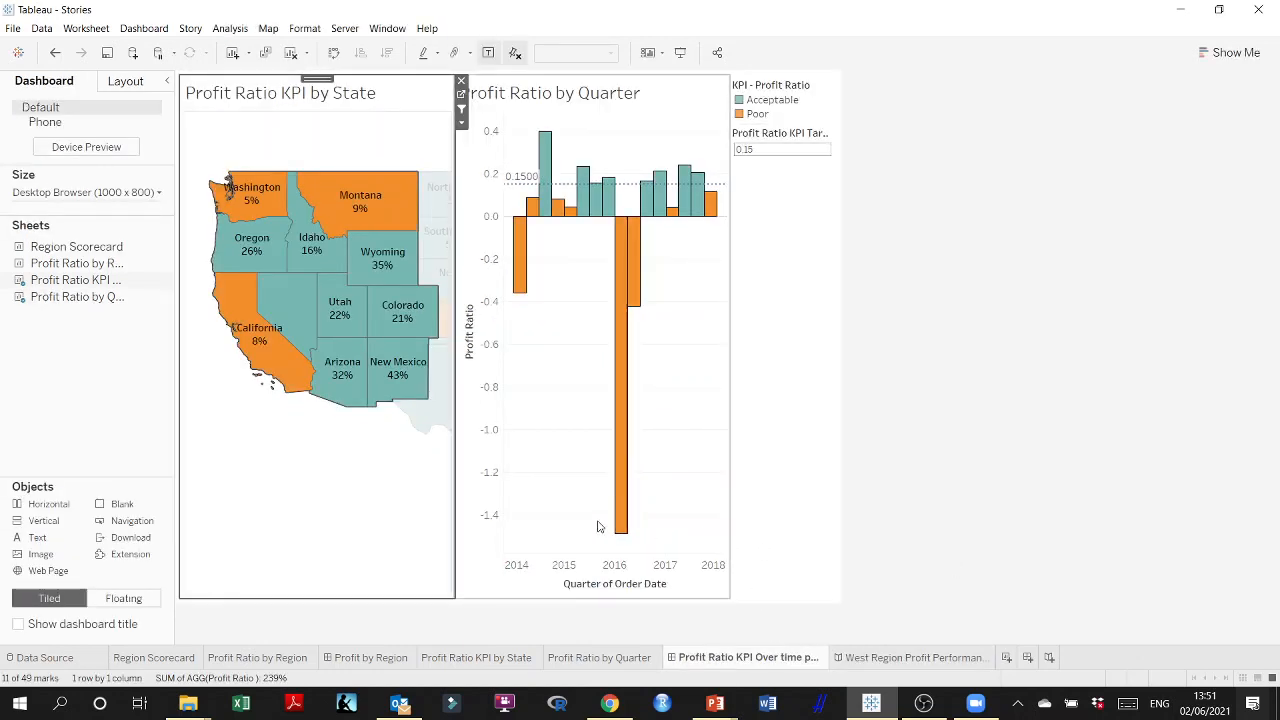
click(322, 633)
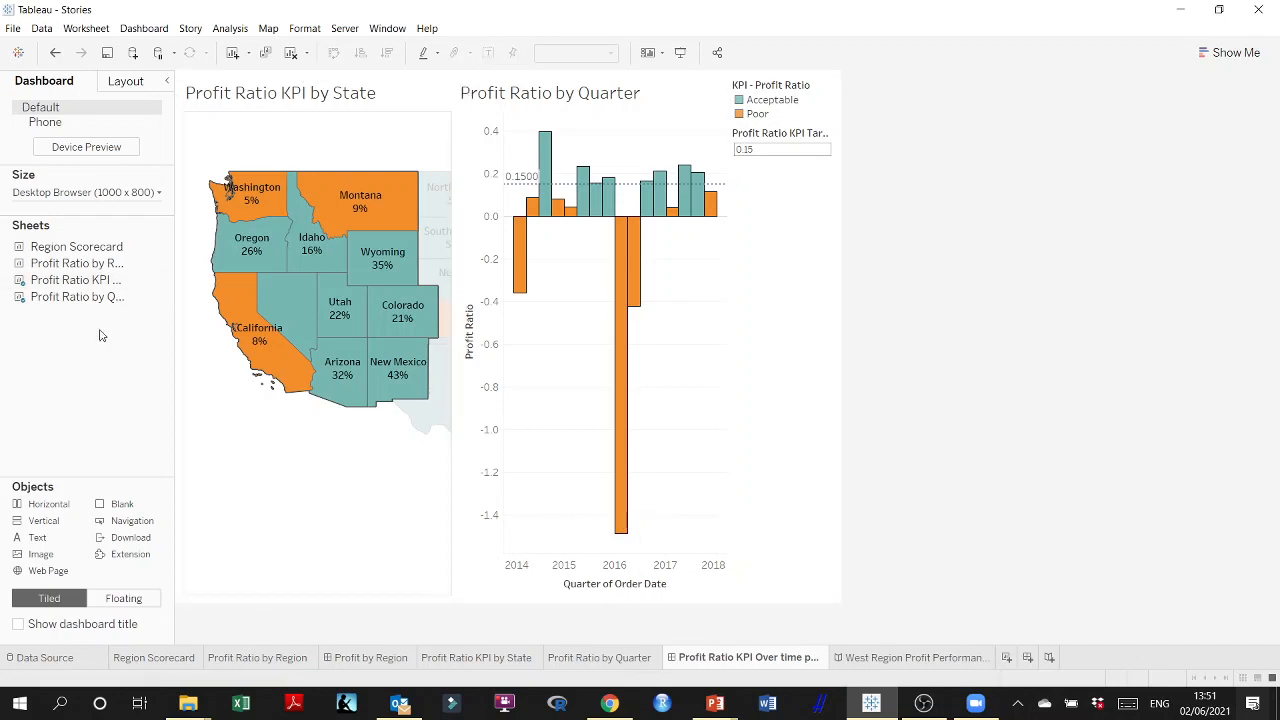
click(158, 194)
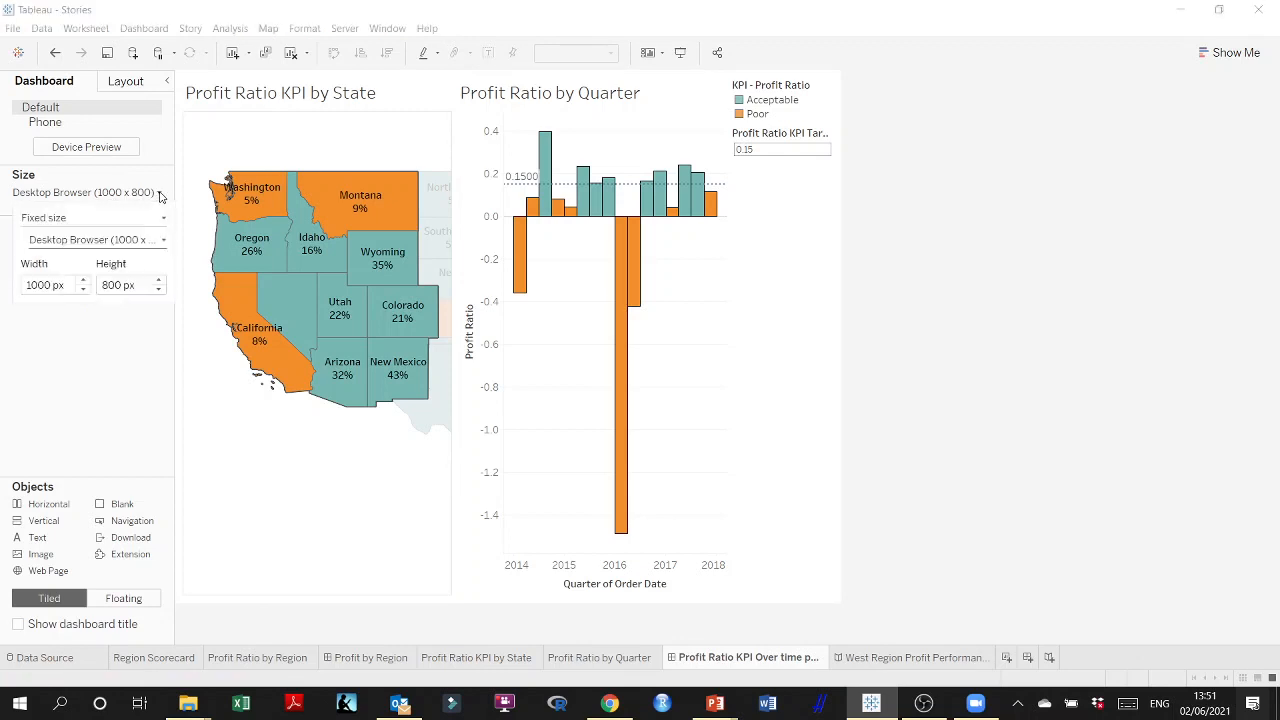
click(165, 240)
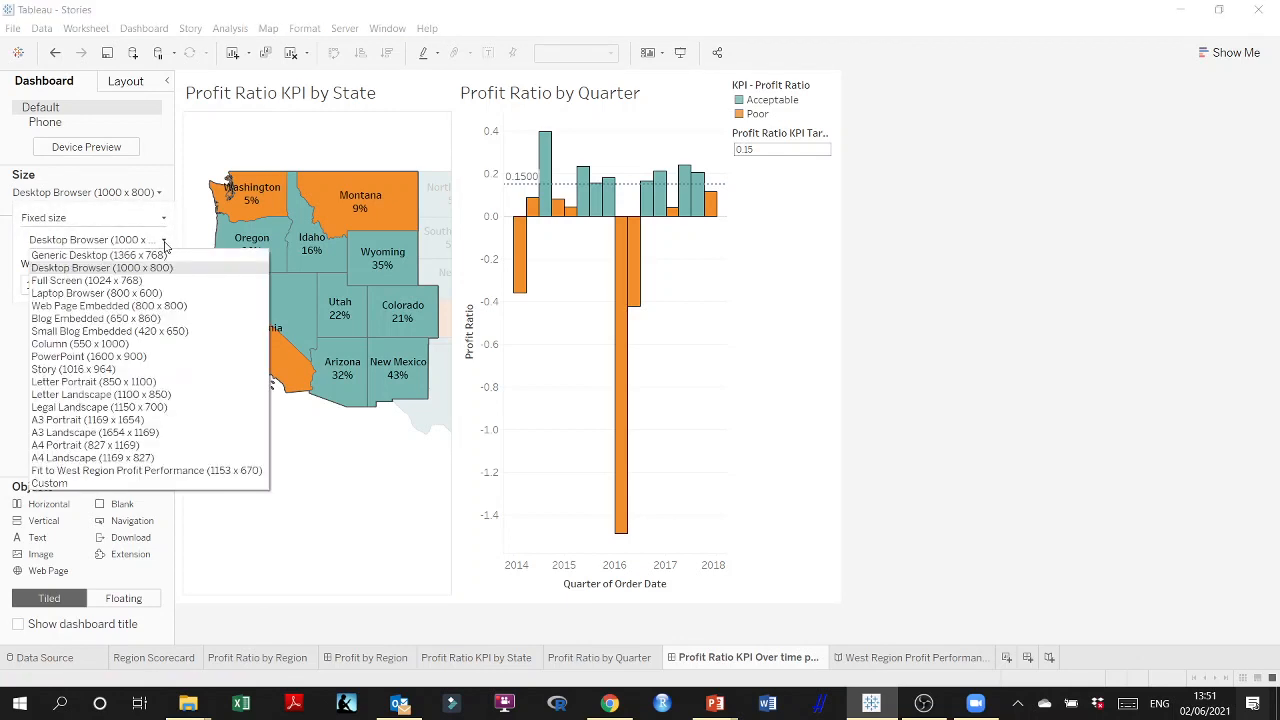
click(92, 457)
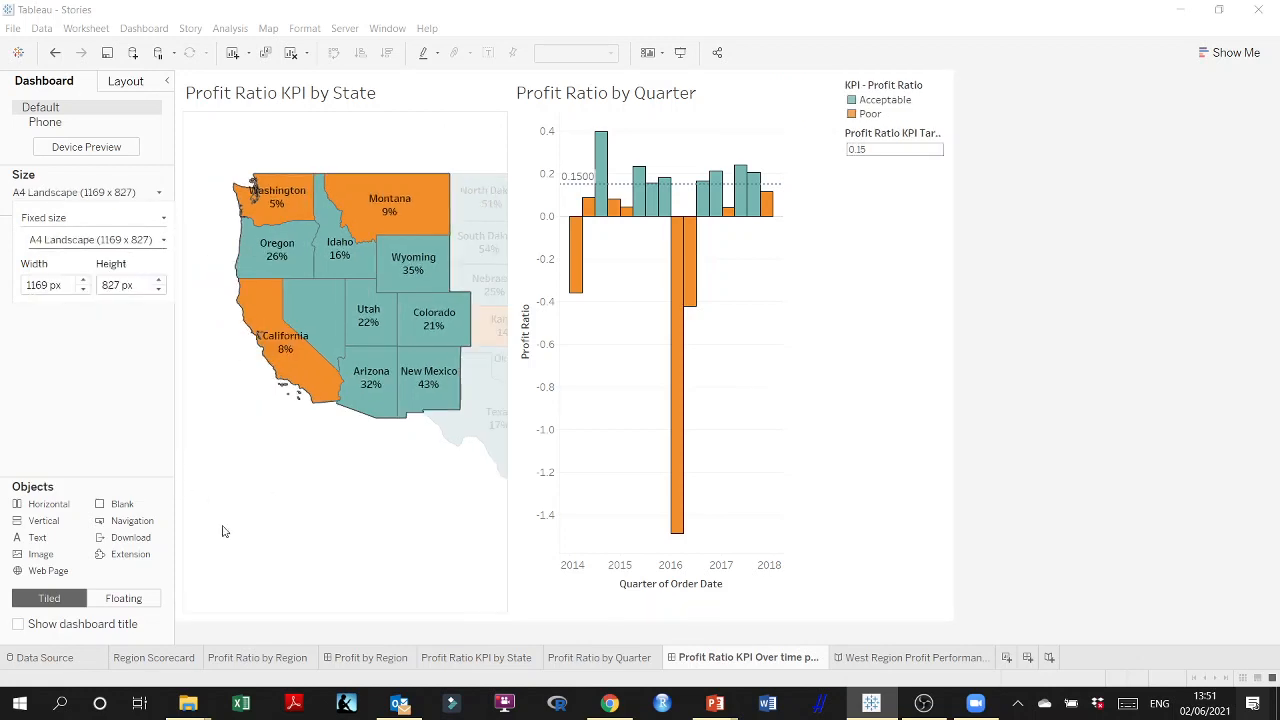
Return to the West Region Profit Performance story, check the third story point in presentation mode, and exit the presentation
click(842, 658)
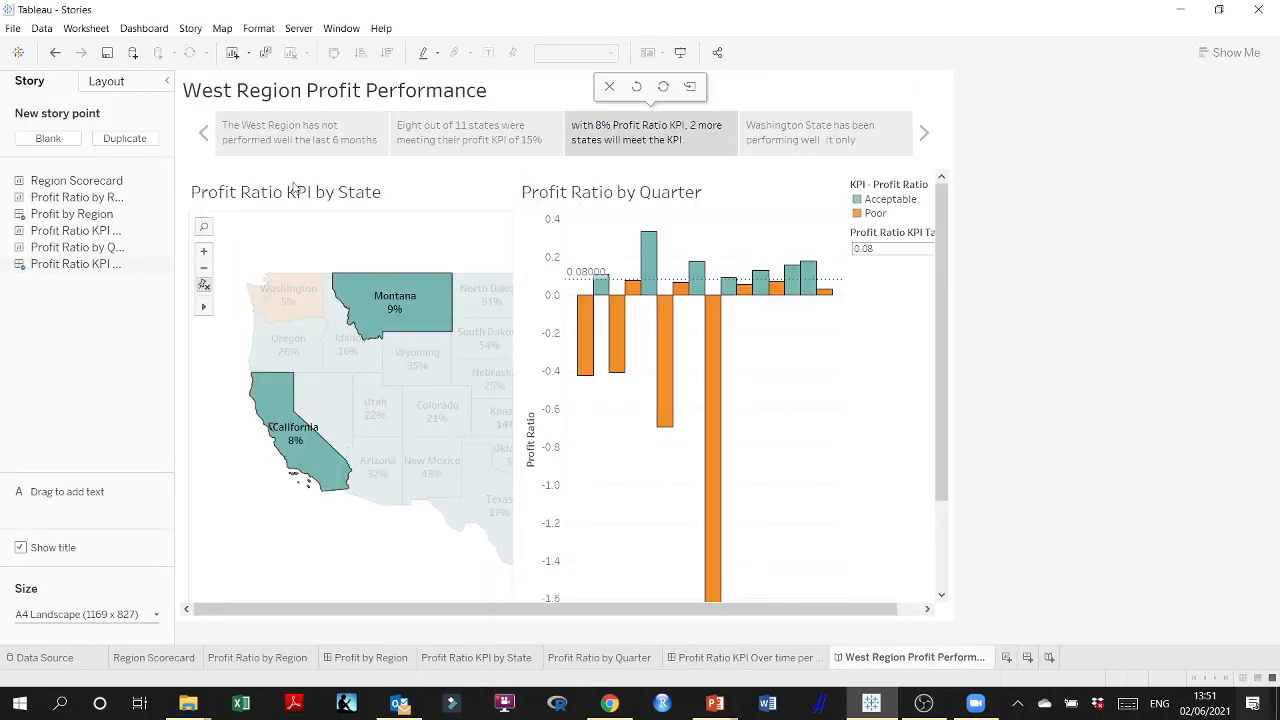
click(681, 53)
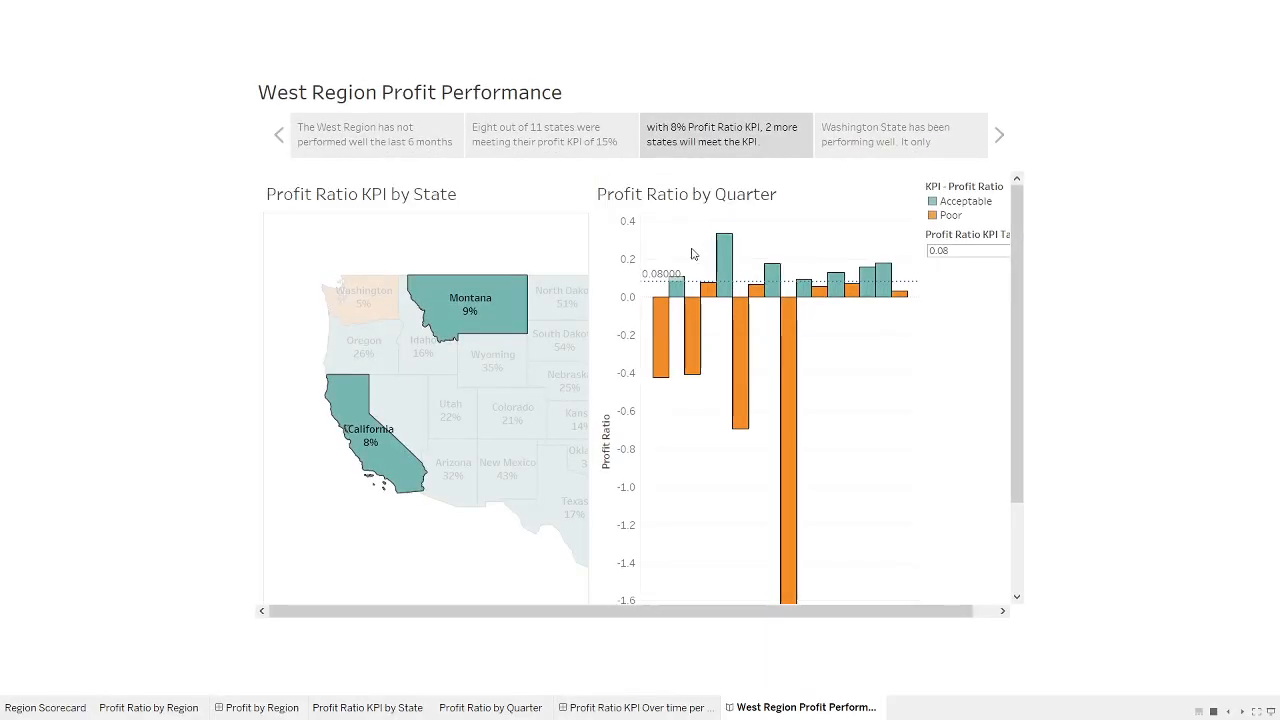
scroll(691, 261, down, 2)
scroll(692, 262, up, 2)
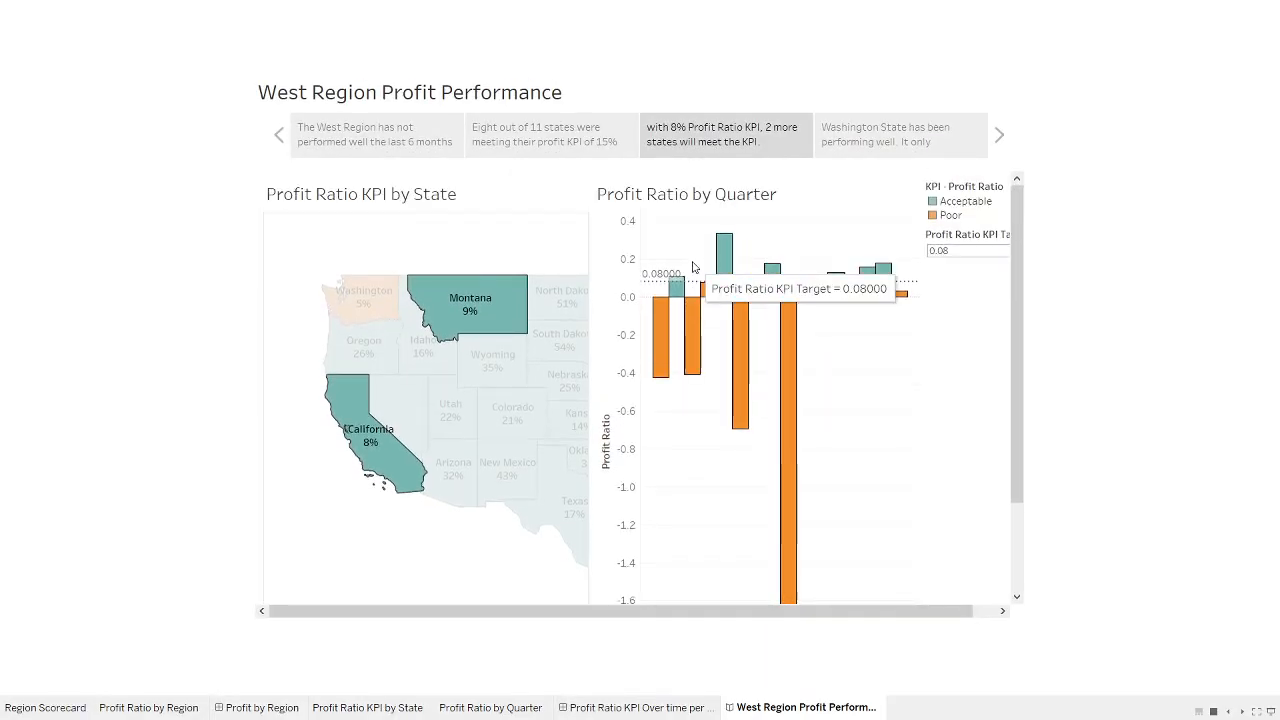
key(Escape)
click(14, 29)
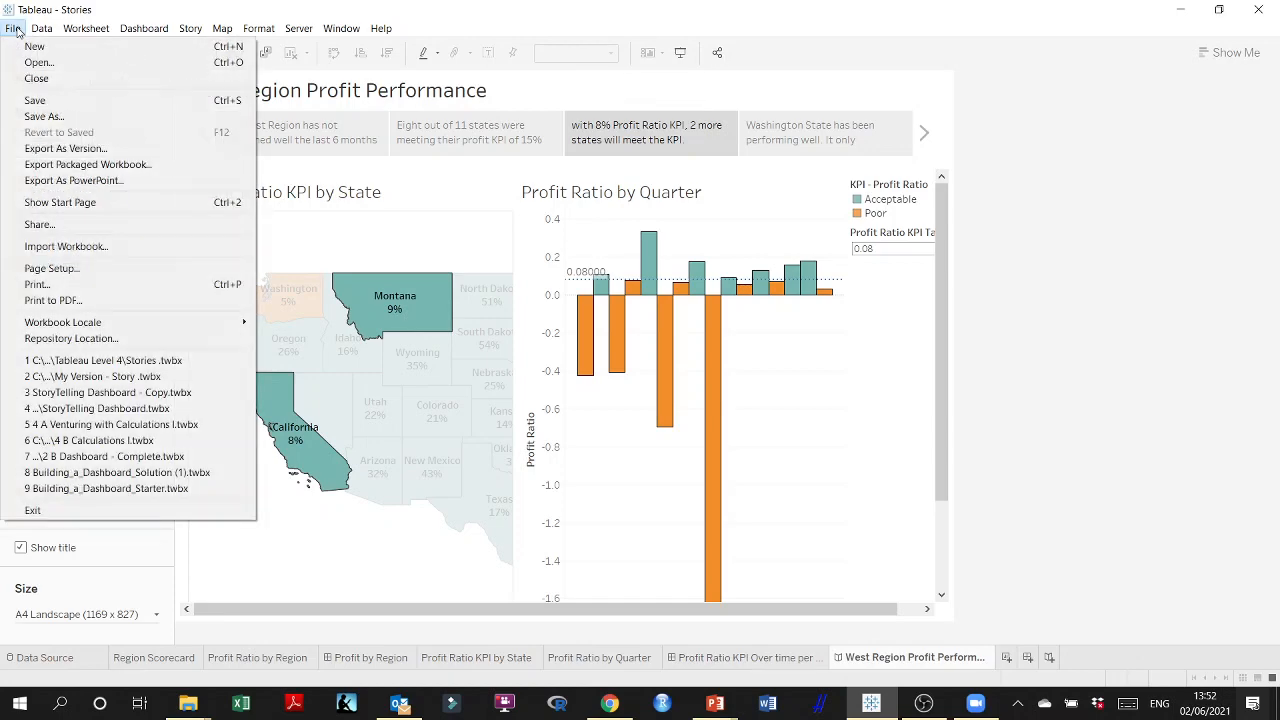
click(44, 116)
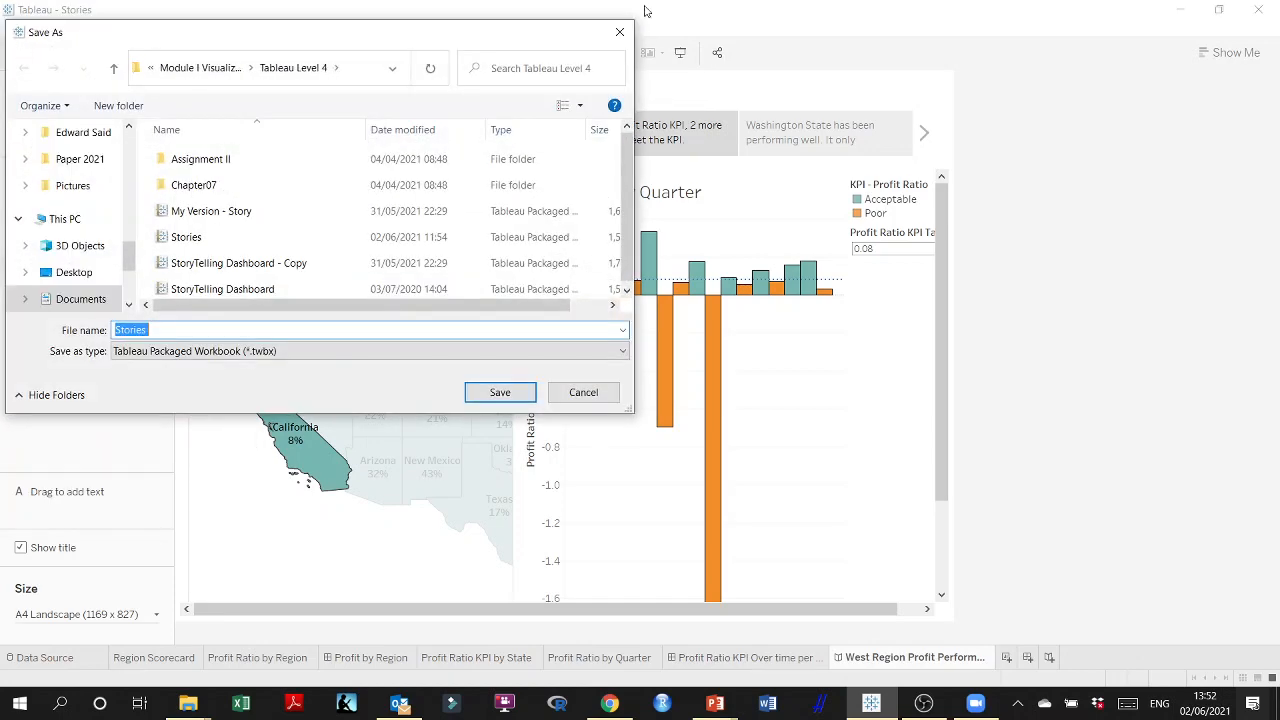
click(620, 32)
Export this story as a PowerPoint presentation named Stories 2 to the Desktop
click(14, 29)
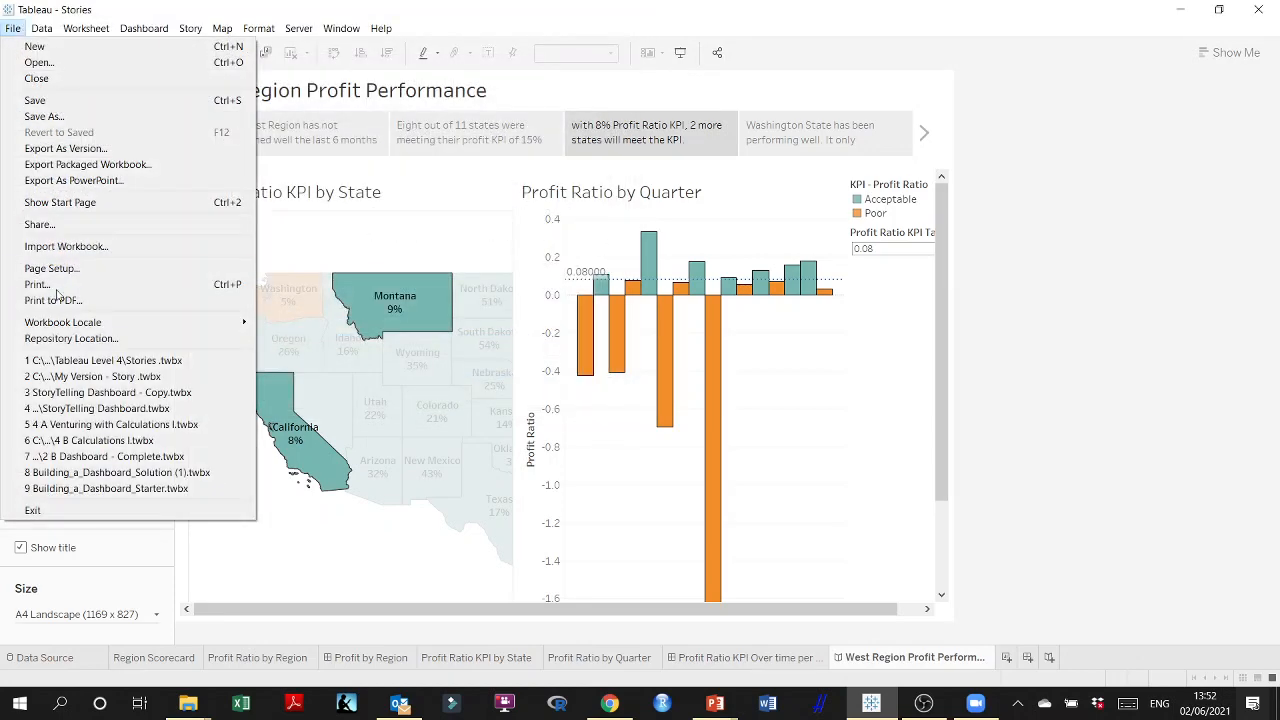
click(60, 182)
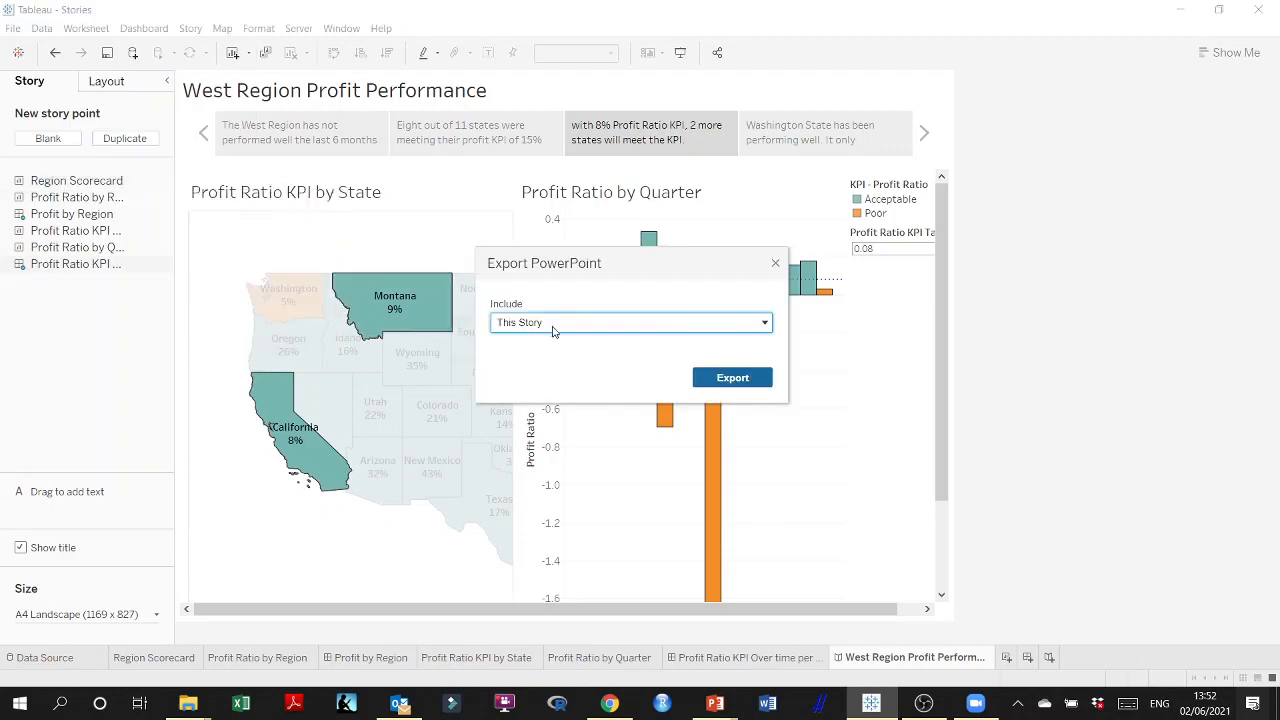
click(553, 328)
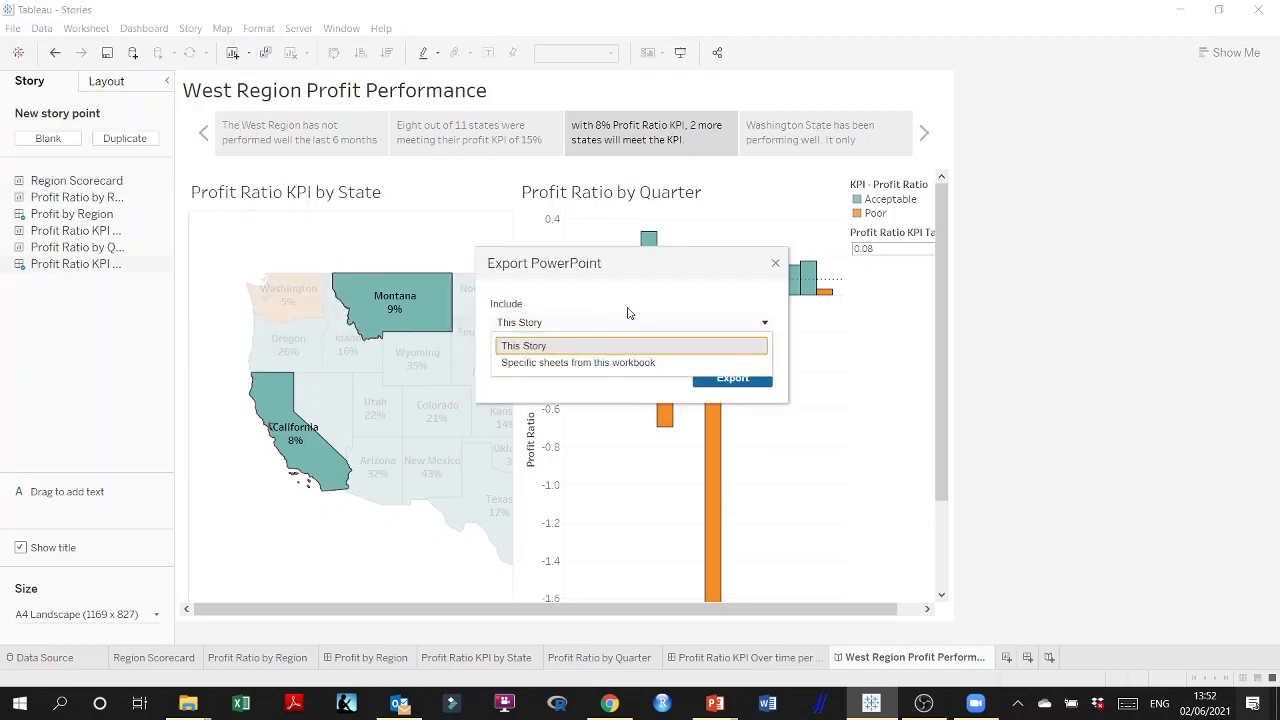
click(628, 318)
click(733, 380)
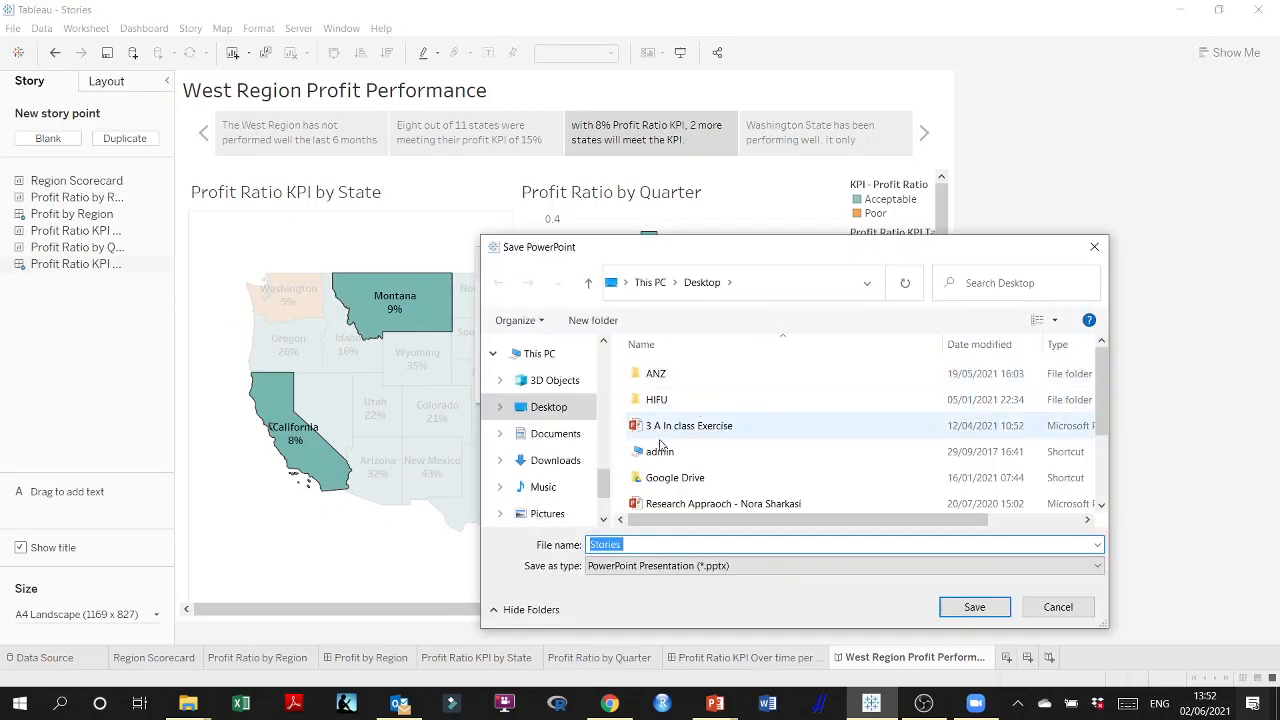
click(640, 543)
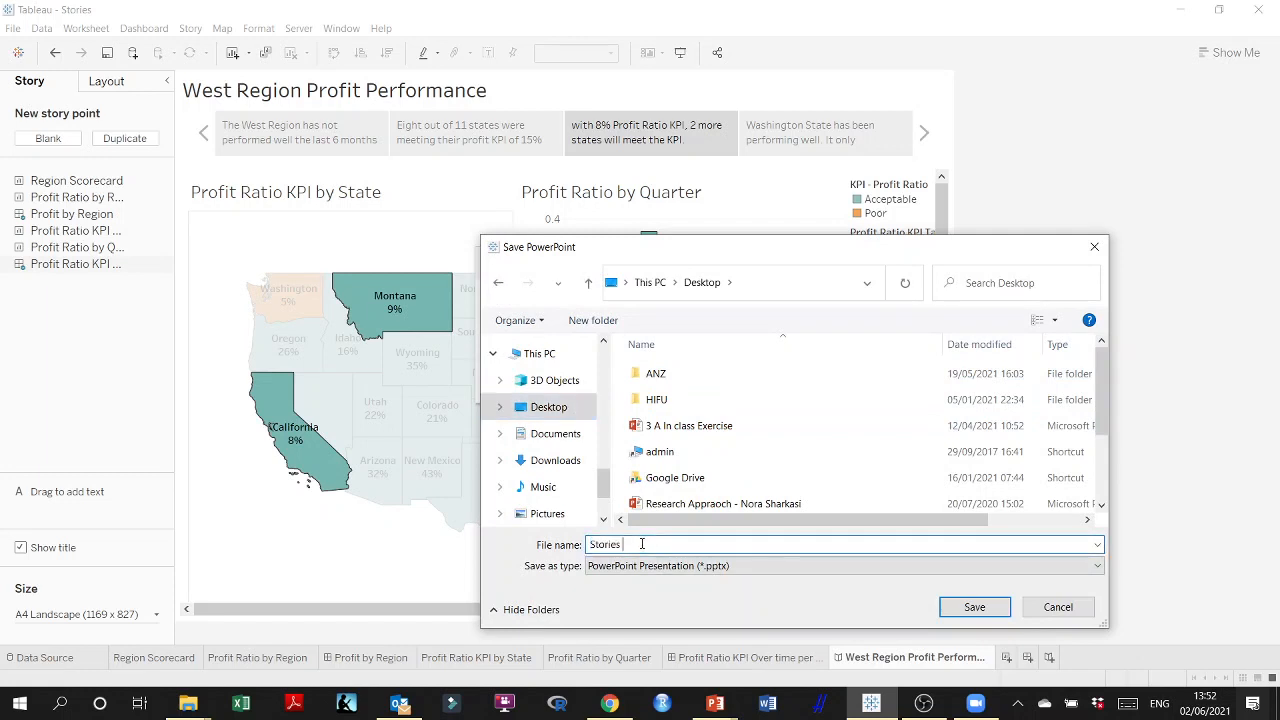
click(970, 608)
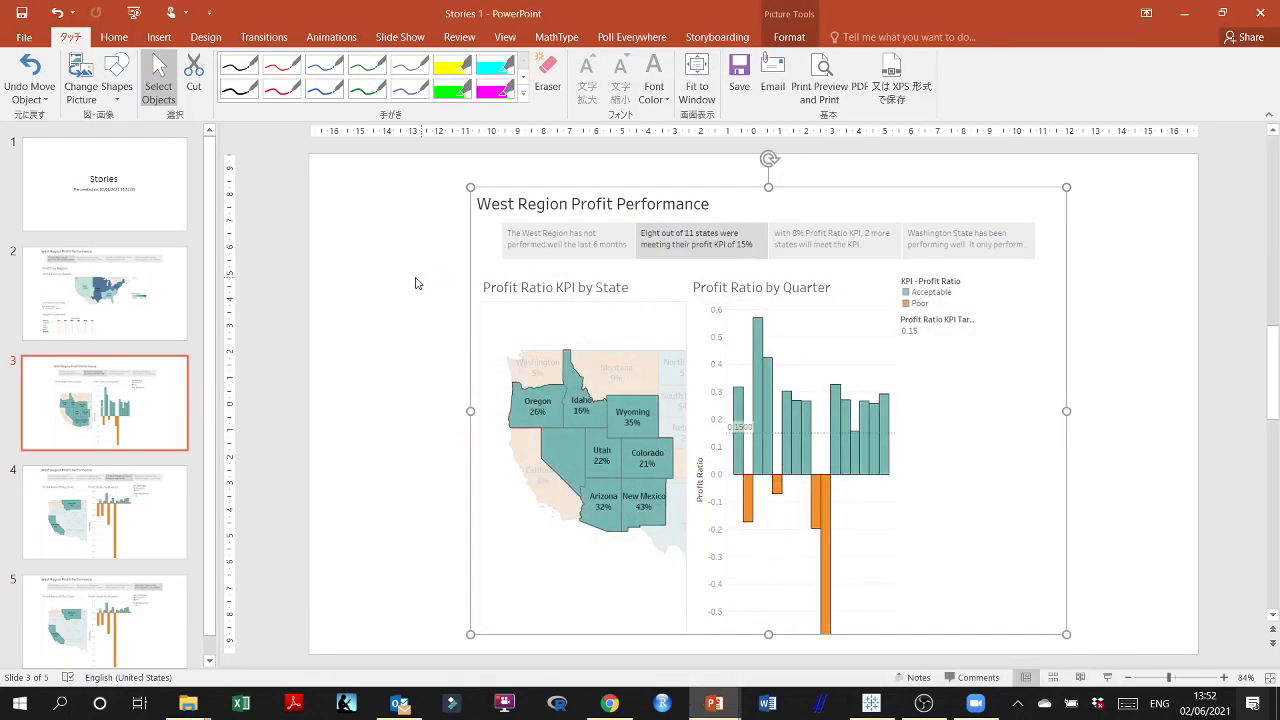
Open Stories 2 from the desktop in PowerPoint, page through its slide show, and return to the editing view
click(1184, 13)
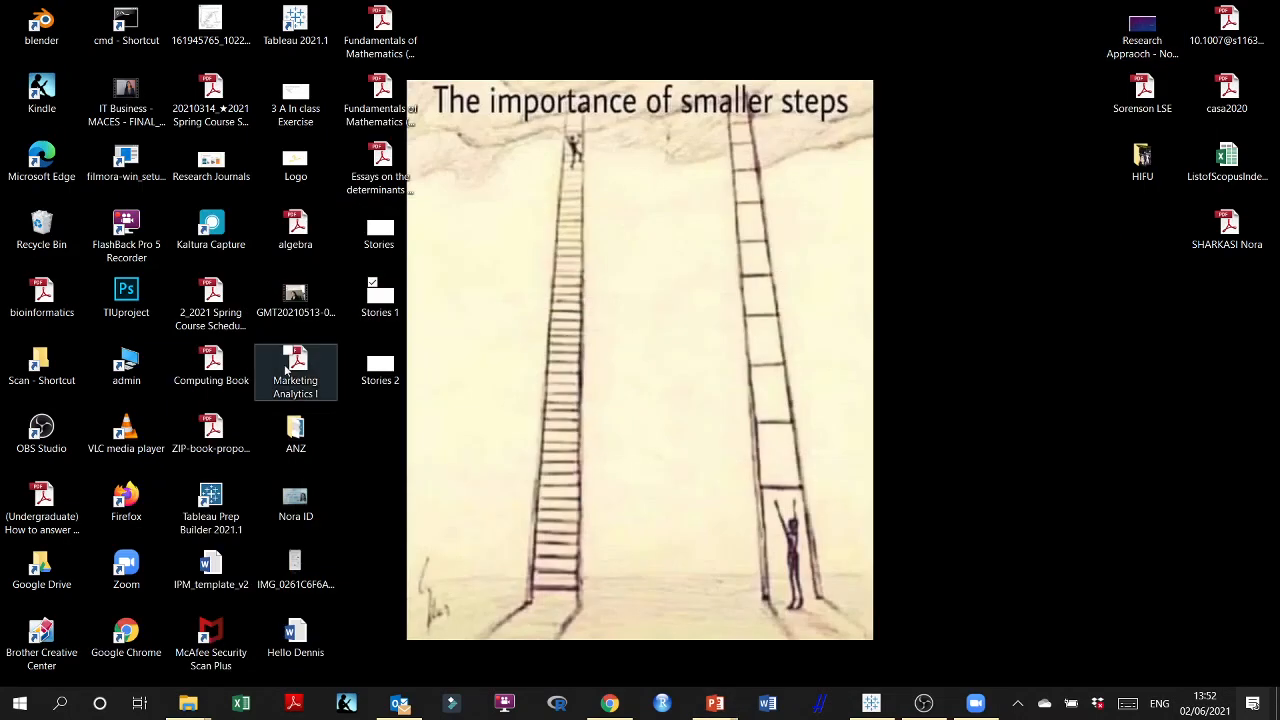
double_click(368, 378)
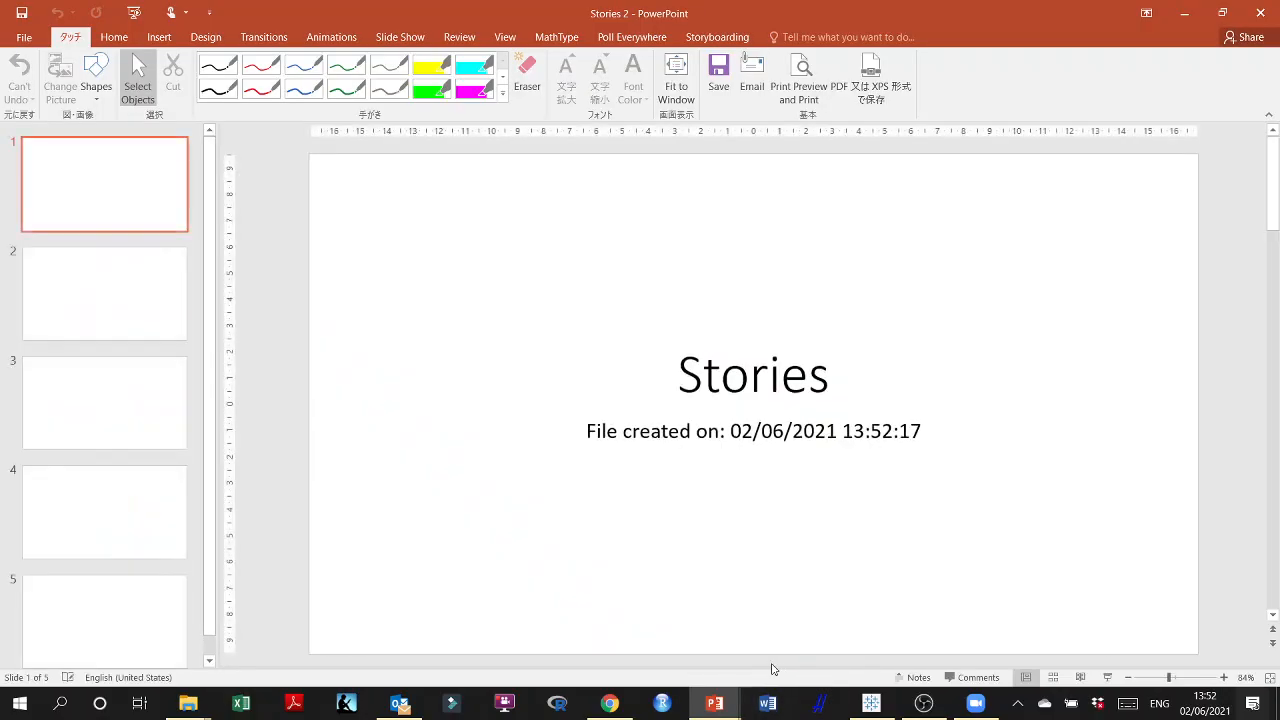
key(F5)
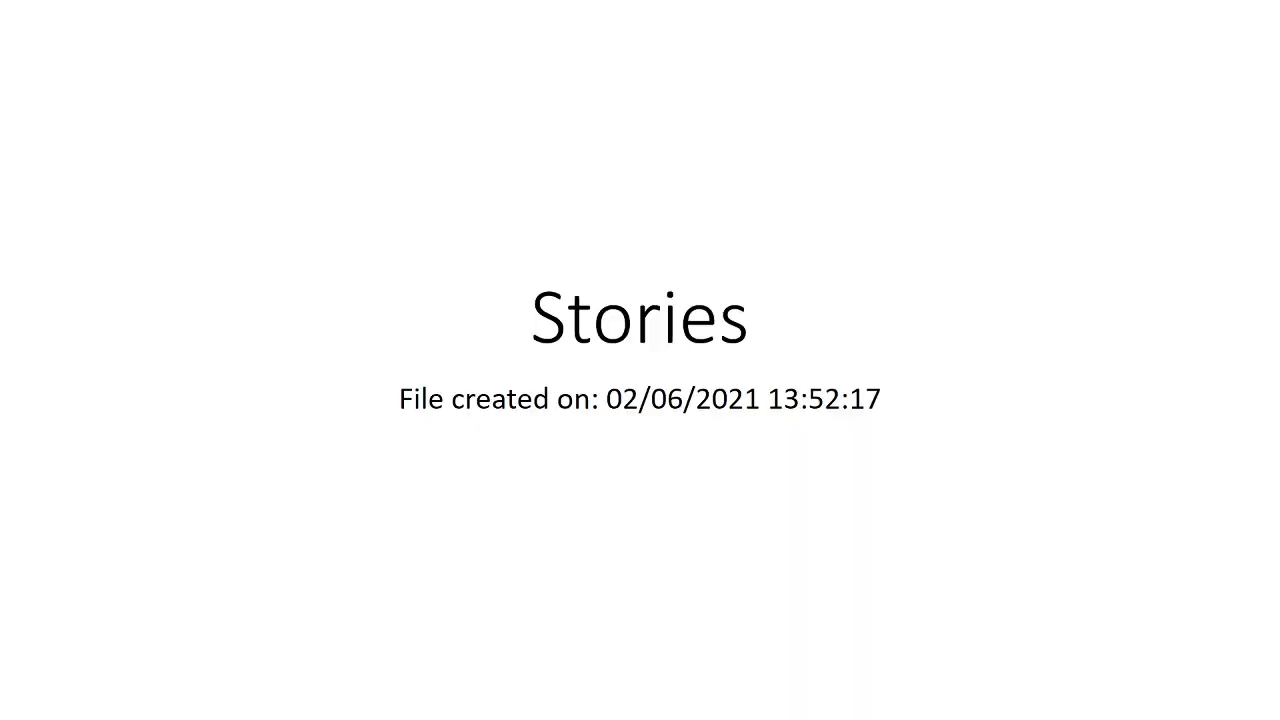
click(495, 422)
click(494, 422)
click(494, 422)
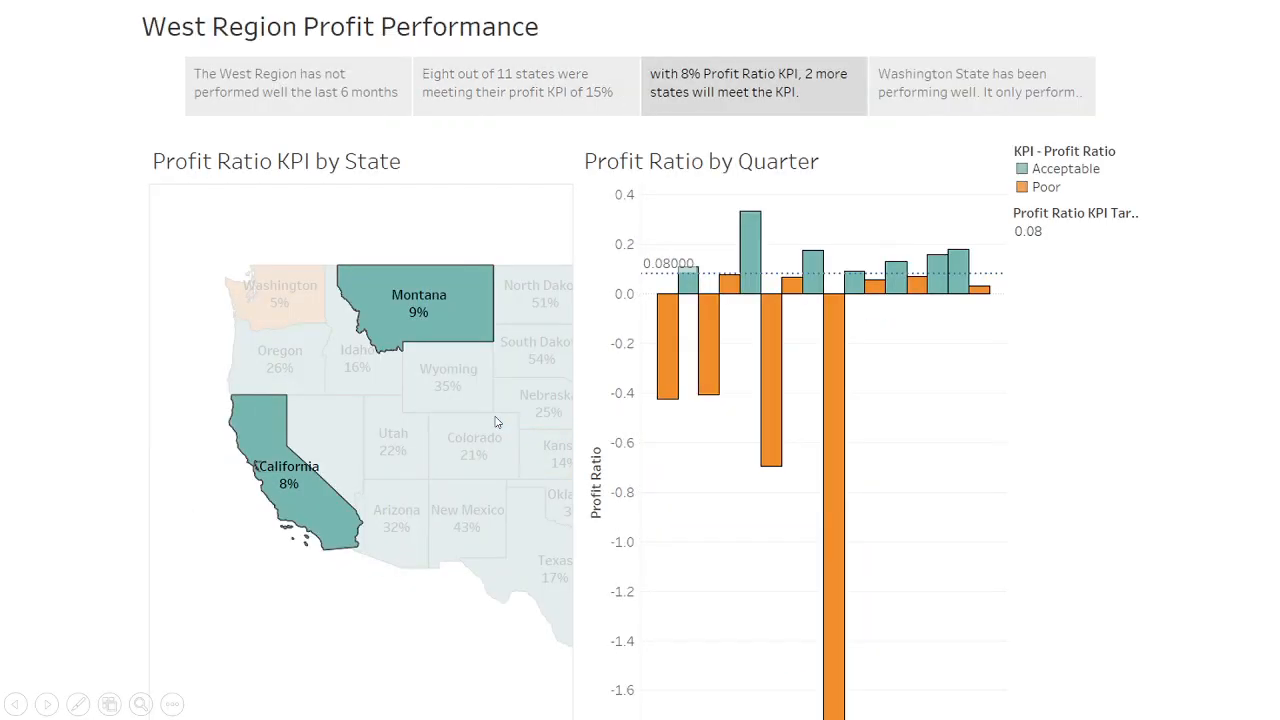
click(494, 422)
click(494, 422)
scroll(496, 422, up, 4)
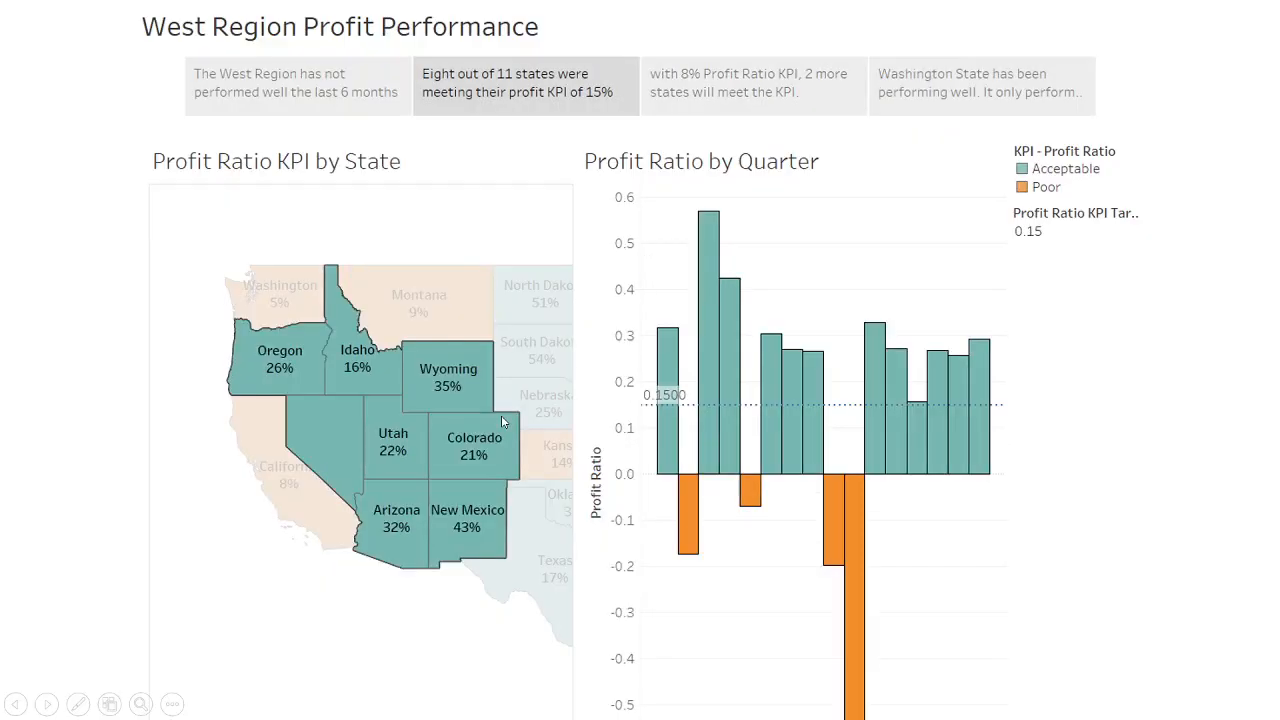
scroll(871, 523, down, 2)
scroll(923, 676, down, 1)
key(Escape)
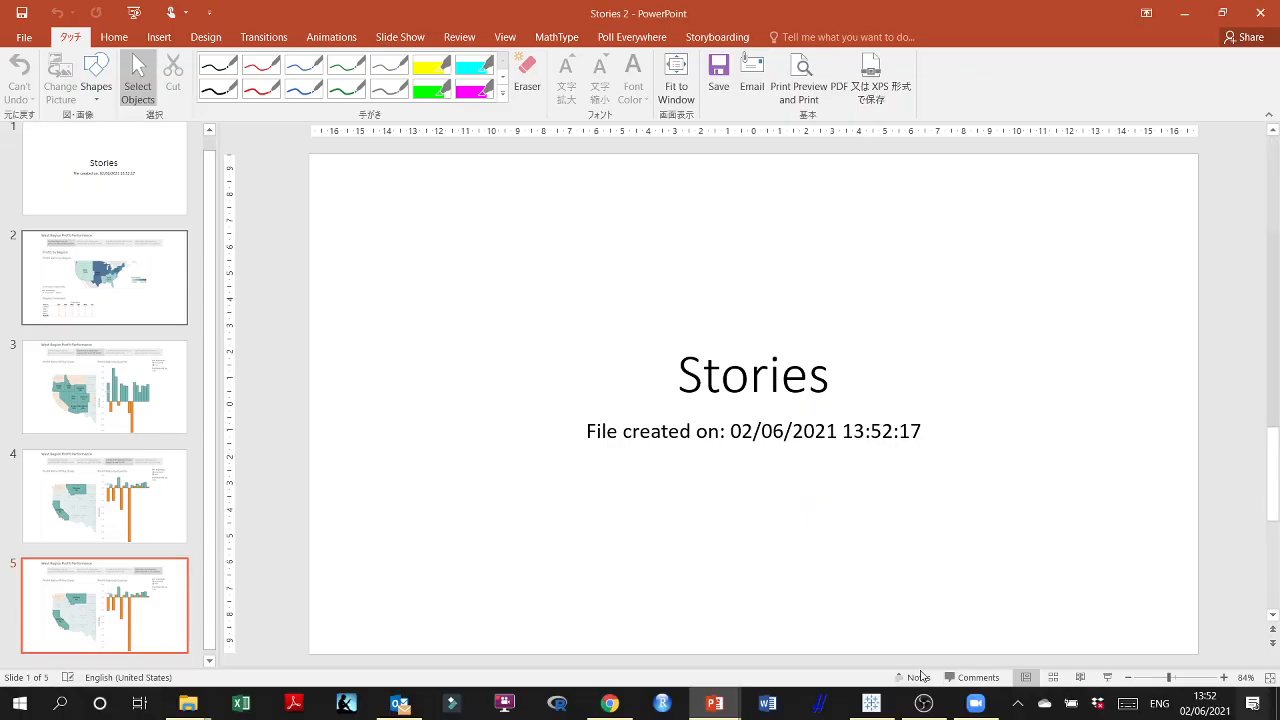
On slide 5, reduce the height of the exported story picture from its lower edge, then minimize the presentation
click(862, 619)
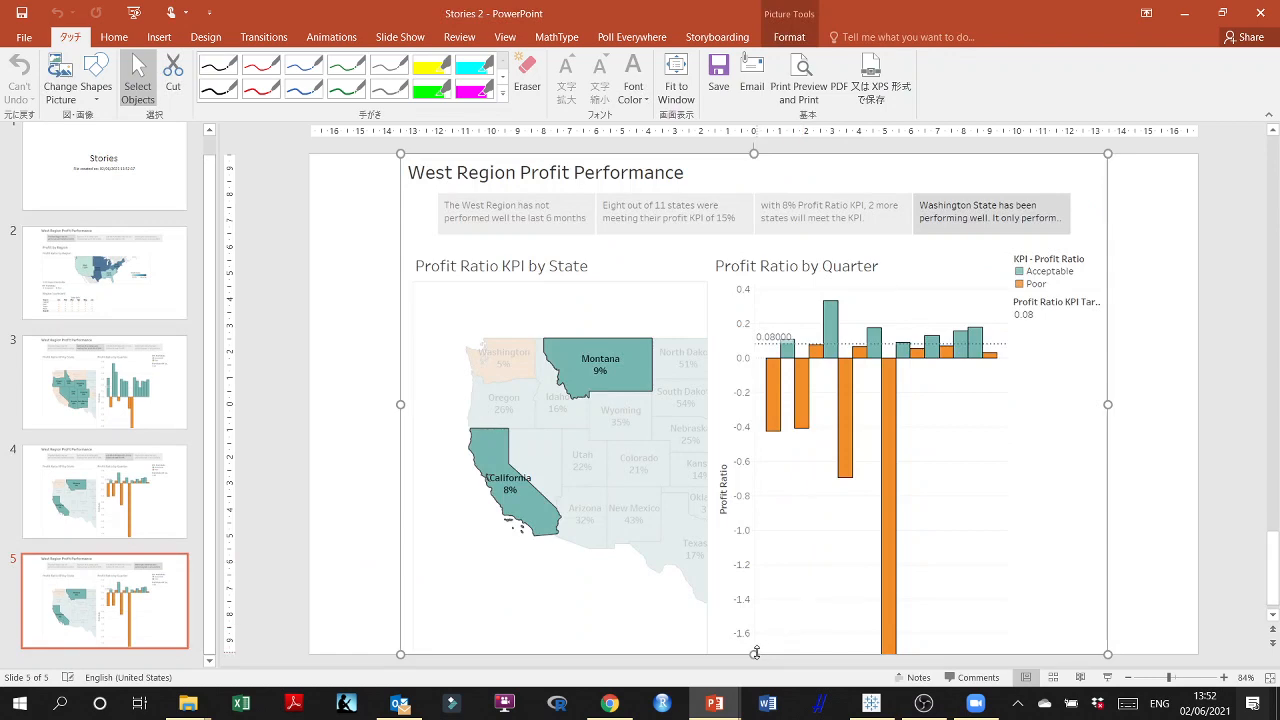
drag(754, 654, 754, 626)
click(1186, 16)
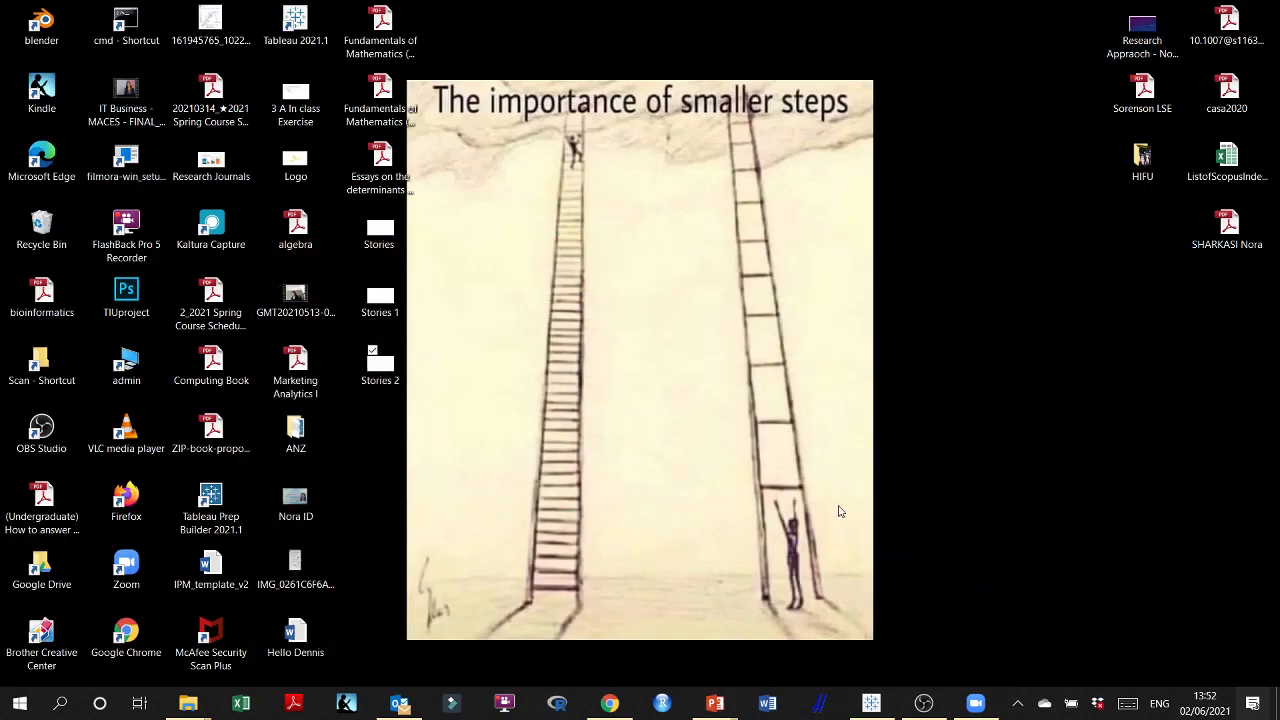
Switch to Tableau and set the Profit Ratio KPI Over time dashboard to the fixed size Letter Landscape (1100 x 850)
click(871, 703)
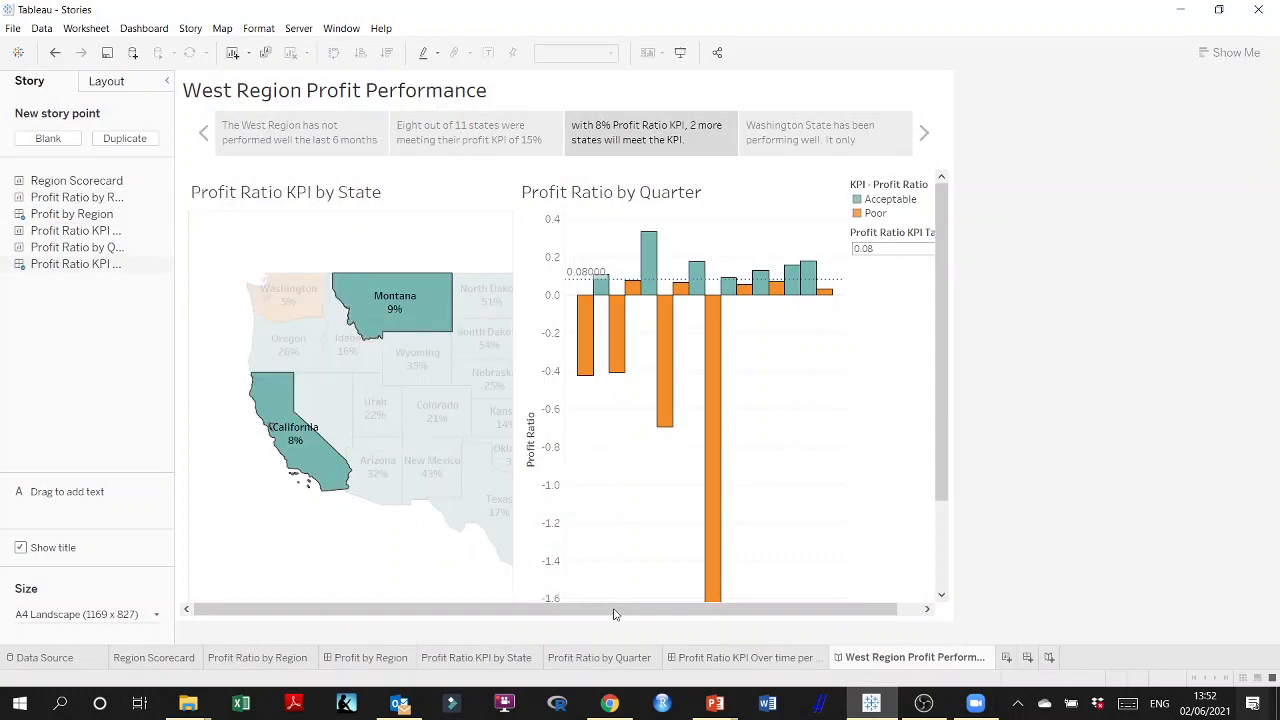
click(680, 660)
click(158, 195)
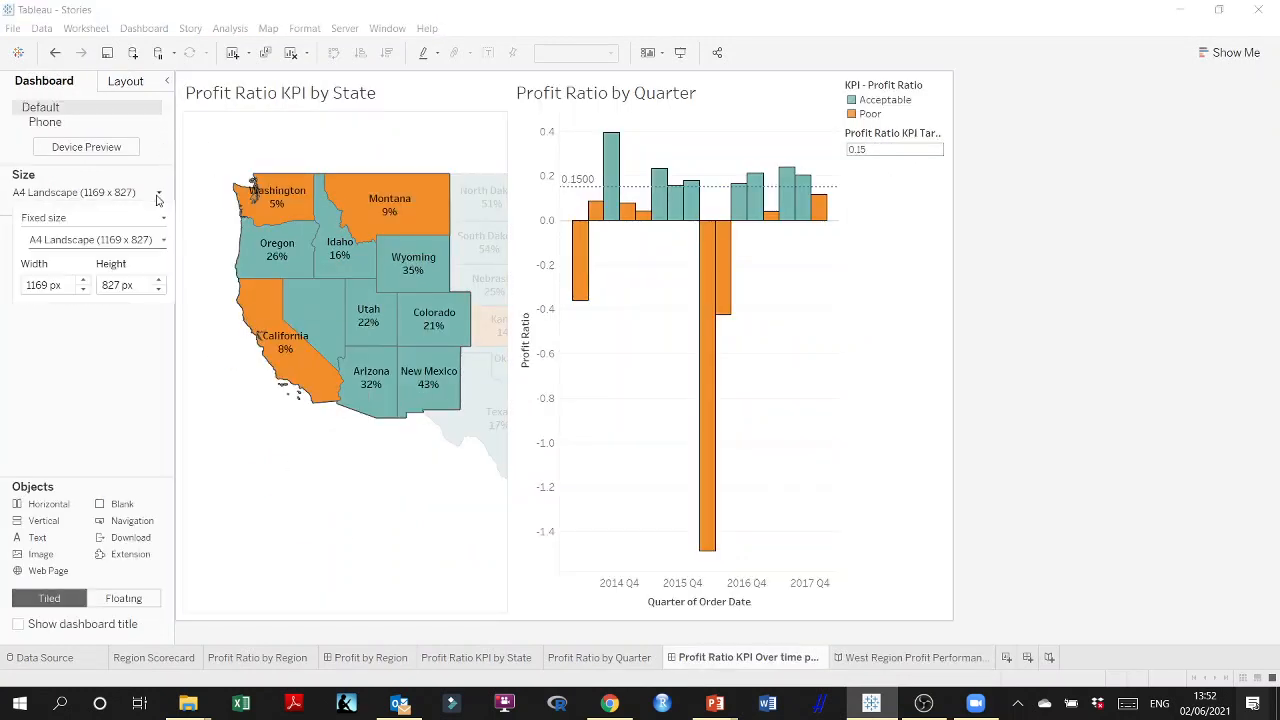
click(162, 240)
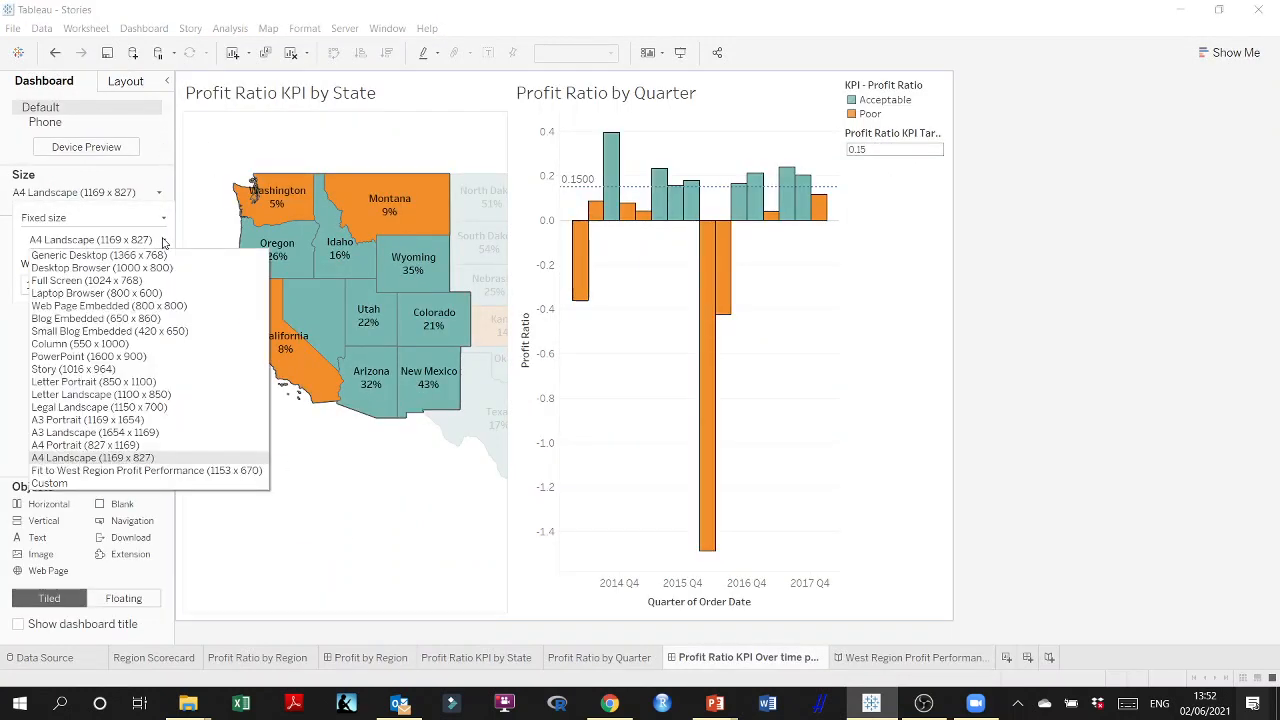
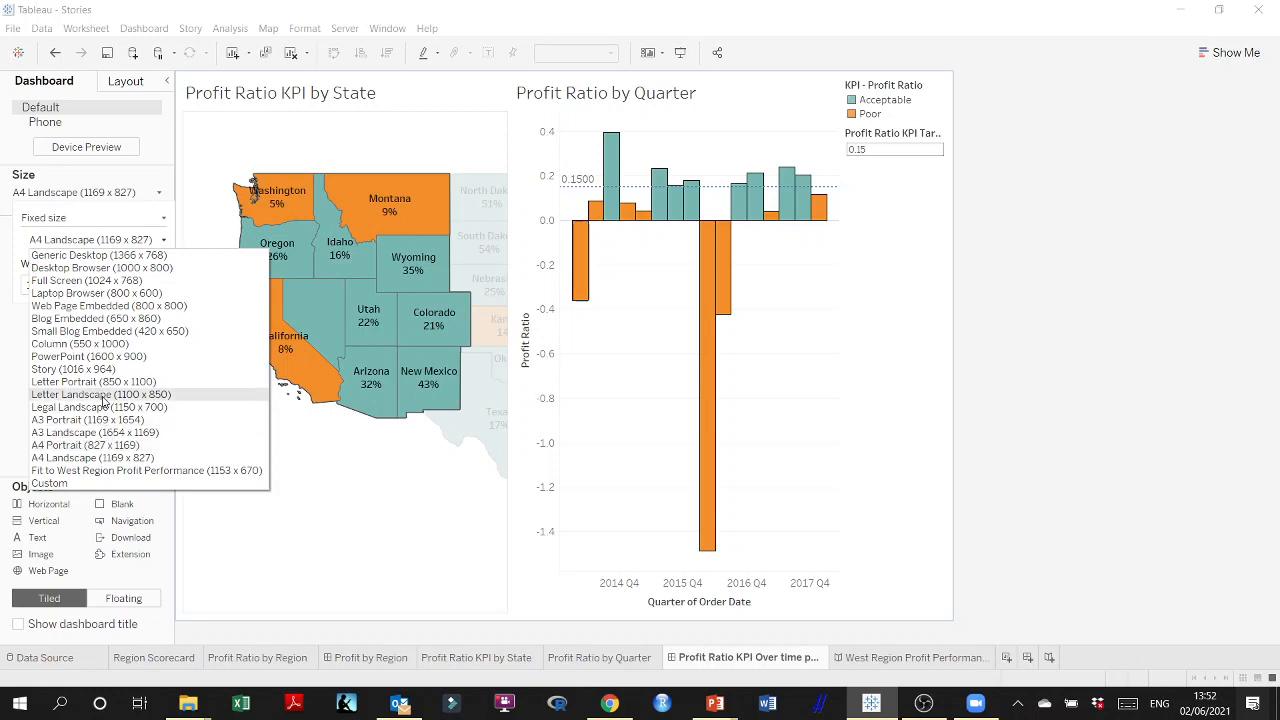
click(101, 394)
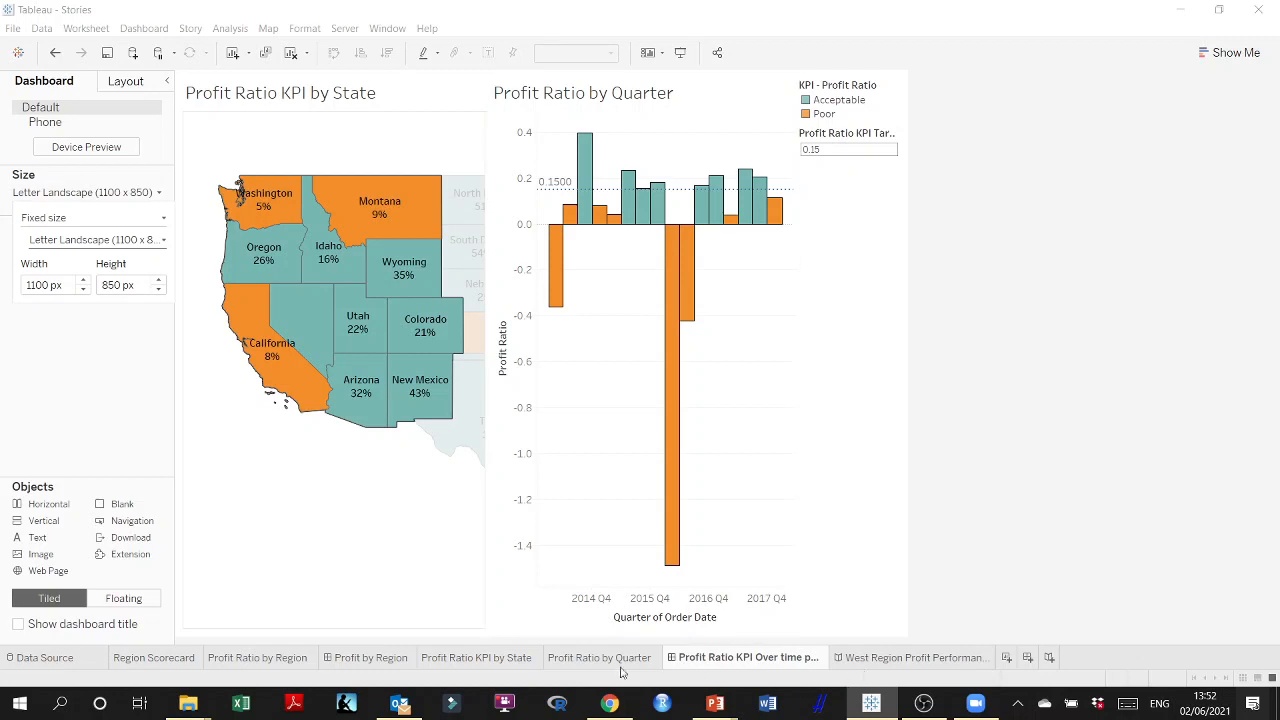
Set the Profit by Region dashboard to the fixed size PowerPoint (1600 x 900)
click(386, 658)
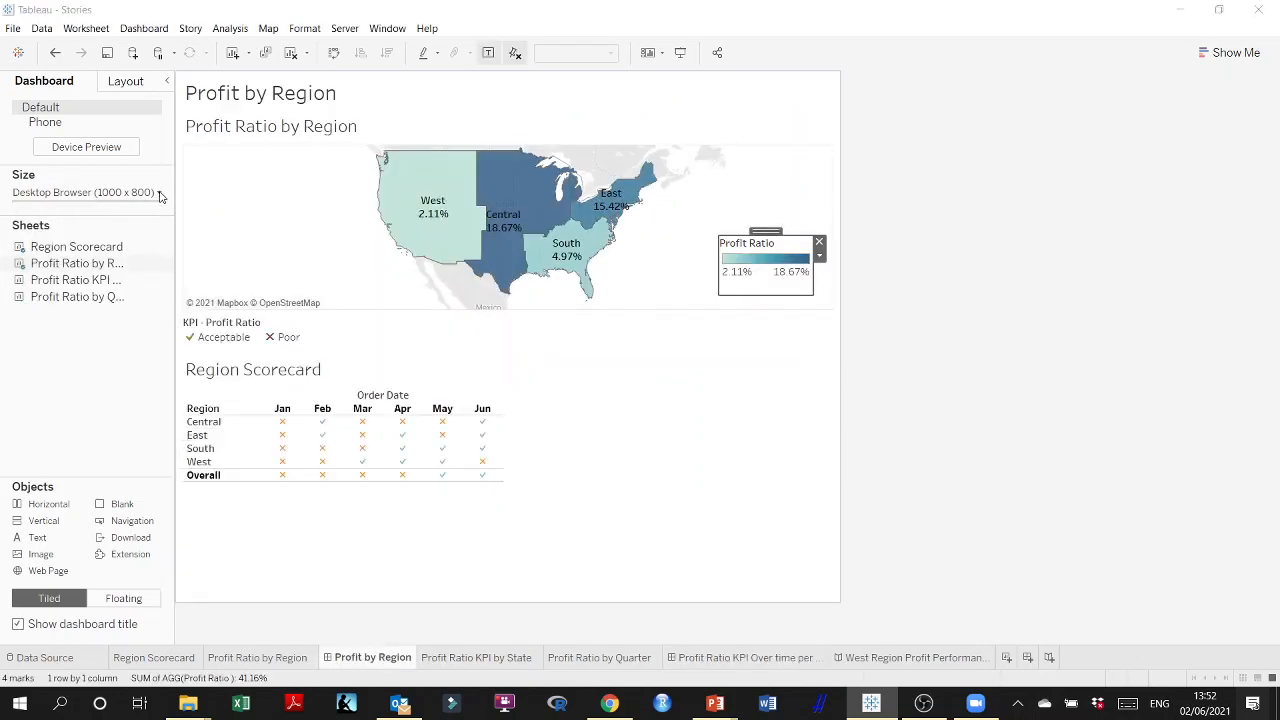
click(165, 240)
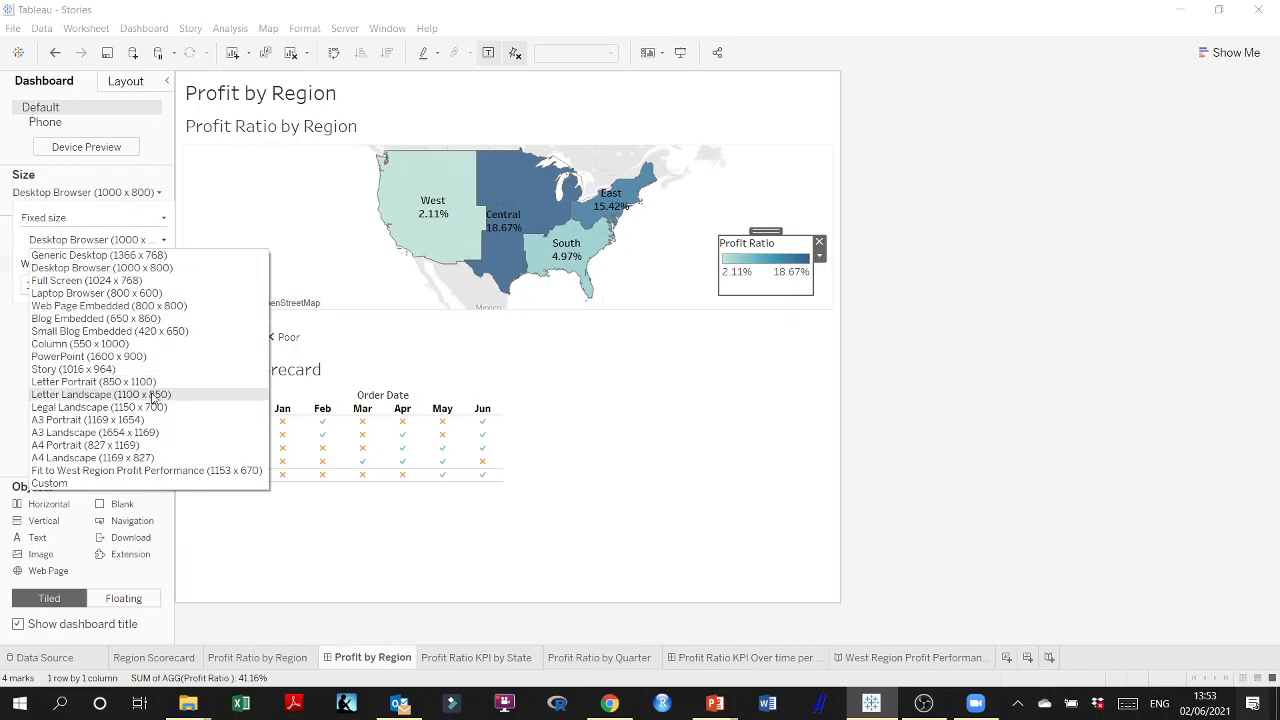
click(138, 357)
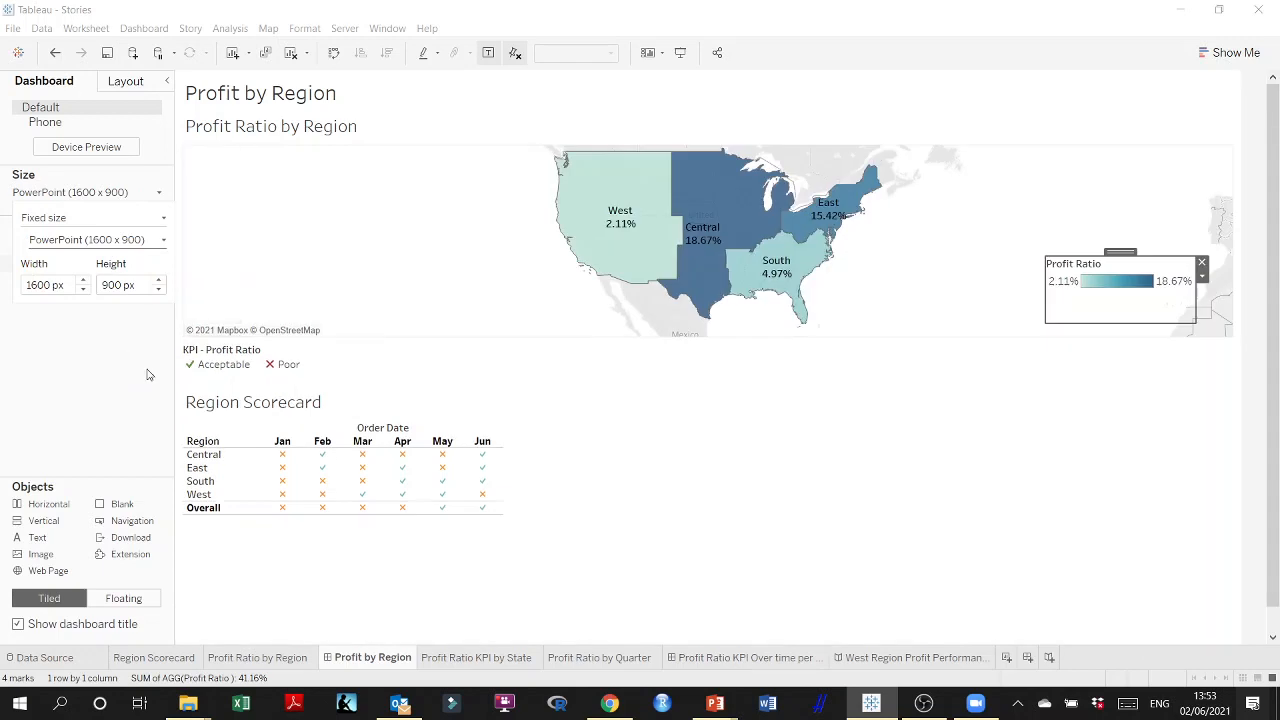
Go back to the Profit Ratio KPI Over time dashboard and check its size settings
click(720, 658)
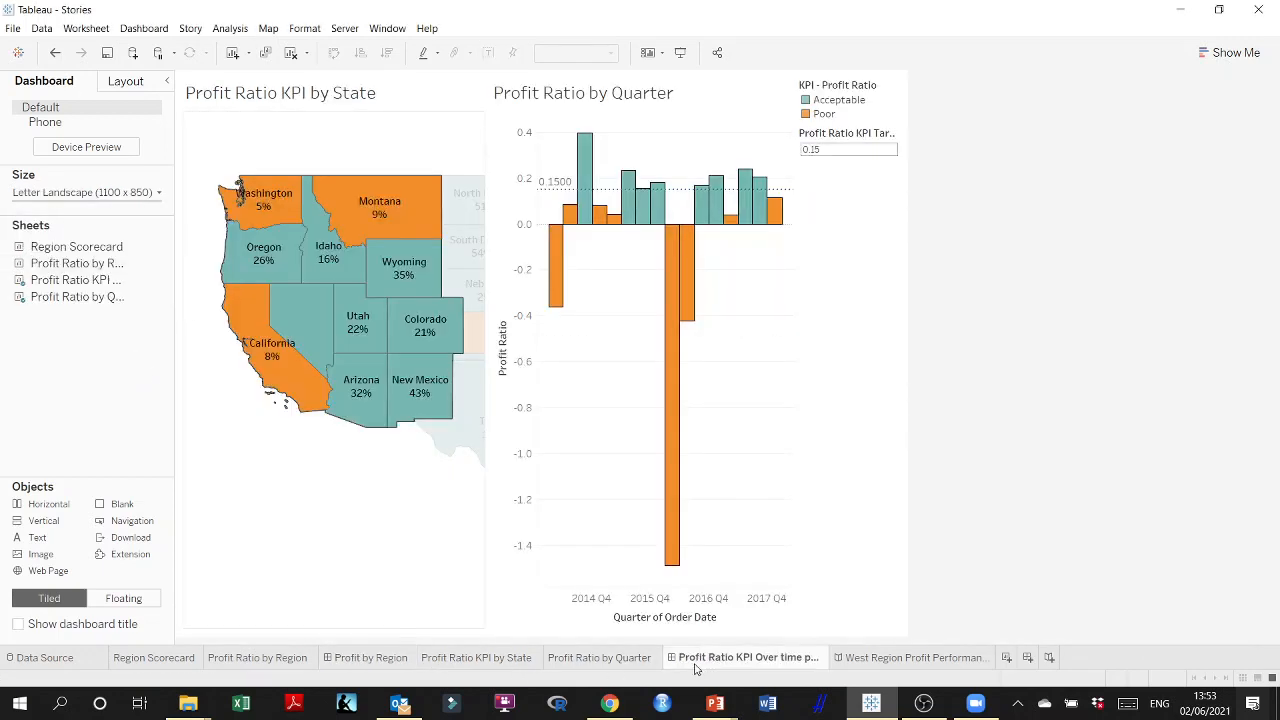
click(158, 194)
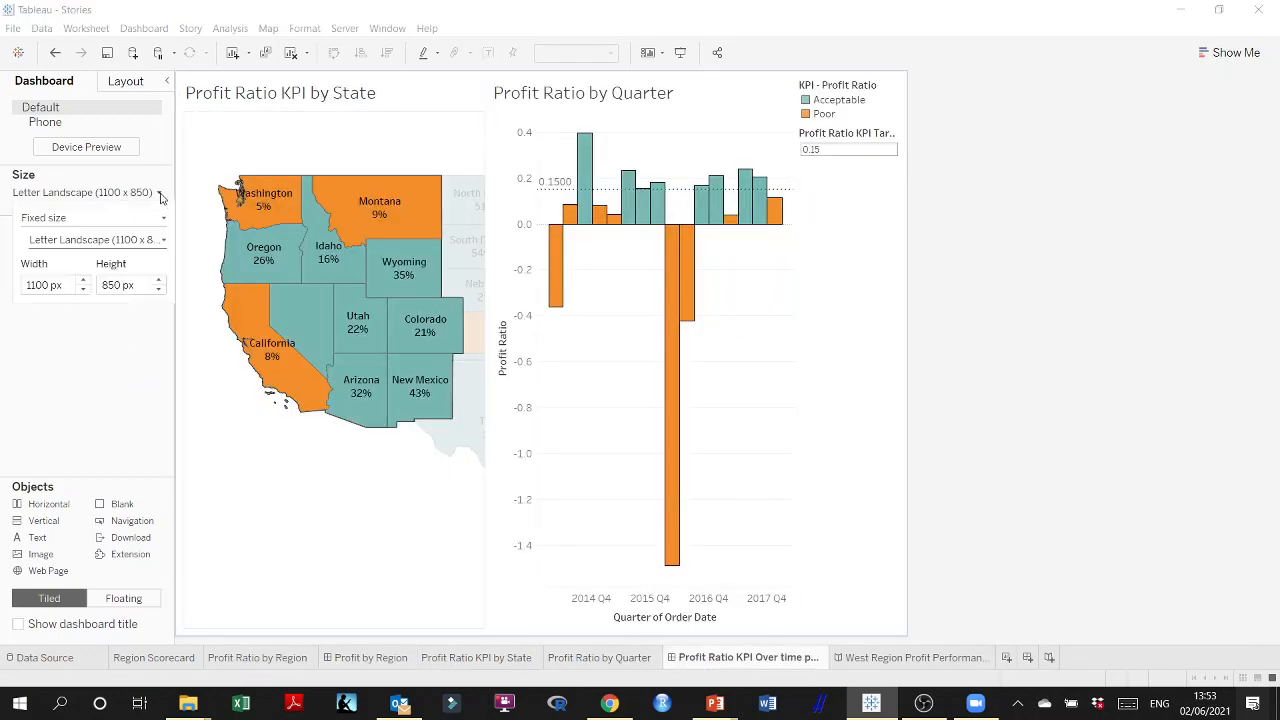
click(160, 196)
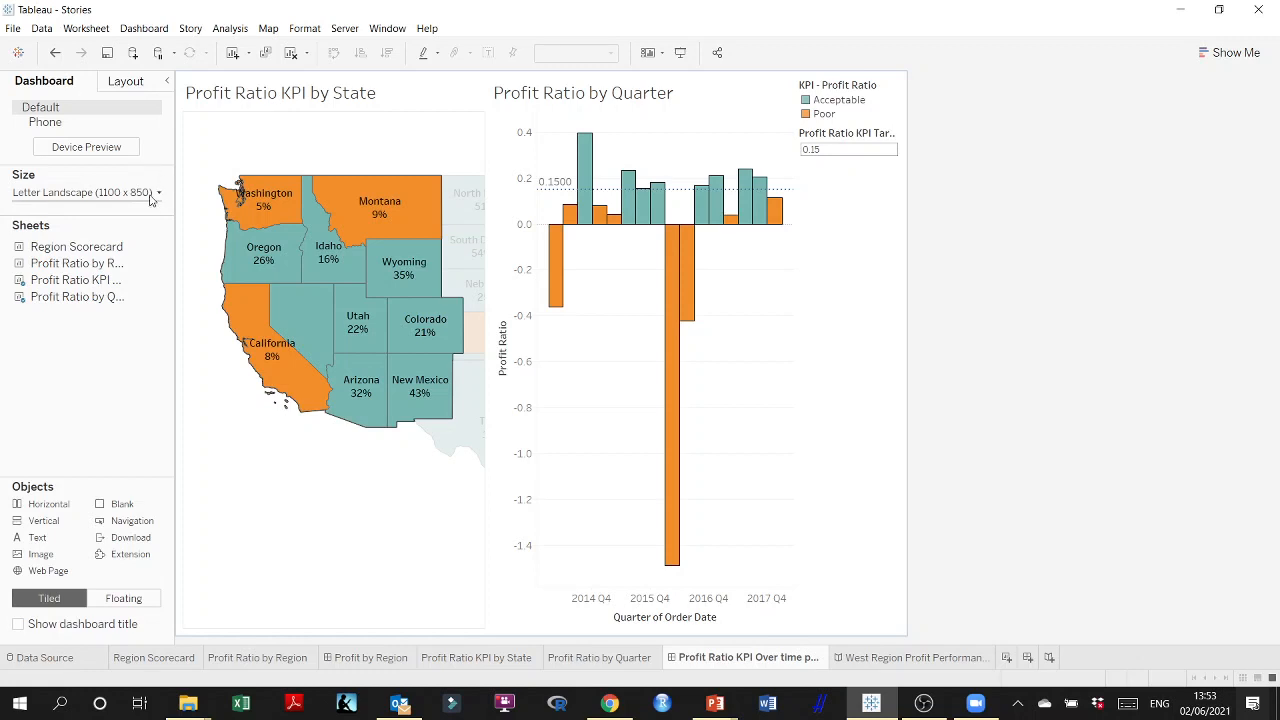
Set the Profit Ratio KPI Over time dashboard to the fixed size PowerPoint (1600 x 900)
click(157, 195)
click(163, 239)
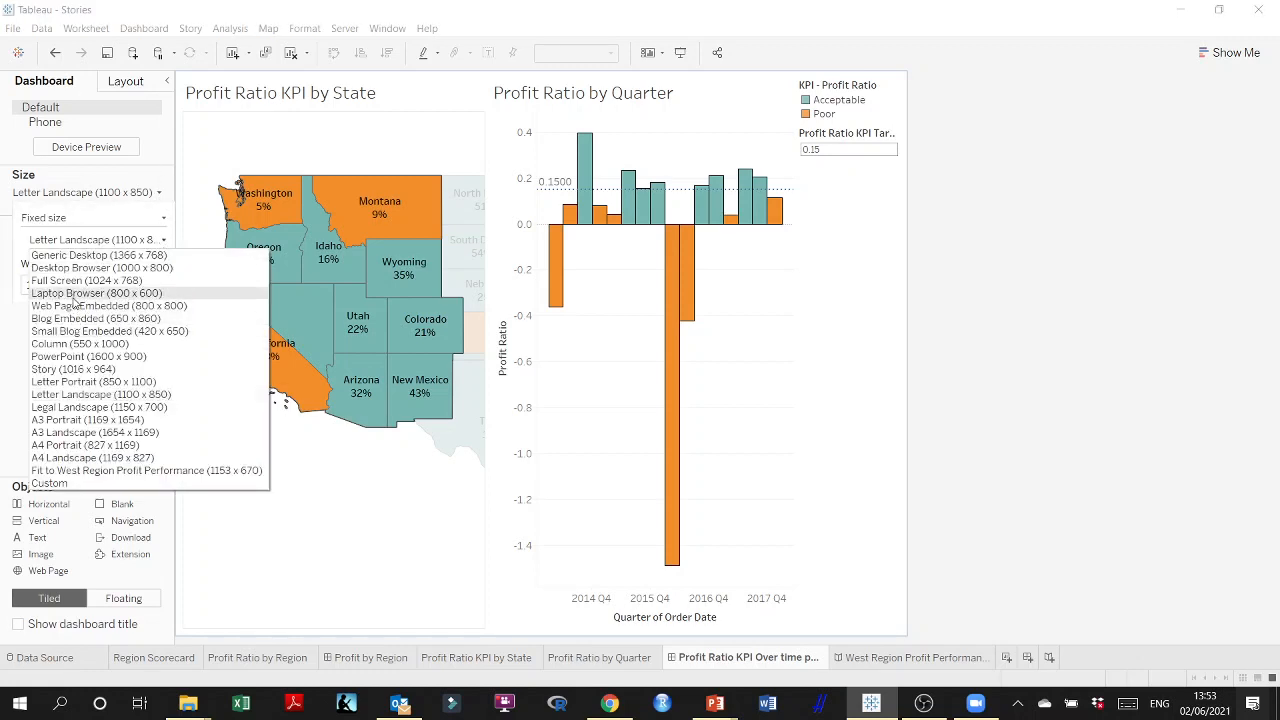
click(81, 363)
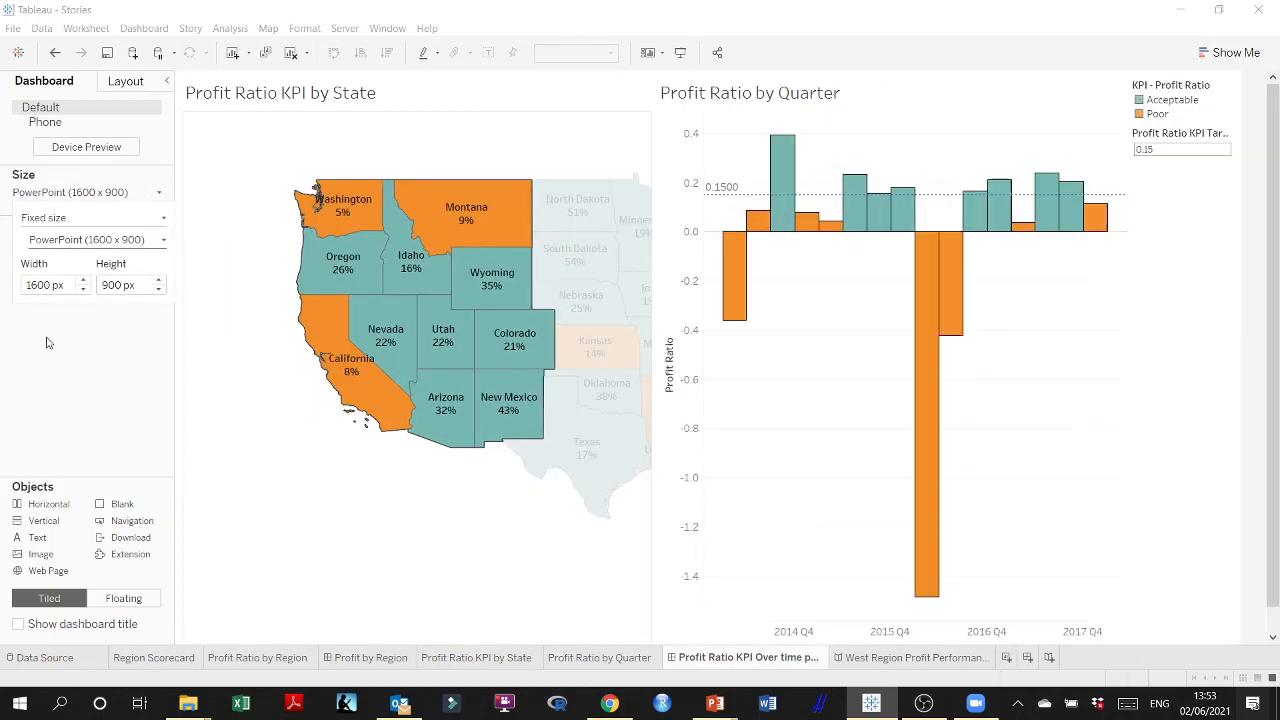
Open the West Region Profit Performance story and preview it in presentation mode, then return to editing
click(871, 658)
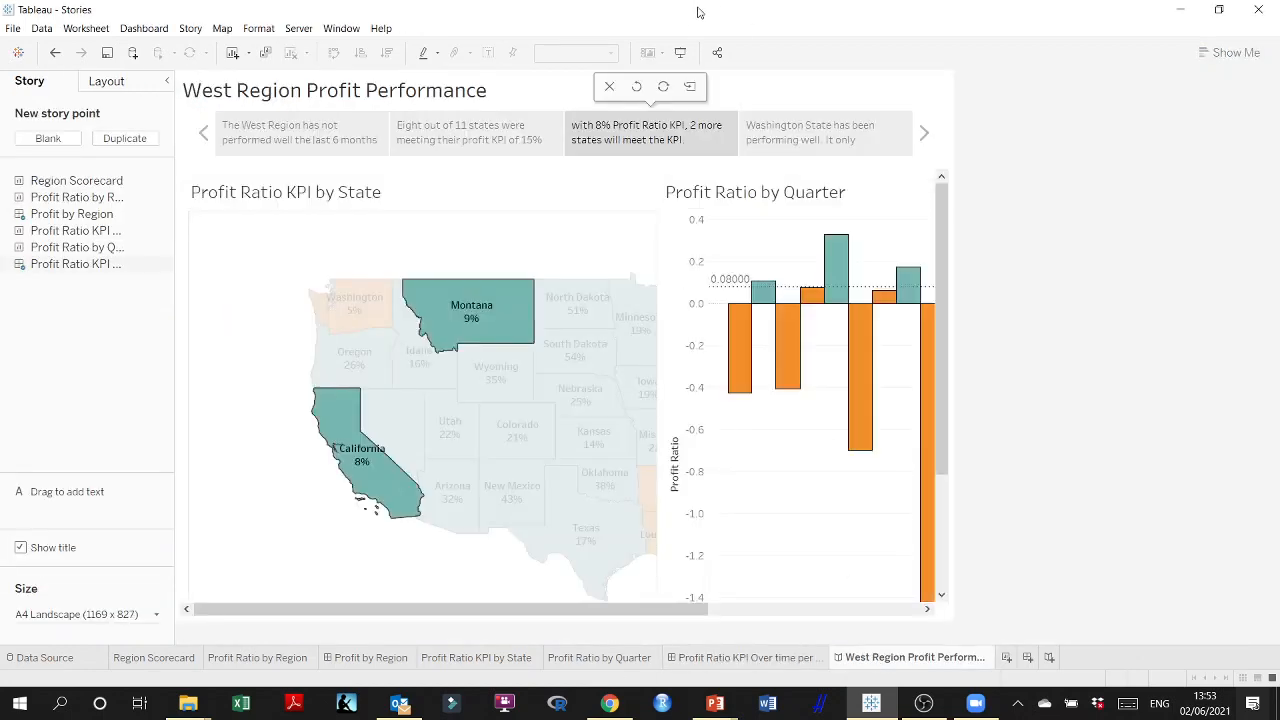
click(680, 52)
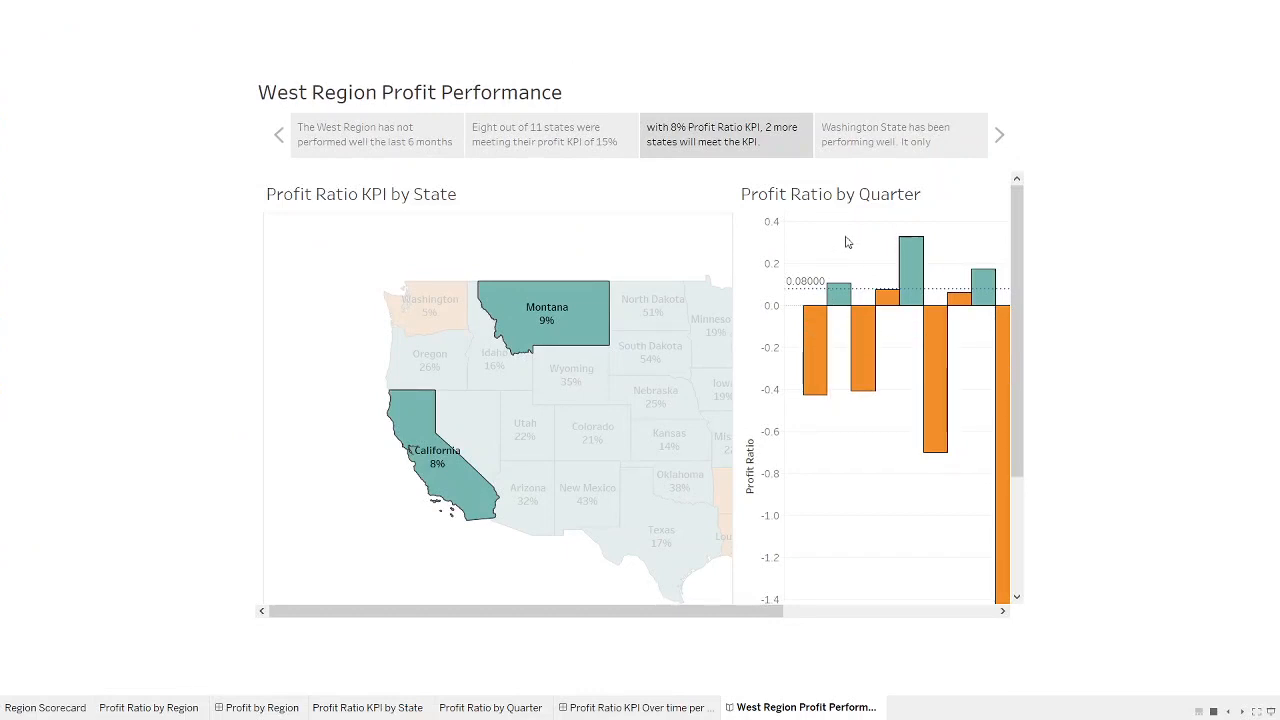
scroll(880, 280, down, 1)
key(Escape)
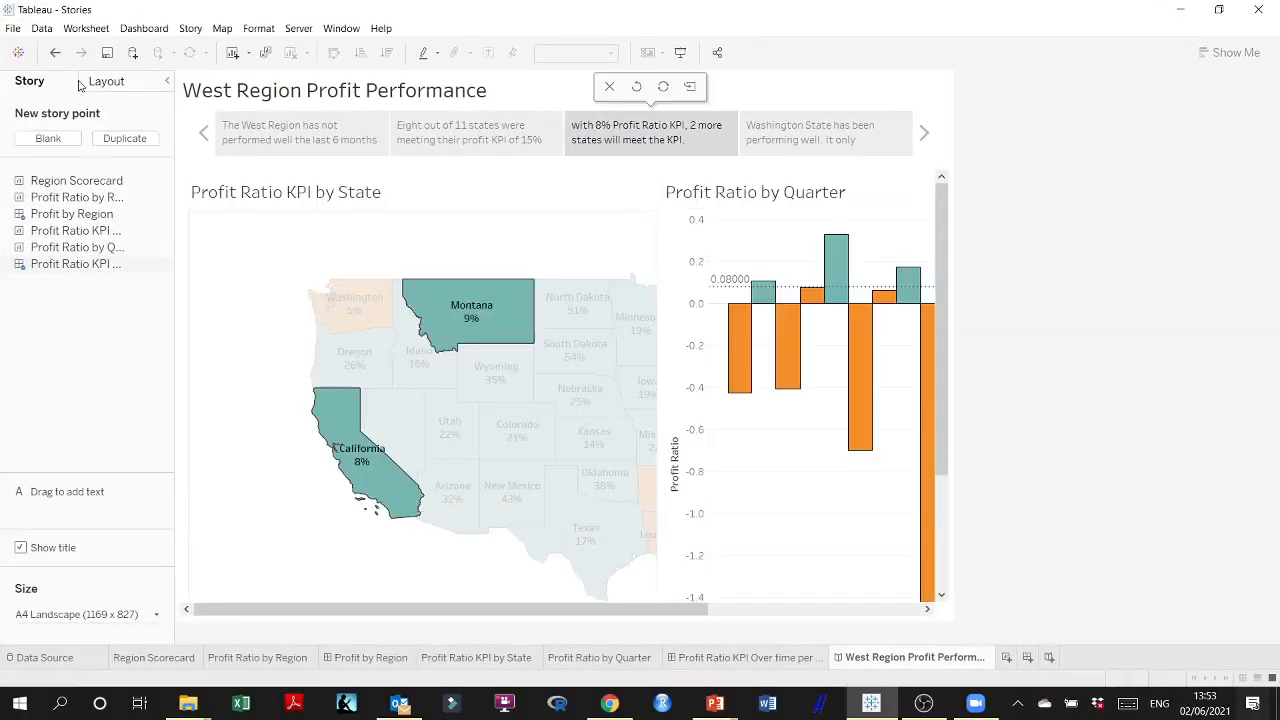
Export this story as a PowerPoint presentation named Stories 3 on the Desktop
click(13, 33)
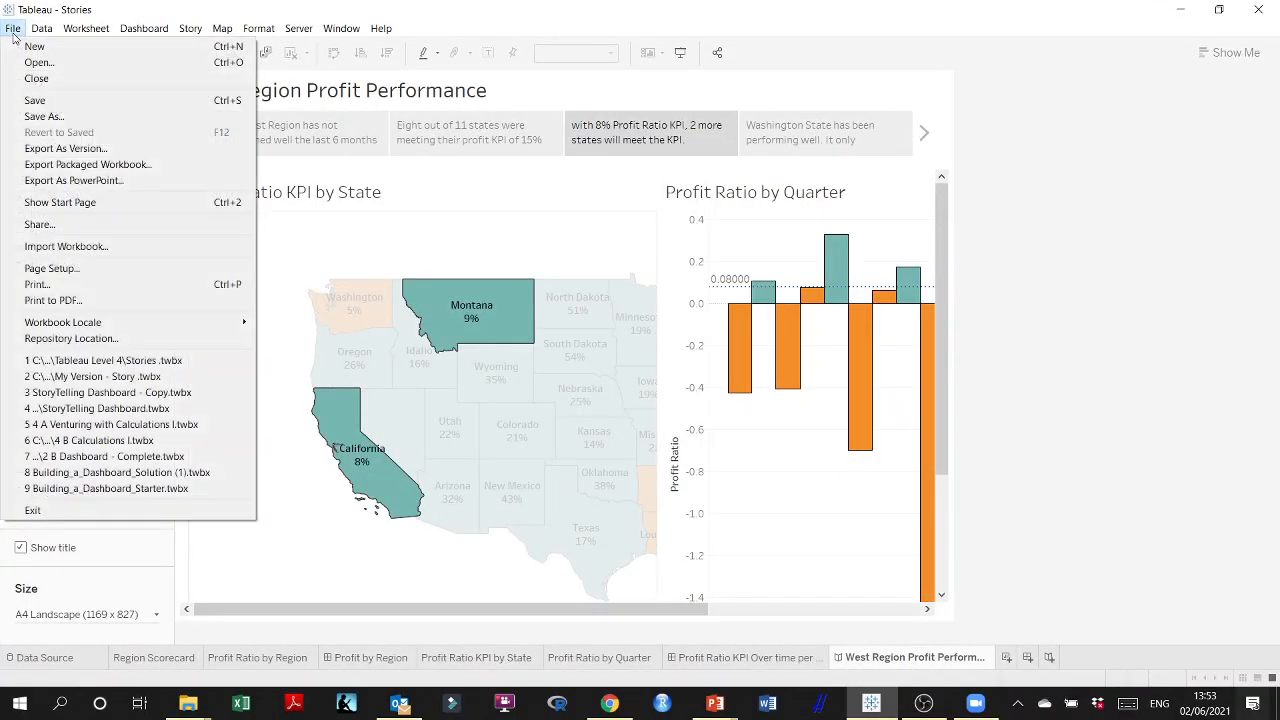
click(73, 180)
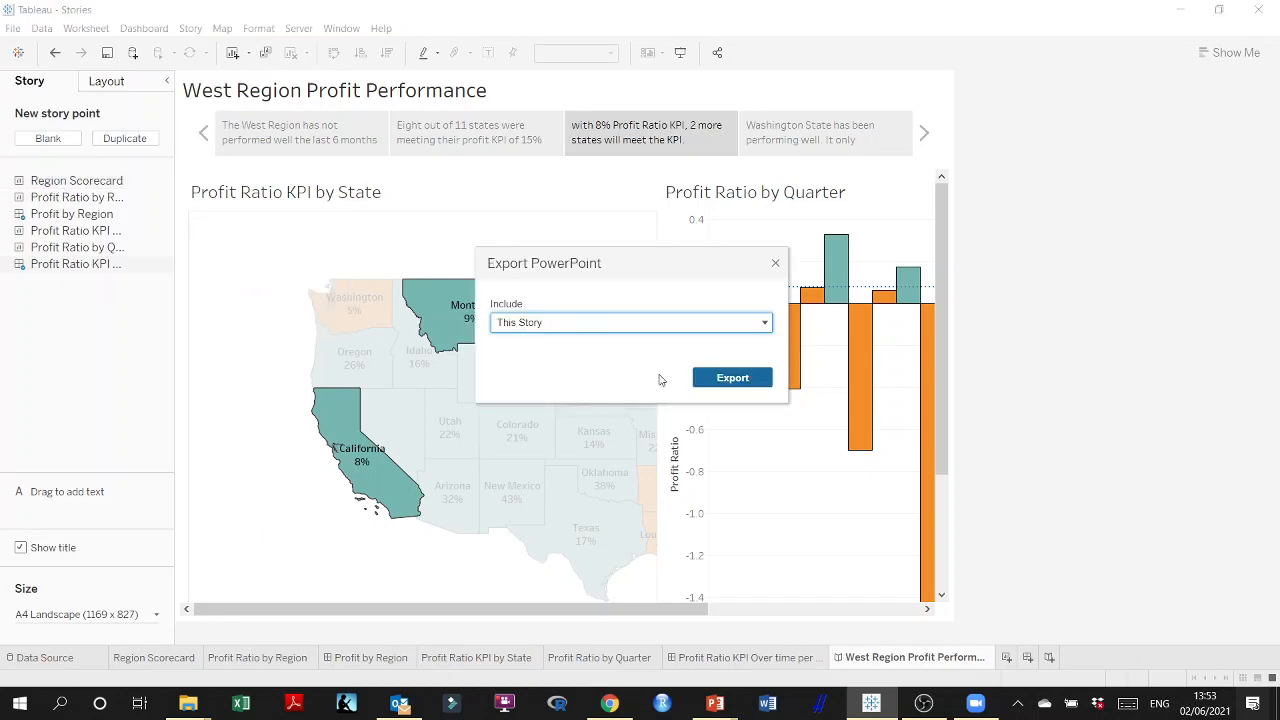
click(755, 380)
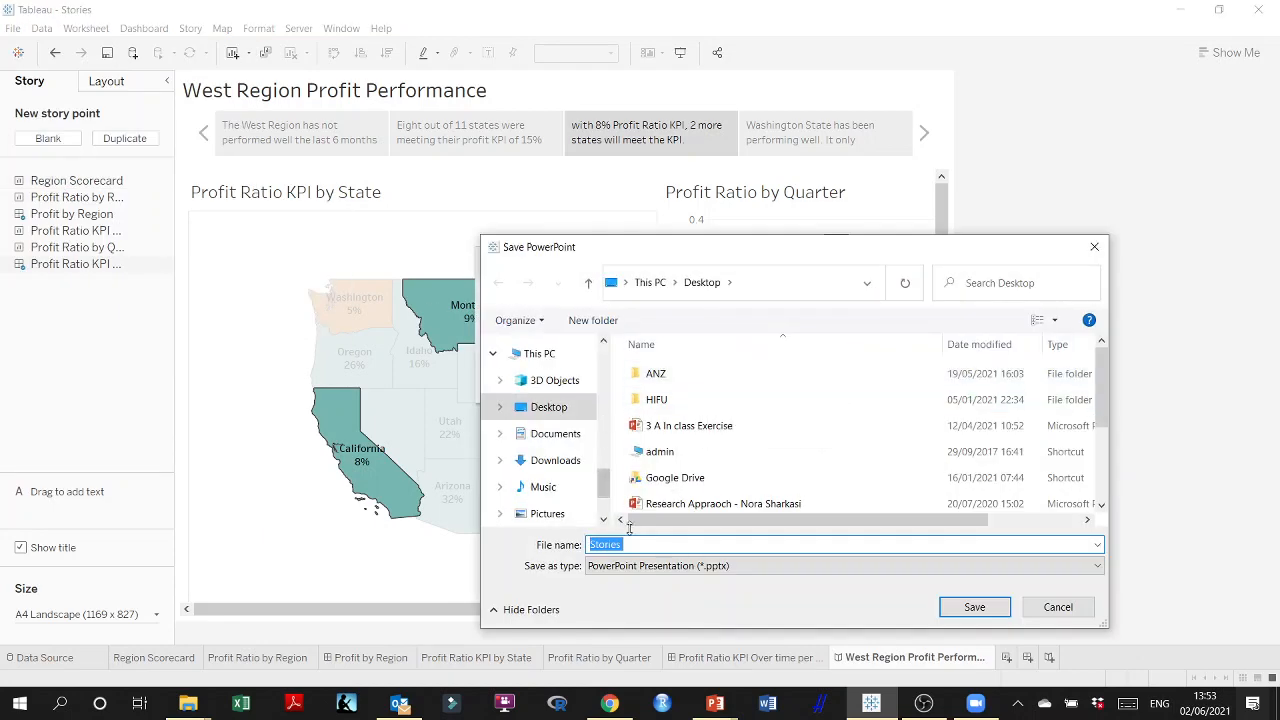
click(642, 543)
text(3)
click(972, 607)
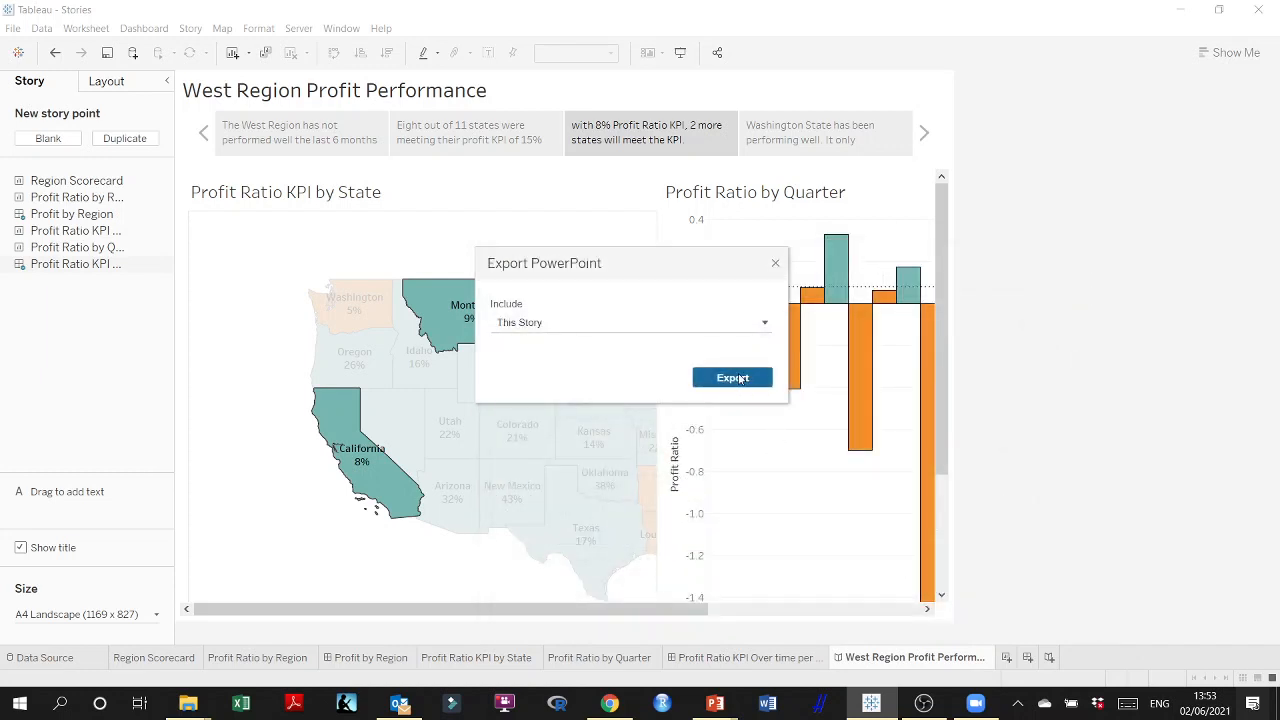
Minimize Tableau, open the Stories 3 presentation from the desktop, and play its slide show through to the end
click(1181, 9)
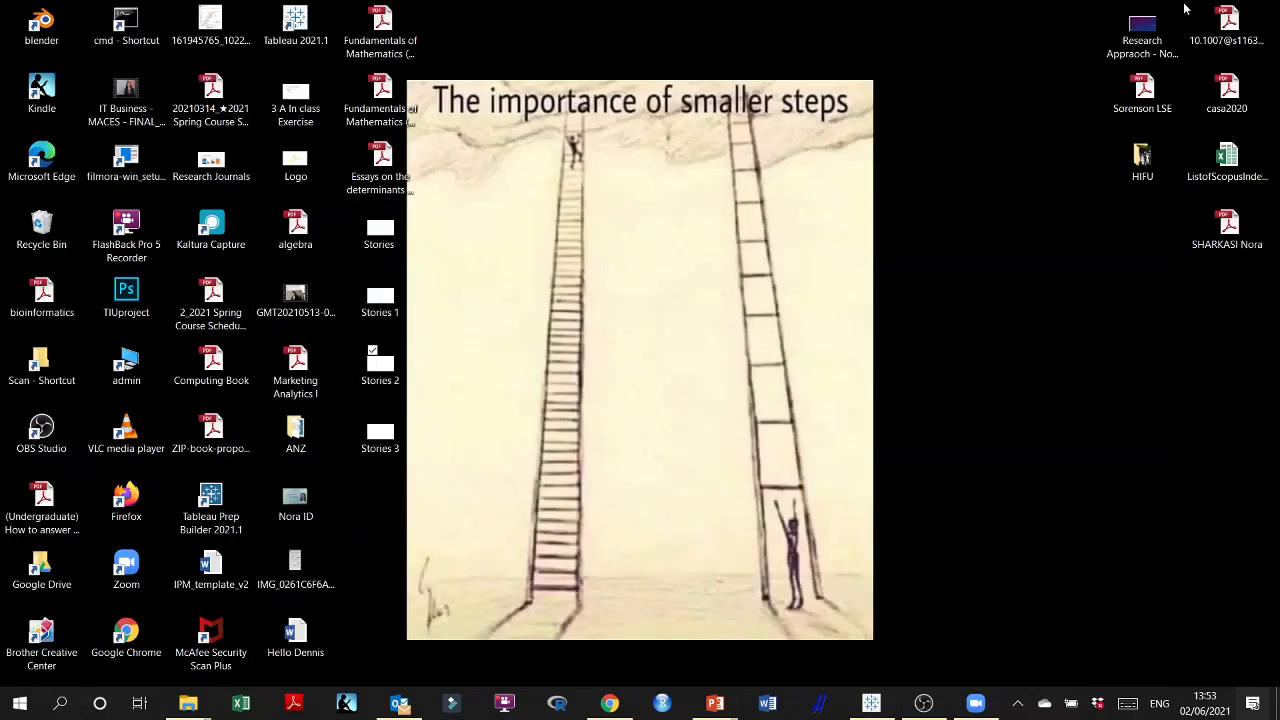
double_click(380, 432)
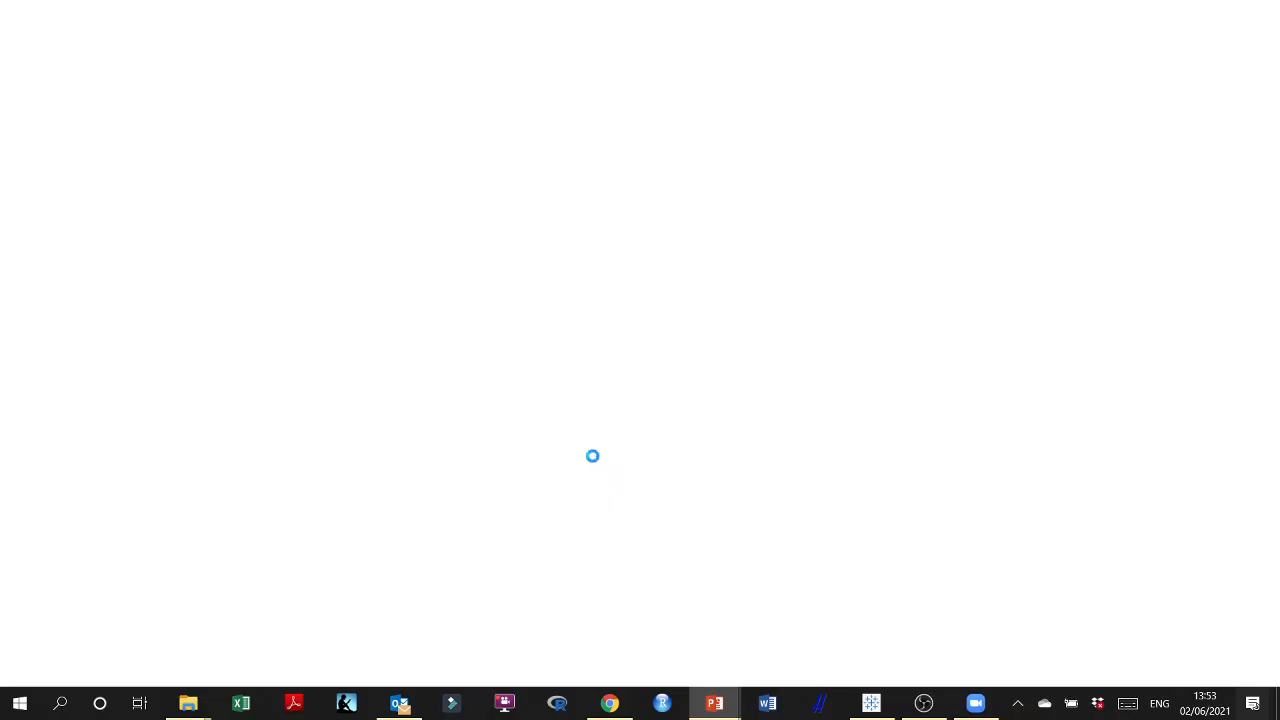
key(F5)
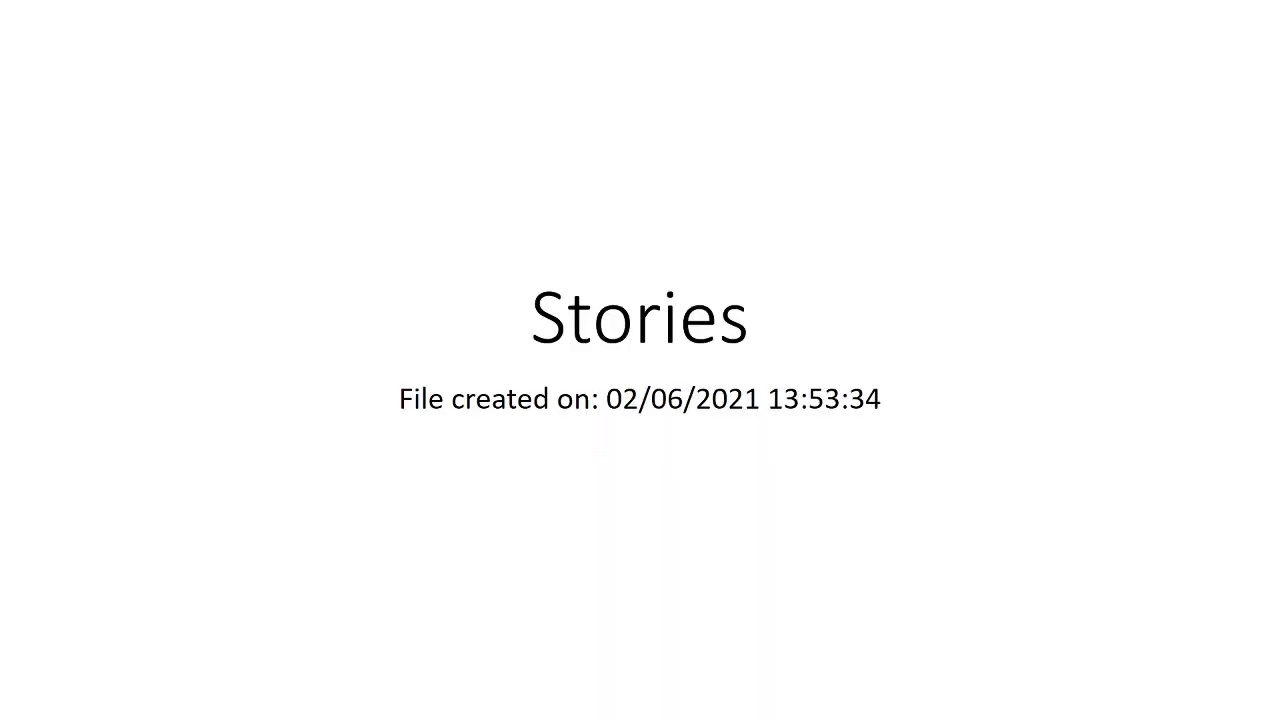
key(Right)
key(Right)
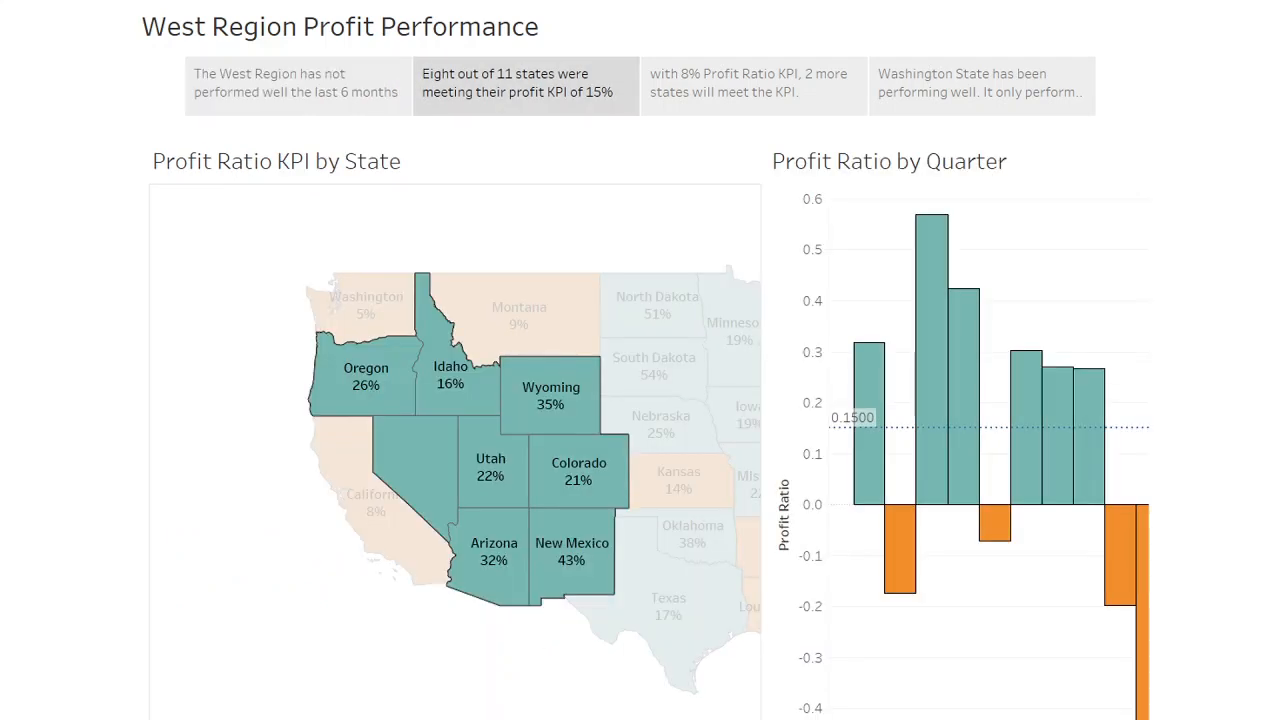
key(Right)
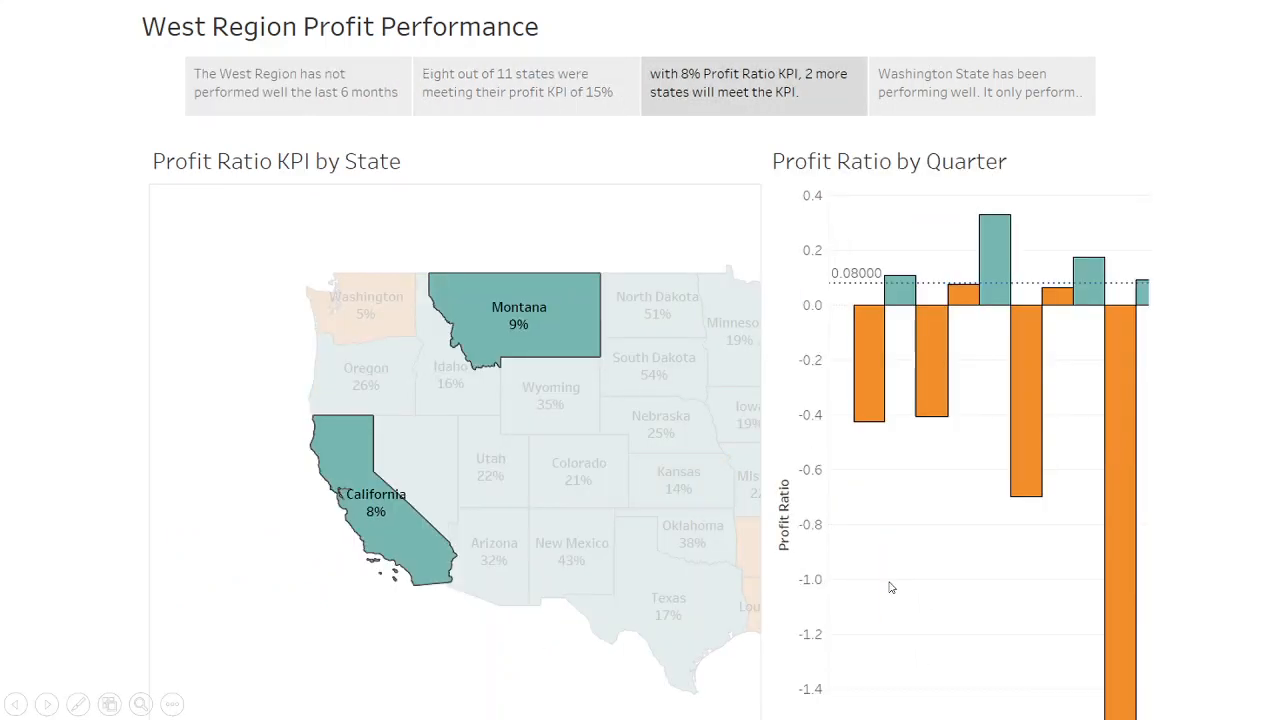
key(Right)
key(Right)
key(Right)
On slide 3, shrink the exported story picture and move it to the middle of the slide, then minimize the presentation
key(Up)
key(Up)
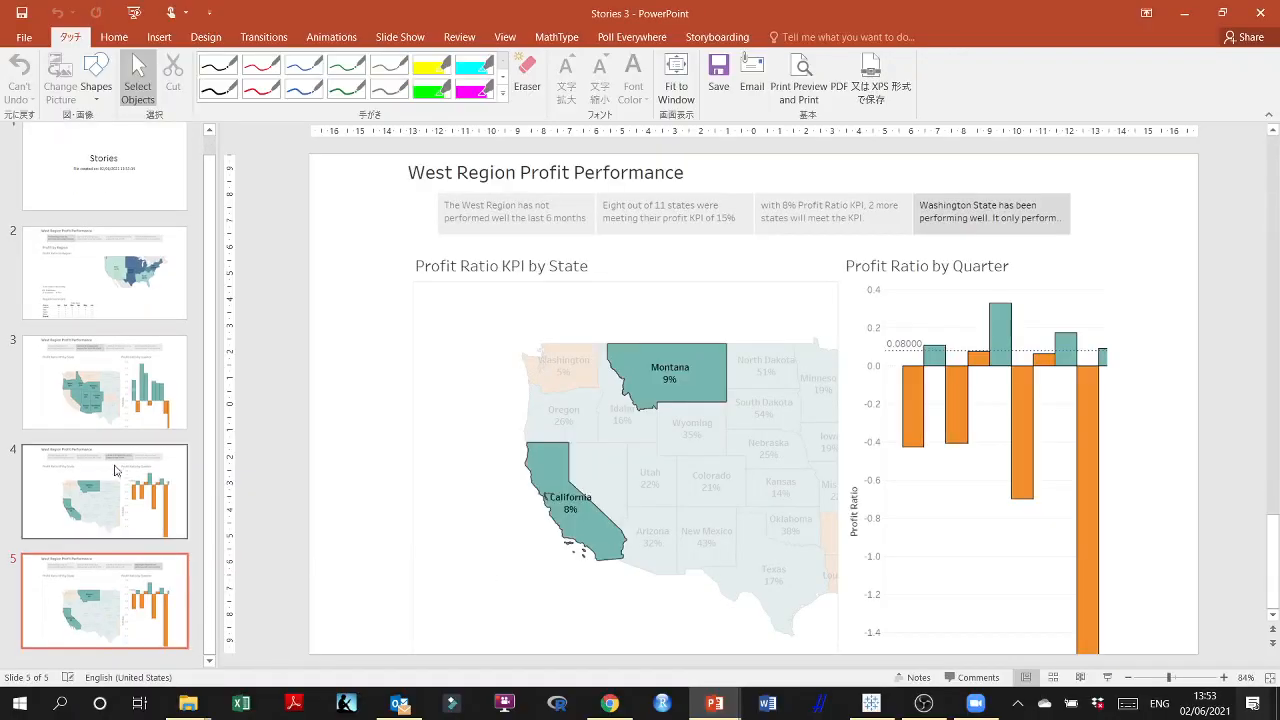
click(729, 446)
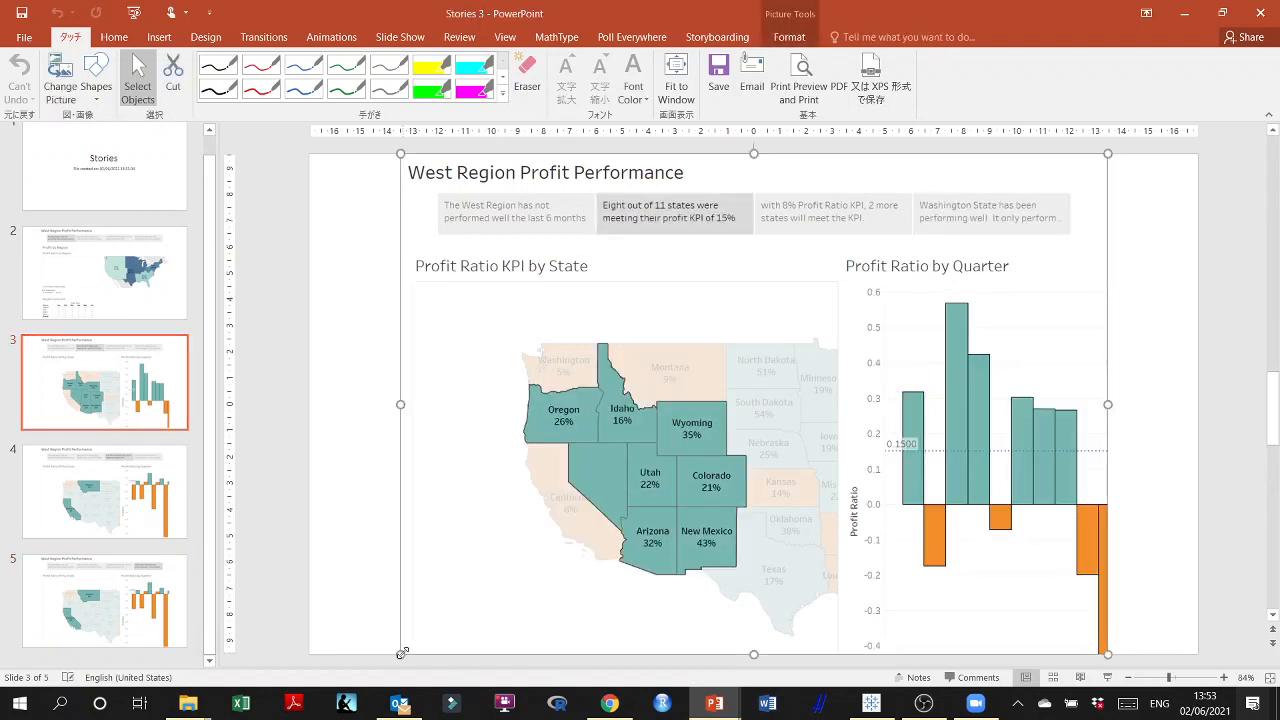
drag(402, 653, 526, 549)
drag(657, 497, 585, 553)
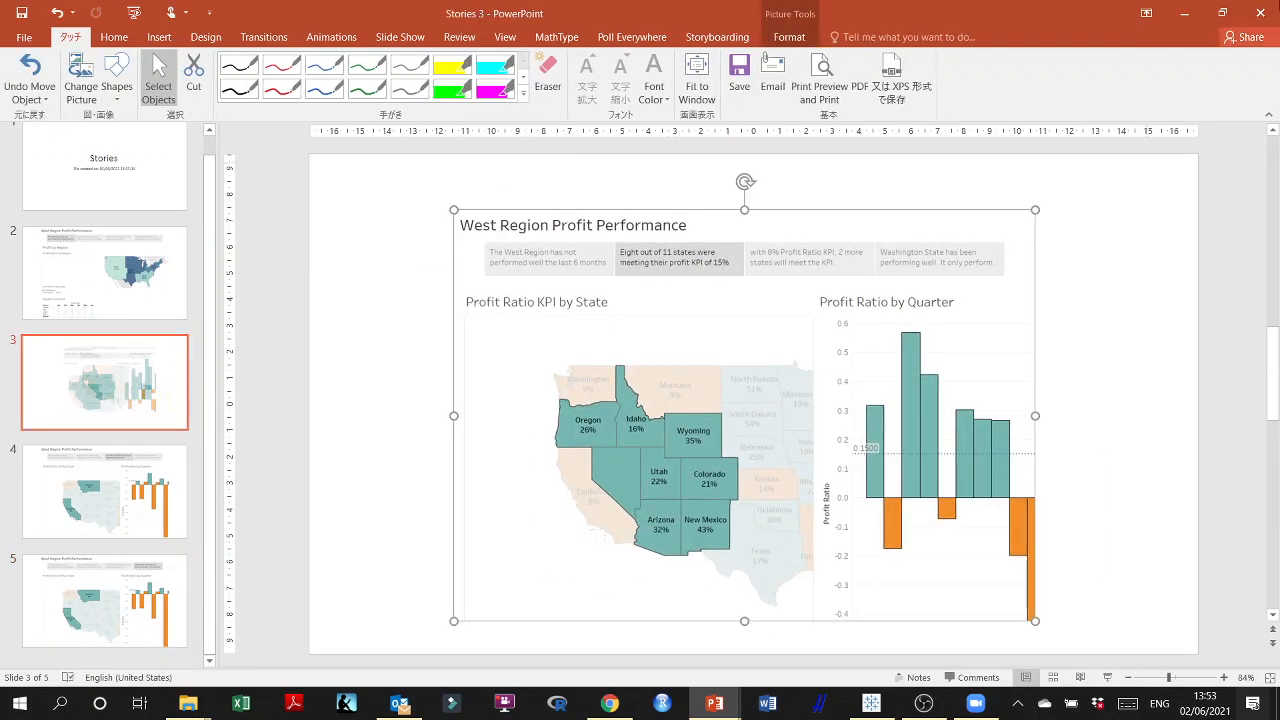
click(1184, 13)
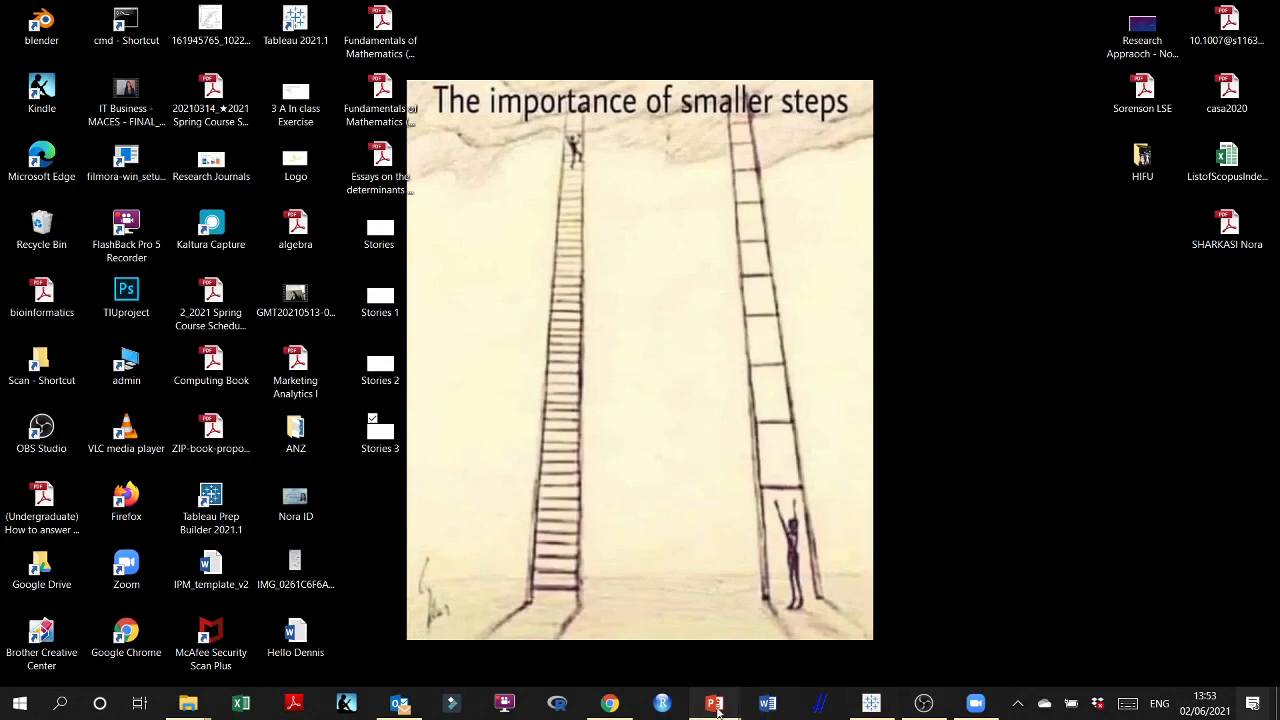
Switch to Tableau, check the Profit by Region dashboard size, and reduce the West Region Profit Performance story's height to 627 px before increasing it again
click(871, 703)
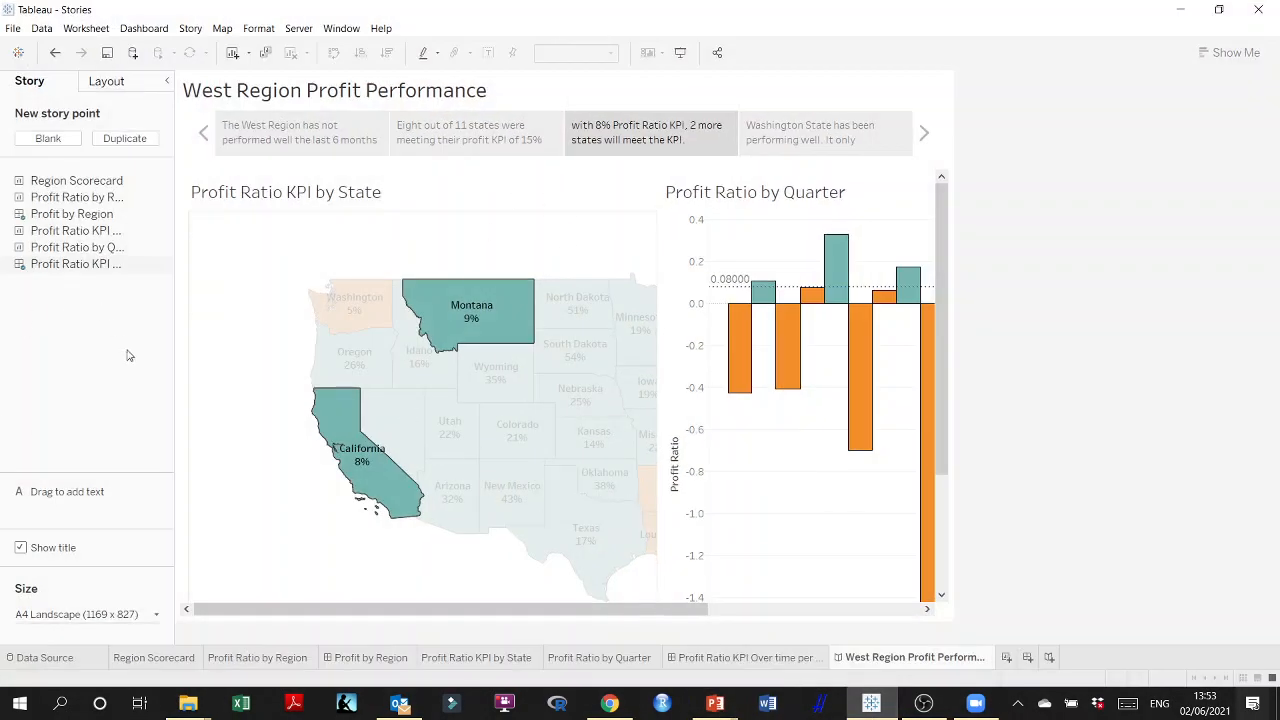
click(365, 657)
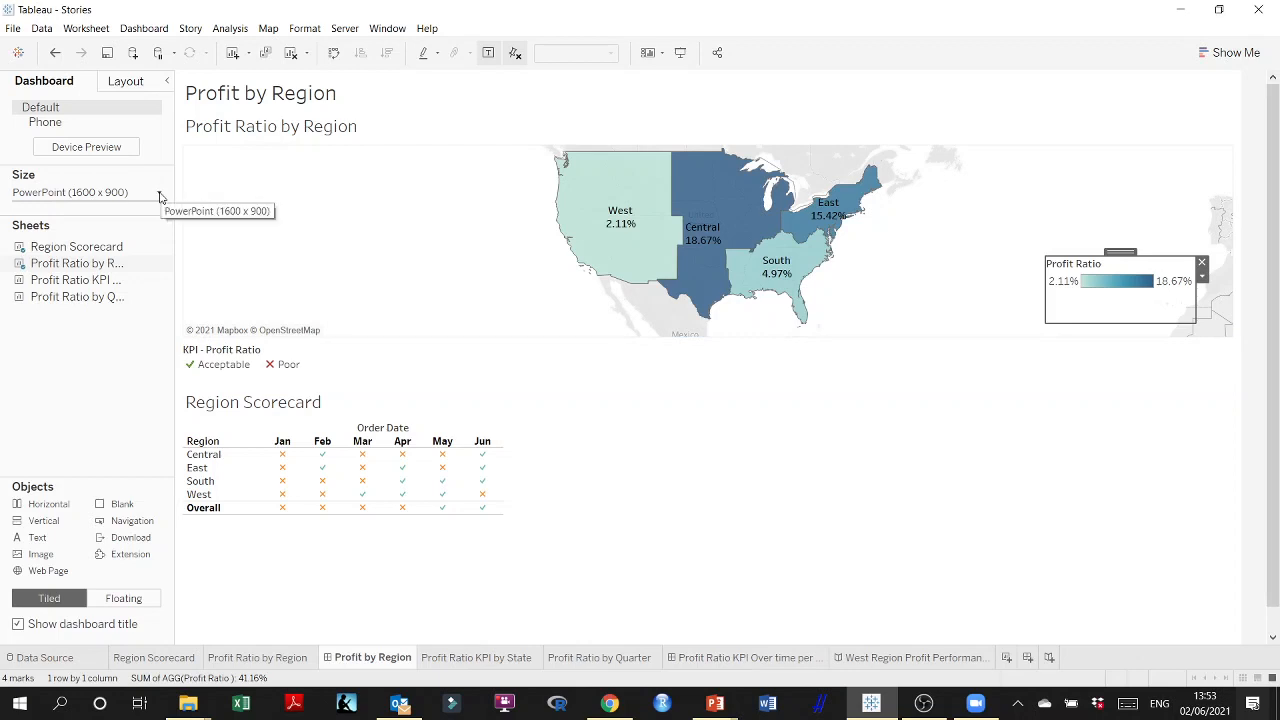
click(849, 656)
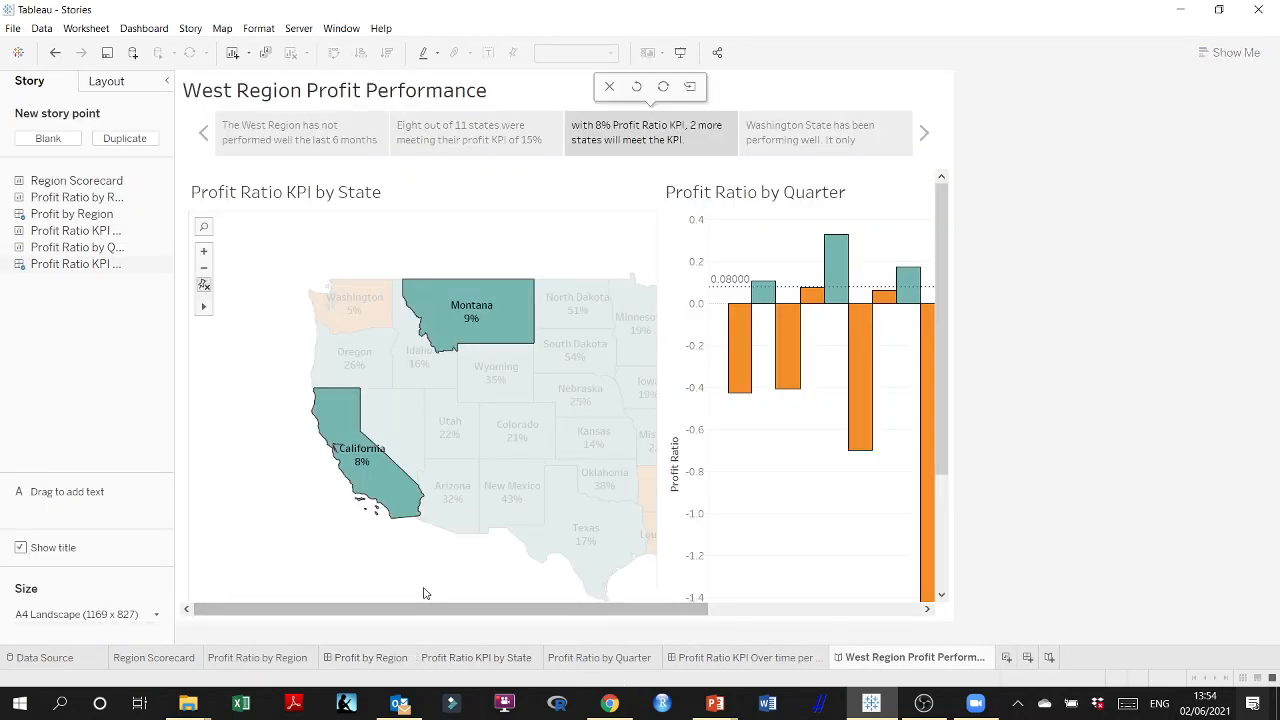
click(153, 617)
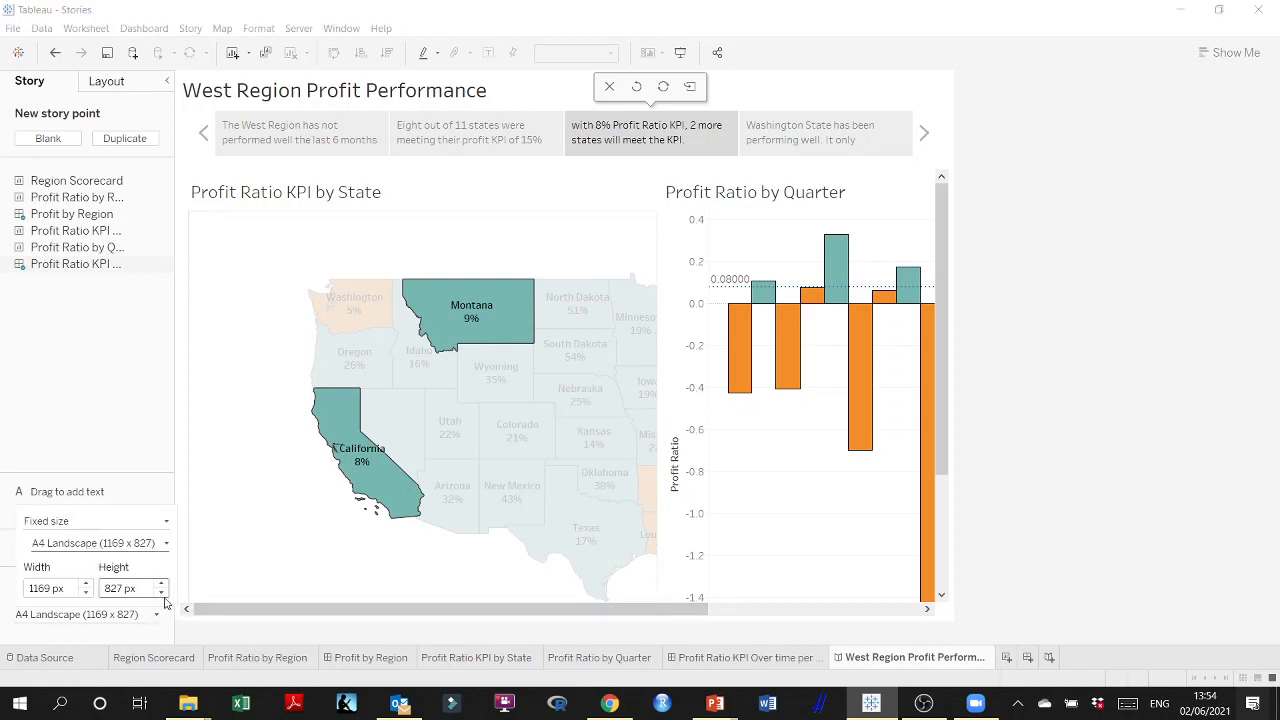
click(161, 594)
click(161, 594)
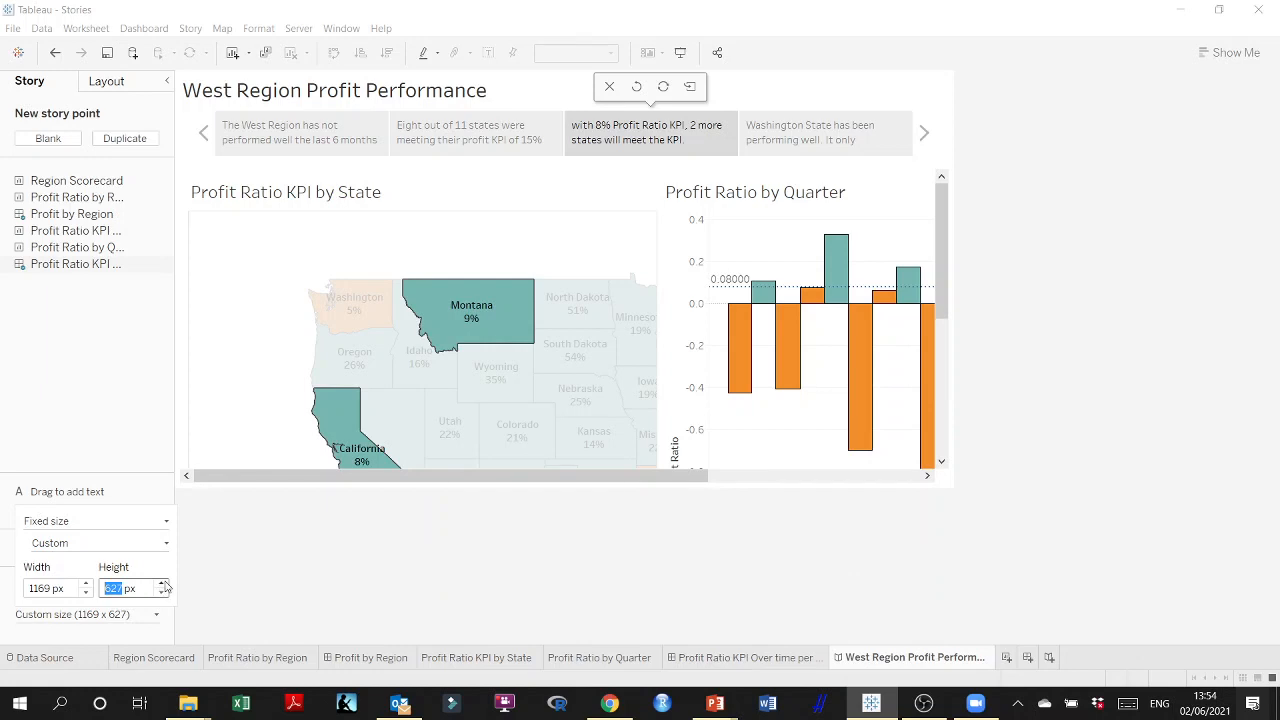
click(163, 584)
click(163, 584)
Set the Profit Ratio KPI Over time dashboard to Generic Desktop (1366 x 768), then reduce its height to 568 px
click(714, 657)
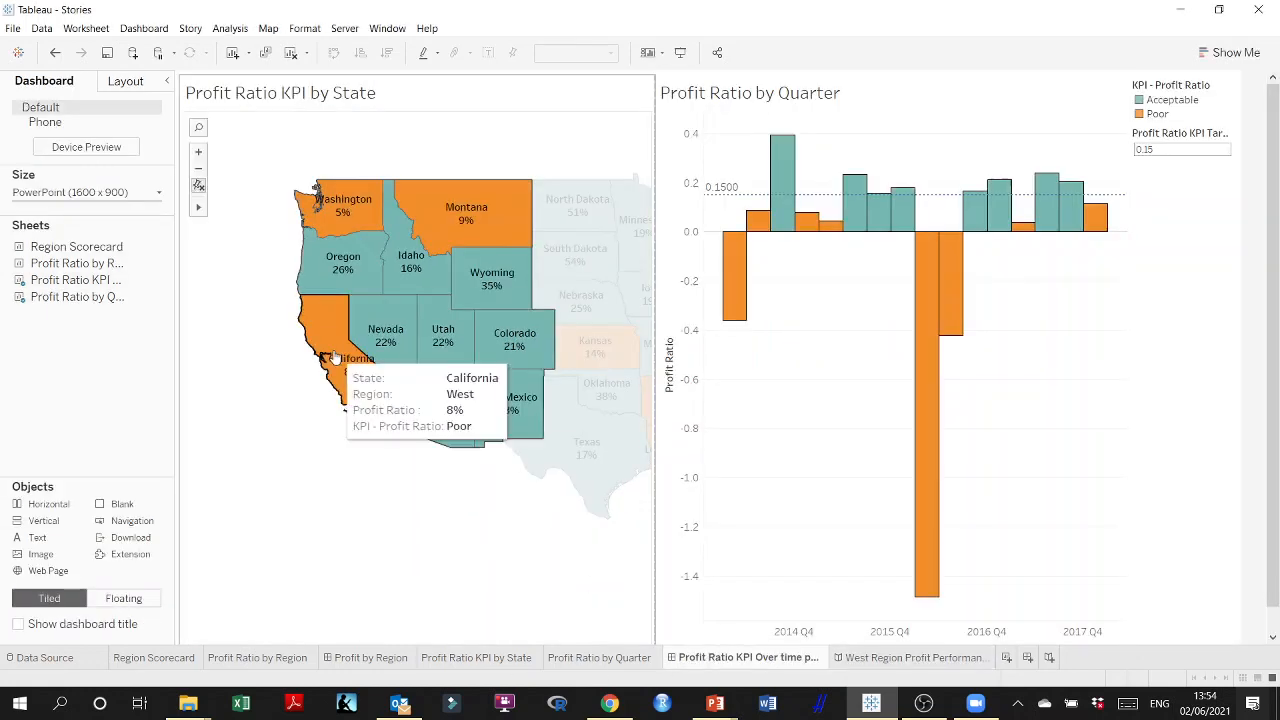
click(159, 193)
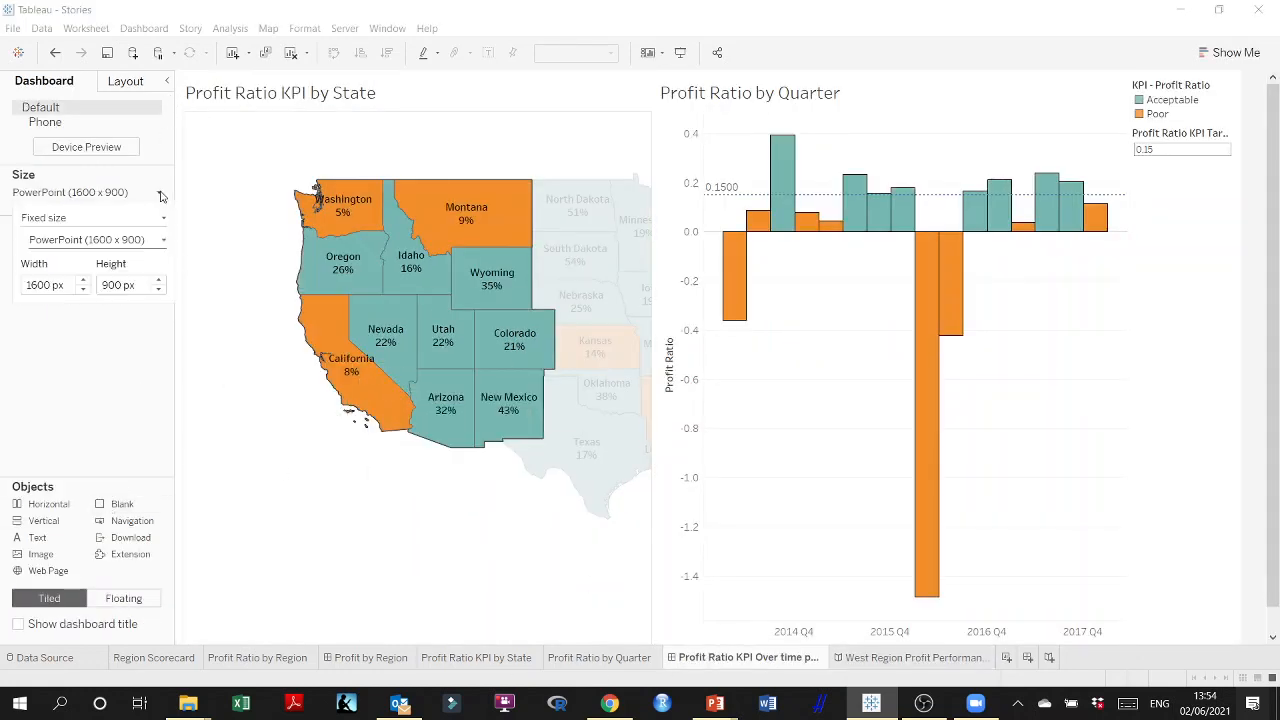
click(164, 241)
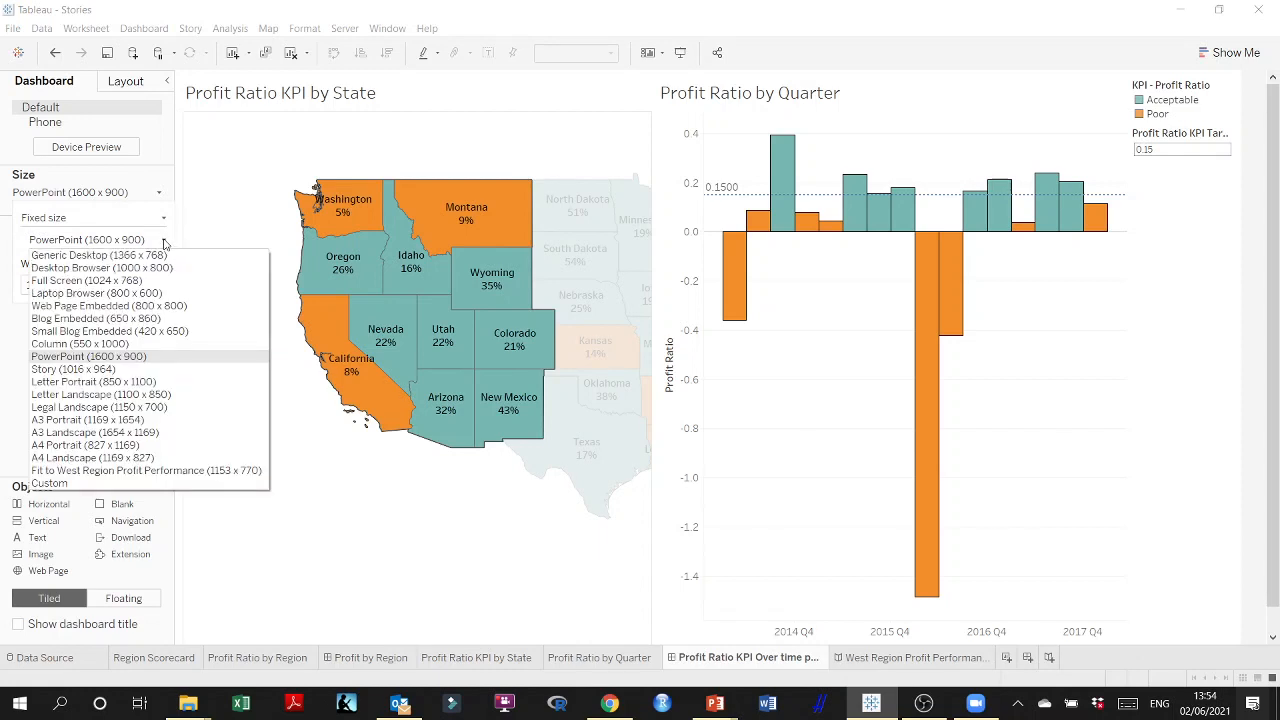
click(131, 256)
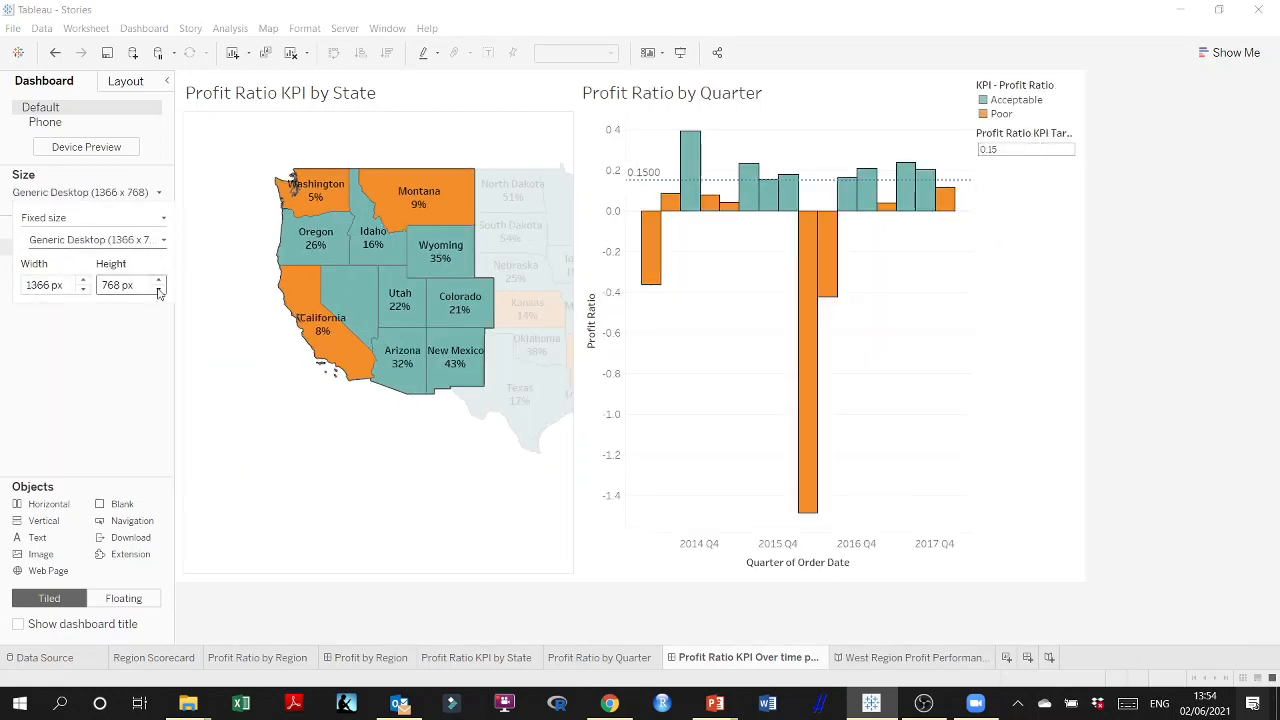
click(158, 290)
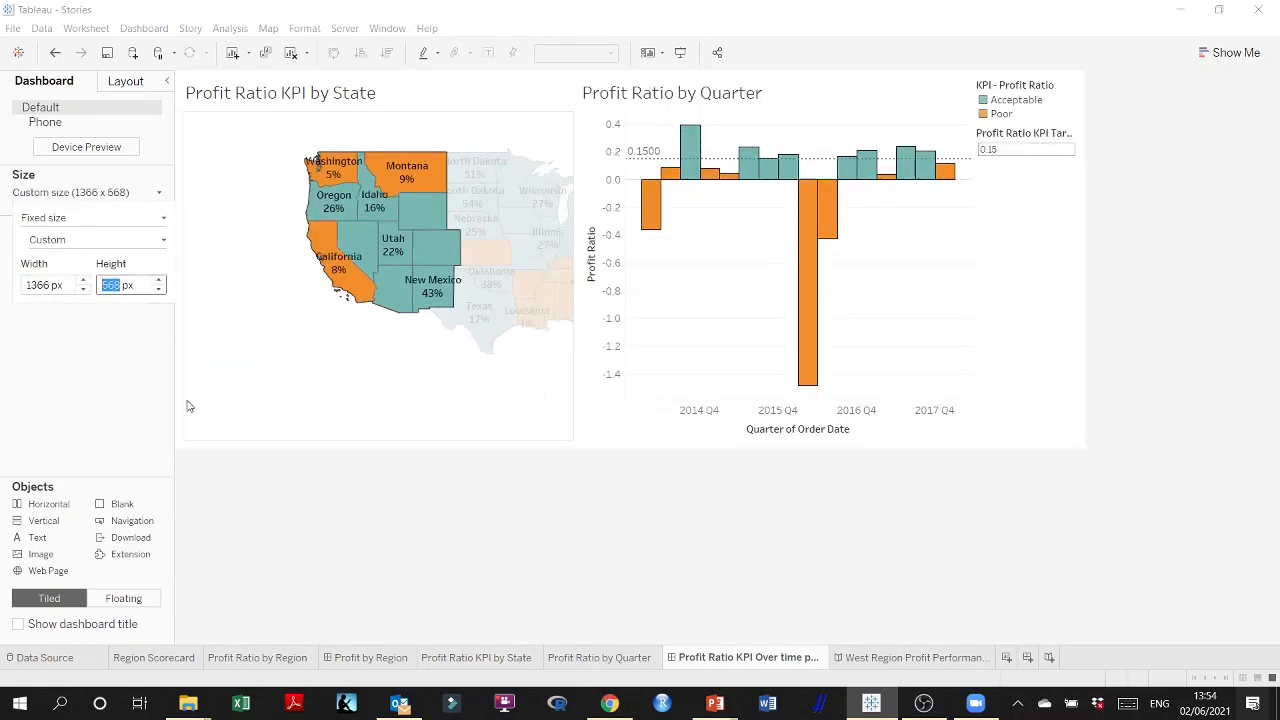
Set the Profit by Region dashboard to the fixed size Generic Desktop (1366 x 768)
click(378, 658)
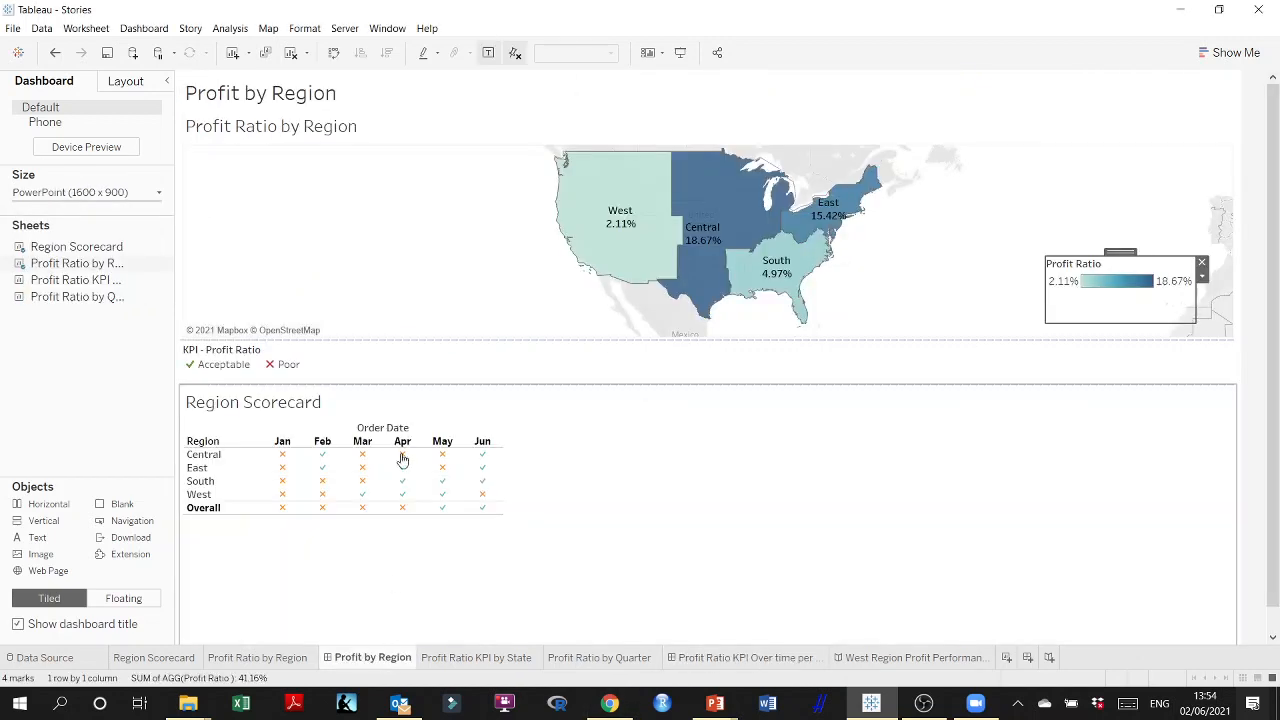
click(161, 193)
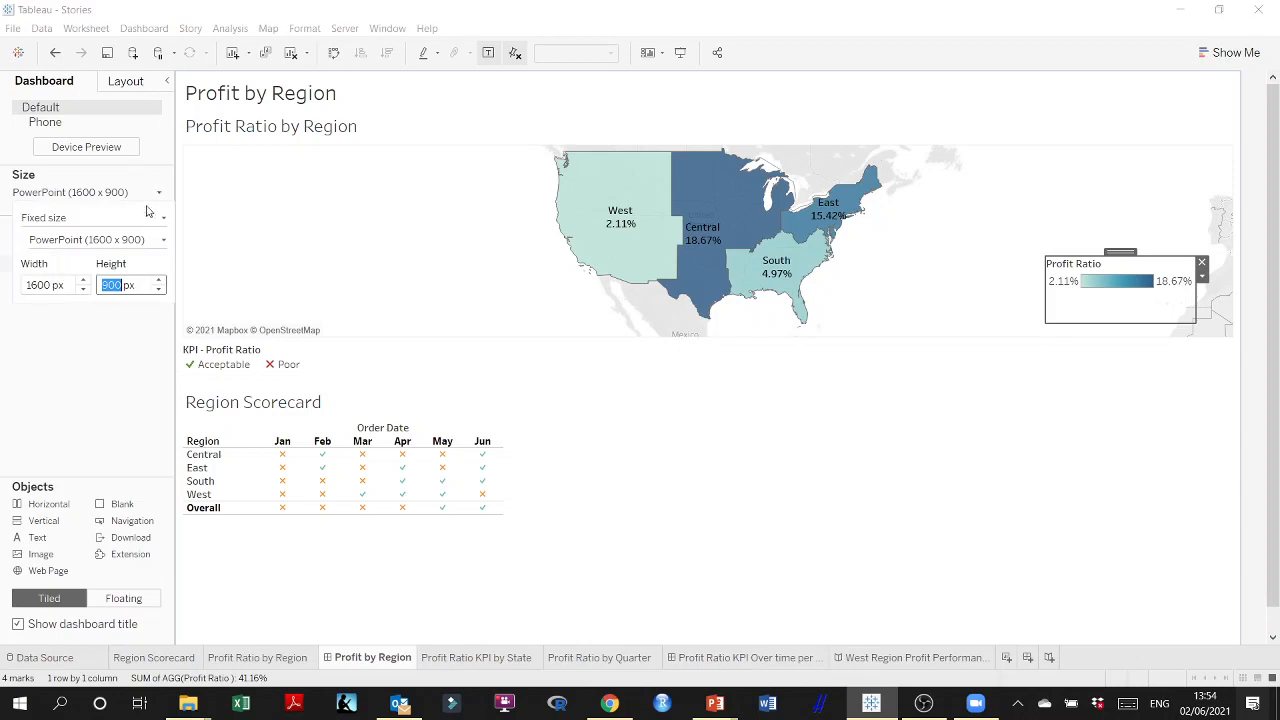
click(159, 241)
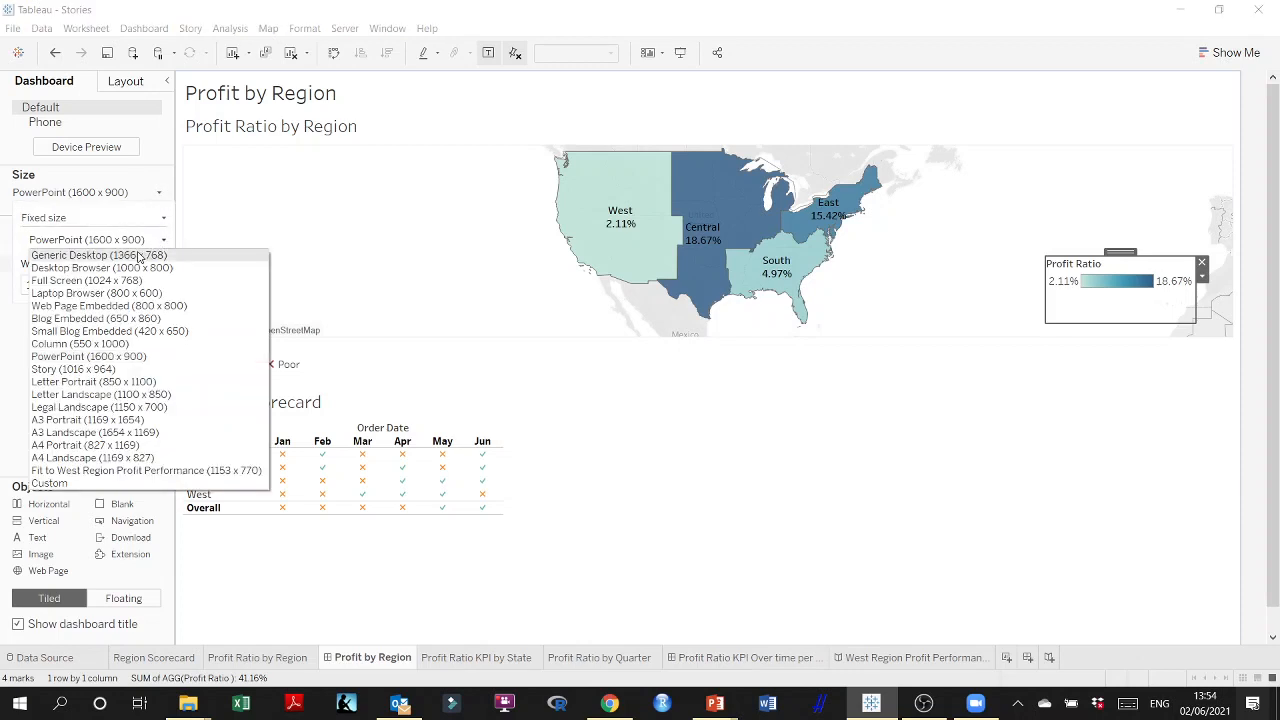
click(136, 256)
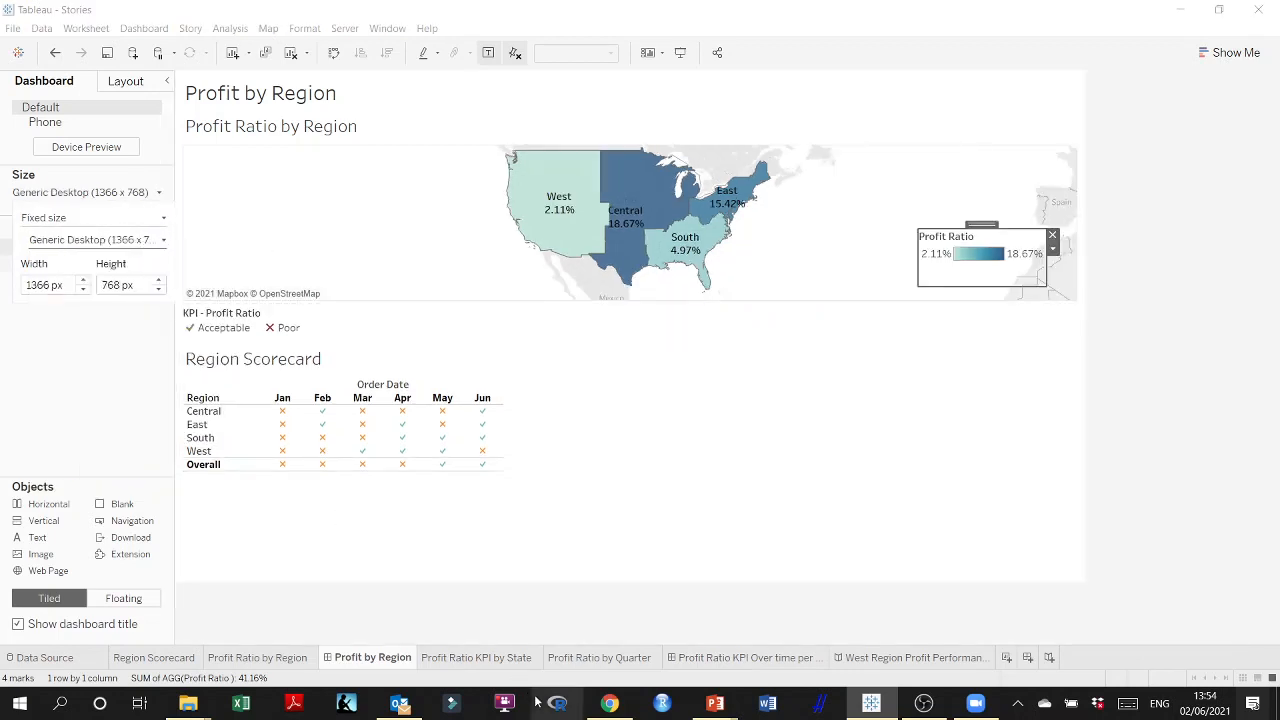
Check the size settings of the Profit Ratio KPI Over time dashboard, then go back to the Profit by Region dashboard
click(728, 660)
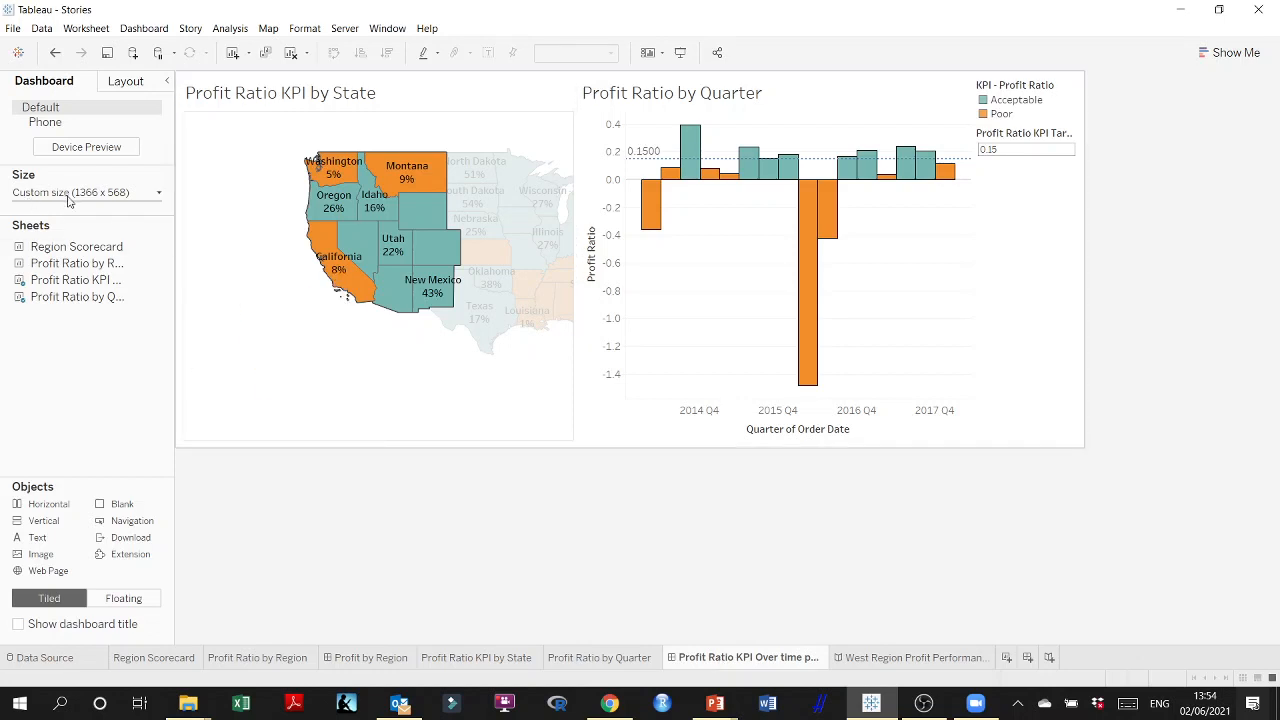
click(160, 195)
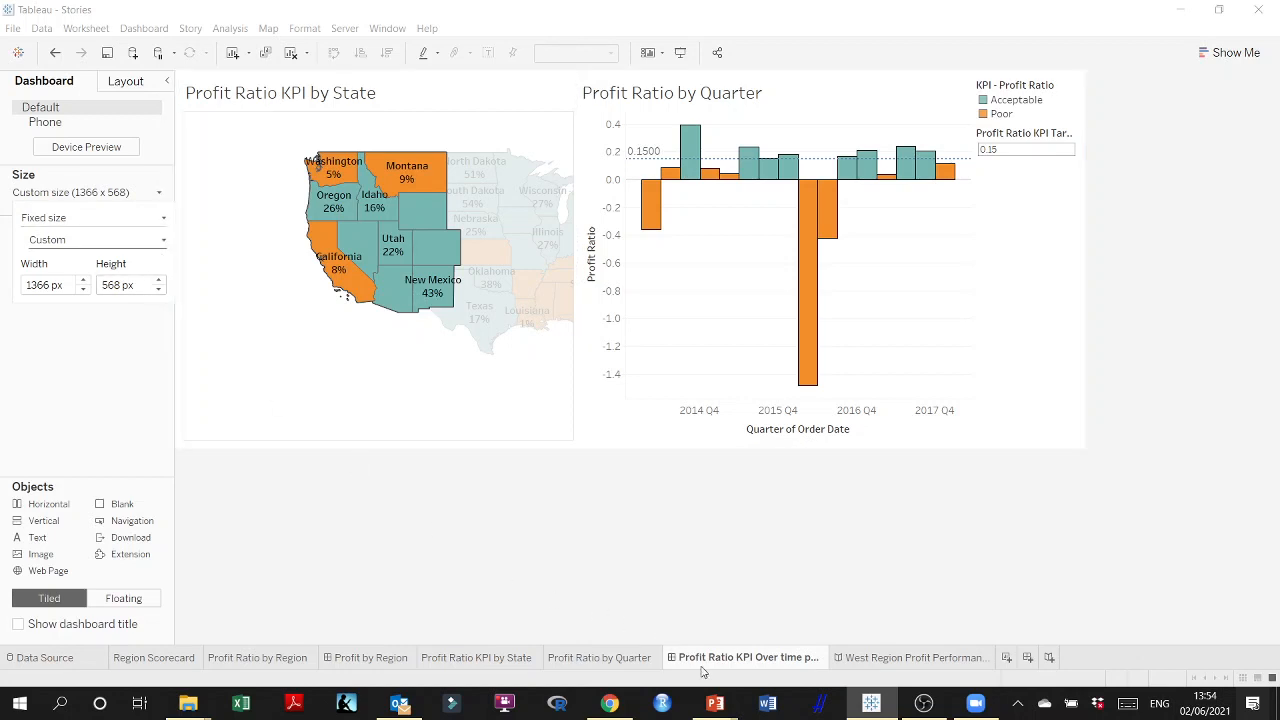
click(376, 657)
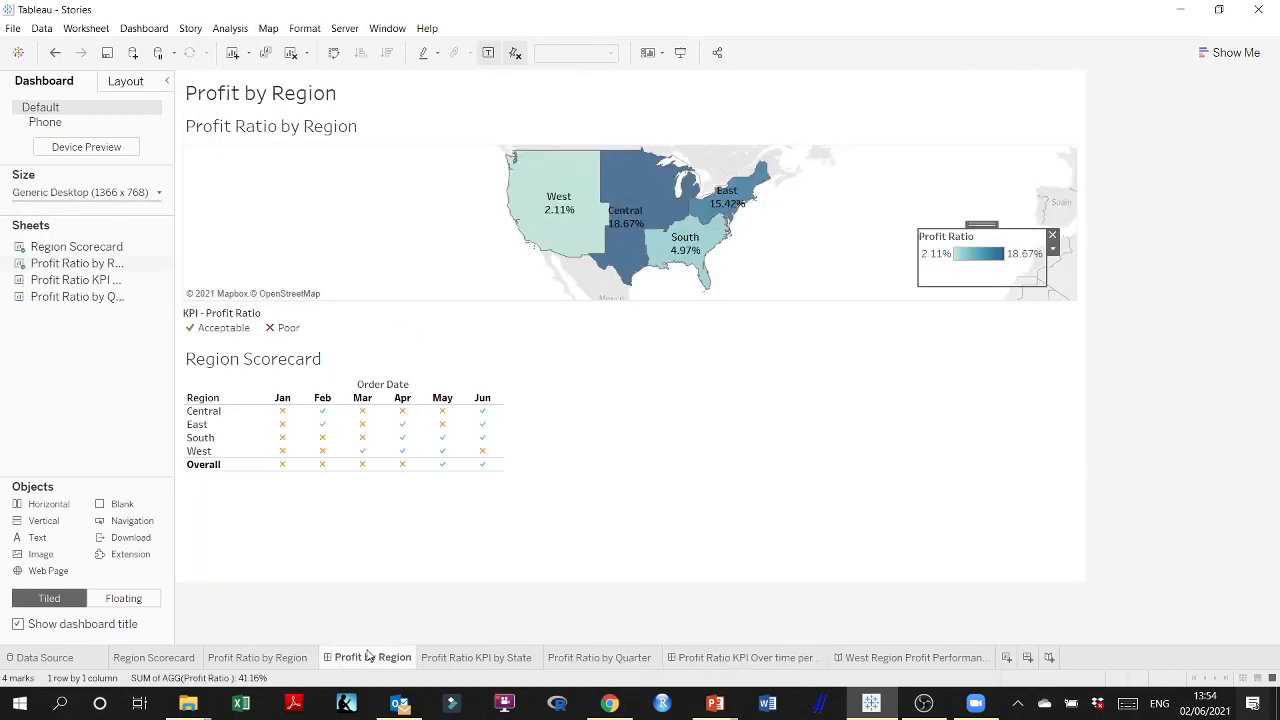
Reduce the Profit by Region dashboard's fixed height to 568 px, keeping the width at 1366 px
click(158, 195)
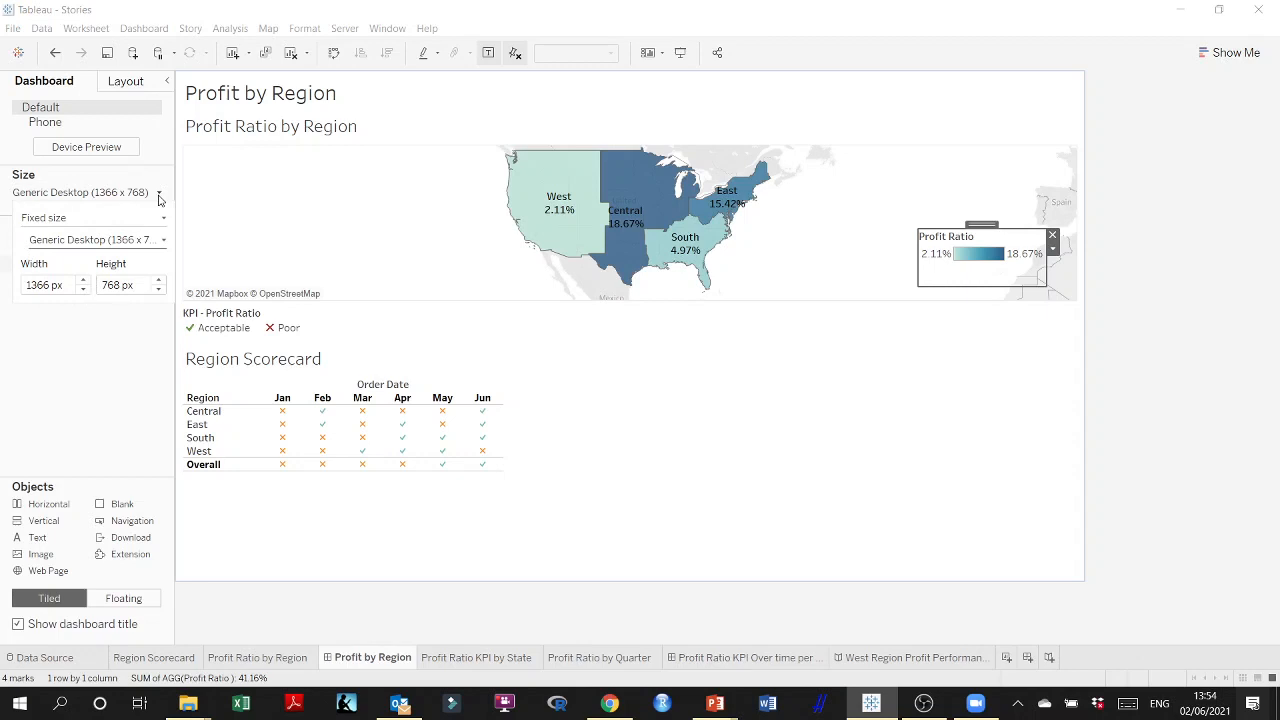
click(158, 289)
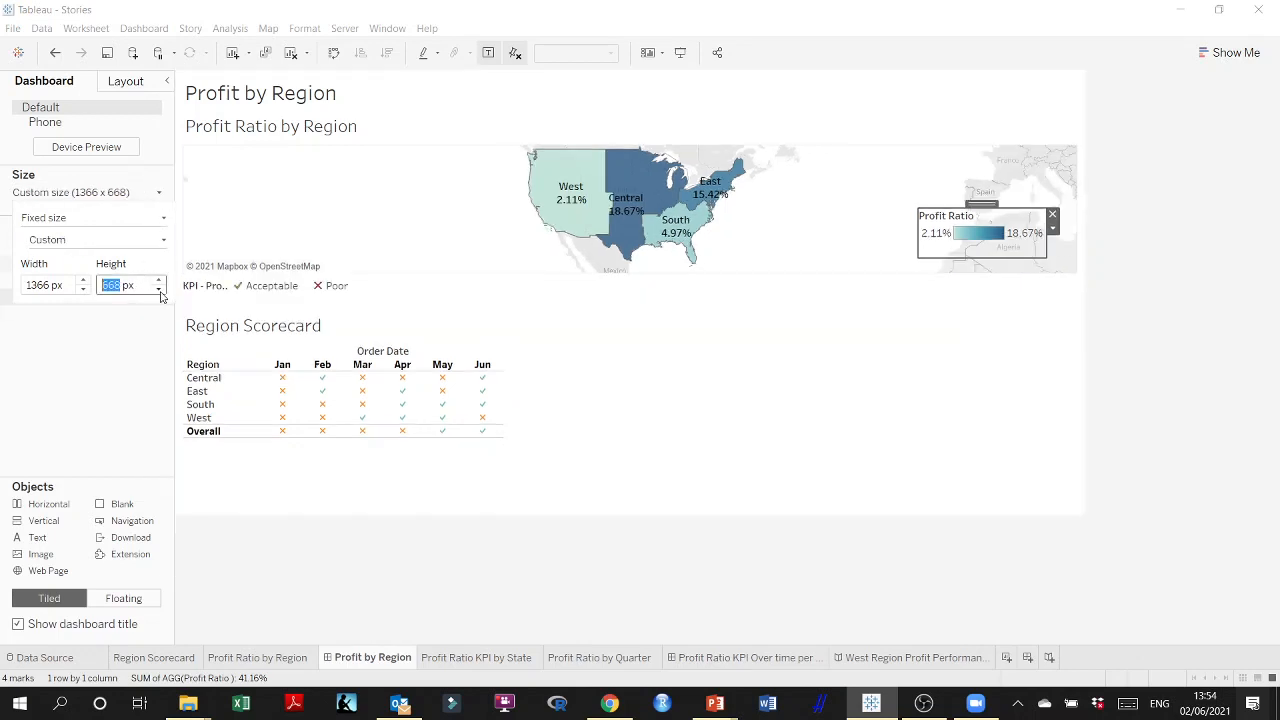
click(158, 290)
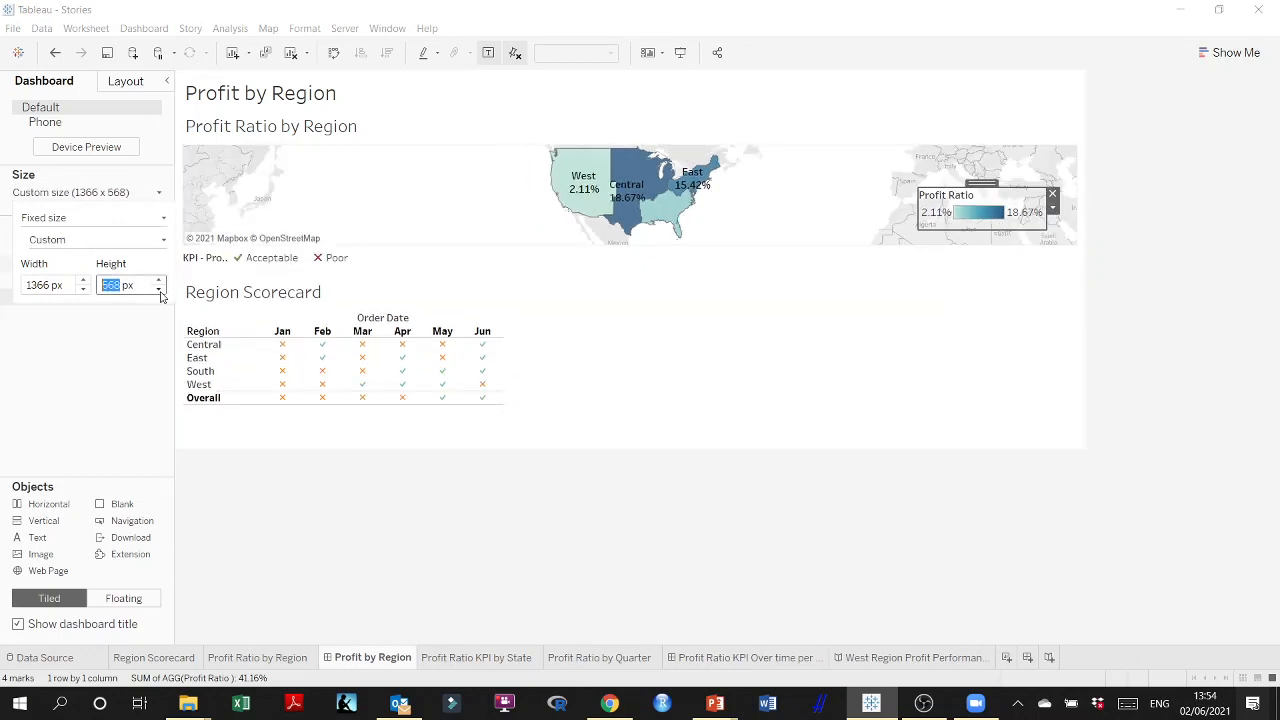
Export the West Region Profit Performance story to PowerPoint, saving it on the Desktop as Stories 4
click(892, 657)
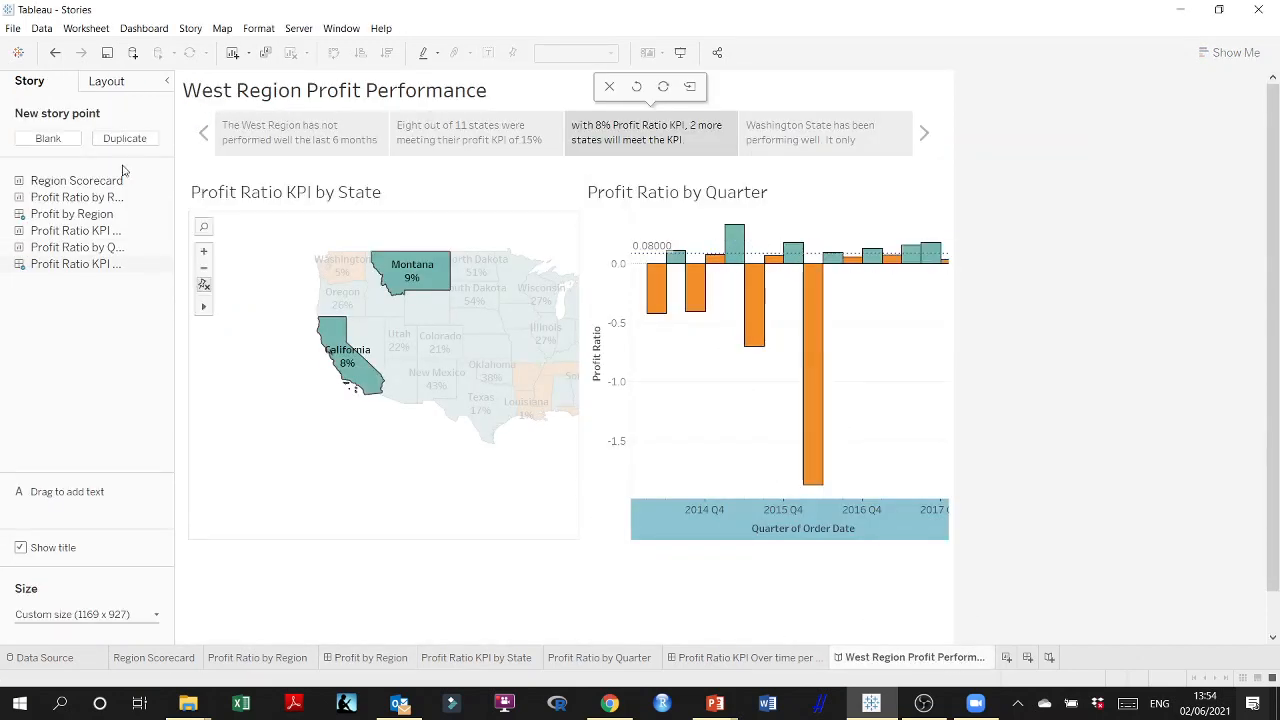
click(13, 28)
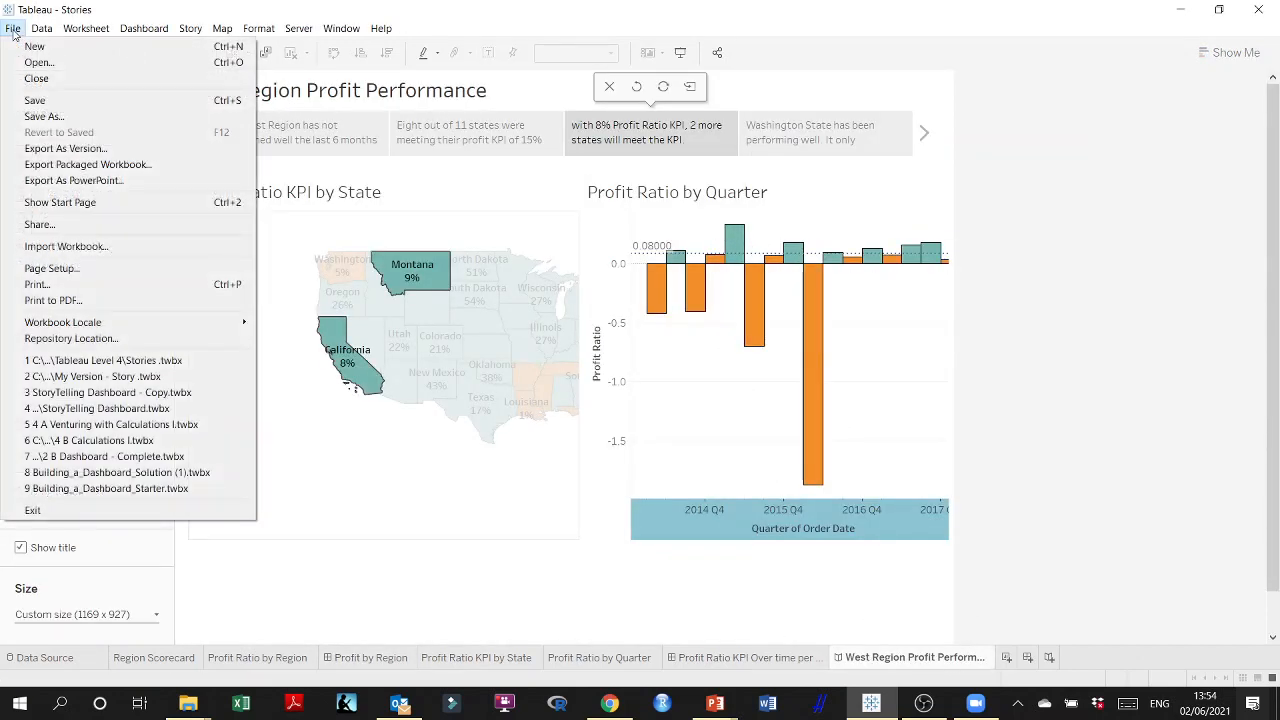
click(73, 180)
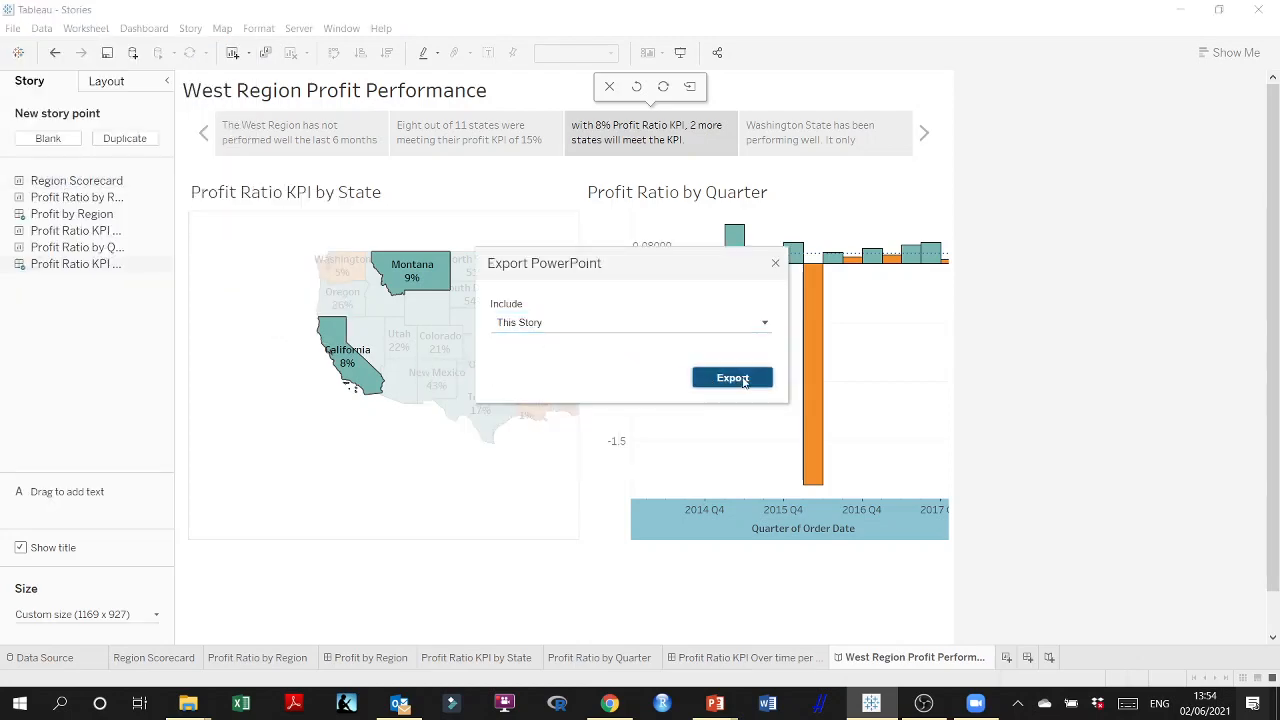
click(749, 376)
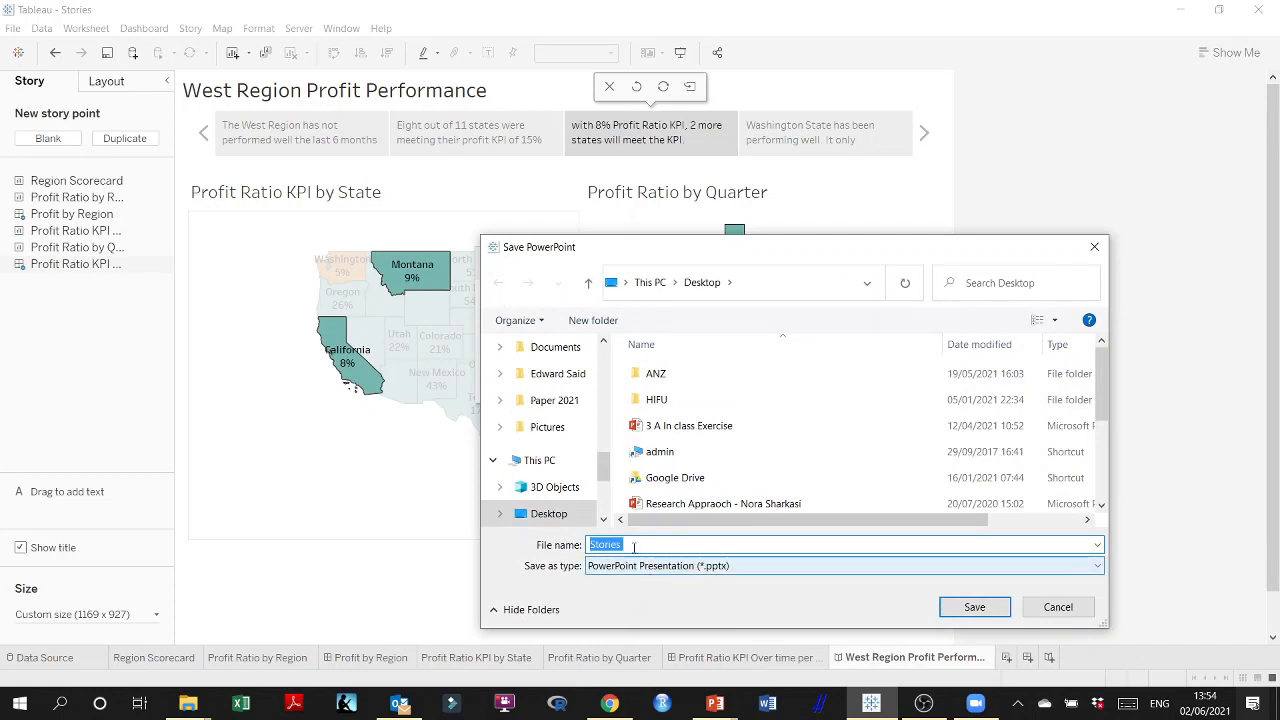
click(634, 545)
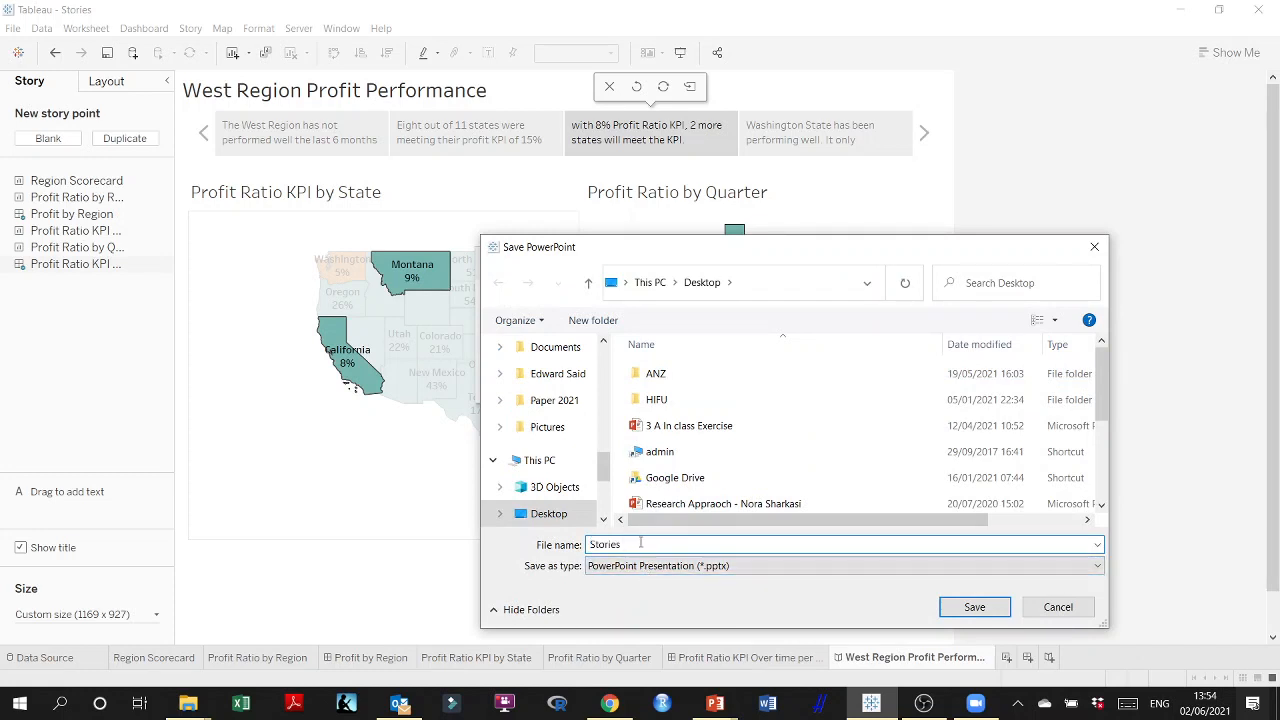
click(972, 608)
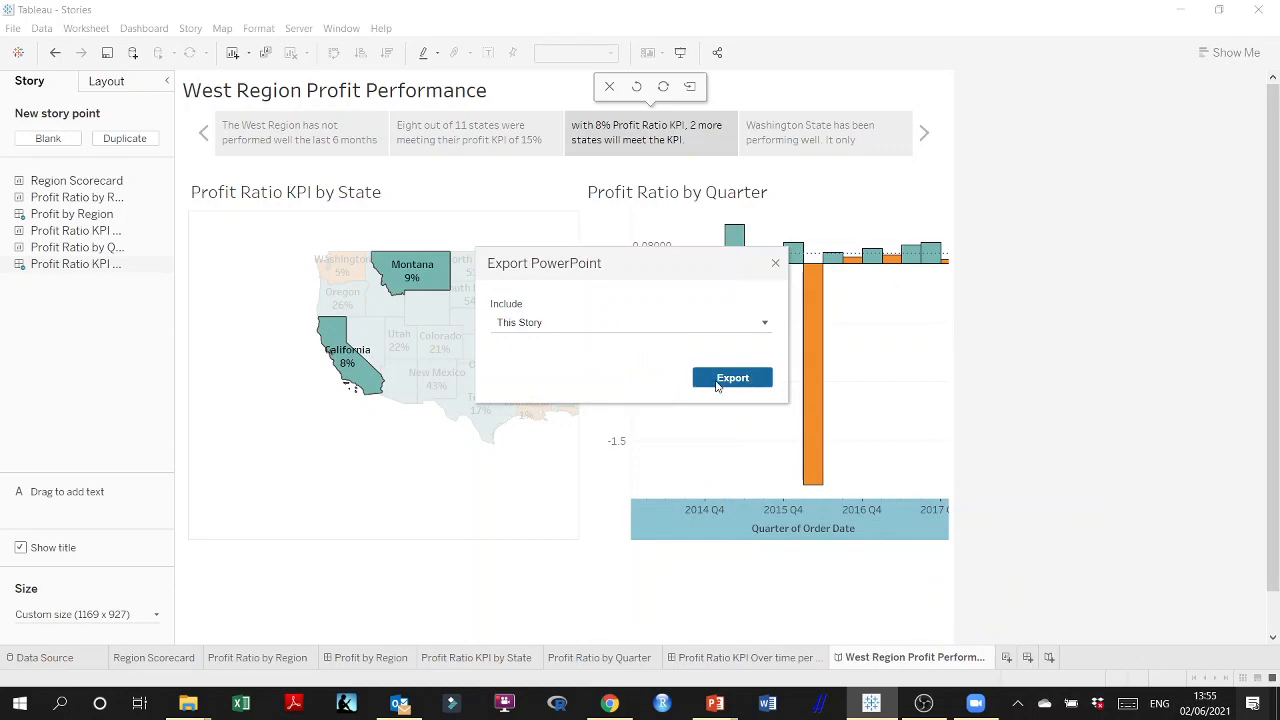
Open the exported Stories 4 presentation from the Desktop and start its slide show
click(1181, 9)
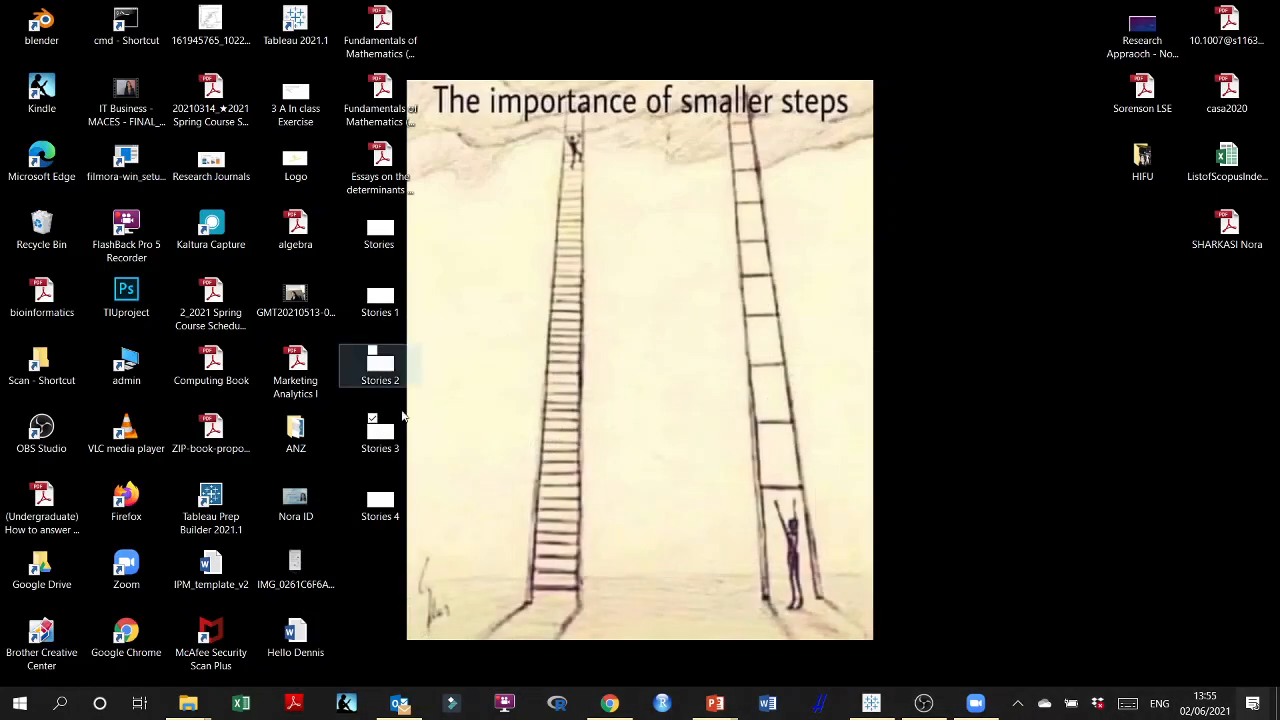
click(382, 505)
double_click(382, 505)
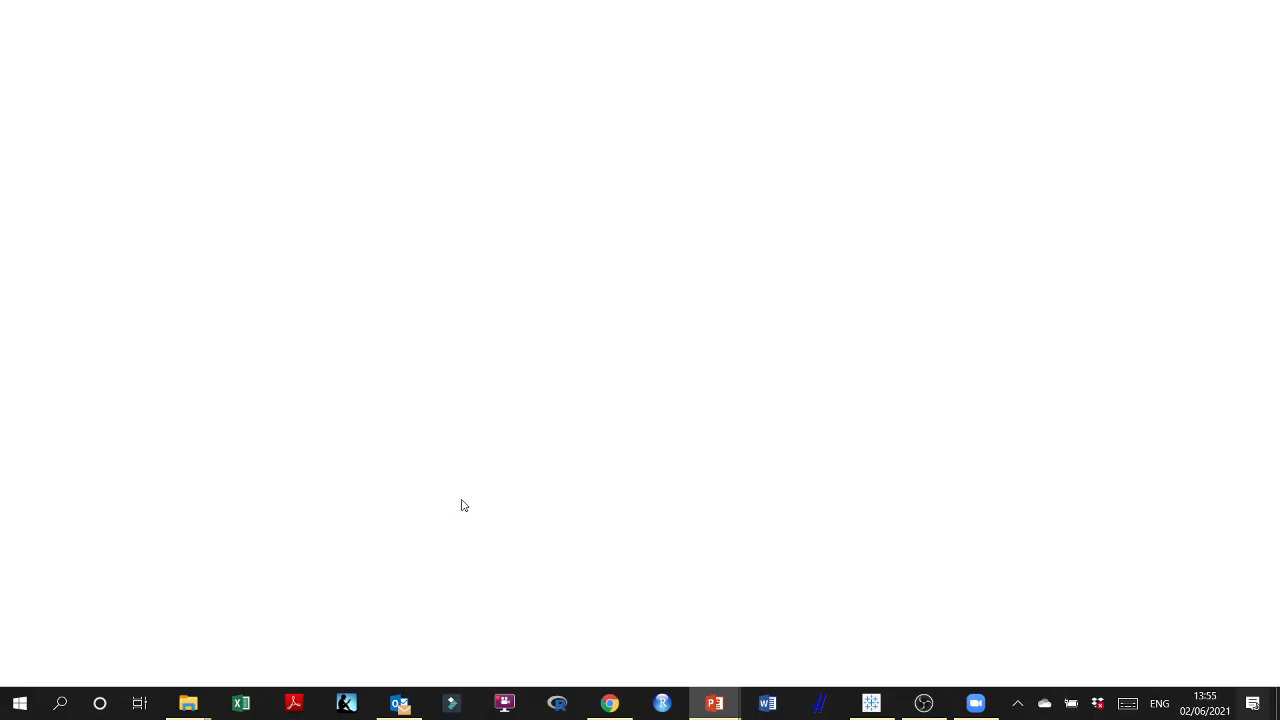
key(F5)
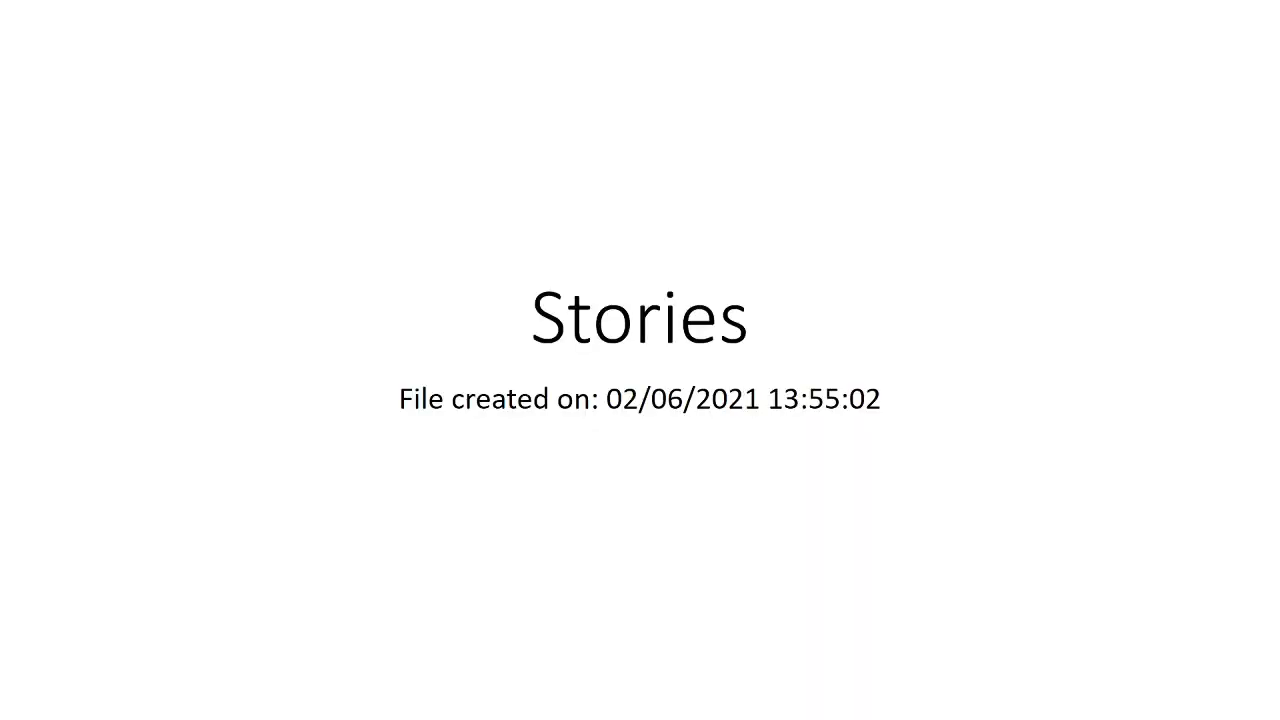
Page through the exported story slides, go back to recheck the Profit by Region and 15% KPI slides, and end the slide show
click(497, 404)
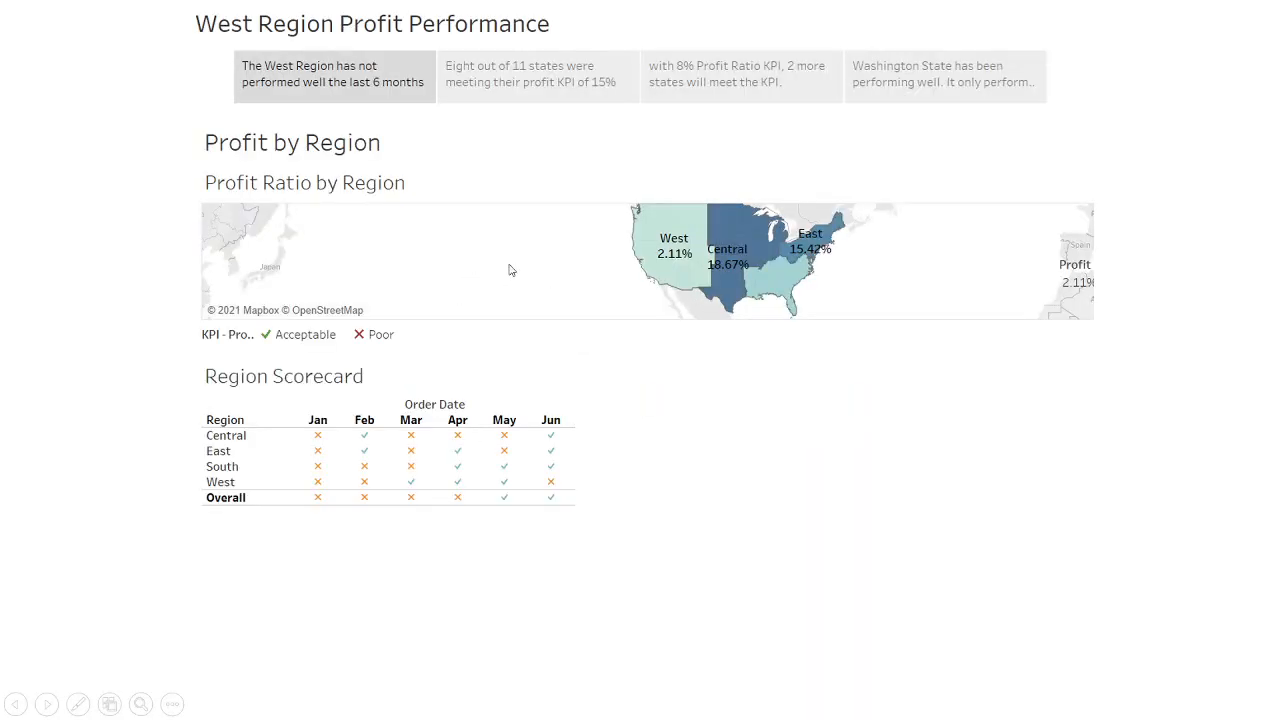
click(569, 343)
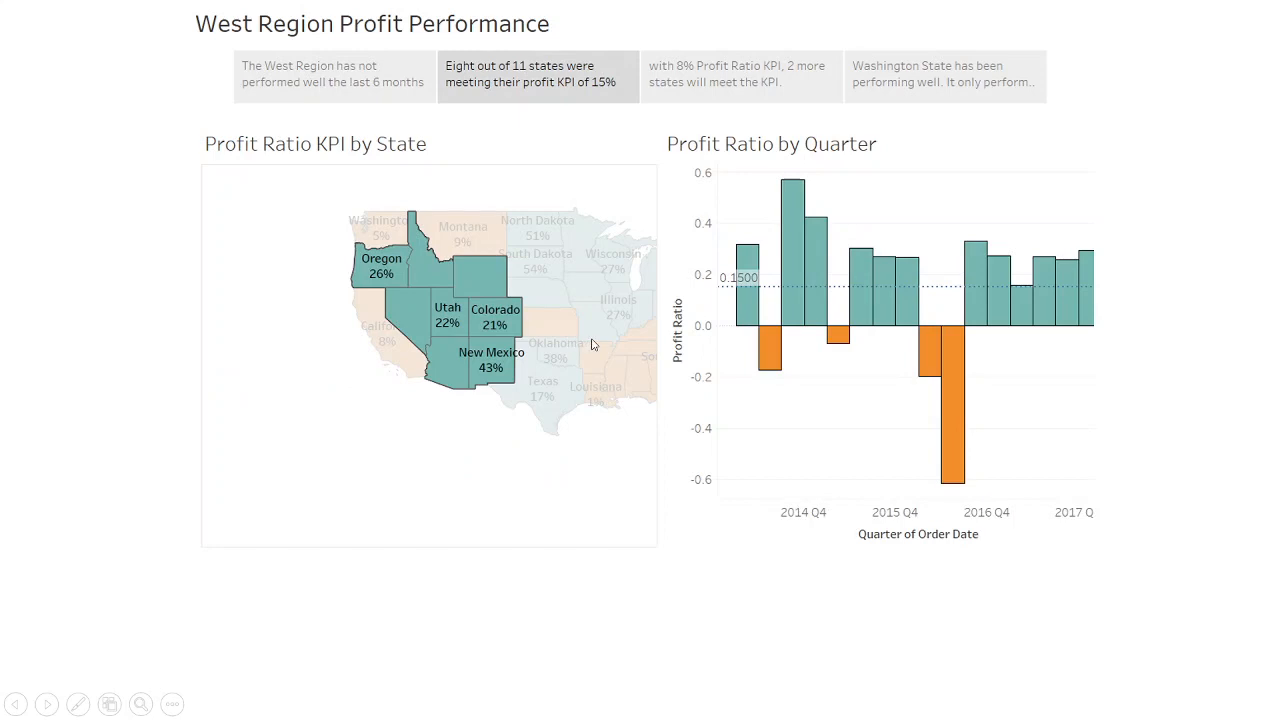
click(591, 344)
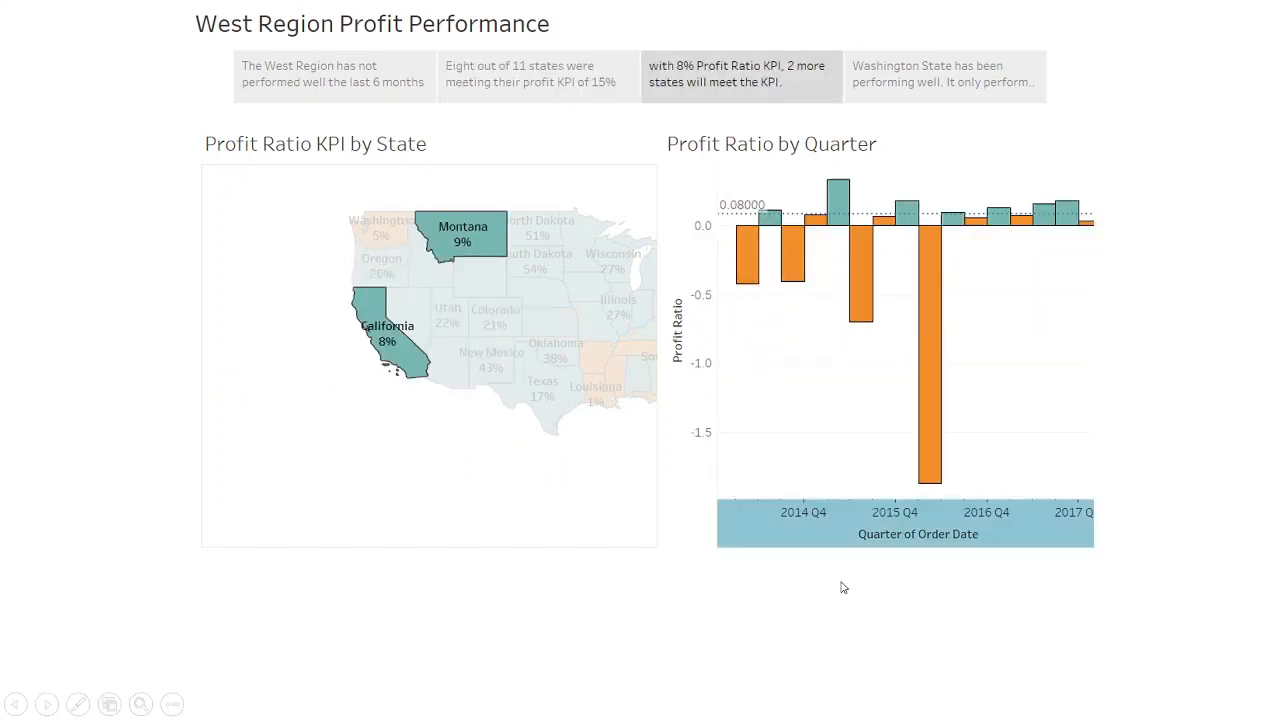
click(812, 511)
click(810, 505)
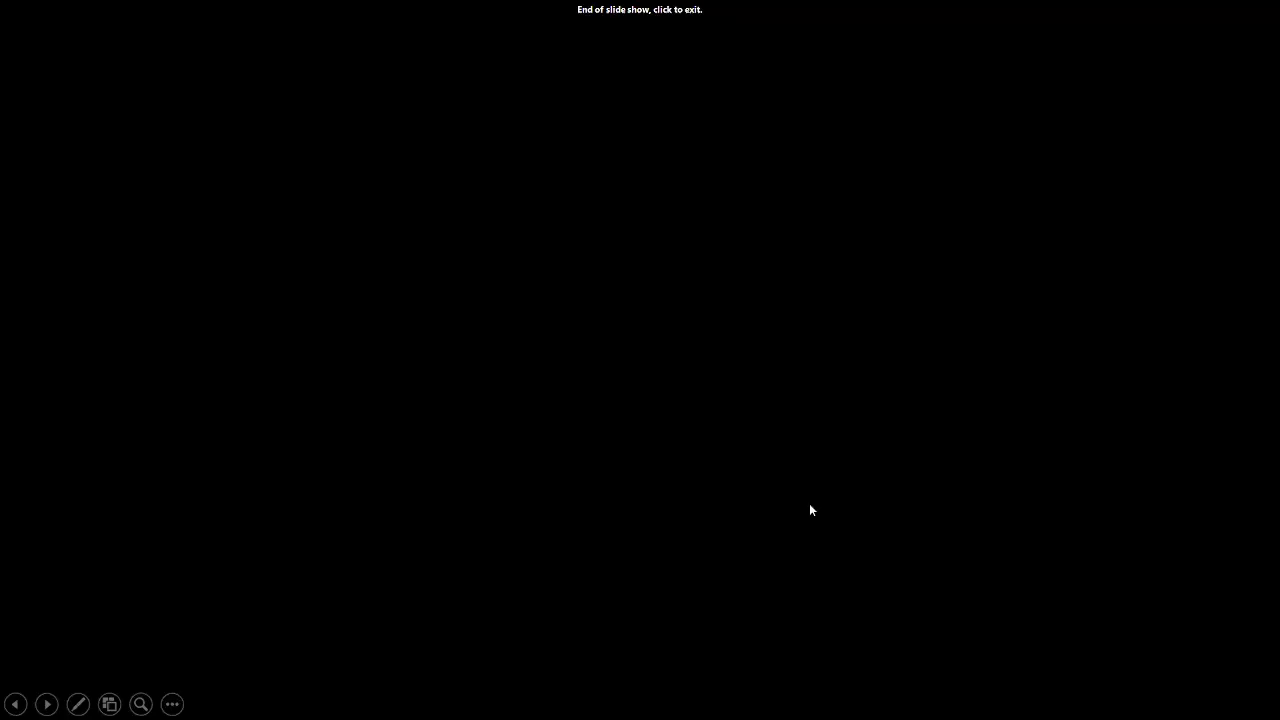
scroll(810, 505, up, 4)
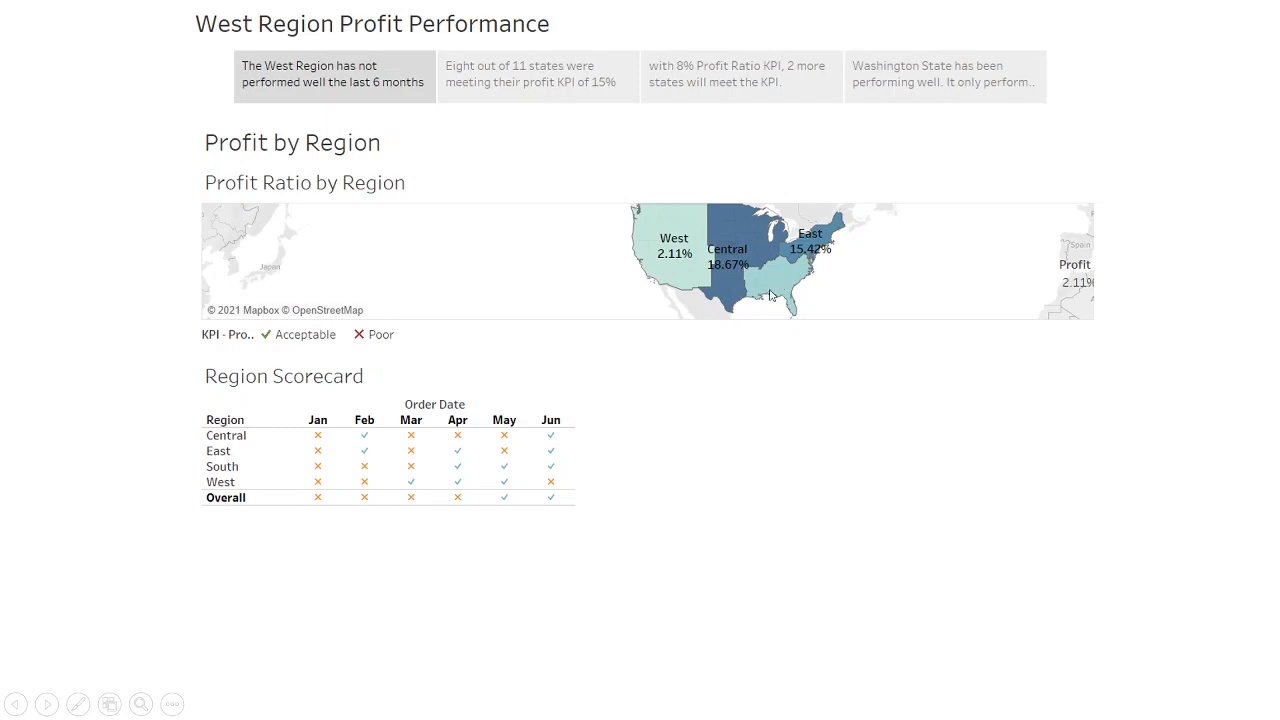
click(678, 405)
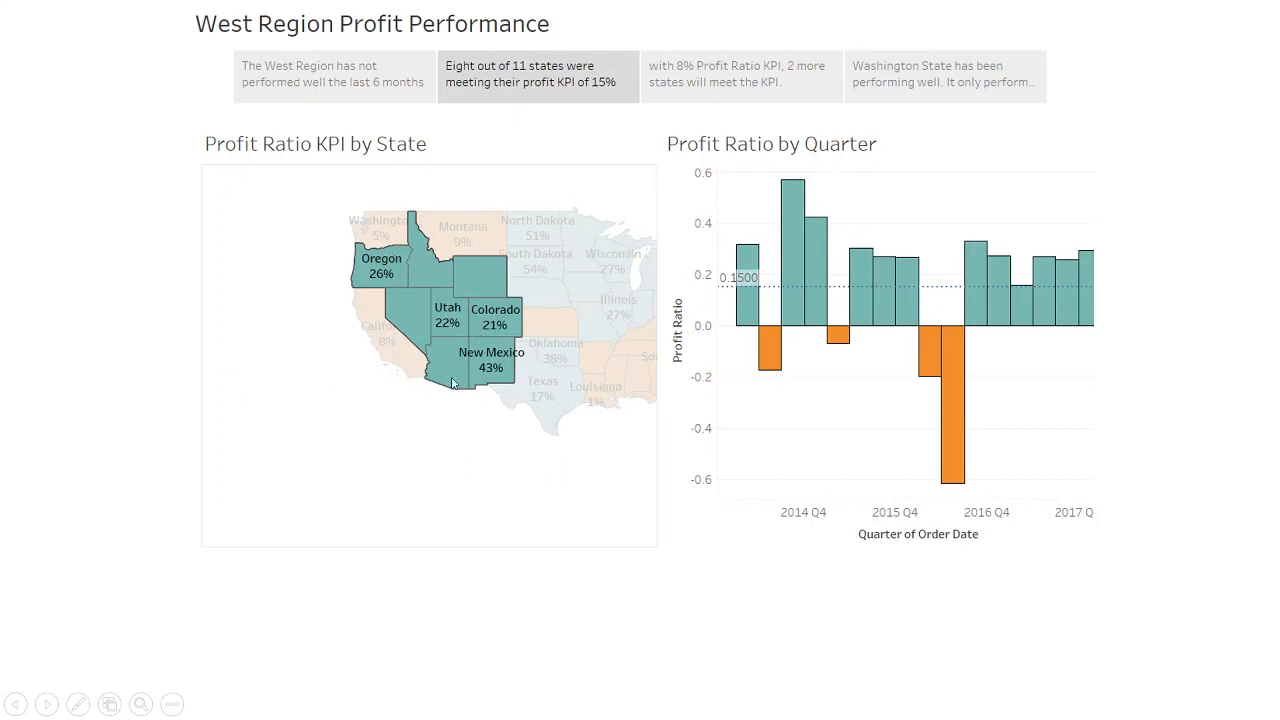
key(Escape)
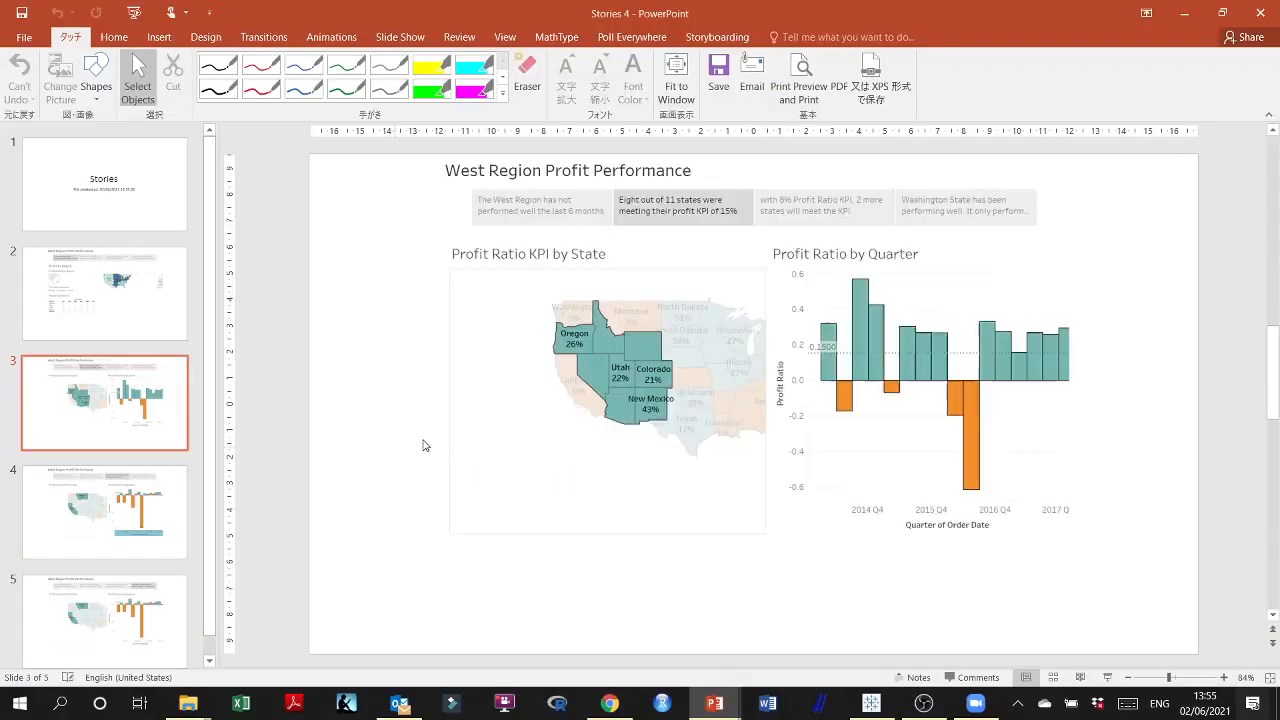
Switch to Tableau and increase the Profit Ratio KPI Over time dashboard's height to 668 px
click(872, 703)
click(700, 657)
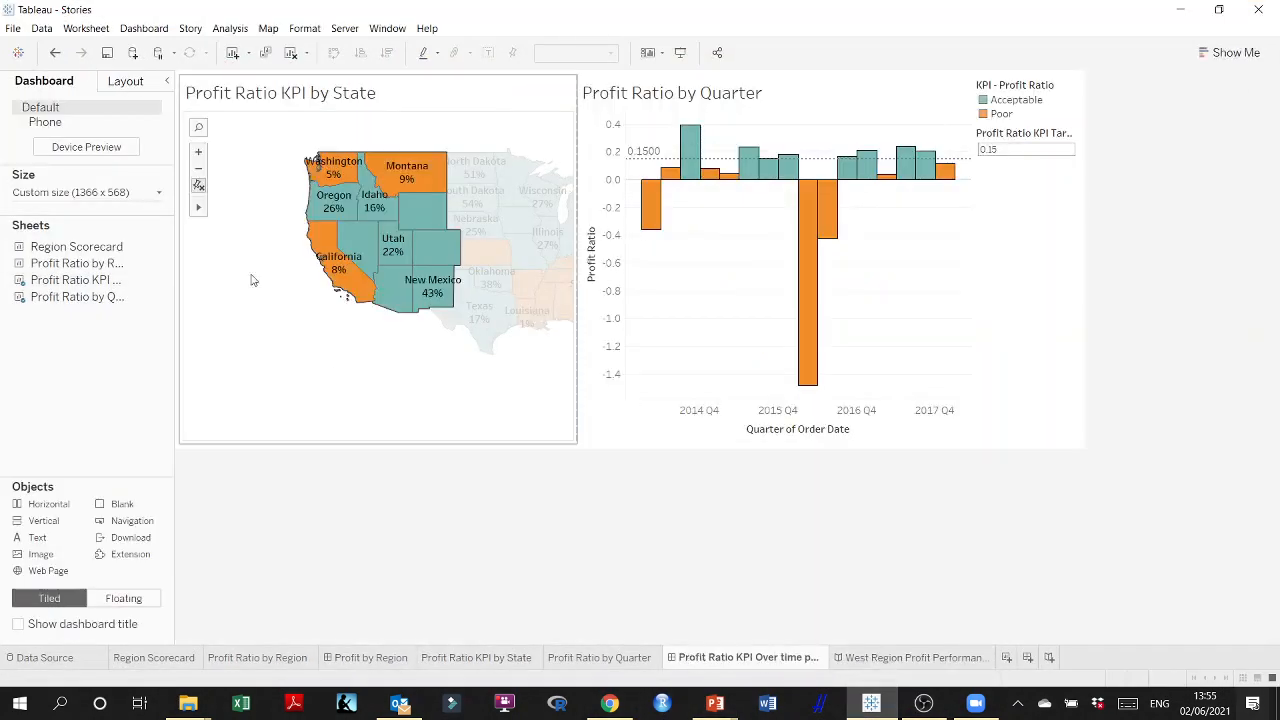
click(160, 199)
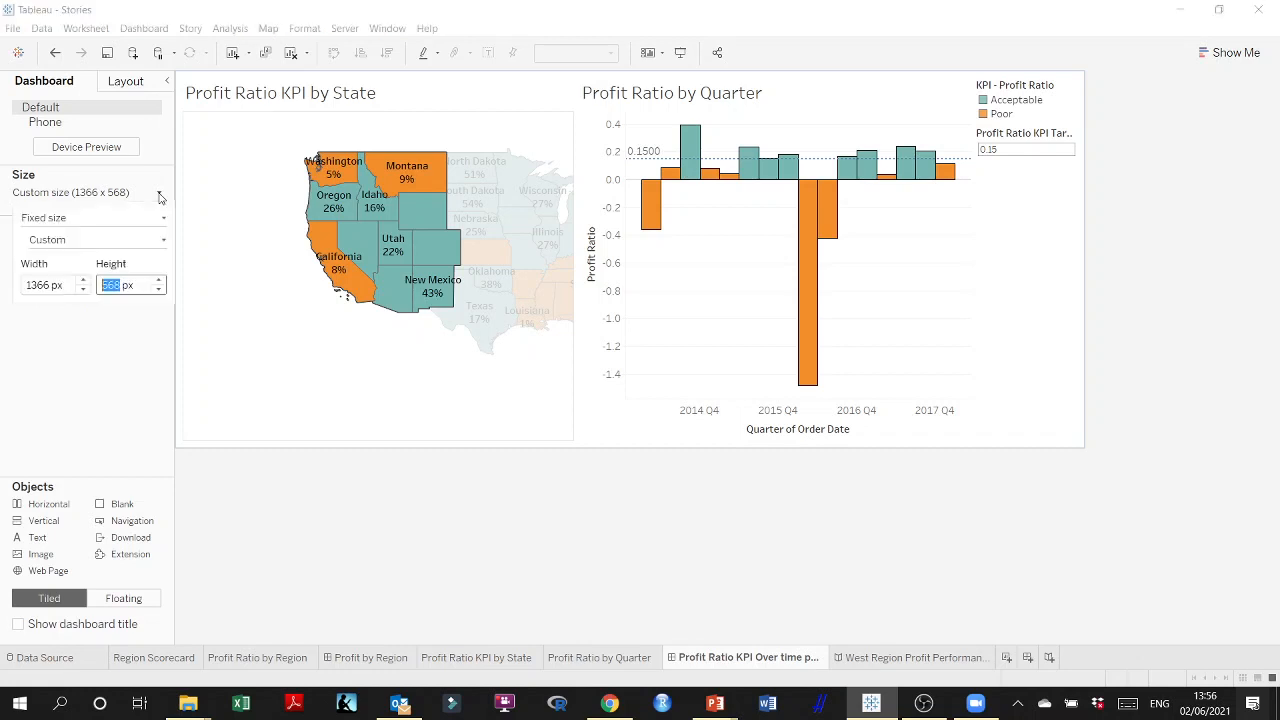
click(160, 283)
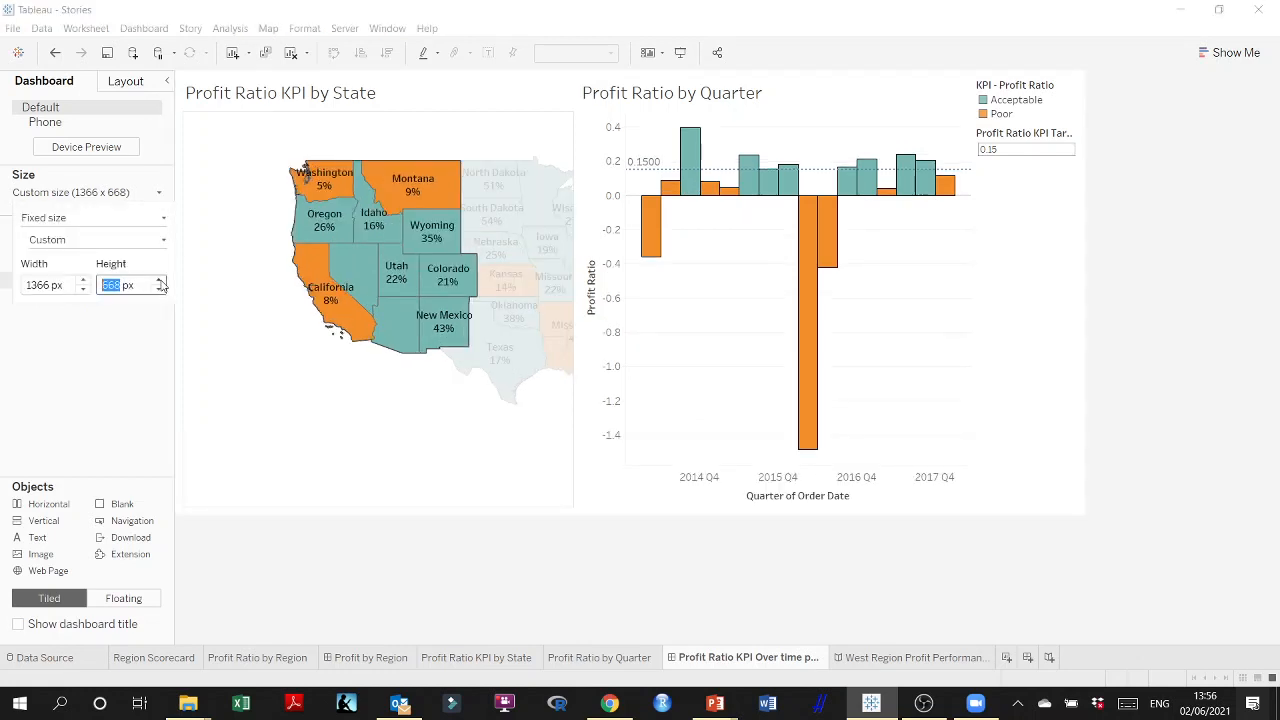
Increase the Profit by Region dashboard's height to 768 px
click(355, 660)
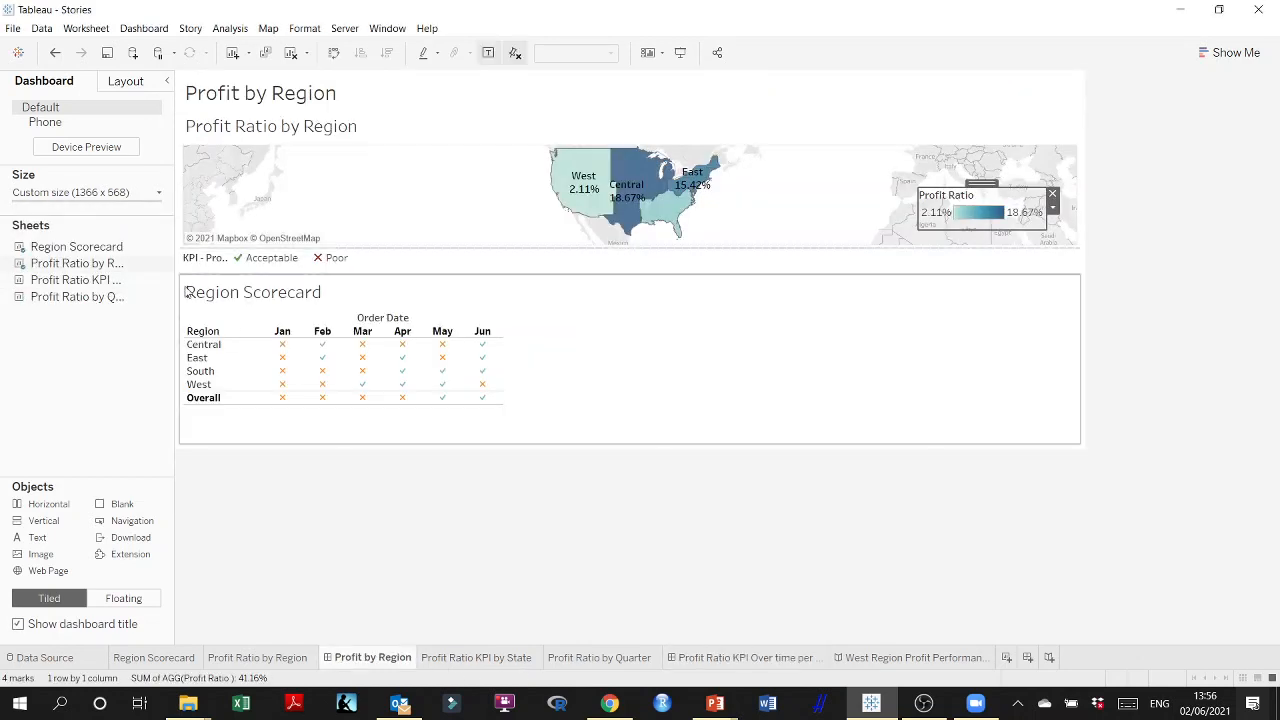
click(160, 195)
click(160, 281)
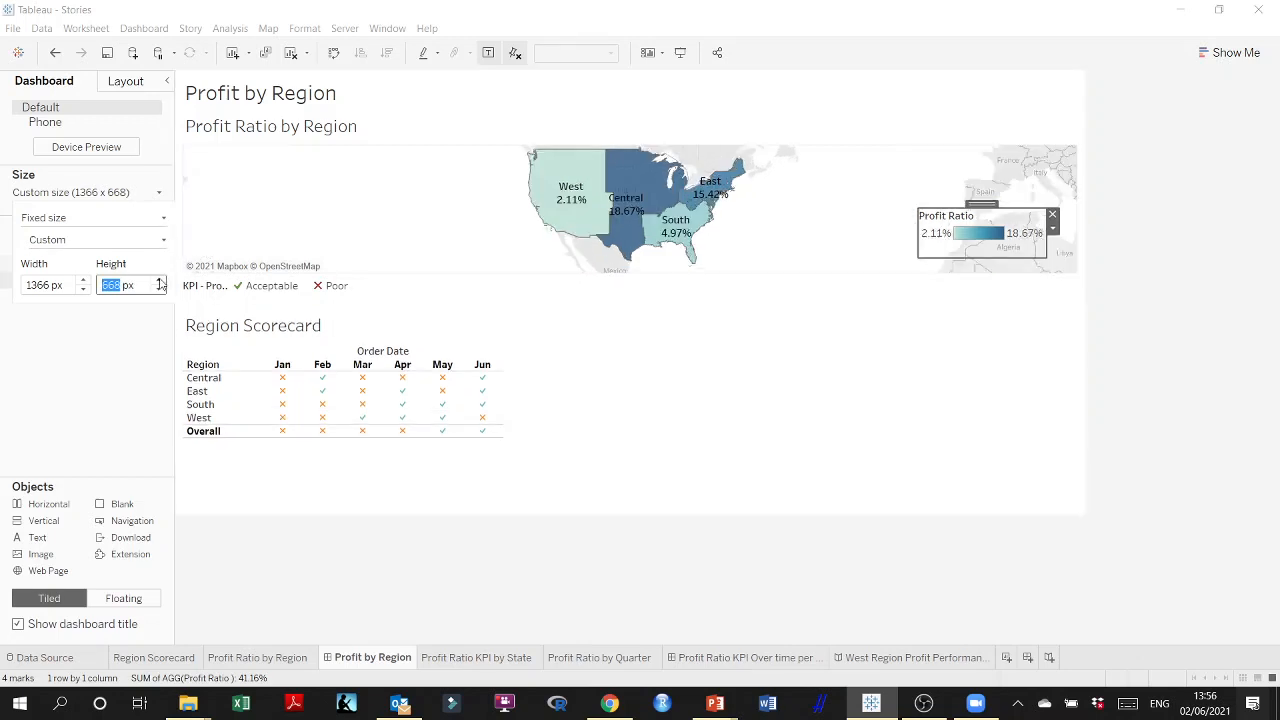
click(162, 283)
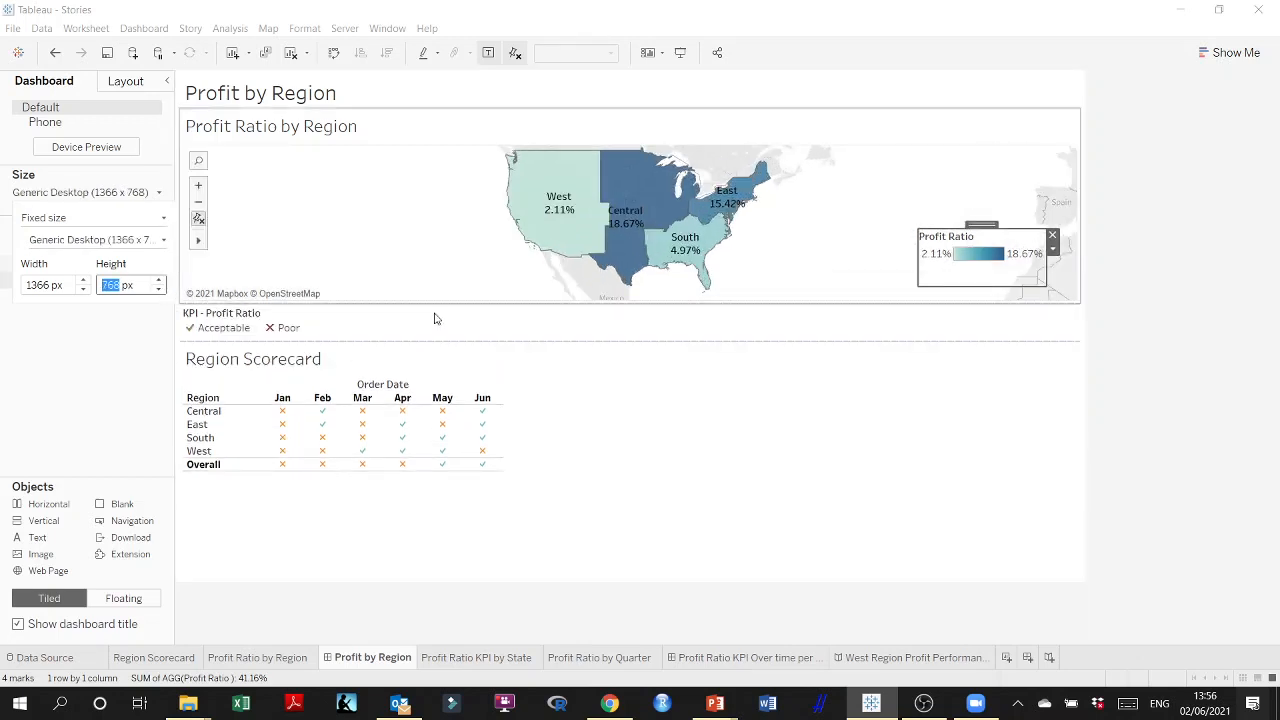
Enlarge the Profit Ratio by Region map area downward, moving the KPI legend and Region Scorecard lower, and reposition the map within its frame
click(619, 303)
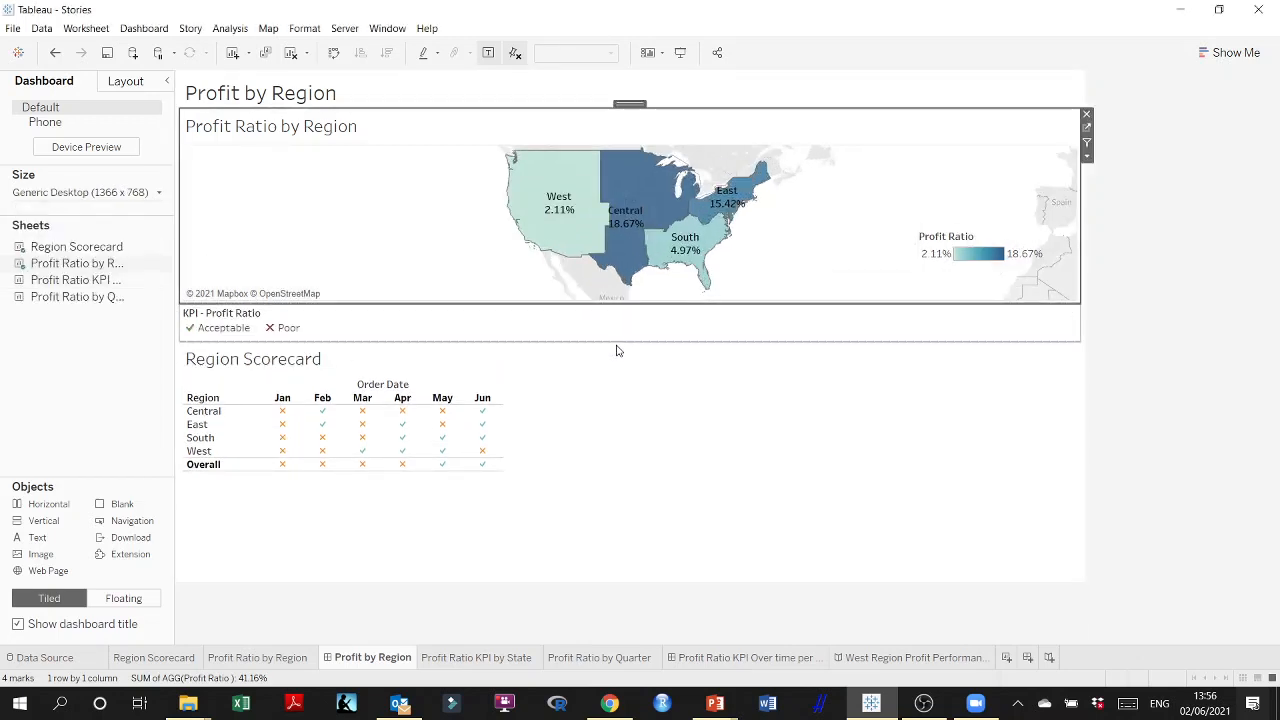
drag(614, 341, 603, 389)
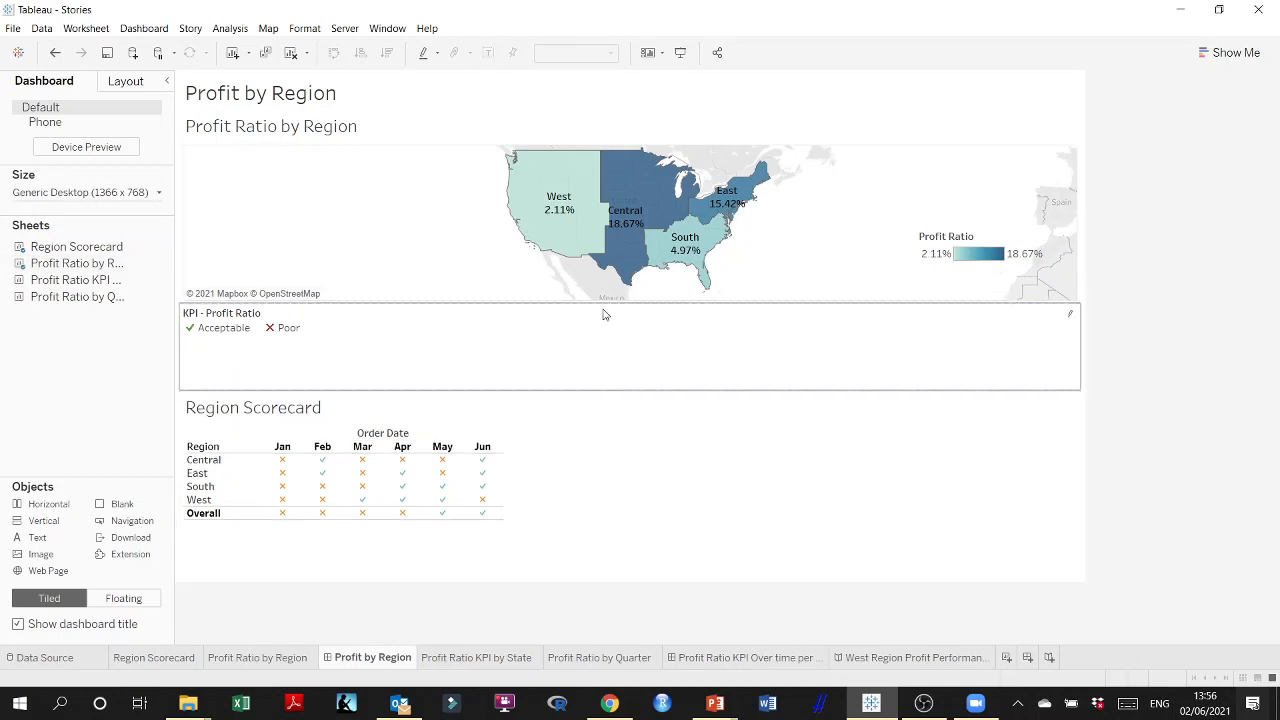
drag(603, 304, 603, 343)
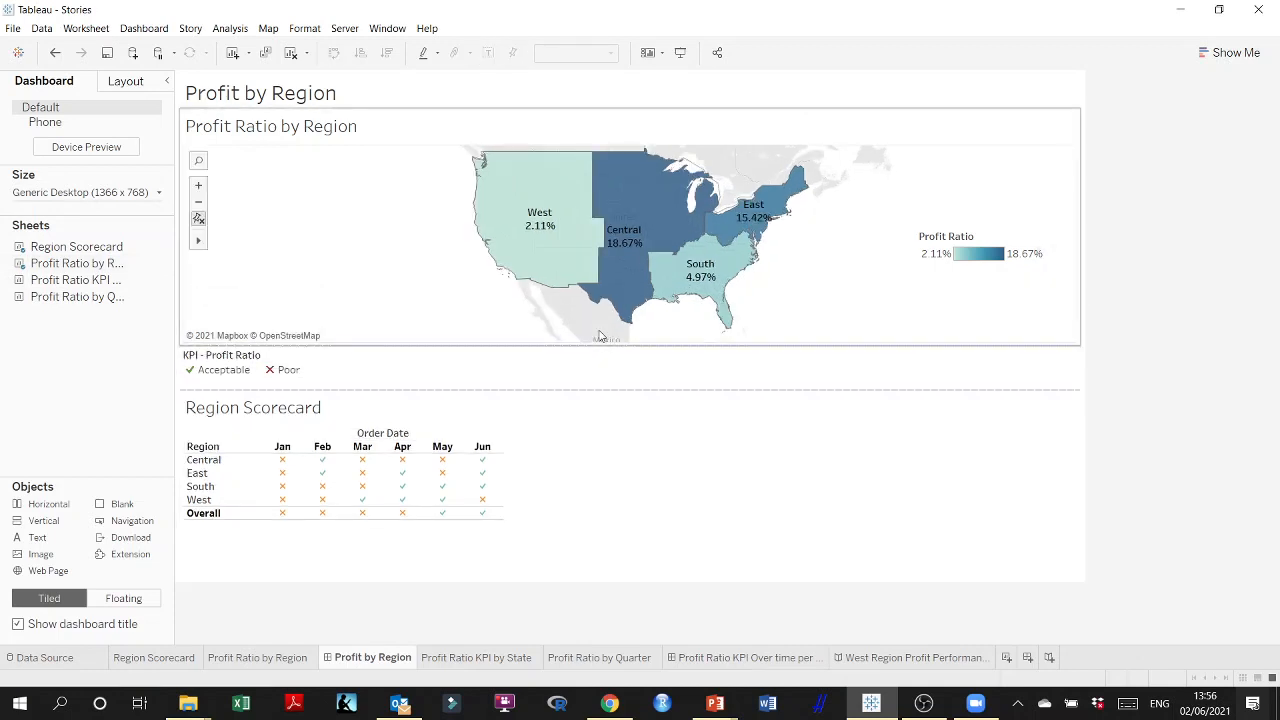
click(418, 244)
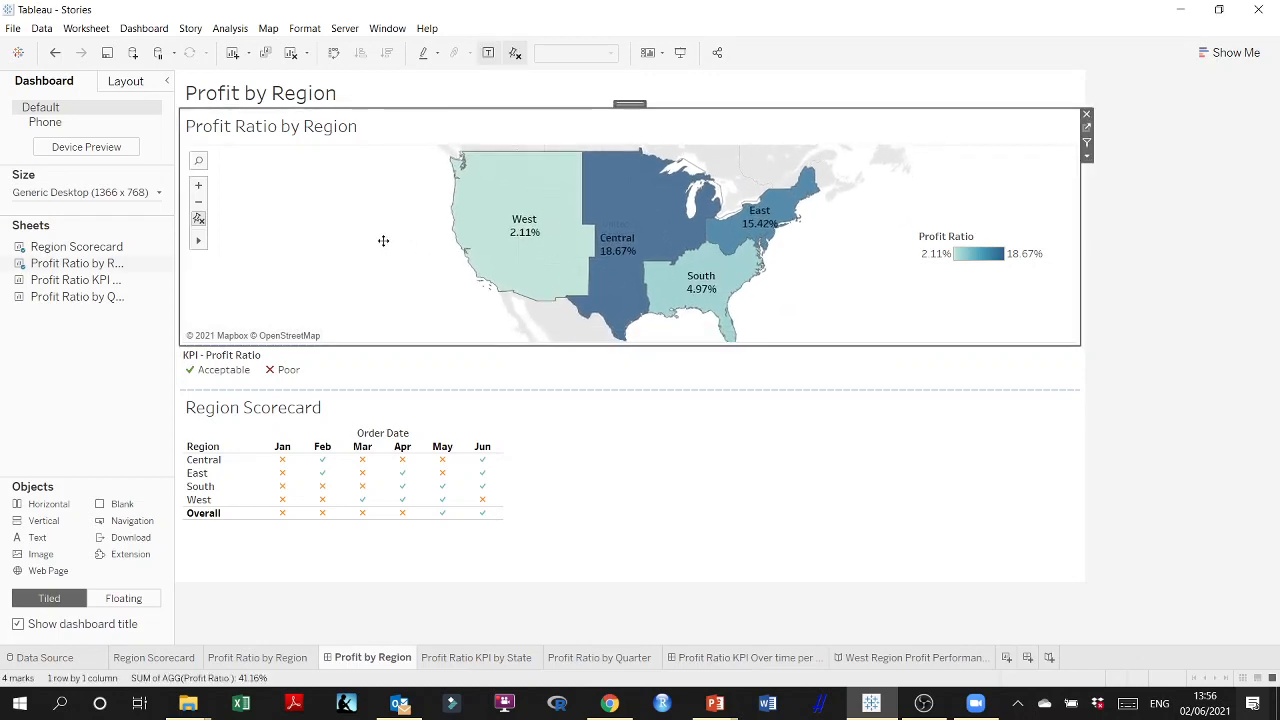
mouse_move(383, 240)
mouse_down()
mouse_move(380, 229)
mouse_move(382, 249)
mouse_up()
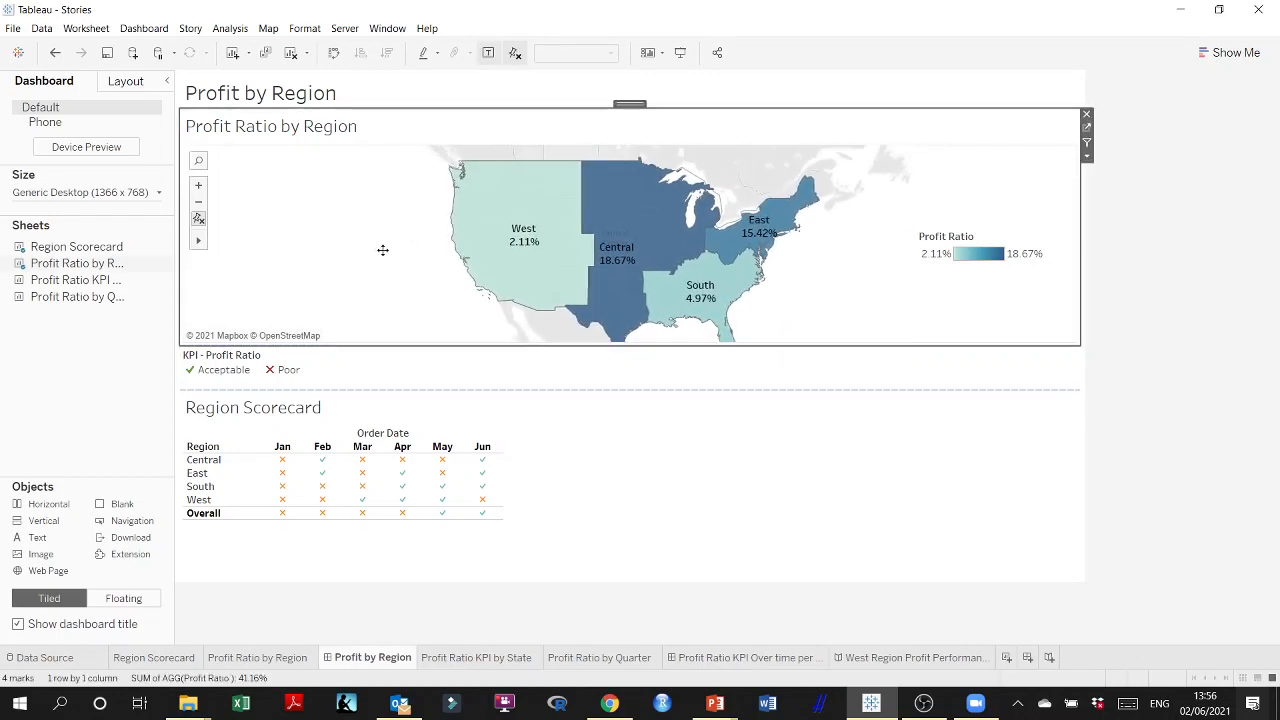
Clear the title text of the Profit Ratio by Region map on the dashboard
double_click(337, 138)
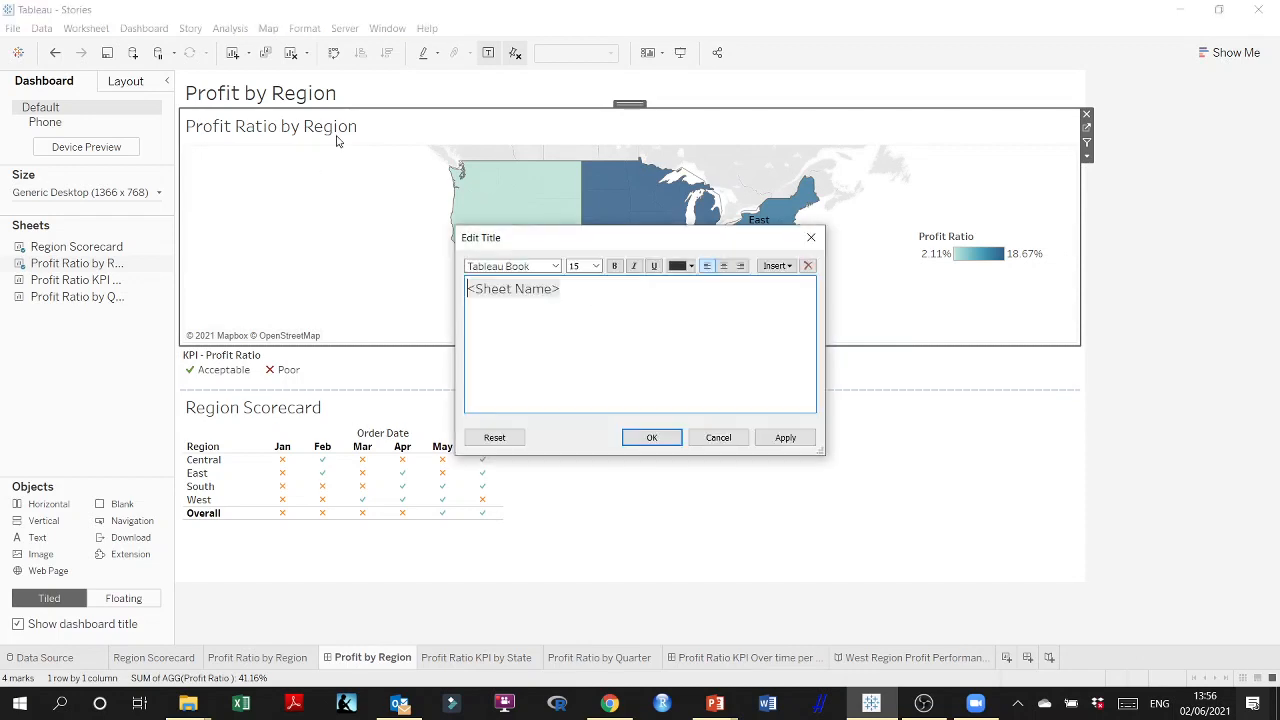
key(ctrl+a)
key(BackSpace)
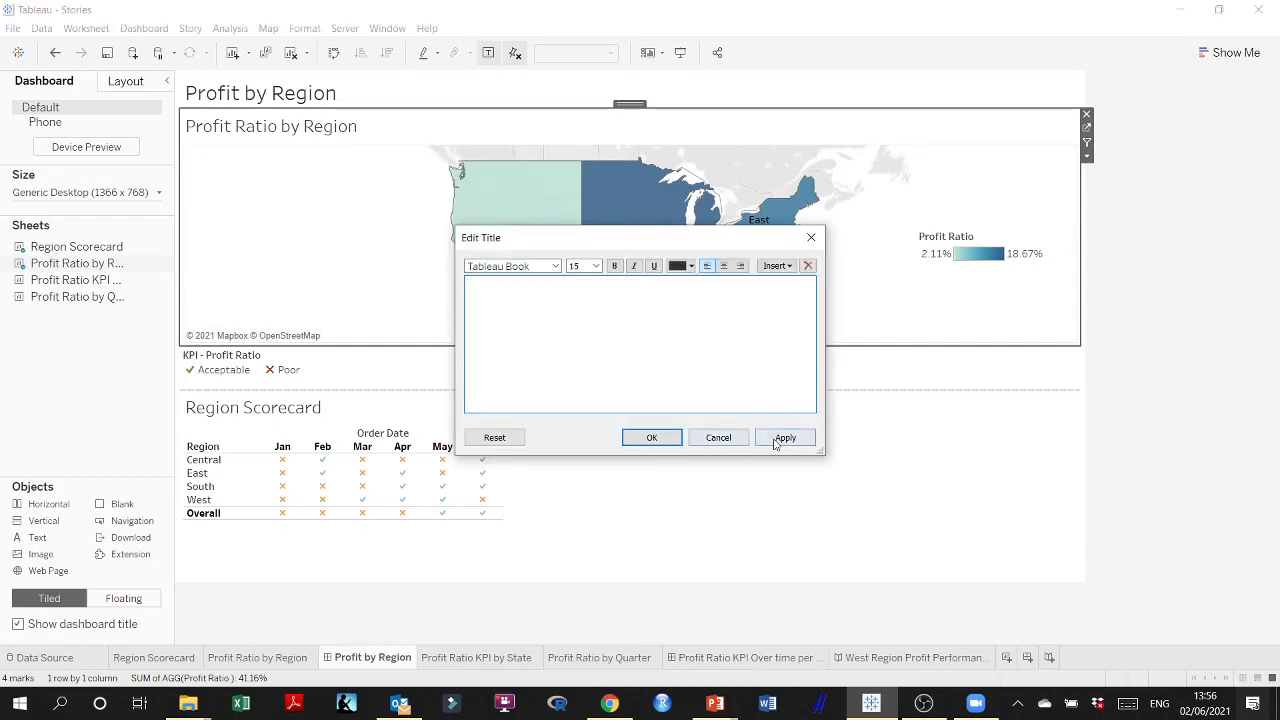
click(779, 441)
click(648, 436)
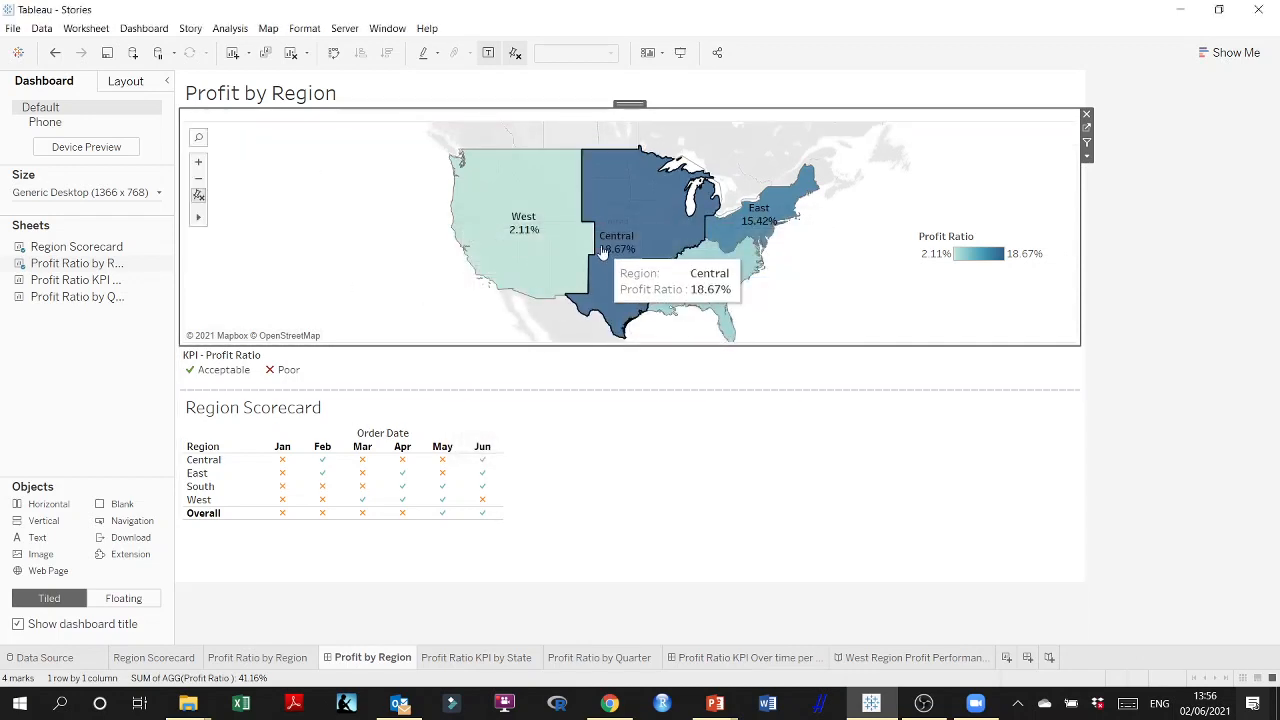
Check the first story point, on the West Region's last 6 months, in the West Region Profit Performance story
click(905, 657)
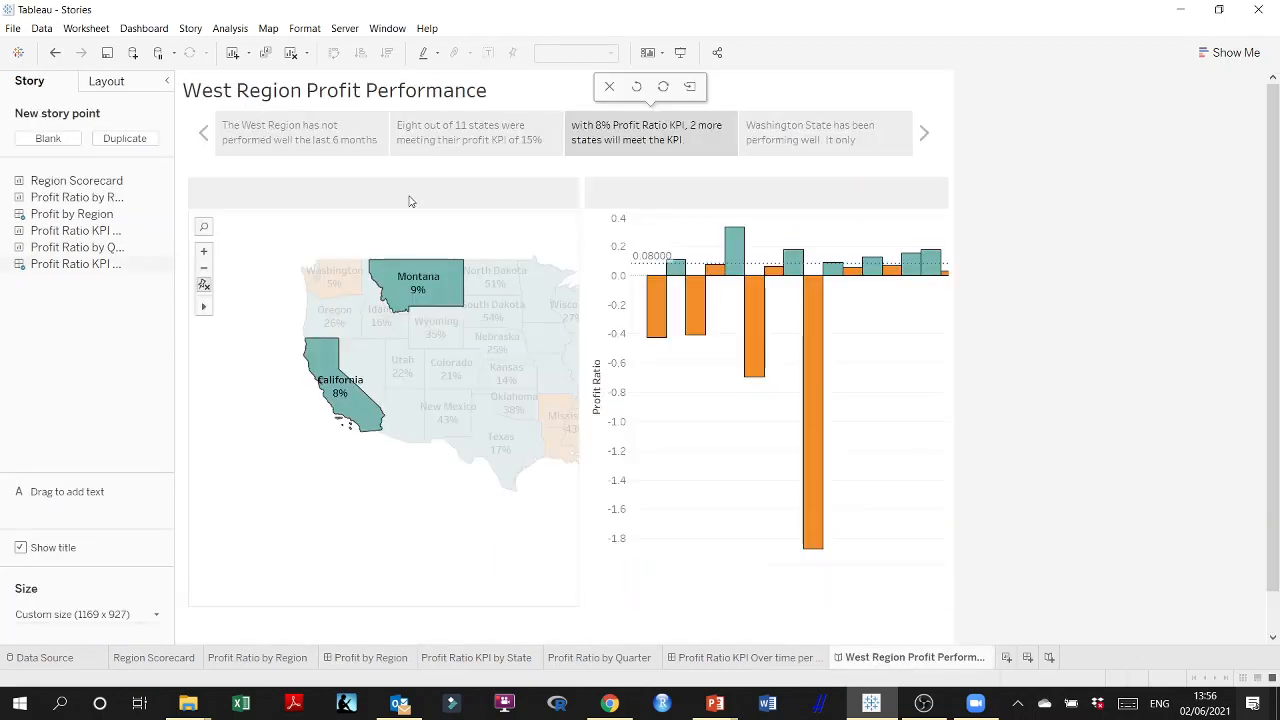
click(296, 140)
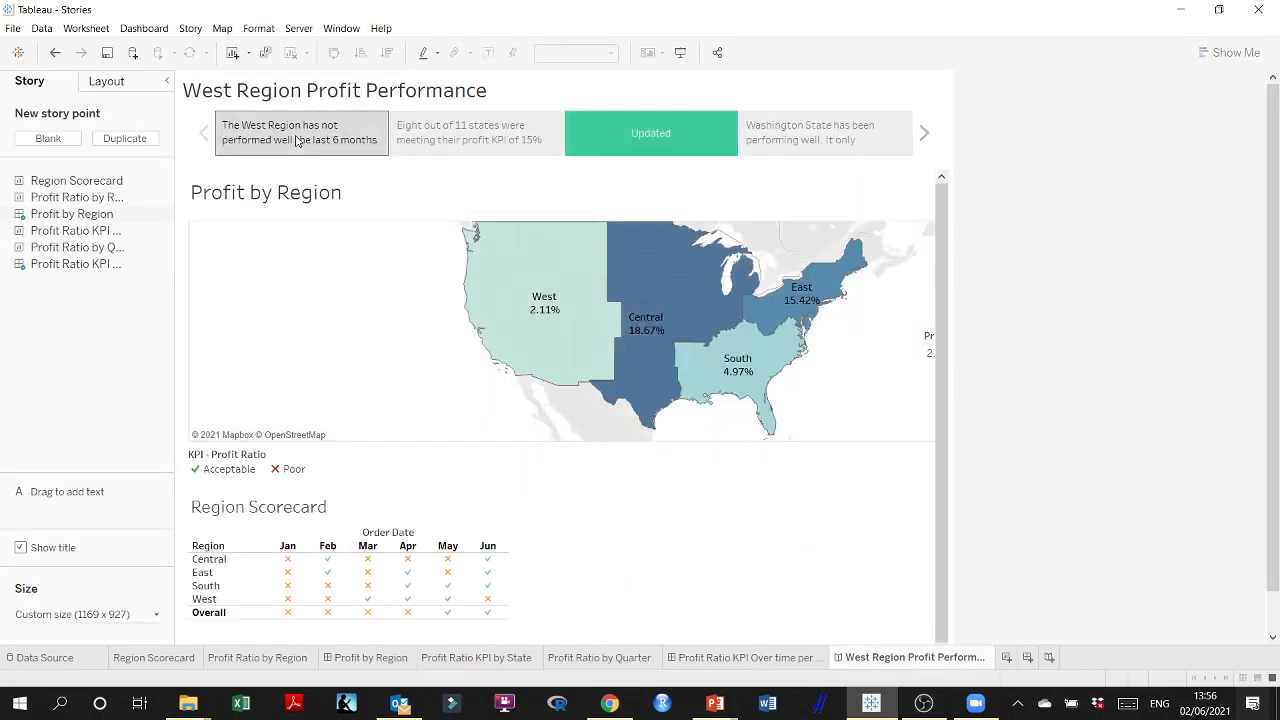
In the second story point, annotate the eight selected West Region state marks, keeping only the Profit Ratio and KPI - Profit Ratio lines
click(485, 135)
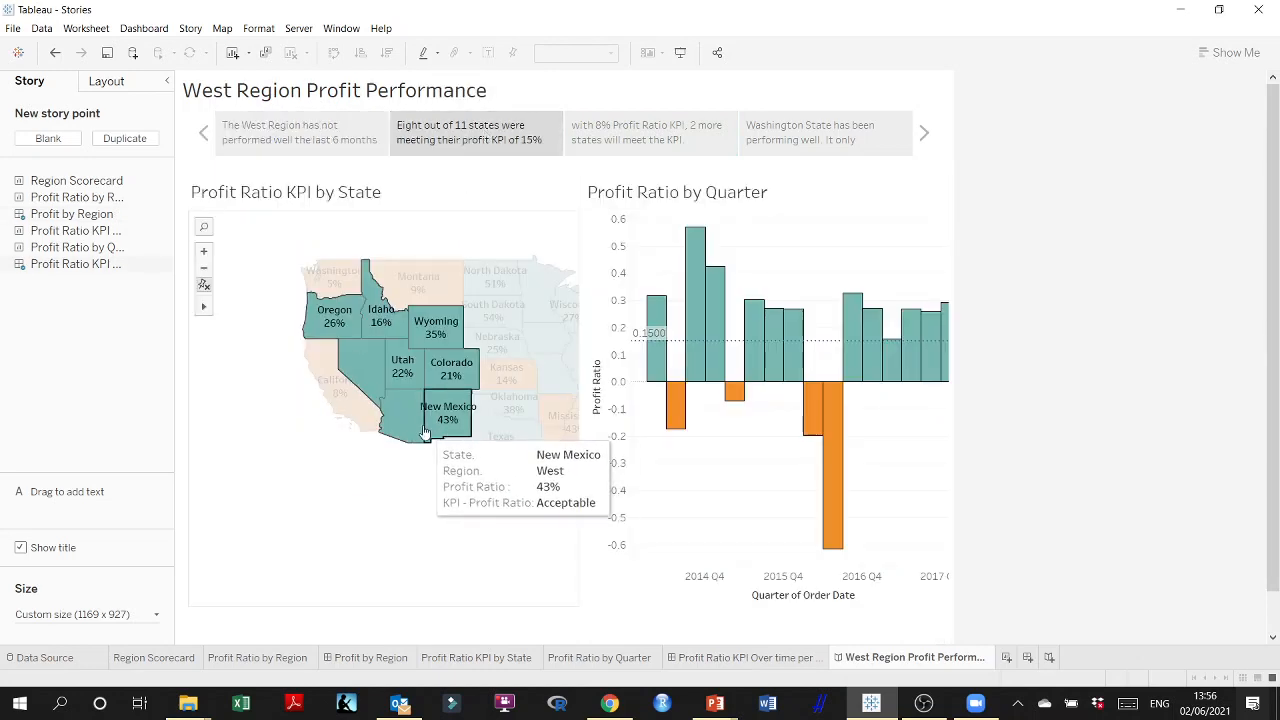
mouse_move(415, 430)
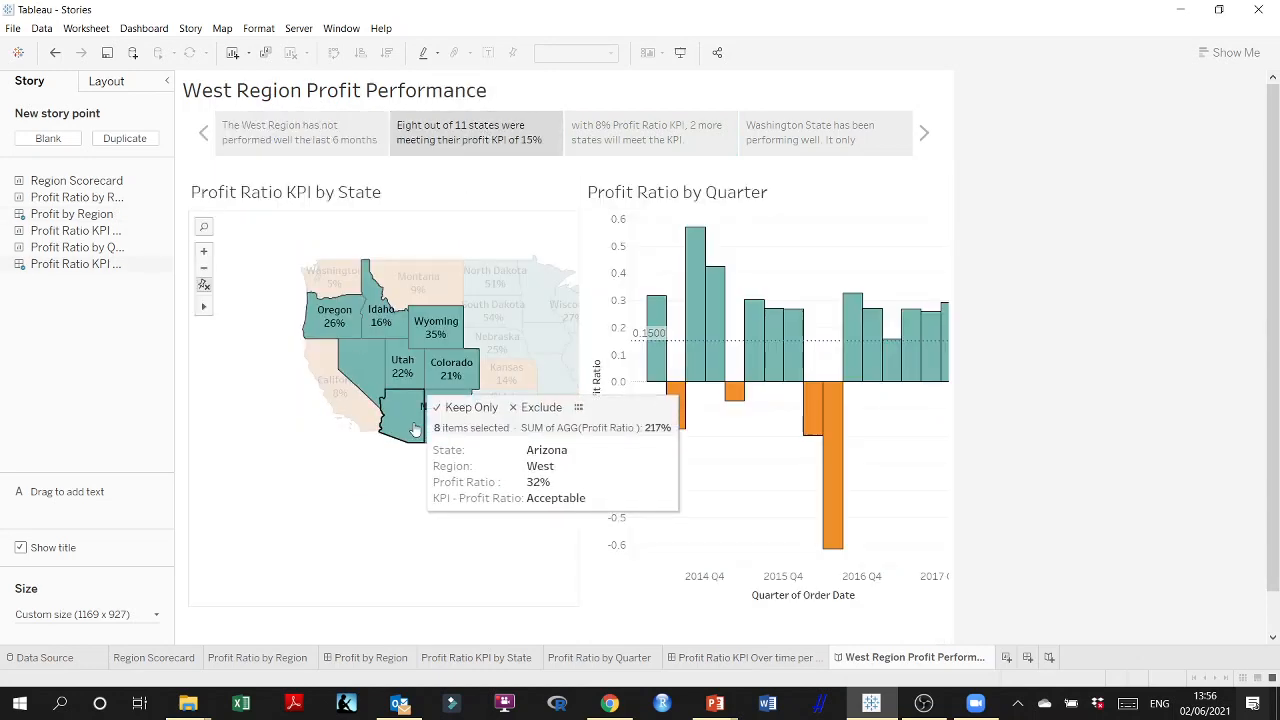
right_click(415, 430)
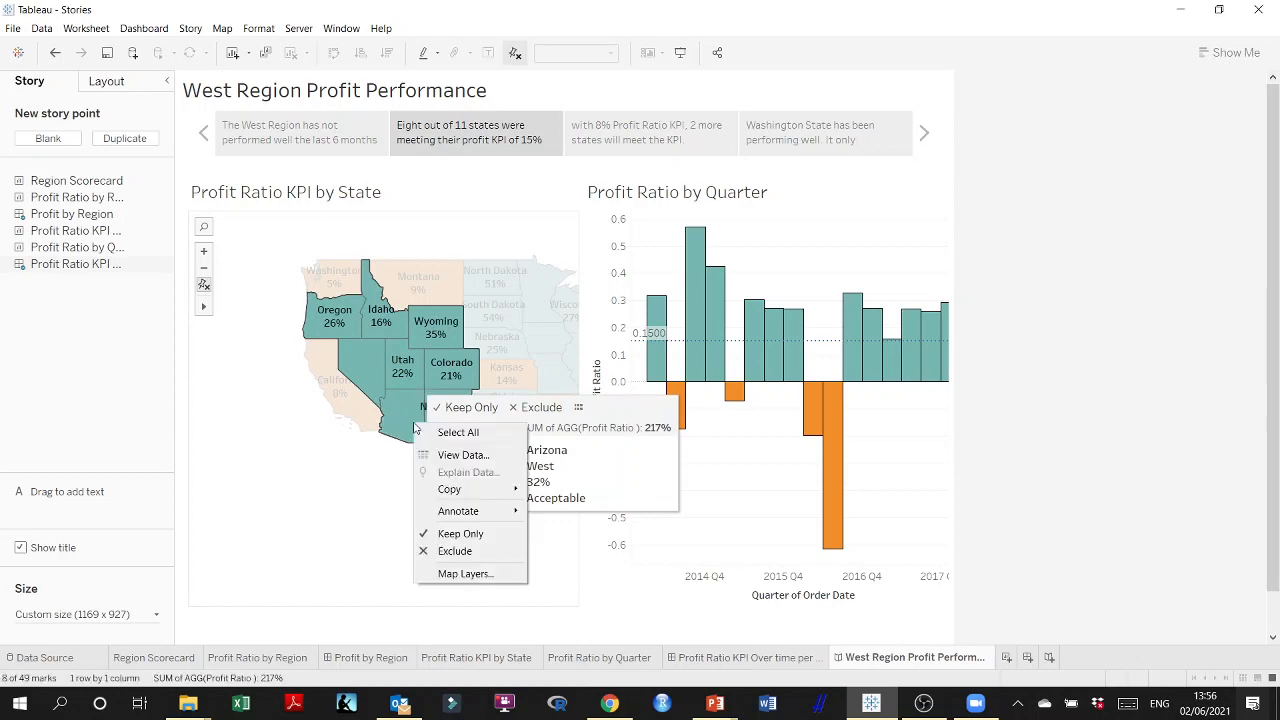
mouse_move(461, 511)
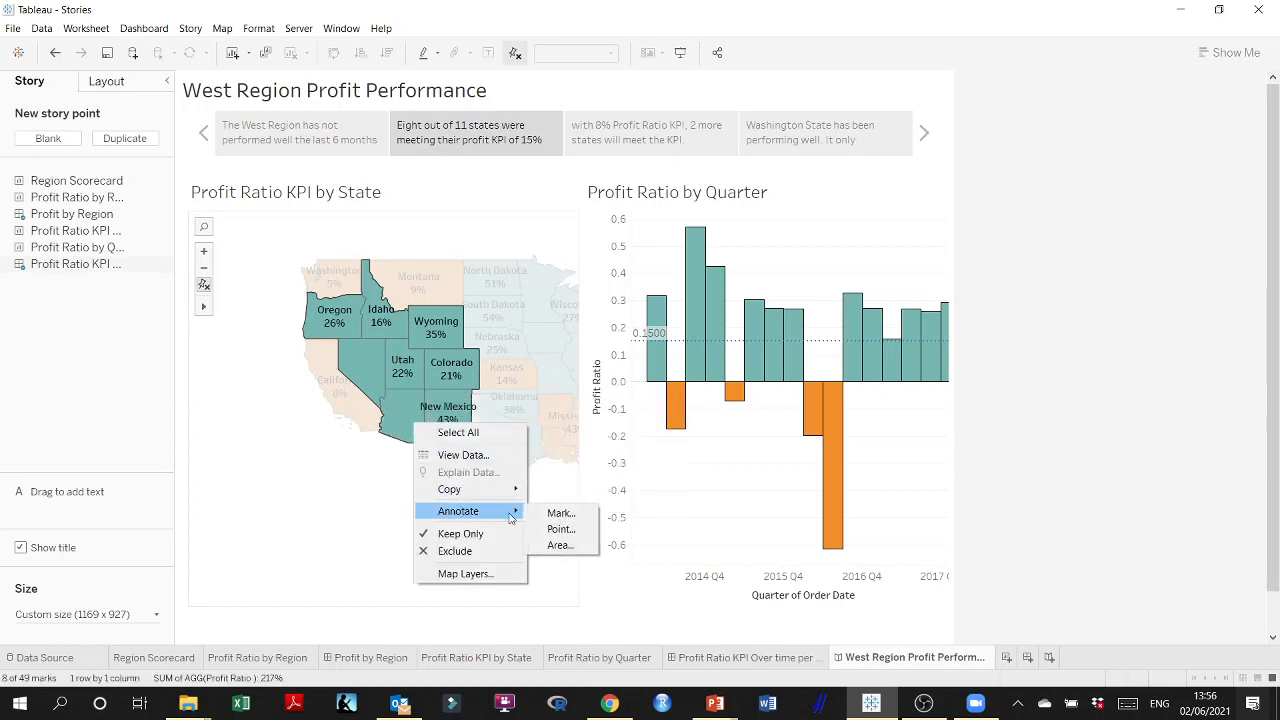
click(562, 510)
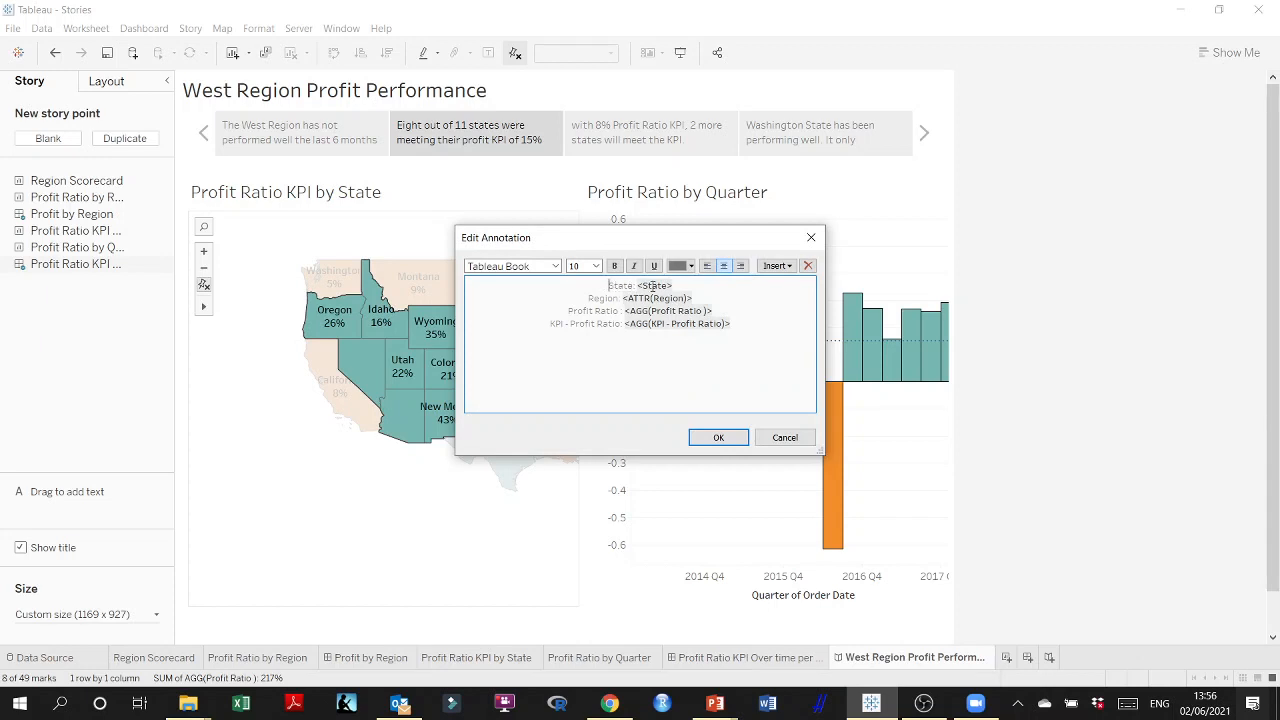
drag(681, 284, 573, 282)
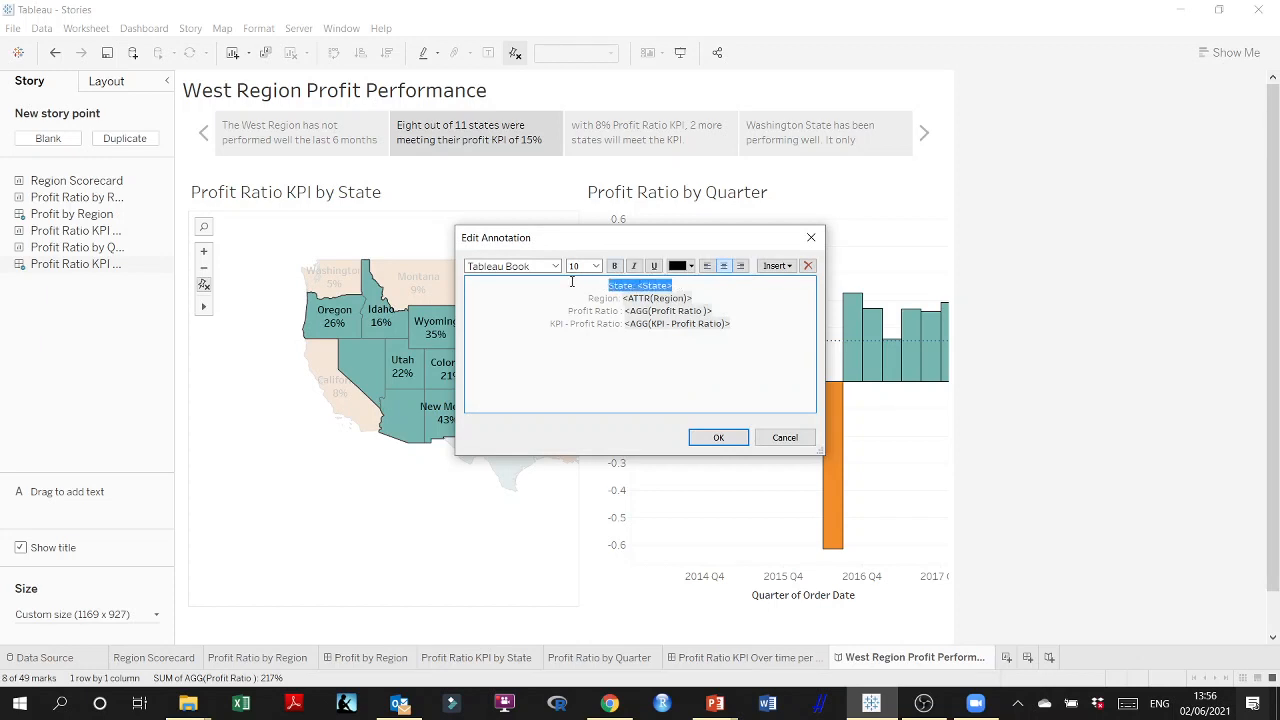
key(Delete)
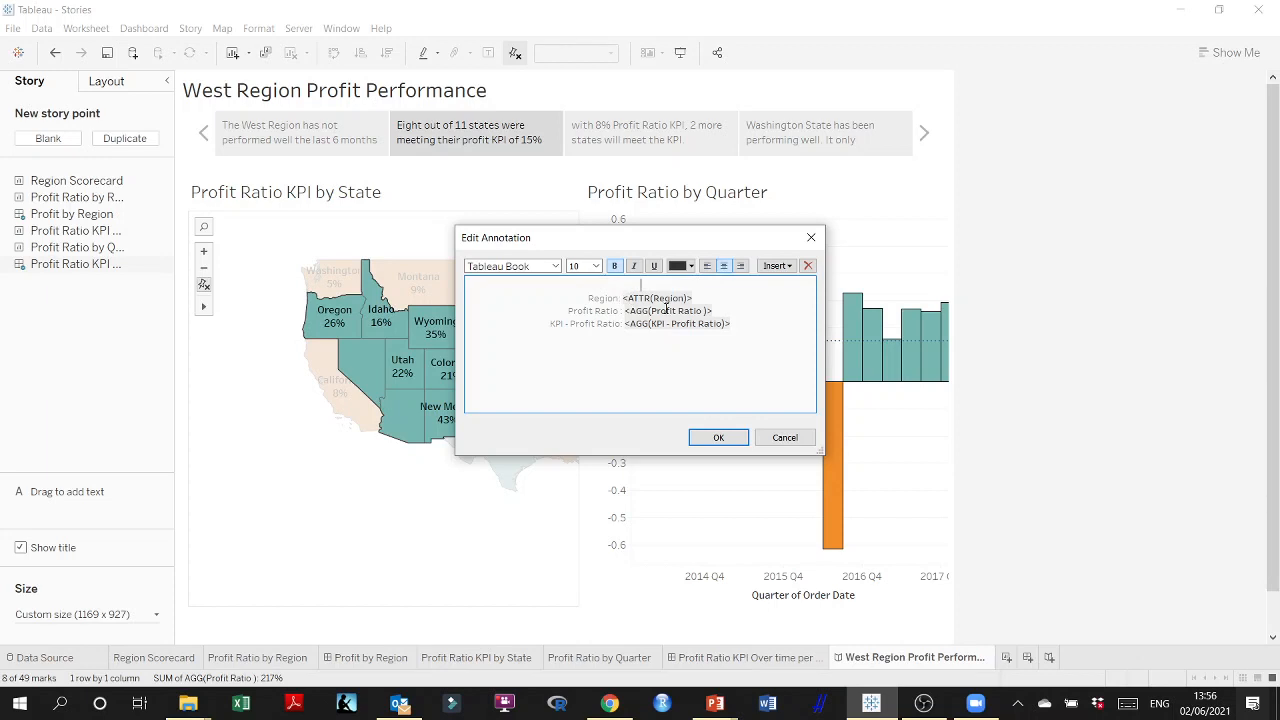
key(Delete)
drag(705, 284, 547, 283)
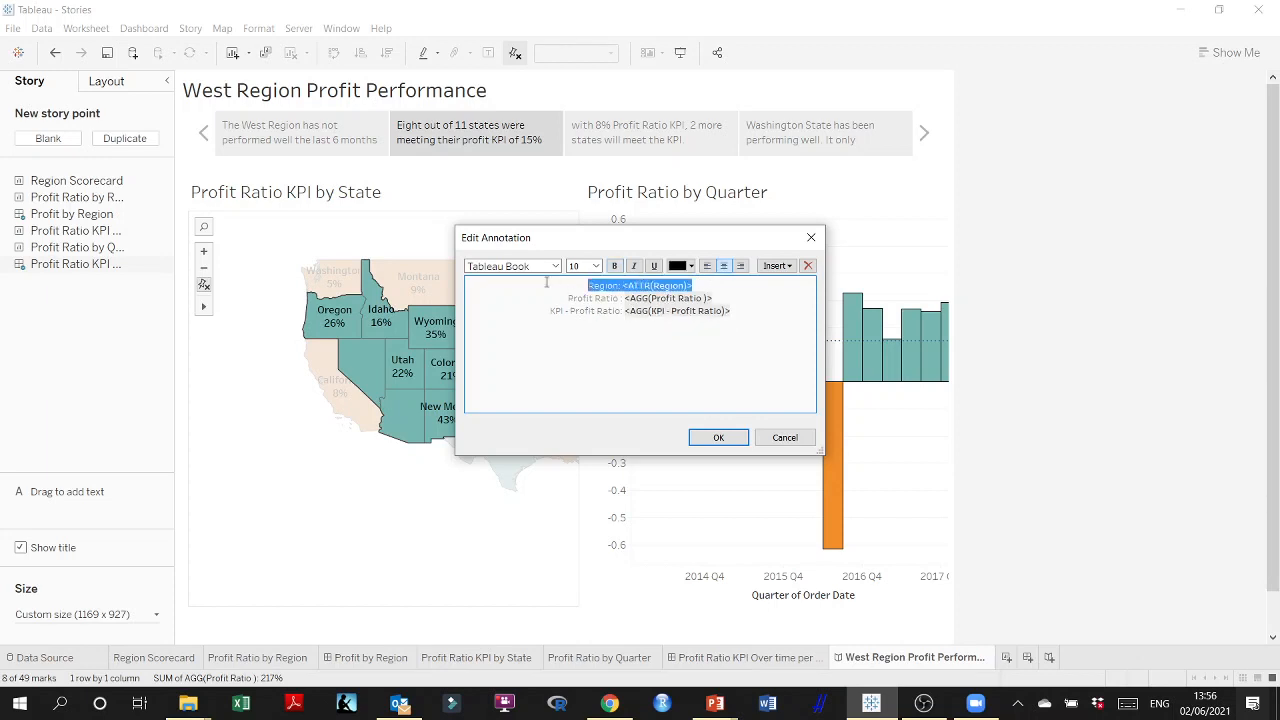
key(Delete)
key(Delete)
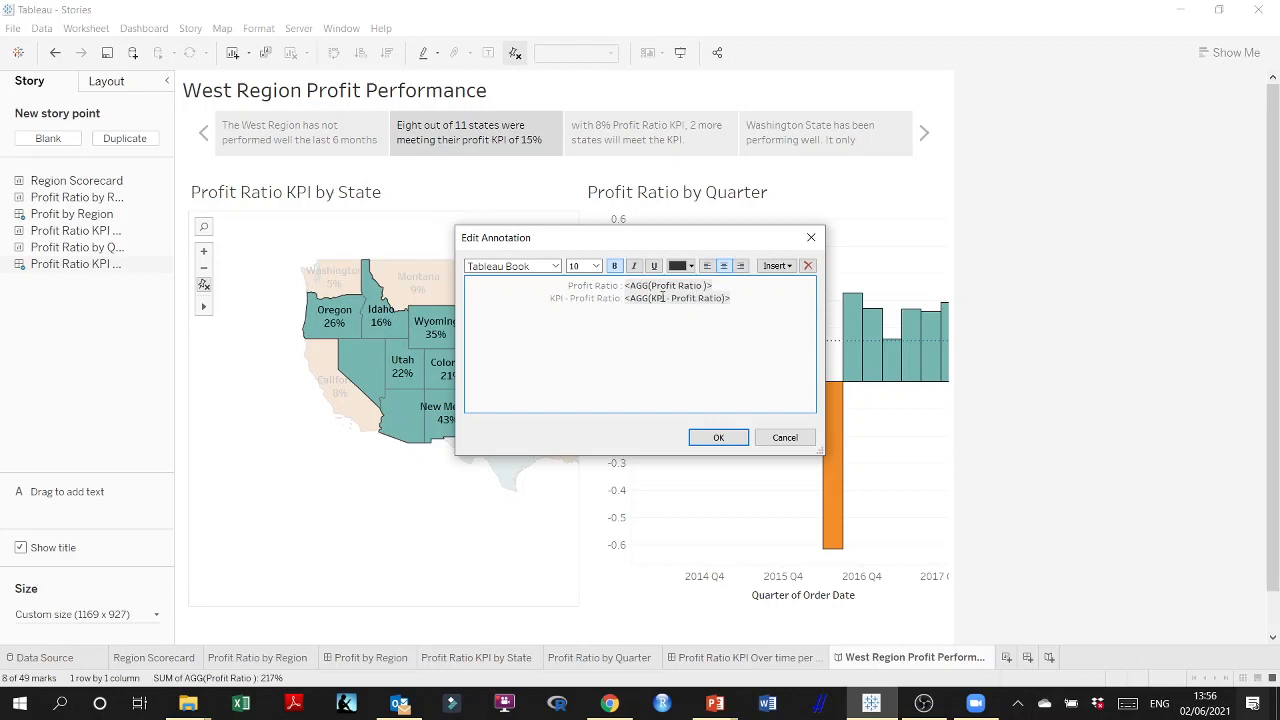
click(718, 437)
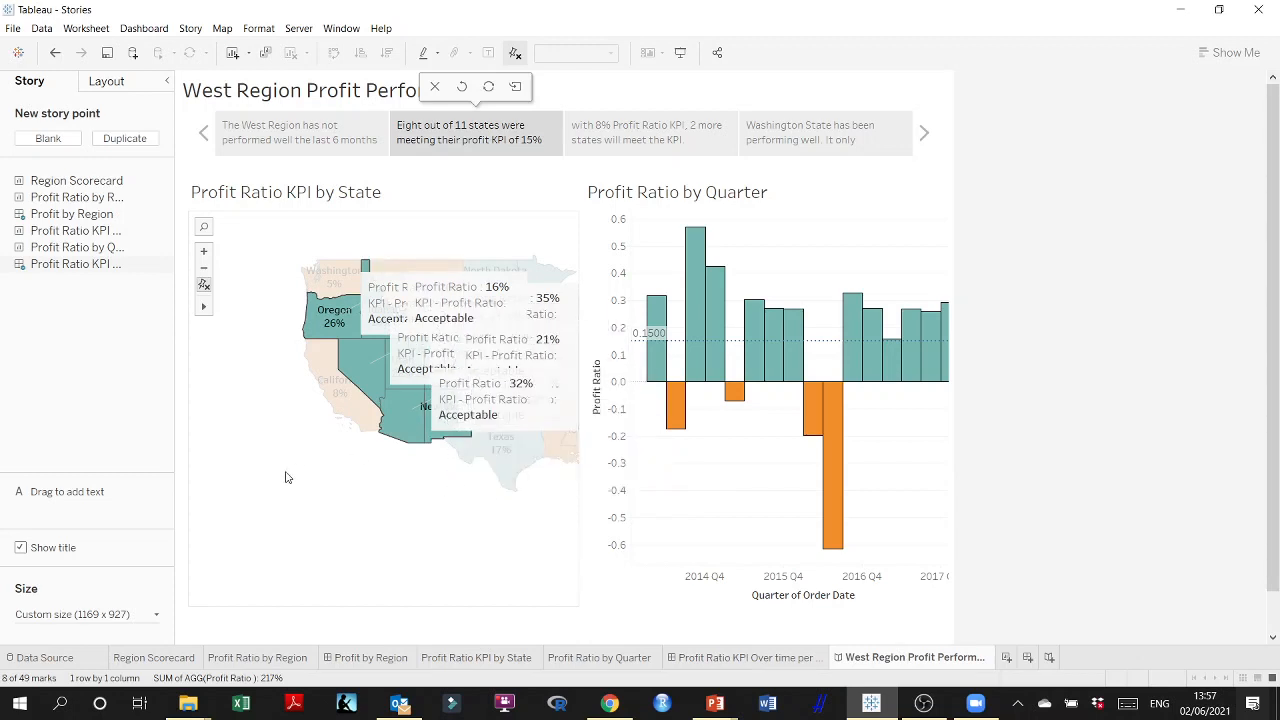
In the 8% Profit Ratio KPI story point, add a mark annotation to California without the State and Region text
click(612, 132)
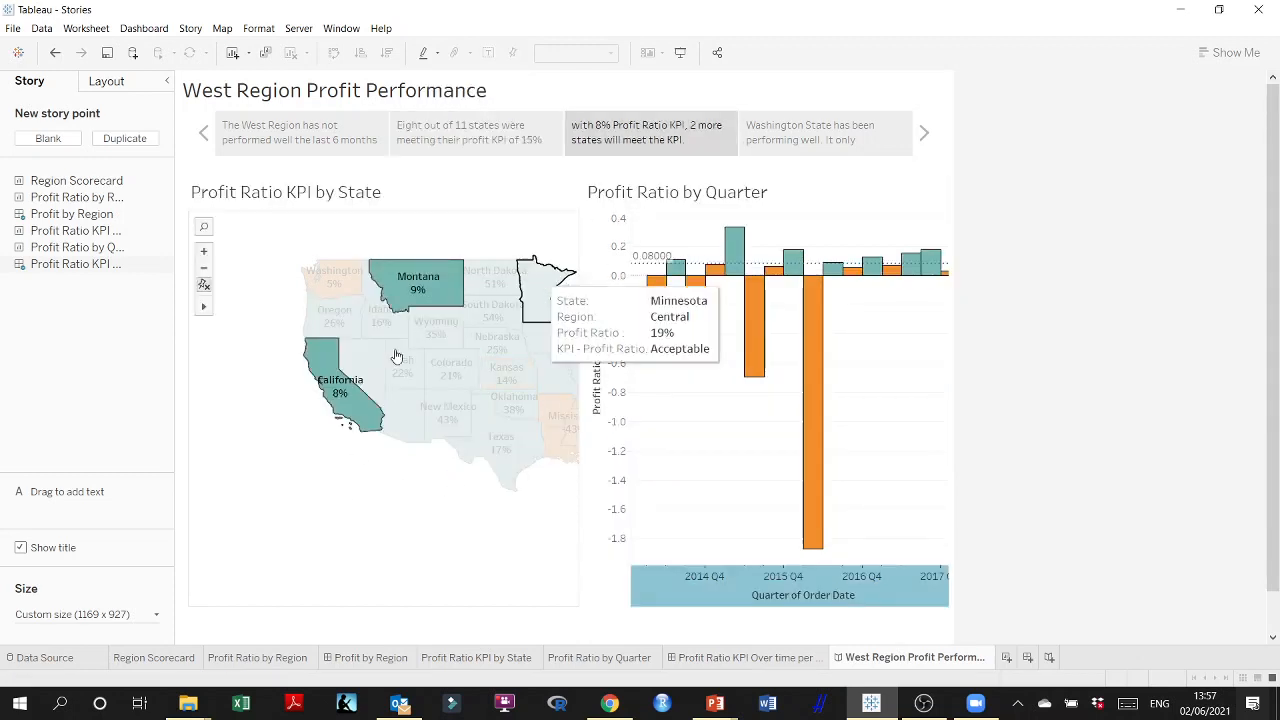
click(337, 405)
right_click(338, 398)
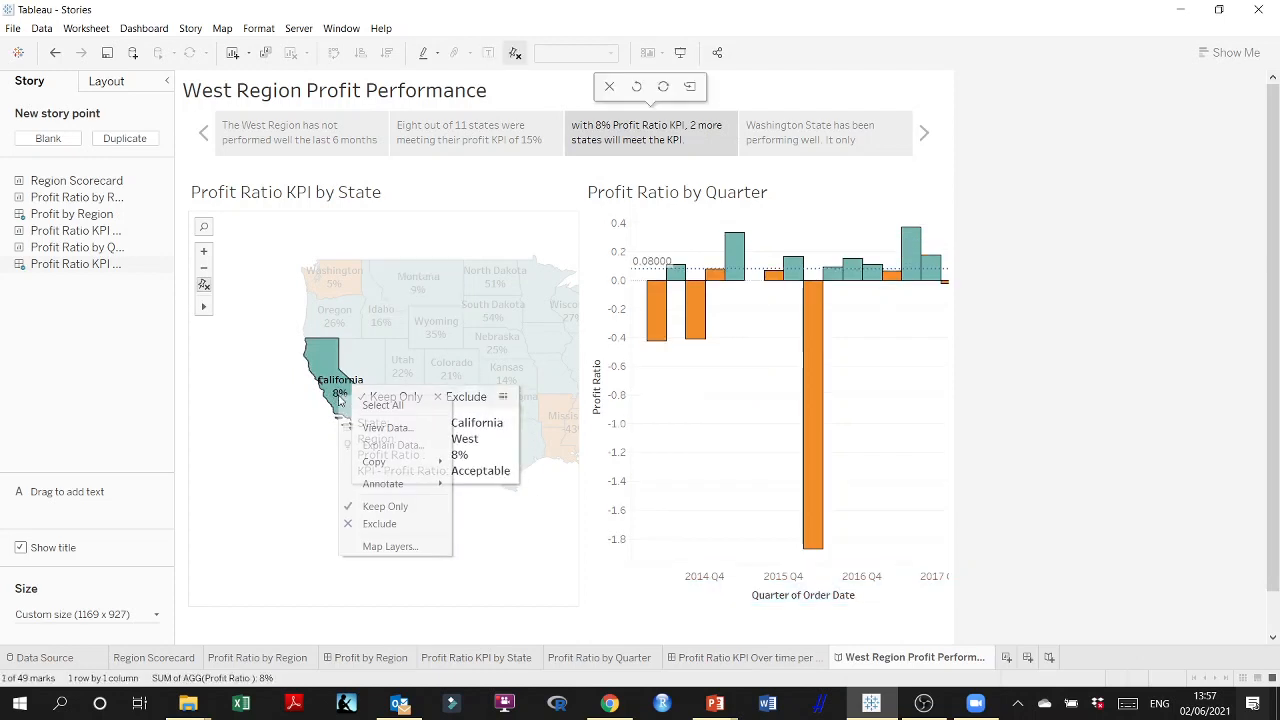
mouse_move(400, 484)
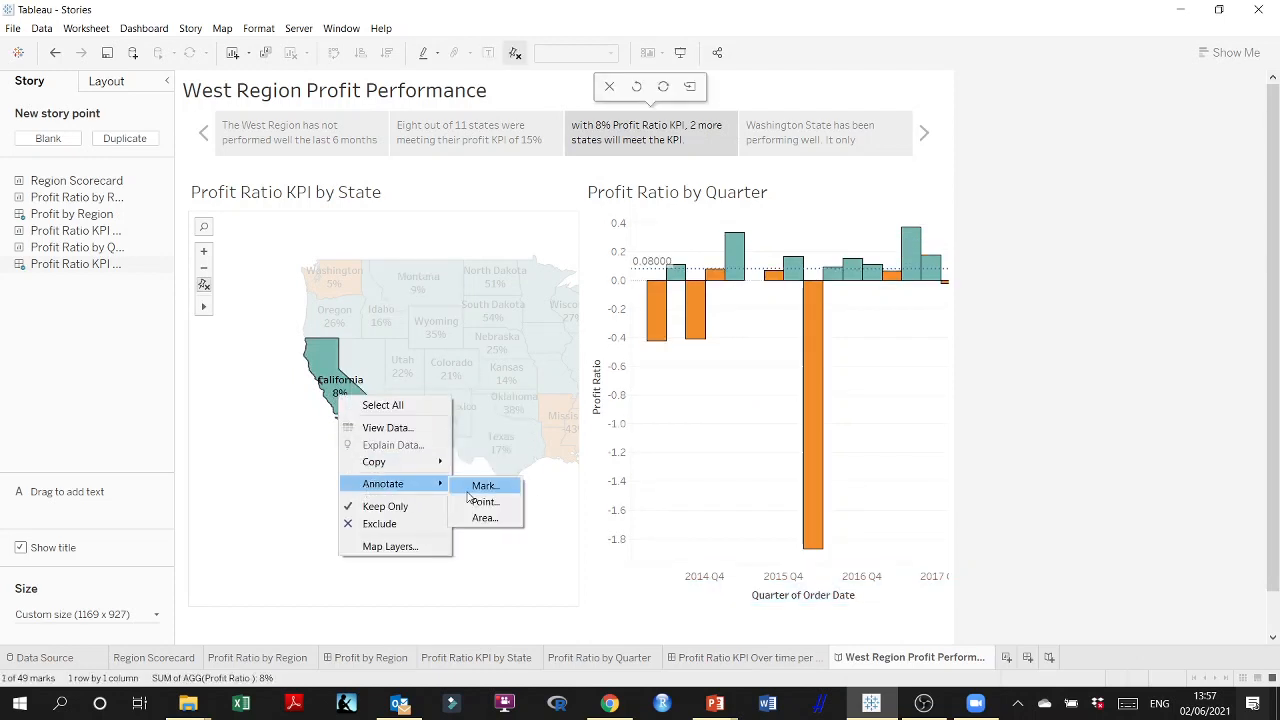
click(480, 486)
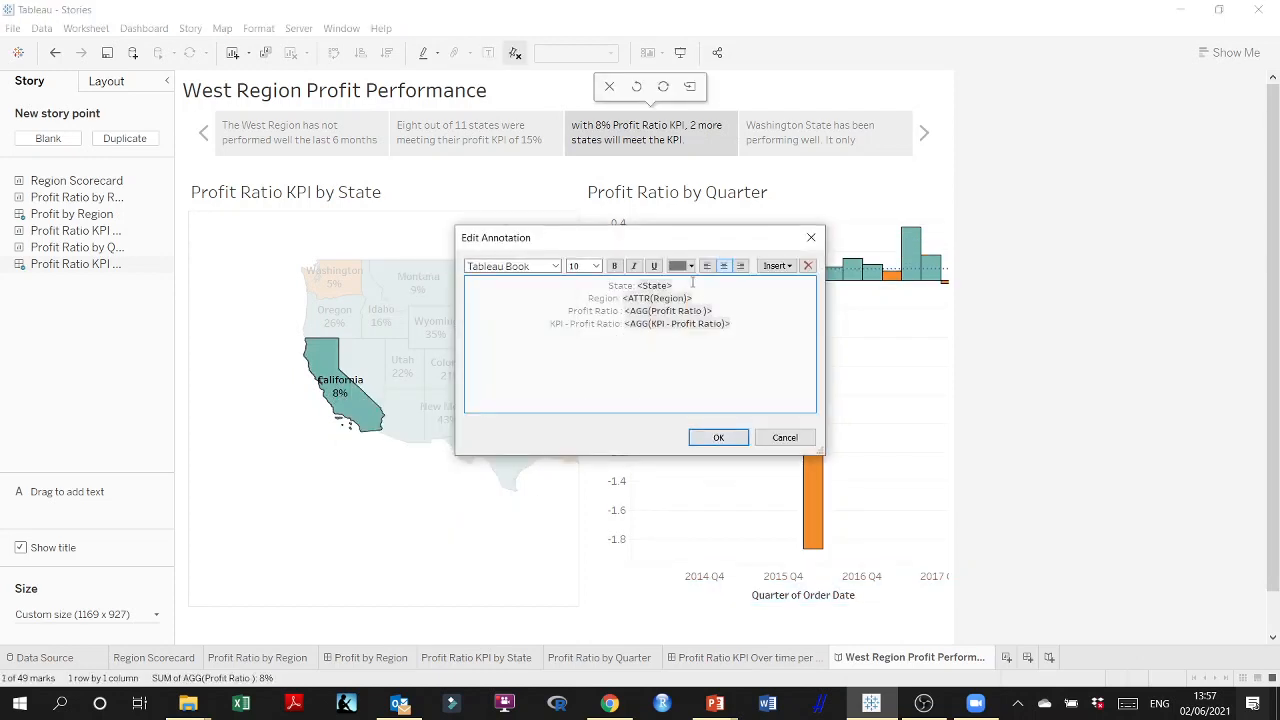
drag(692, 283, 576, 283)
key(BackSpace)
drag(705, 294, 537, 291)
key(BackSpace)
click(717, 437)
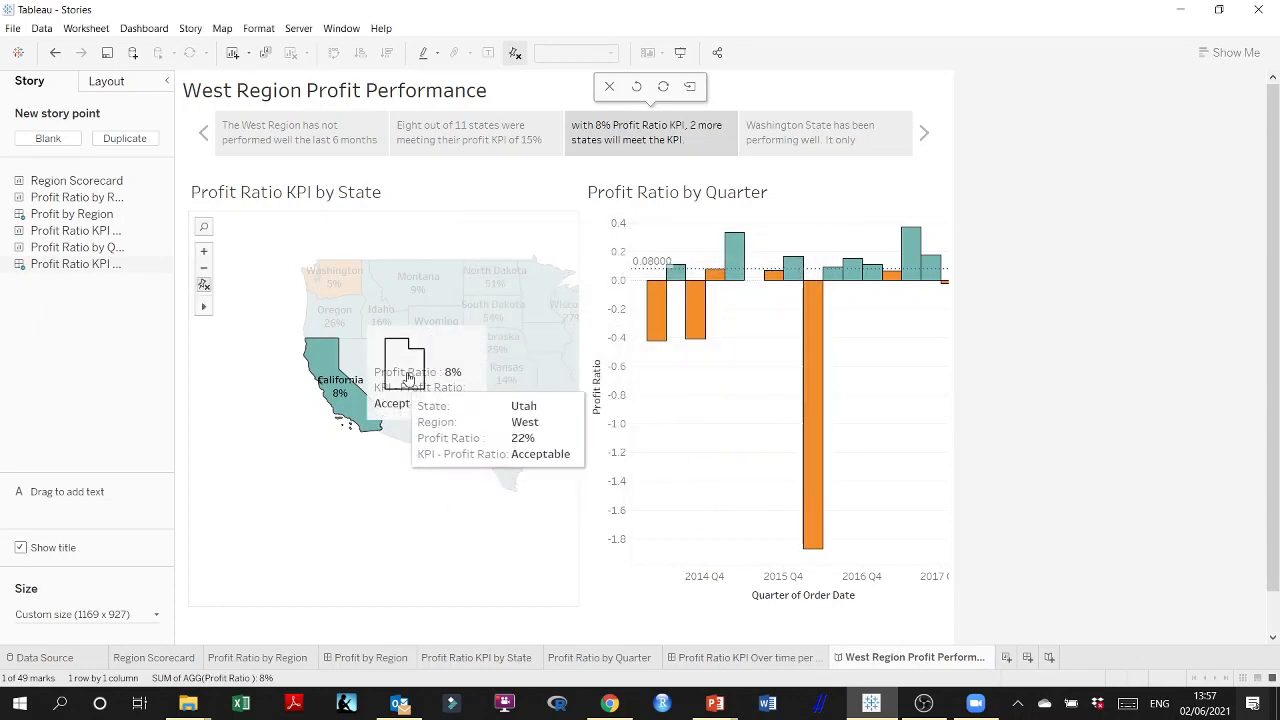
Remove the blank lines from California's annotation and move it below the state, clear of the map
click(415, 360)
right_click(405, 370)
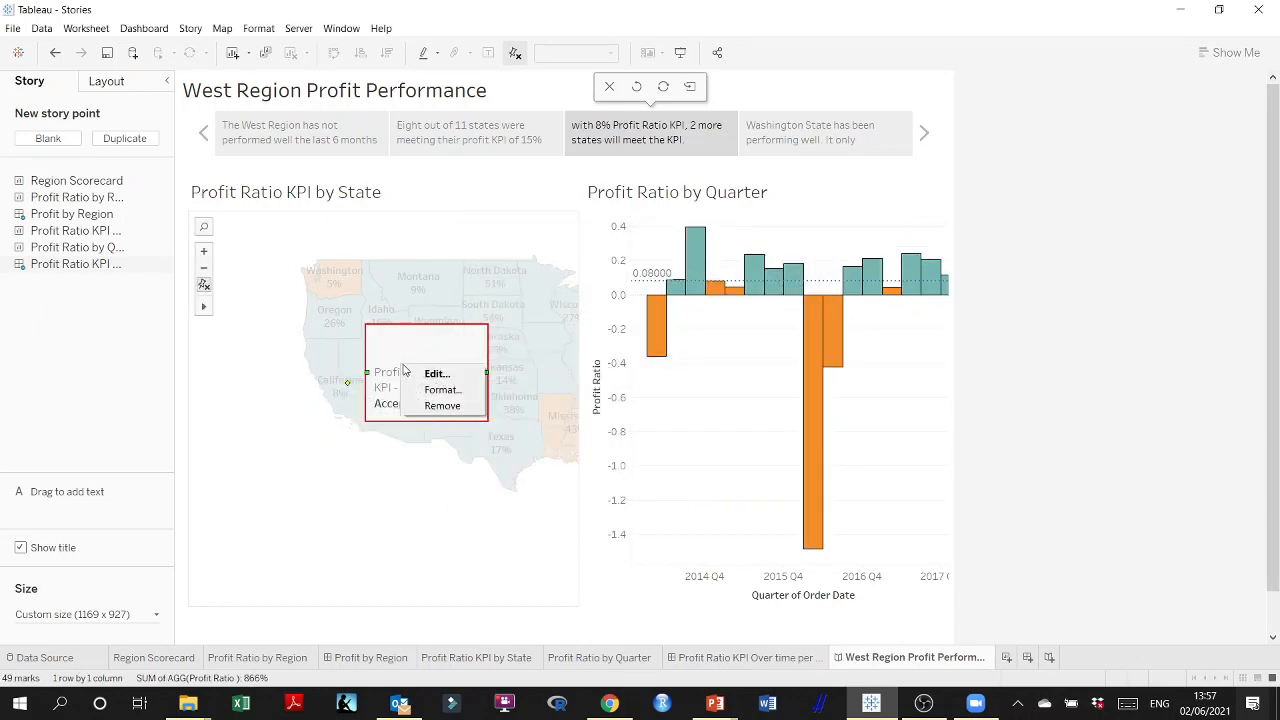
click(434, 374)
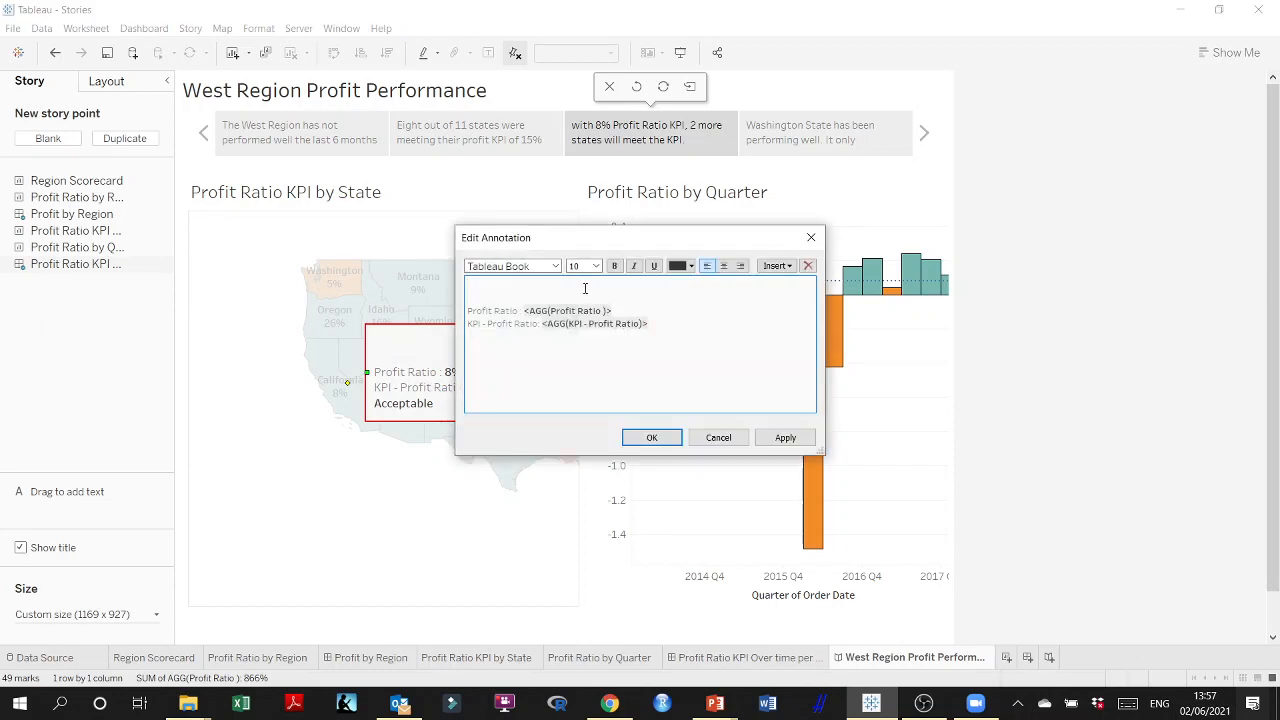
key(Delete)
key(Delete)
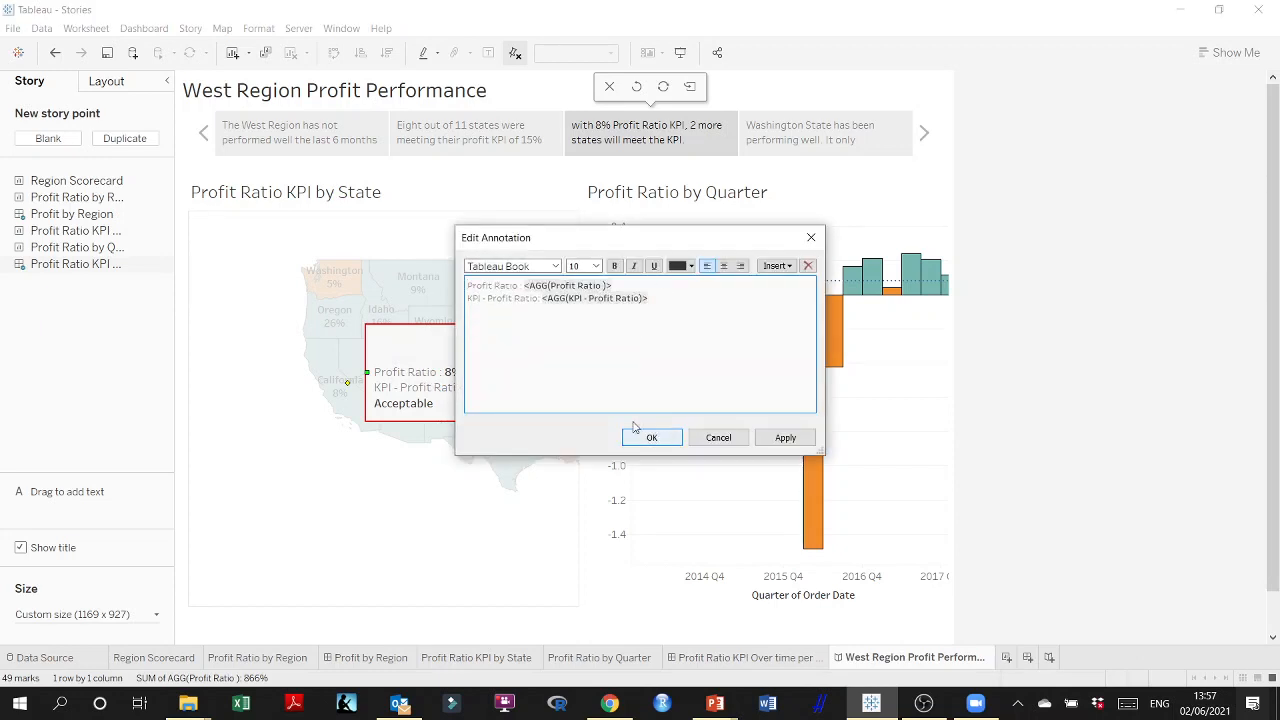
click(652, 439)
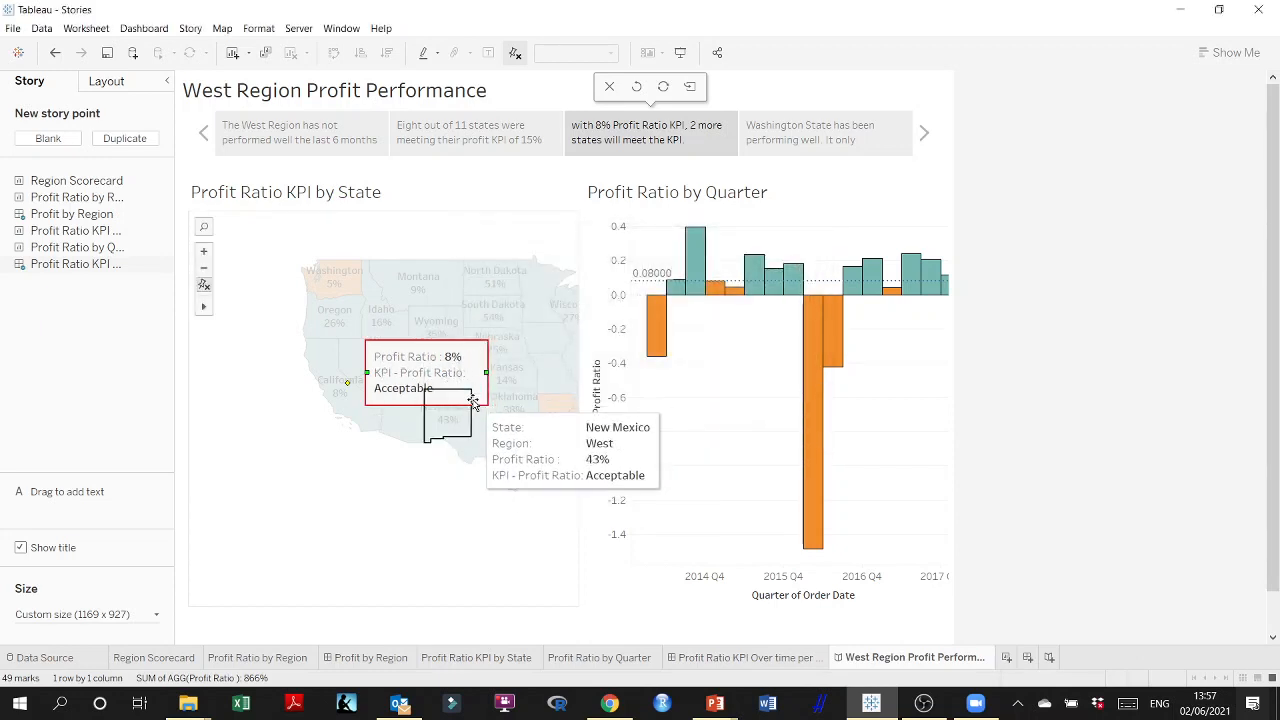
mouse_move(460, 405)
mouse_down()
mouse_move(380, 477)
mouse_move(343, 537)
mouse_up()
click(353, 427)
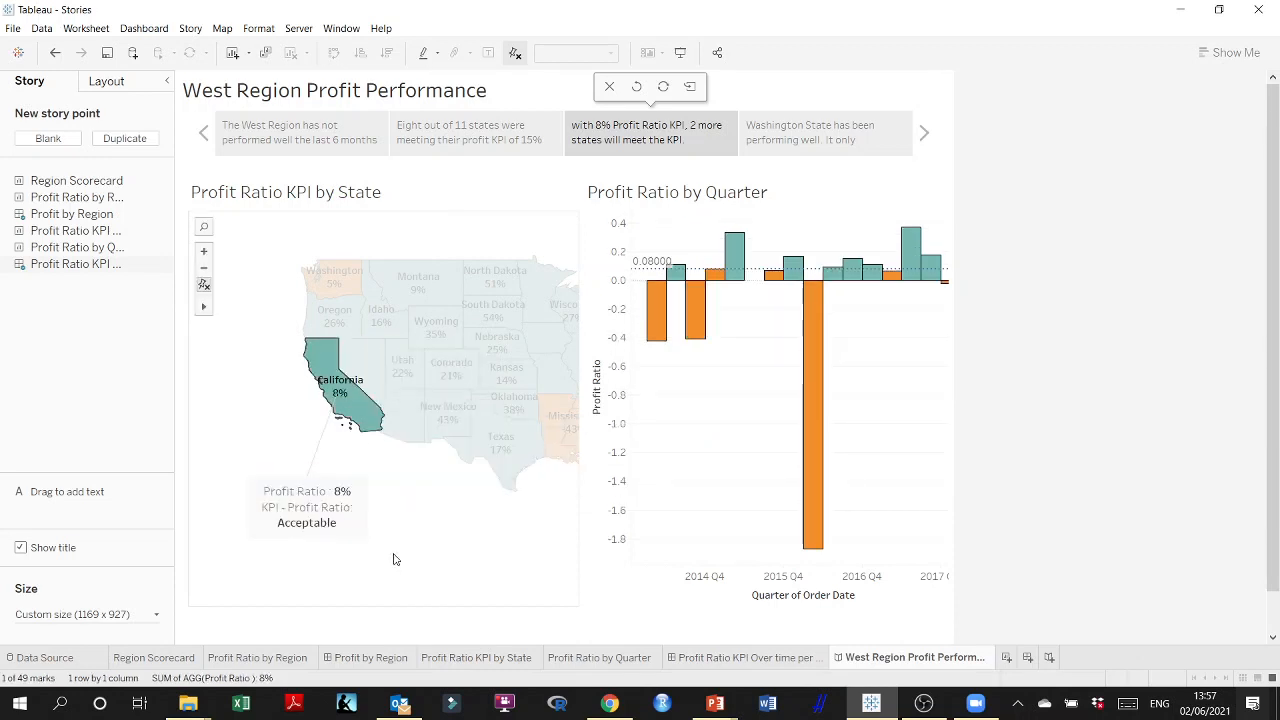
Add Montana to the California selection and annotate the marks with only the Profit Ratio and KPI - Profit Ratio lines
ctrl+click(438, 290)
right_click(438, 290)
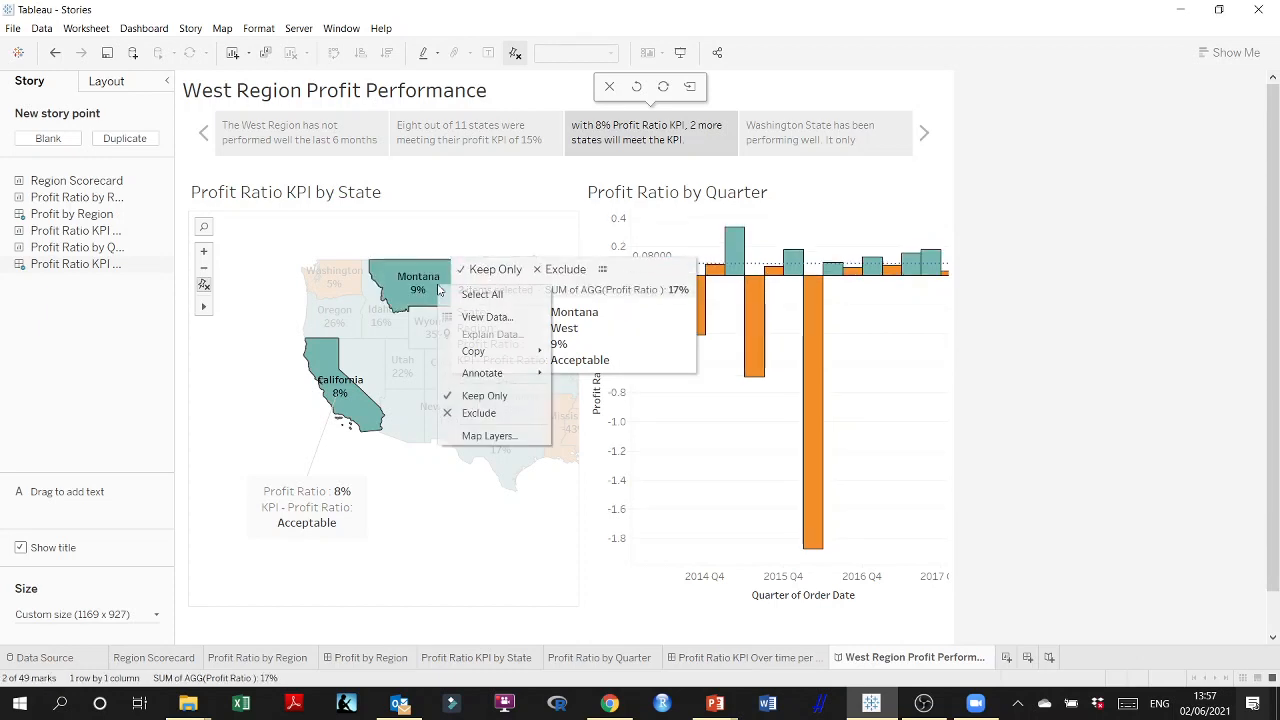
mouse_move(492, 376)
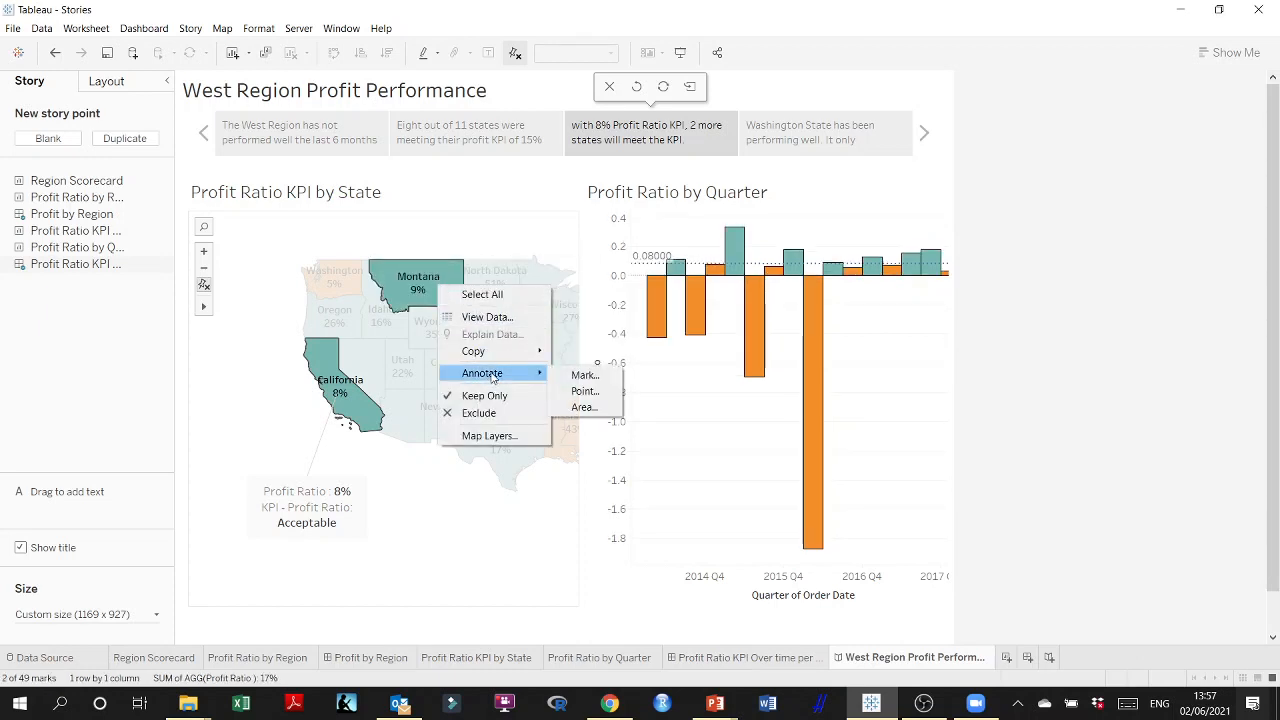
click(585, 375)
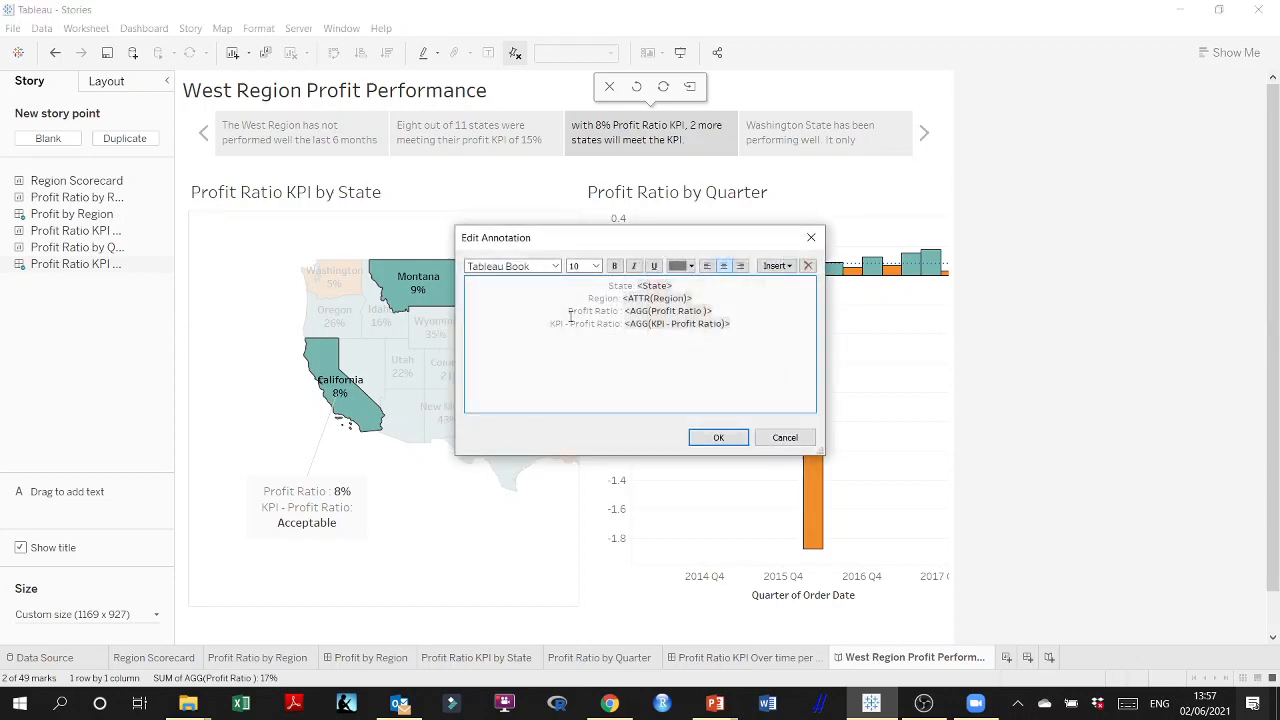
drag(703, 297, 511, 276)
key(Delete)
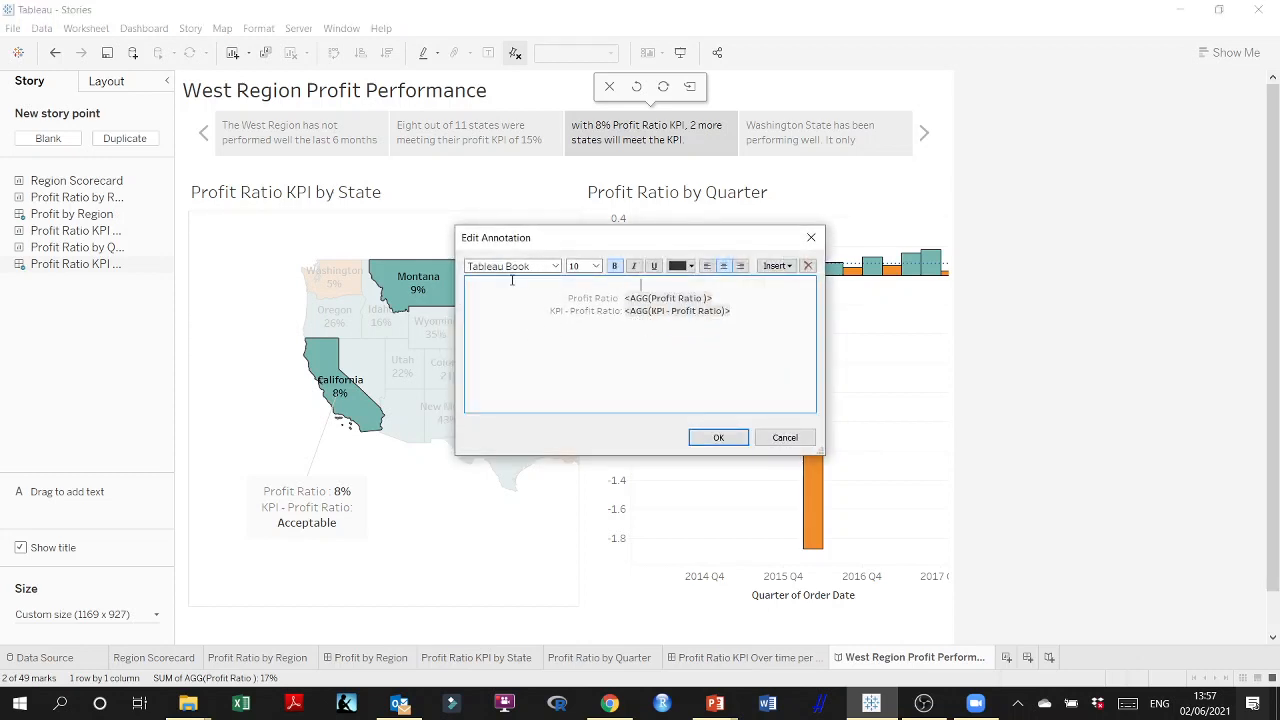
key(Delete)
click(717, 437)
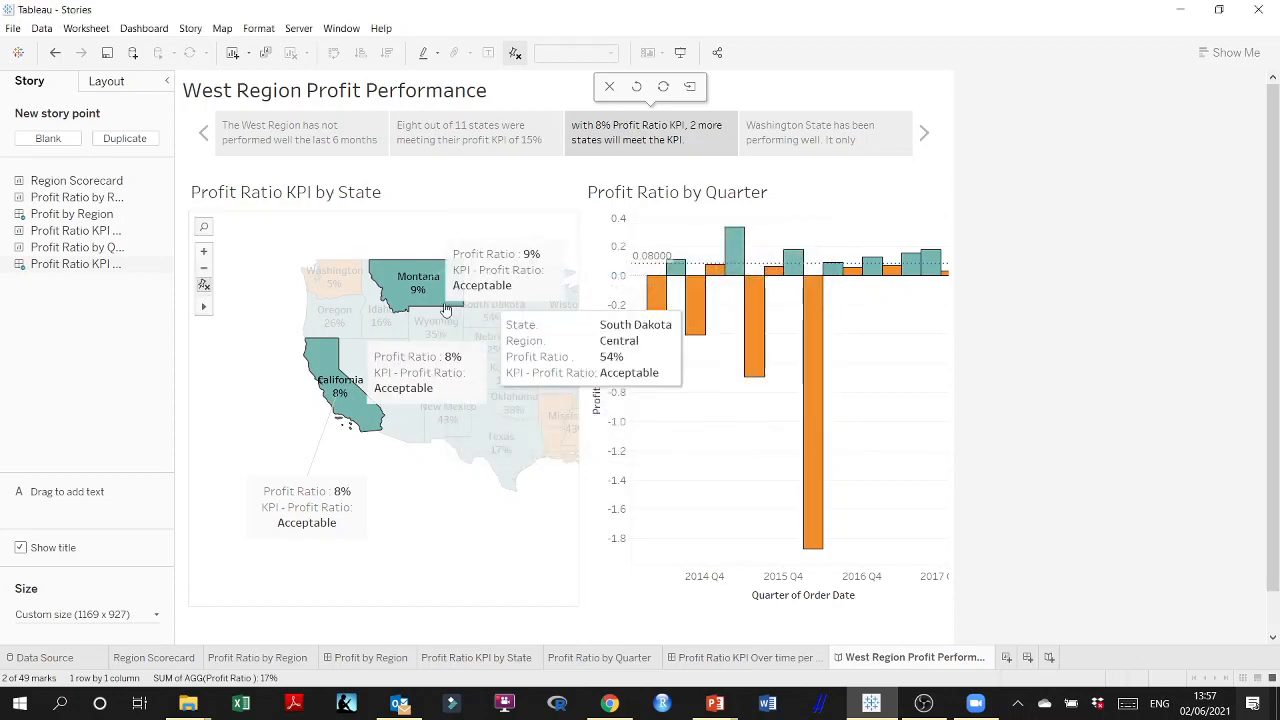
Remove the duplicate California annotation and reselect California and Montana on the map
click(384, 386)
mouse_move(384, 386)
mouse_down()
mouse_move(391, 409)
mouse_move(434, 429)
mouse_move(443, 409)
mouse_move(446, 544)
mouse_move(469, 566)
mouse_up()
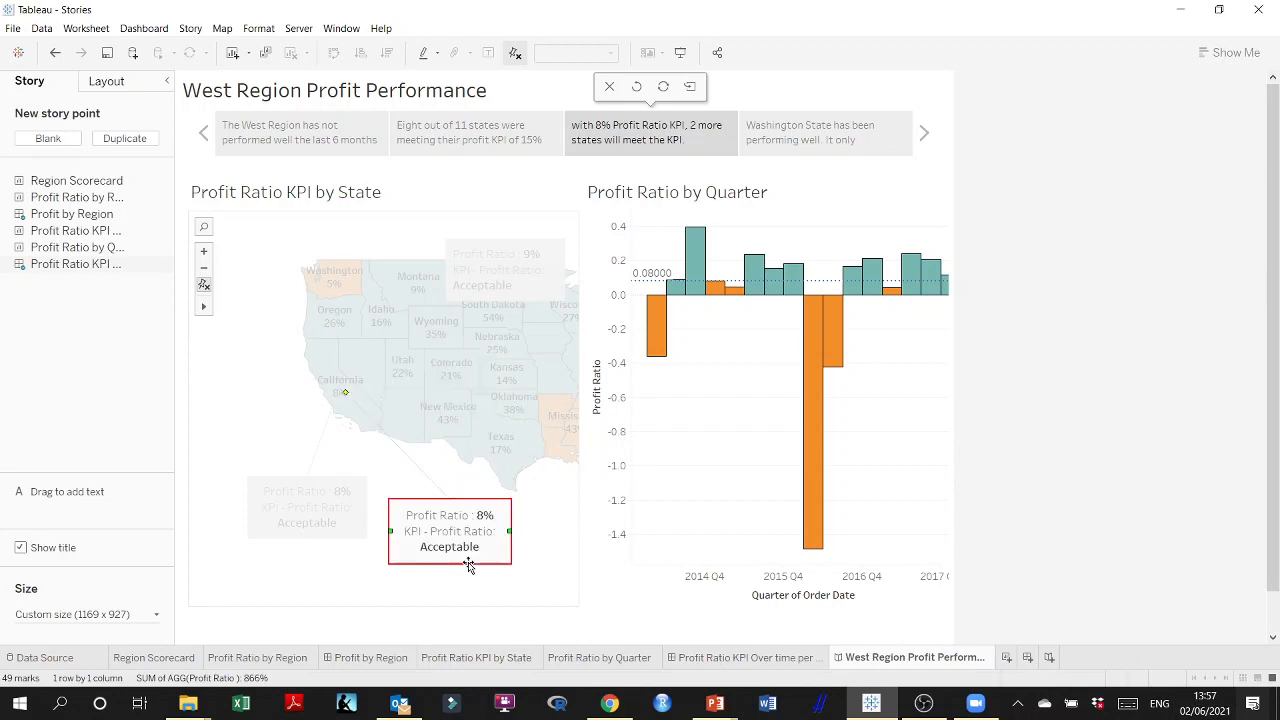
click(340, 385)
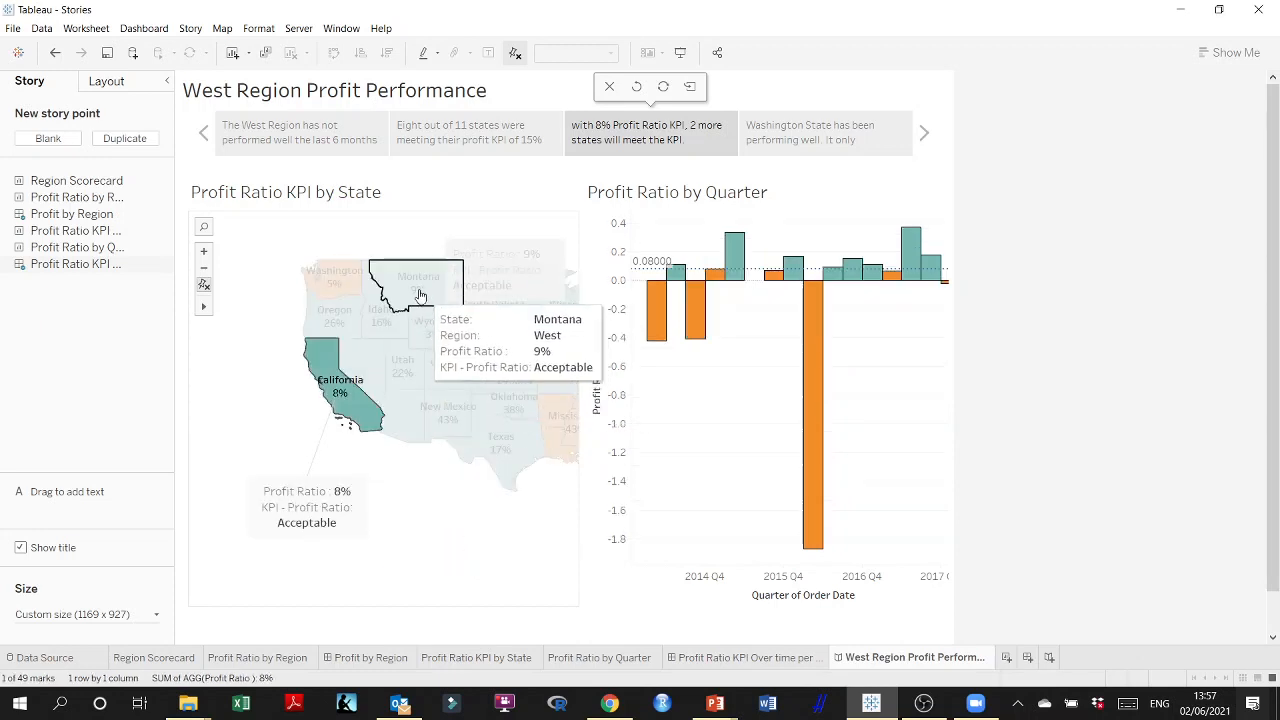
ctrl+click(413, 285)
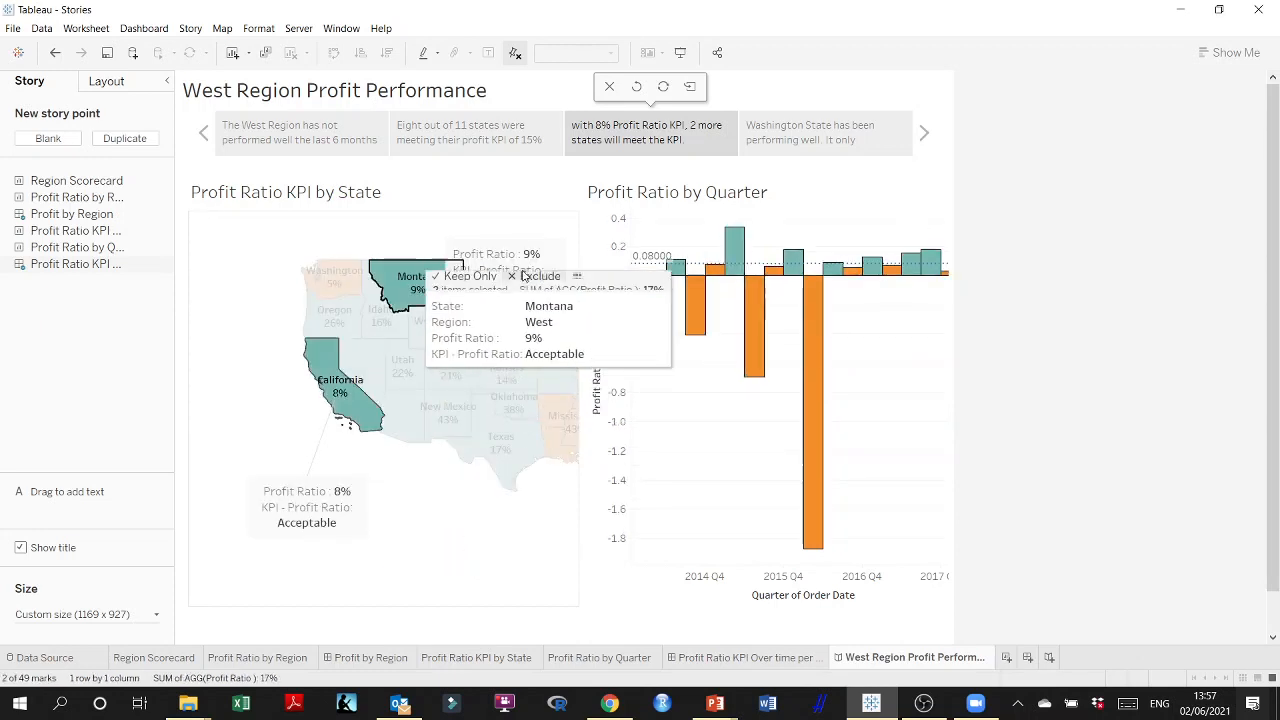
Move Montana's annotation above Washington and shift the map lower within its frame
click(463, 253)
mouse_move(468, 250)
mouse_down()
mouse_move(428, 212)
mouse_move(208, 282)
mouse_move(228, 312)
mouse_move(288, 246)
mouse_move(252, 222)
mouse_up()
click(428, 363)
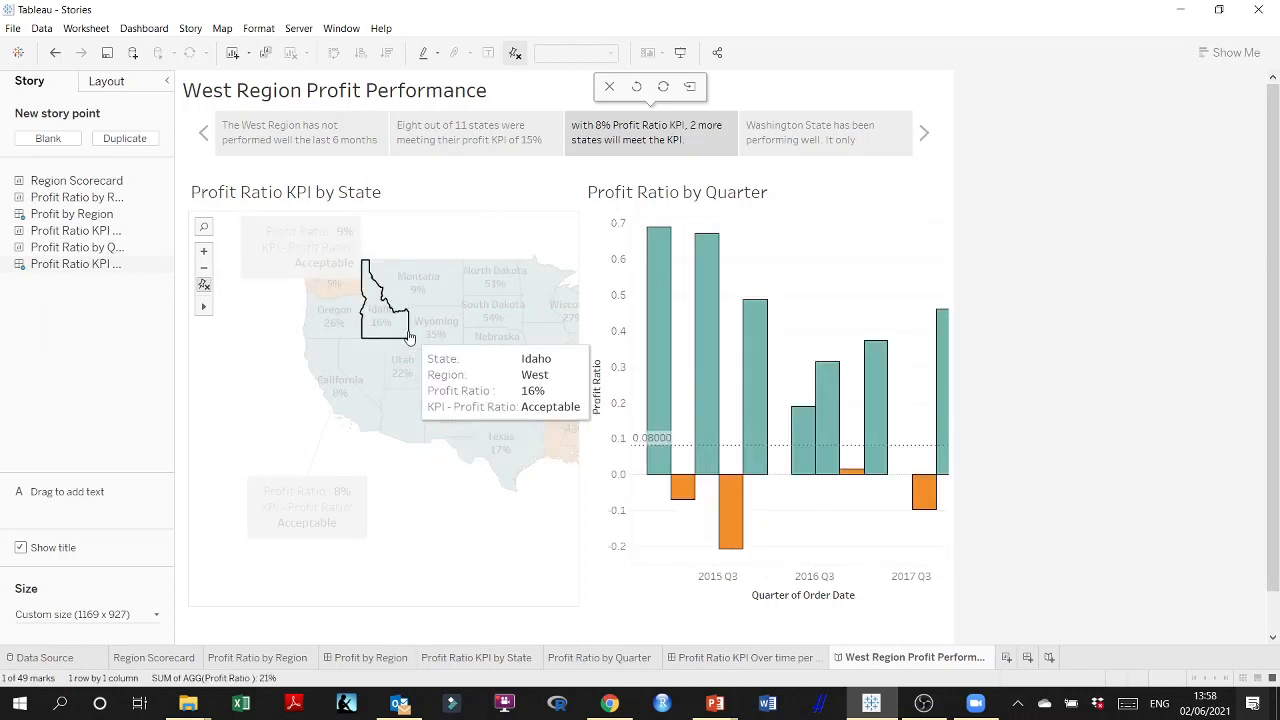
click(239, 310)
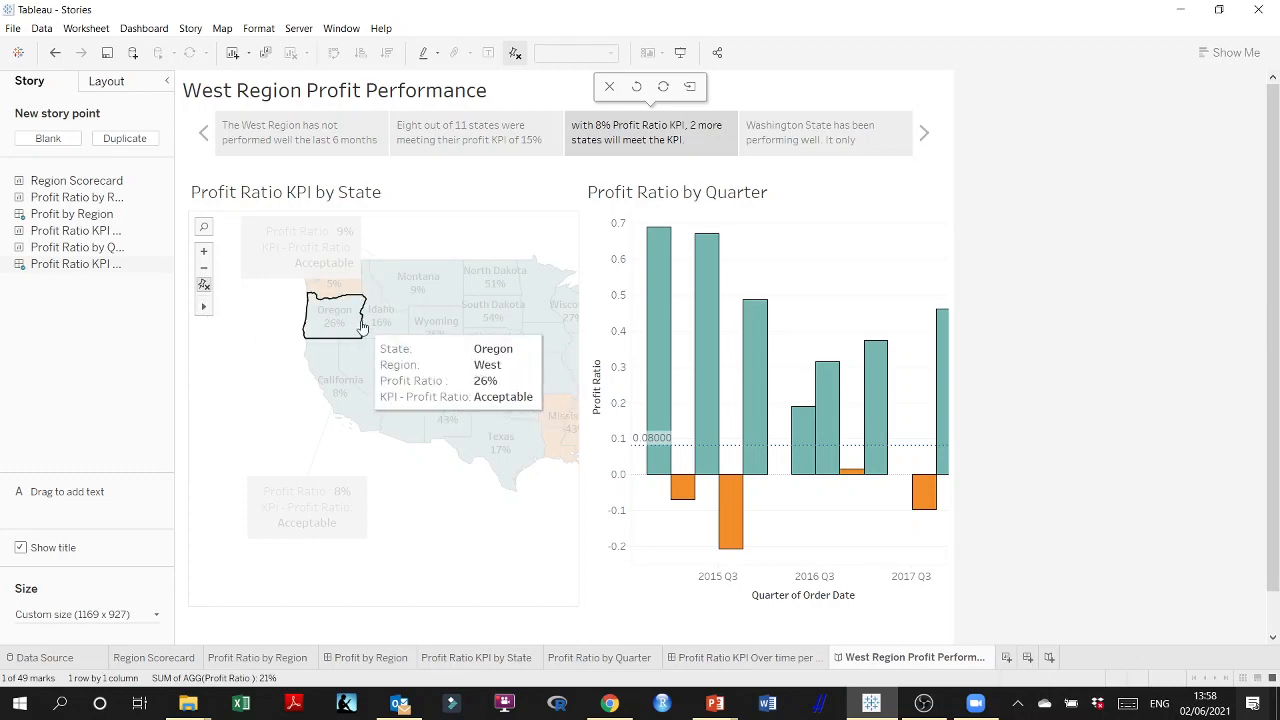
drag(361, 321, 349, 374)
Raise Montana's annotation clear of the states and leave both Montana and California selected on the map
click(343, 470)
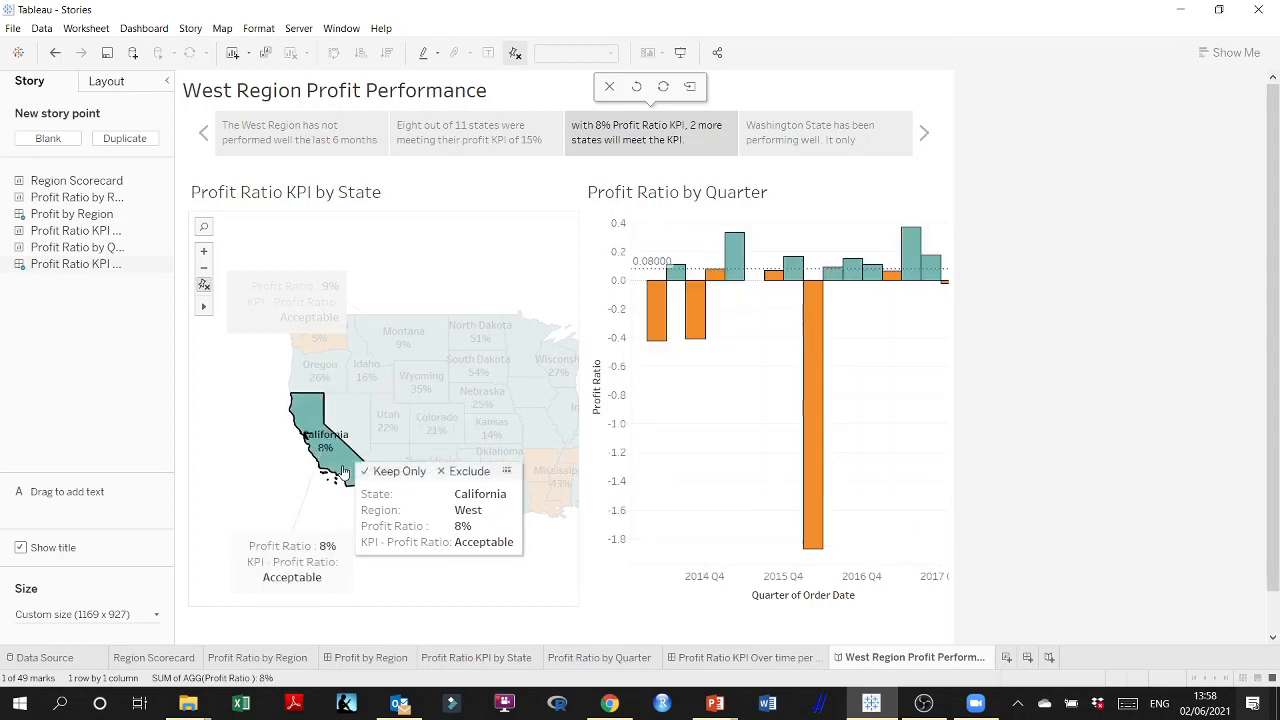
ctrl+click(400, 337)
mouse_move(253, 320)
mouse_down()
mouse_move(254, 306)
mouse_move(251, 331)
mouse_move(253, 282)
mouse_up()
click(252, 324)
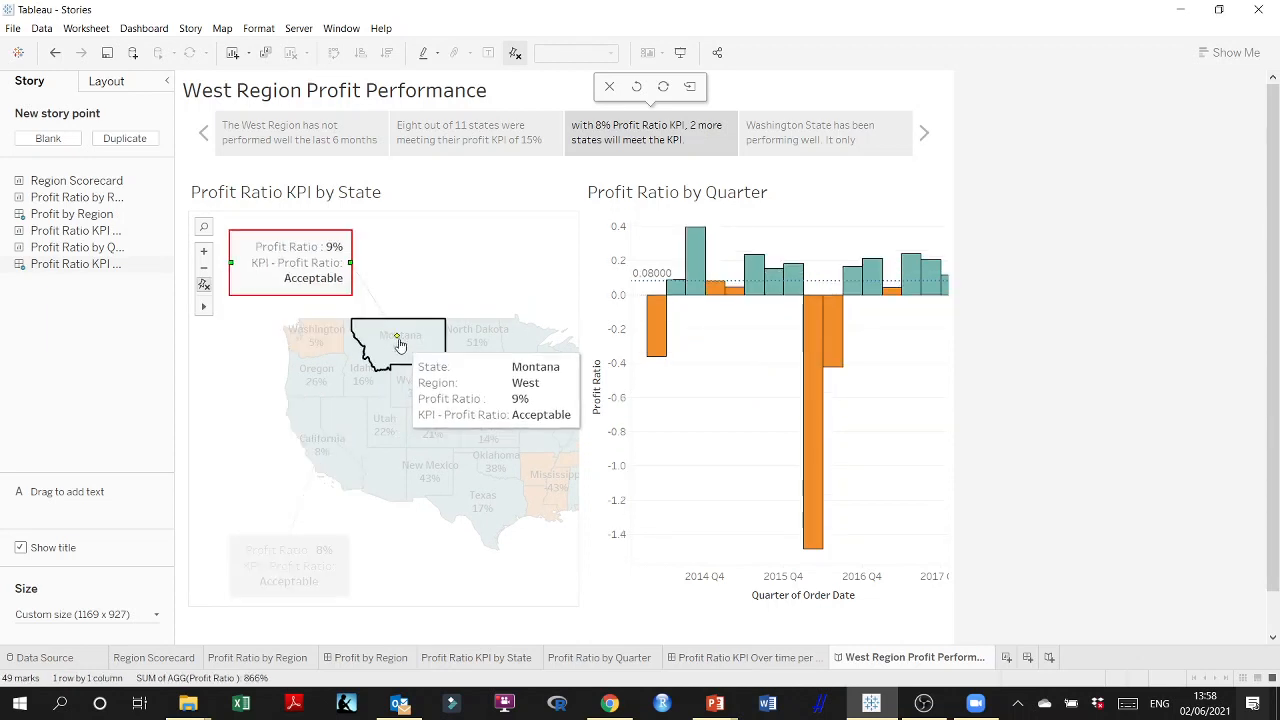
click(401, 345)
ctrl+click(322, 465)
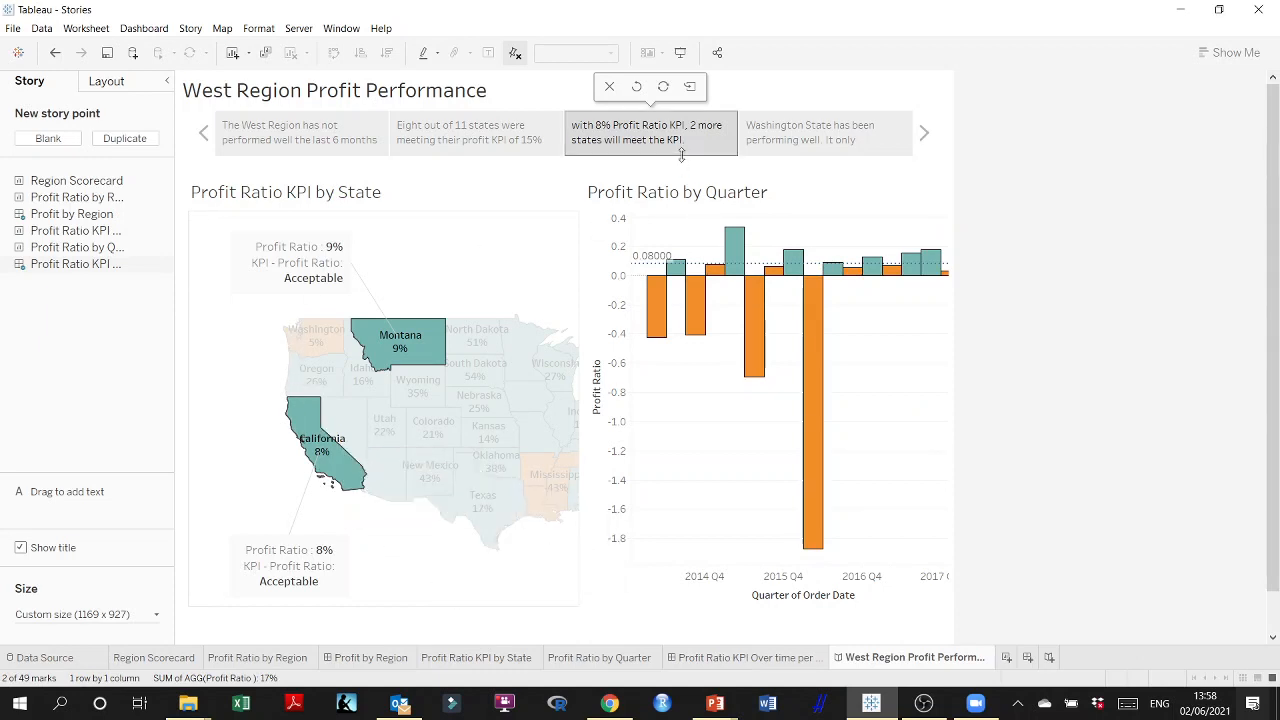
Check the layout and size of the Profit Ratio KPI Over time dashboard and return to the West Region Profit Performance story
mouse_move(450, 507)
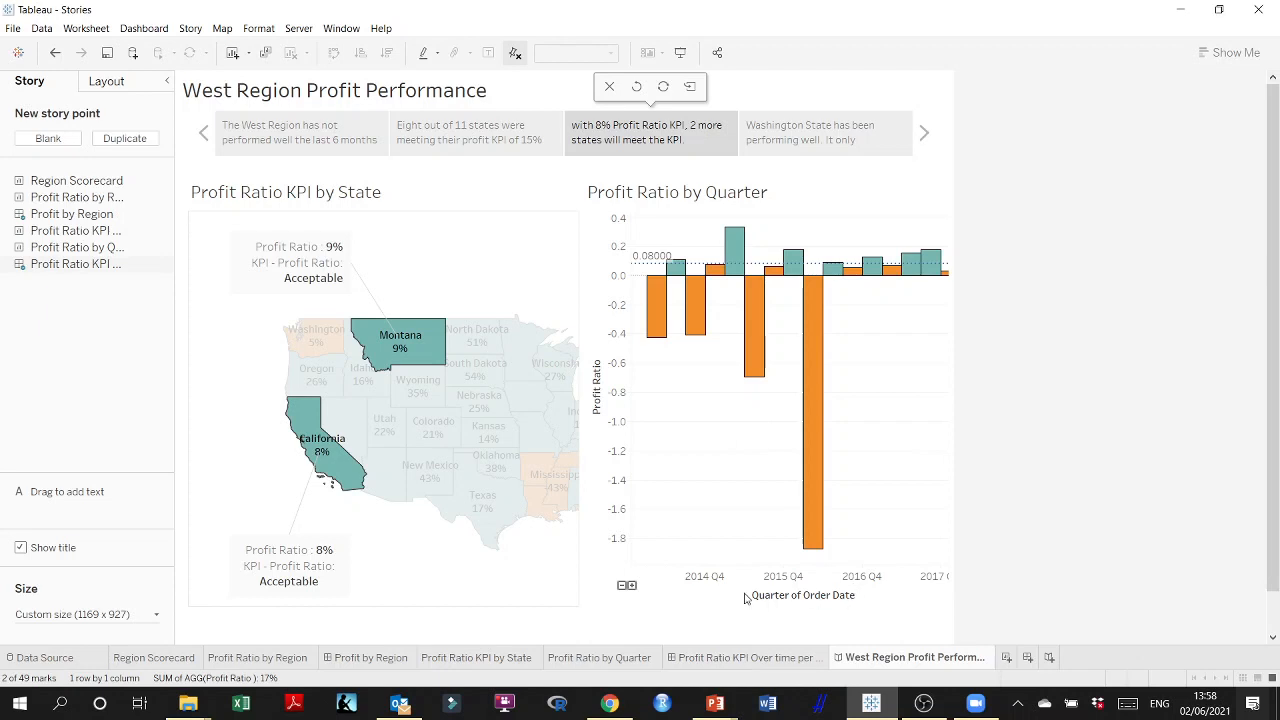
click(714, 660)
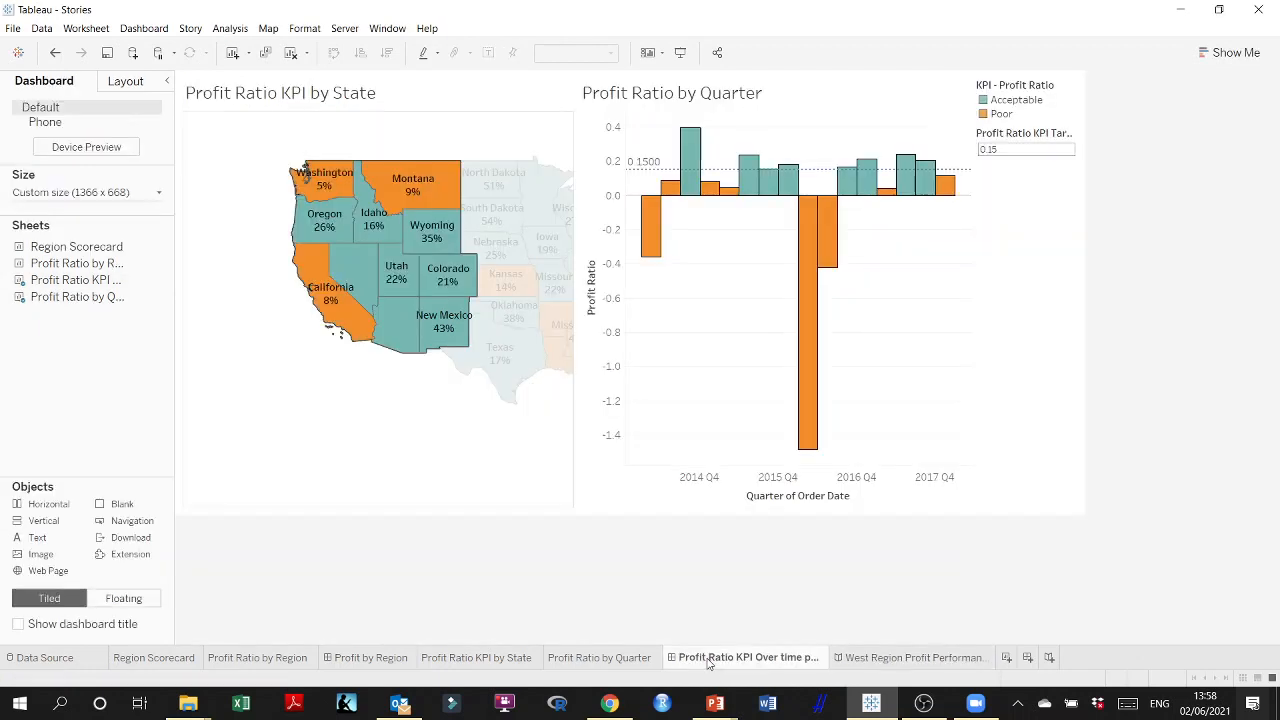
click(963, 266)
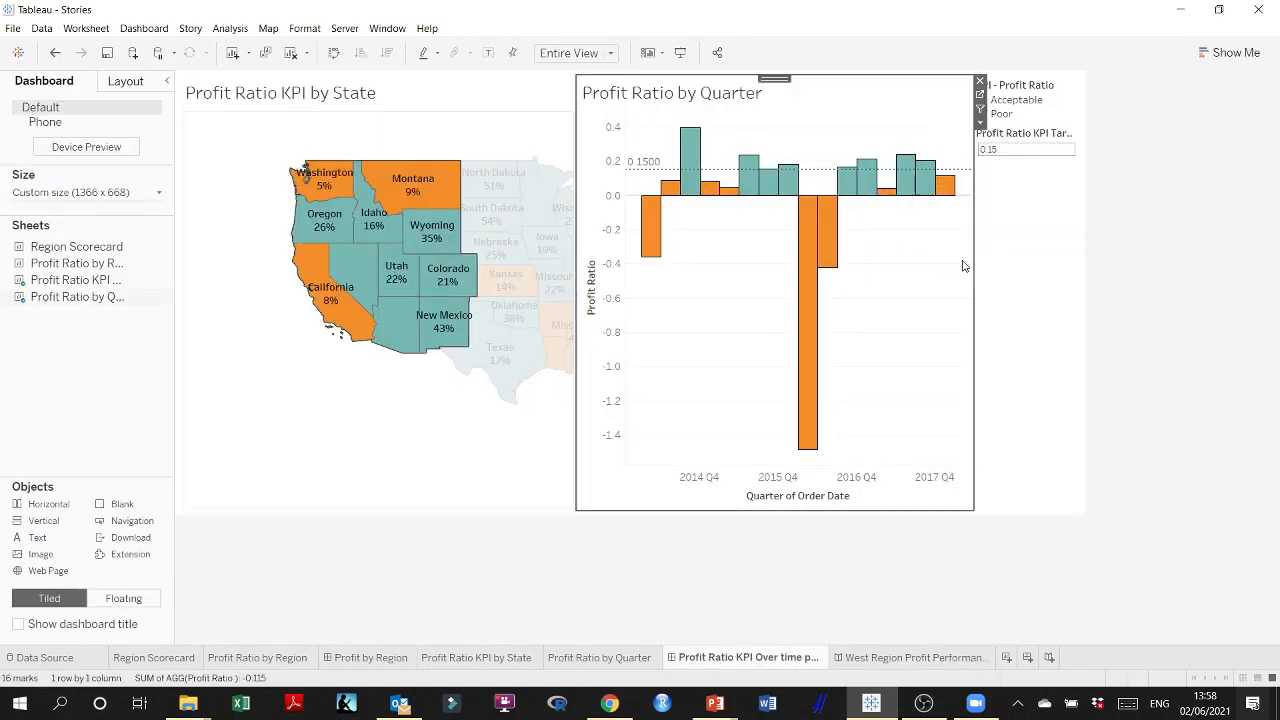
click(898, 661)
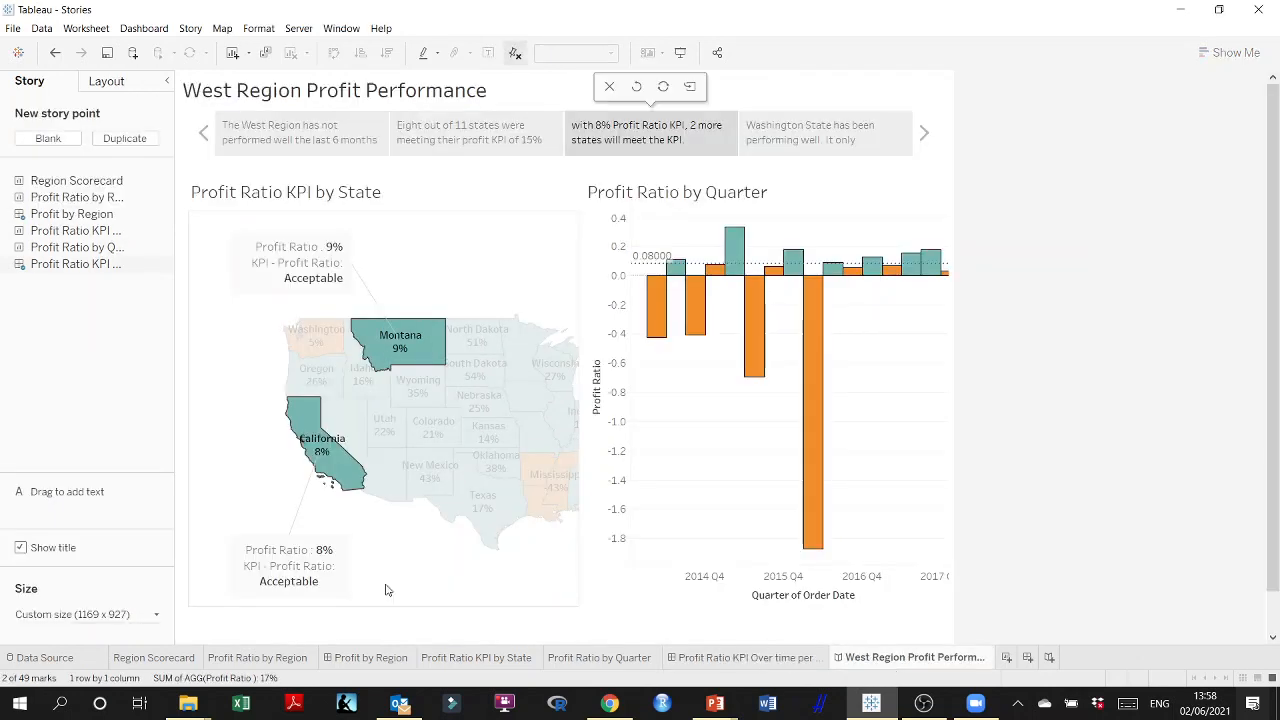
Try the Desktop Browser (1000 x 800) size for the story, and then apply the Story (1016 x 964) preset
click(156, 616)
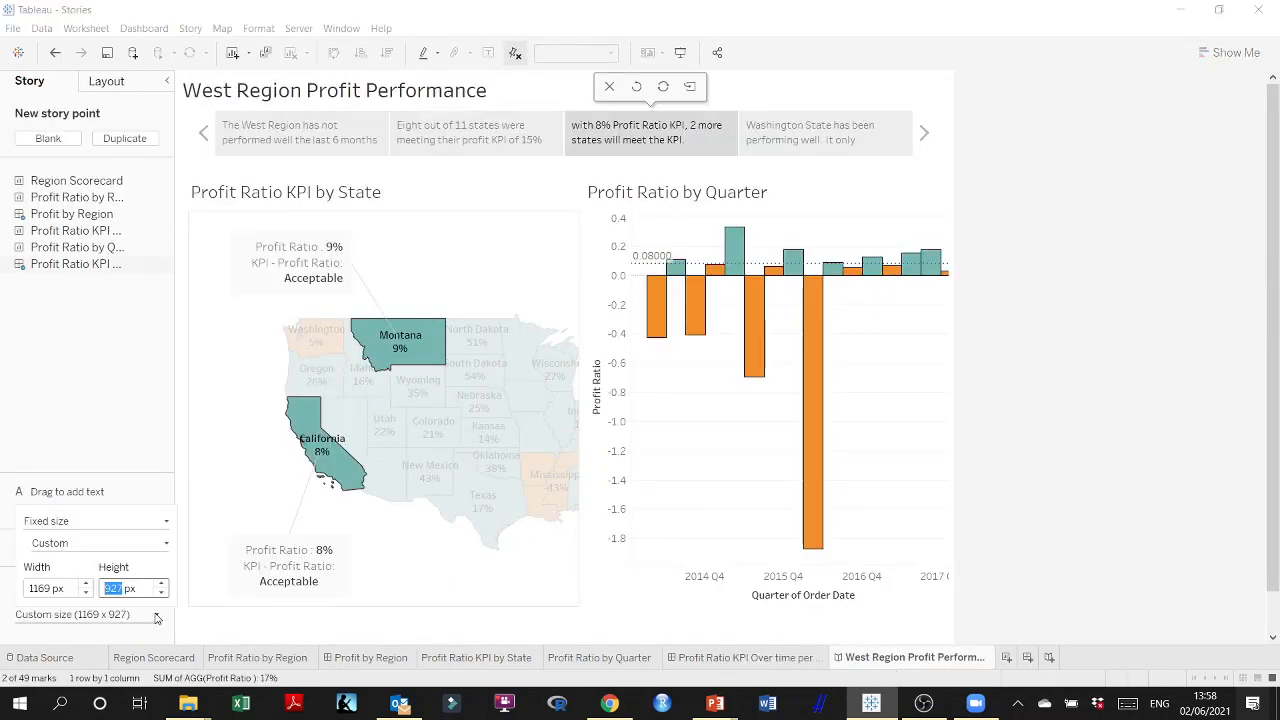
click(167, 543)
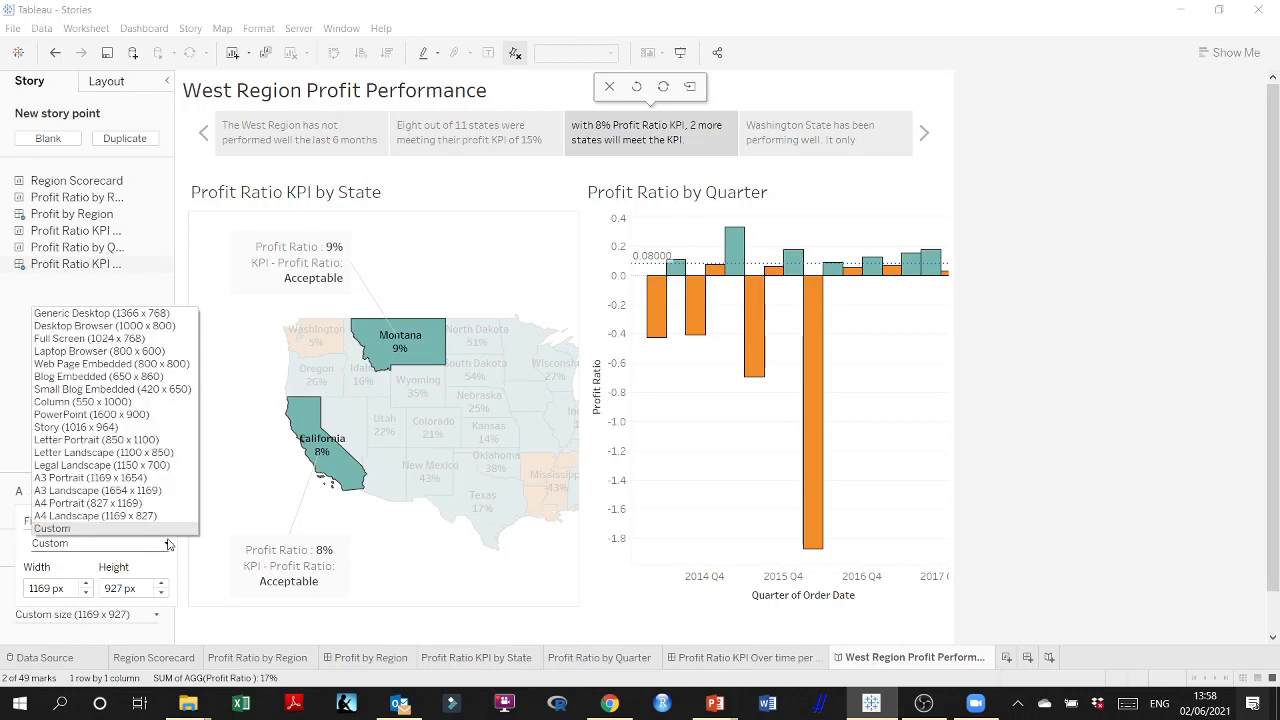
click(106, 328)
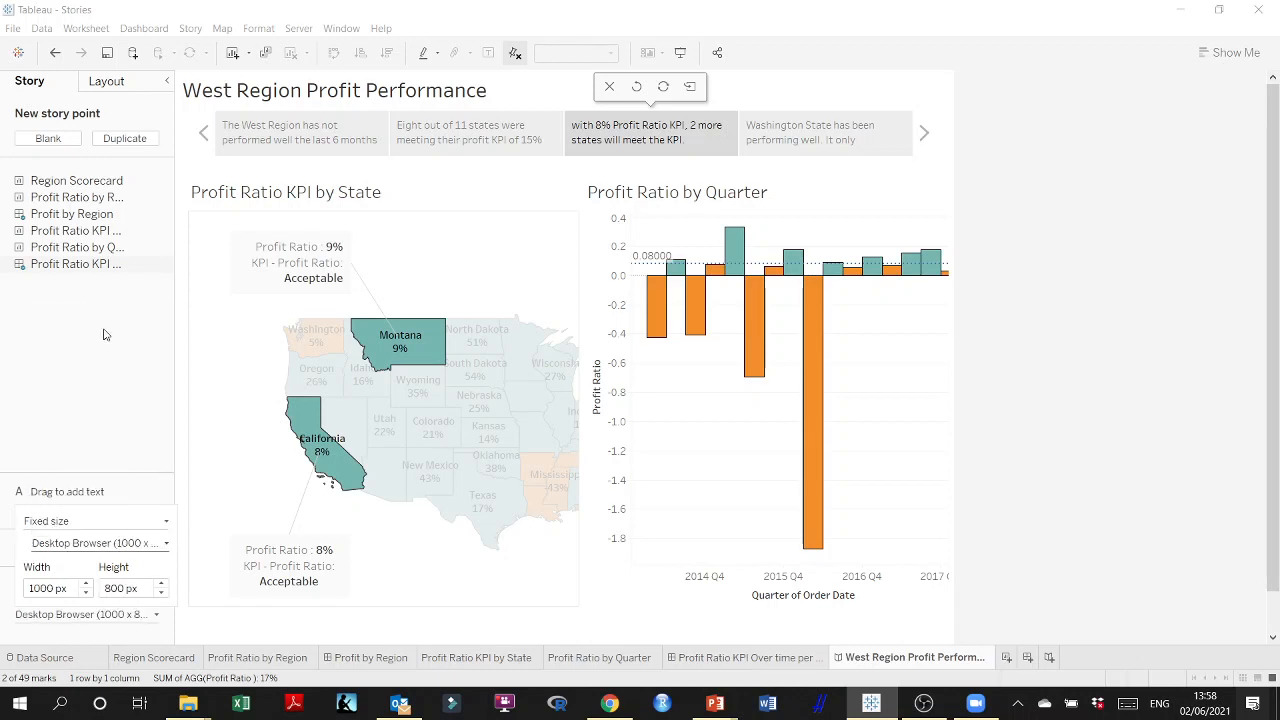
click(167, 543)
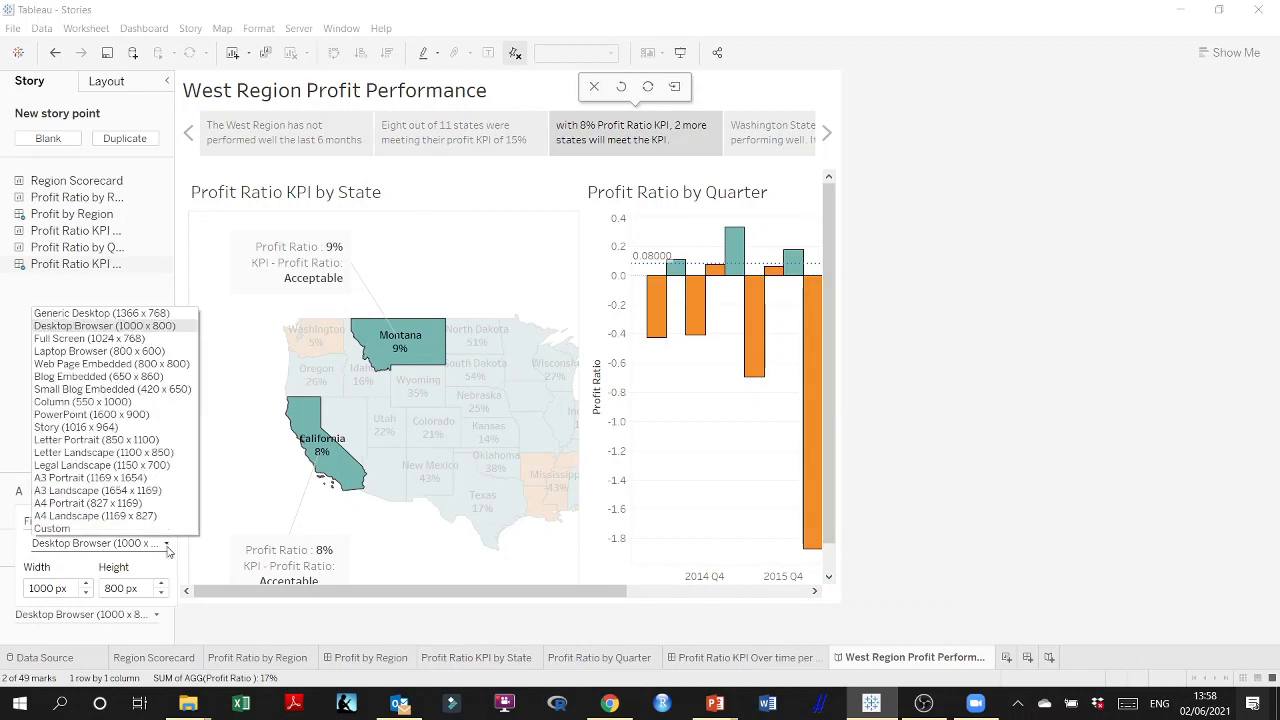
click(122, 430)
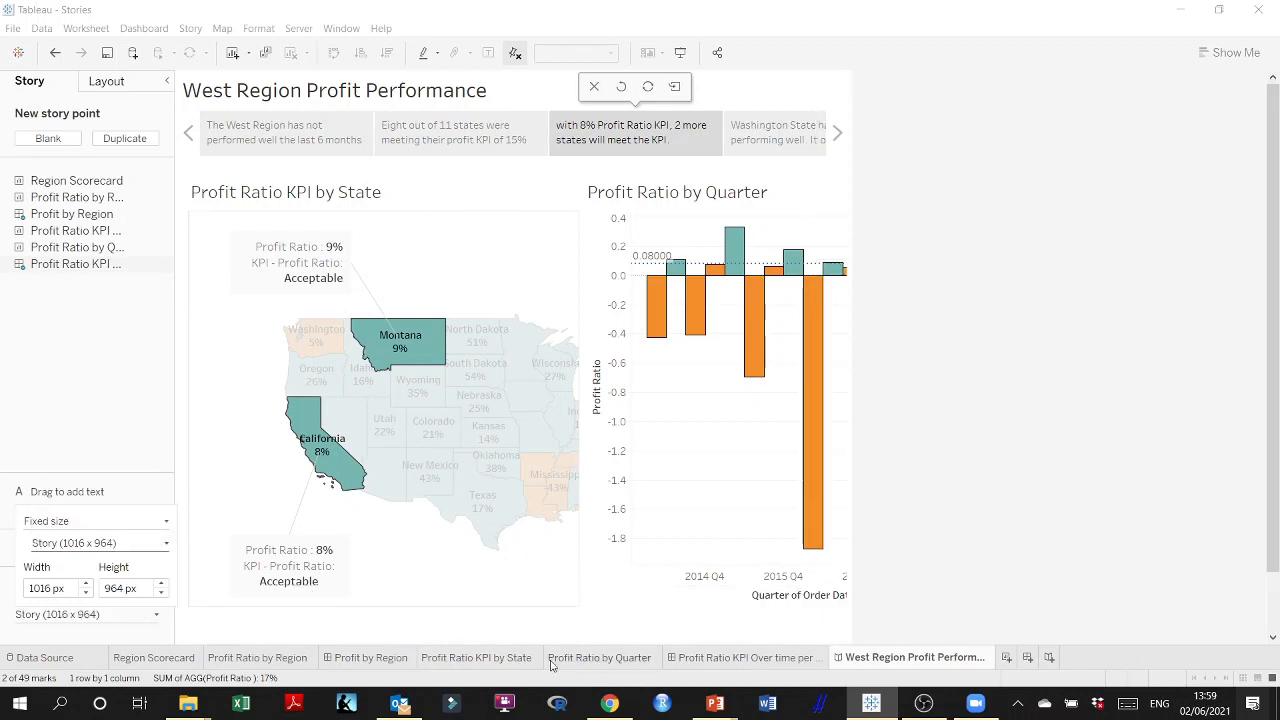
Increase the story's width to 1416 px to make room for the legend and KPI target parameter
scroll(569, 627, down, 2)
scroll(569, 627, up, 2)
scroll(88, 588, up, 3)
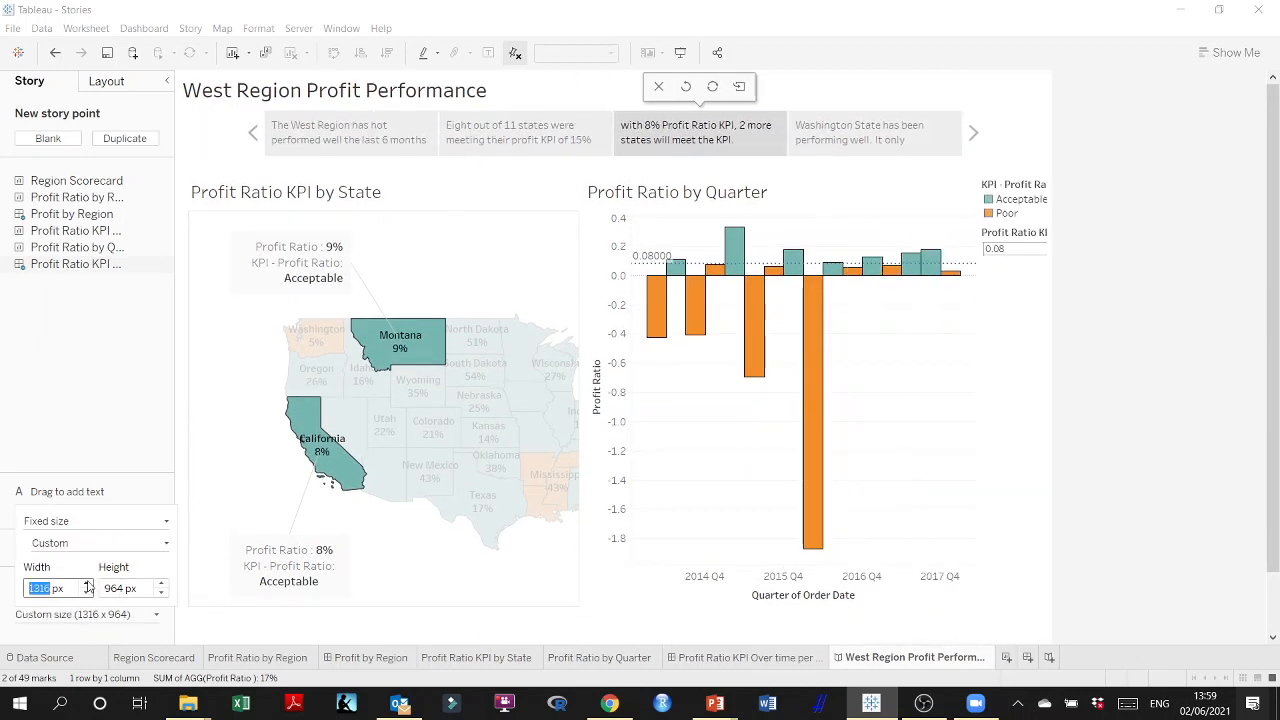
click(1164, 542)
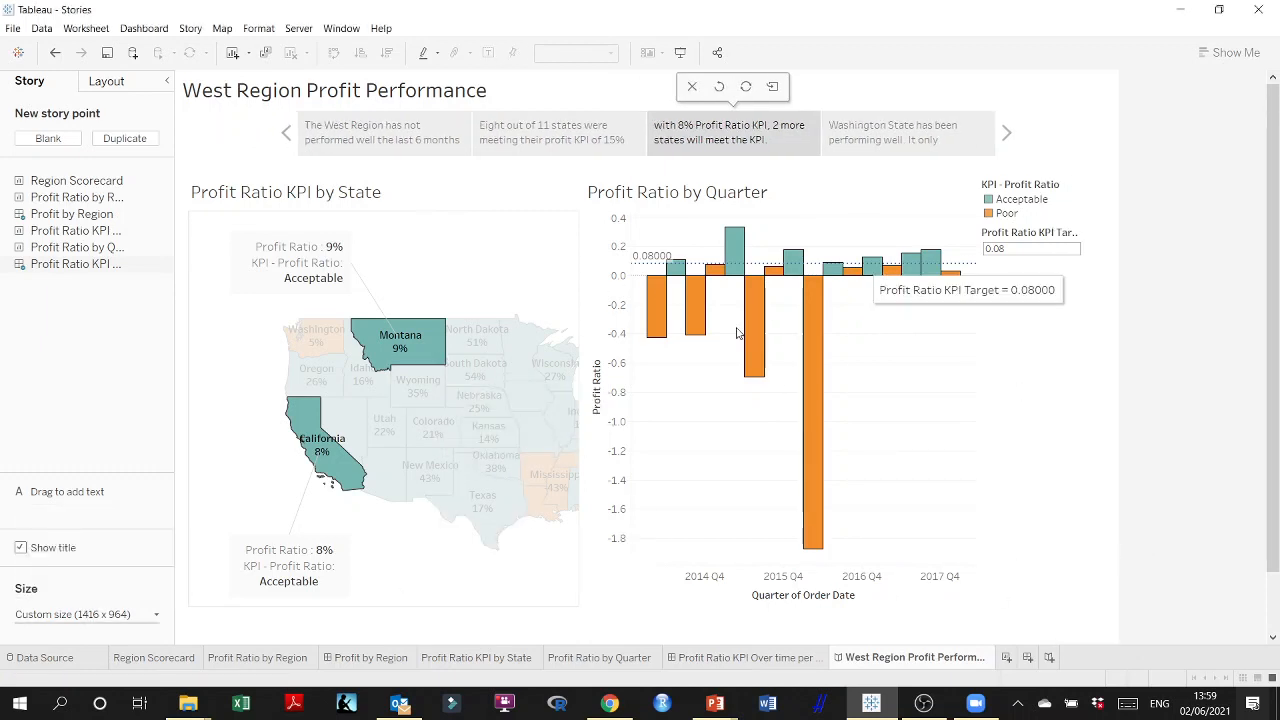
On the first story point, annotate the West region mark with Region and Profit Ratio and place the annotation in the blank area off the west coast
click(395, 140)
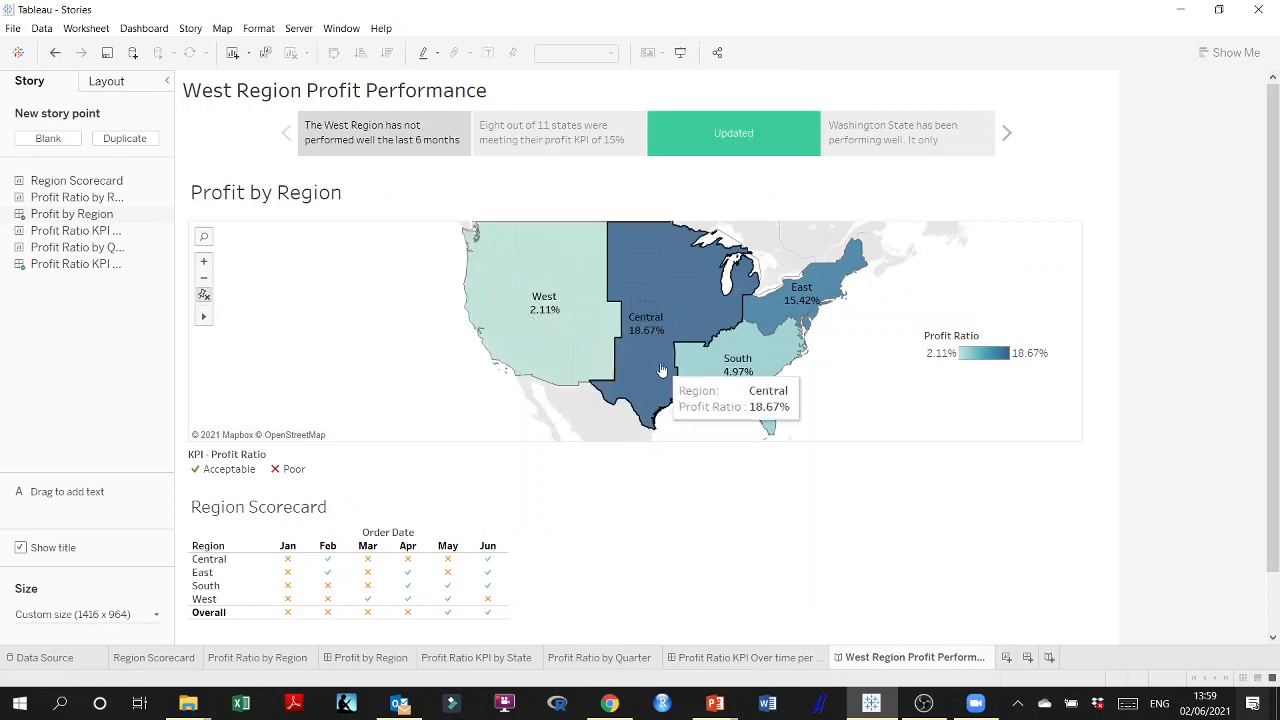
click(492, 298)
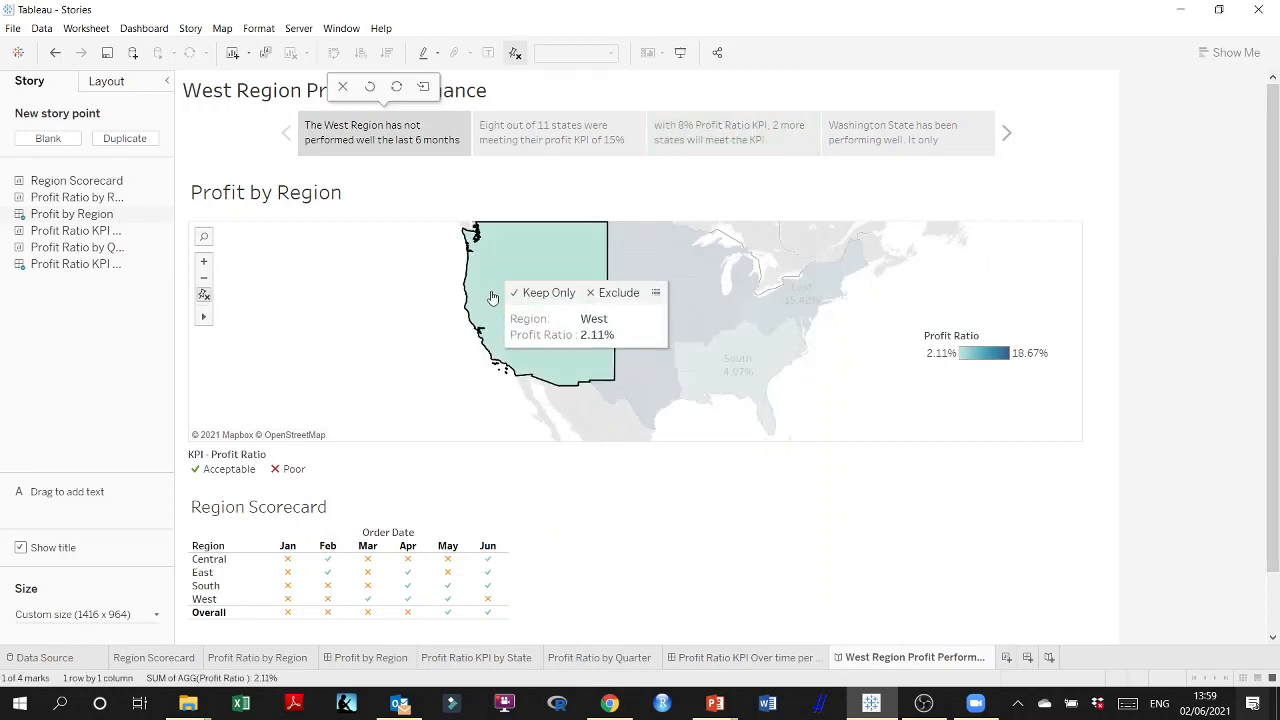
right_click(492, 296)
mouse_move(510, 384)
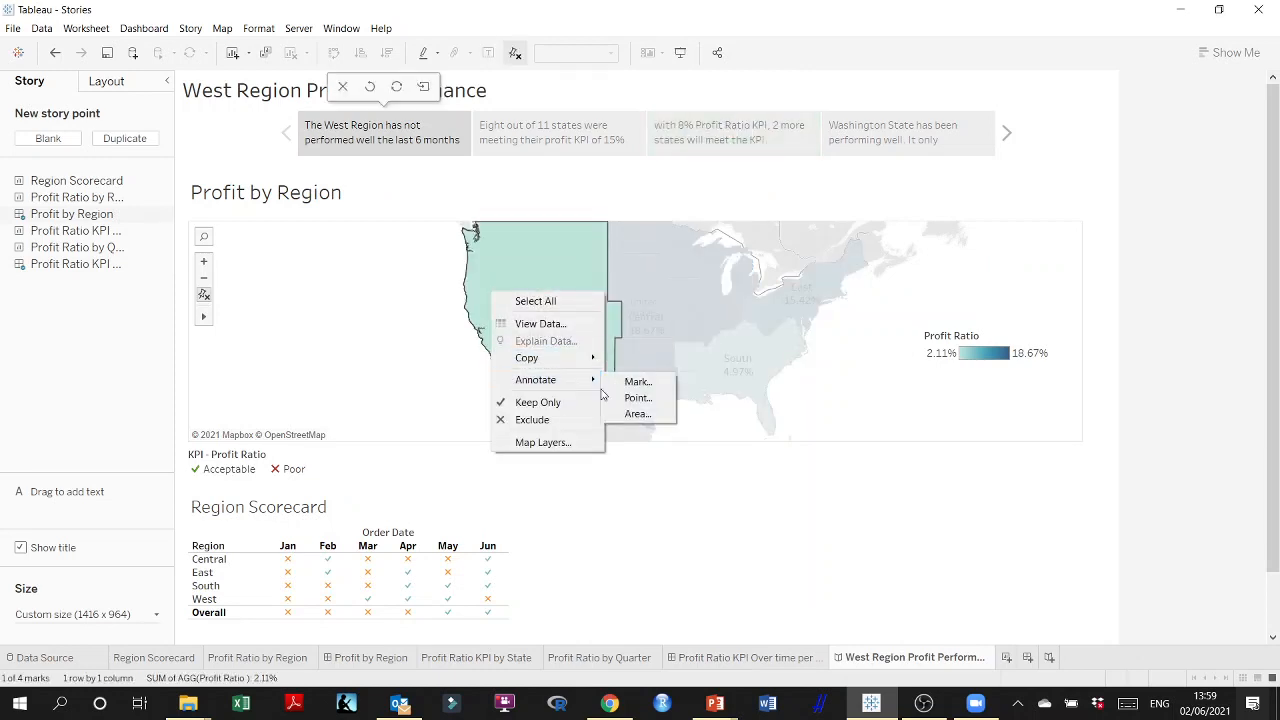
click(632, 384)
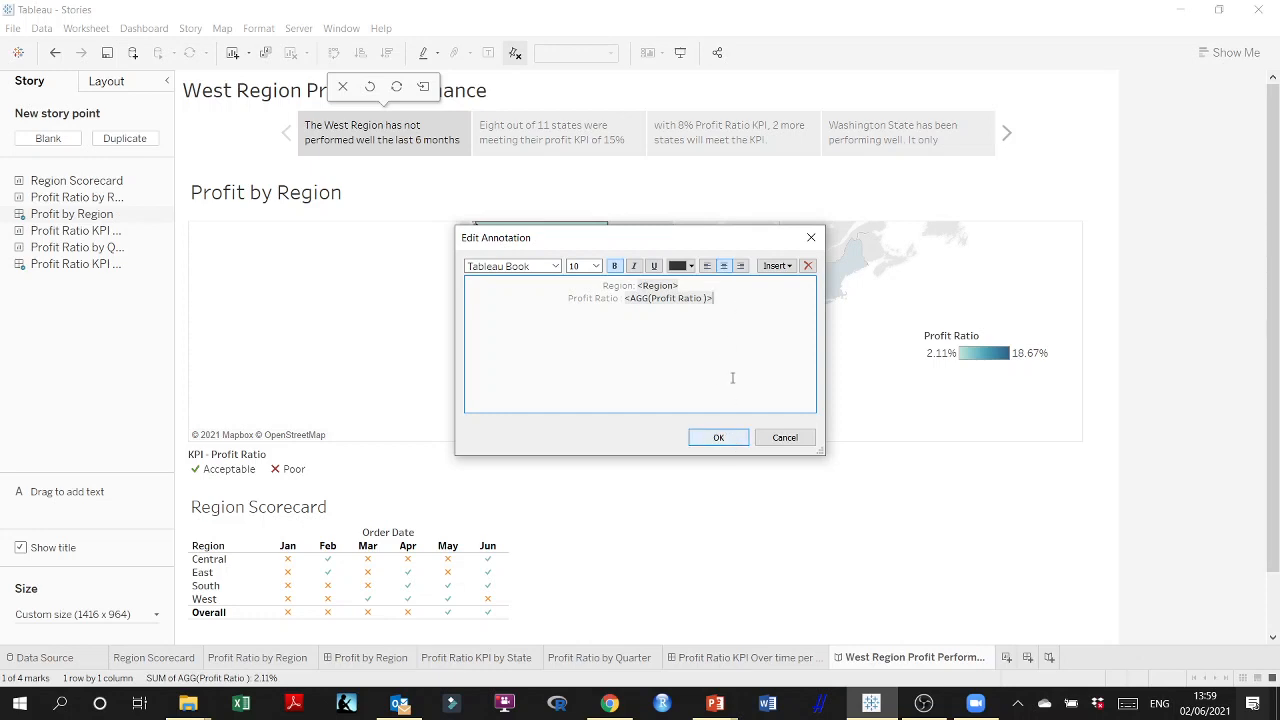
click(718, 437)
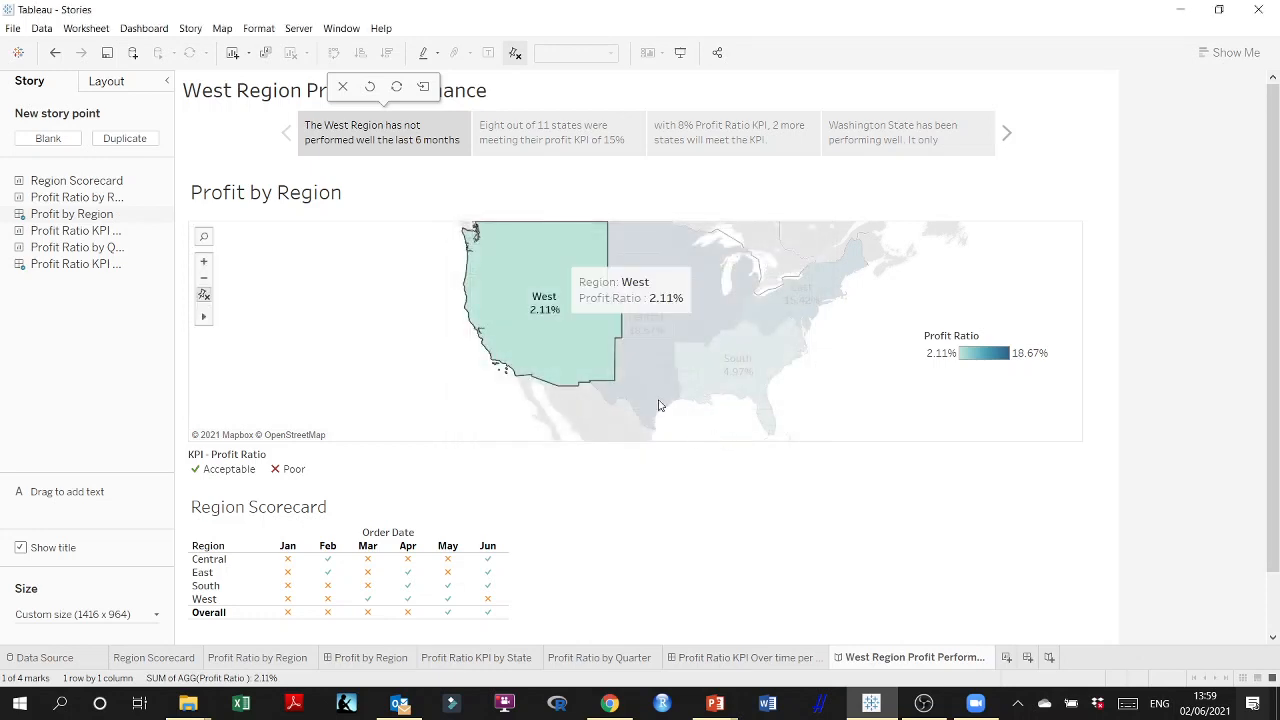
click(648, 291)
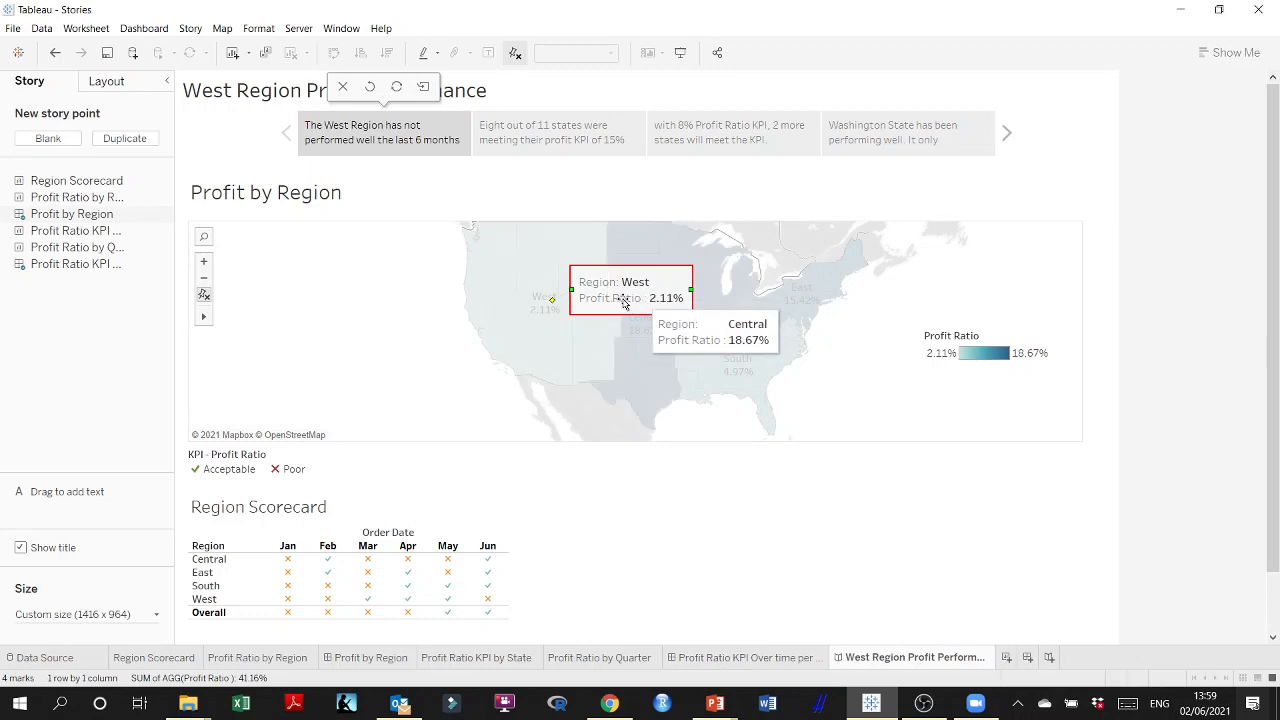
mouse_move(640, 294)
mouse_down()
mouse_move(400, 357)
mouse_move(398, 378)
mouse_up()
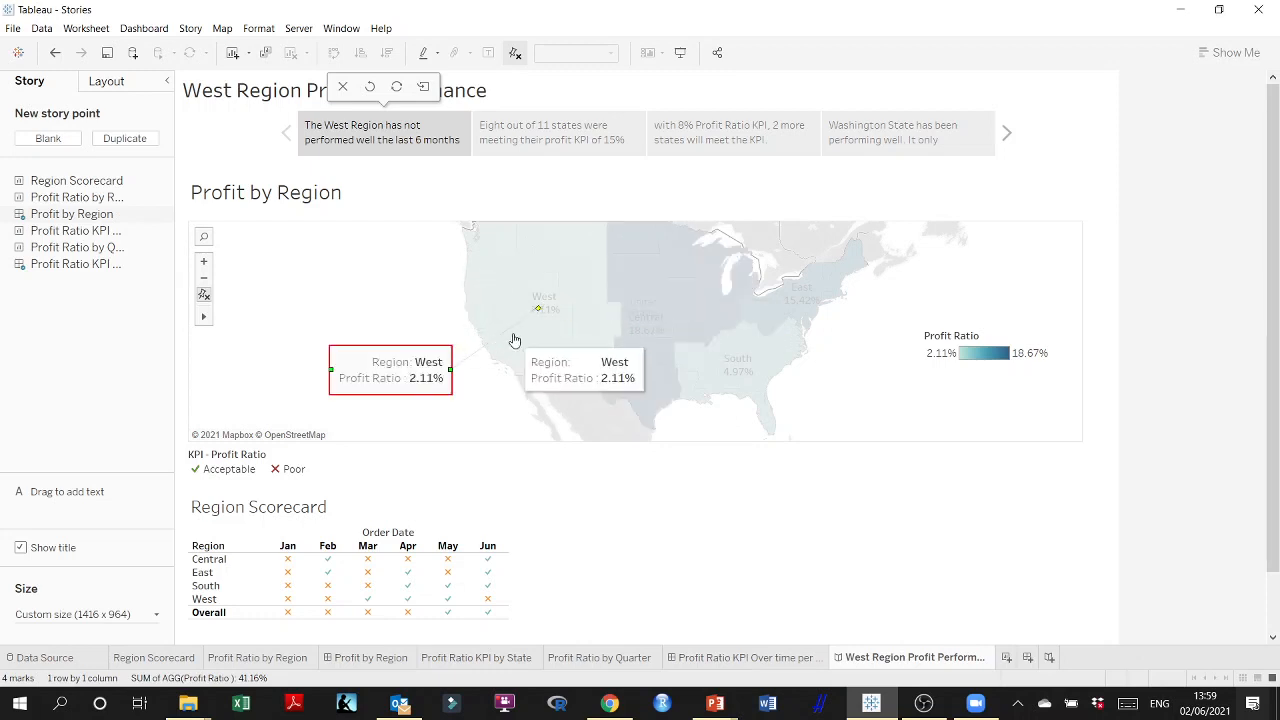
Add KPI - Profit Ratio to the tooltip of the Profit Ratio by Region map and check it on the Profit by Region dashboard
click(360, 658)
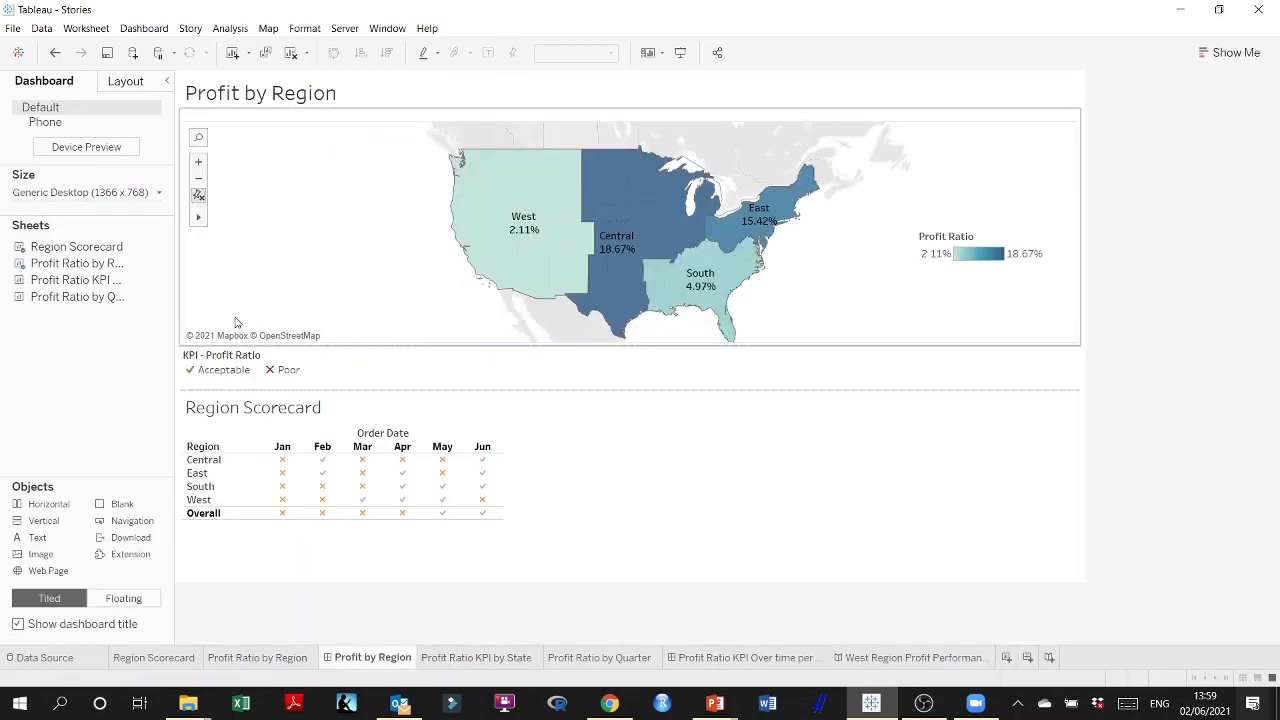
click(232, 657)
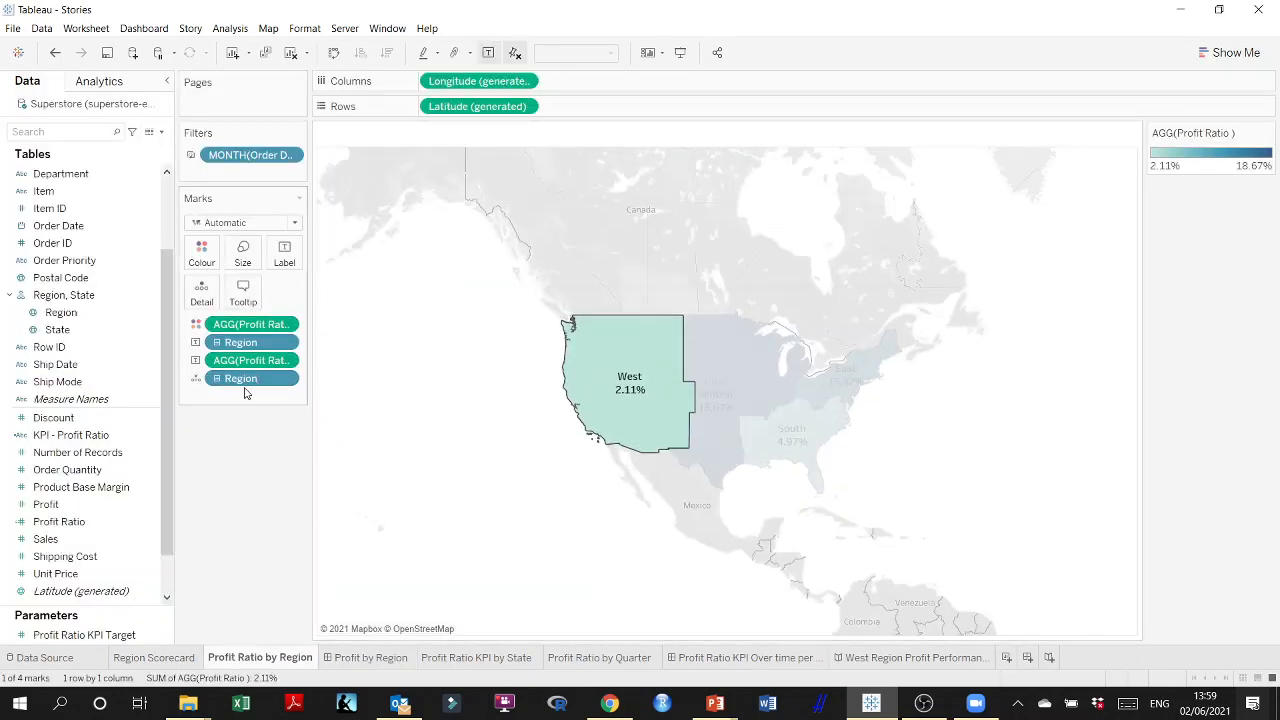
click(68, 441)
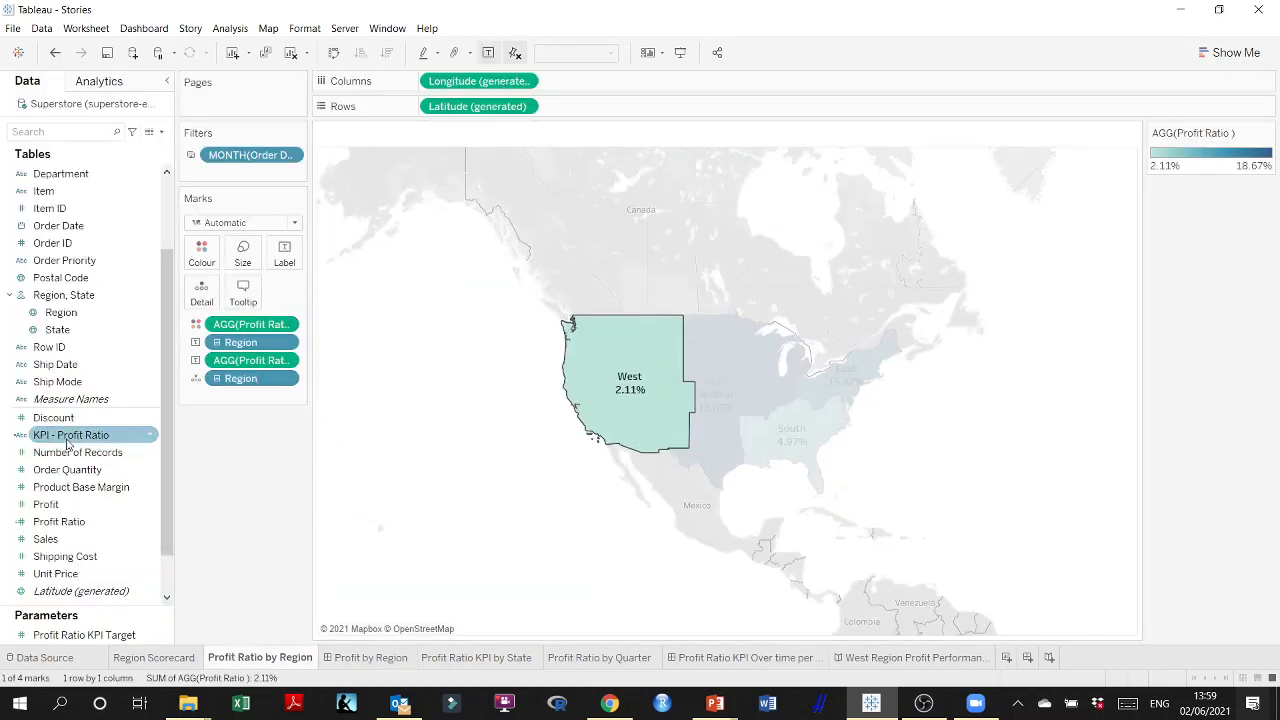
drag(68, 443, 242, 294)
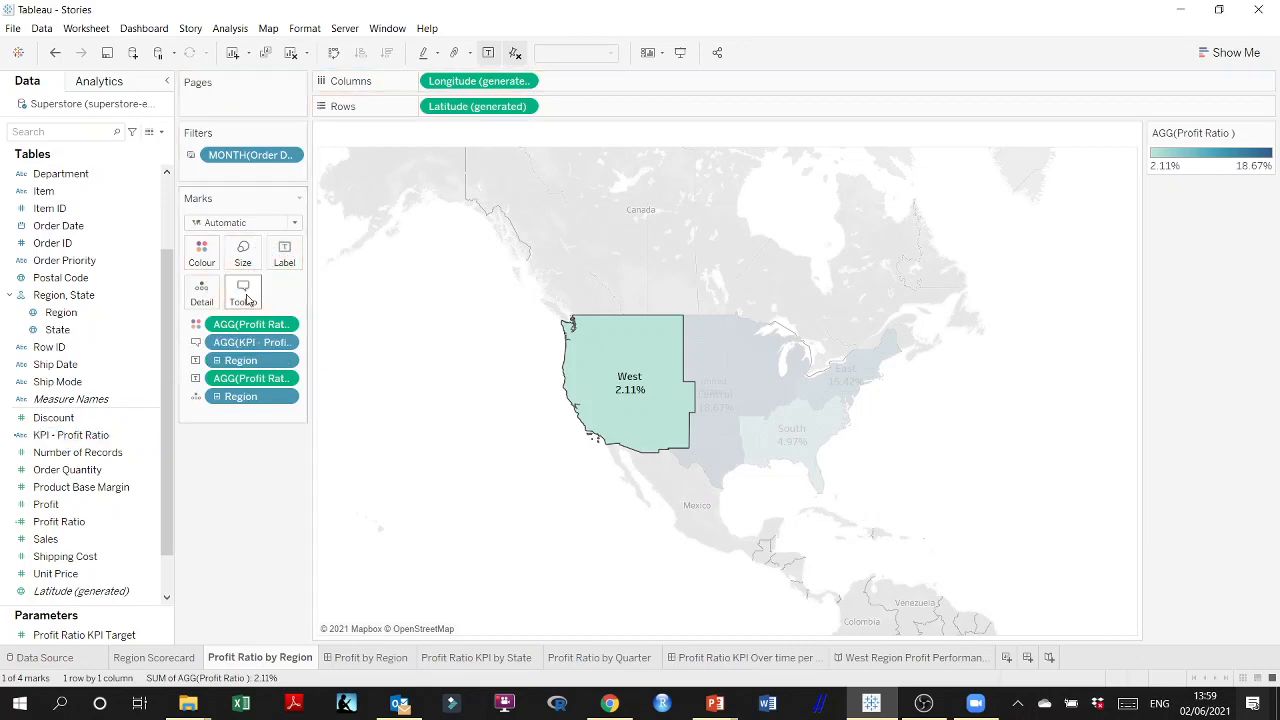
click(745, 657)
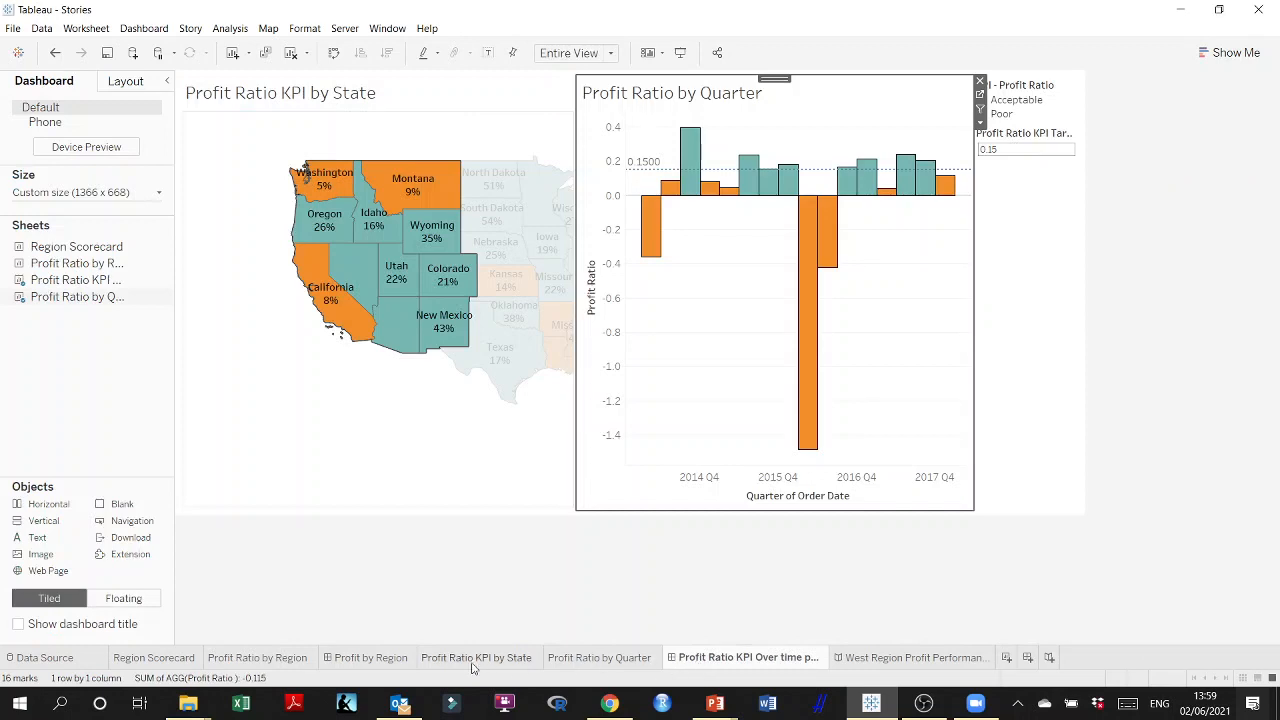
click(371, 657)
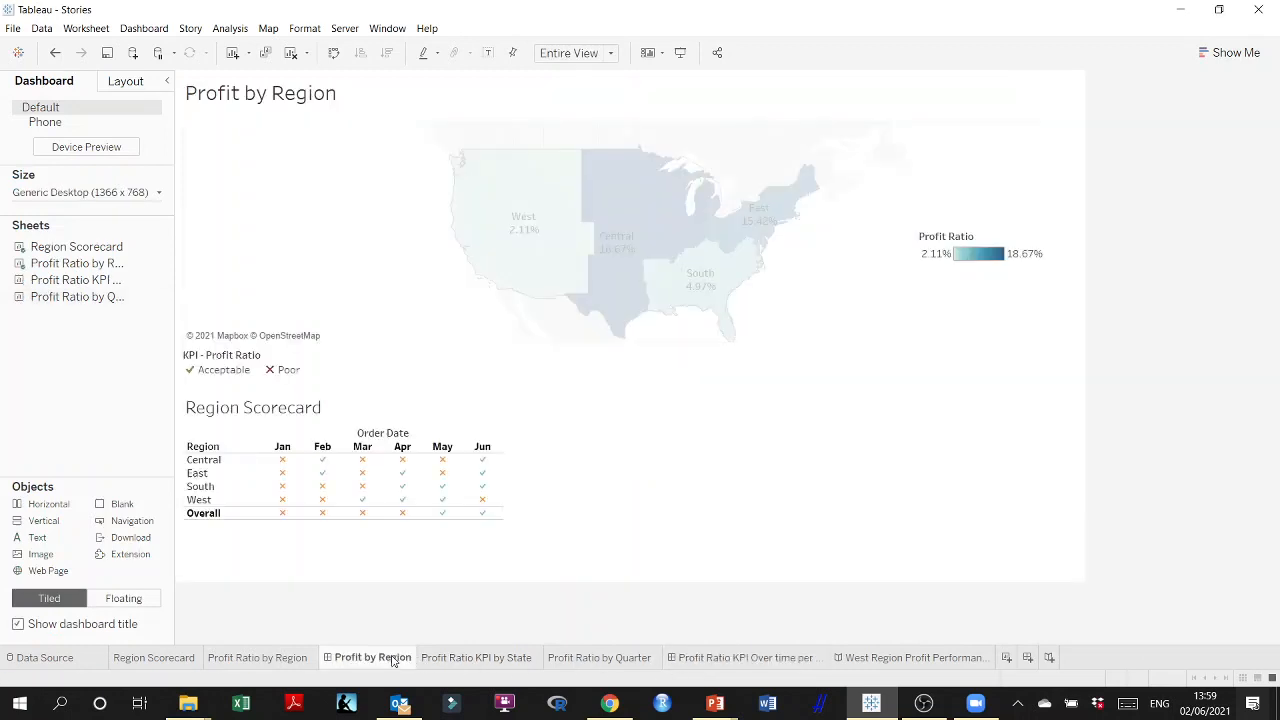
click(409, 260)
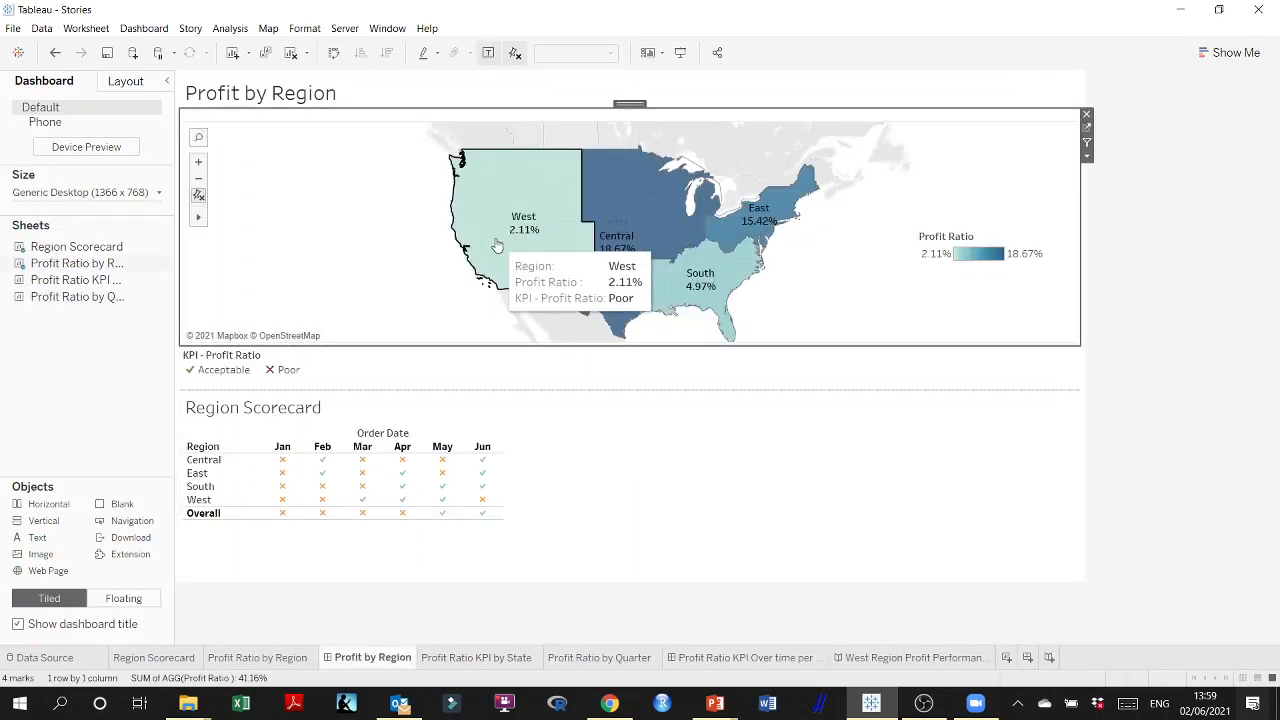
Reapply the West annotation's Region and Profit Ratio text on the first story point and move the annotation slightly higher off the coast
click(871, 660)
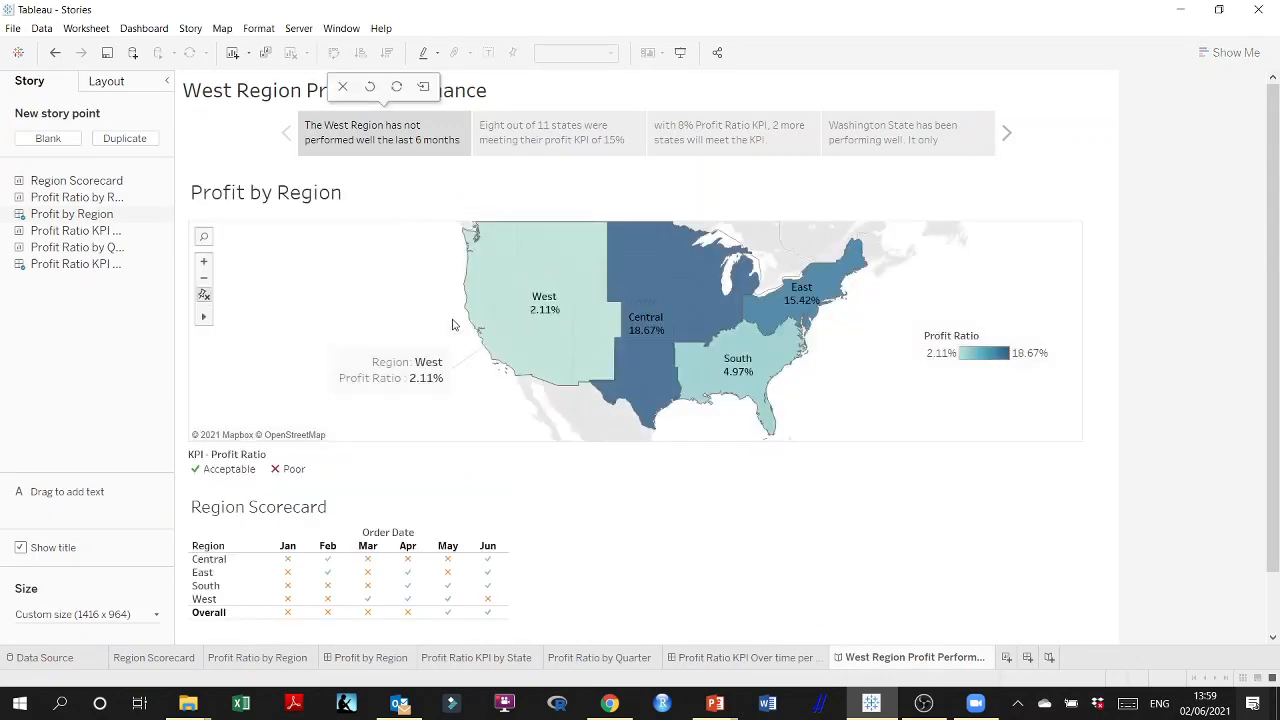
click(425, 388)
right_click(425, 386)
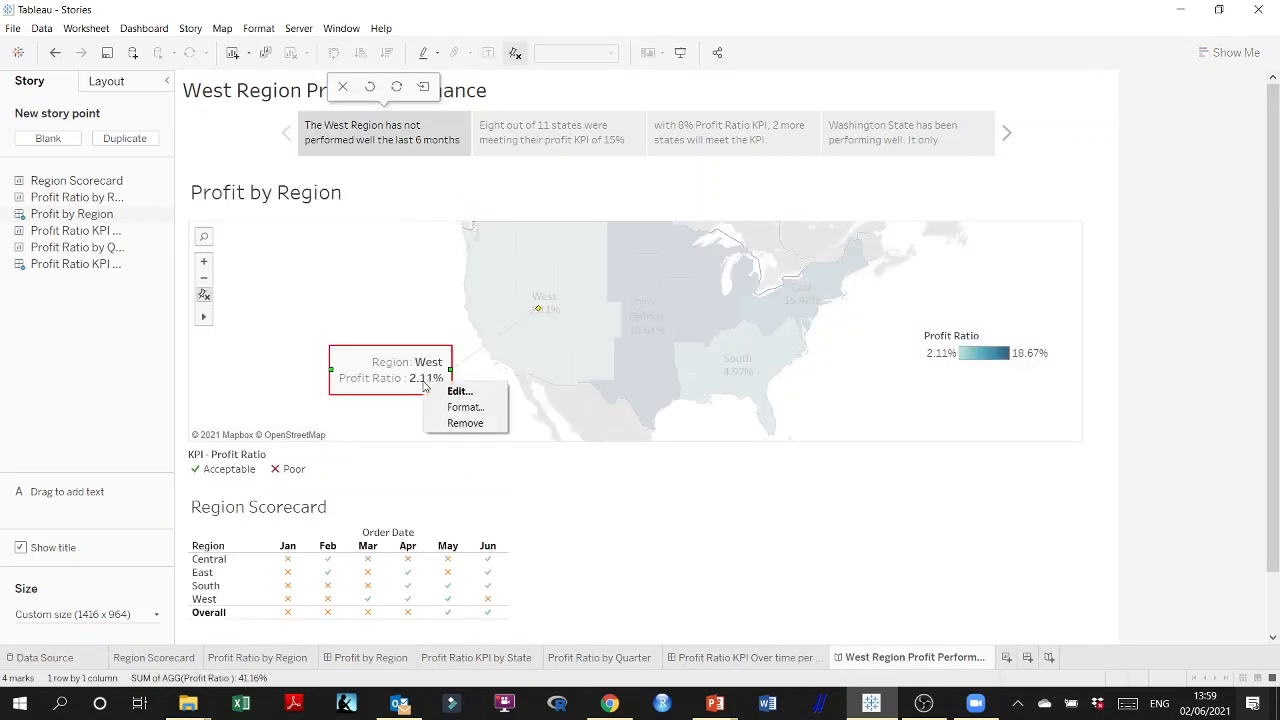
click(462, 395)
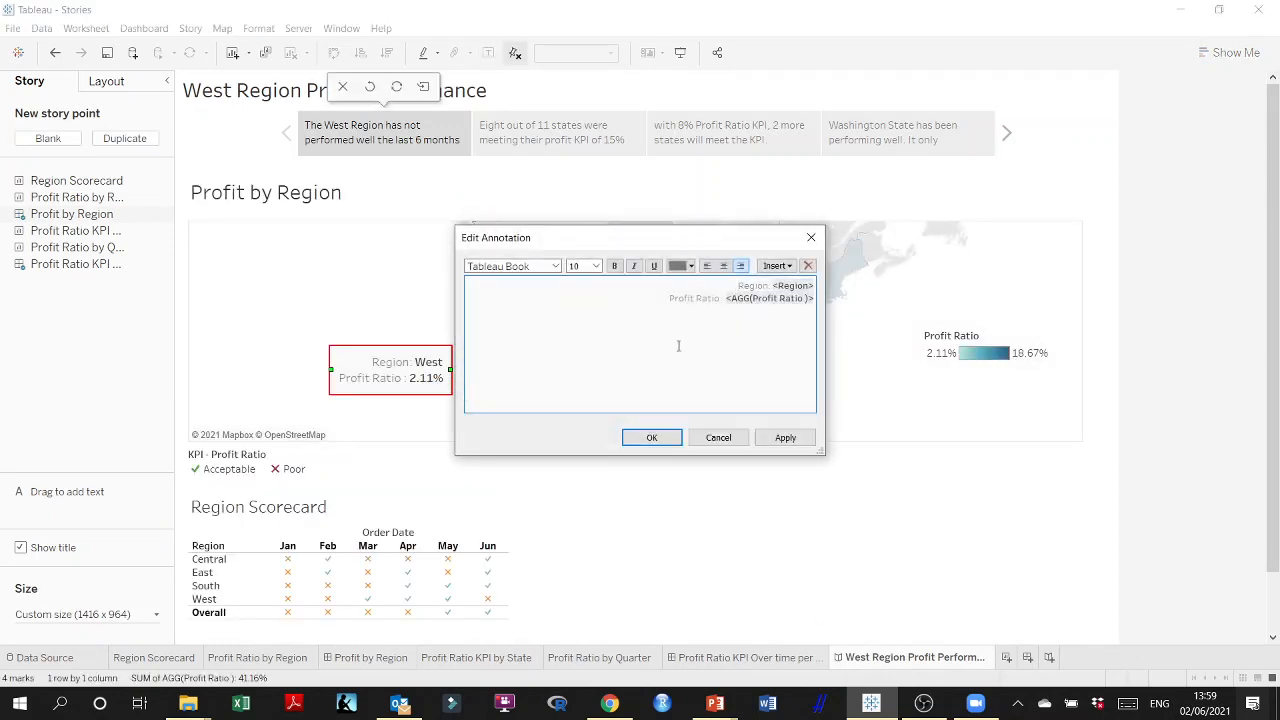
click(765, 437)
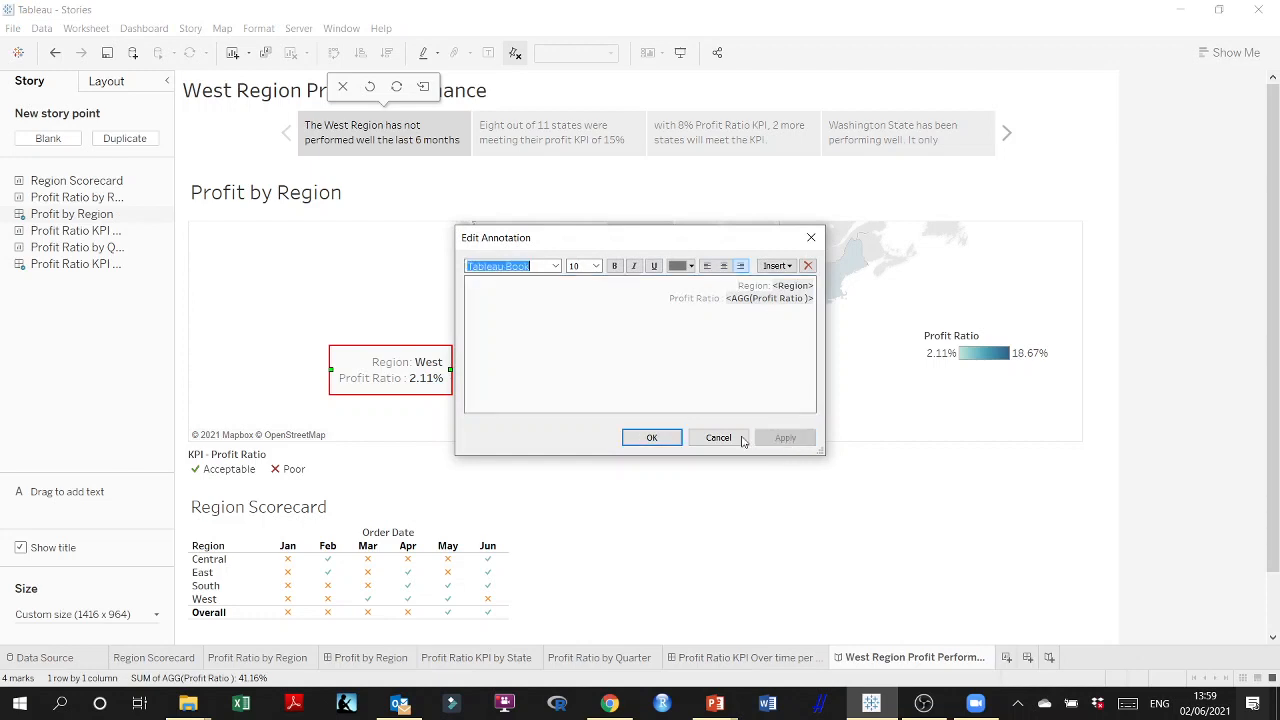
click(660, 432)
drag(422, 397, 409, 352)
Compare the West region's KPI - Profit Ratio tooltip in the story with its source dashboard and worksheet, ending back on the story
click(553, 360)
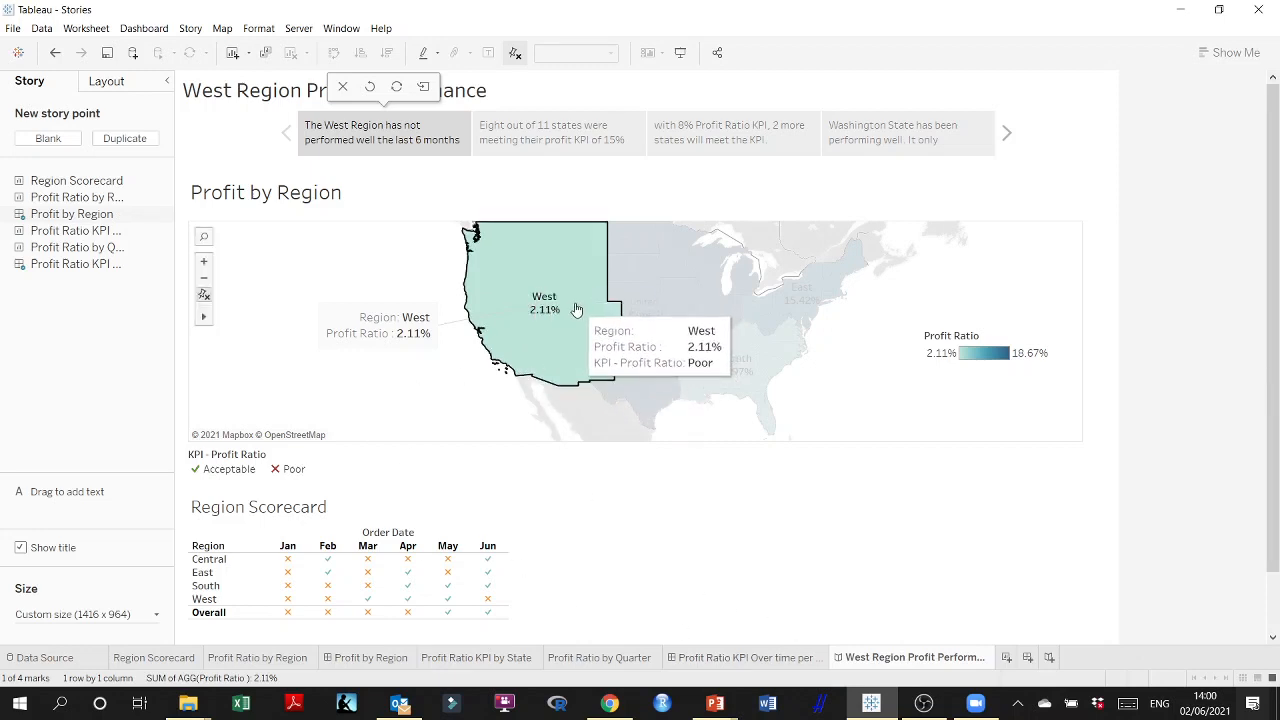
click(370, 657)
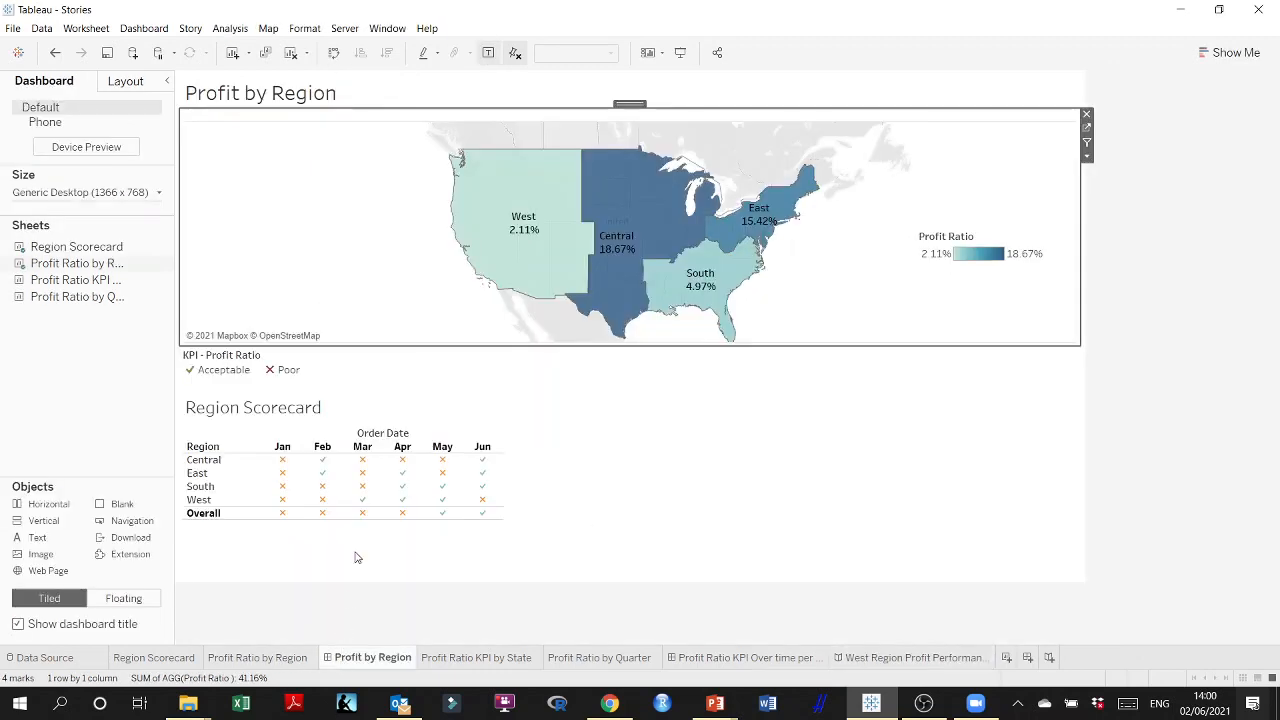
click(252, 657)
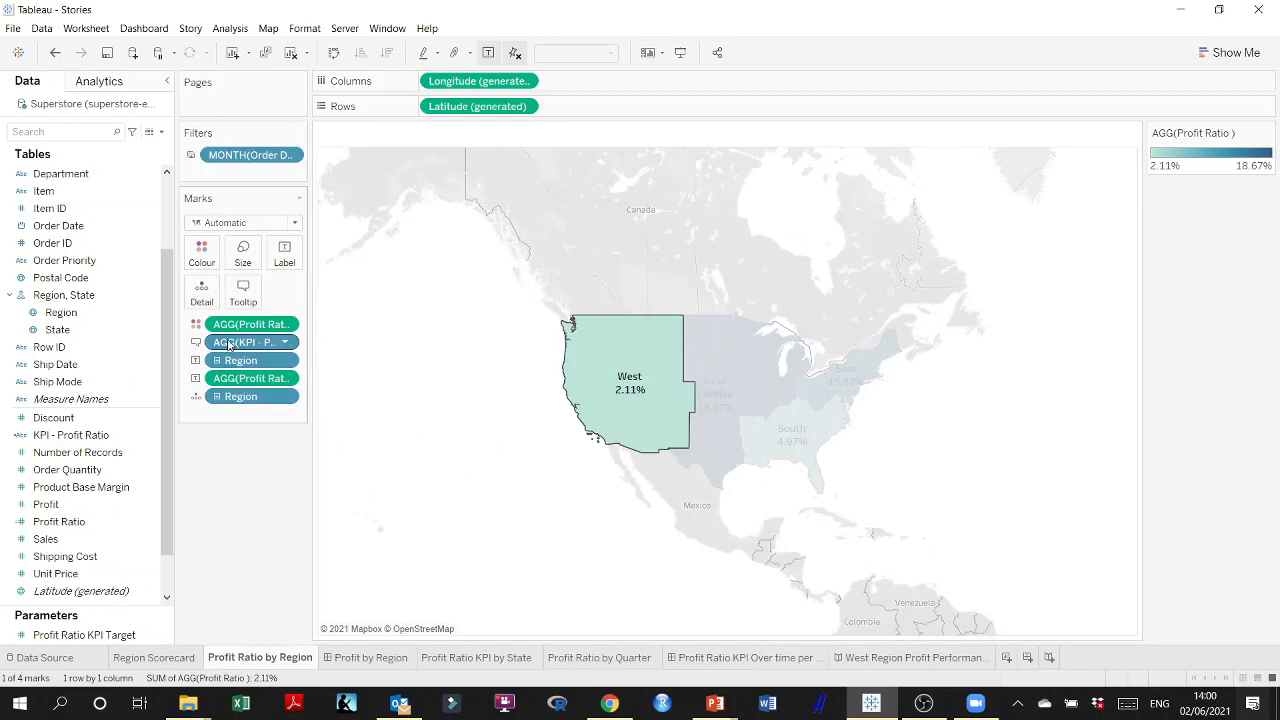
mouse_move(622, 413)
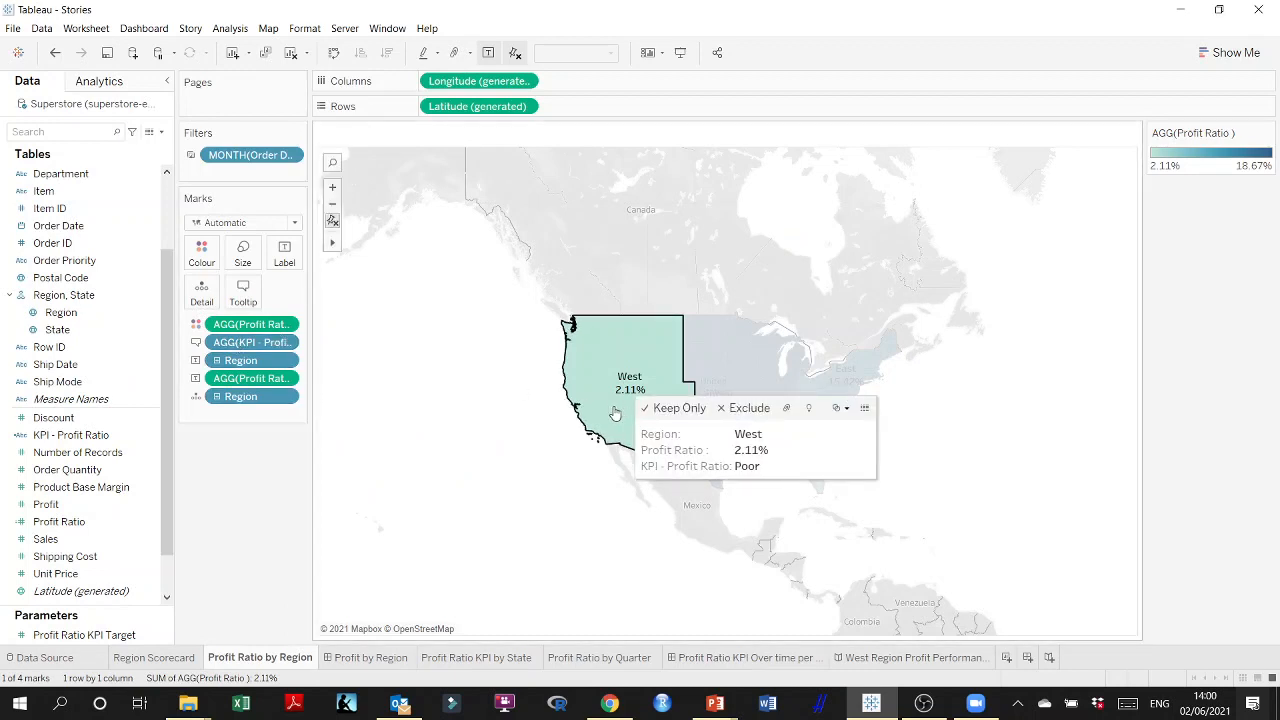
click(745, 659)
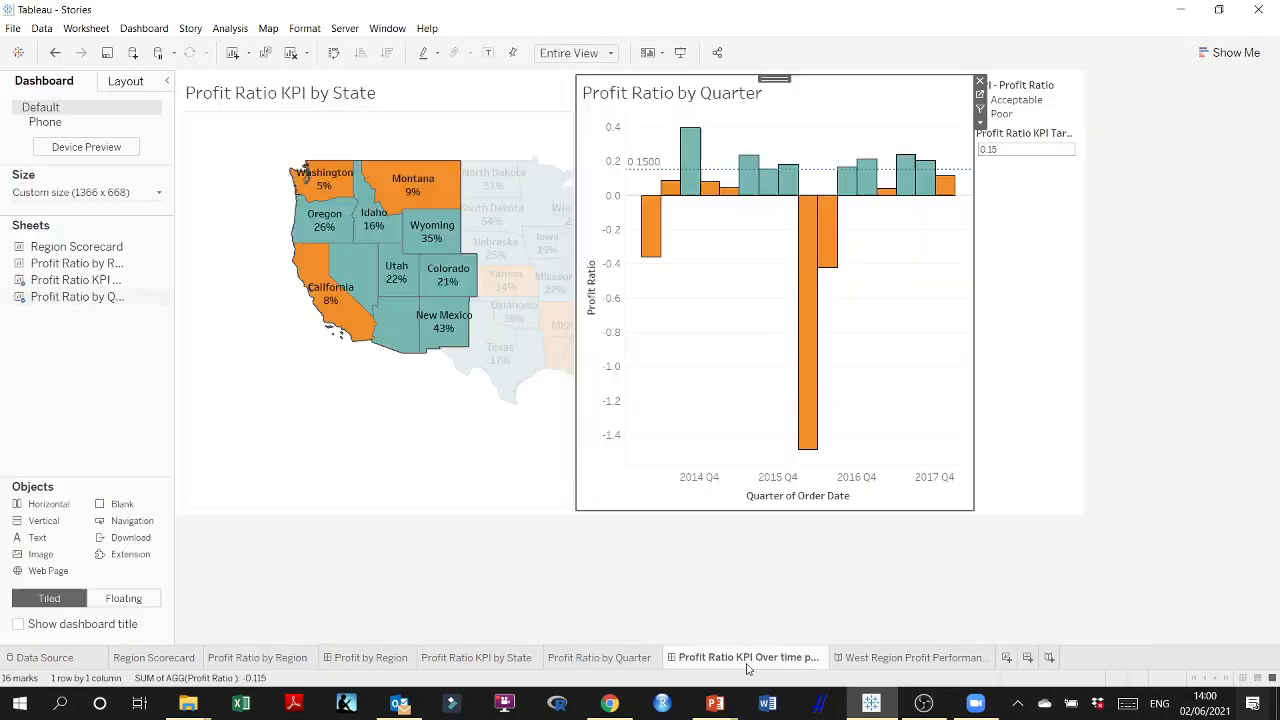
click(880, 660)
mouse_move(546, 334)
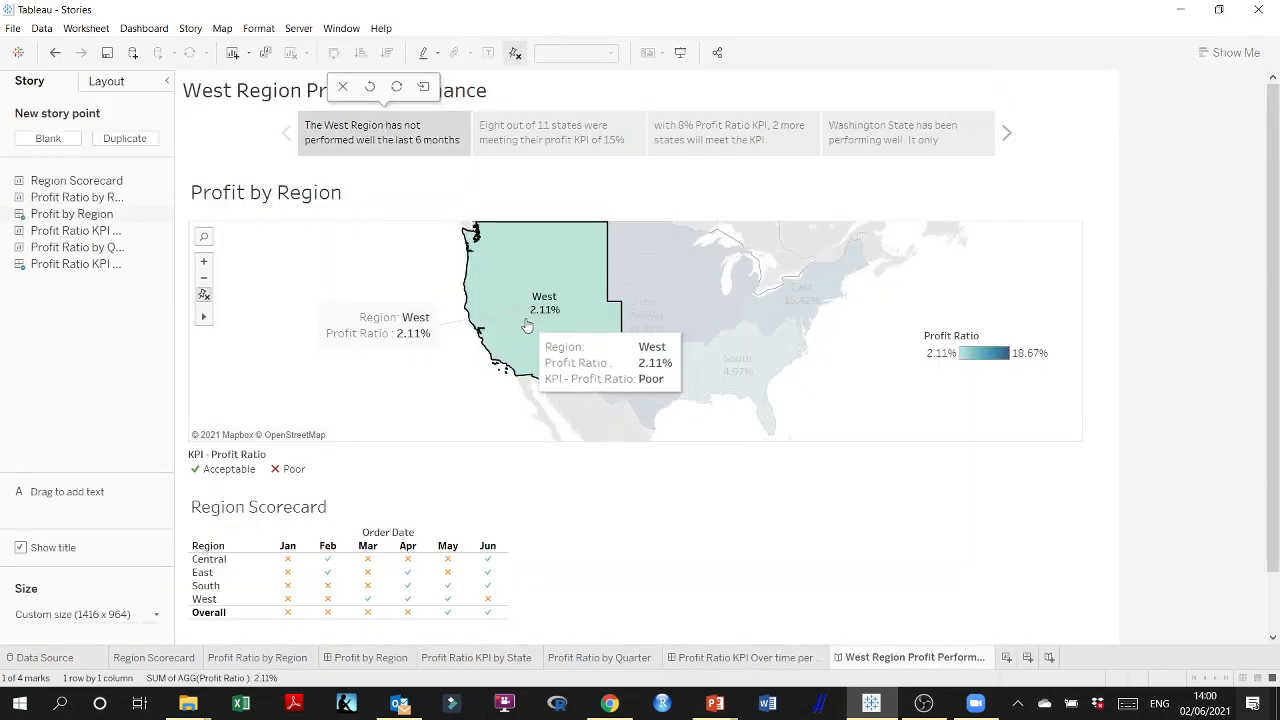
Replace the West region's annotation with a mark annotation showing Region, Profit Ratio and KPI - Profit Ratio, placed off the west coast
right_click(503, 307)
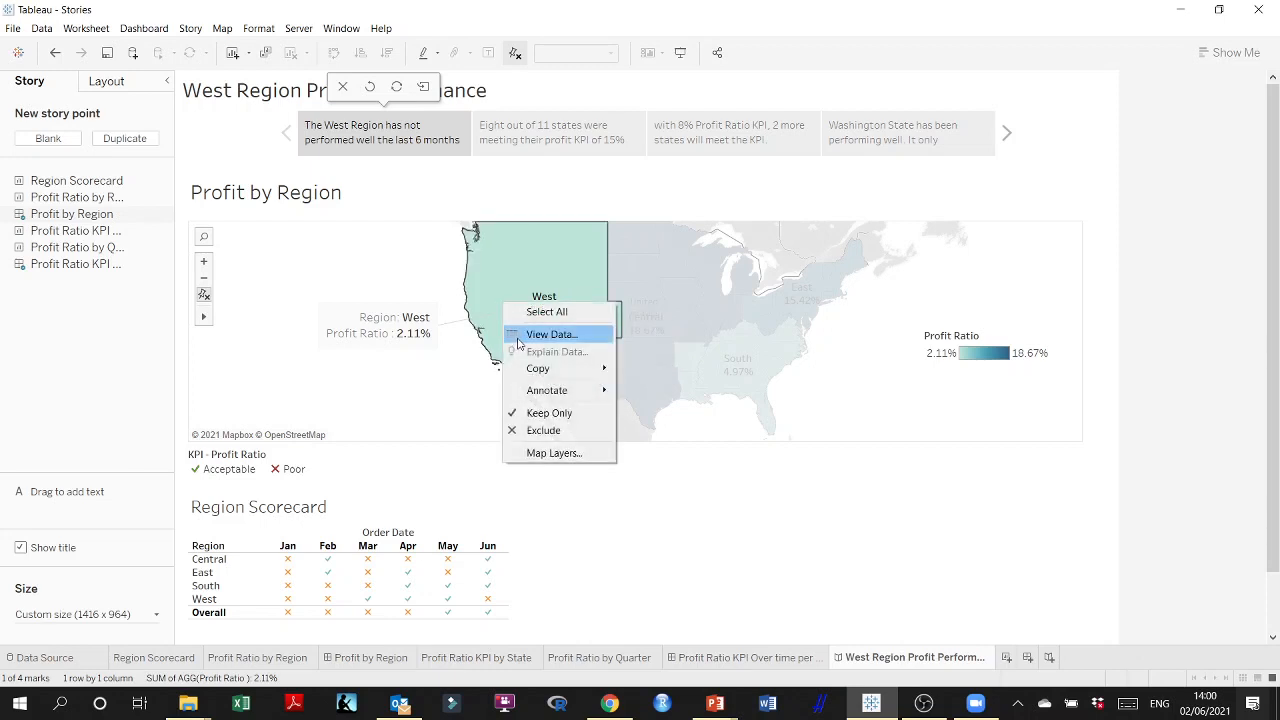
mouse_move(550, 392)
click(646, 393)
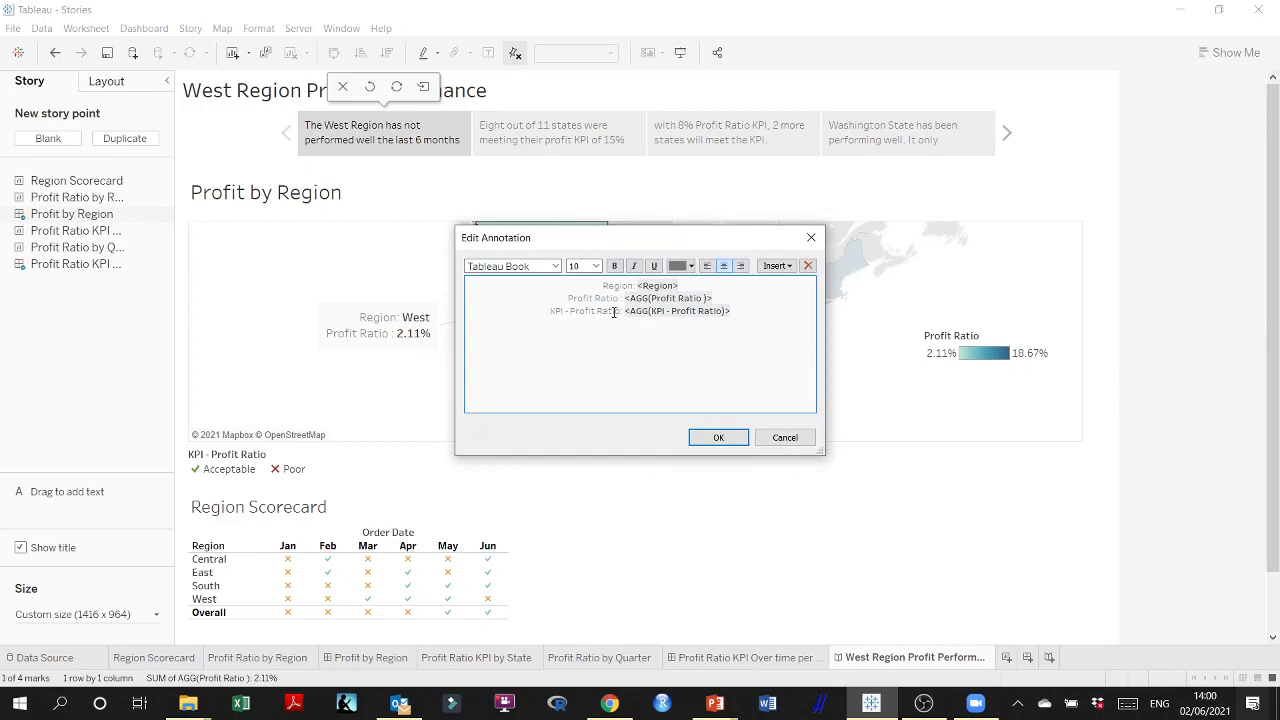
click(718, 437)
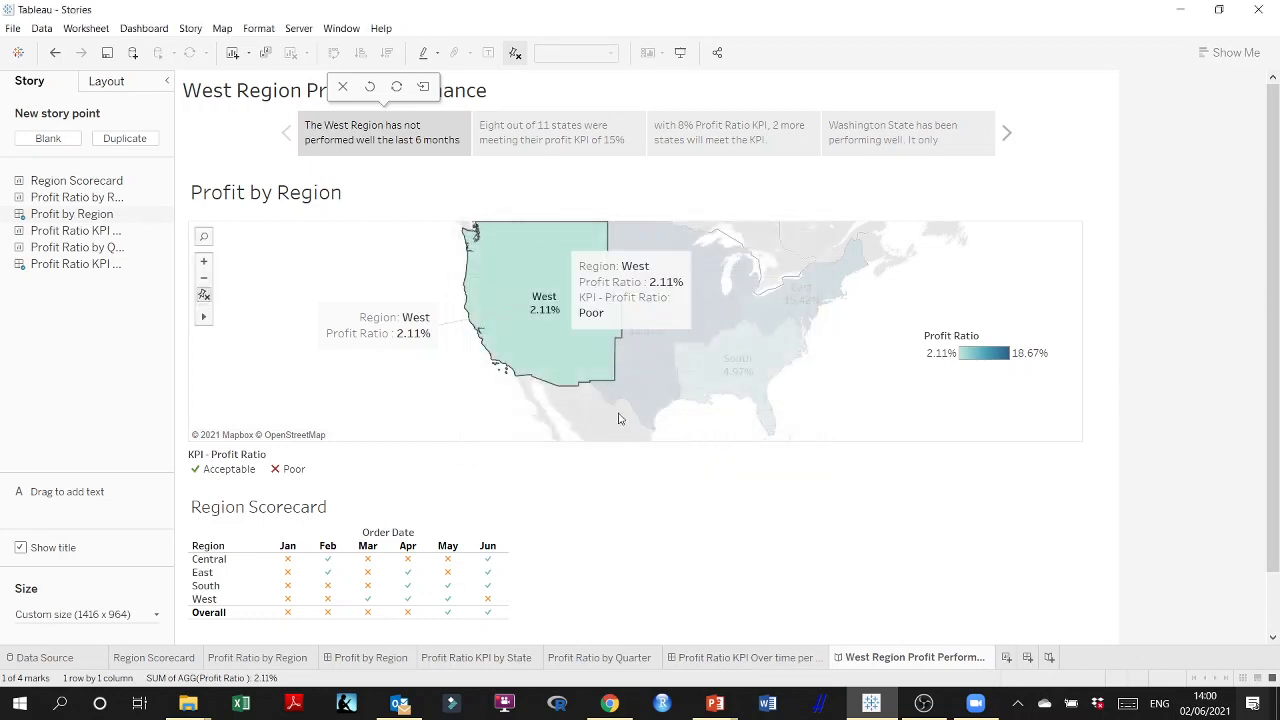
click(413, 350)
mouse_move(453, 348)
mouse_down()
mouse_move(649, 325)
mouse_move(366, 346)
mouse_move(378, 400)
mouse_up()
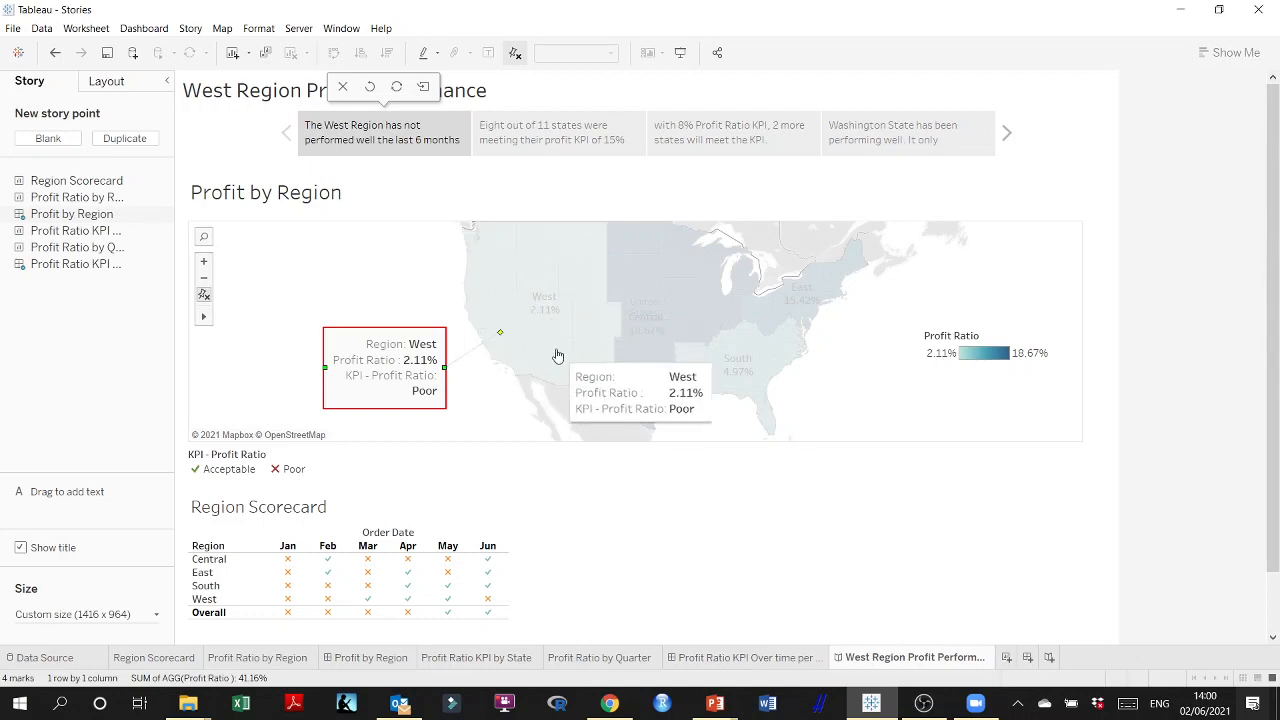
click(557, 354)
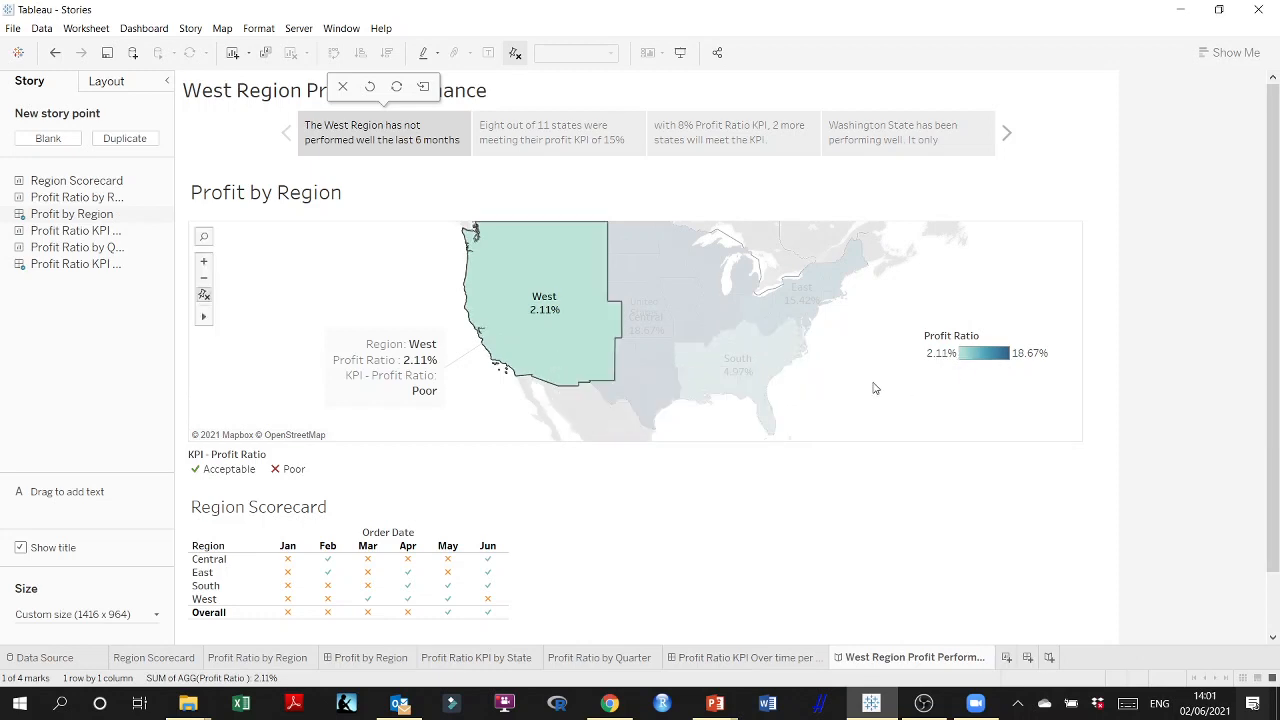
Annotate the South region mark with Region, Profit Ratio and KPI - Profit Ratio beside the southeast coast, and highlight both South and West
ctrl+click(782, 376)
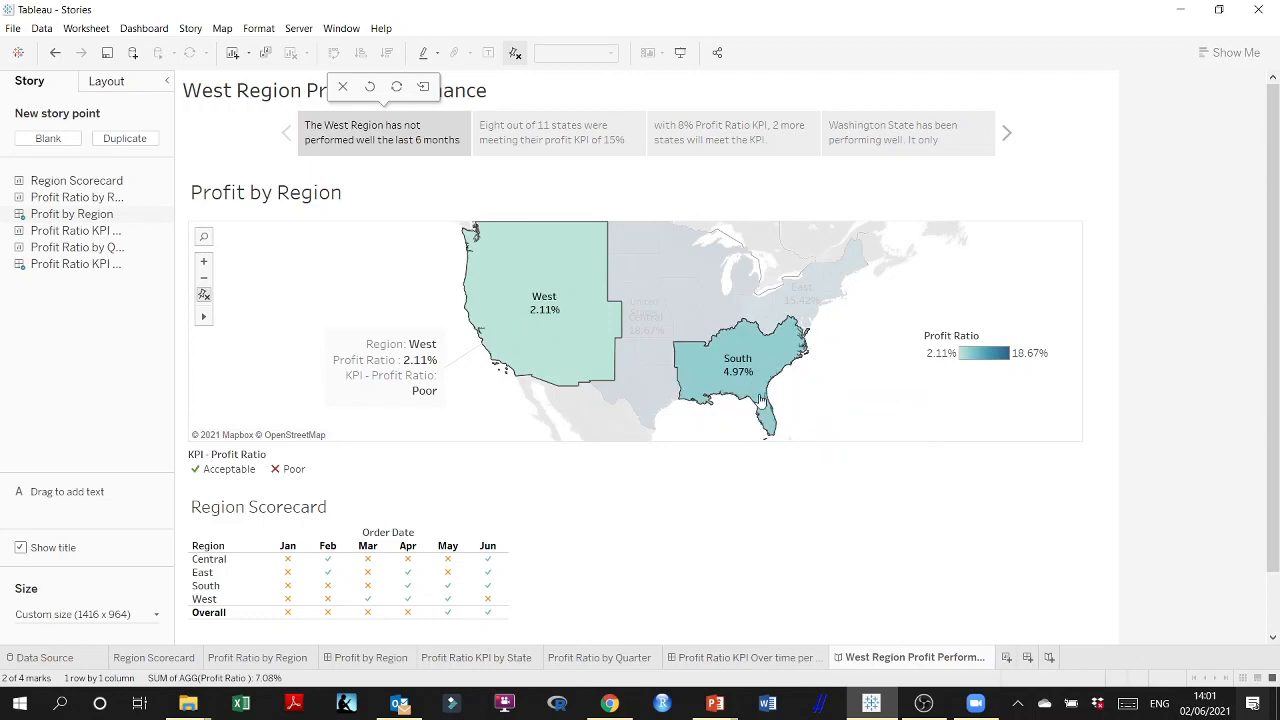
right_click(763, 373)
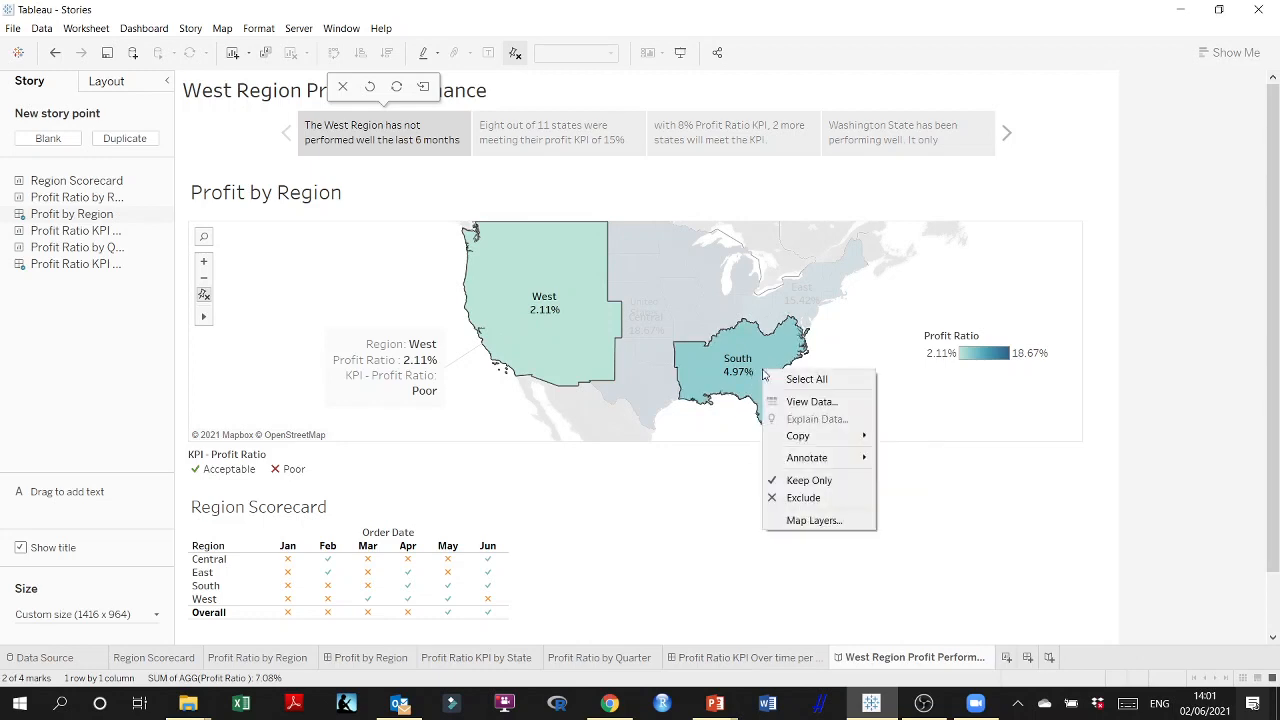
click(840, 366)
click(766, 378)
right_click(766, 373)
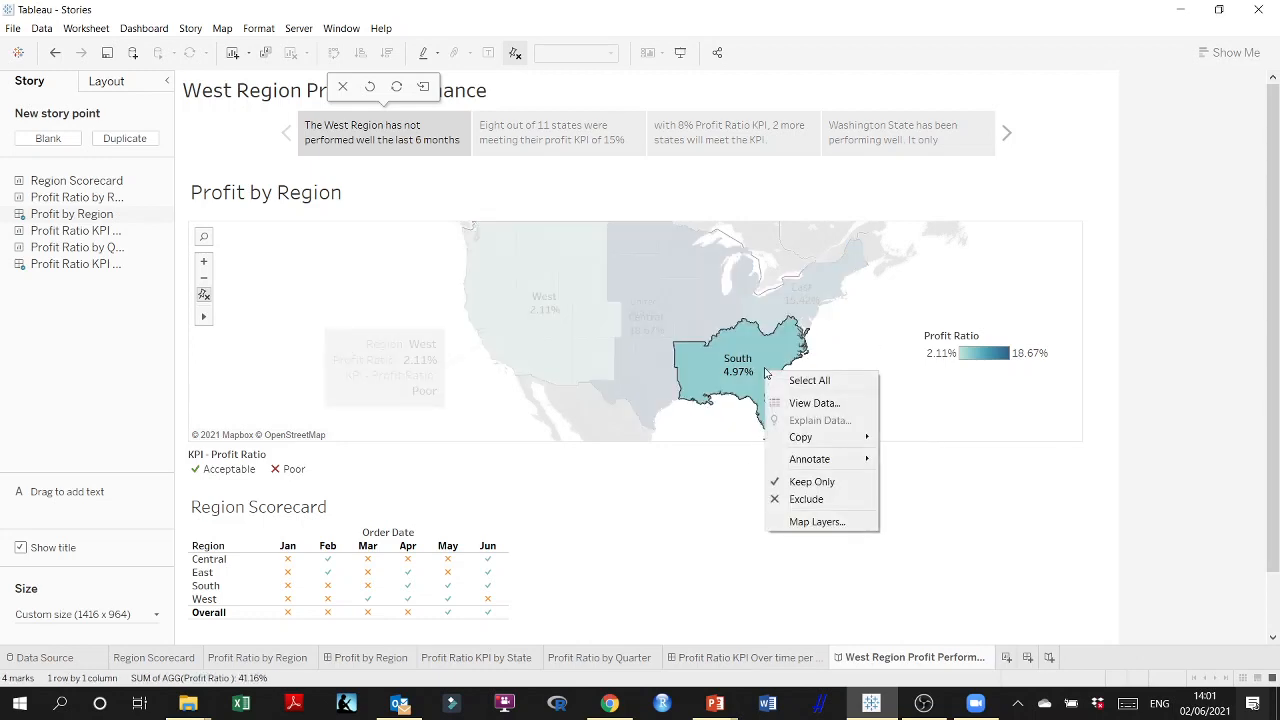
mouse_move(838, 463)
click(899, 463)
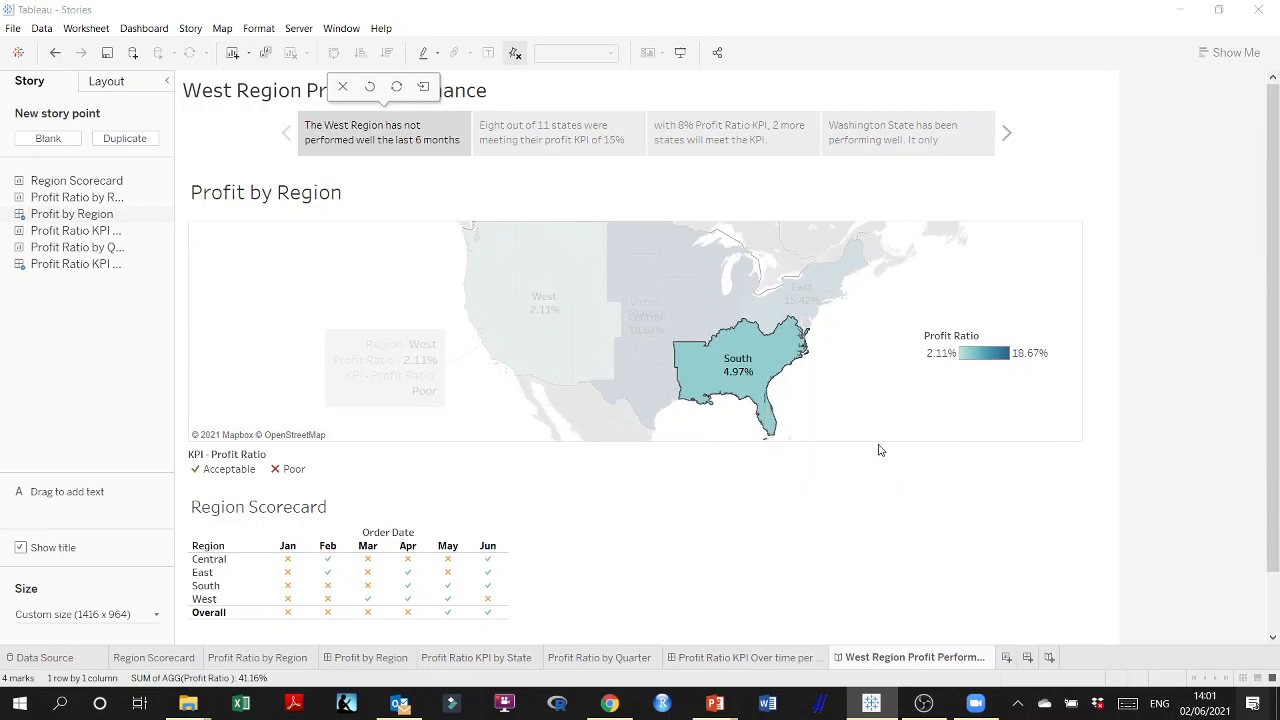
click(720, 436)
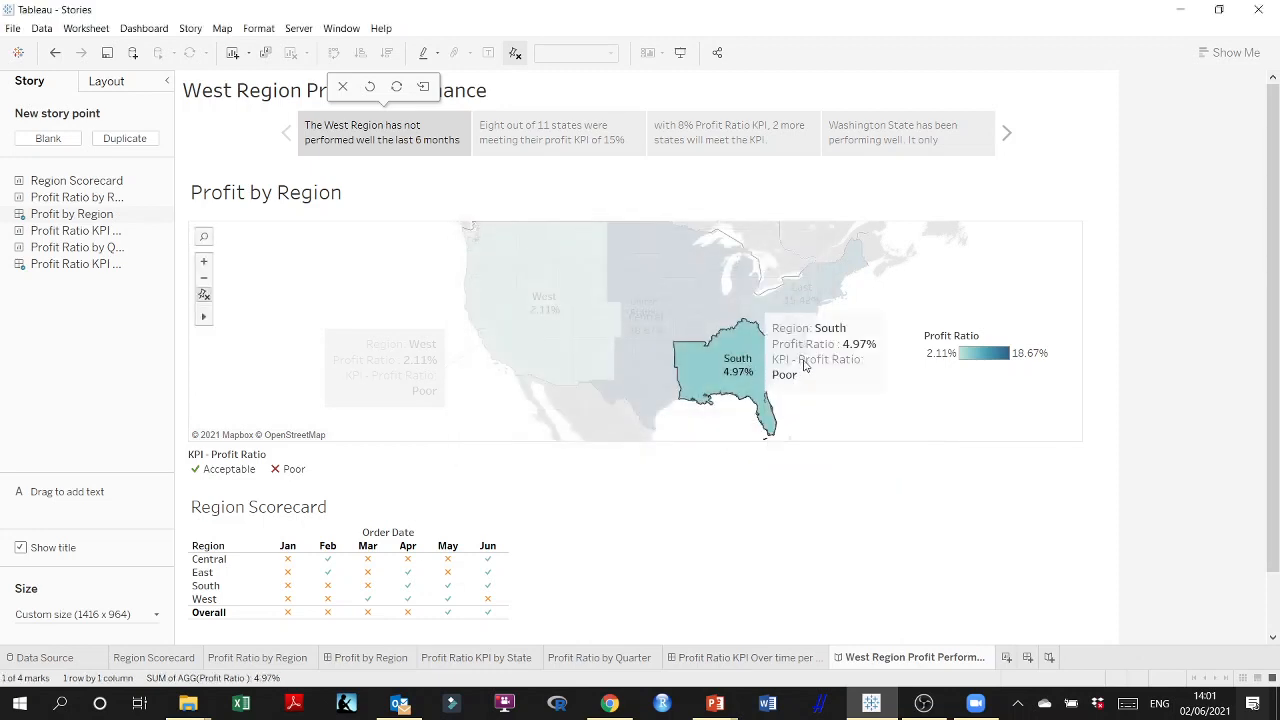
drag(818, 387, 877, 432)
click(718, 385)
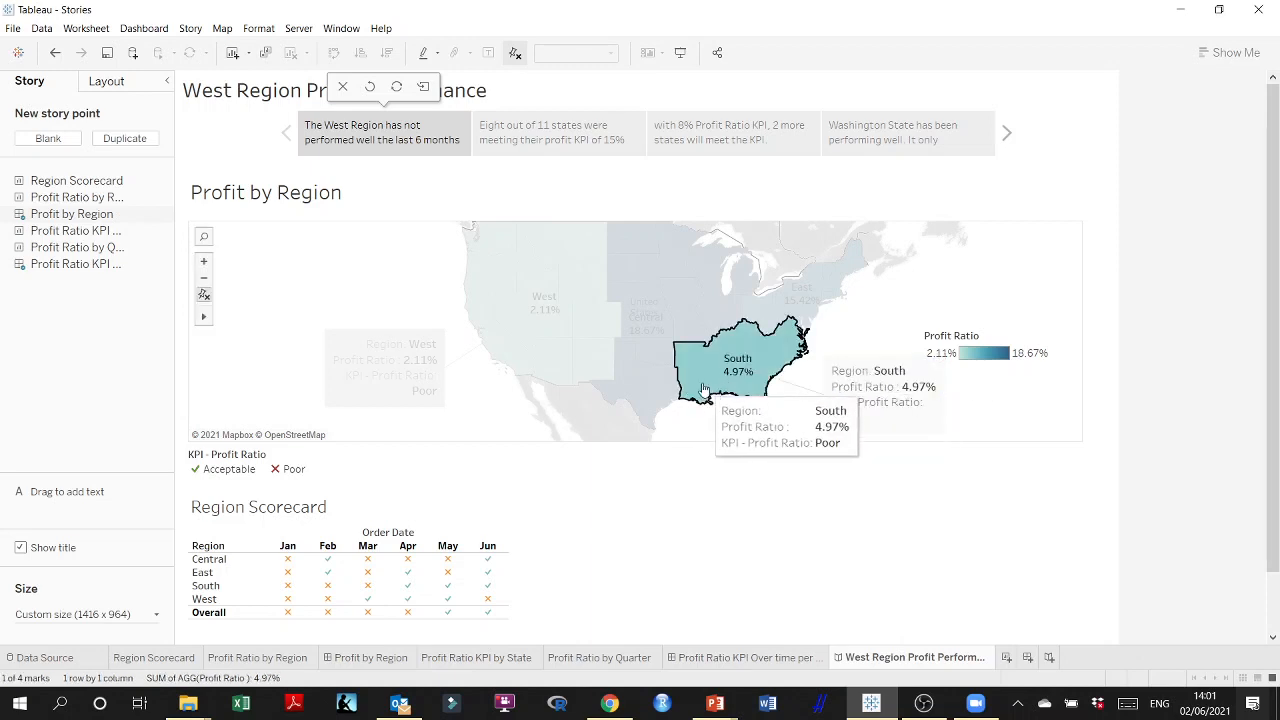
ctrl+click(553, 346)
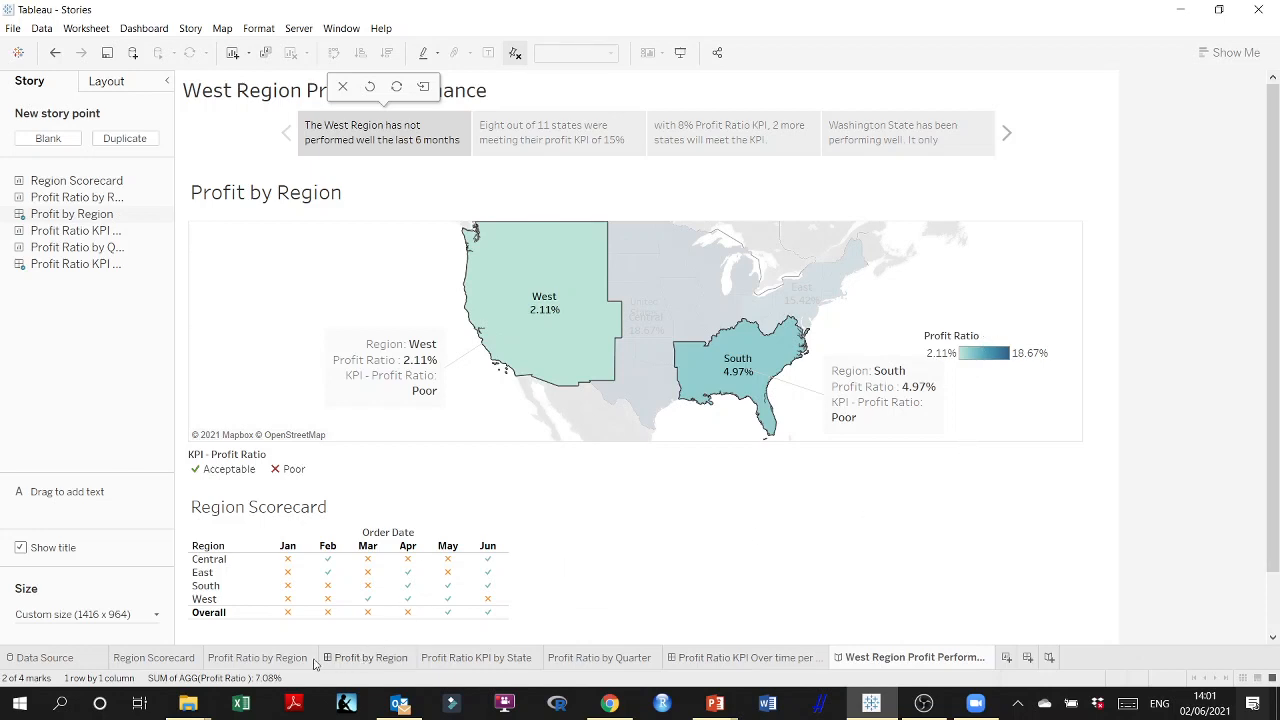
On the Profit by Region dashboard, move the Profit Ratio legend lower and further right, clear of the South annotation, and return to the story
click(365, 658)
click(973, 272)
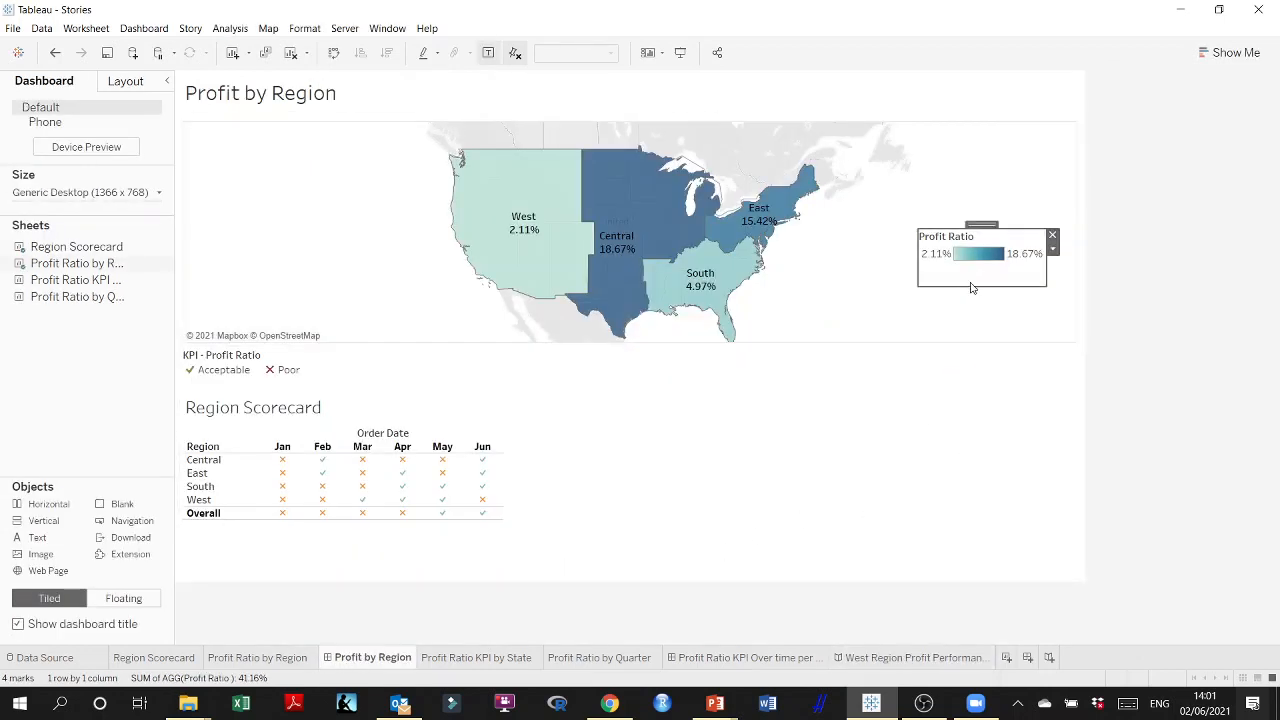
drag(982, 224, 1004, 278)
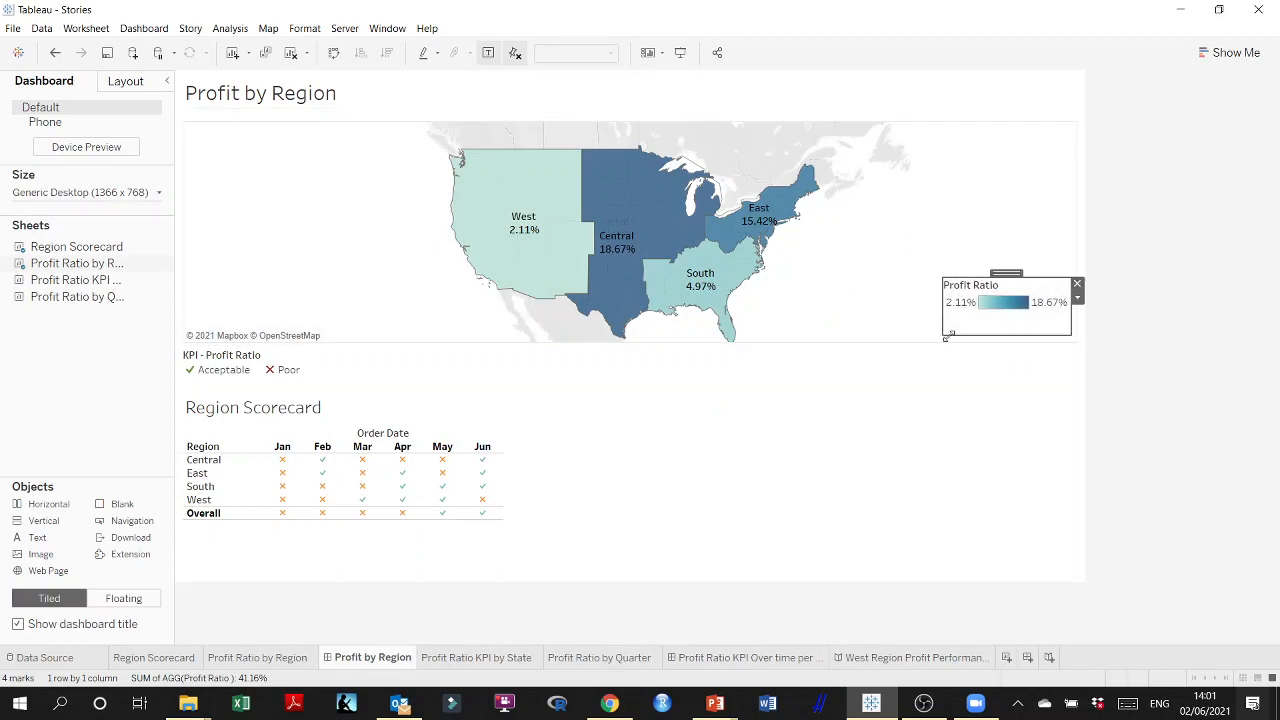
click(850, 658)
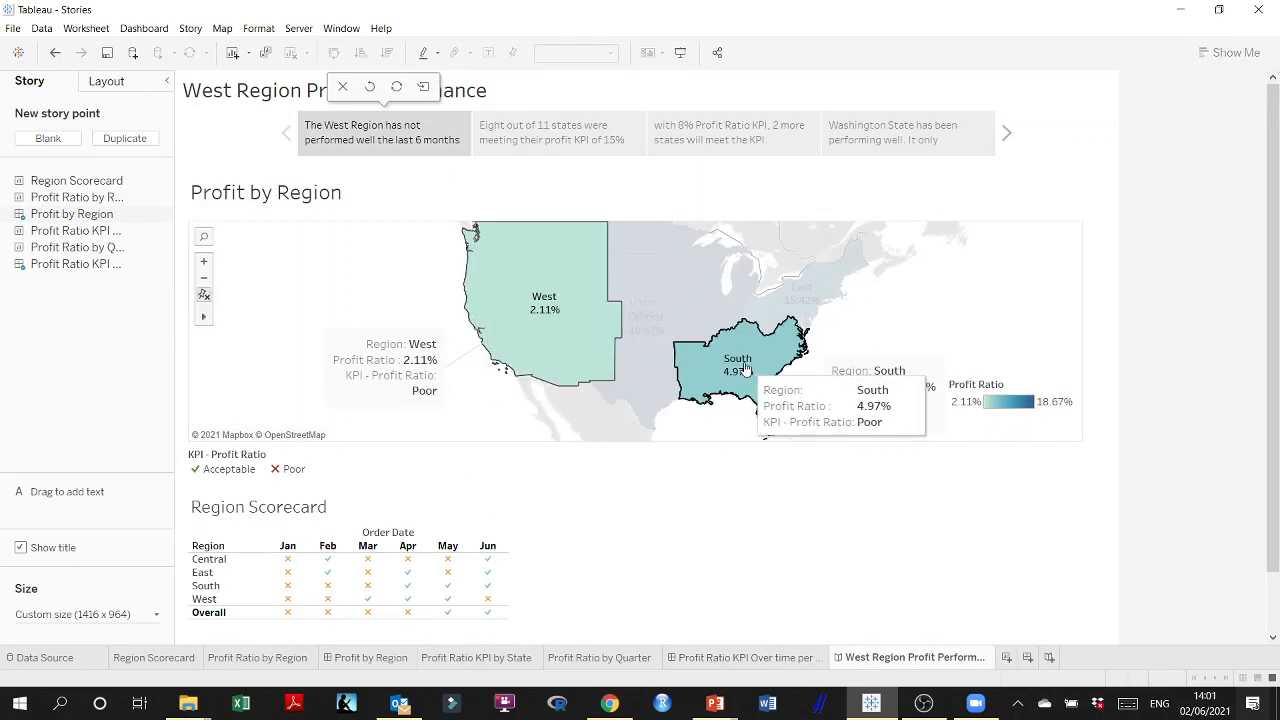
Reword the first story point's caption to "The West and South Region did not perform well in the last 6 months"
double_click(393, 141)
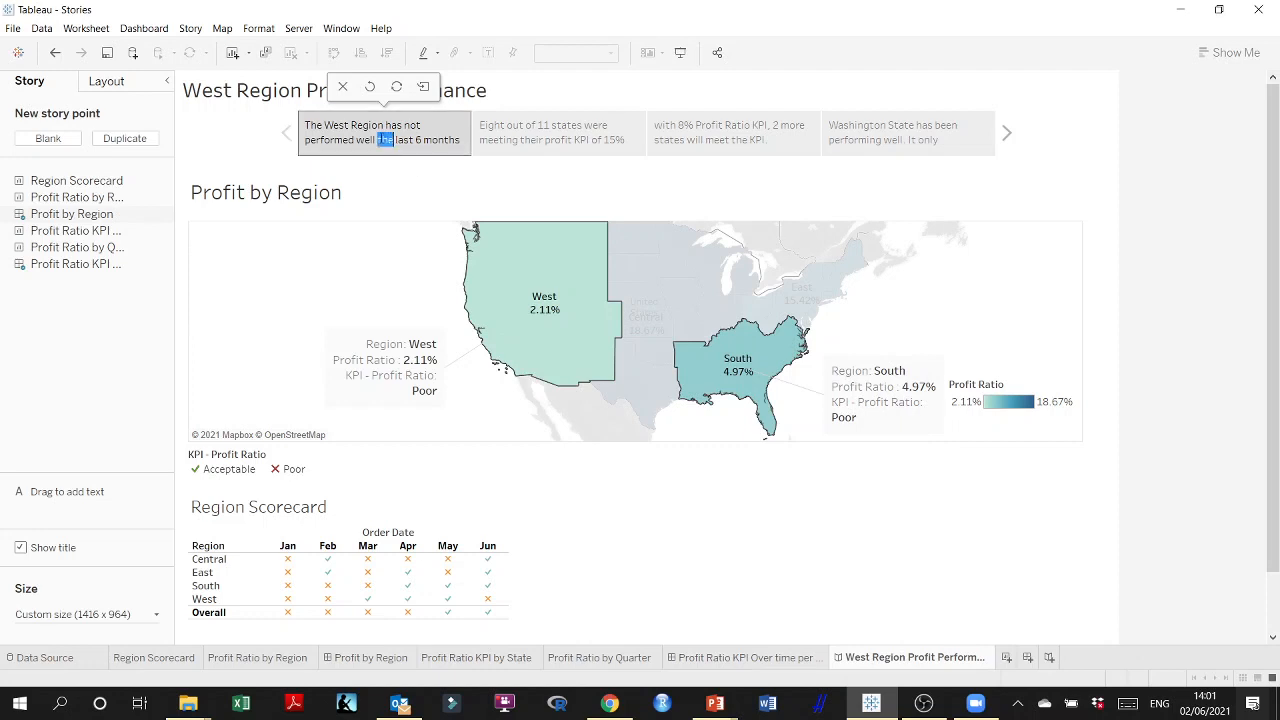
click(351, 125)
text(and South)
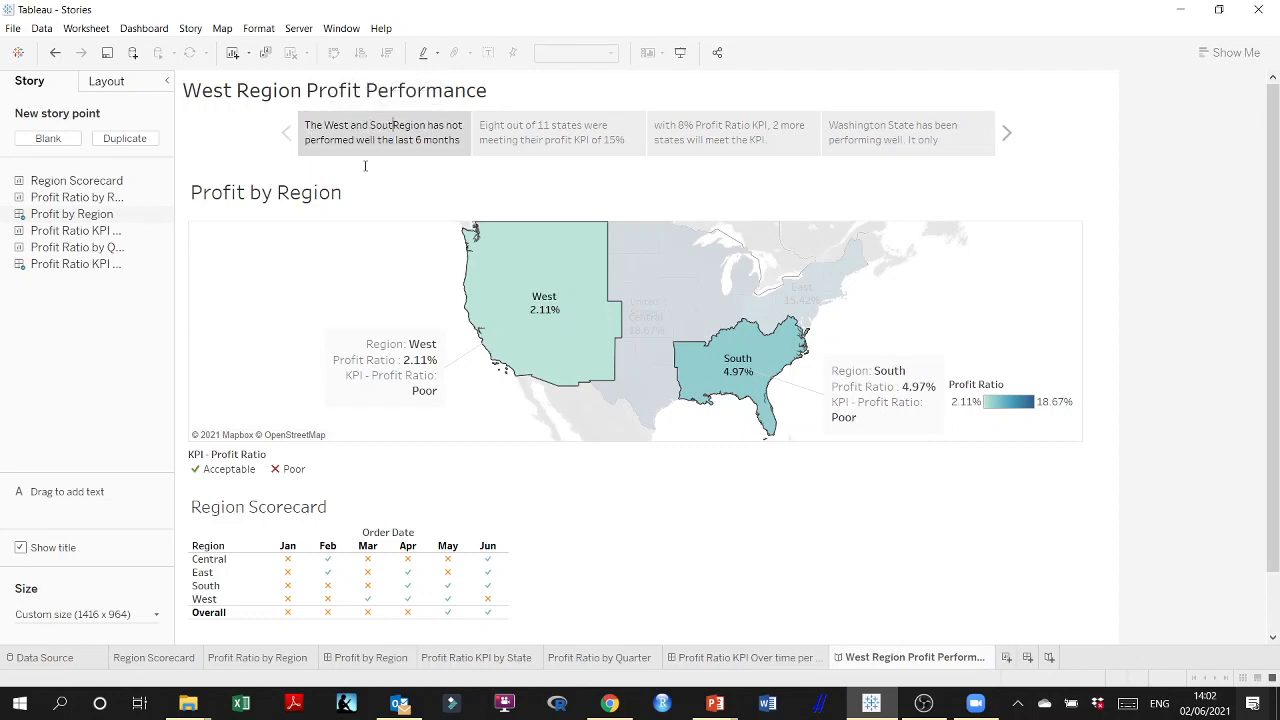
click(433, 125)
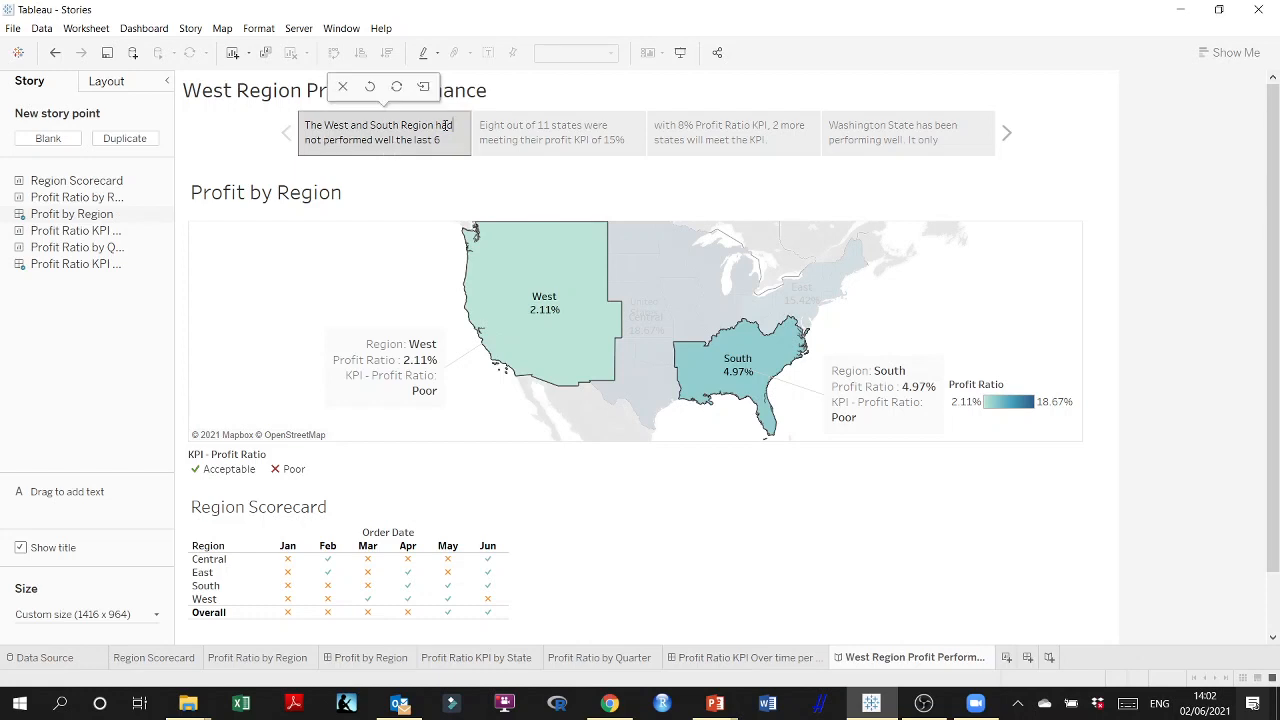
text(did)
key(BackSpace)
key(BackSpace)
click(386, 140)
text(in the)
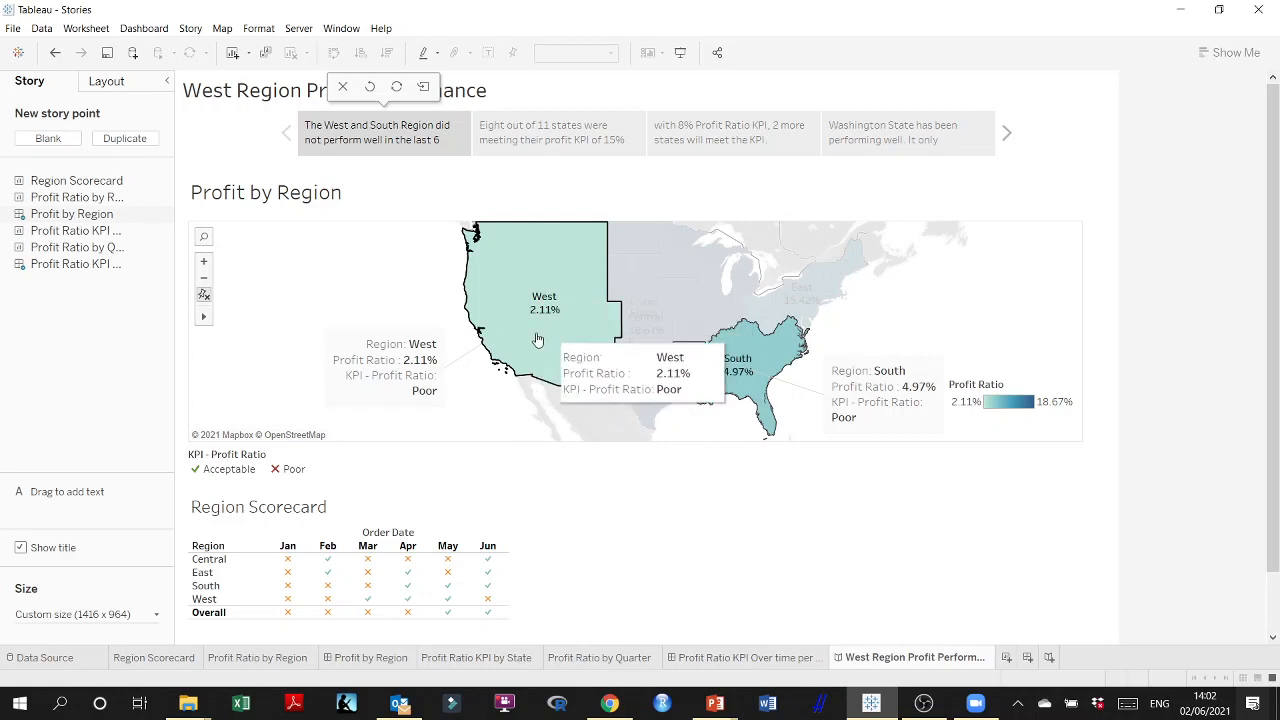
Review the second, third and fourth story points in turn
click(585, 142)
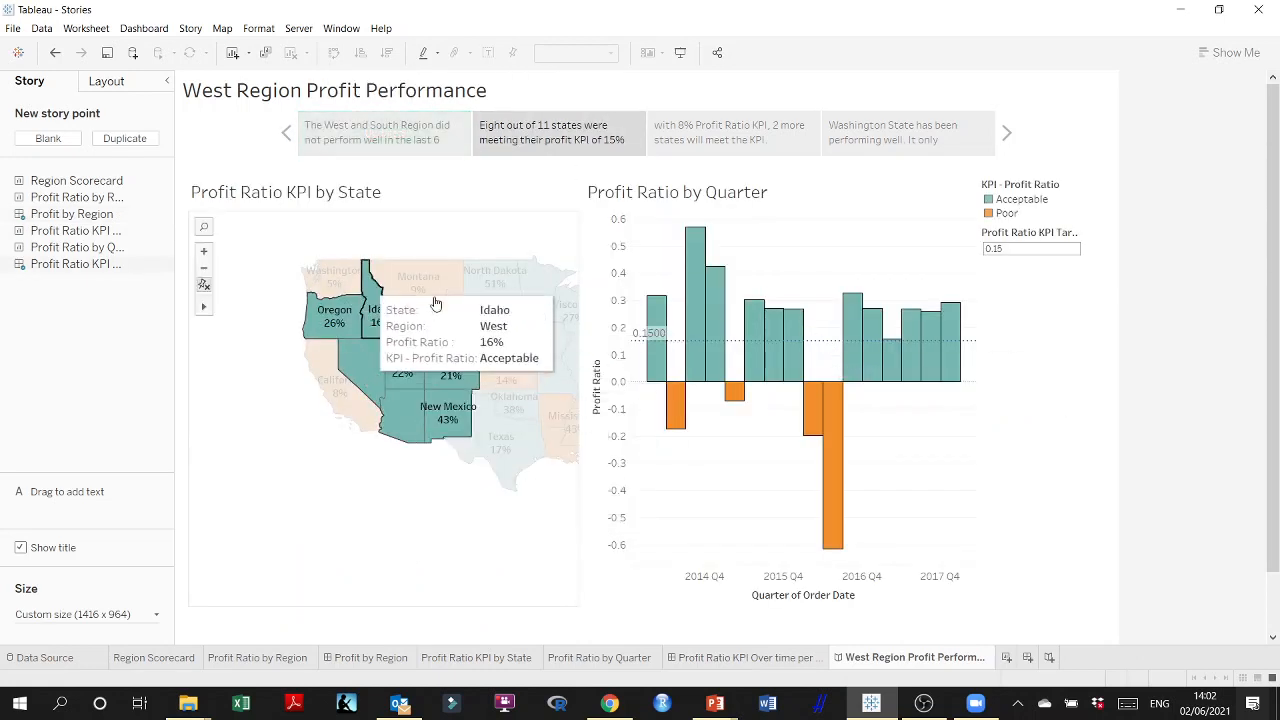
click(716, 146)
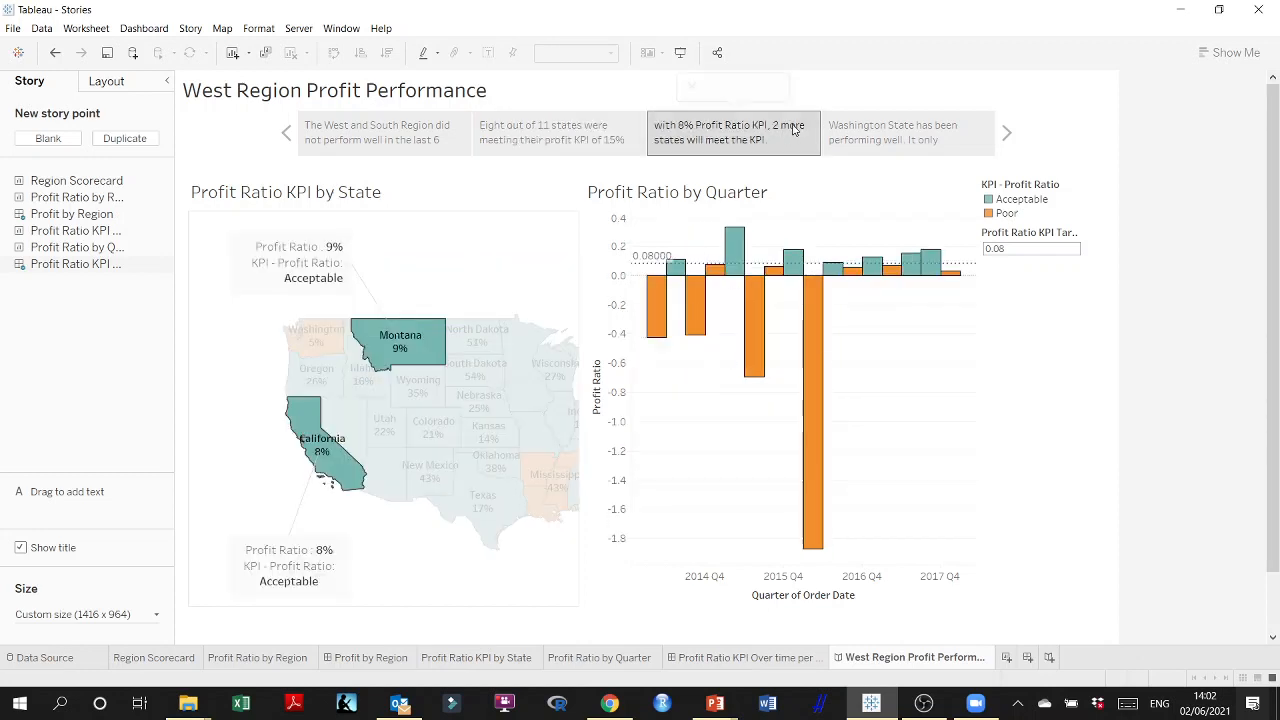
click(898, 133)
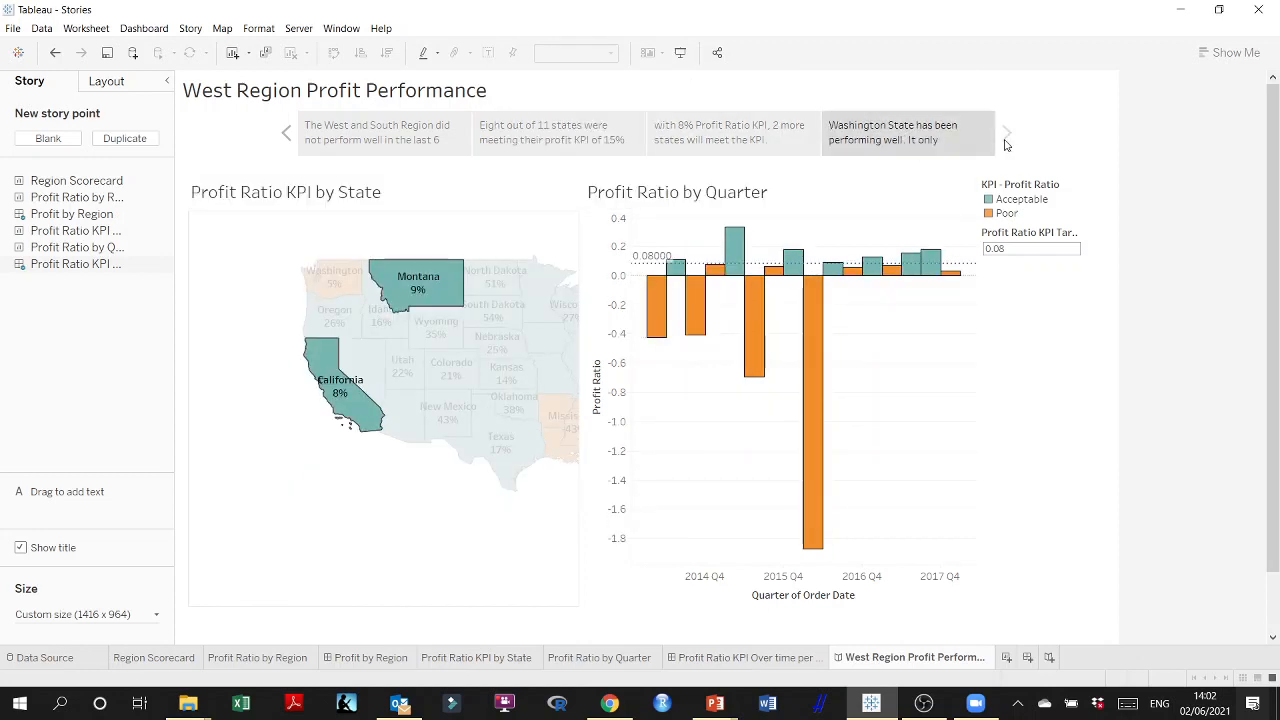
Switch to the Telling Story w Dashboards Ch7 - Part II presentation in PowerPoint, read the story-point instructions on slides 13 and 14, and return to Tableau
click(715, 704)
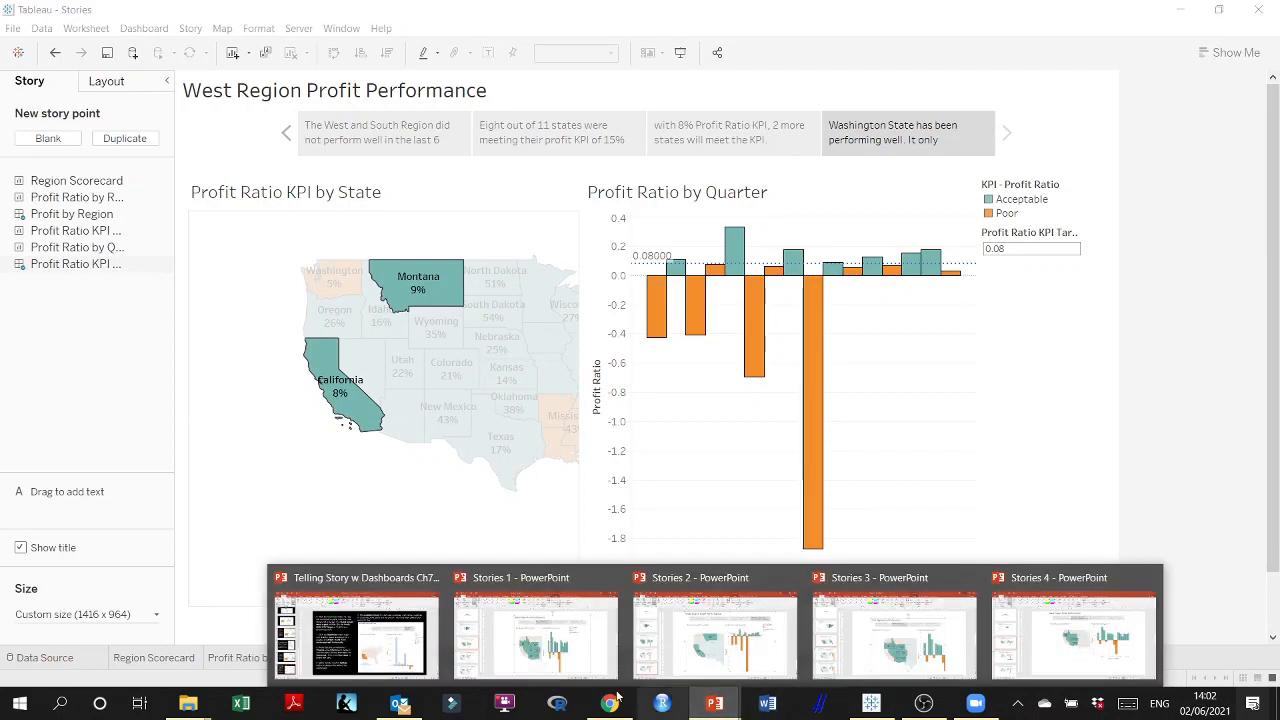
click(342, 645)
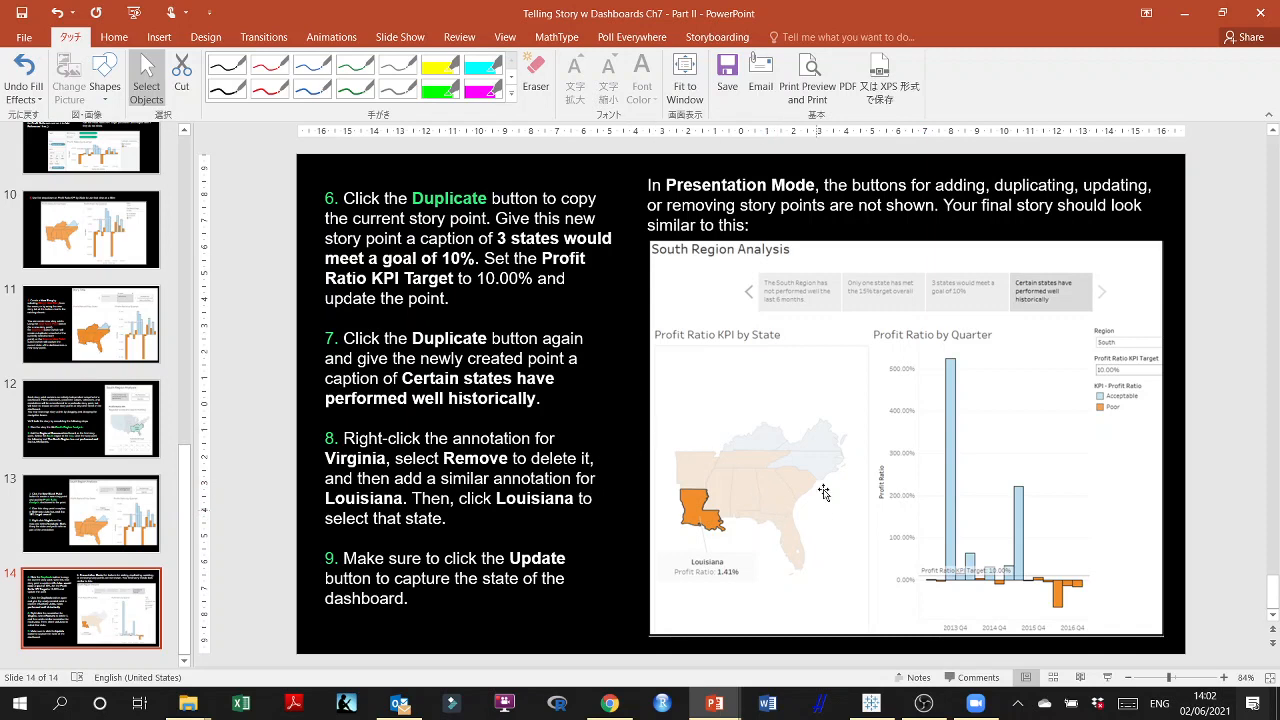
click(871, 704)
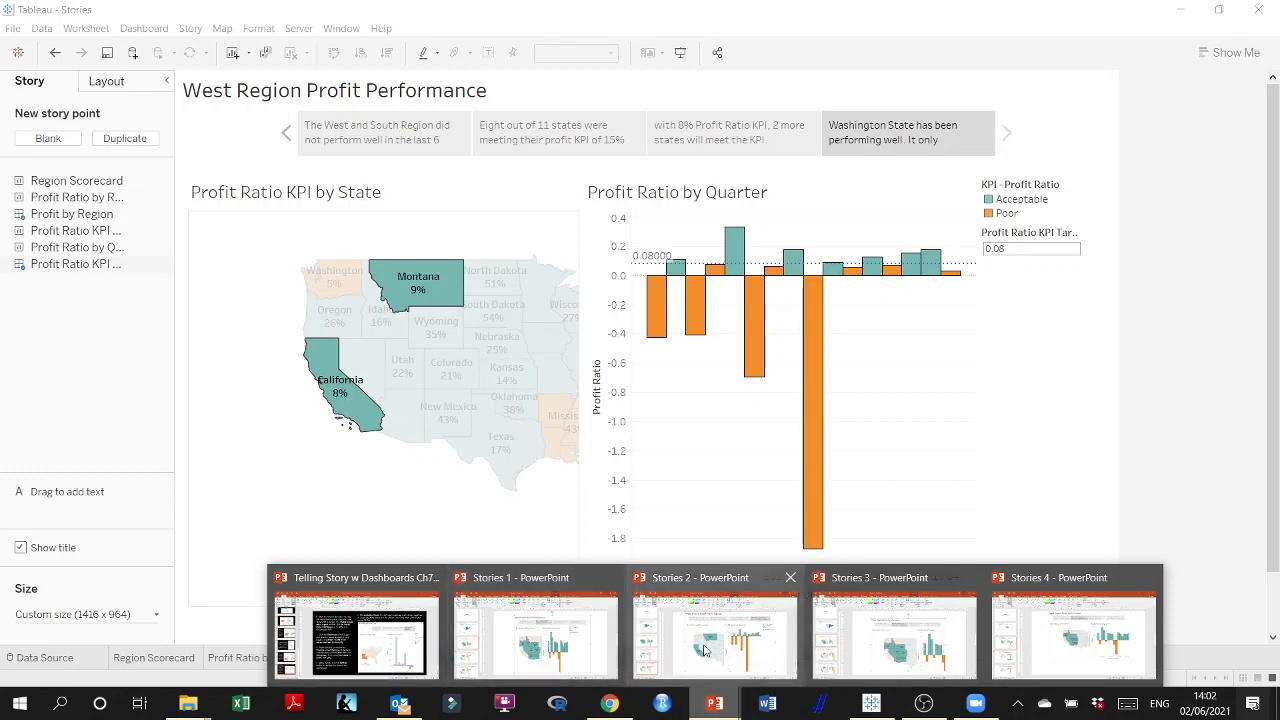
click(393, 653)
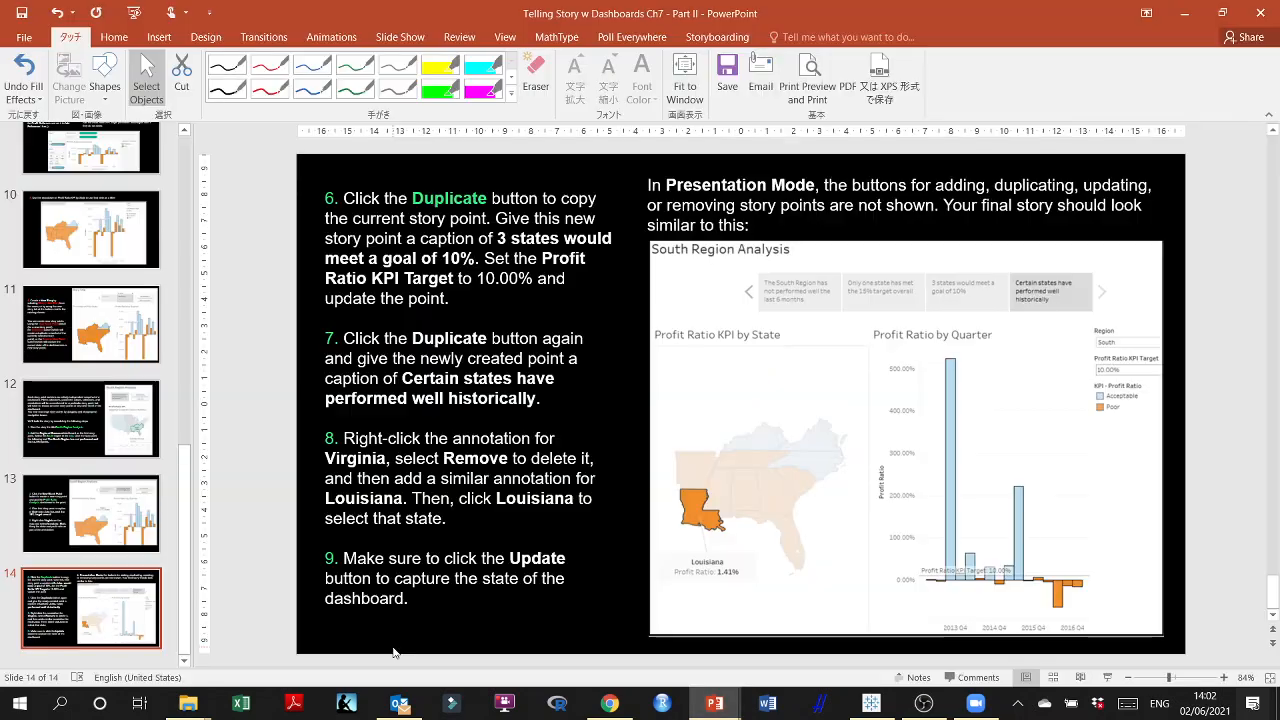
scroll(92, 283, up, 1)
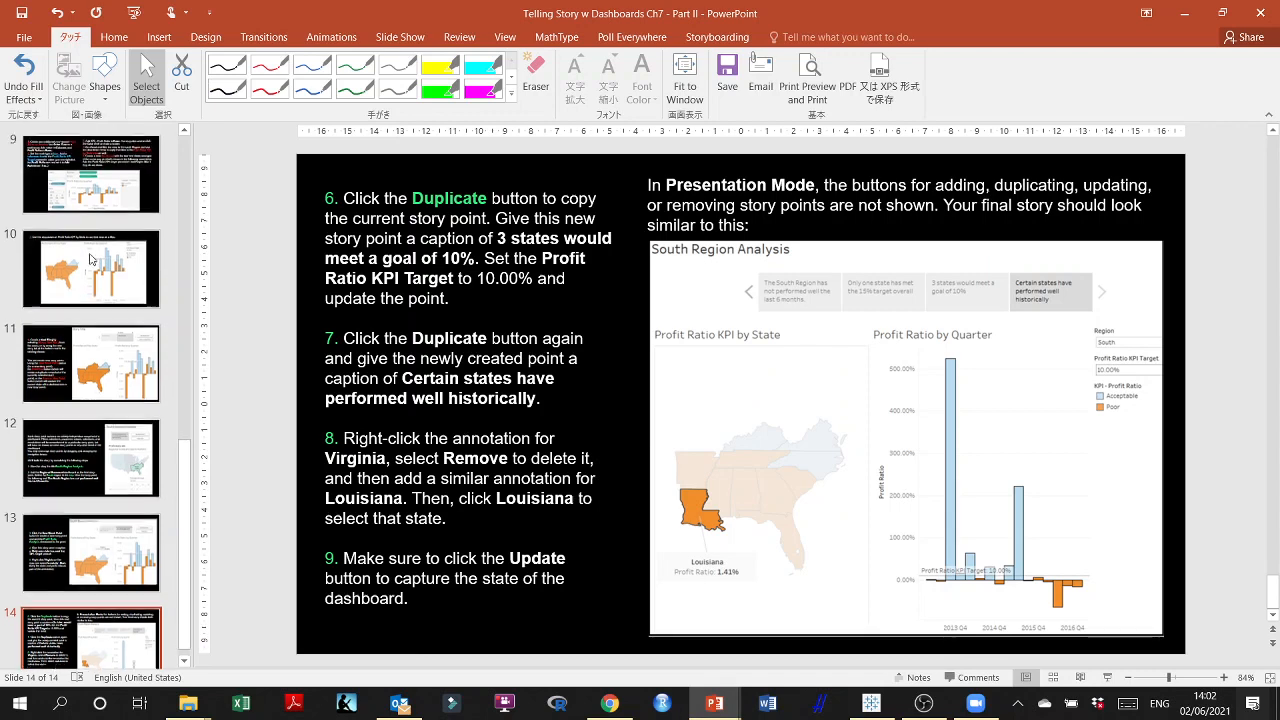
click(92, 283)
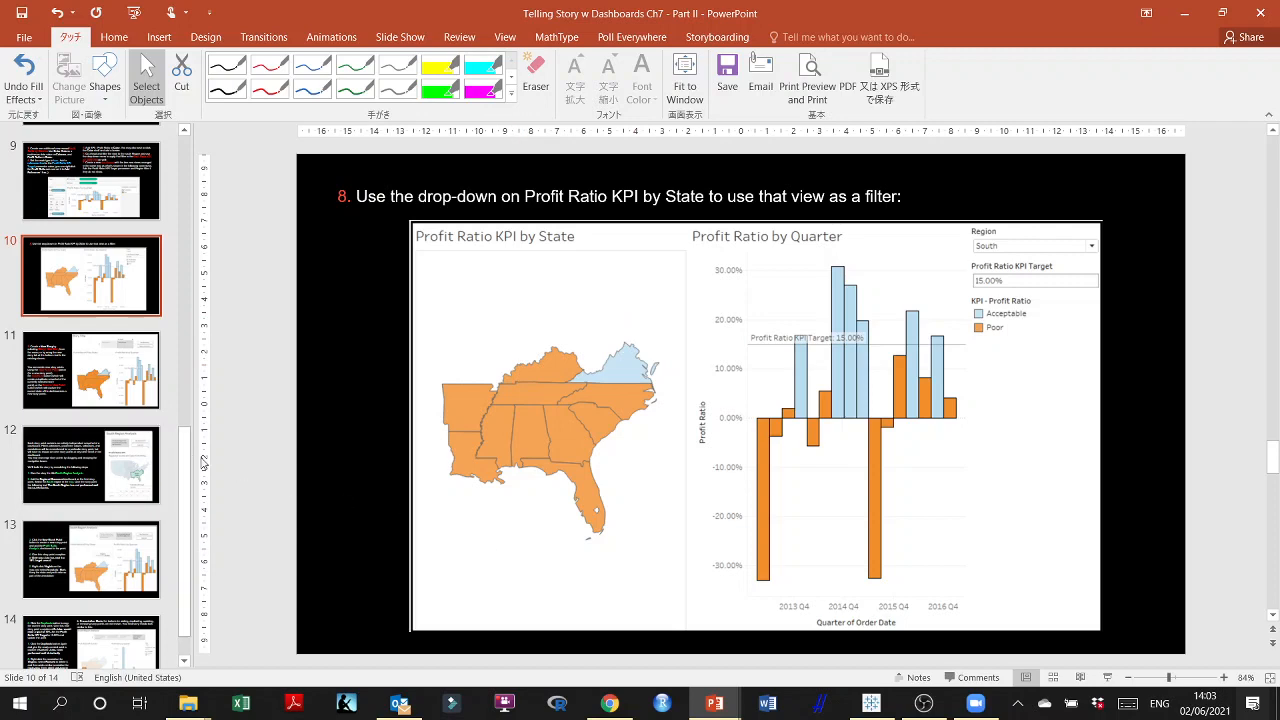
scroll(120, 500, down, 1)
click(121, 537)
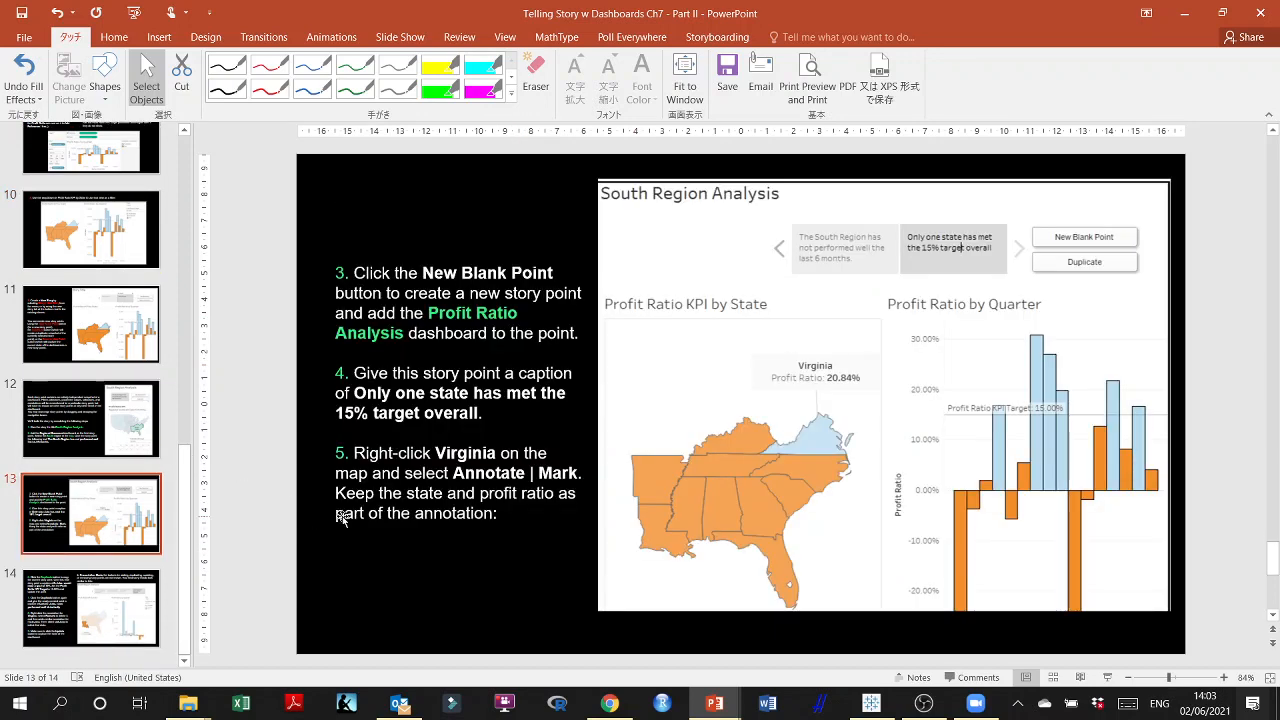
click(47, 607)
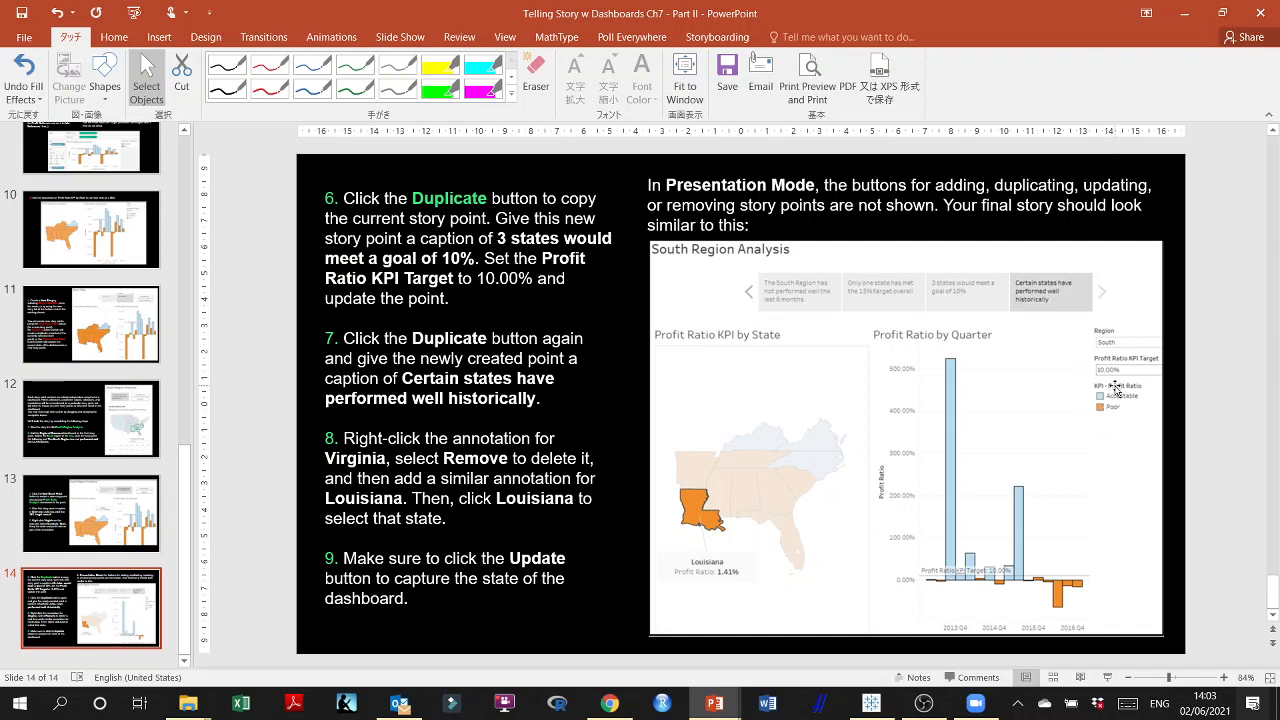
click(1184, 13)
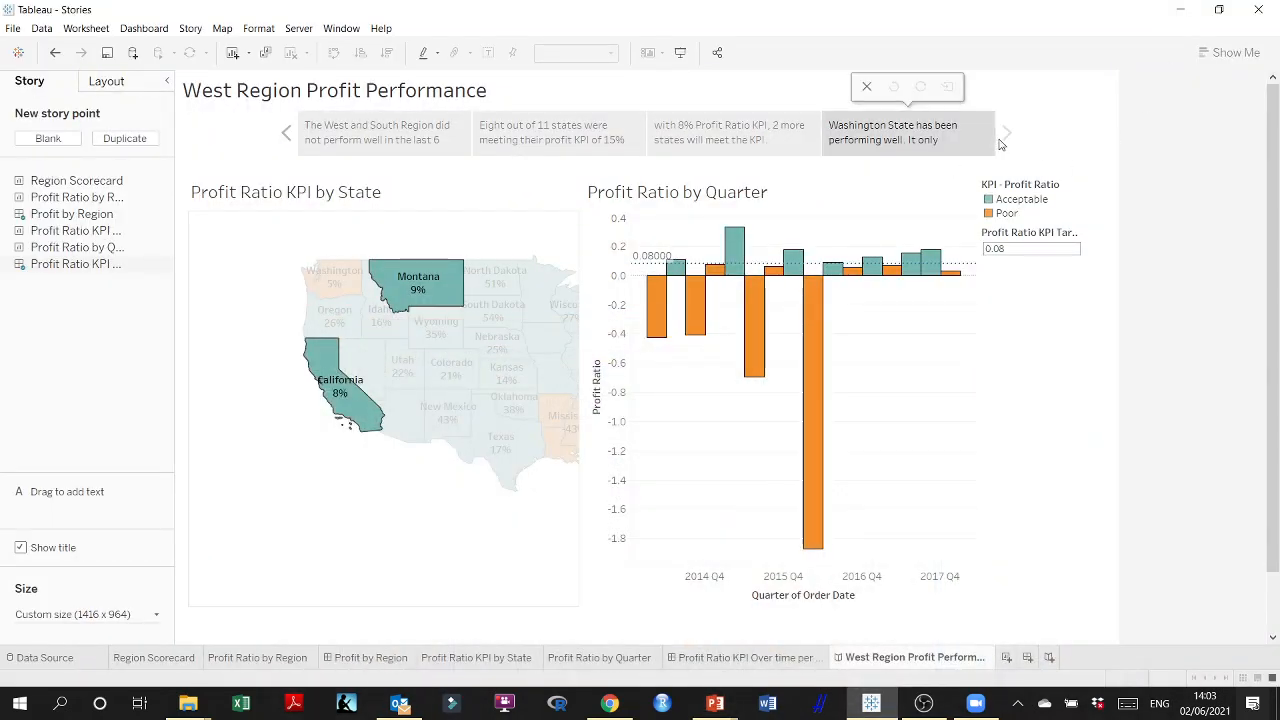
Go back to the 15% KPI story point and step forward through the 8% KPI point to the Washington State point
mouse_move(985, 151)
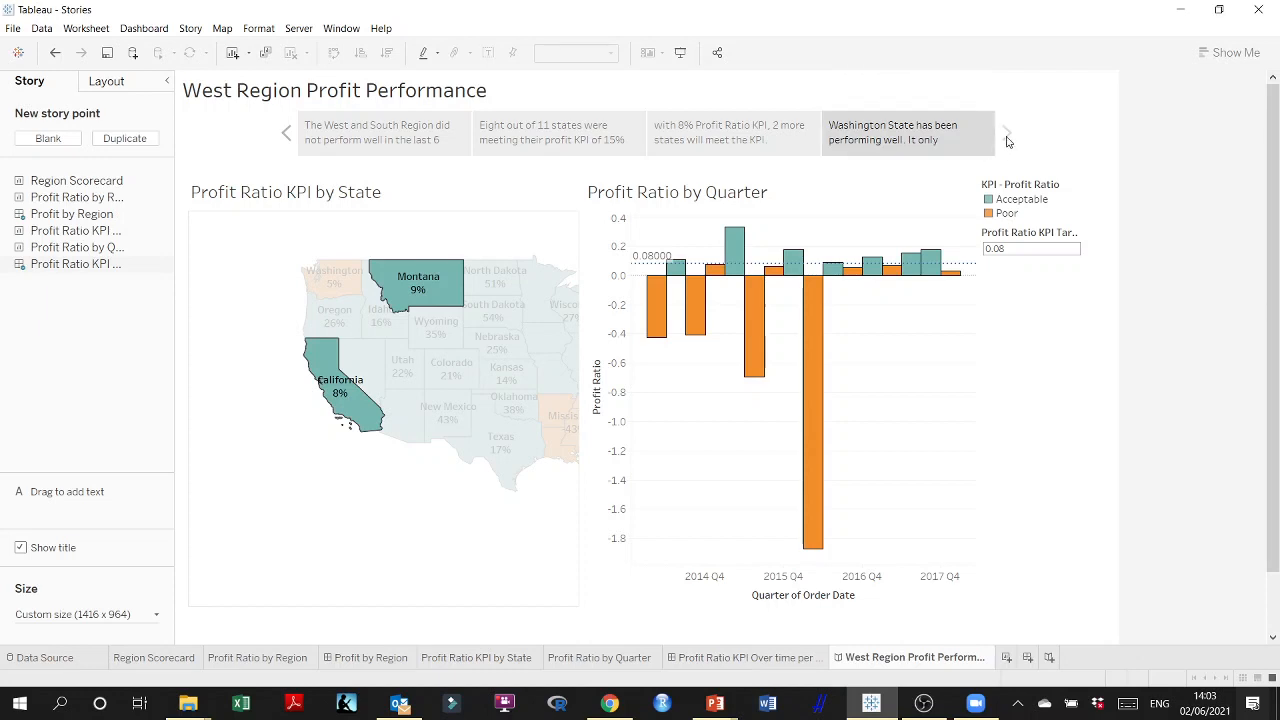
click(497, 129)
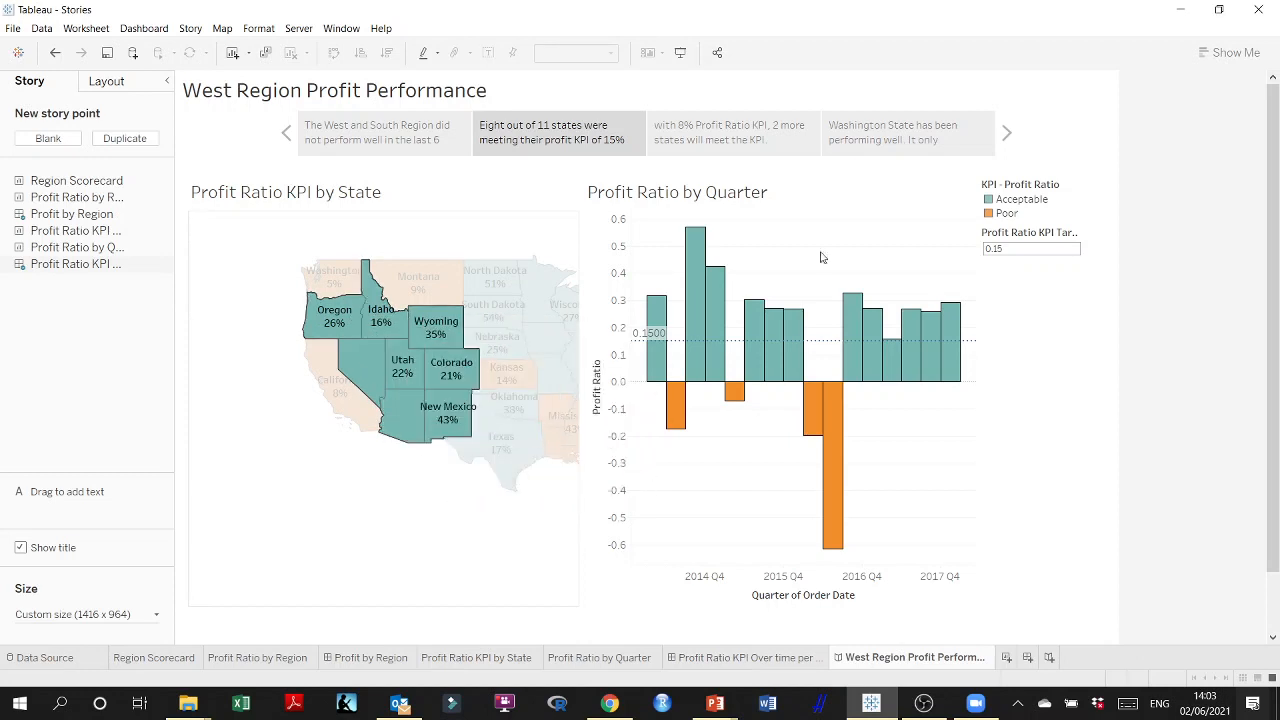
click(1008, 136)
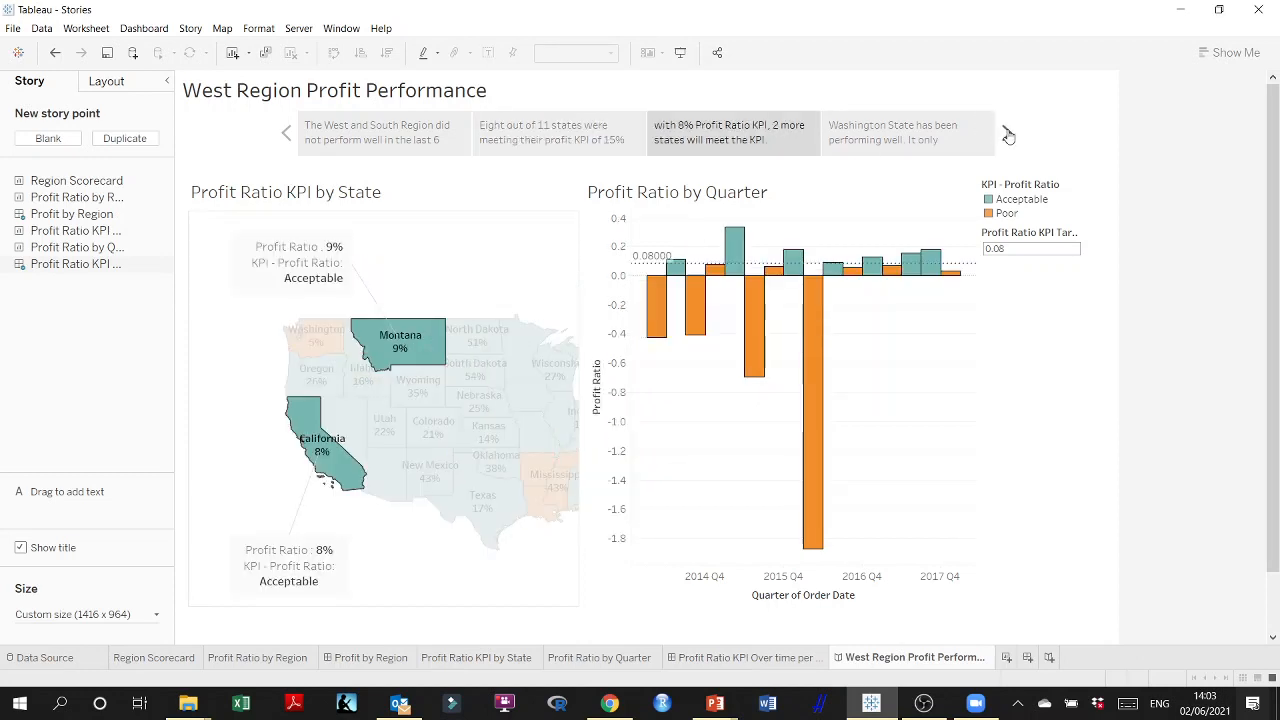
click(1008, 134)
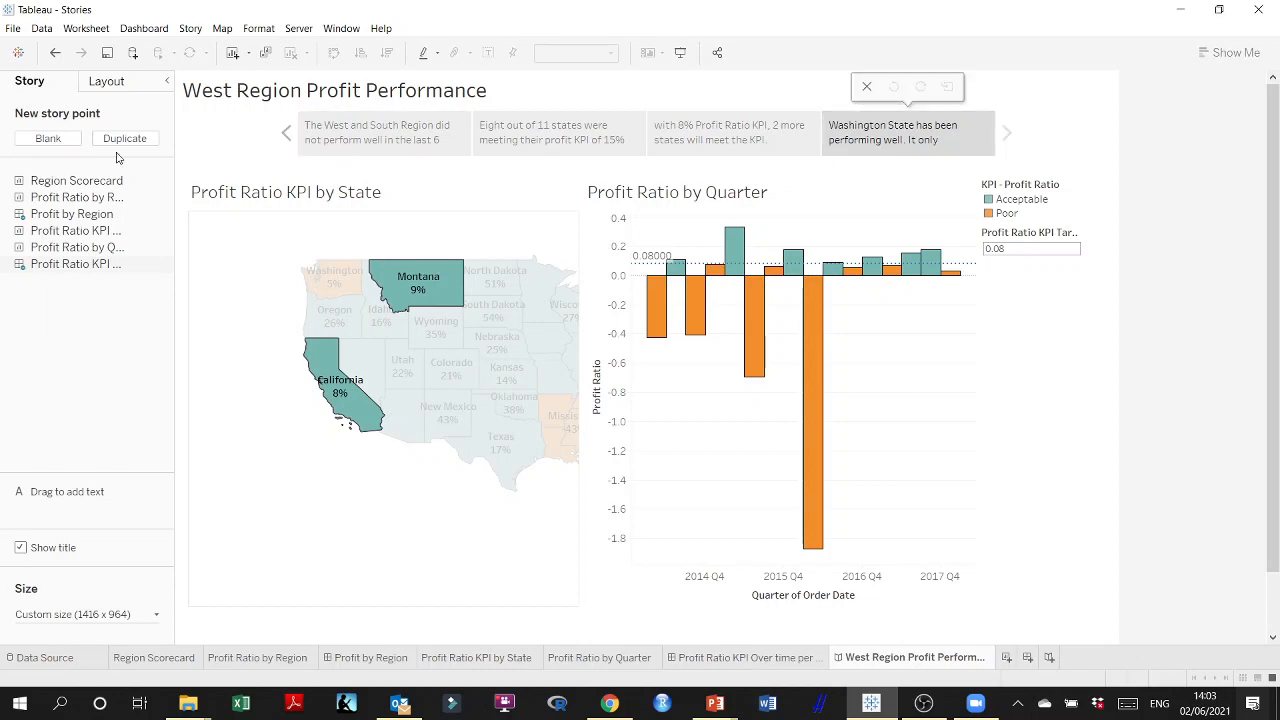
Add a blank story point and duplicate the Profit Ratio KPI Over time per state dashboard
click(47, 139)
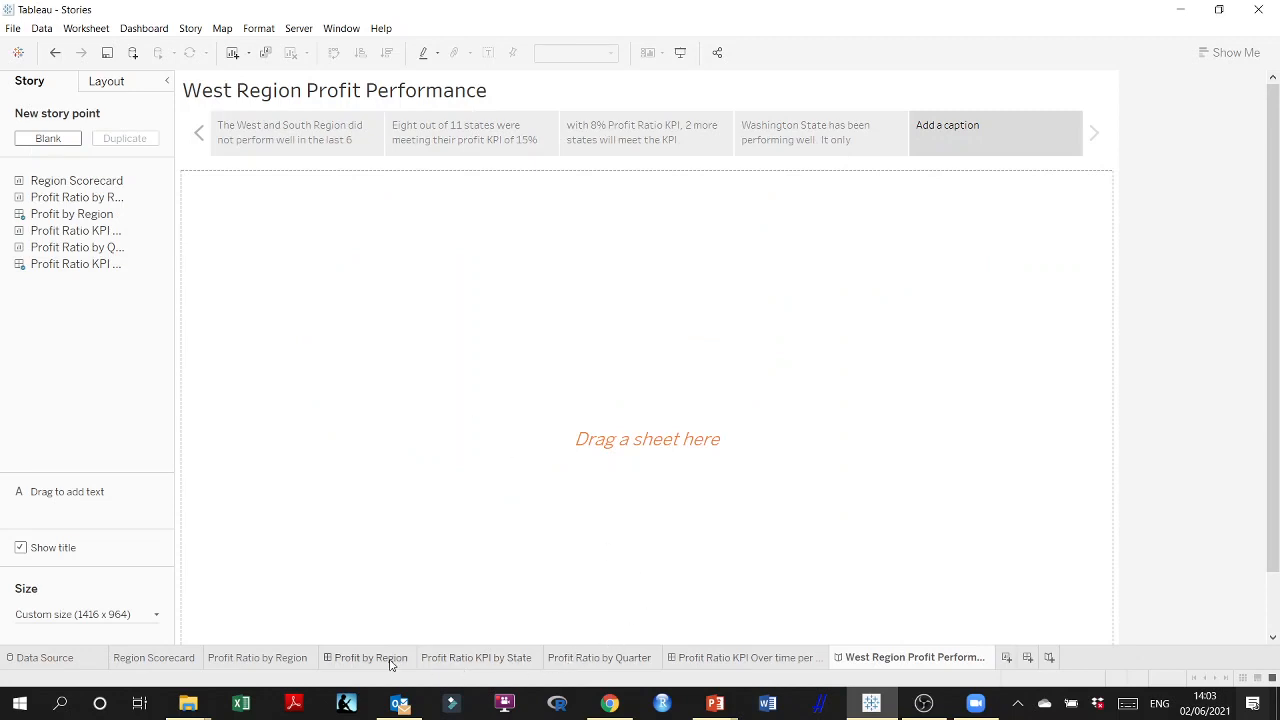
click(800, 662)
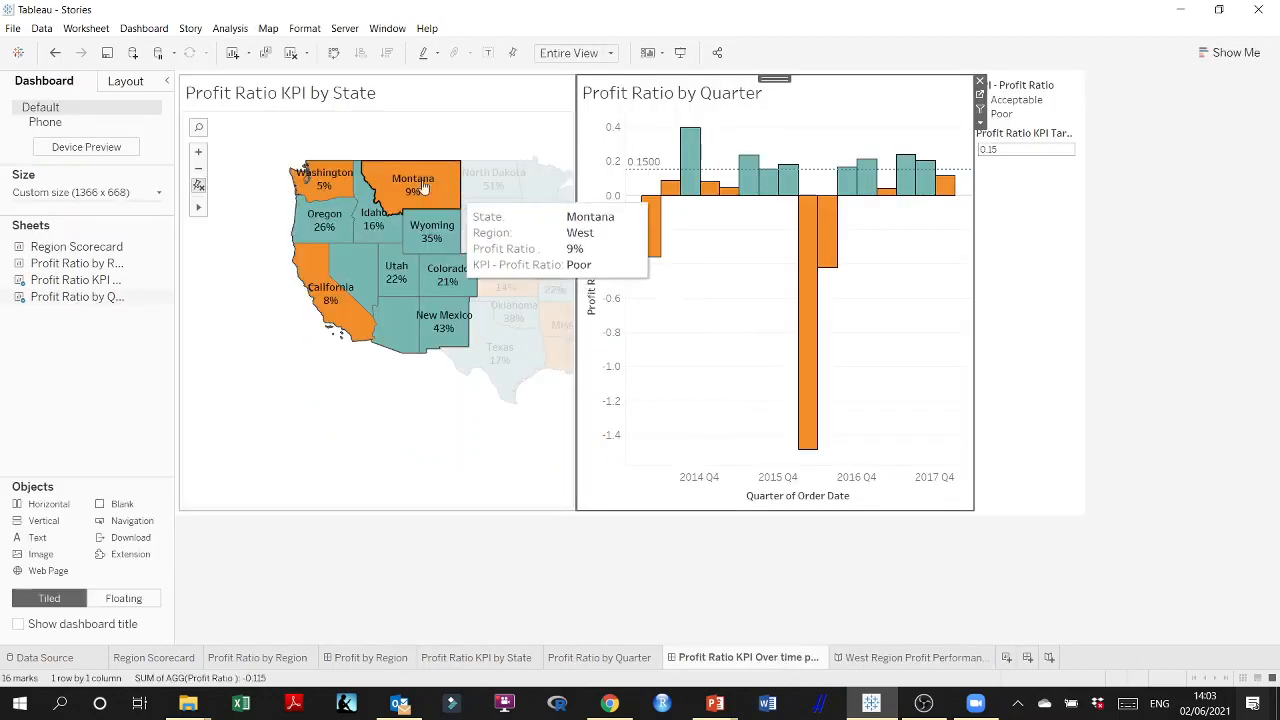
right_click(786, 658)
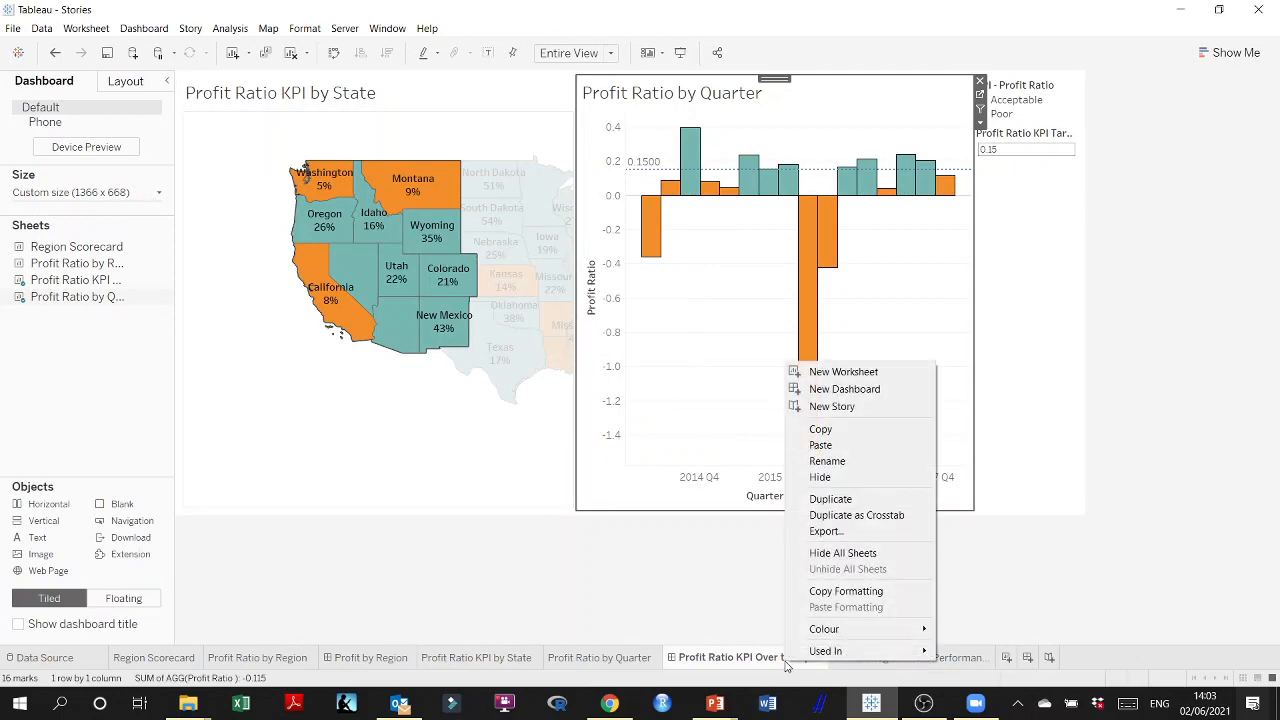
click(838, 501)
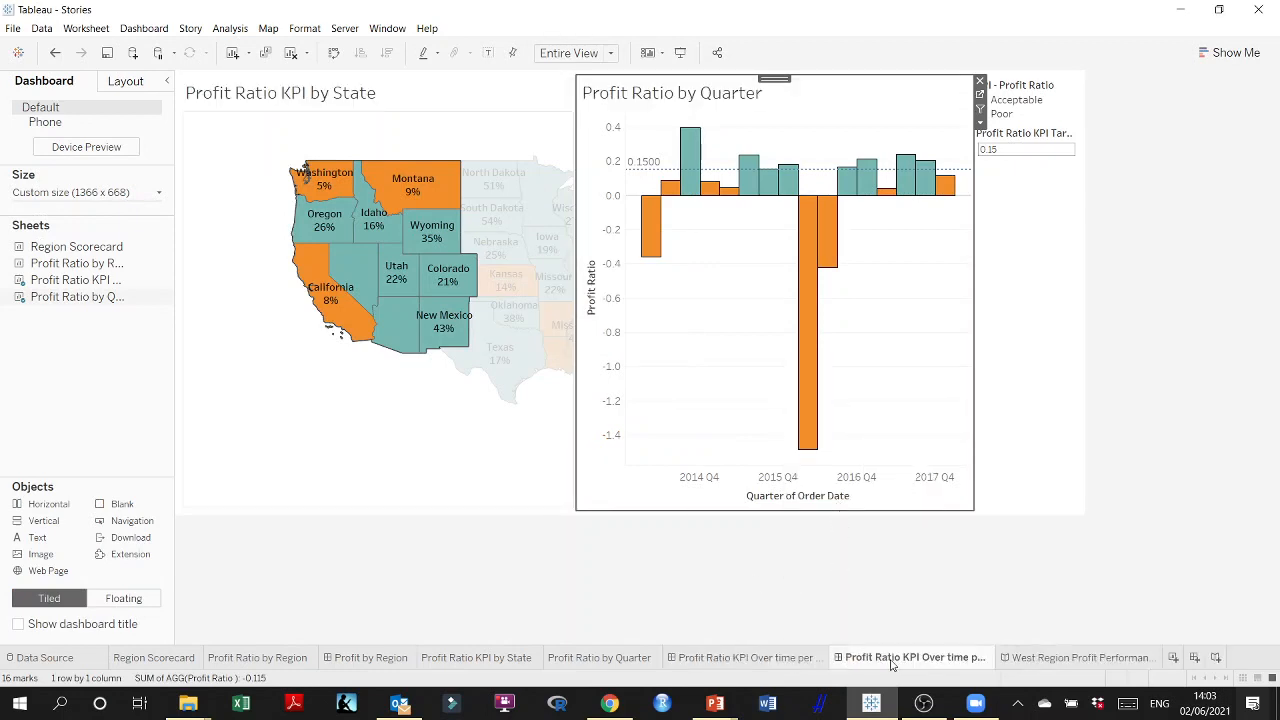
Reframe the duplicated dashboard's Profit Ratio KPI by State map on the southeastern states and select all South region states
click(435, 322)
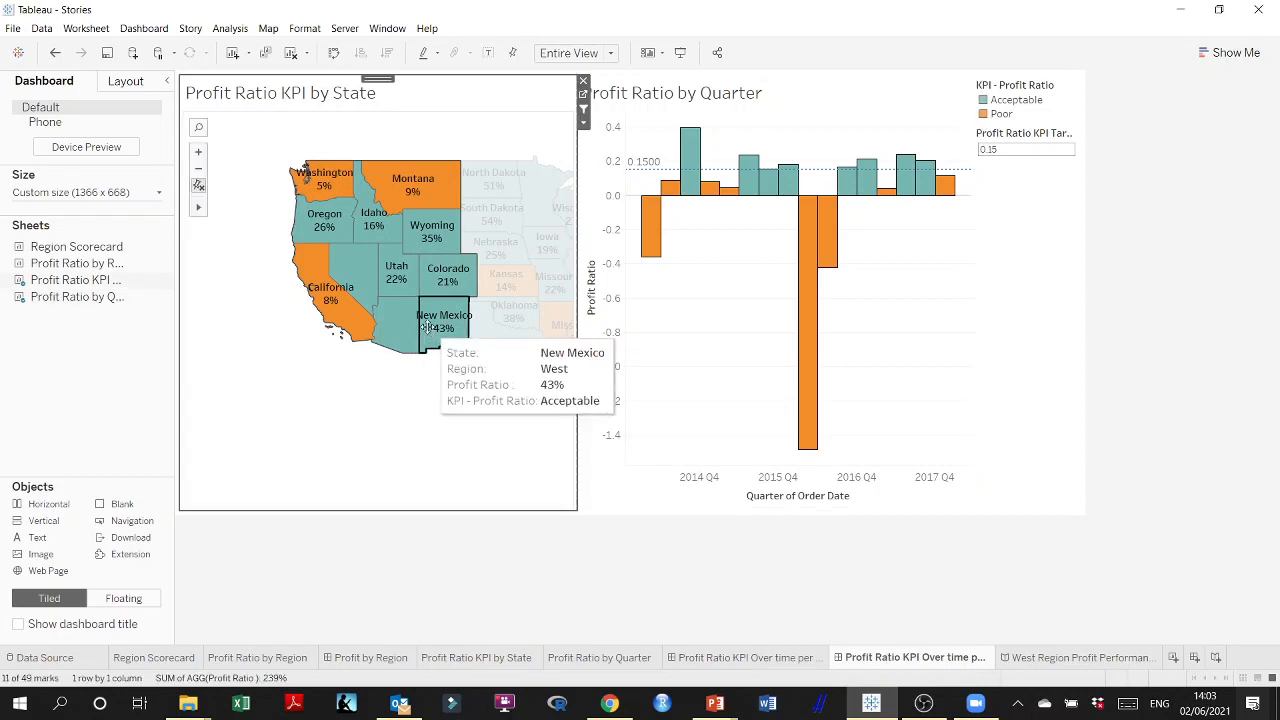
drag(277, 389, 311, 363)
click(406, 303)
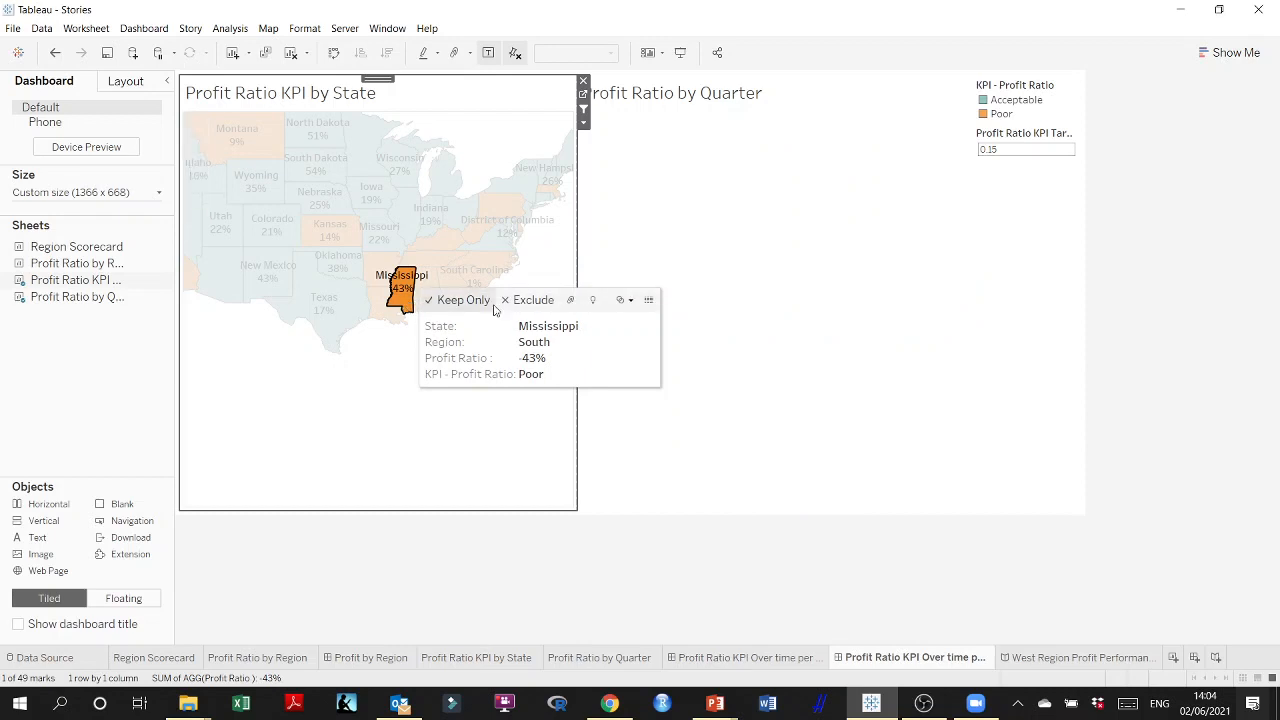
click(523, 345)
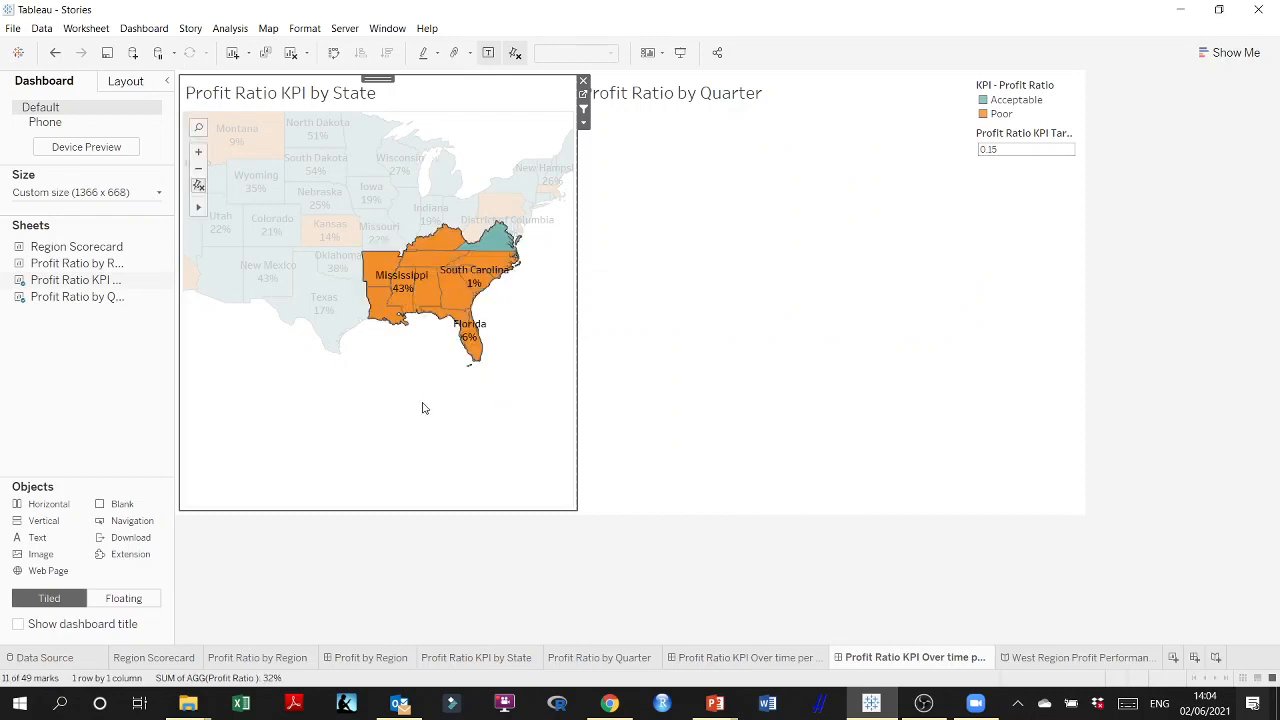
drag(422, 408, 400, 450)
scroll(386, 409, up, 3)
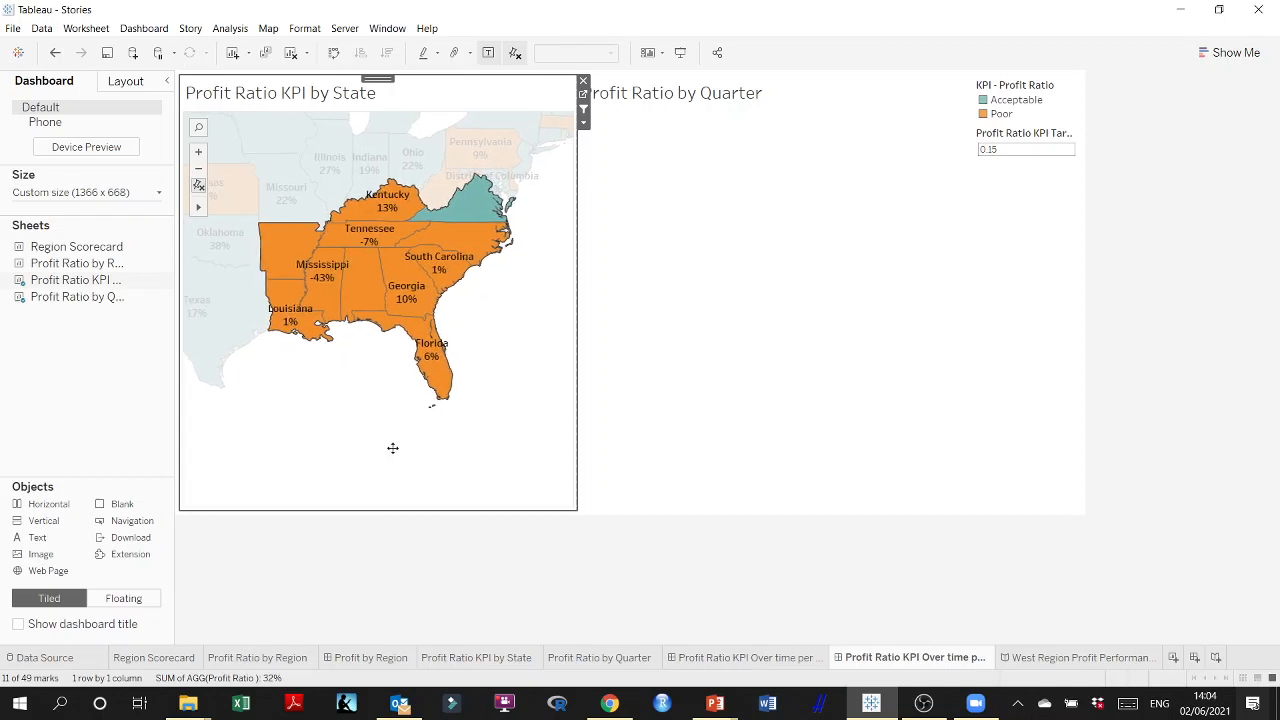
click(848, 392)
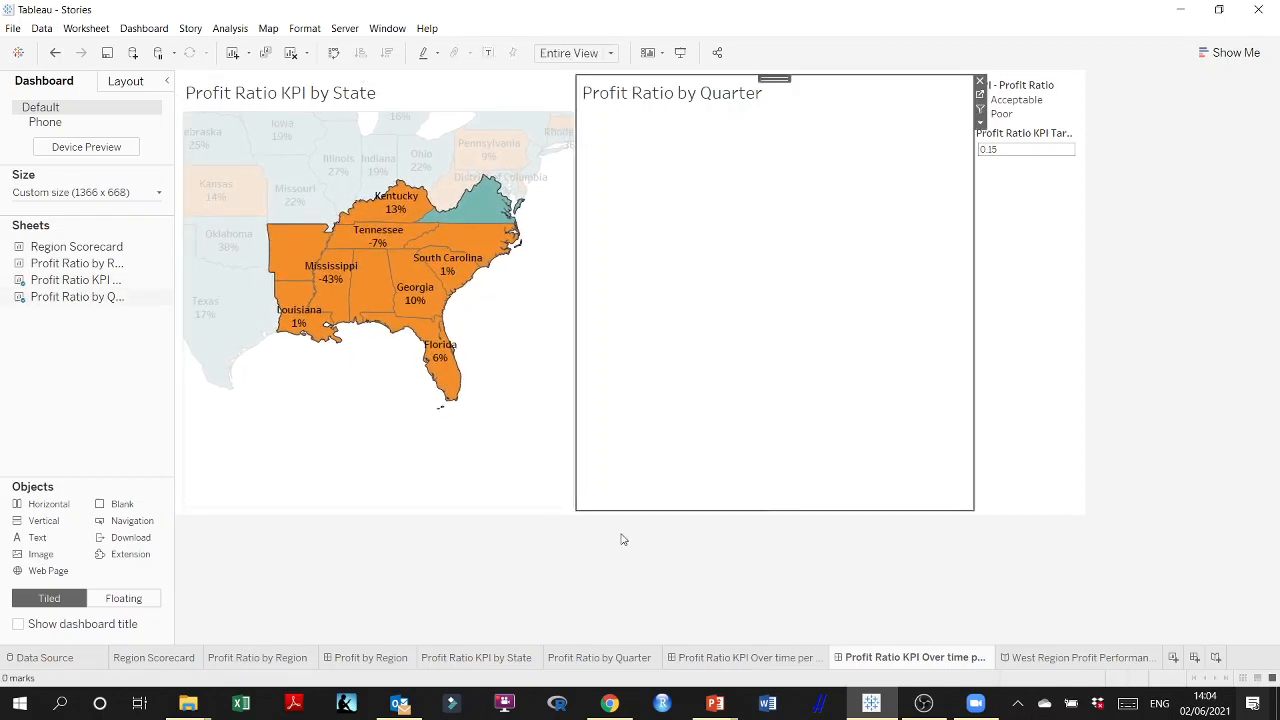
Show the Region filter on the Profit Ratio by Quarter worksheet and return to the duplicated dashboard
click(980, 96)
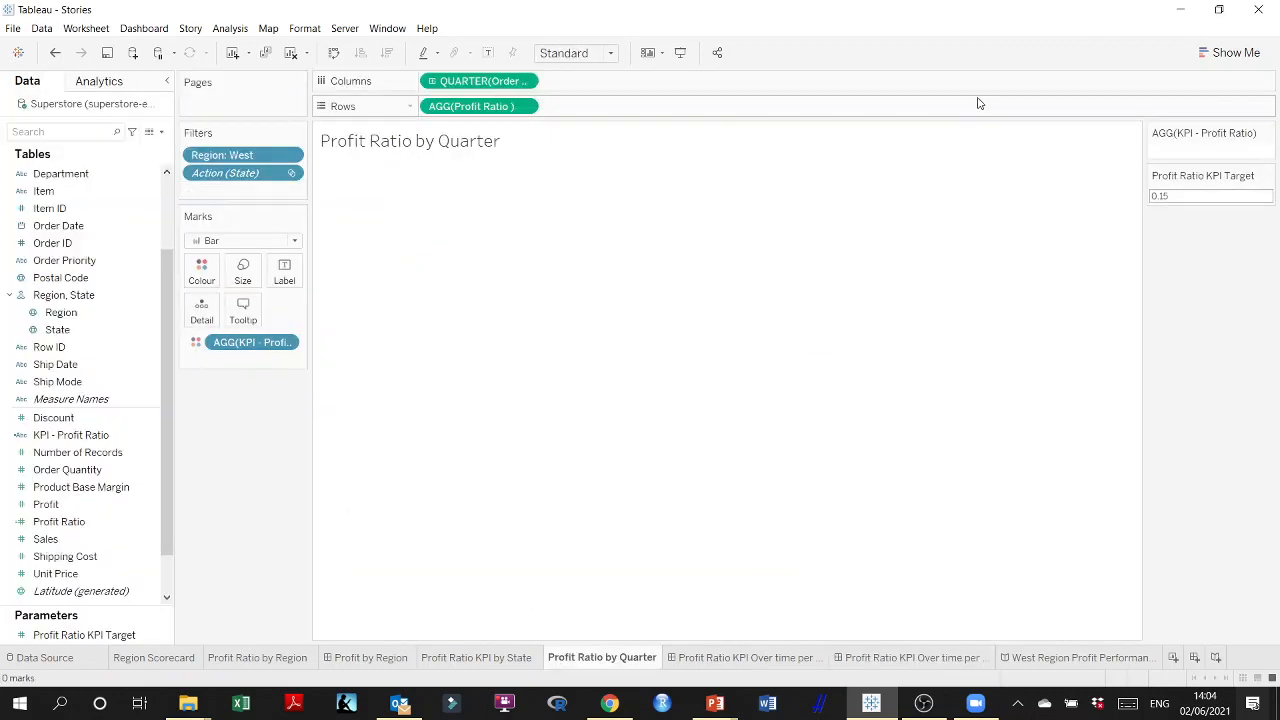
click(291, 156)
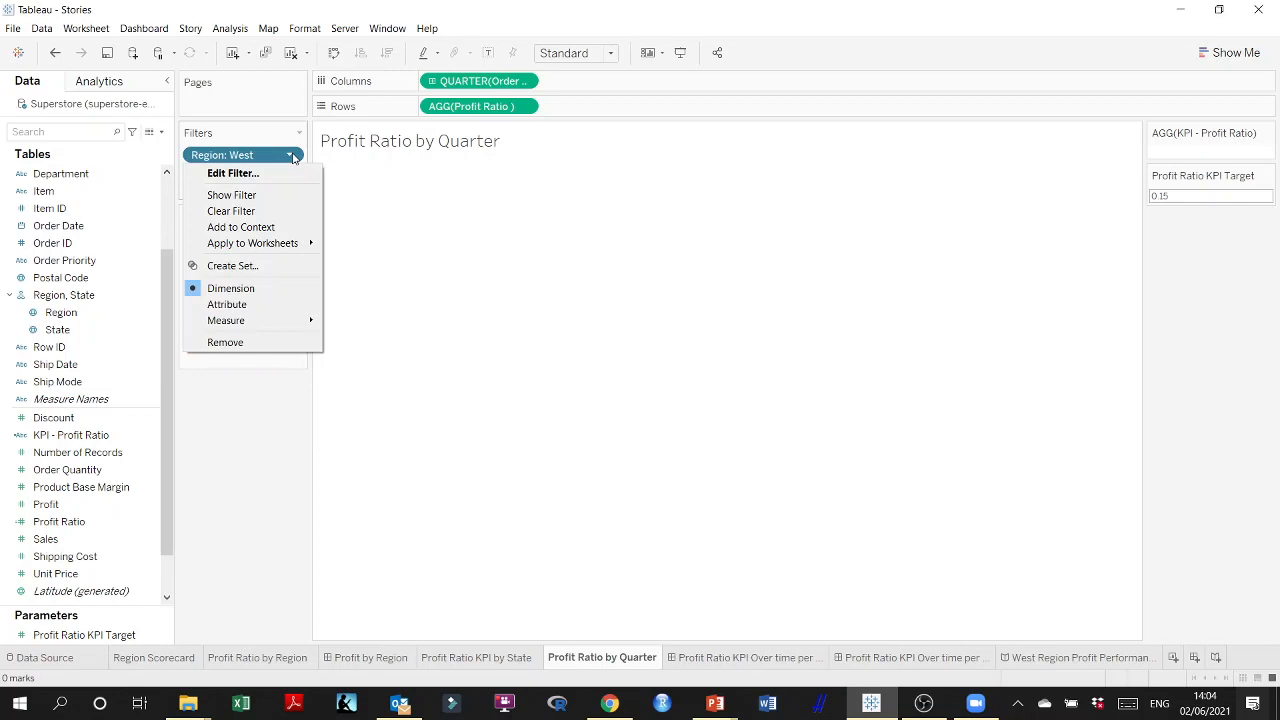
click(262, 195)
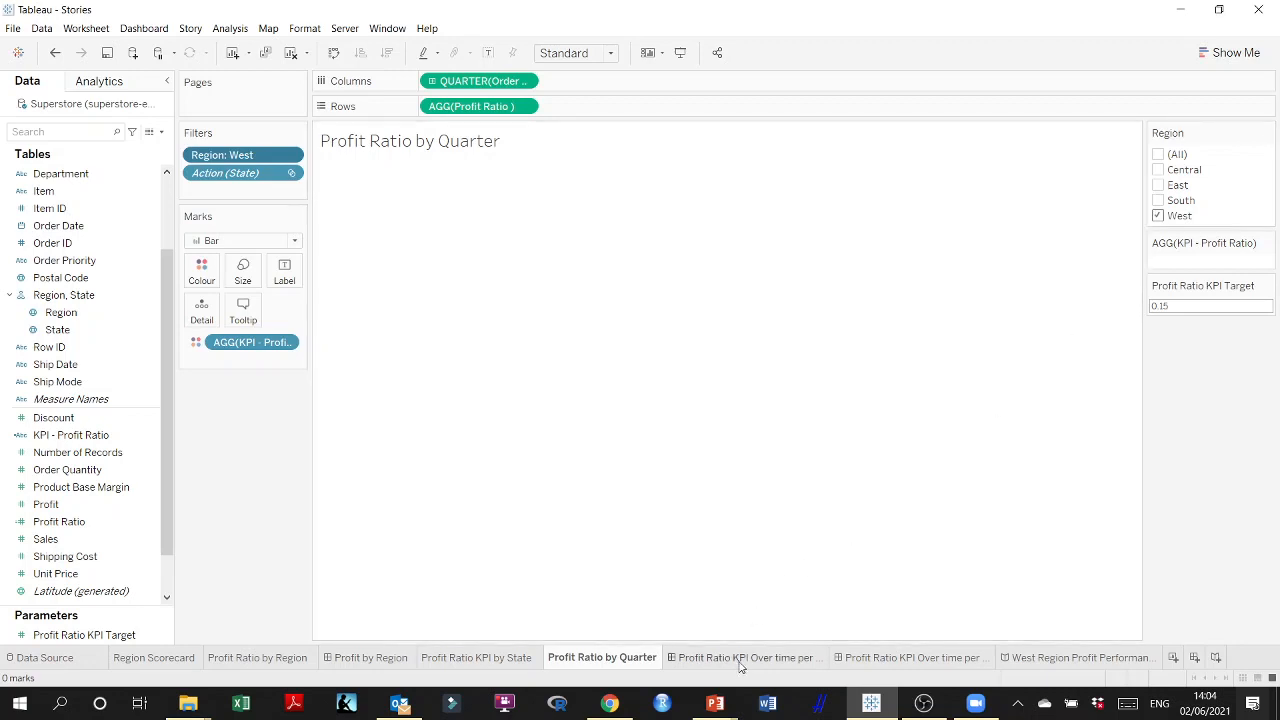
click(900, 658)
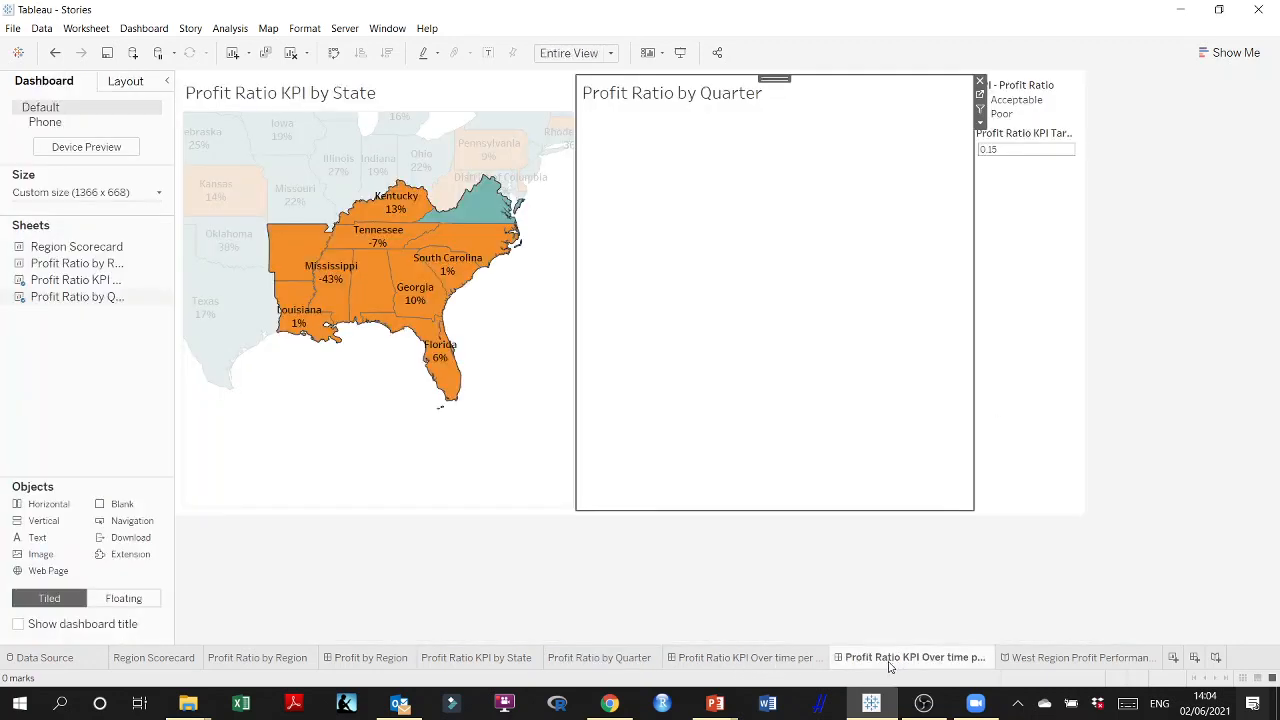
Add the quarterly chart's Region filter to the duplicated dashboard and set it to South only
mouse_move(604, 670)
click(981, 123)
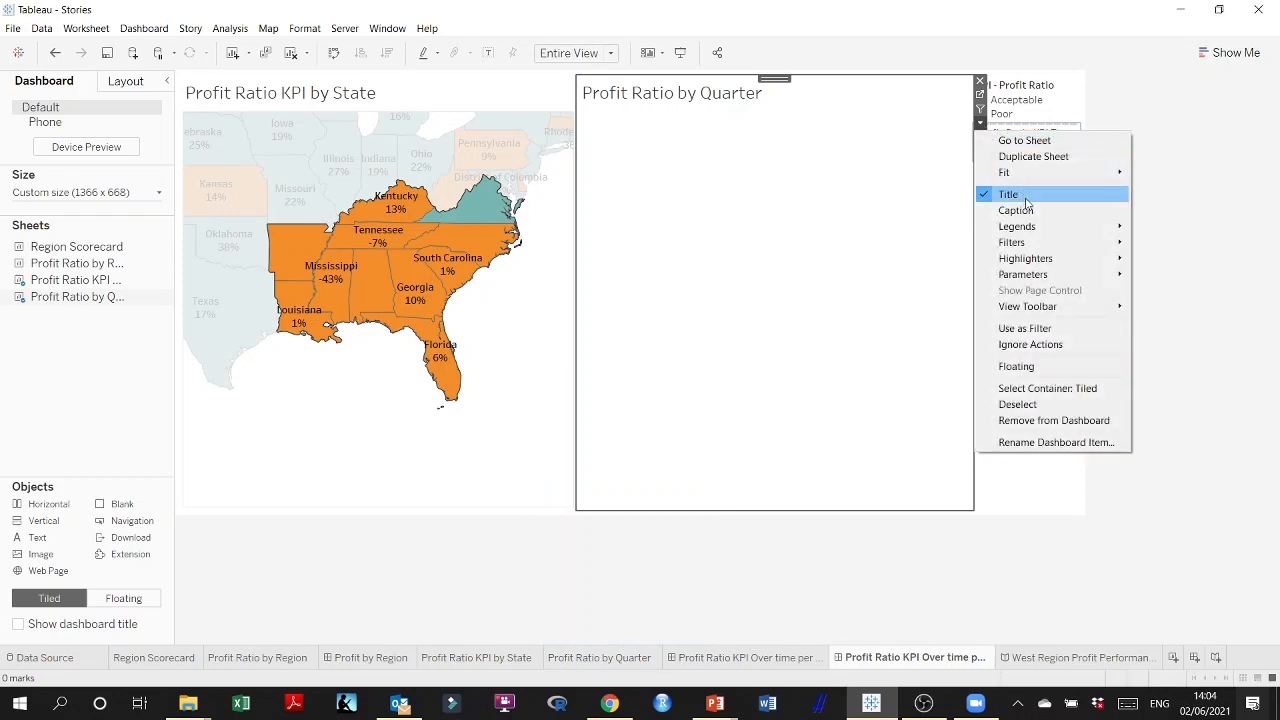
mouse_move(1088, 242)
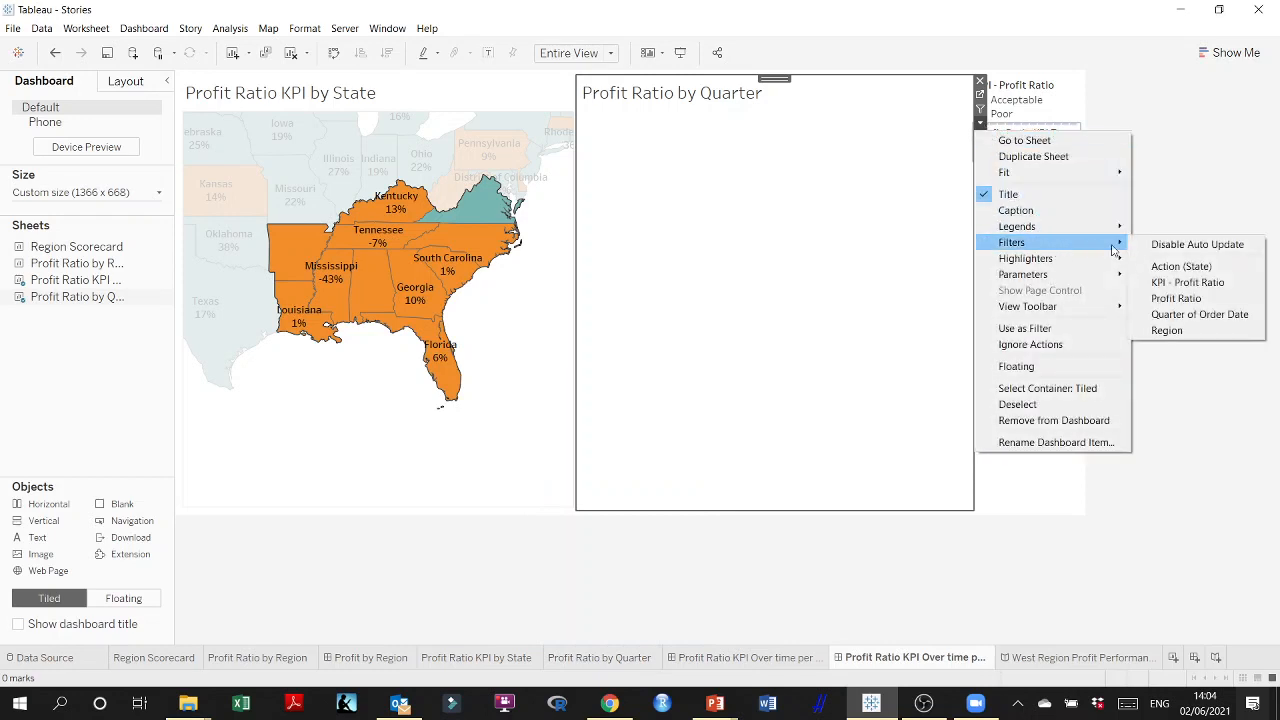
click(1166, 330)
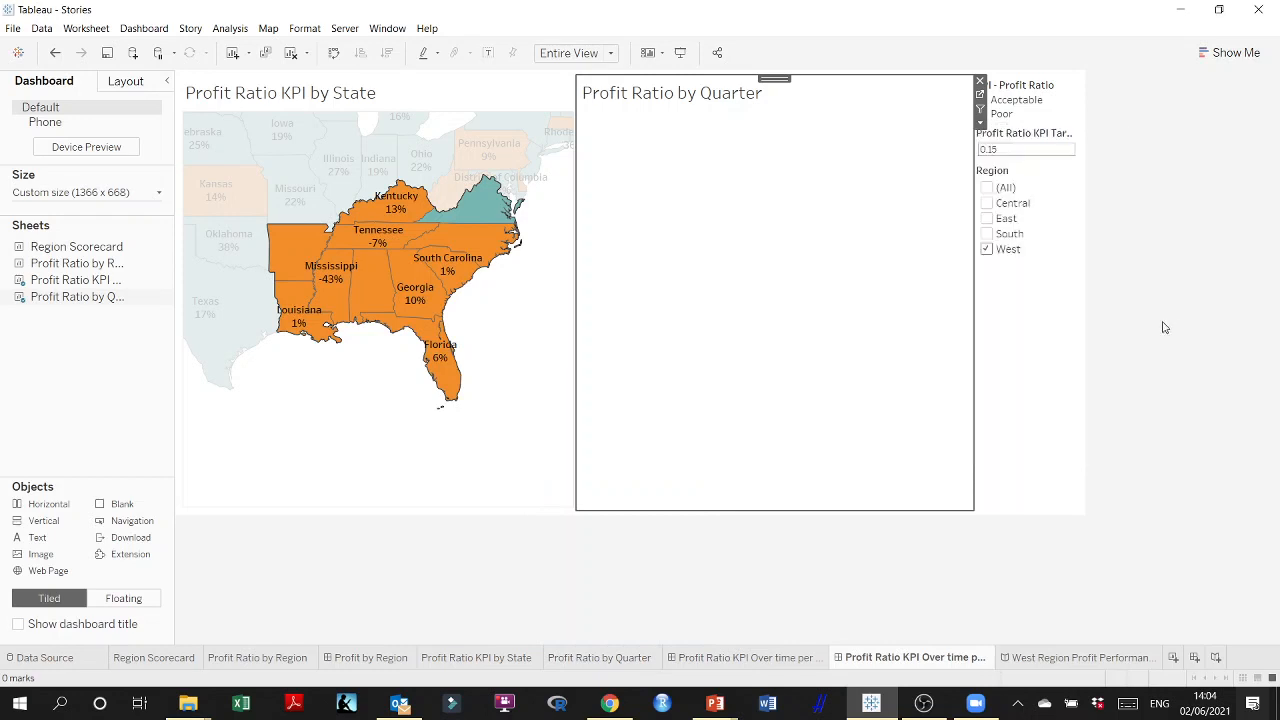
click(989, 250)
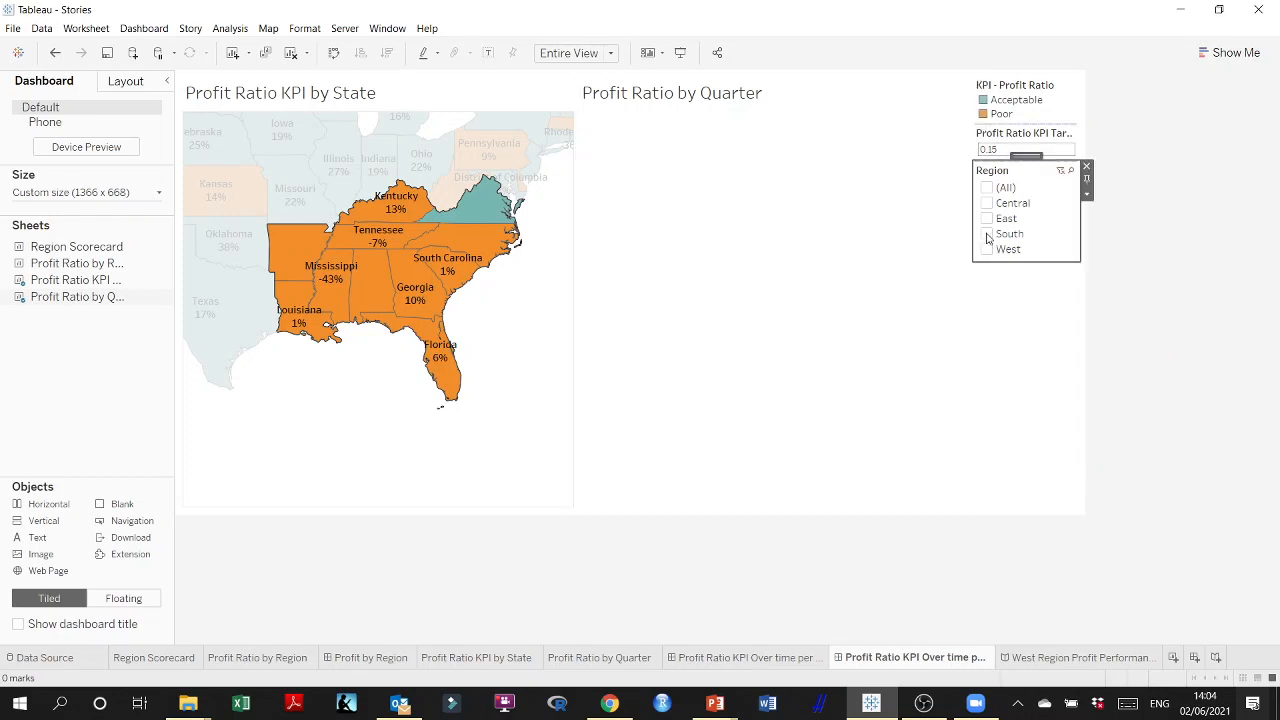
click(988, 235)
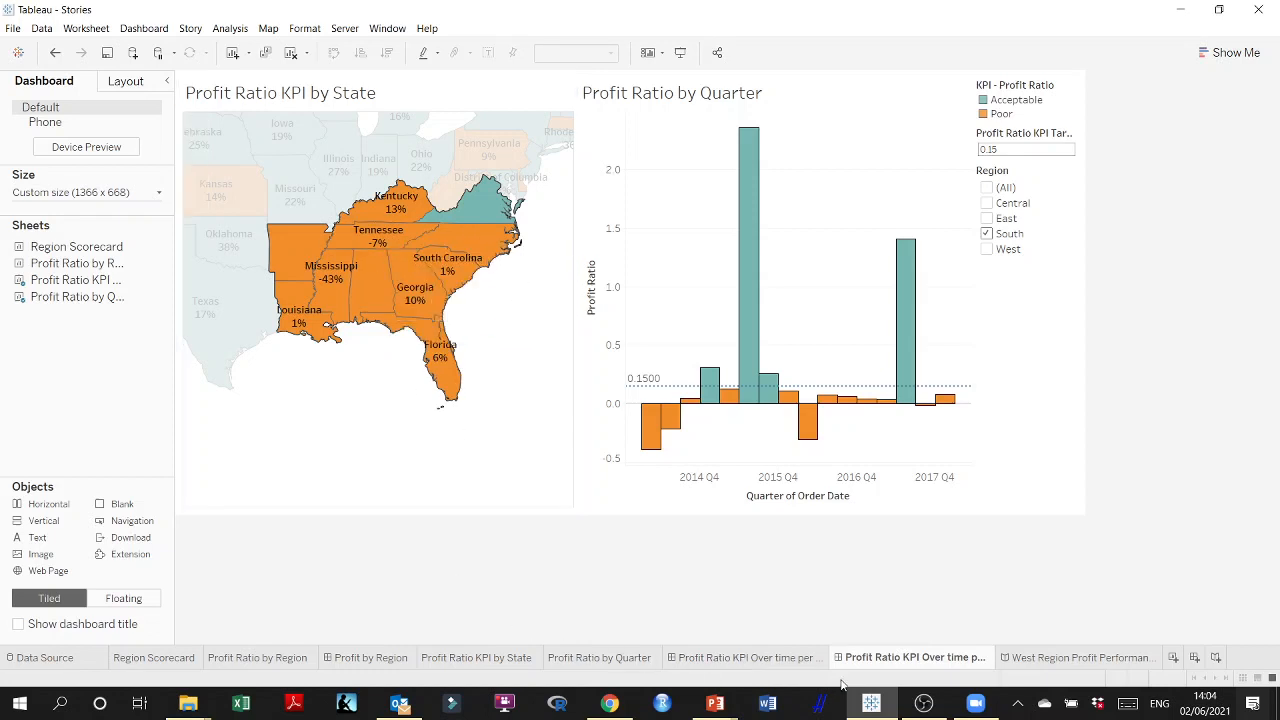
Rename the duplicated dashboard as Profit Ratio KPI Over time South
double_click(911, 662)
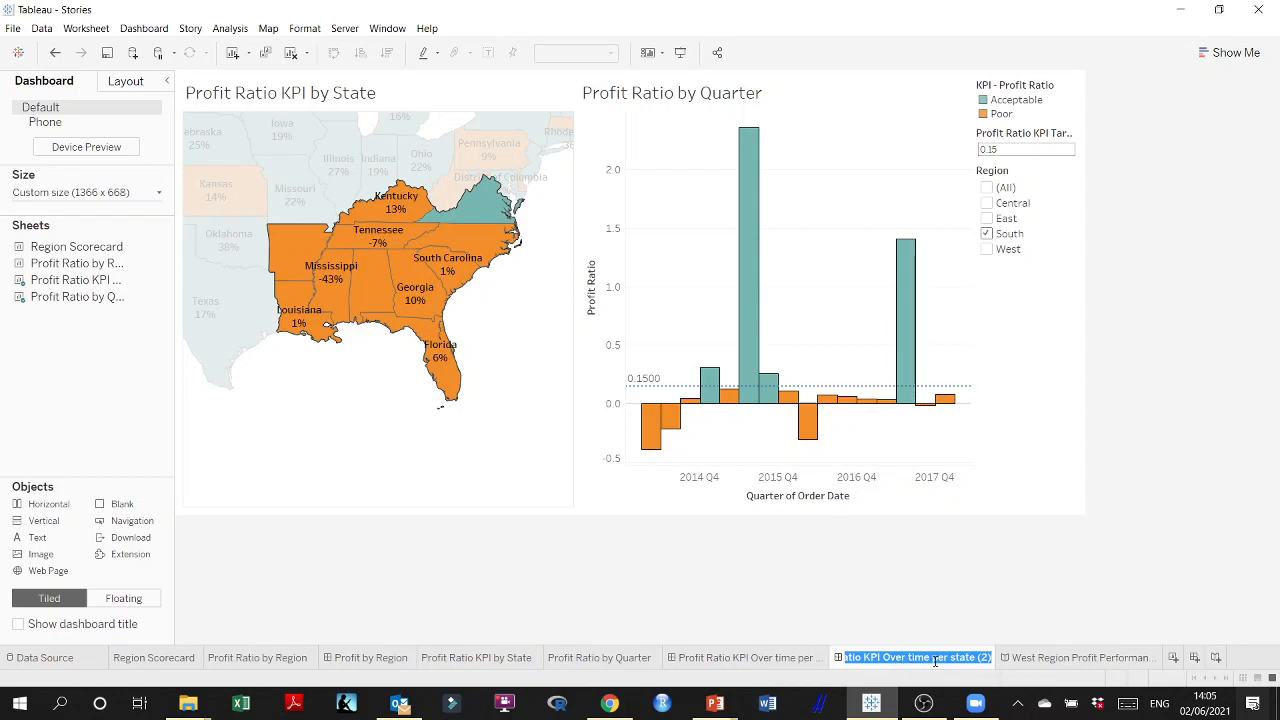
drag(929, 660, 1002, 658)
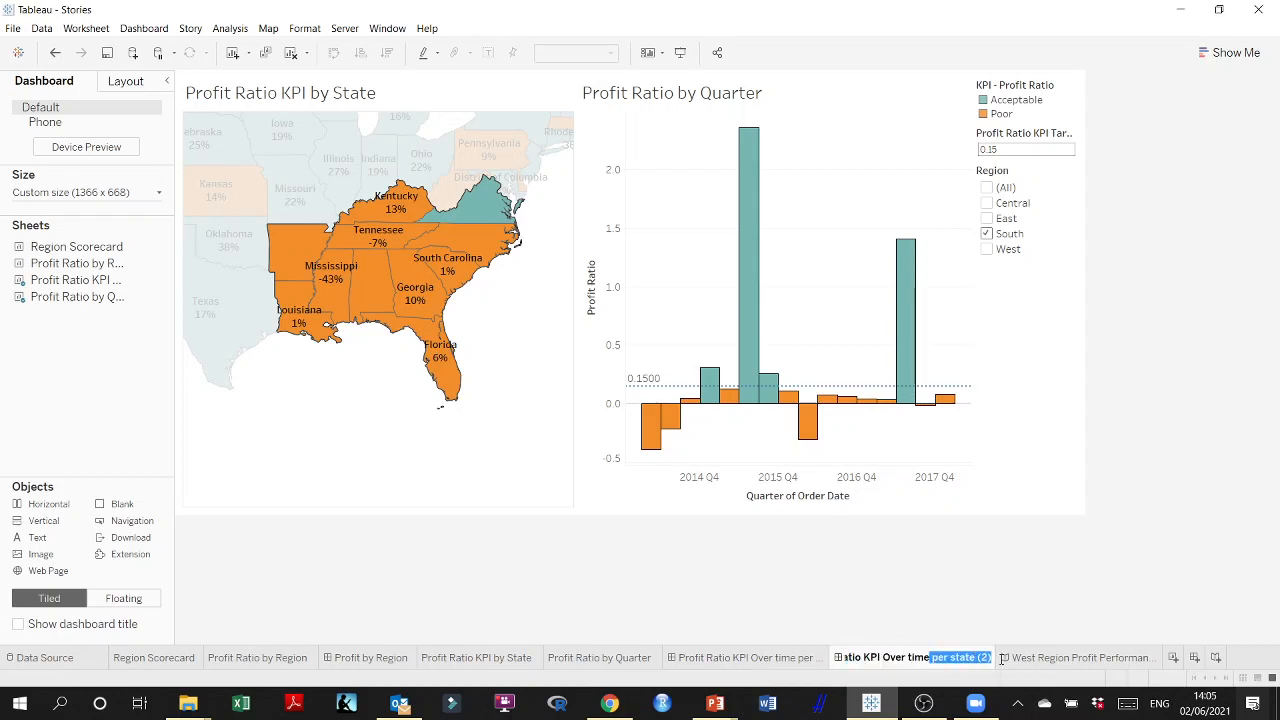
key(BackSpace)
text(S)
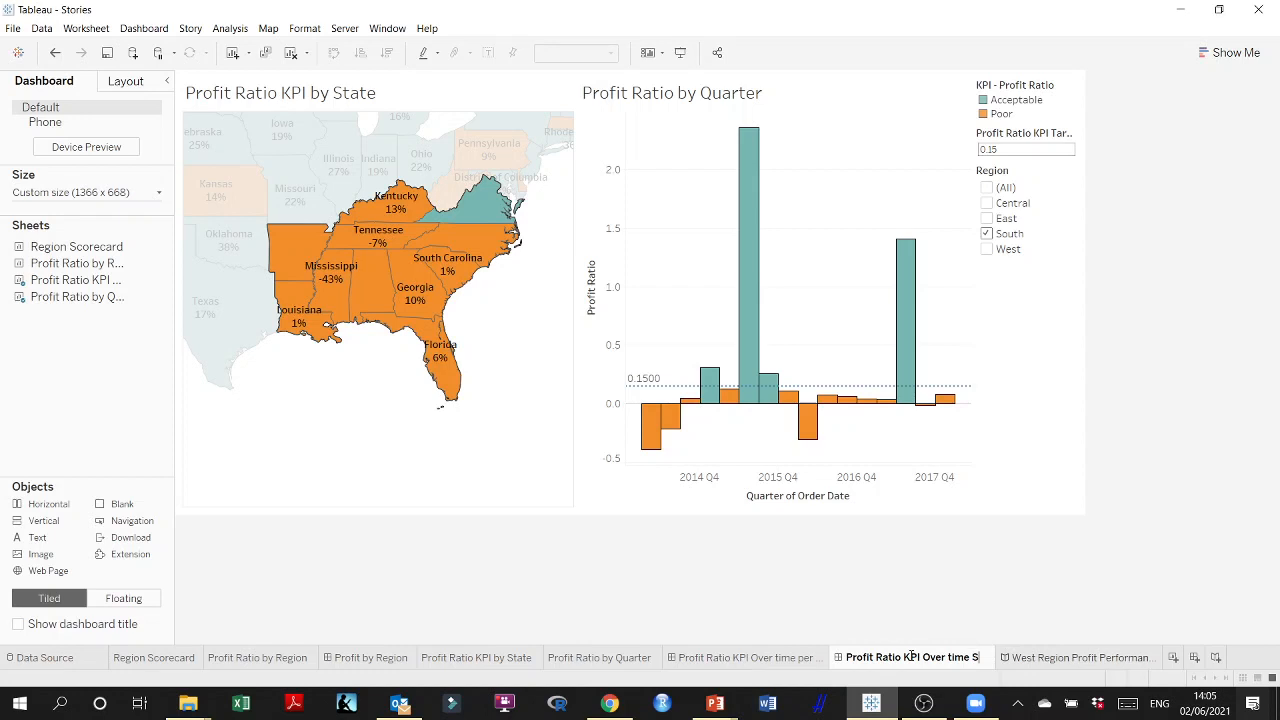
text(outh)
key(Return)
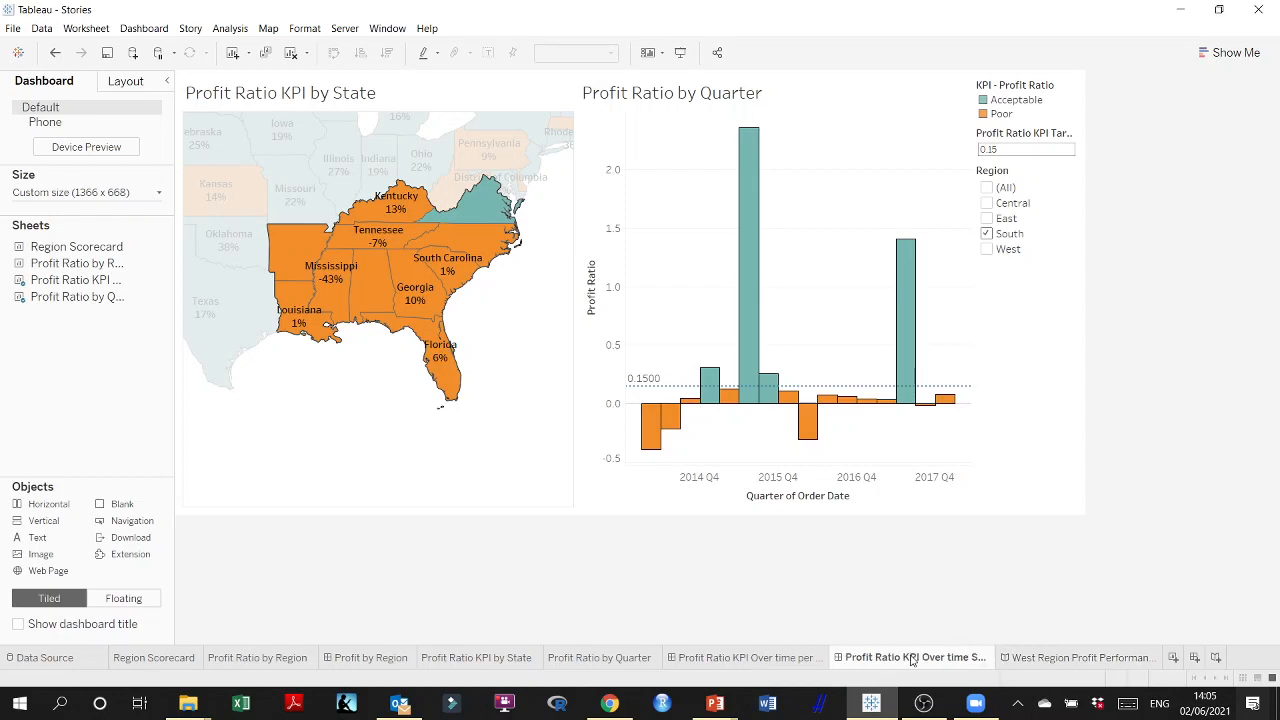
Place the Profit Ratio KPI Over time South dashboard in the blank fifth story point of West Region Profit Performance
click(1046, 663)
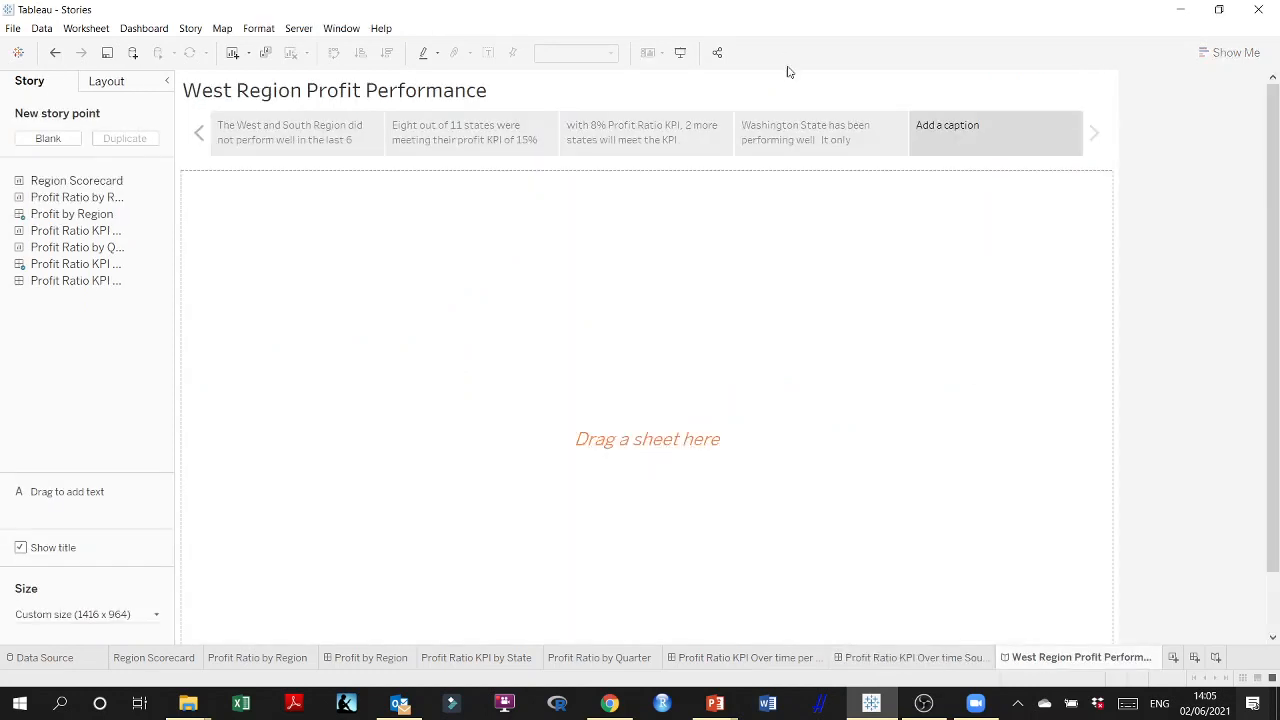
double_click(971, 126)
mouse_move(97, 284)
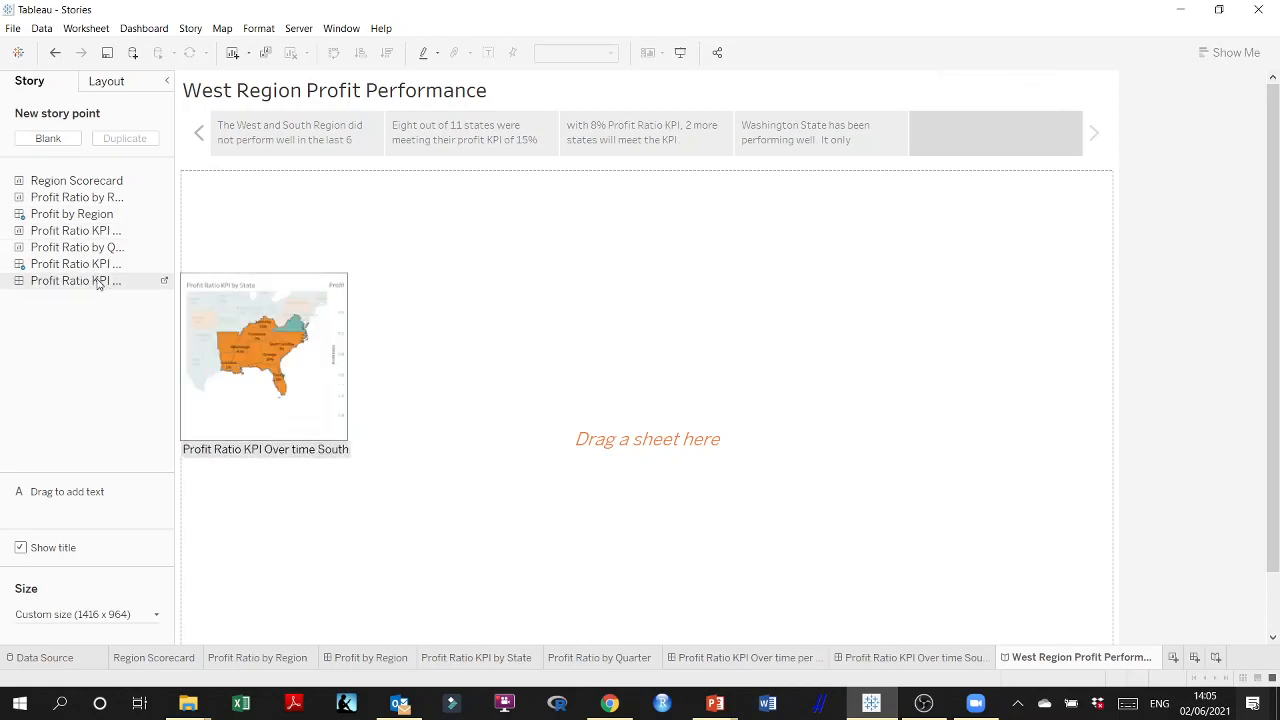
drag(94, 285, 476, 398)
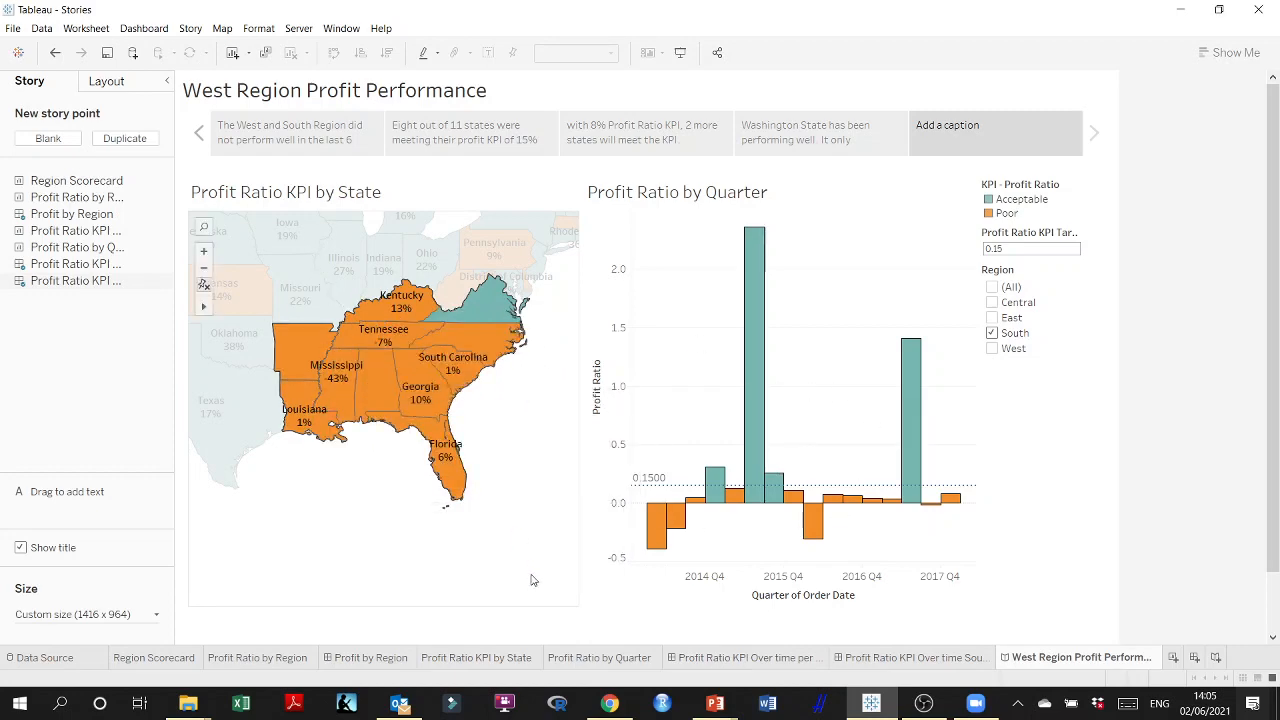
Switch to the PowerPoint presentation, check the South region example on slide 10, and return to Tableau
mouse_move(724, 712)
click(355, 630)
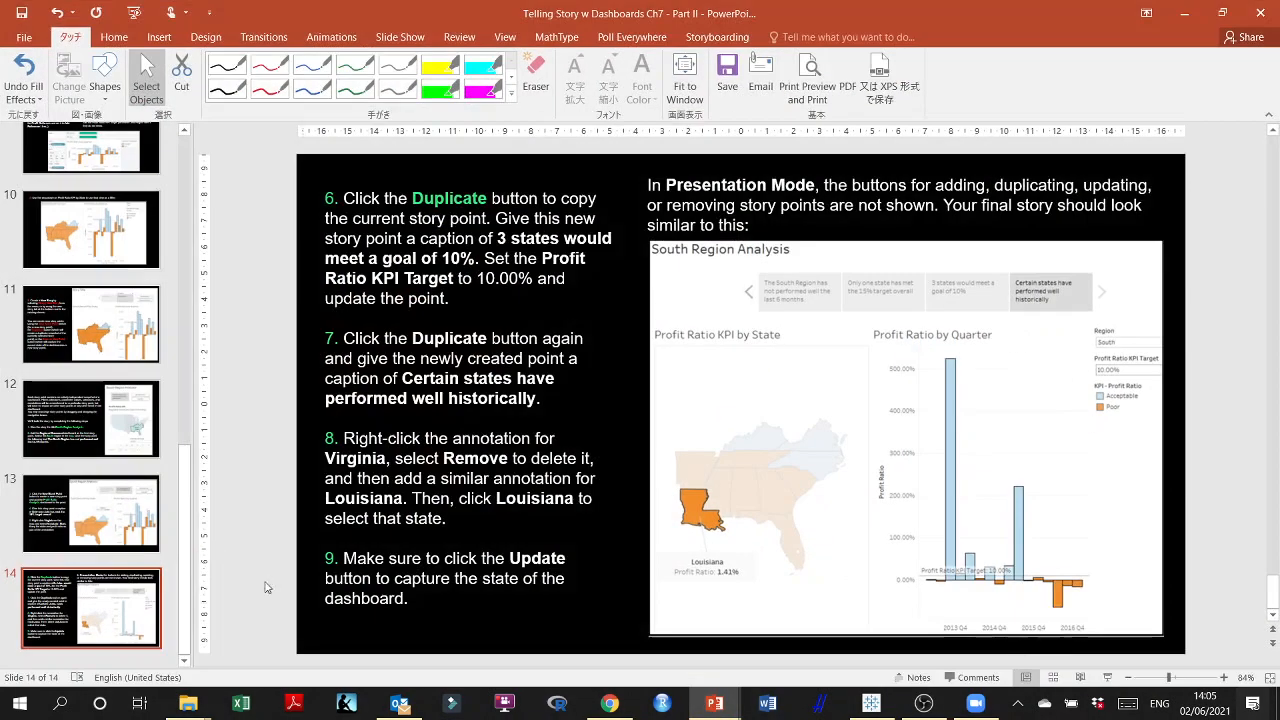
click(97, 236)
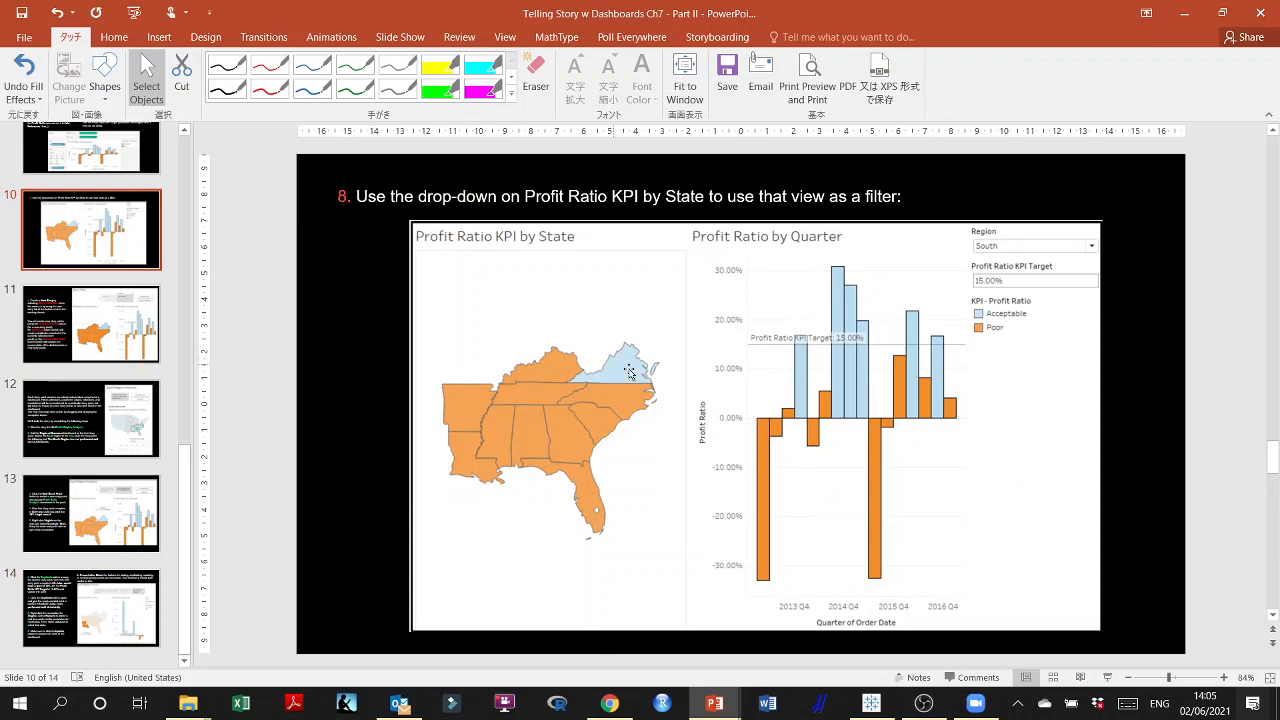
click(1193, 7)
Examine the quarterly profit ratio for Virginia, for the whole South region, and for Georgia by selecting states on the map
click(493, 311)
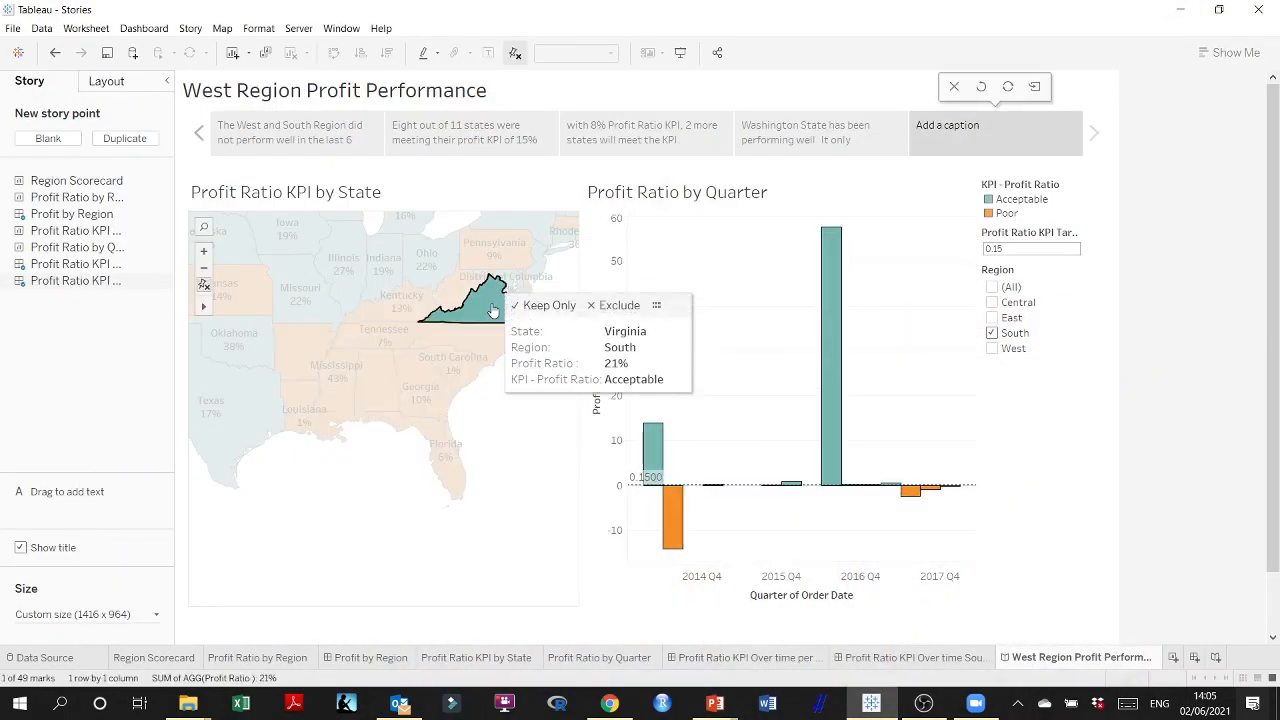
mouse_move(486, 316)
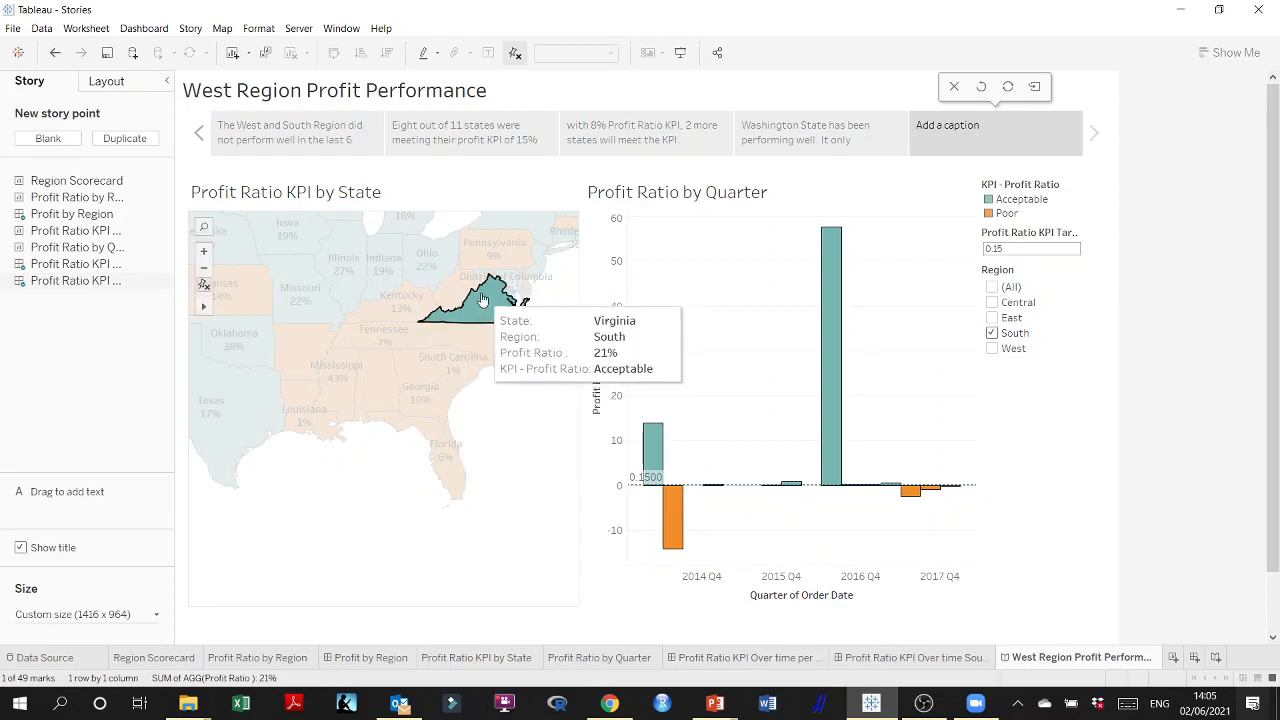
mouse_move(448, 368)
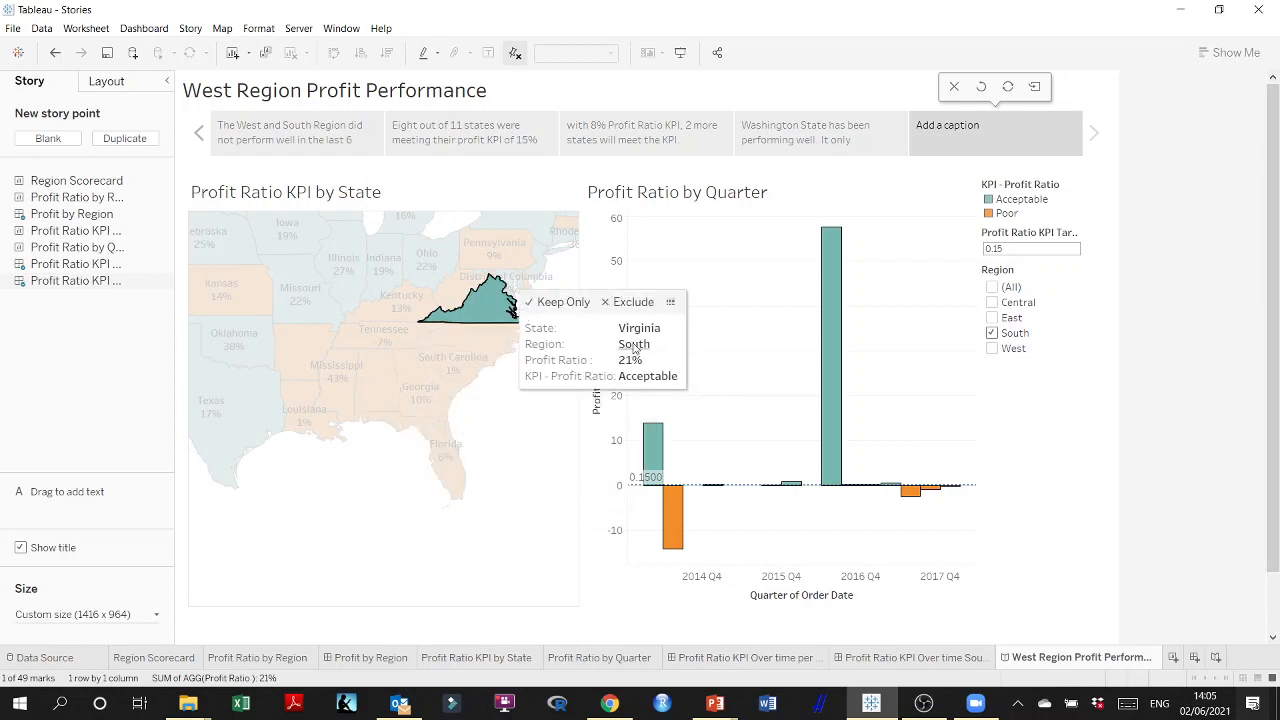
click(490, 316)
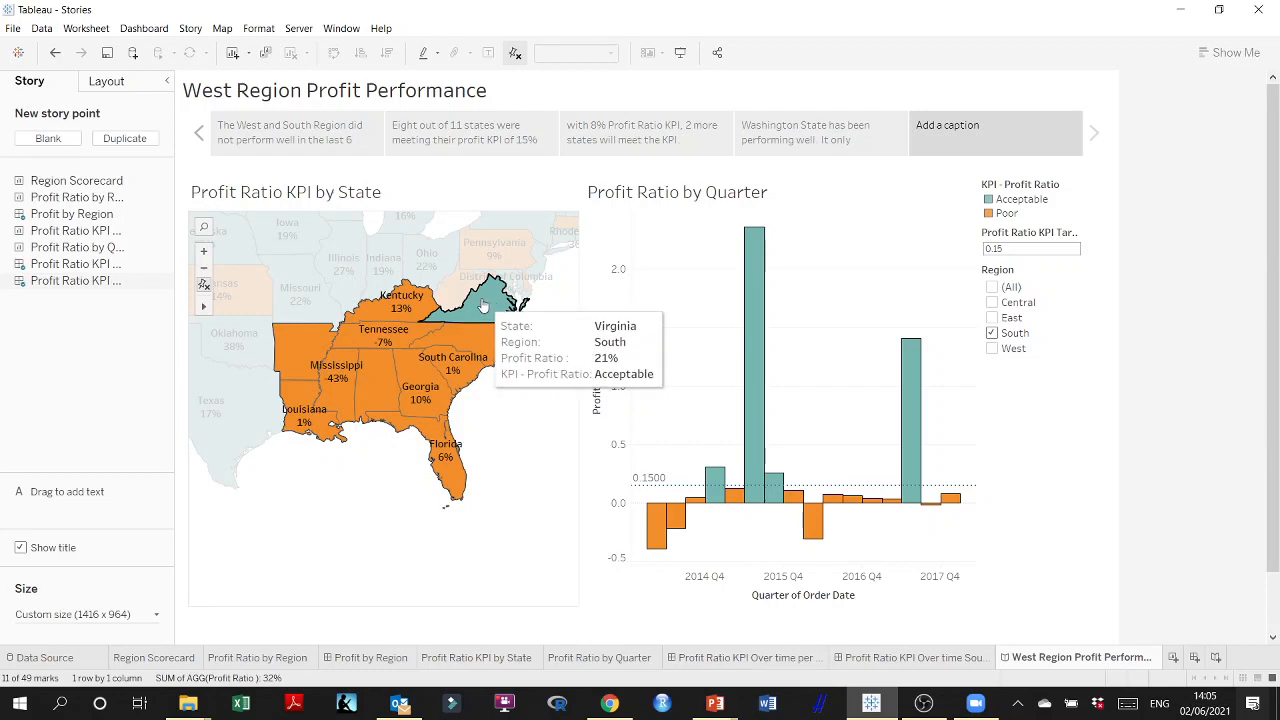
click(484, 307)
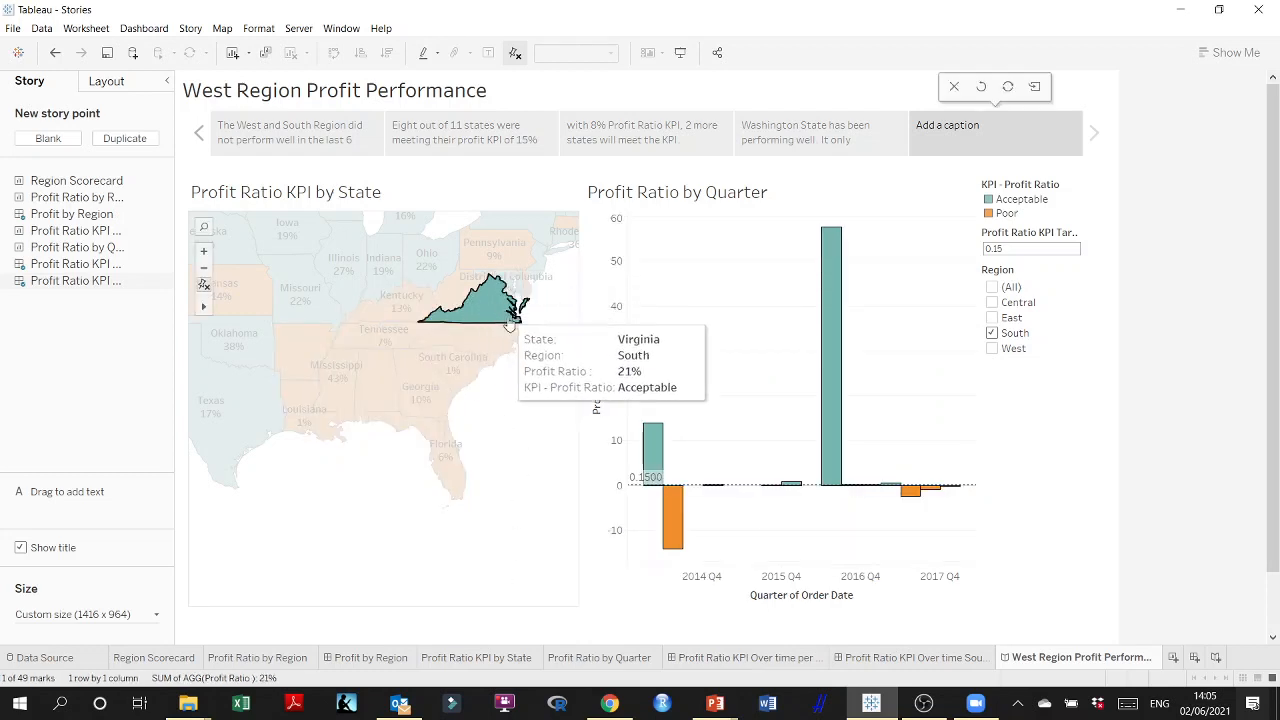
mouse_move(495, 310)
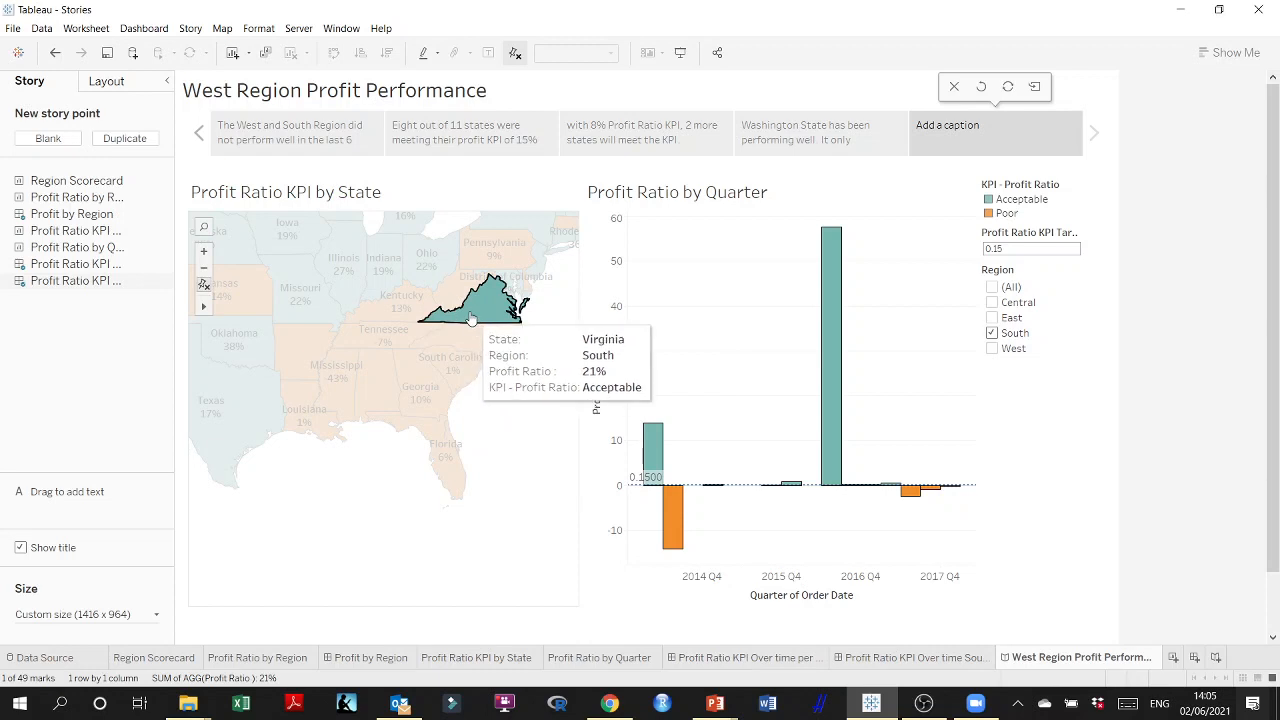
click(496, 494)
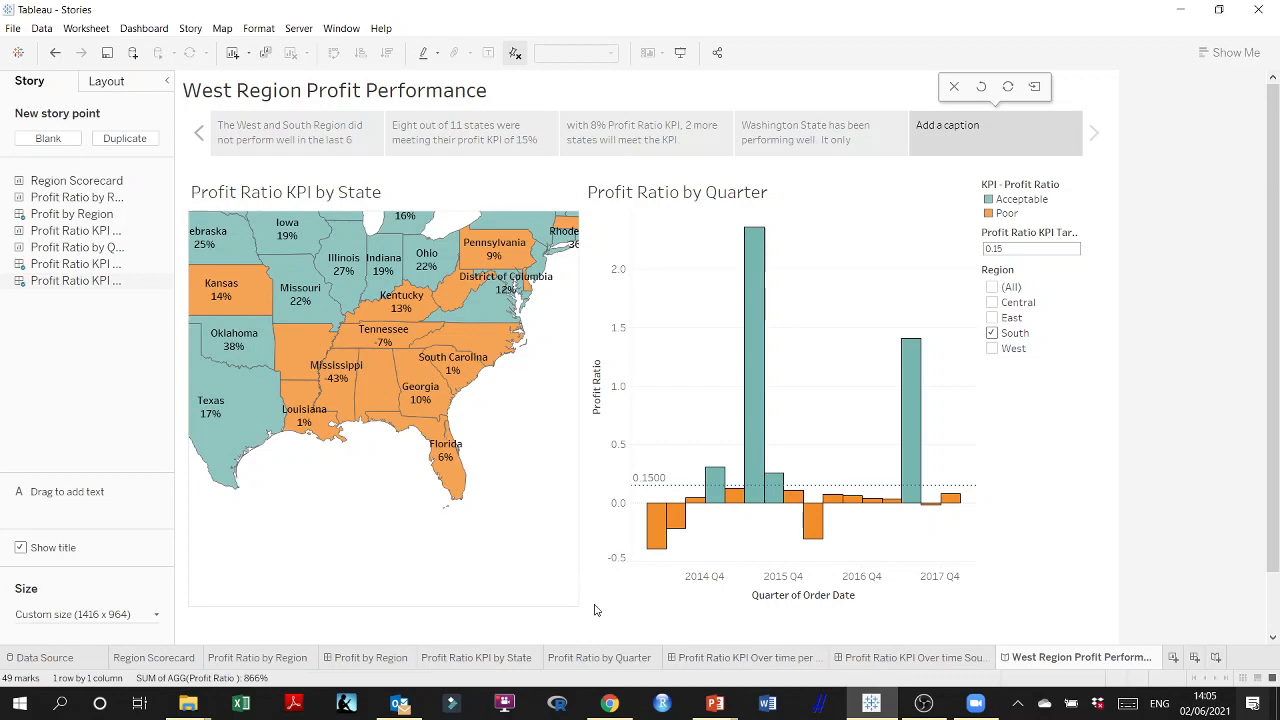
click(415, 390)
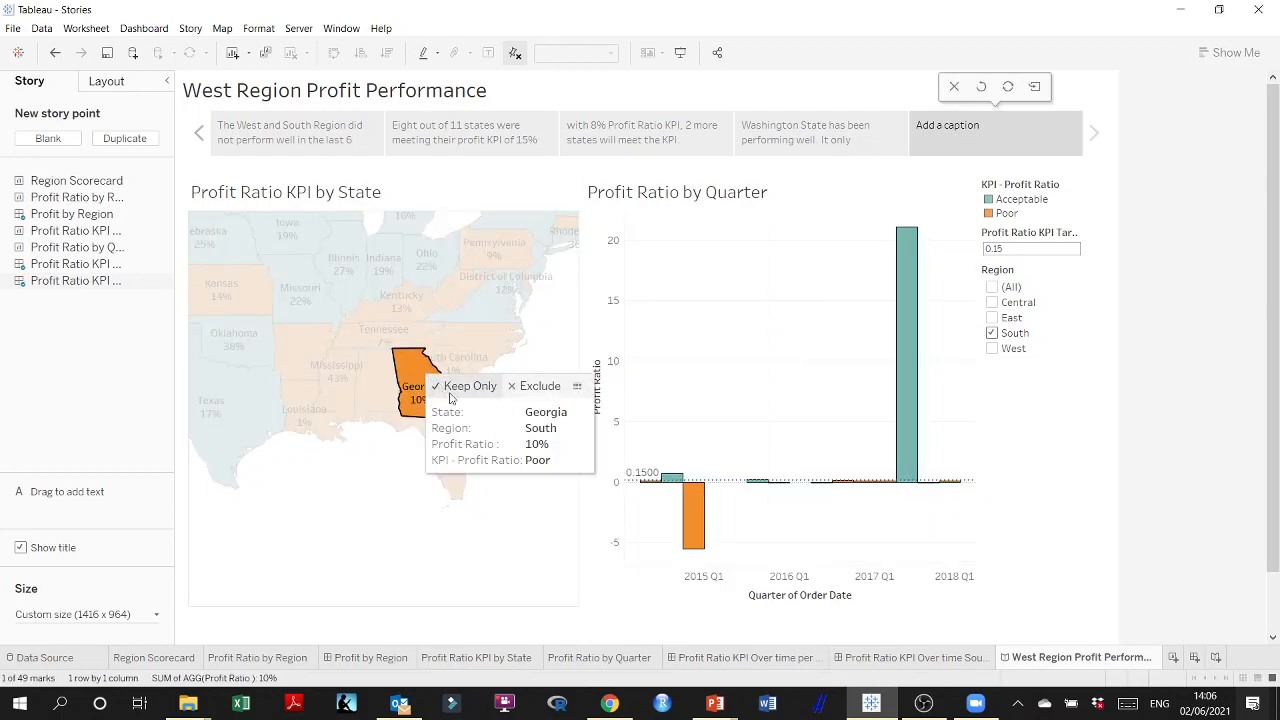
Clear the Georgia selection to view the whole South region and set the Profit Ratio KPI Target to 0.08
click(535, 436)
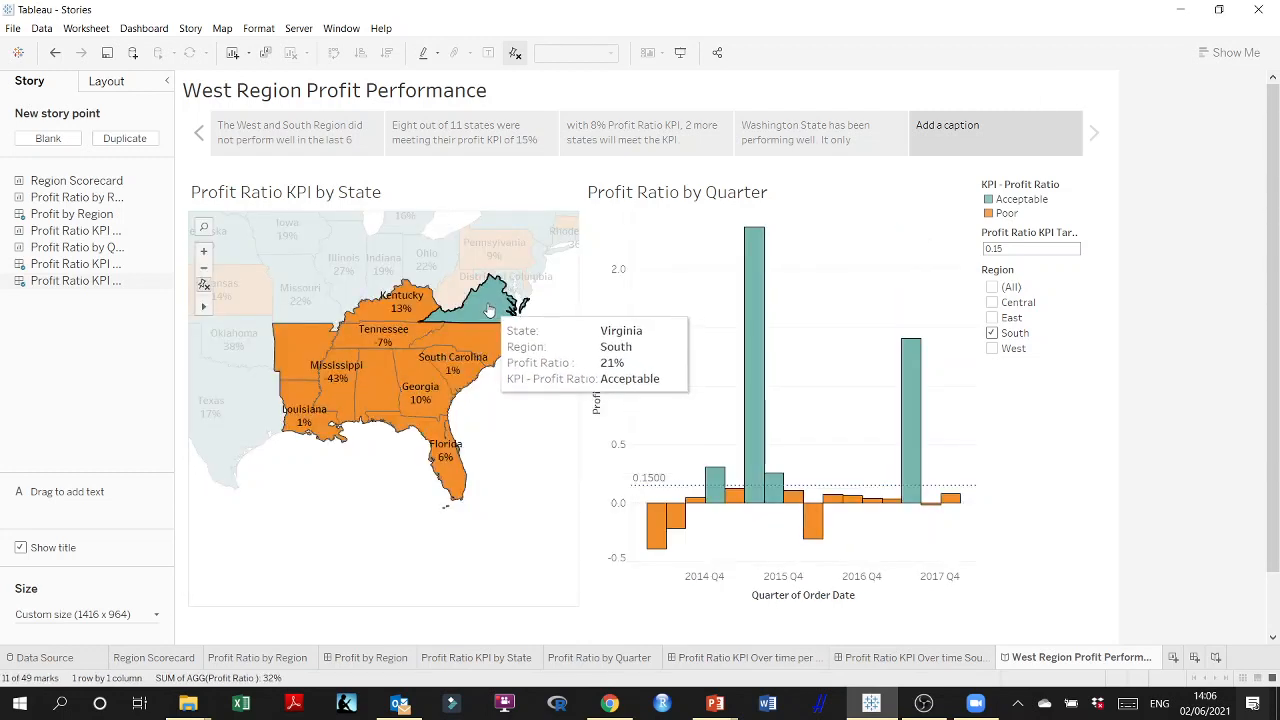
mouse_move(488, 310)
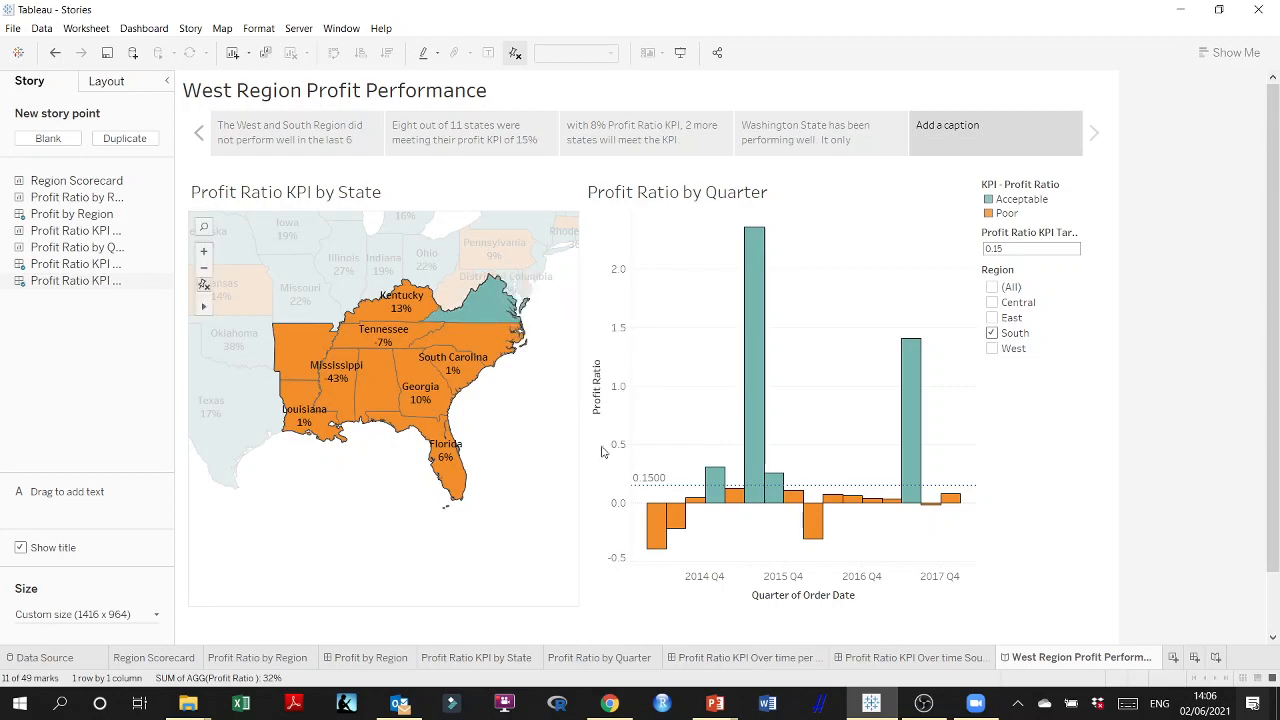
click(1015, 250)
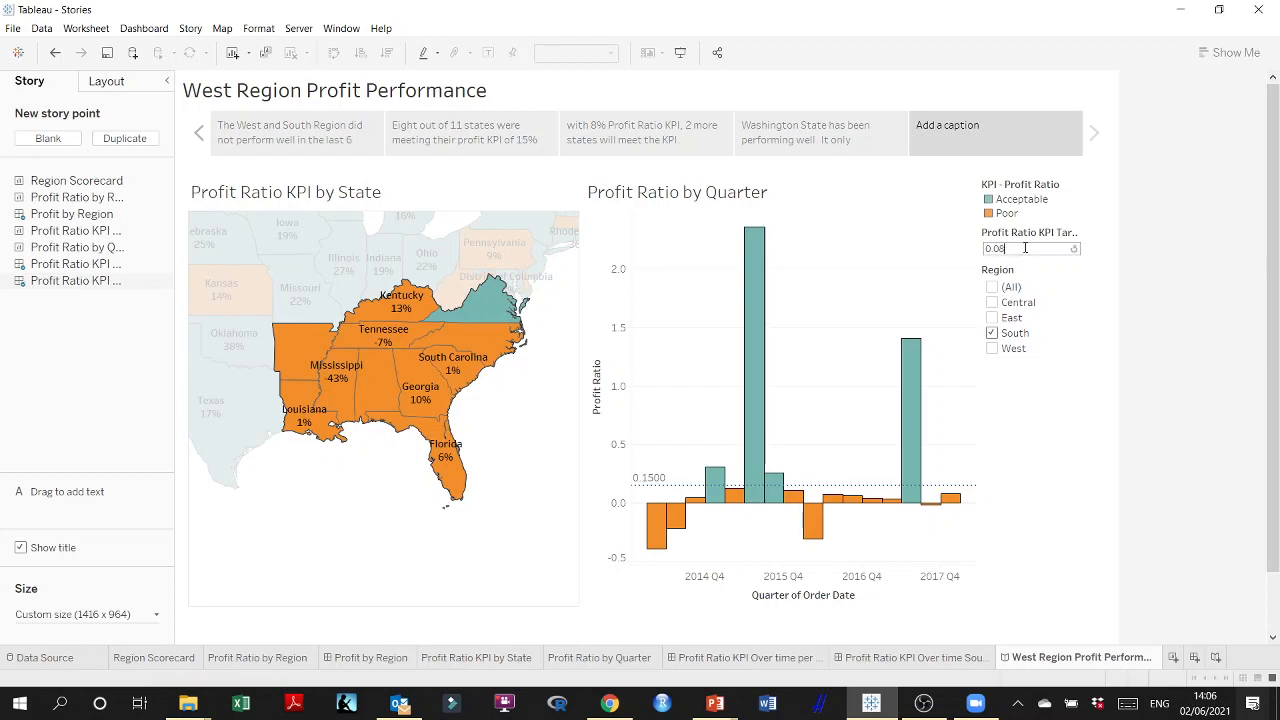
click(1117, 331)
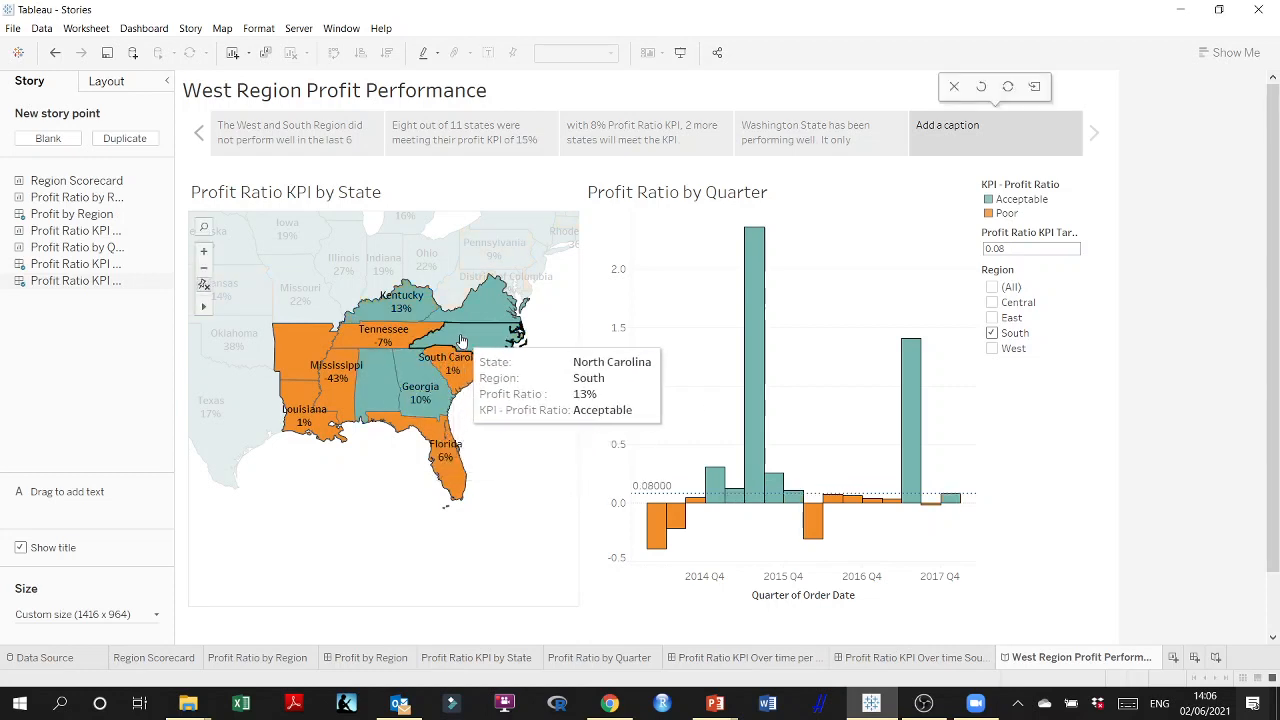
Set the Profit Ratio KPI Target to 0.15 and review the South region's states and quarterly profit ratio
double_click(1033, 247)
click(950, 254)
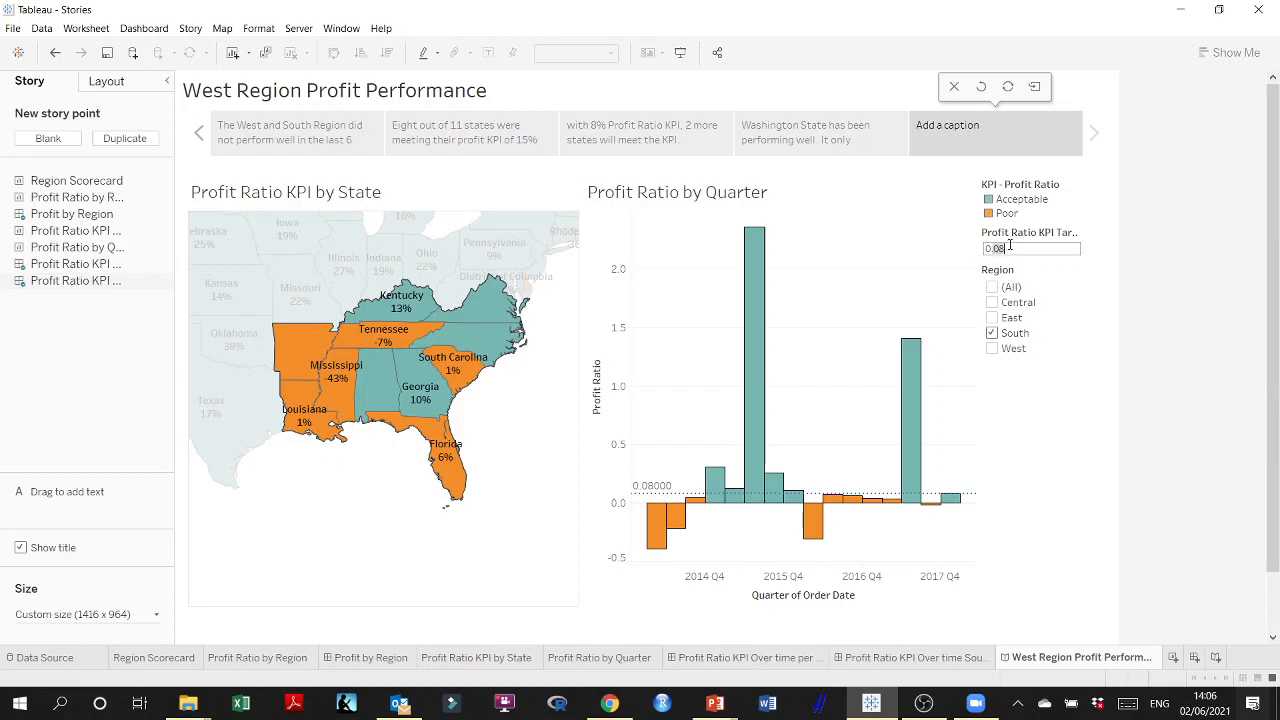
text(0.15)
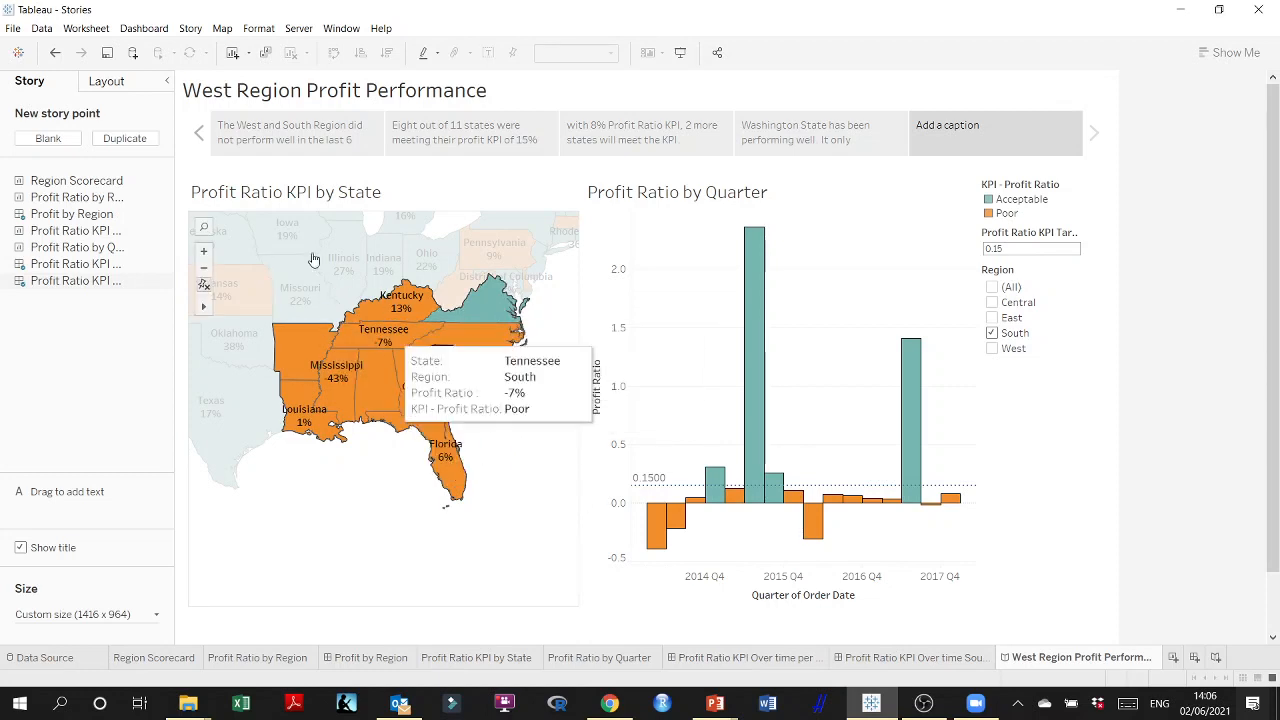
mouse_move(752, 252)
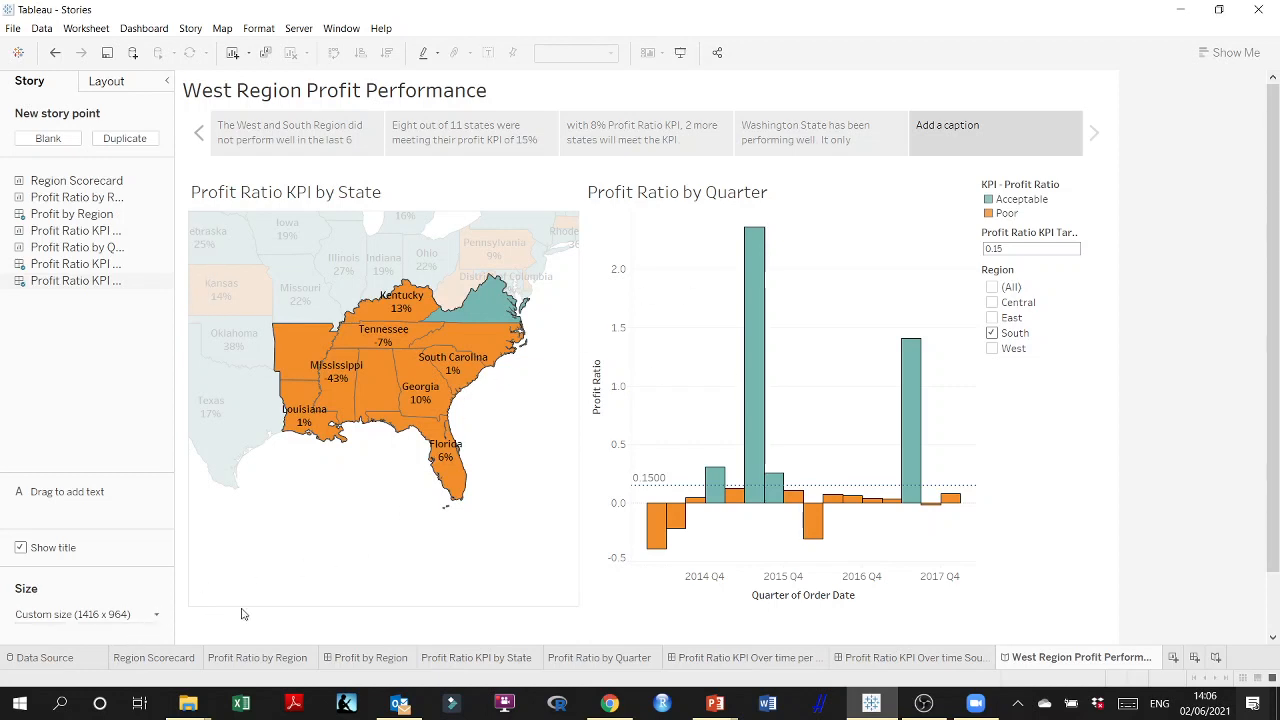
mouse_move(924, 462)
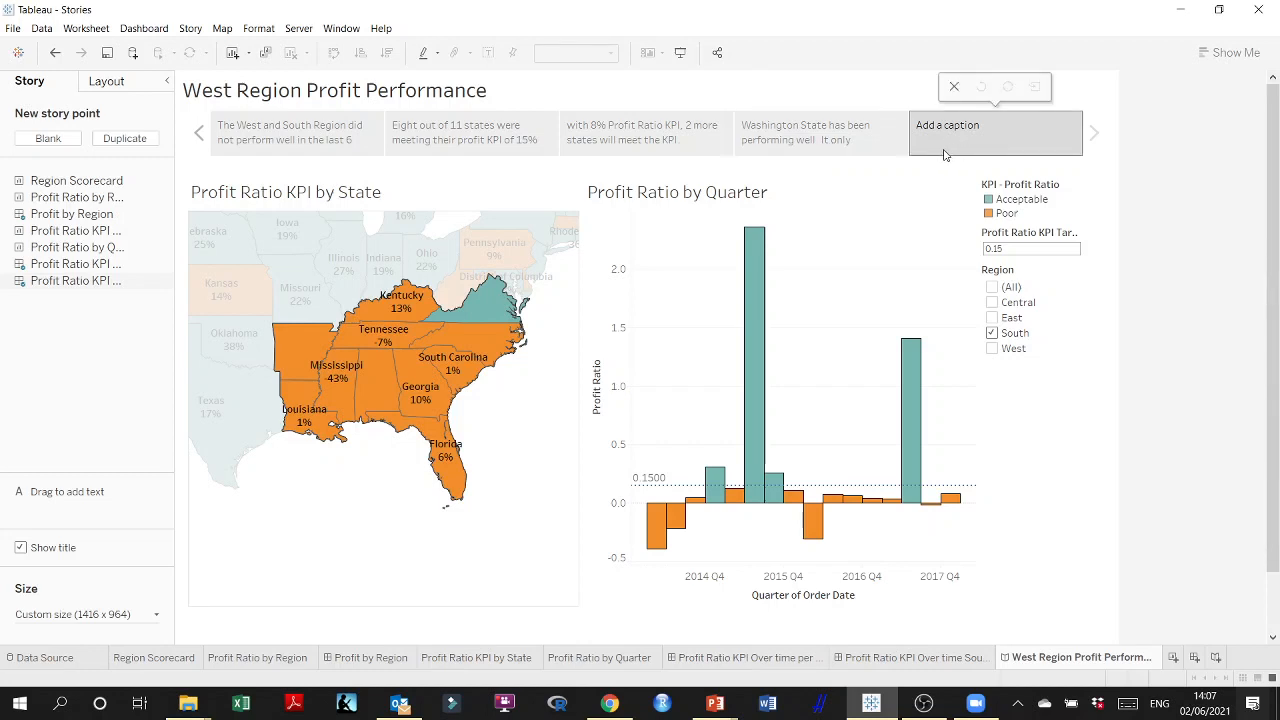
Increase the height of the story's caption boxes to fit three lines of text
click(888, 157)
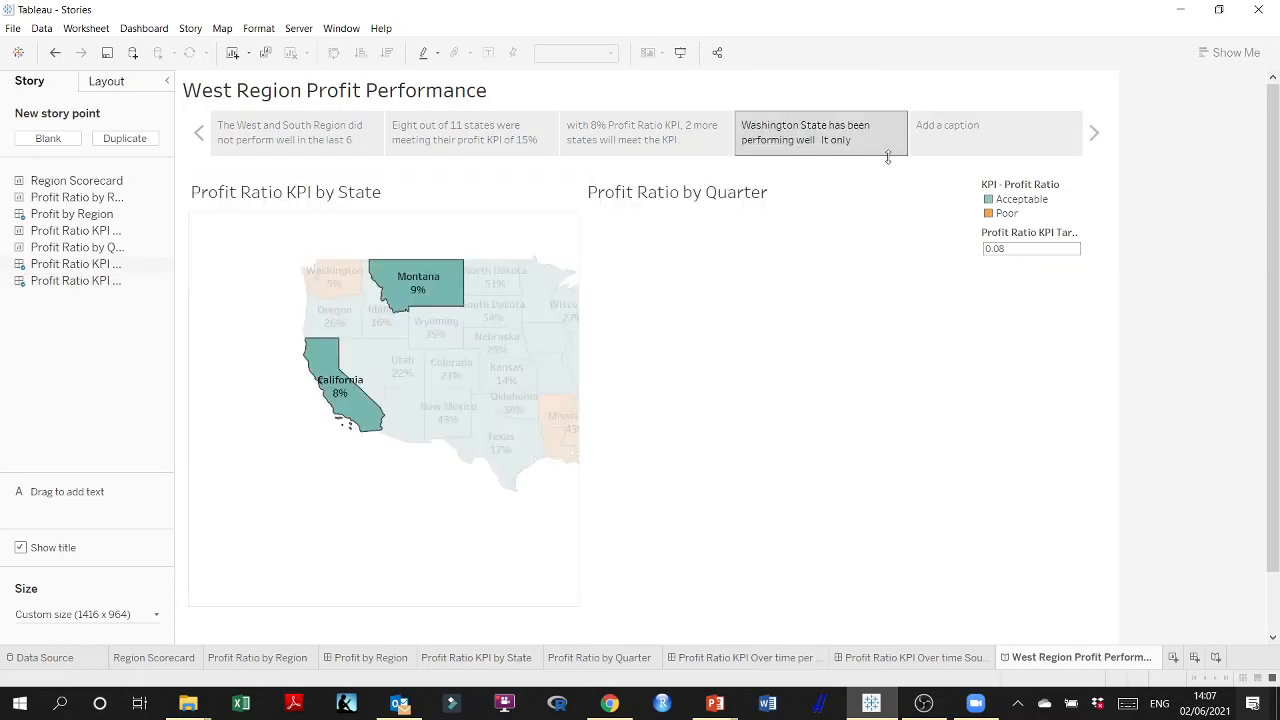
key(ctrl+z)
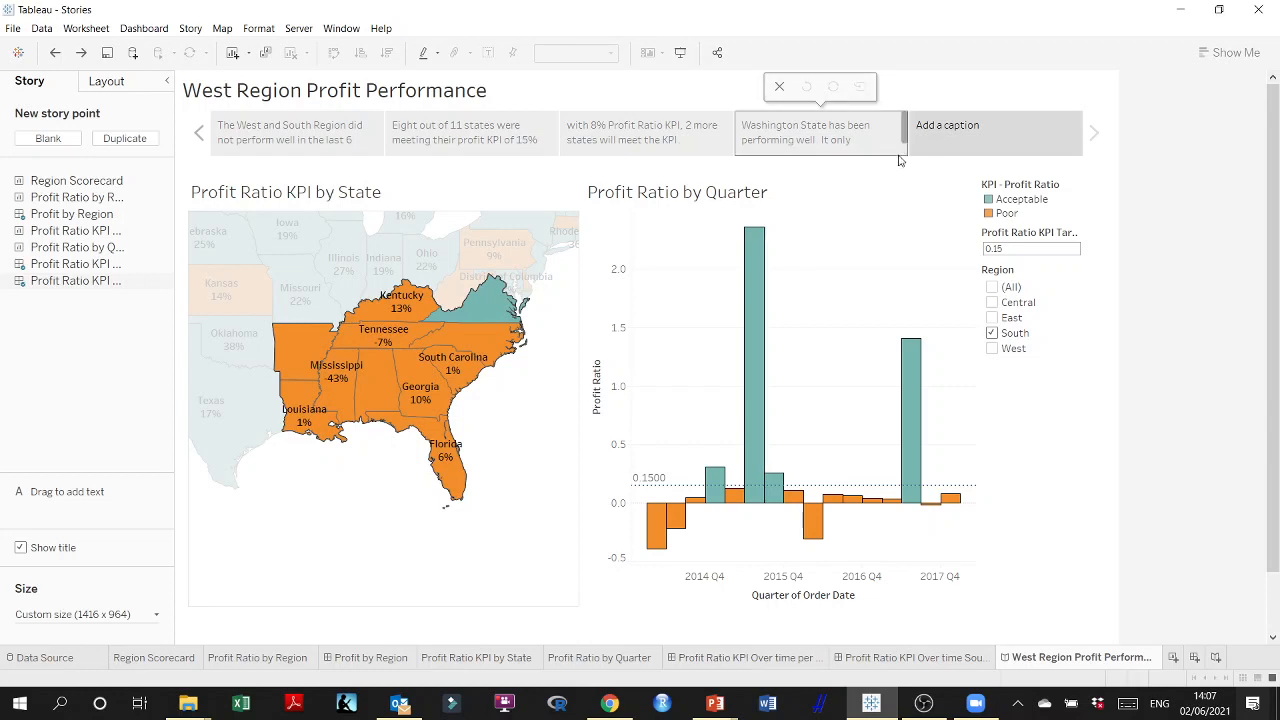
click(900, 157)
drag(902, 157, 902, 180)
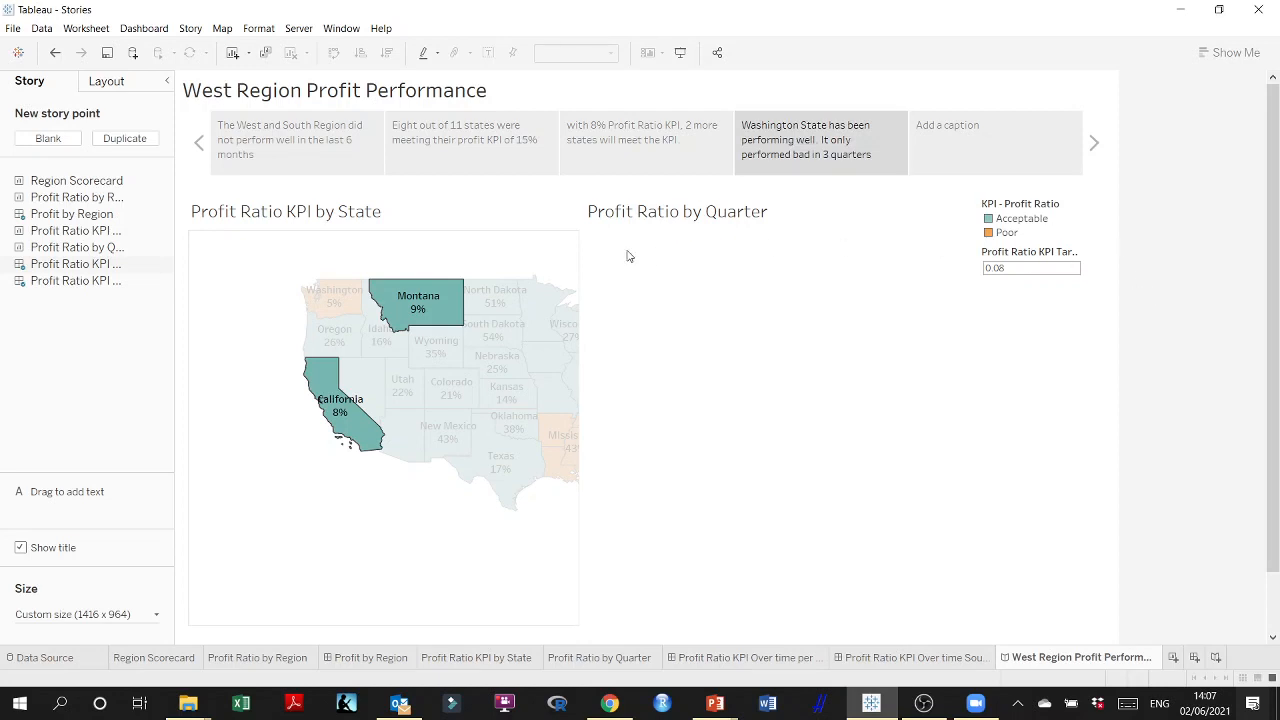
Check the third and fourth story points by switching between them
click(677, 158)
click(806, 155)
click(677, 159)
click(752, 163)
Show the Region filter for the Profit Ratio by Quarter chart on the original Profit Ratio KPI Over time dashboard
click(727, 660)
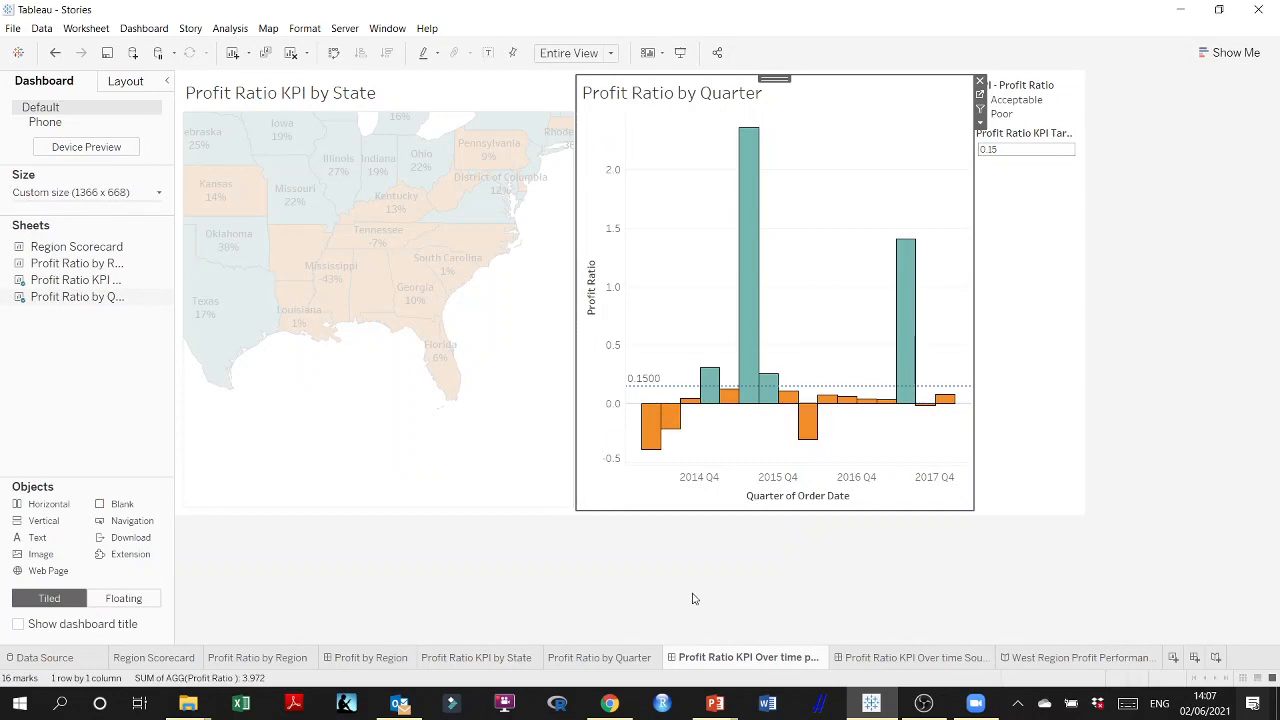
click(980, 120)
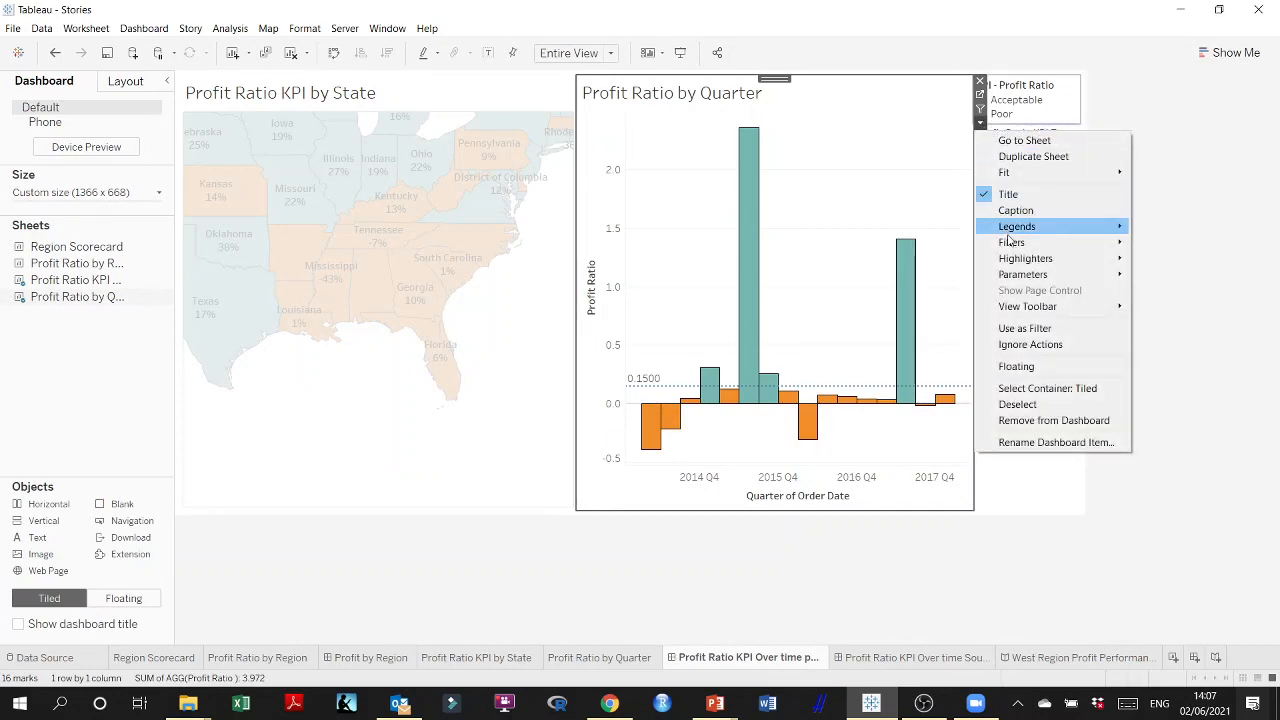
mouse_move(1090, 246)
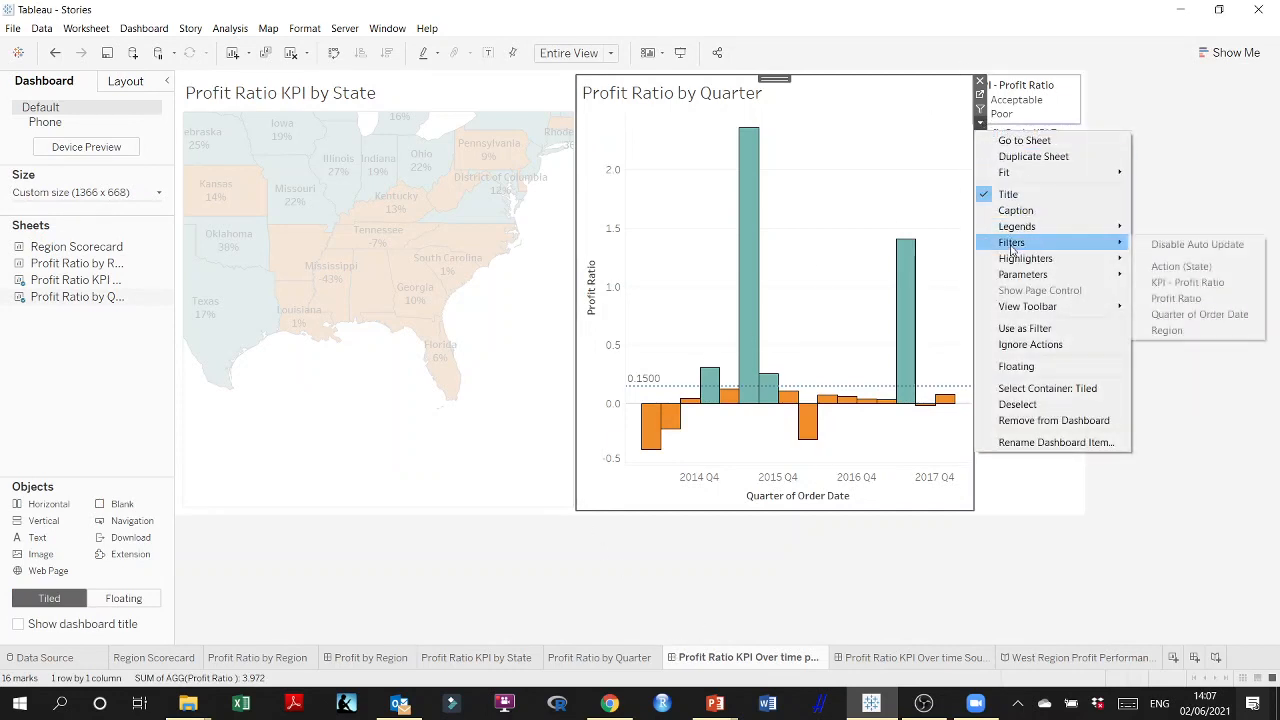
click(1166, 331)
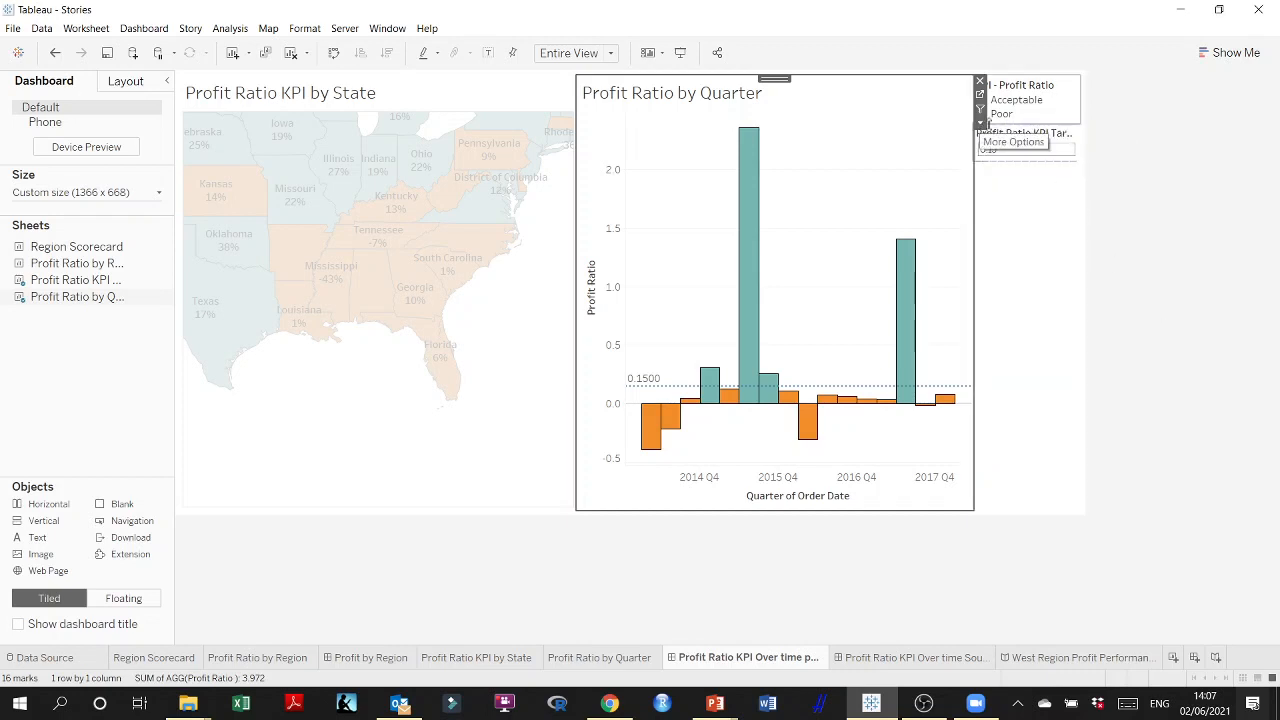
click(980, 122)
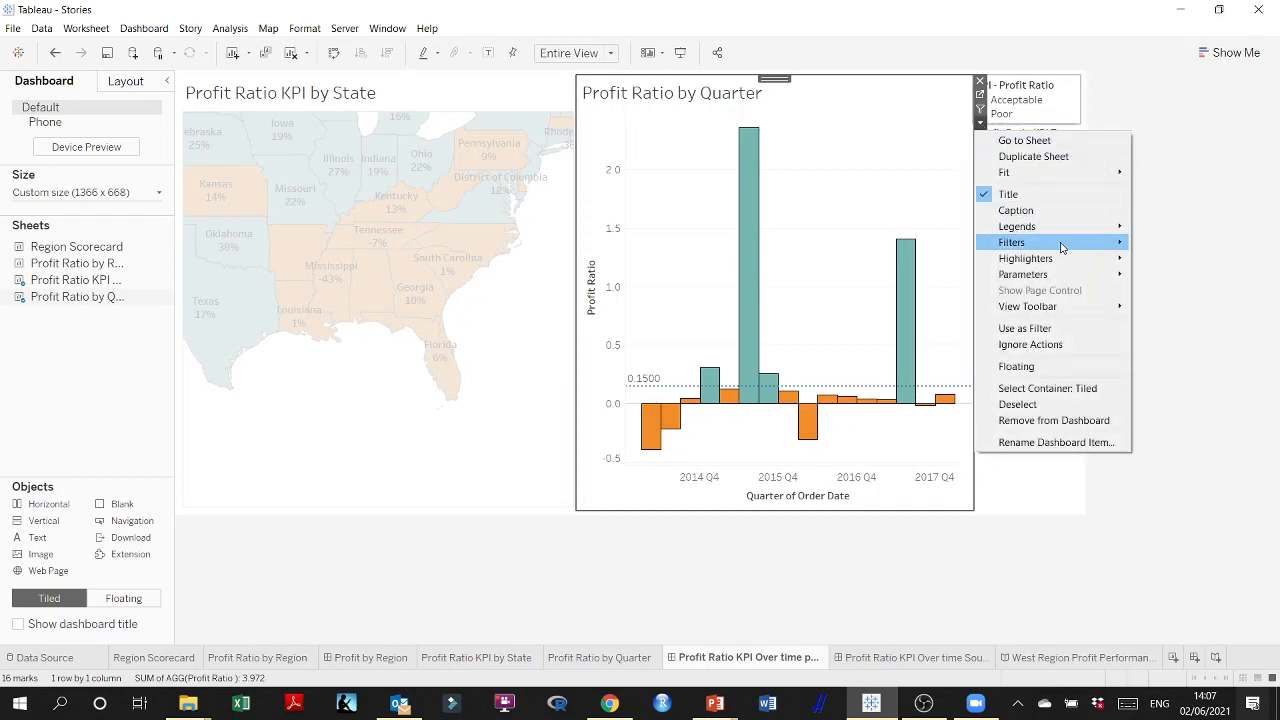
mouse_move(1062, 248)
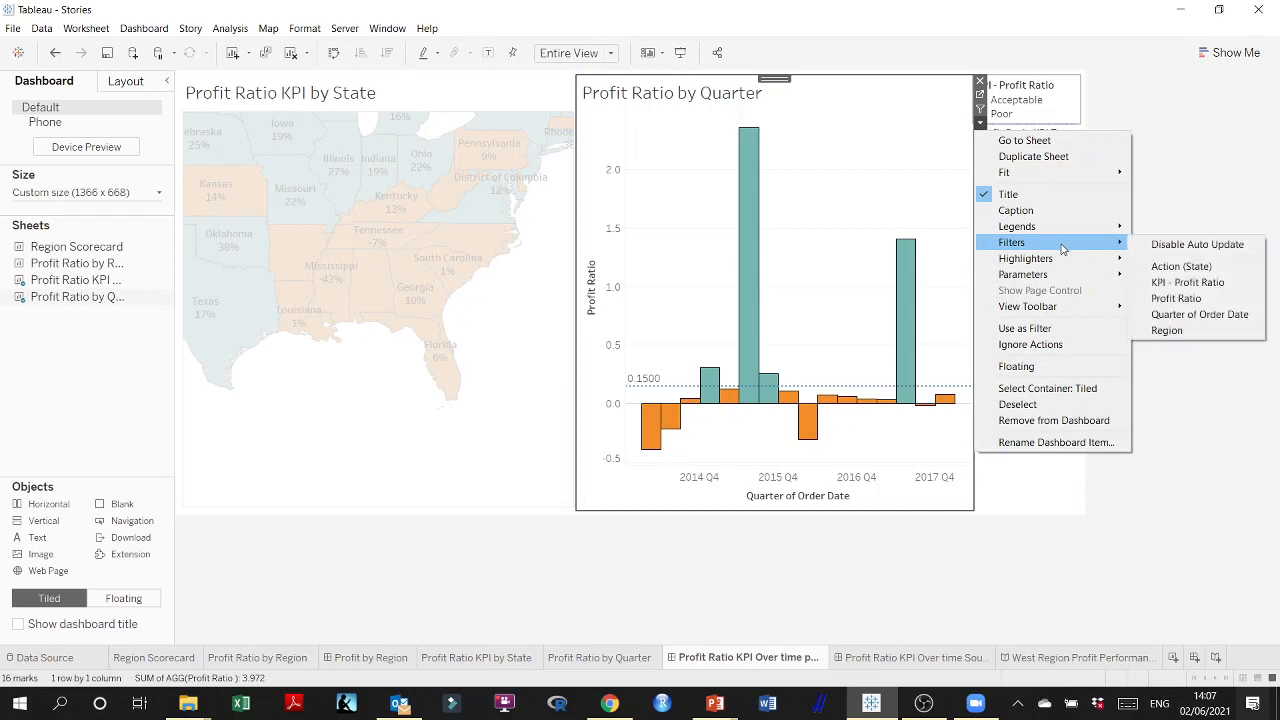
click(1166, 330)
Check the South dashboard, and set the Region filter to West only in the story's Washington State point
click(882, 660)
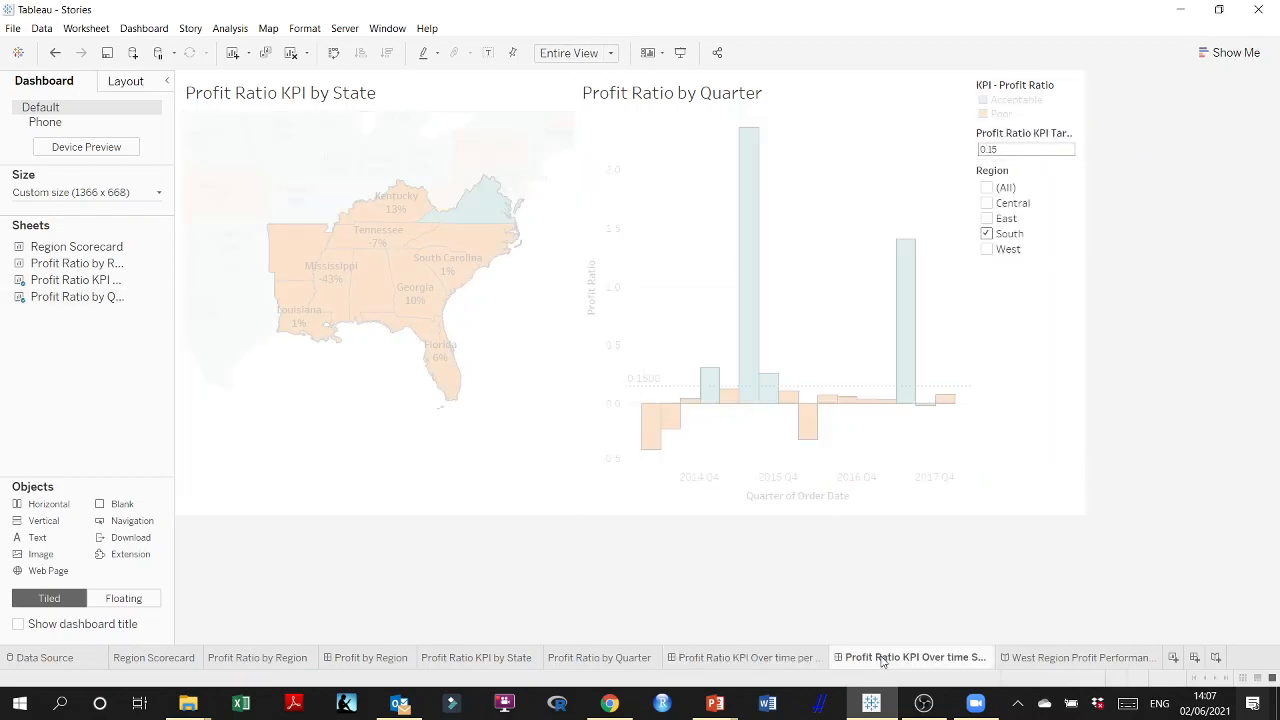
click(480, 429)
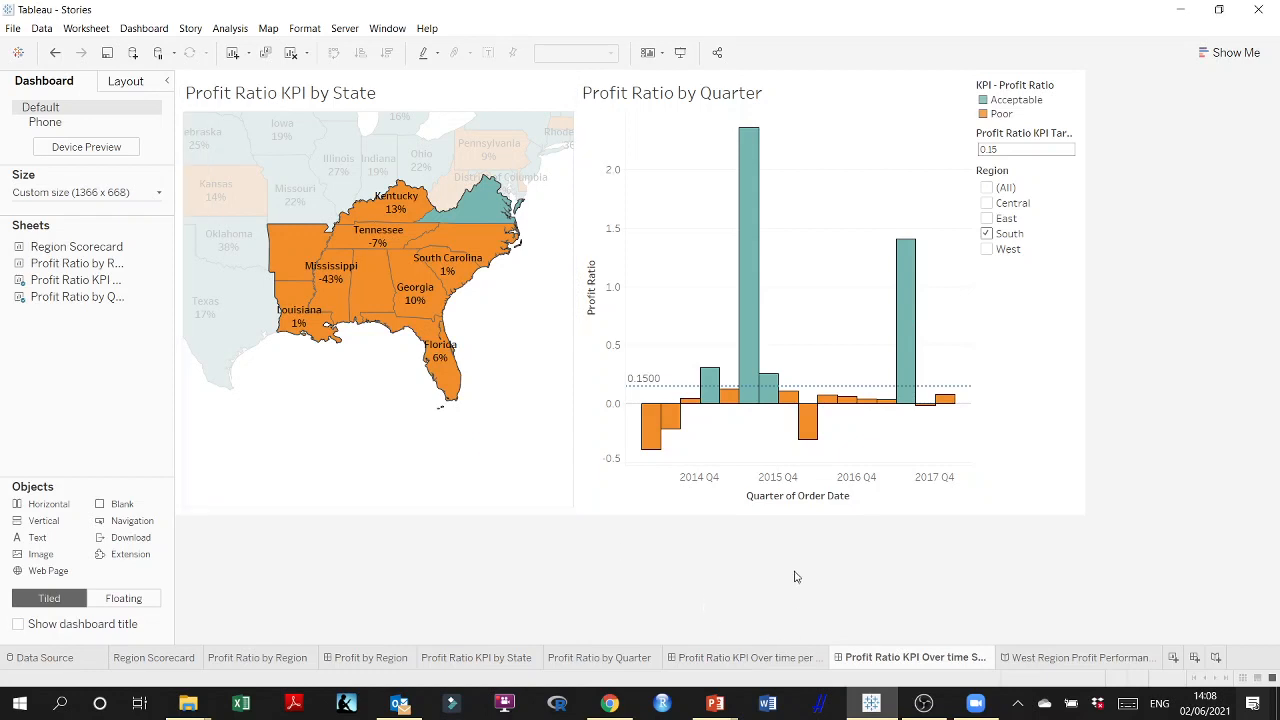
click(1008, 657)
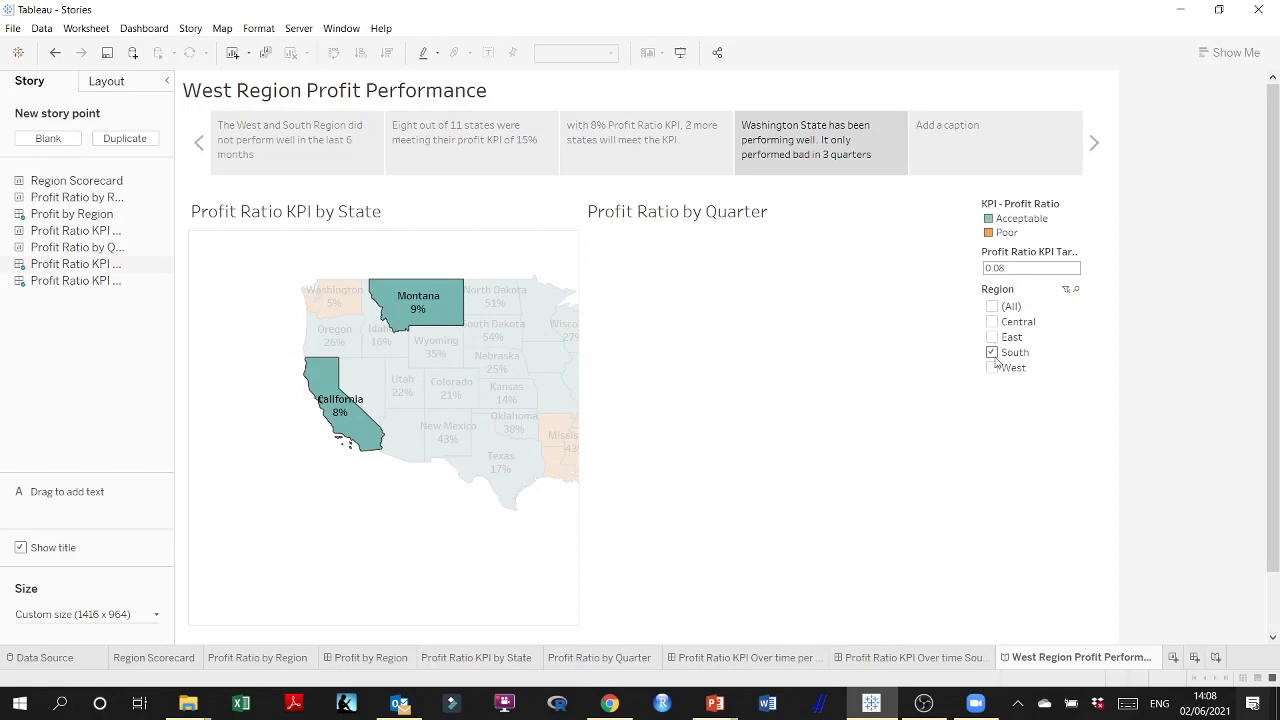
click(993, 368)
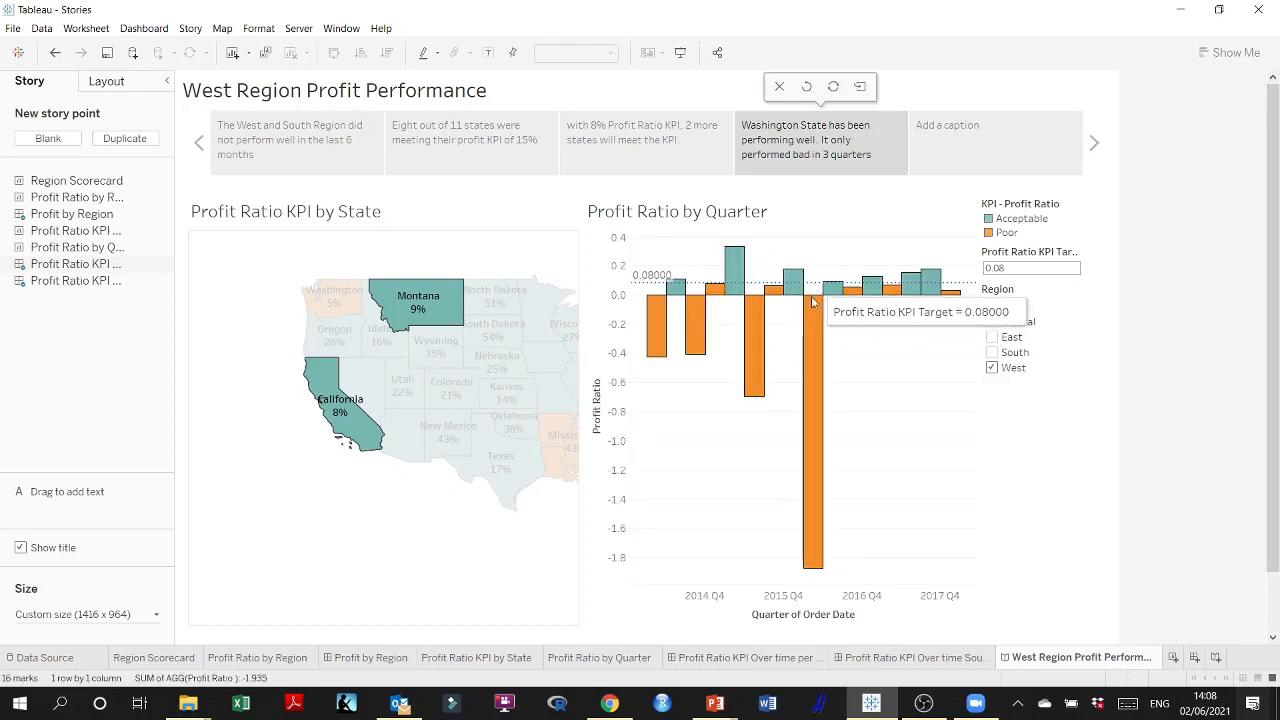
Check the original Profit Ratio KPI Over time dashboard and return to the West Region Profit Performance story
click(696, 657)
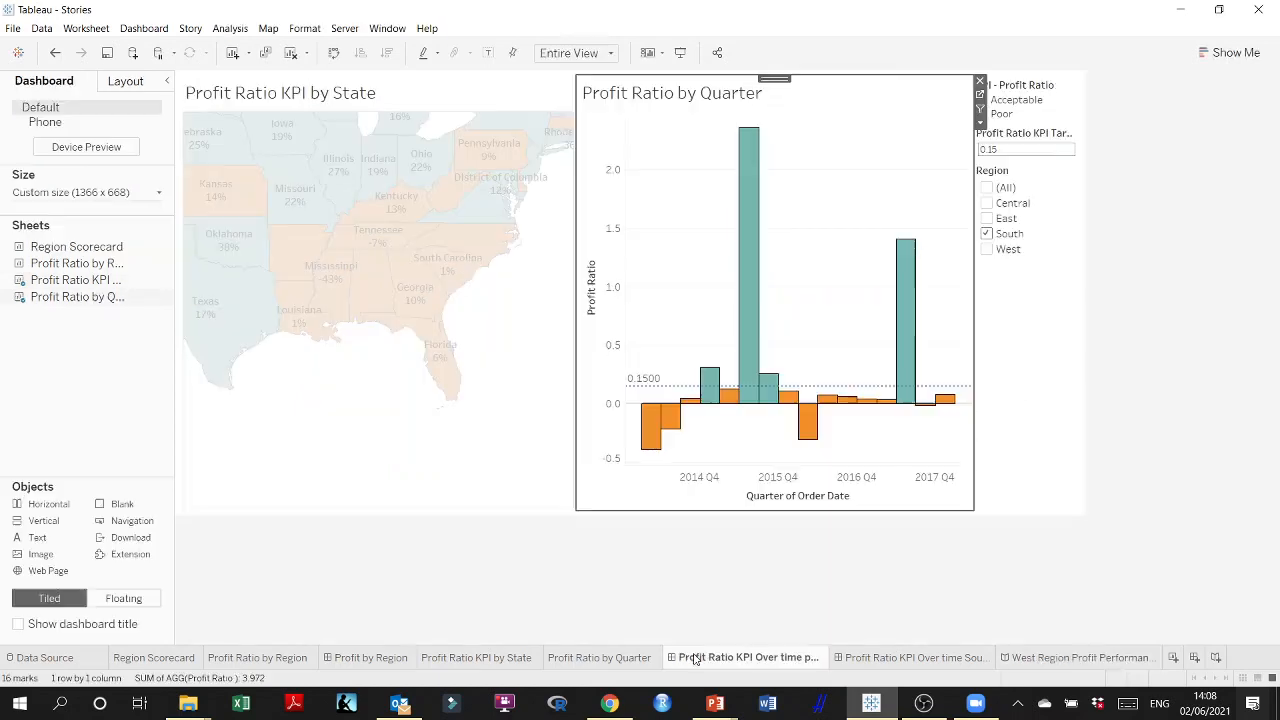
click(514, 404)
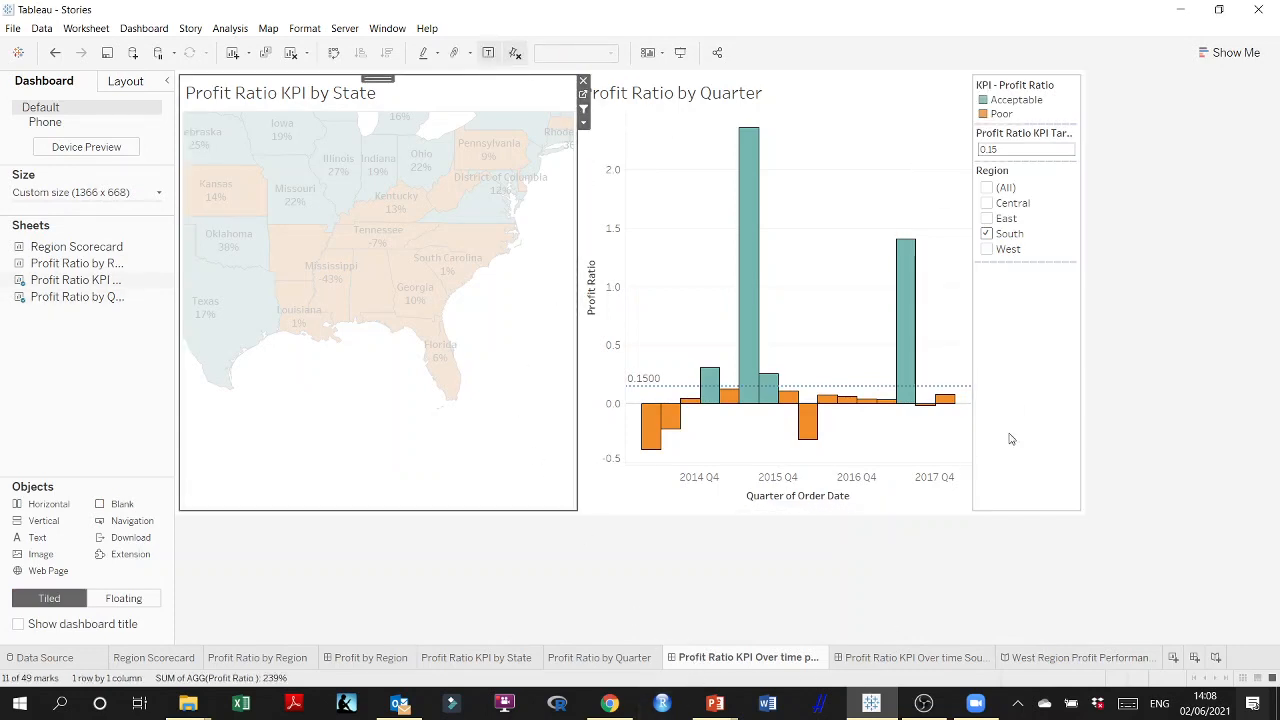
click(1043, 660)
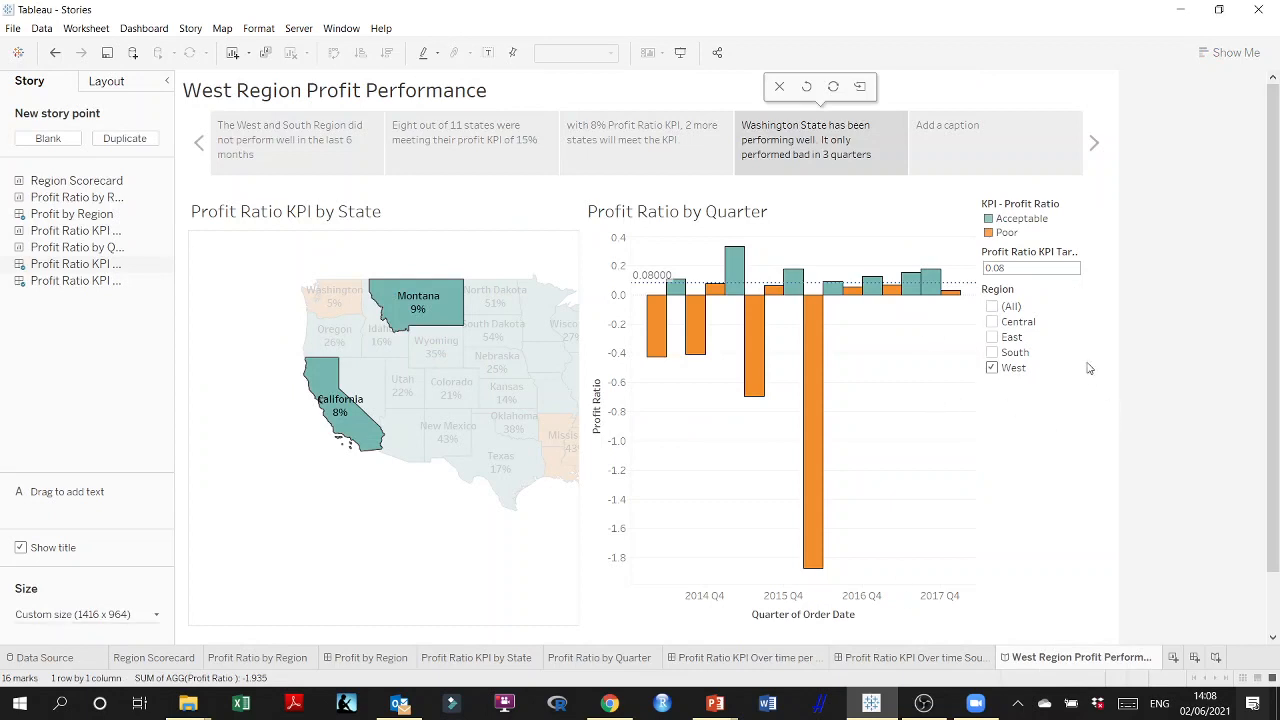